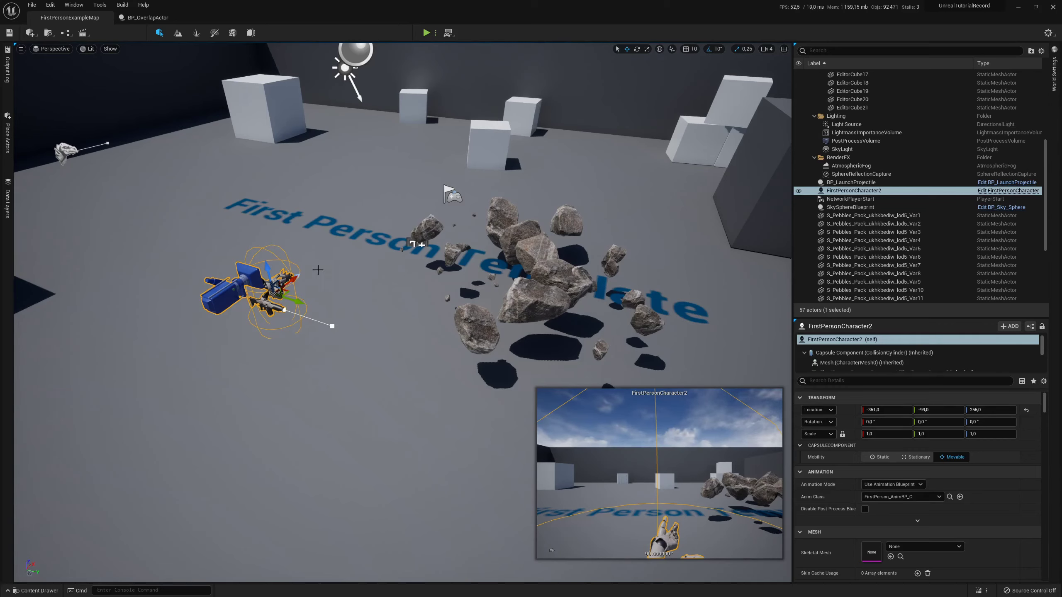
Open BP_OverlapActor's Event Graph and select its two overlap event nodes.
{"action": "left_click", "coordinate": [145, 18]}
{"action": "scroll", "coordinate": [318, 167], "scroll_direction": "down", "scroll_amount": 1}
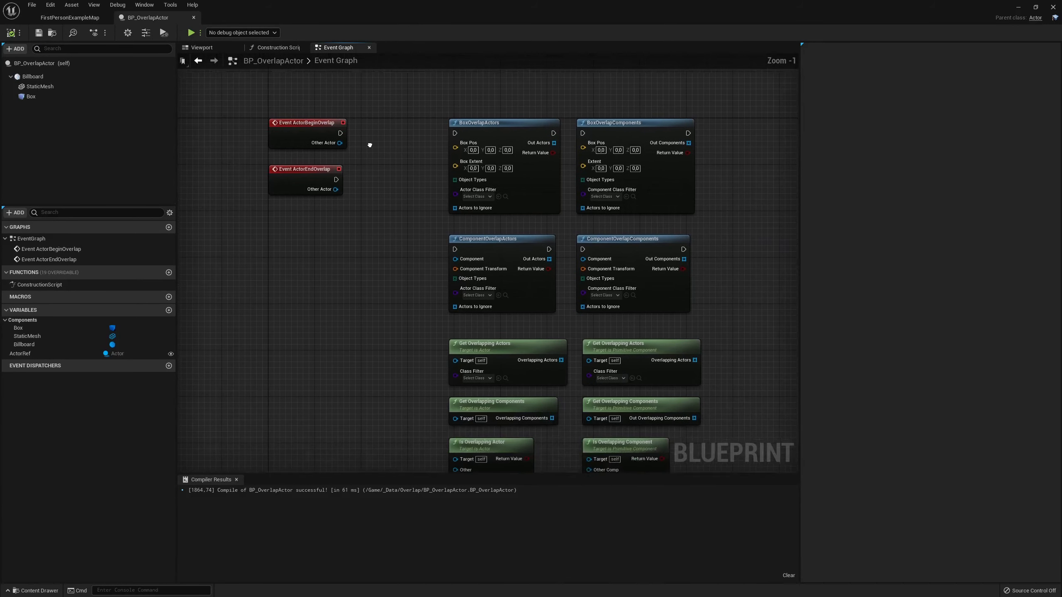
{"action": "left_click_drag", "start_coordinate": [251, 82], "coordinate": [669, 425]}
{"action": "left_click", "coordinate": [695, 347]}
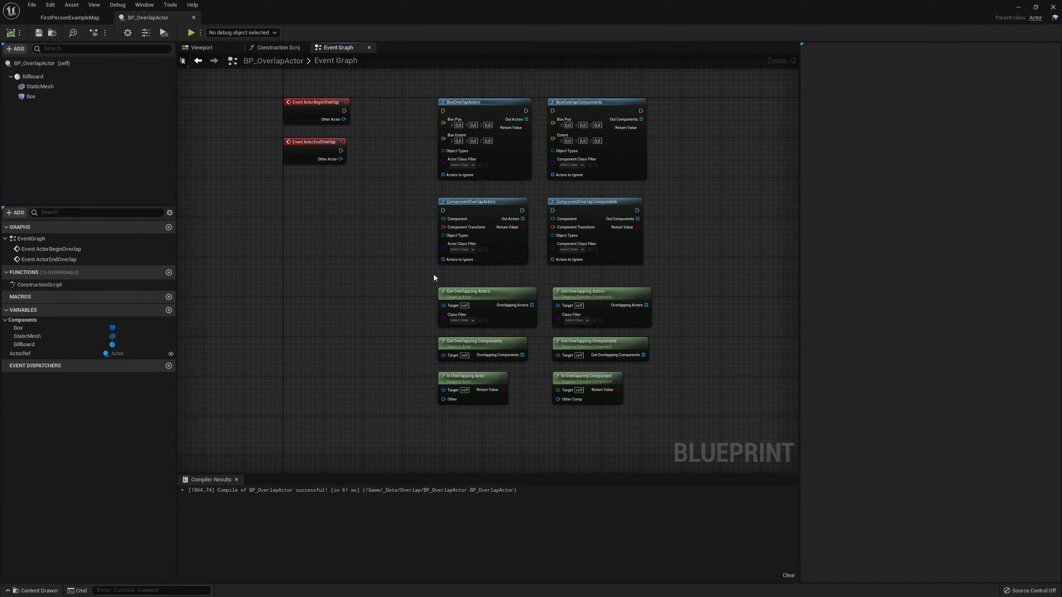
{"action": "right_click_drag", "start_coordinate": [384, 278], "coordinate": [389, 265]}
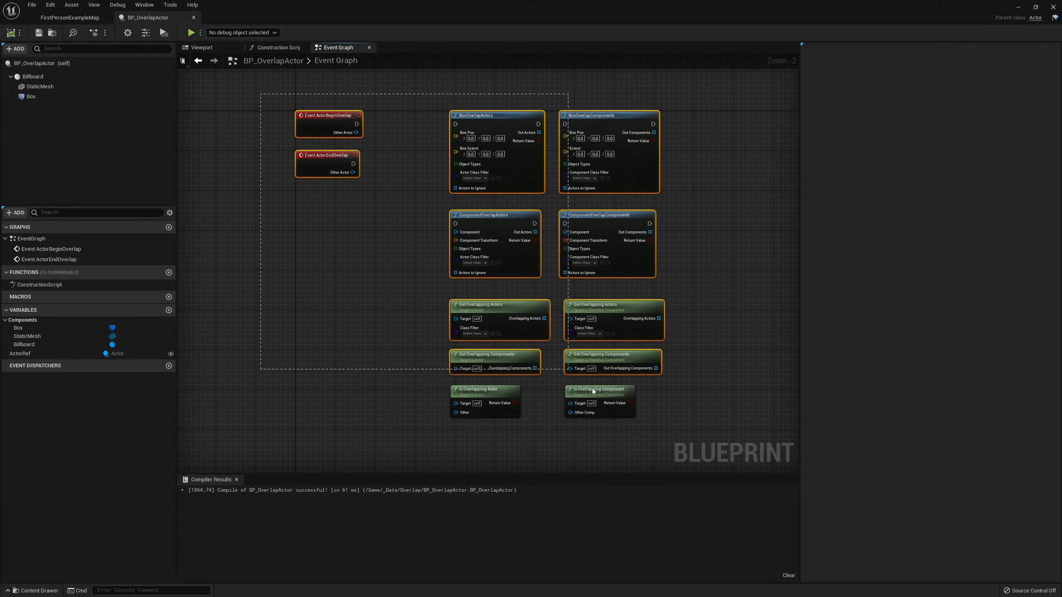
Select all the graph's nodes, then re-centre and pan the view on them.
{"action": "left_click_drag", "start_coordinate": [311, 131], "coordinate": [693, 431]}
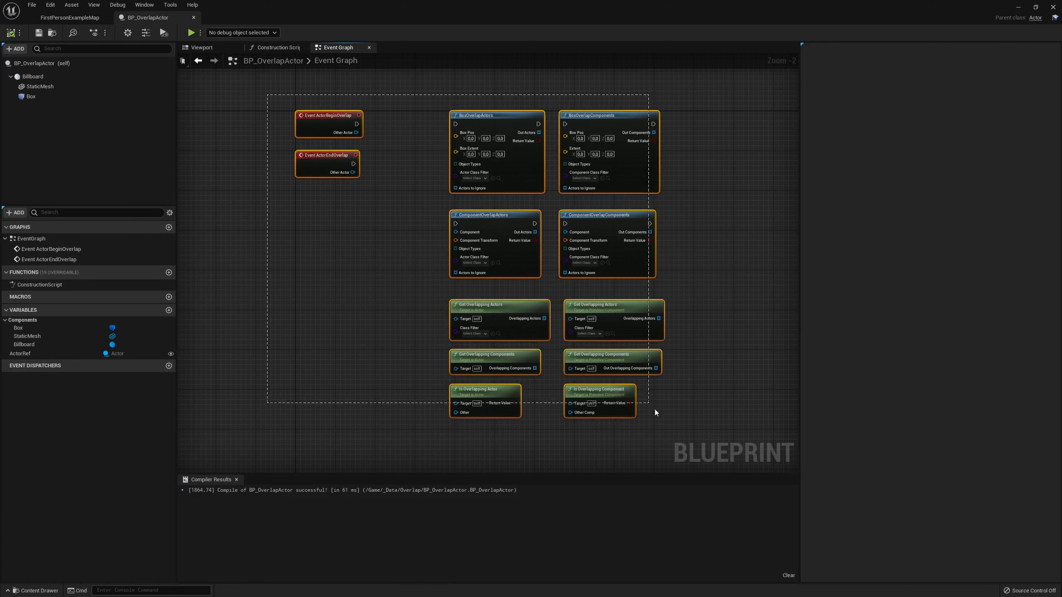
{"action": "left_click_drag", "start_coordinate": [270, 95], "coordinate": [685, 413]}
{"action": "left_click", "coordinate": [434, 284]}
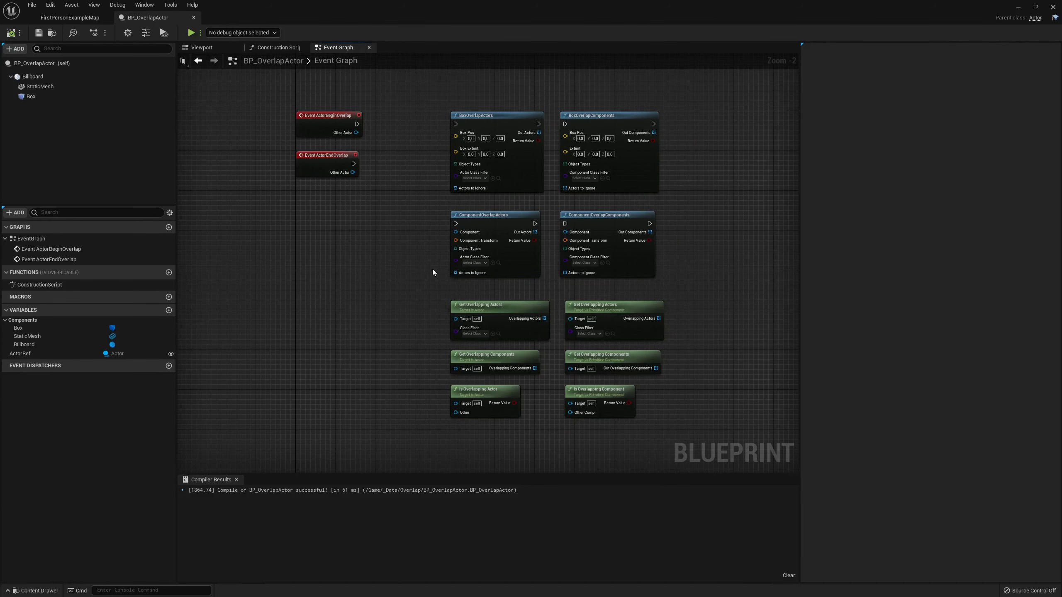
{"action": "key", "text": "Home"}
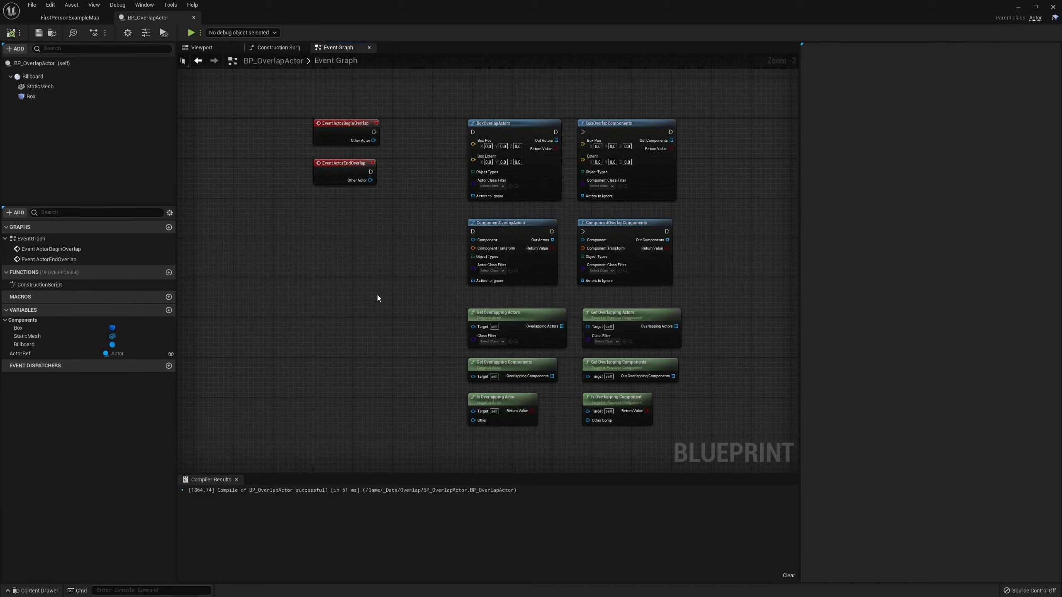
{"action": "right_click_drag", "start_coordinate": [376, 294], "coordinate": [369, 277]}
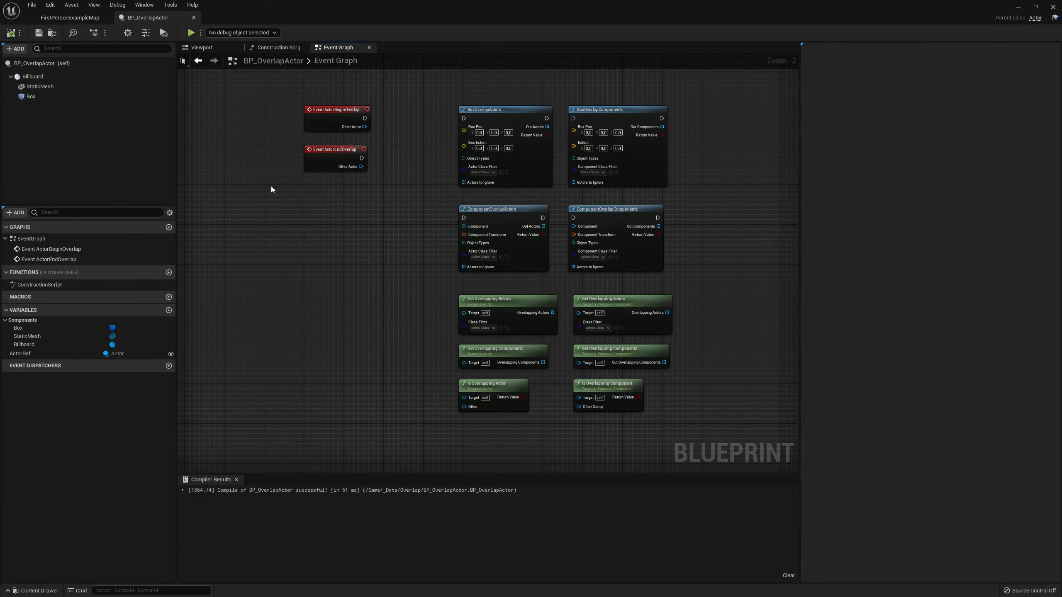
Return to the FirstPersonExampleMap level tab.
{"action": "key", "text": "alt+Tab"}
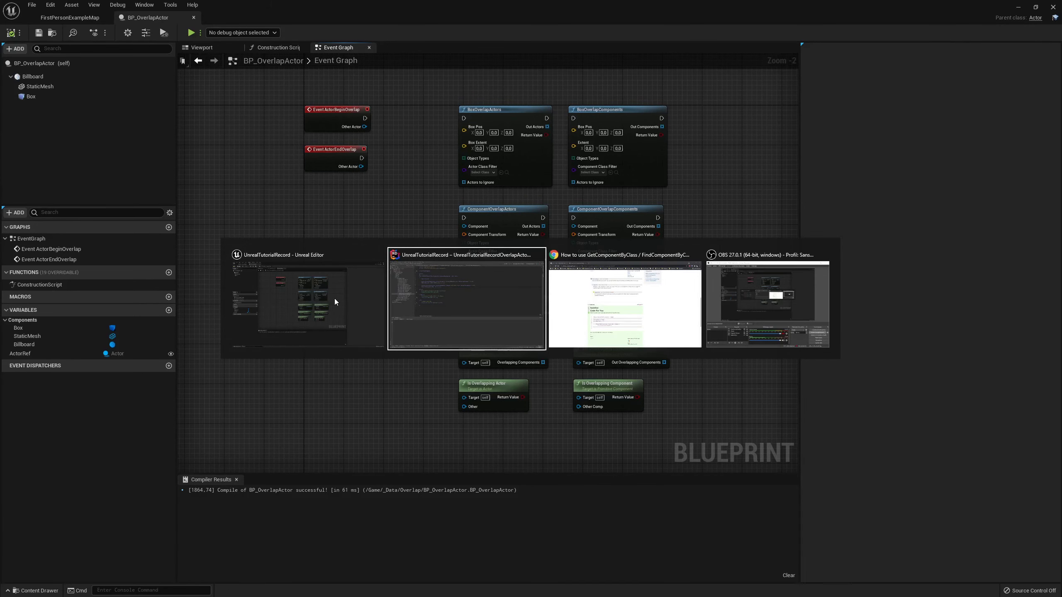
{"action": "key", "text": "alt+Tab"}
{"action": "key", "text": "alt+Tab"}
{"action": "key", "text": "alt+Tab"}
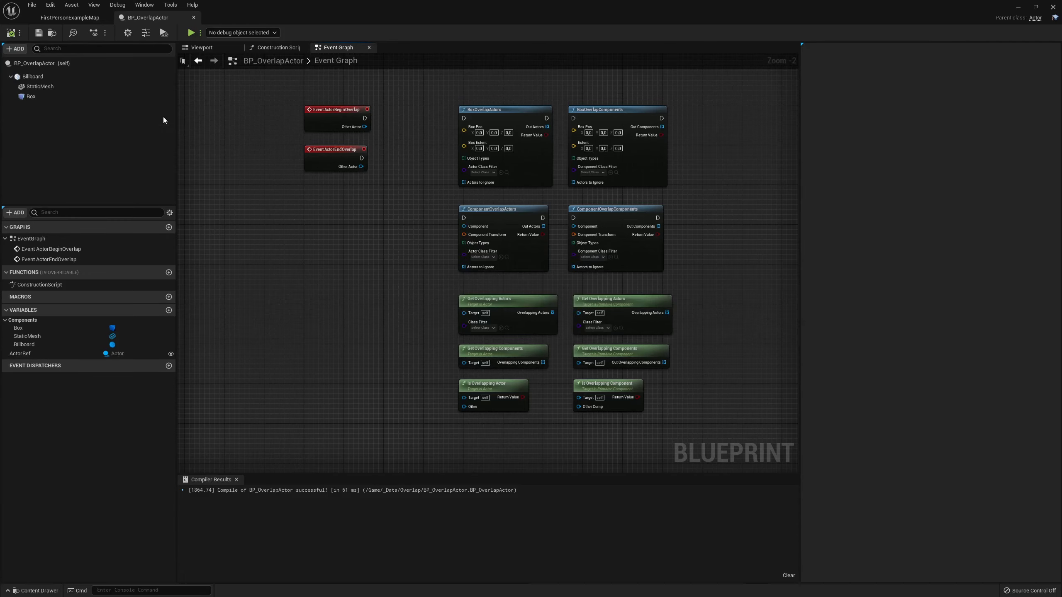
{"action": "left_click", "coordinate": [69, 17]}
Reframe the level, select UnrealTutorialRecordOverlapActor in C++ Classes, and go to Rider.
{"action": "mouse_move", "coordinate": [267, 385]}
{"action": "right_mouse_down"}
{"action": "mouse_move", "coordinate": [218, 216]}
{"action": "mouse_move", "coordinate": [264, 199]}
{"action": "right_mouse_up"}
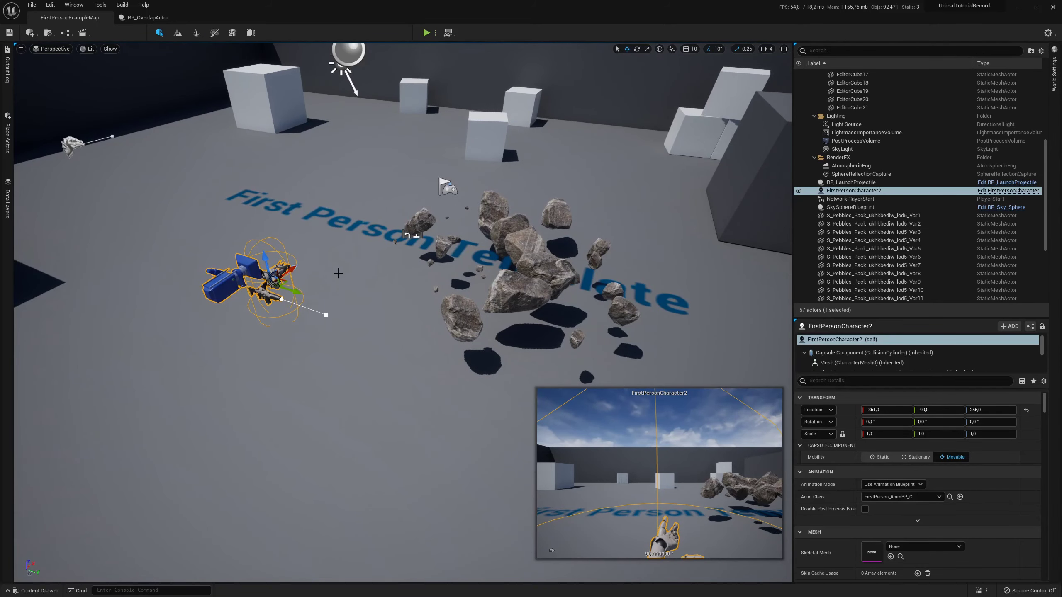
{"action": "right_click_drag", "start_coordinate": [324, 289], "coordinate": [301, 289]}
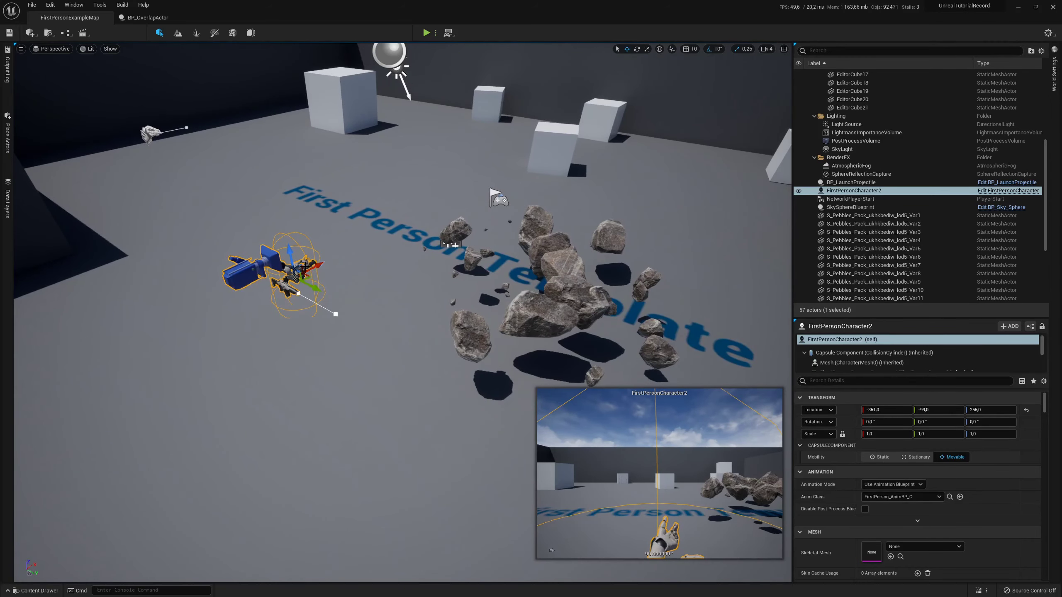
{"action": "left_click", "coordinate": [47, 588]}
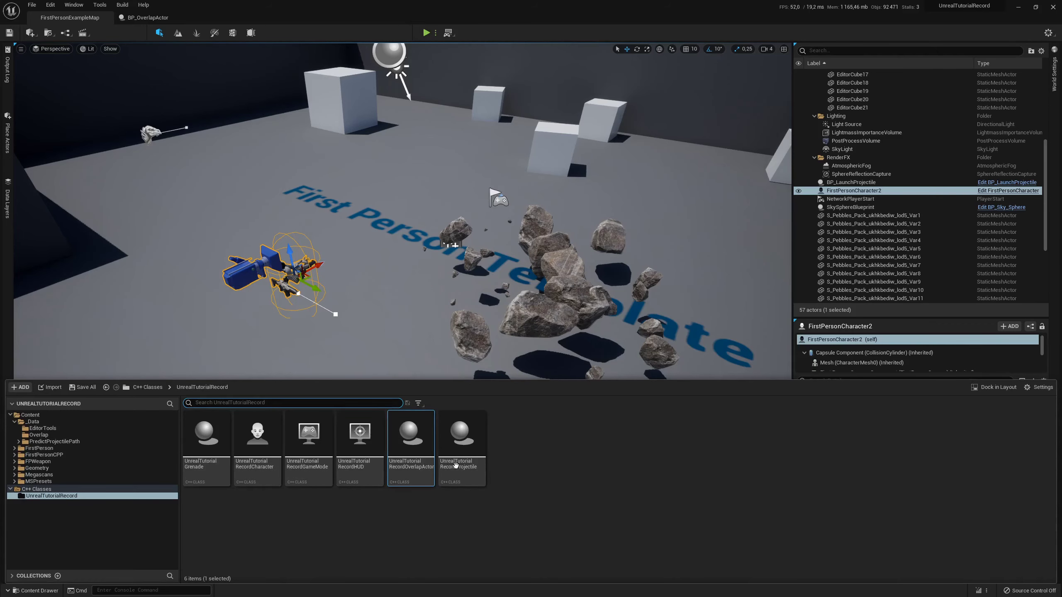
{"action": "left_click", "coordinate": [338, 515]}
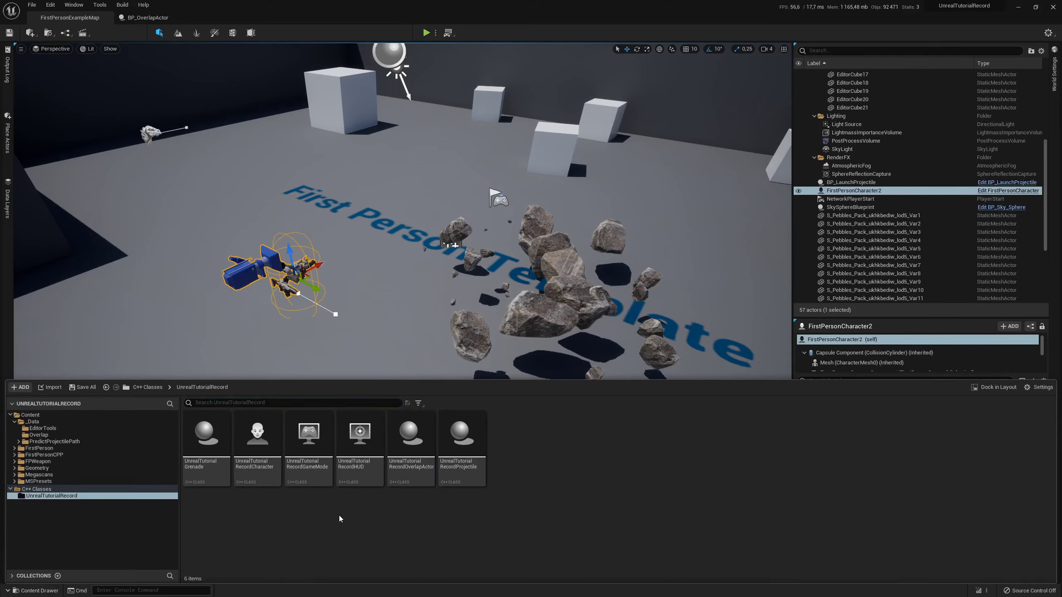
{"action": "left_click", "coordinate": [209, 442]}
{"action": "left_click", "coordinate": [425, 464]}
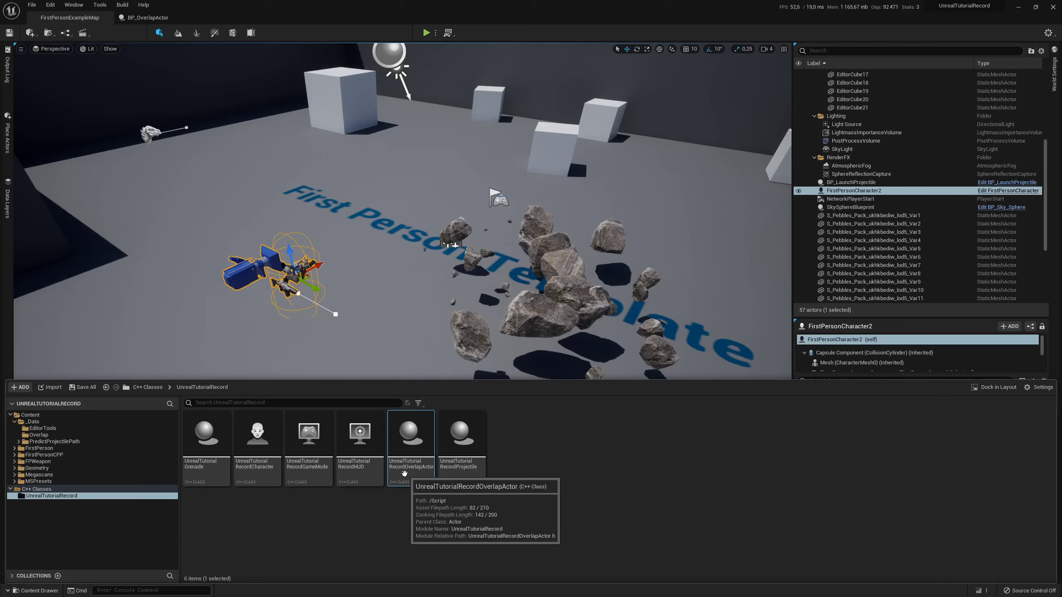
{"action": "key", "text": "alt+Tab"}
{"action": "left_click", "coordinate": [397, 307]}
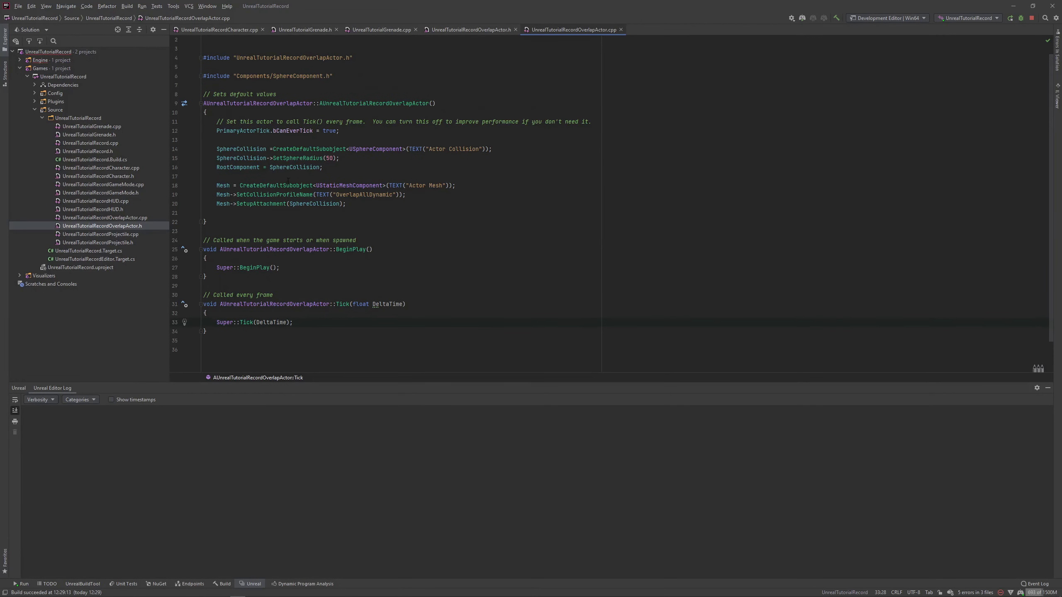
{"action": "scroll", "coordinate": [326, 184], "scroll_direction": "up", "scroll_amount": 1}
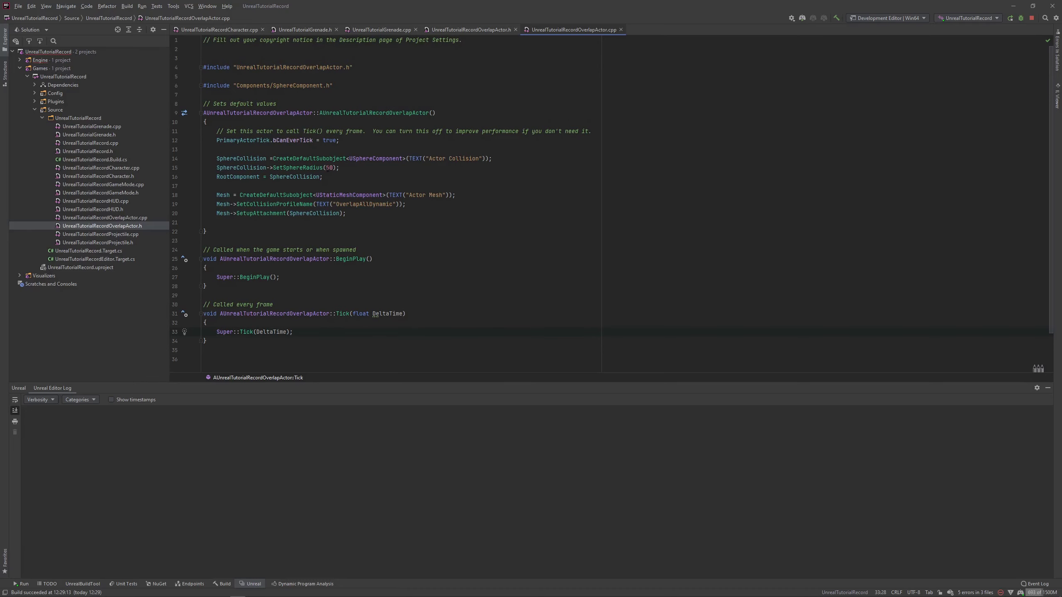
{"action": "scroll", "coordinate": [328, 168], "scroll_direction": "down", "scroll_amount": 3}
{"action": "scroll", "coordinate": [357, 145], "scroll_direction": "down", "scroll_amount": 2}
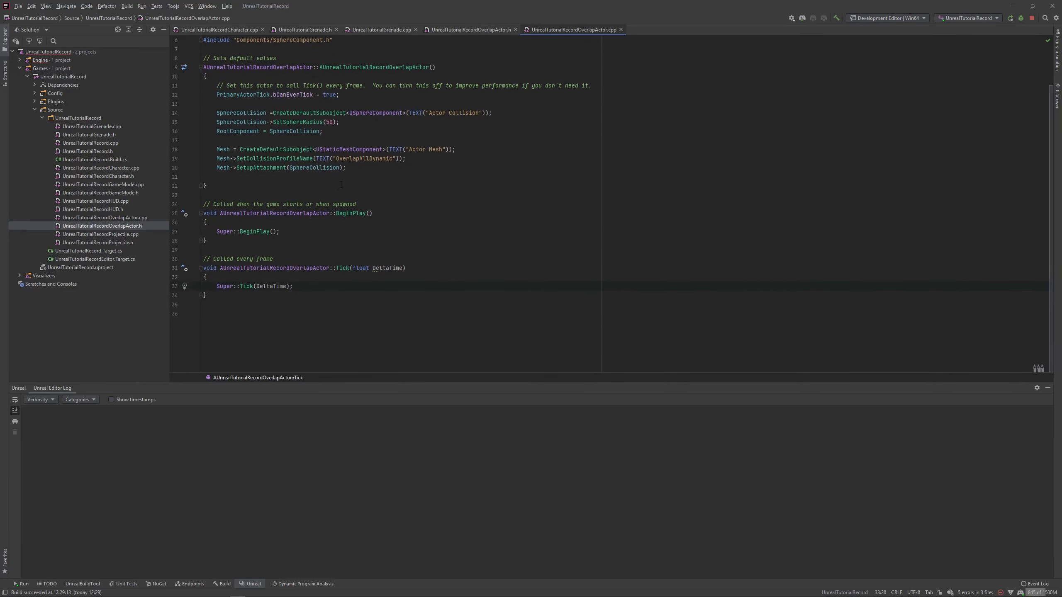
{"action": "scroll", "coordinate": [341, 184], "scroll_direction": "up", "scroll_amount": 5}
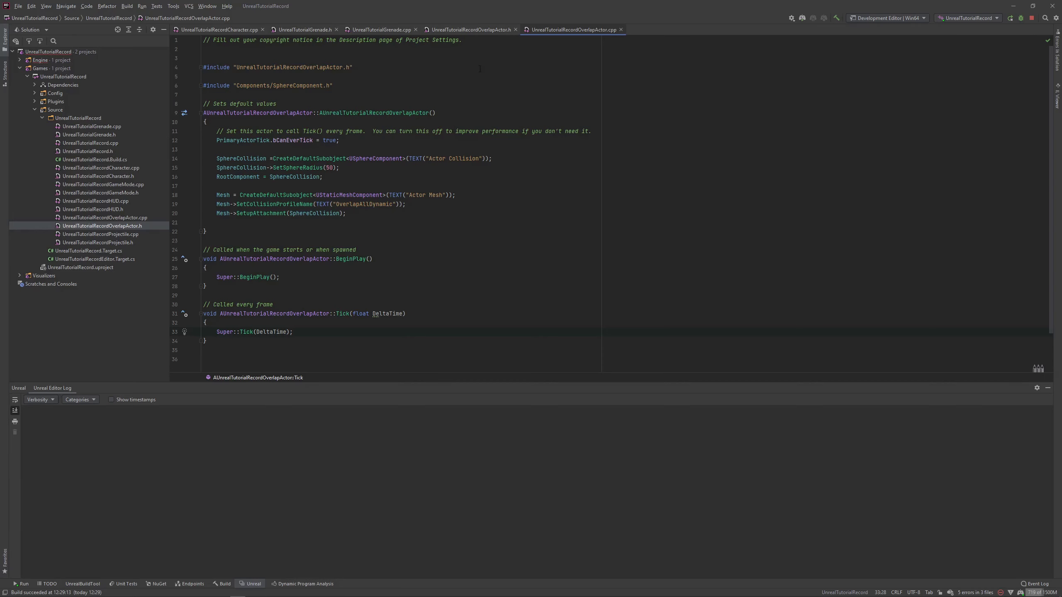
{"action": "left_click", "coordinate": [484, 31]}
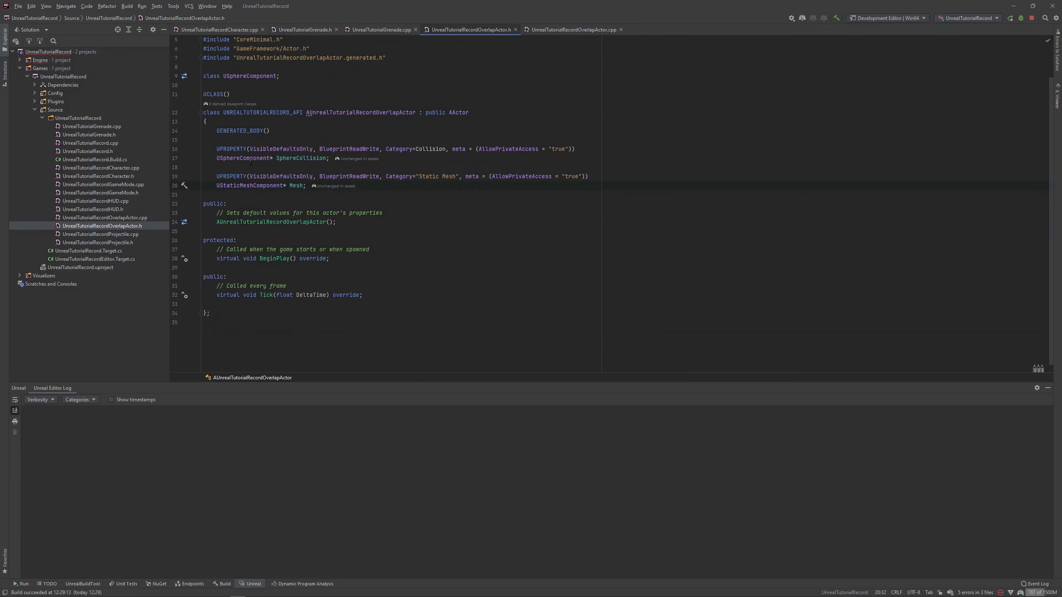
{"action": "left_click_drag", "start_coordinate": [217, 158], "coordinate": [273, 159]}
{"action": "left_click", "coordinate": [296, 158]}
{"action": "left_click_drag", "start_coordinate": [216, 186], "coordinate": [282, 185]}
{"action": "left_click", "coordinate": [300, 186]}
{"action": "key", "text": "ctrl+w"}
{"action": "key", "text": "ctrl+w"}
{"action": "left_click", "coordinate": [580, 29]}
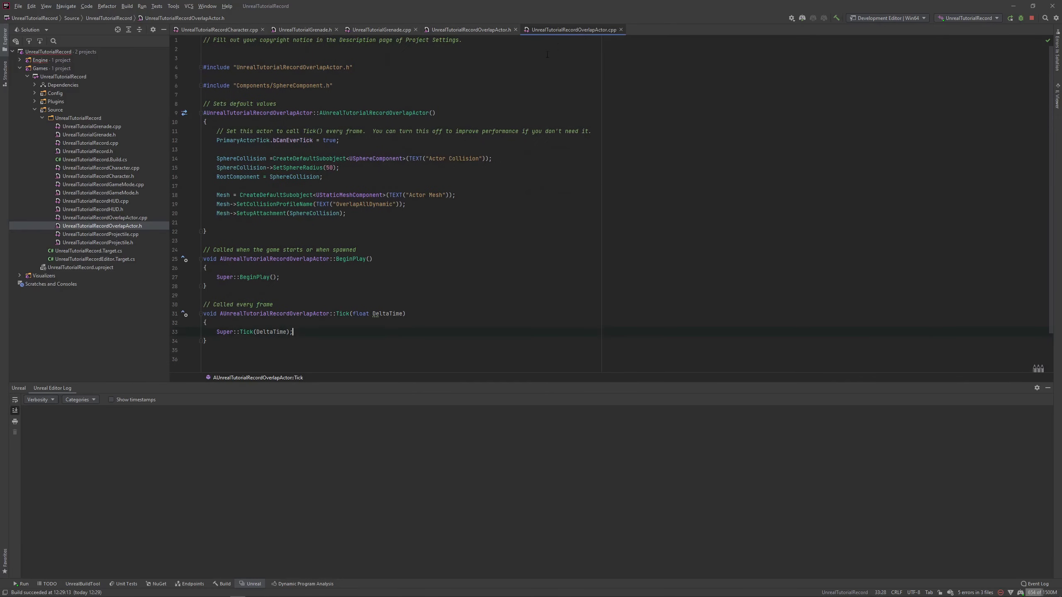
{"action": "key", "text": "alt+Tab"}
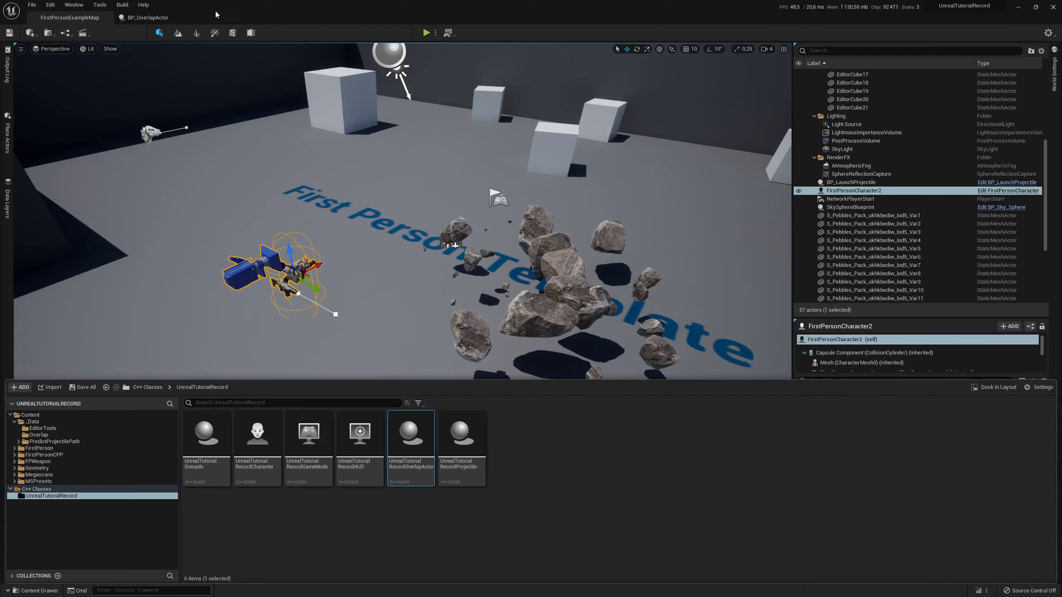
Inspect BP_OverlapActor's ActorBeginOverlap and ActorEndOverlap nodes, then return to Rider.
{"action": "left_click", "coordinate": [155, 18]}
{"action": "scroll", "coordinate": [295, 111], "scroll_direction": "up", "scroll_amount": 2}
{"action": "left_click_drag", "start_coordinate": [279, 125], "coordinate": [381, 255]}
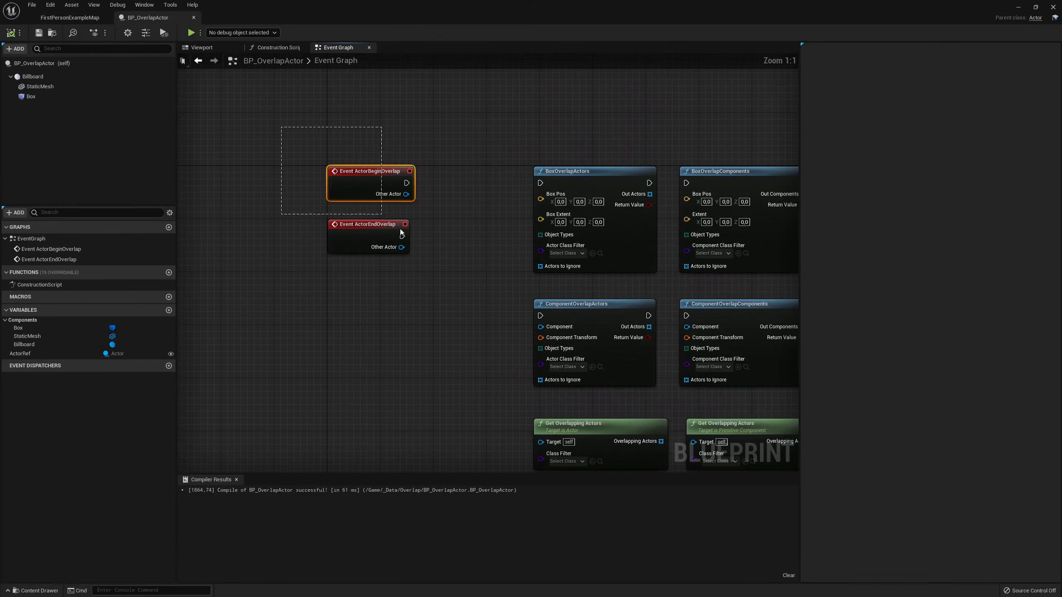
{"action": "left_click", "coordinate": [363, 230]}
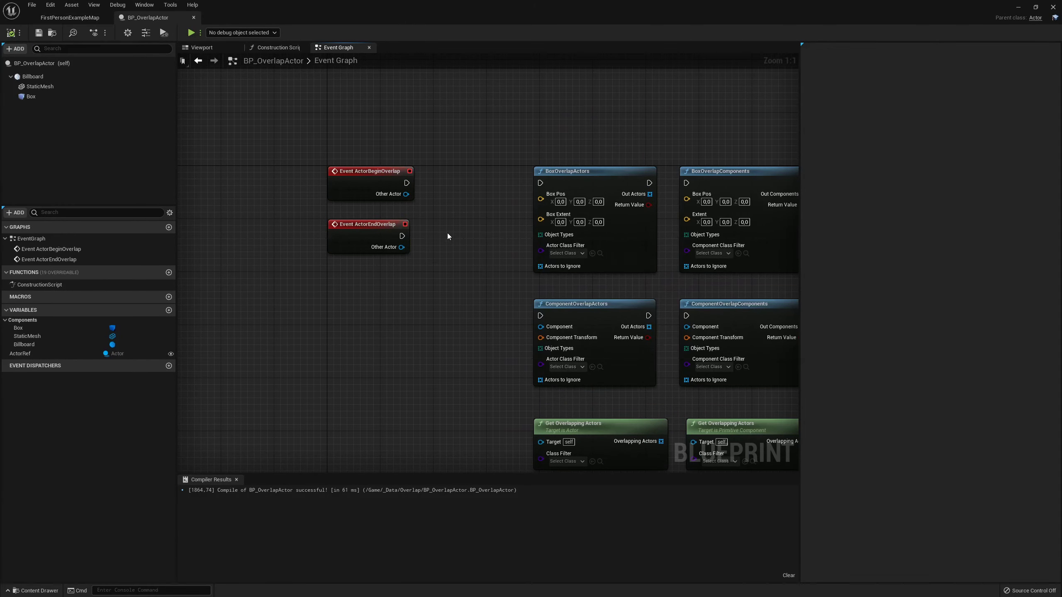
{"action": "key", "text": "alt+Tab"}
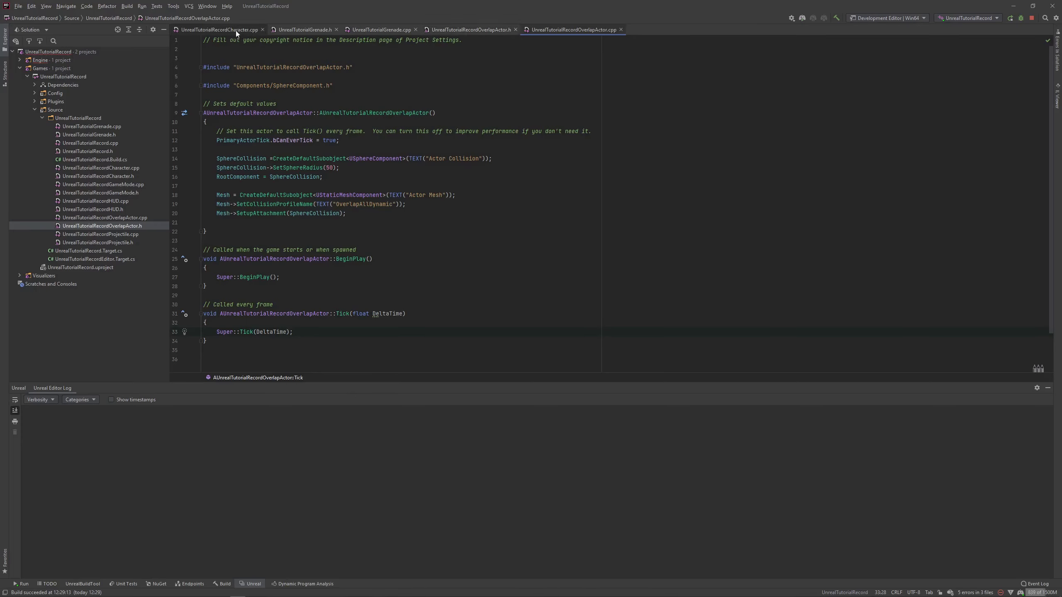
Add OnActorBeginOverlap.AddDynamic(this, ) on a new line after Super::BeginPlay().
{"action": "left_click", "coordinate": [315, 278]}
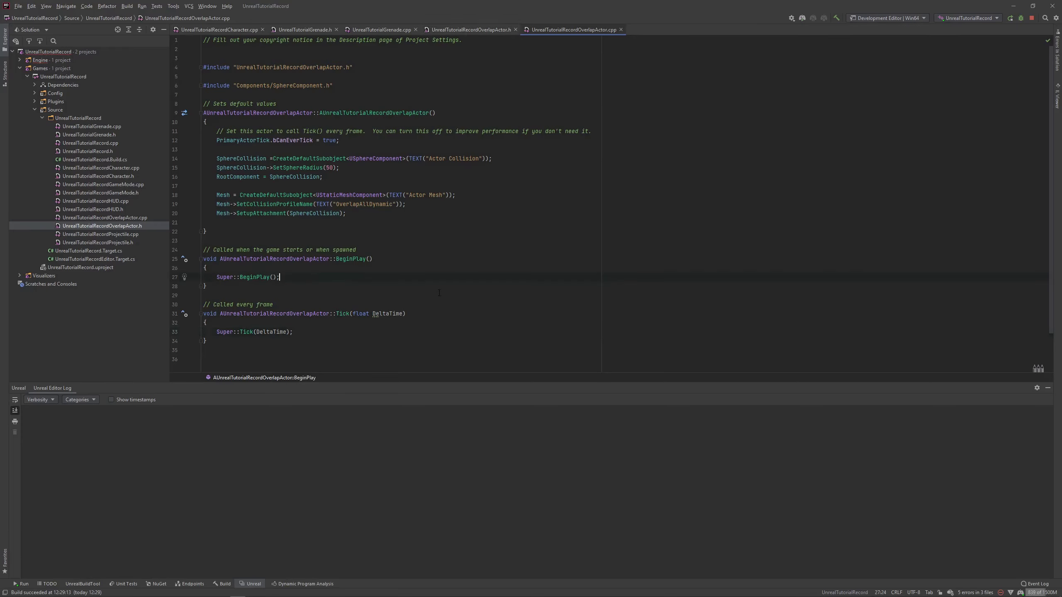
{"action": "key", "text": "Return"}
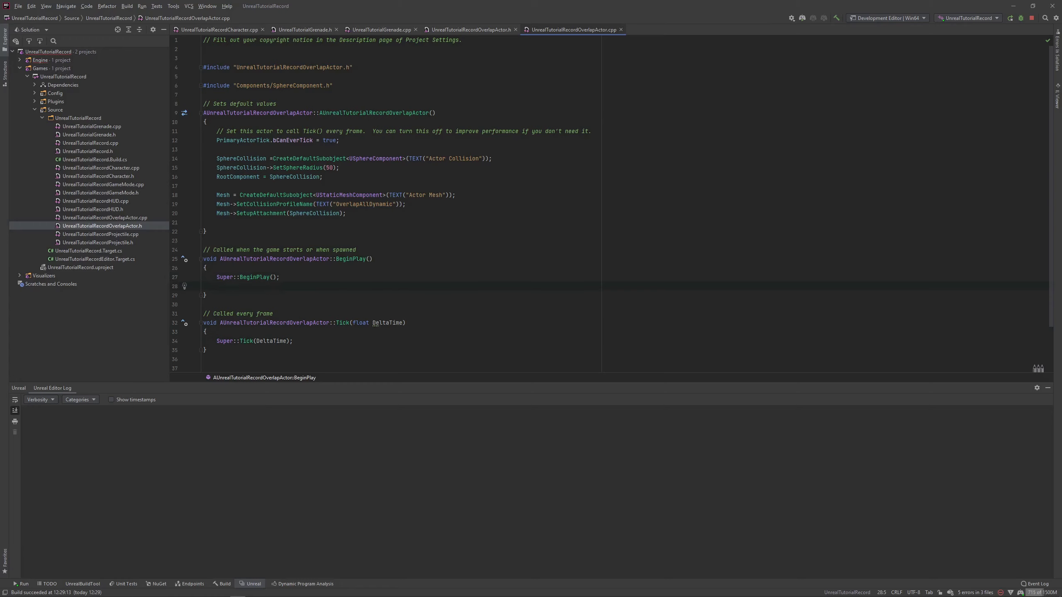
{"action": "type", "text": "Onactor"}
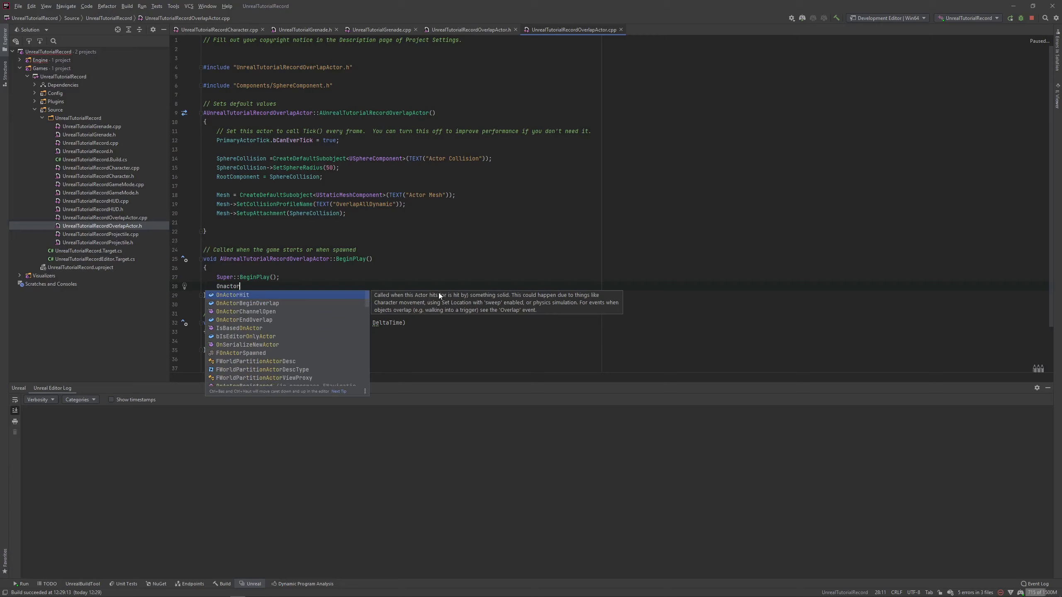
{"action": "key", "text": "Down"}
{"action": "key", "text": "Return"}
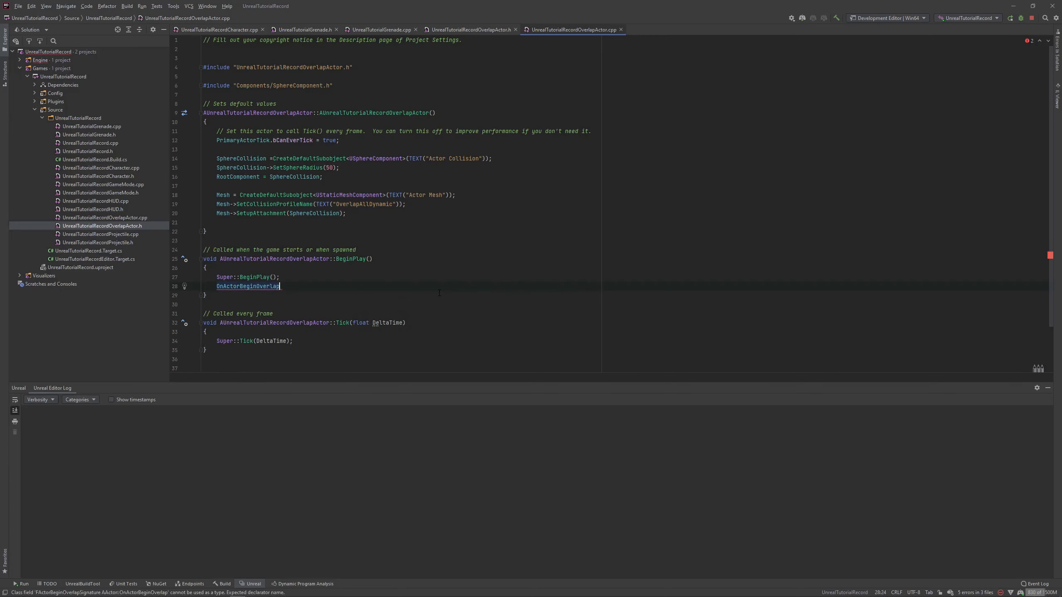
{"action": "type", "text": ".Add"}
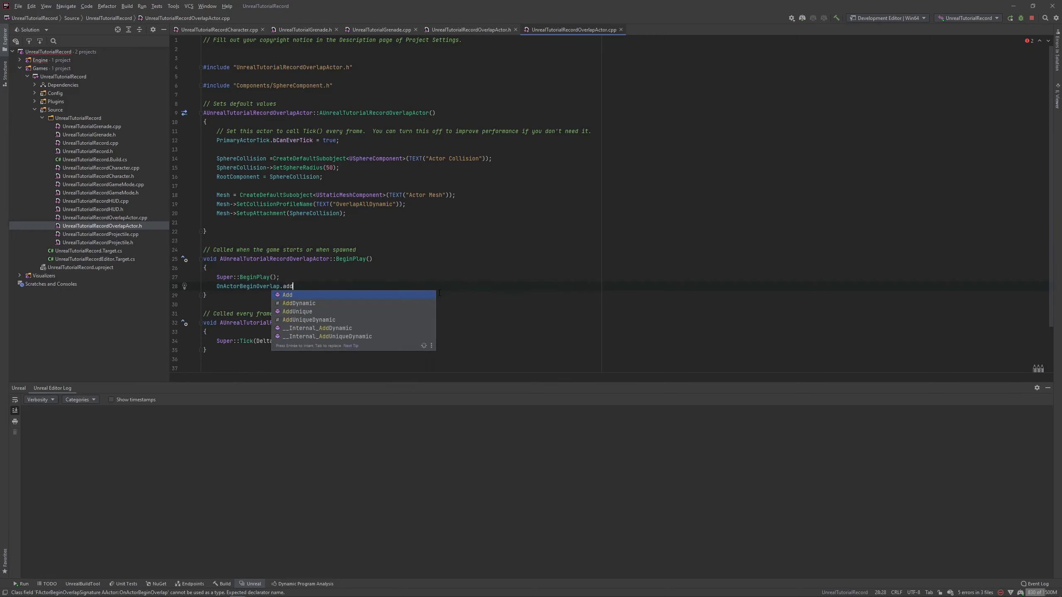
{"action": "key", "text": "Return"}
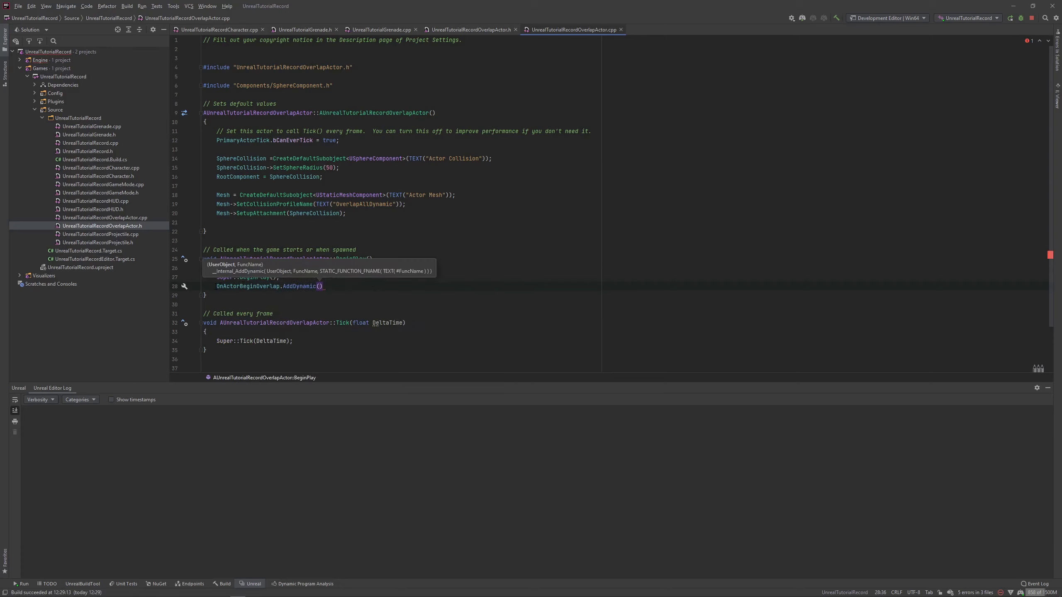
{"action": "type", "text": "th"}
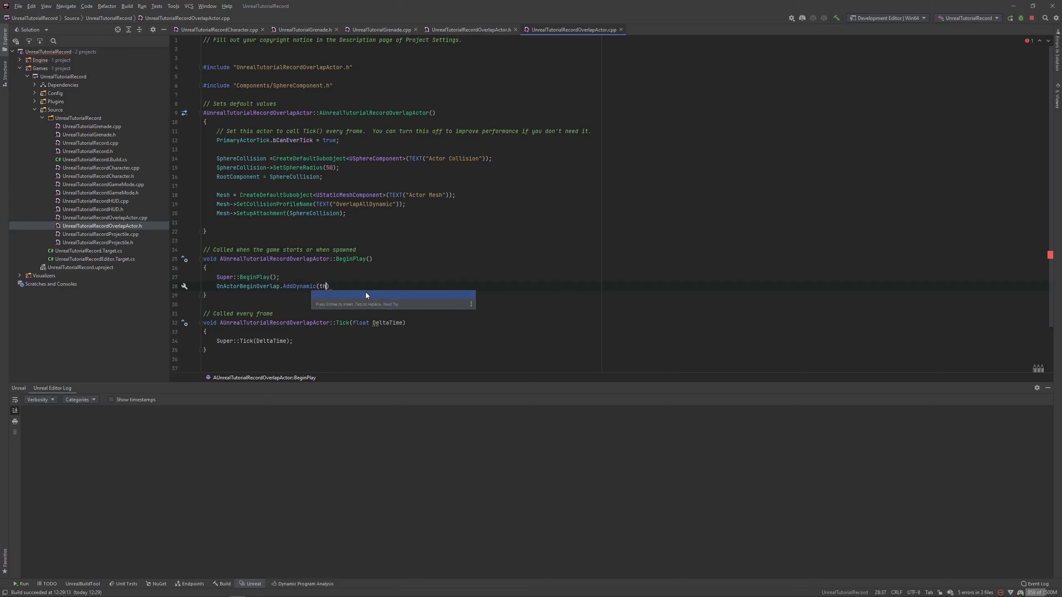
{"action": "type", "text": "is,"}
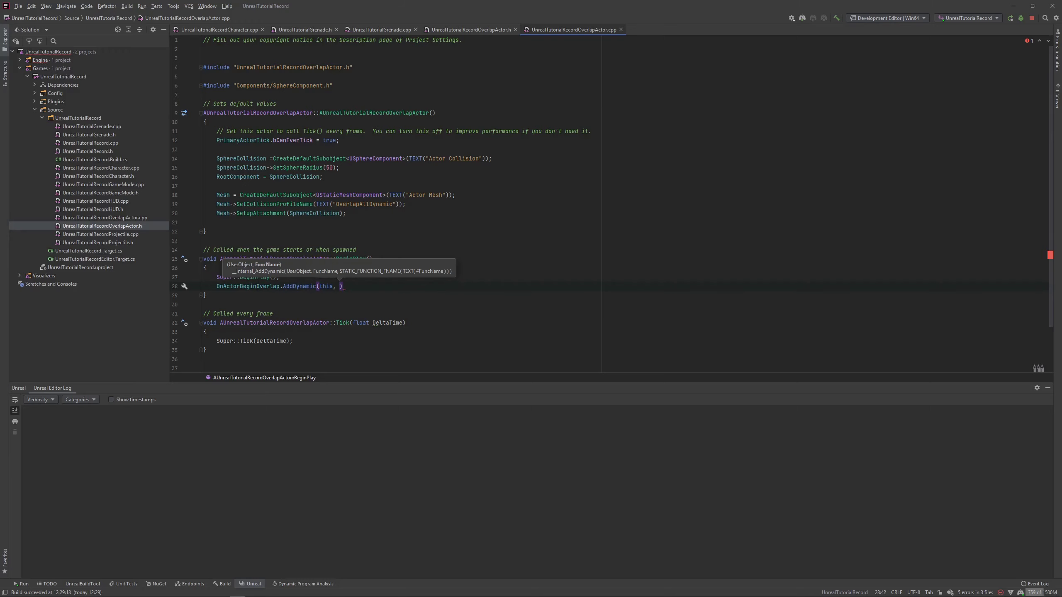
{"action": "scroll", "coordinate": [354, 251], "scroll_direction": "down", "scroll_amount": 1}
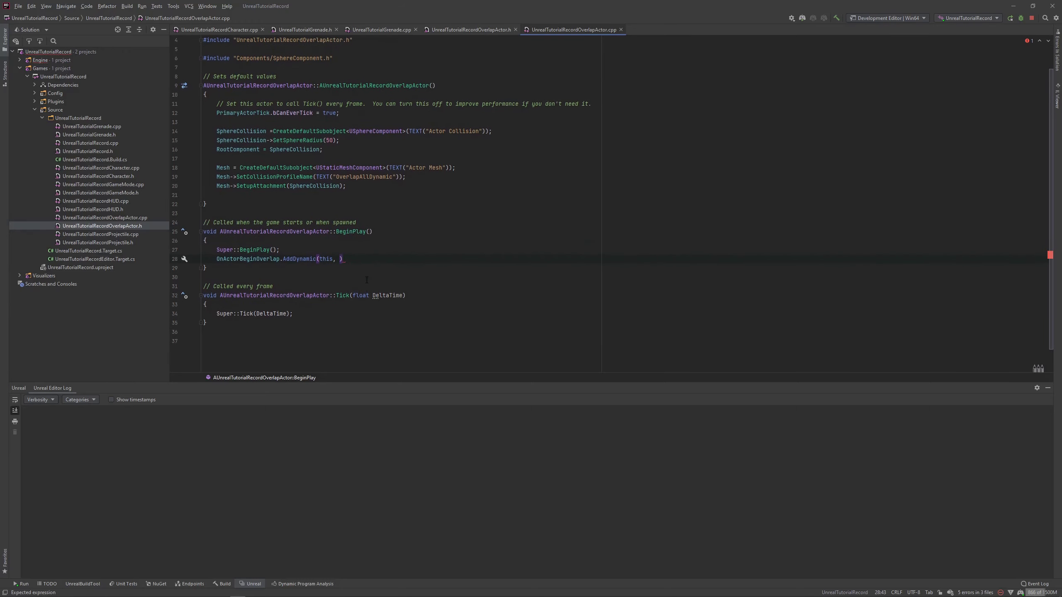
{"action": "left_click", "coordinate": [247, 259]}
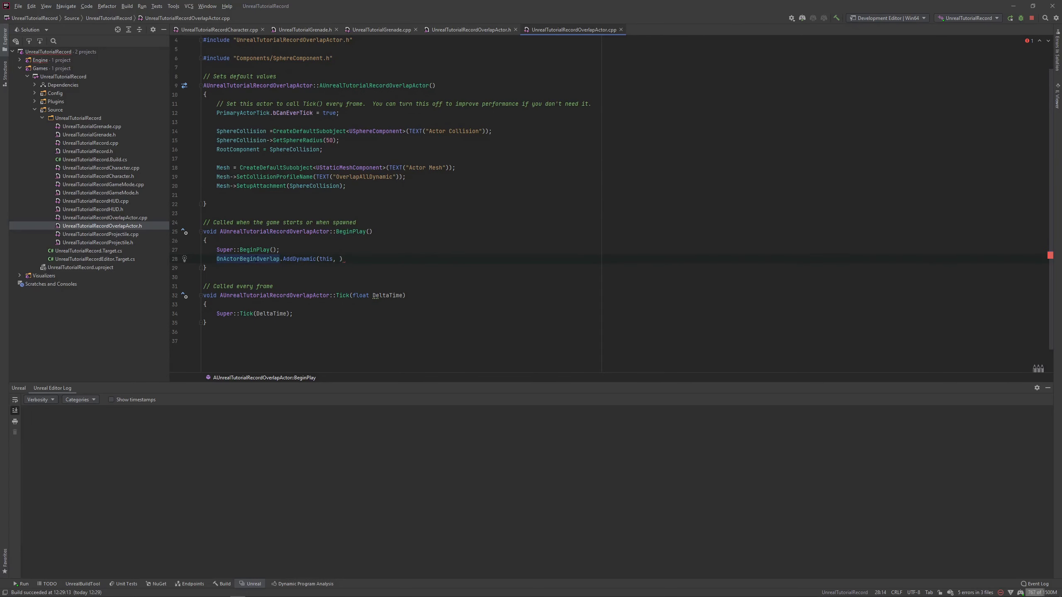
Add a UFUNCTION() macro on a new line below the Mesh property in the header.
{"action": "key", "text": "ctrl+Tab"}
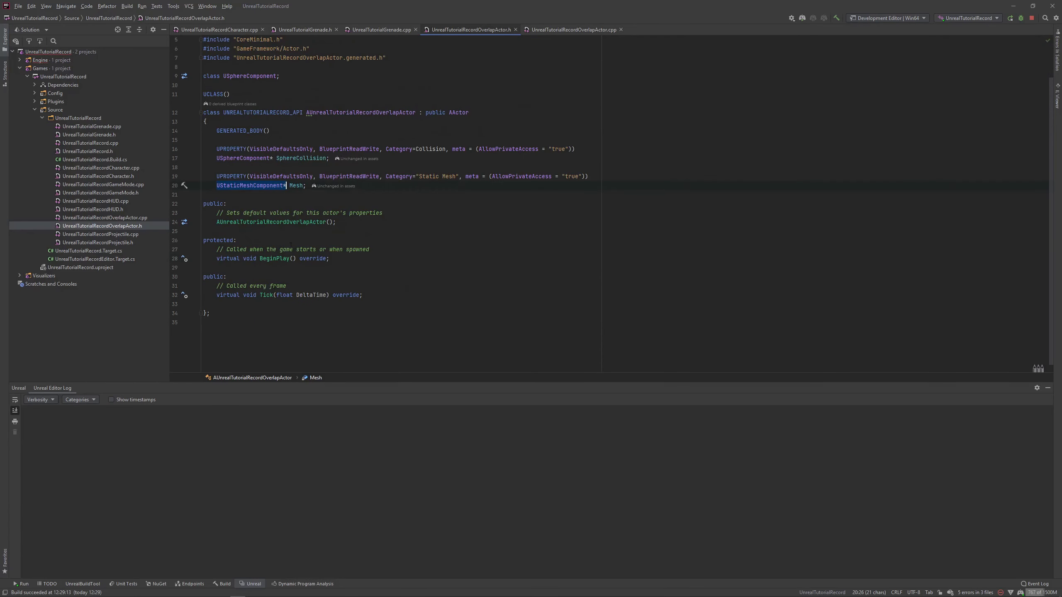
{"action": "key", "text": "Down"}
{"action": "left_click", "coordinate": [388, 183]}
{"action": "key", "text": "Return"}
{"action": "key", "text": "Return"}
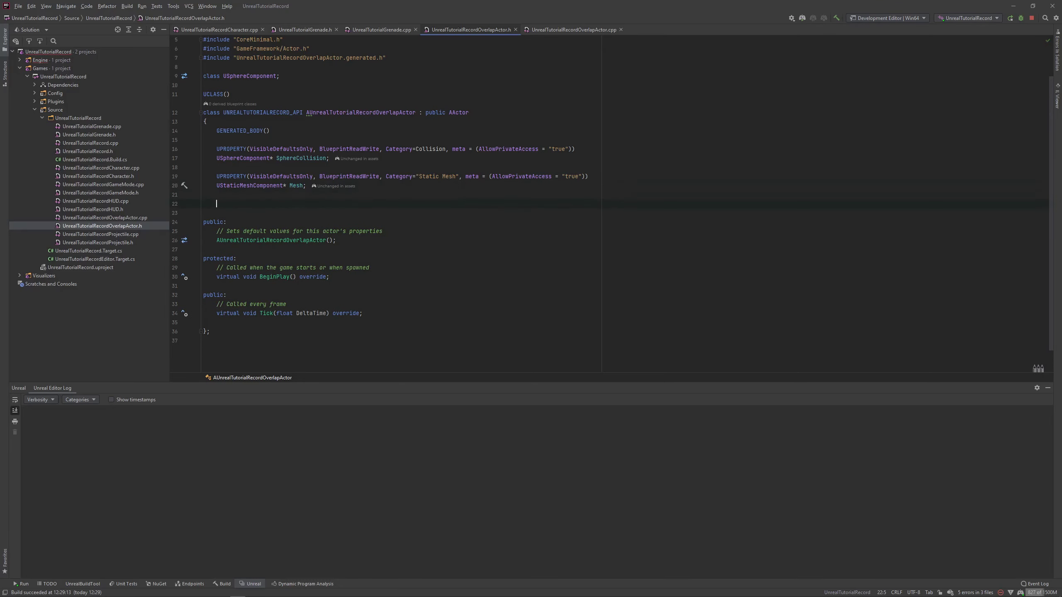
{"action": "type", "text": "U"}
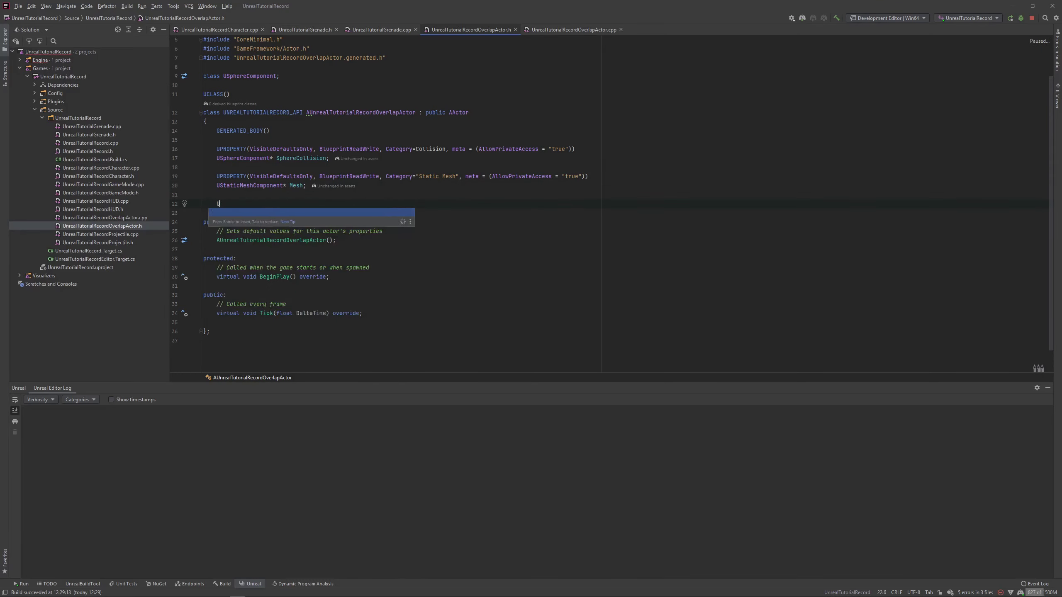
{"action": "type", "text": "FUNC"}
{"action": "key", "text": "Return"}
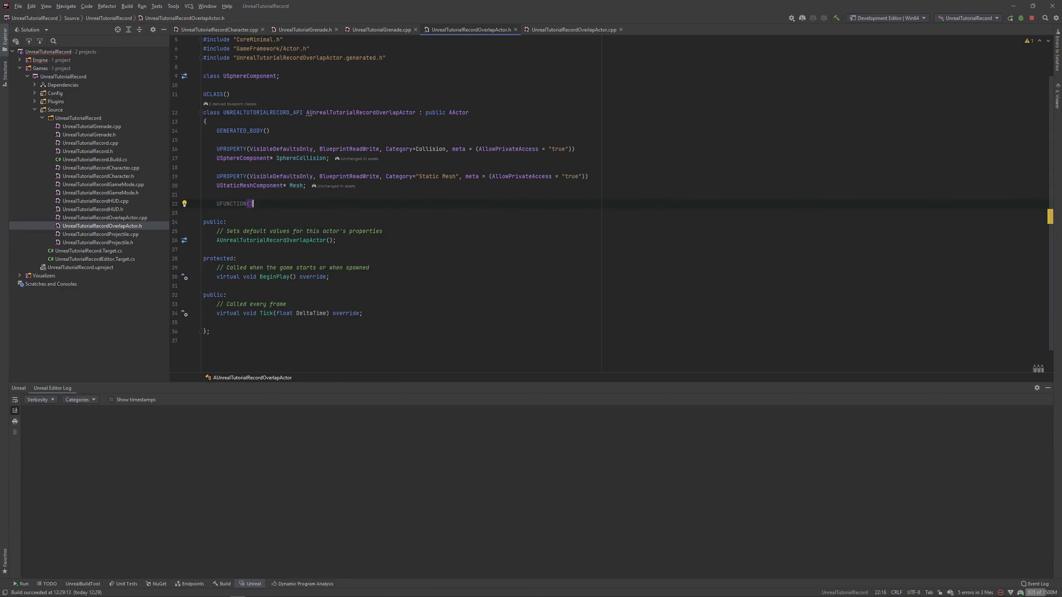
{"action": "key", "text": "Return"}
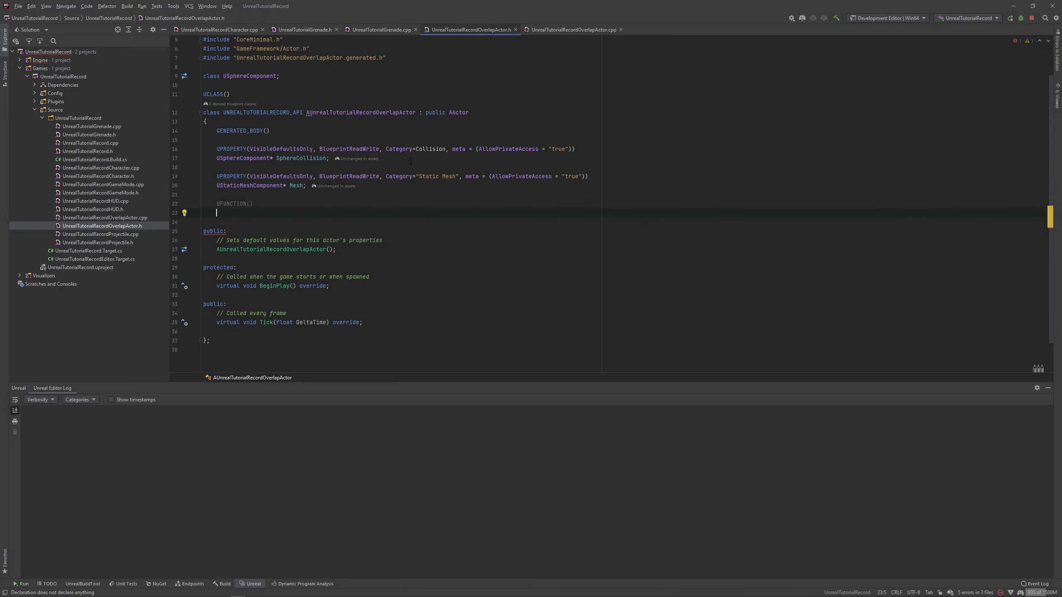
Declare 'void OnActorOverlapEvent();' beneath the UFUNCTION() line.
{"action": "key", "text": "ctrl+Tab"}
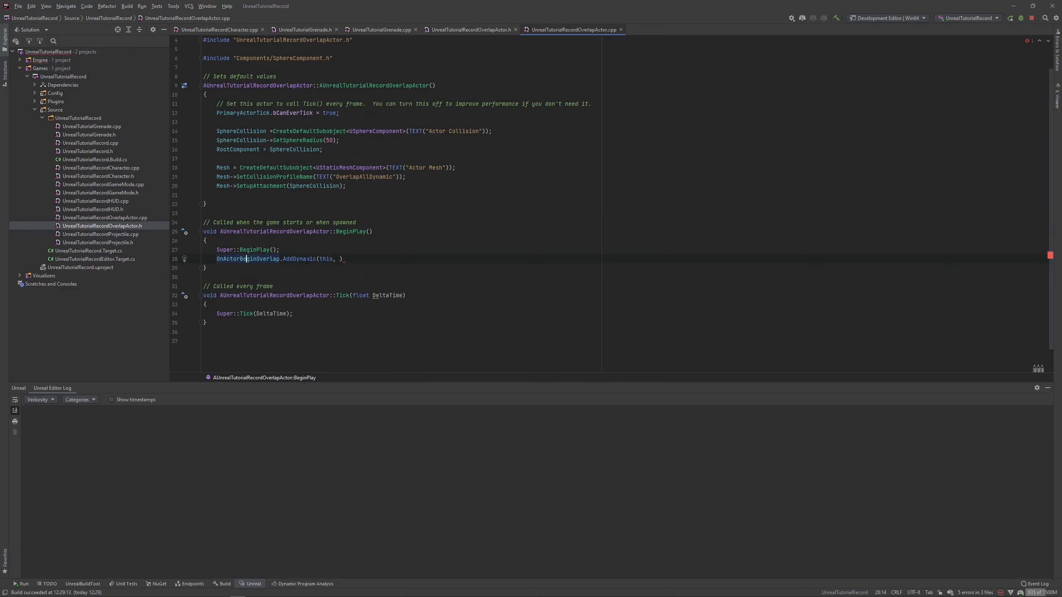
{"action": "mouse_move", "coordinate": [306, 261]}
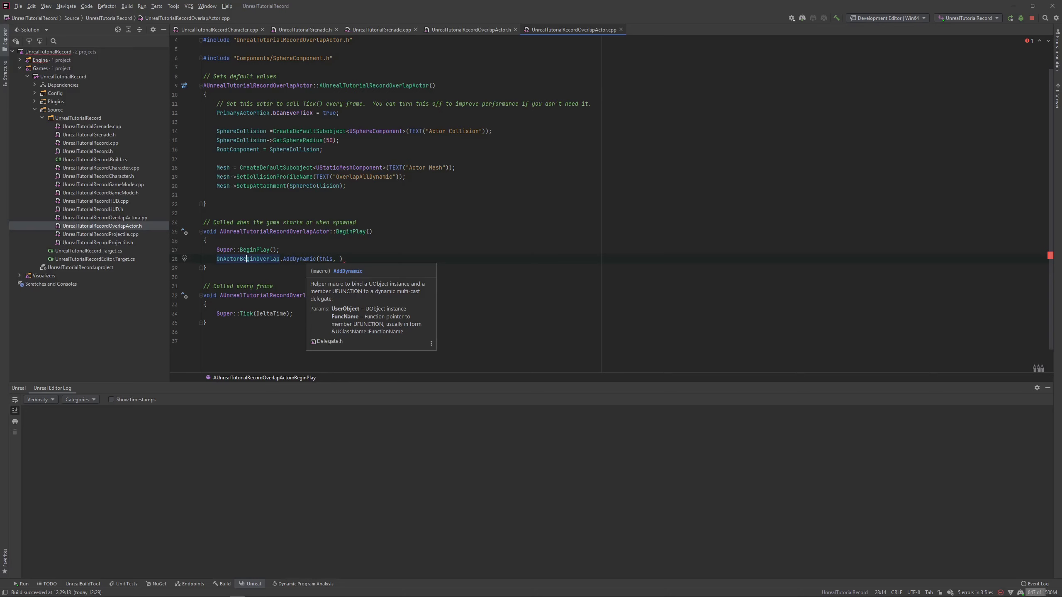
{"action": "key", "text": "alt+Tab"}
{"action": "key", "text": "alt+Tab"}
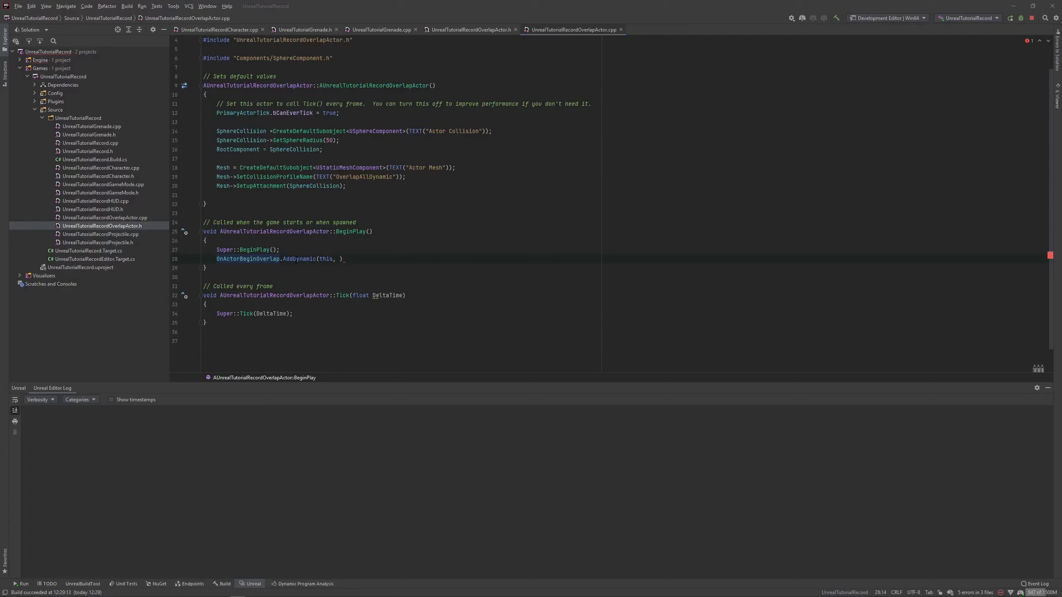
{"action": "left_click", "coordinate": [485, 29]}
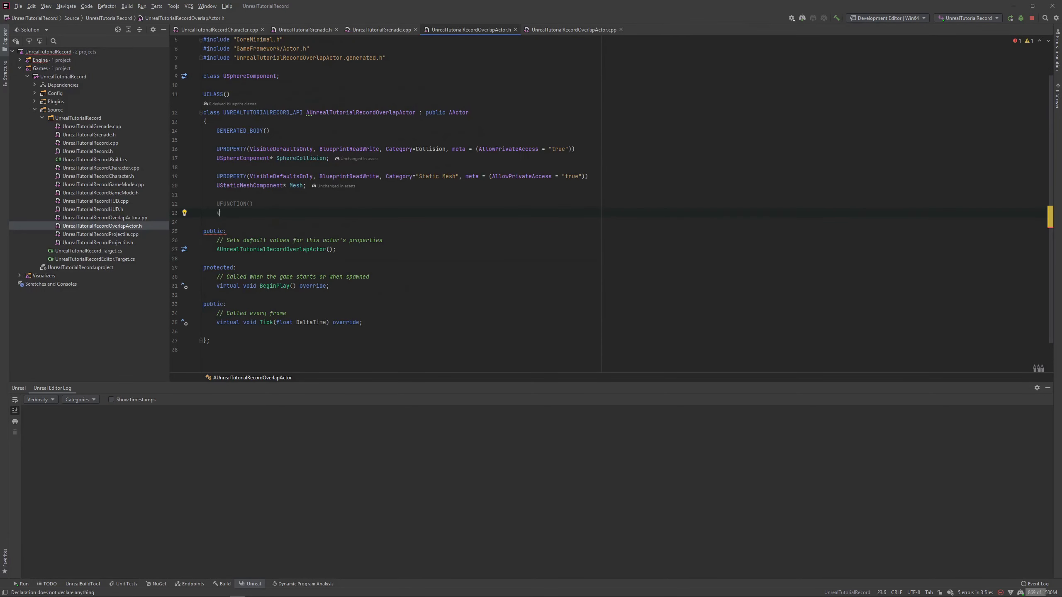
{"action": "type", "text": "oid "}
{"action": "type", "text": "OnActor"}
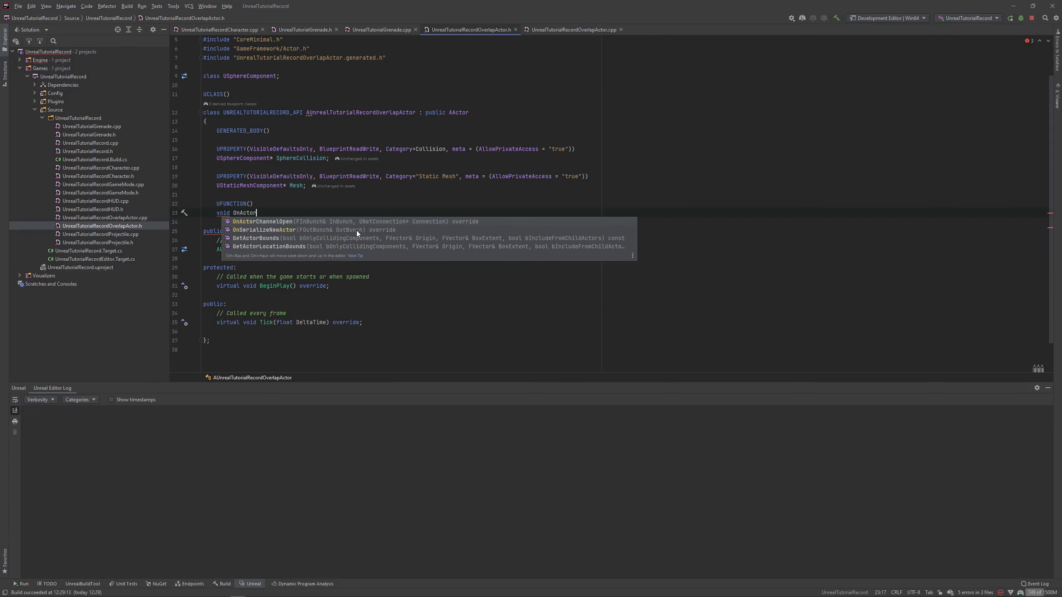
{"action": "type", "text": "OverlapEven"}
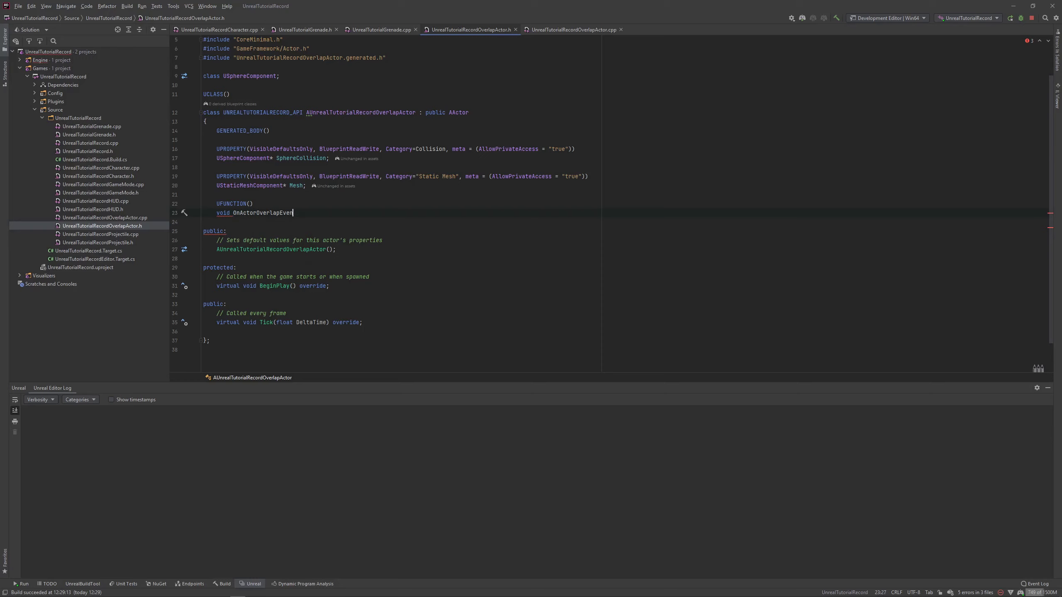
{"action": "type", "text": "t"}
{"action": "type", "text": "()"}
{"action": "type", "text": ";"}
{"action": "left_click", "coordinate": [302, 215]}
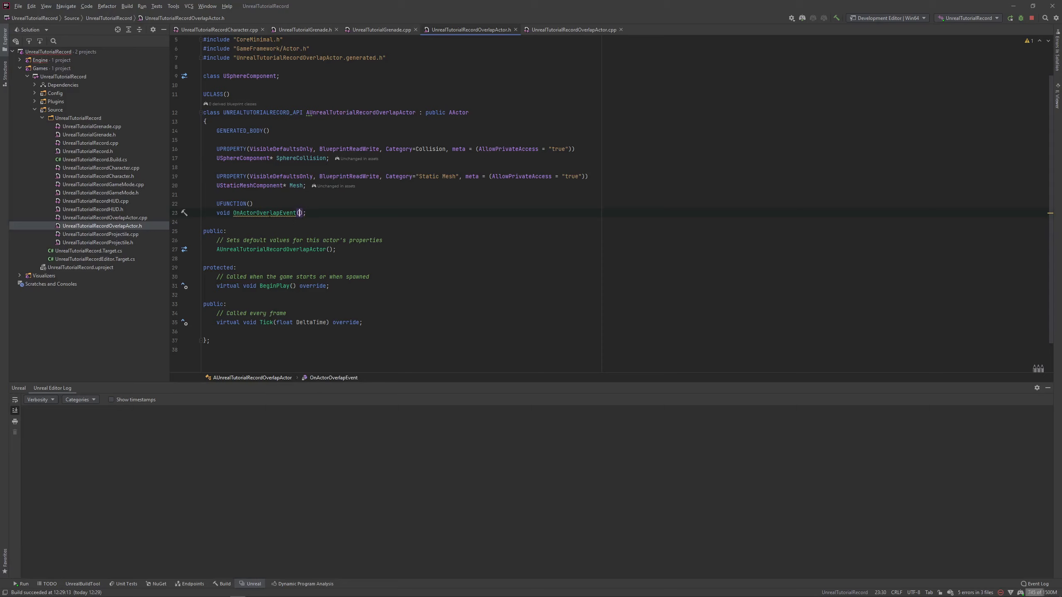
{"action": "left_click", "coordinate": [336, 213]}
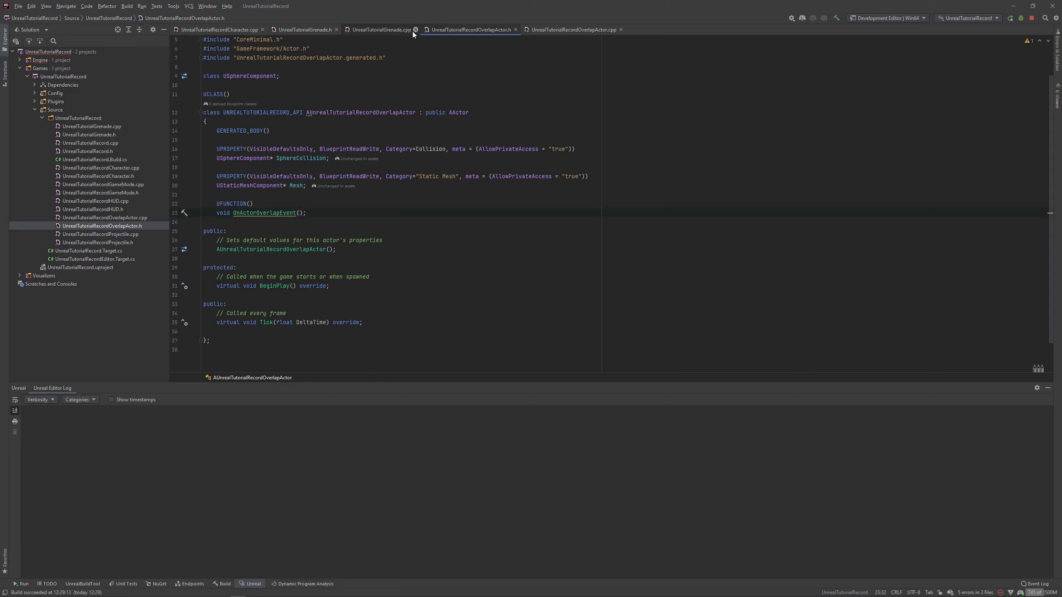
Jump from OnActorBeginOverlap in the .cpp to its declaration in Actor.h.
{"action": "left_click", "coordinate": [565, 31]}
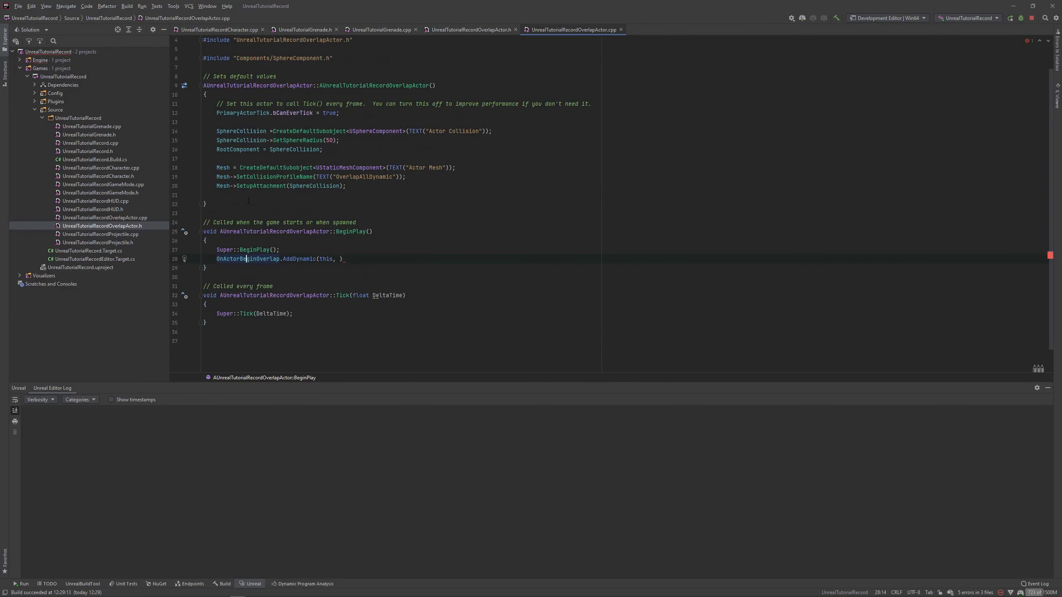
{"action": "right_click", "coordinate": [252, 259]}
{"action": "mouse_move", "coordinate": [302, 368]}
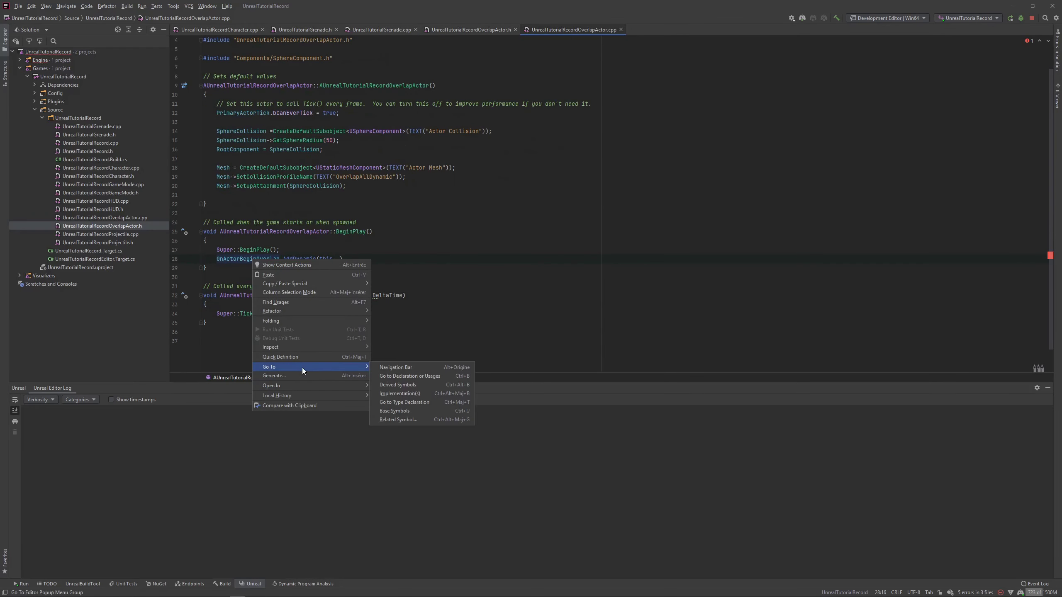
{"action": "left_click", "coordinate": [408, 376]}
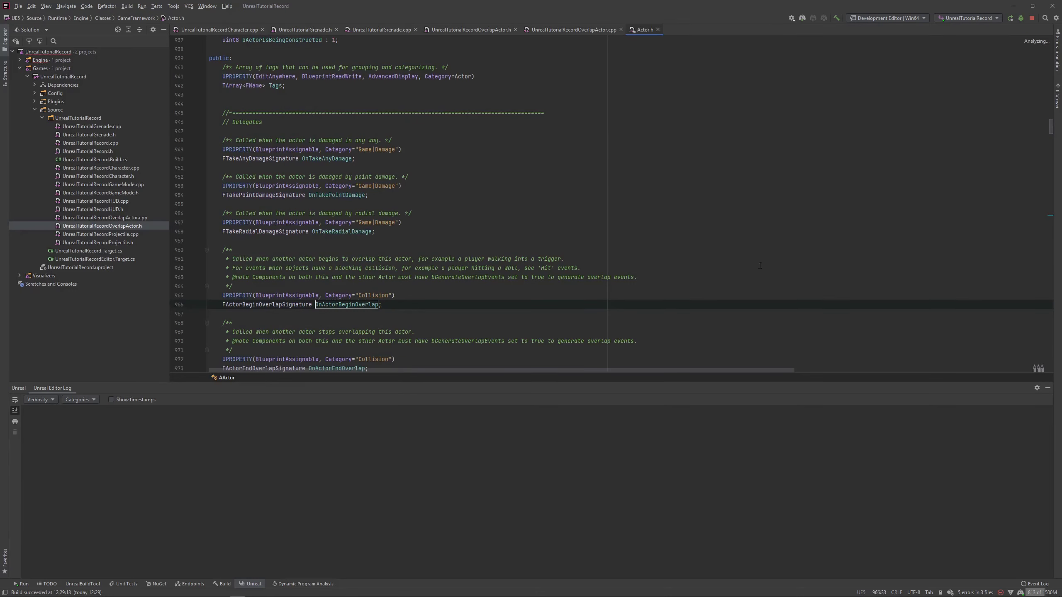
Examine FActorBeginOverlapSignature and select its OverlappedActor, OtherActor parameter text.
{"action": "scroll", "coordinate": [1006, 268], "scroll_direction": "up", "scroll_amount": 1}
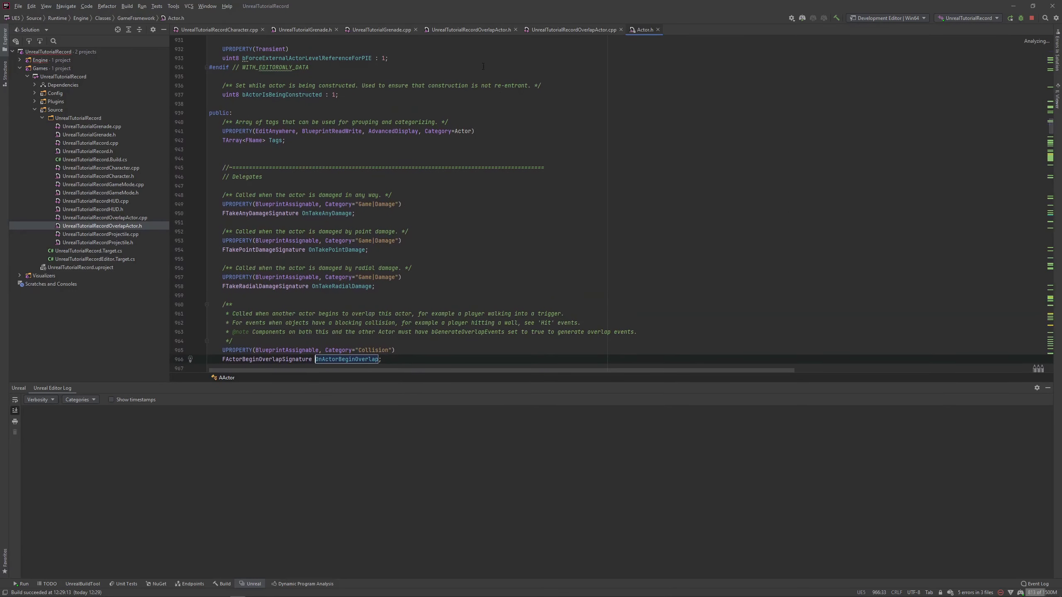
{"action": "left_click_drag", "start_coordinate": [1050, 159], "coordinate": [1046, 57]}
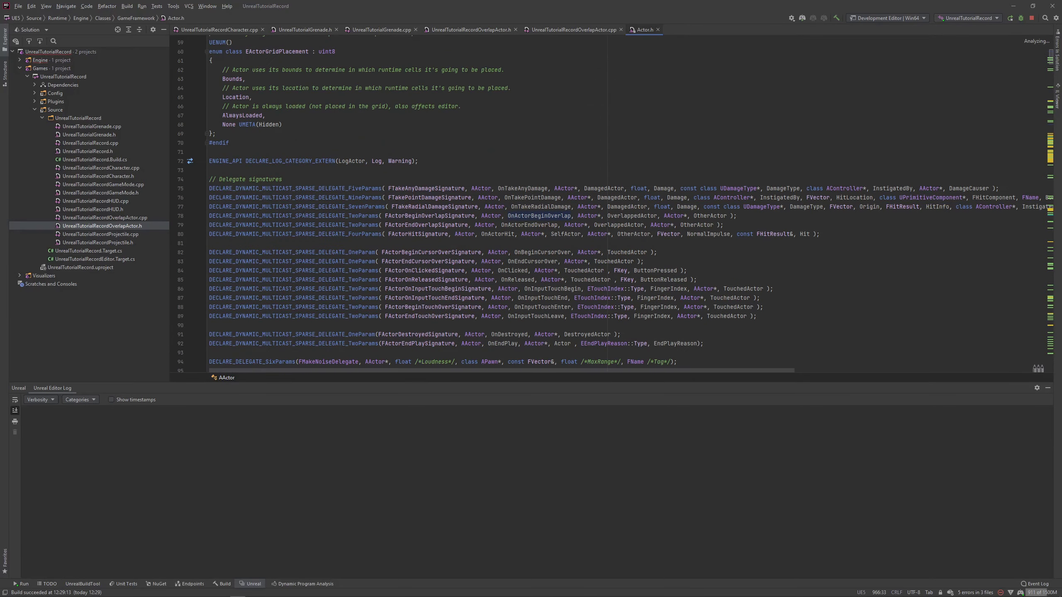
{"action": "scroll", "coordinate": [290, 237], "scroll_direction": "down", "scroll_amount": 1}
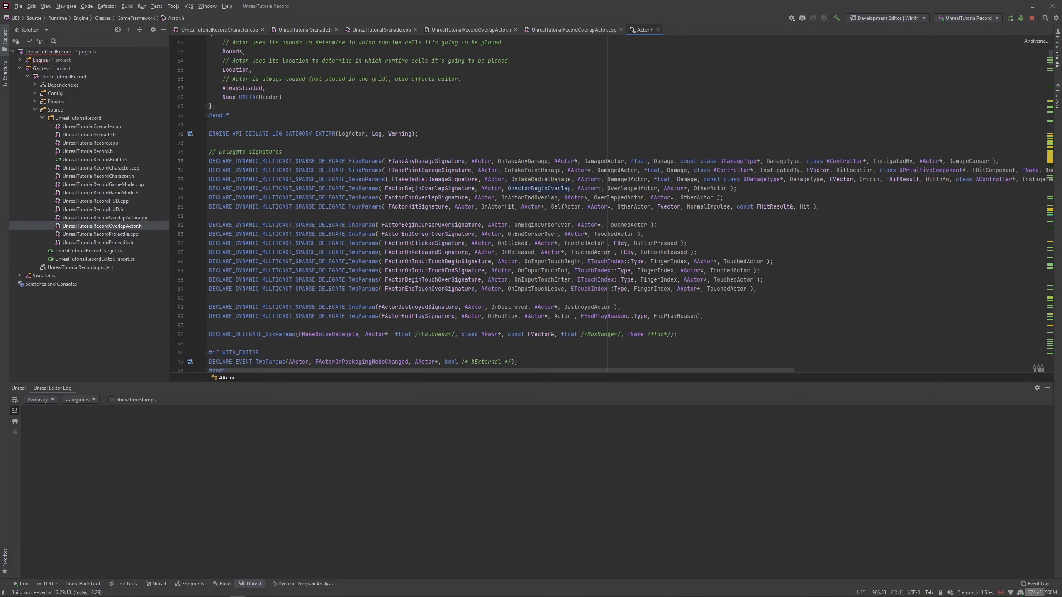
{"action": "scroll", "coordinate": [413, 221], "scroll_direction": "up", "scroll_amount": 1}
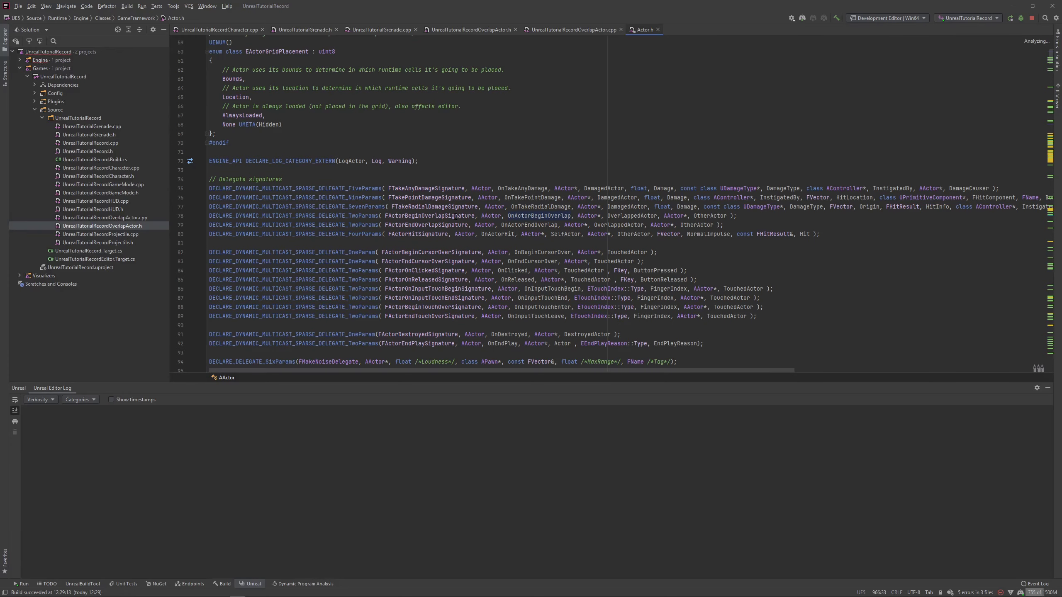
{"action": "mouse_move", "coordinate": [456, 218]}
{"action": "scroll", "coordinate": [637, 219], "scroll_direction": "up", "scroll_amount": 1}
{"action": "left_click_drag", "start_coordinate": [577, 243], "coordinate": [624, 243]}
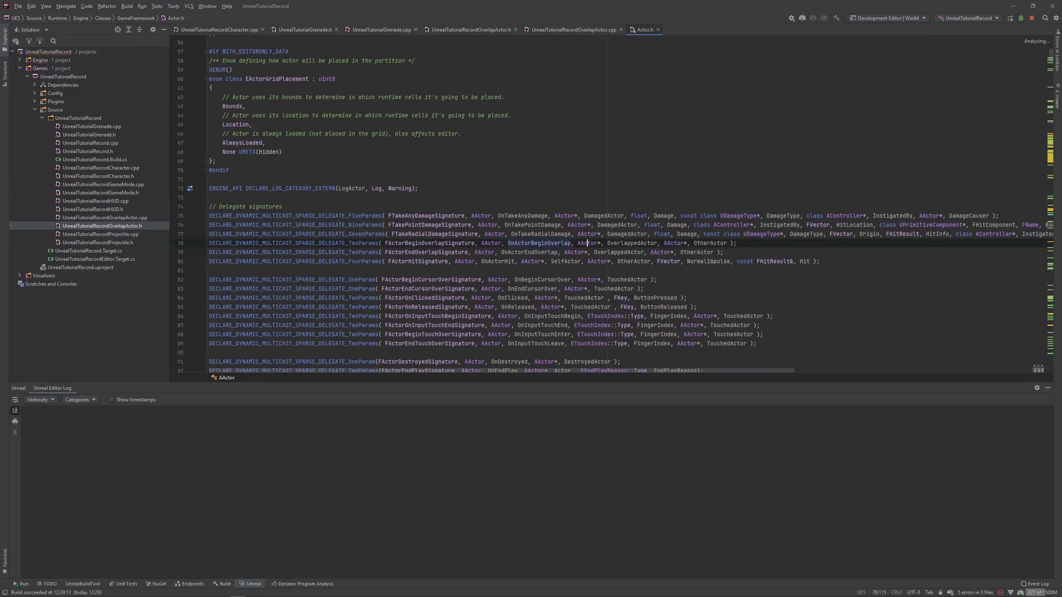
{"action": "left_click_drag", "start_coordinate": [700, 243], "coordinate": [728, 243]}
{"action": "key", "text": "ctrl+c"}
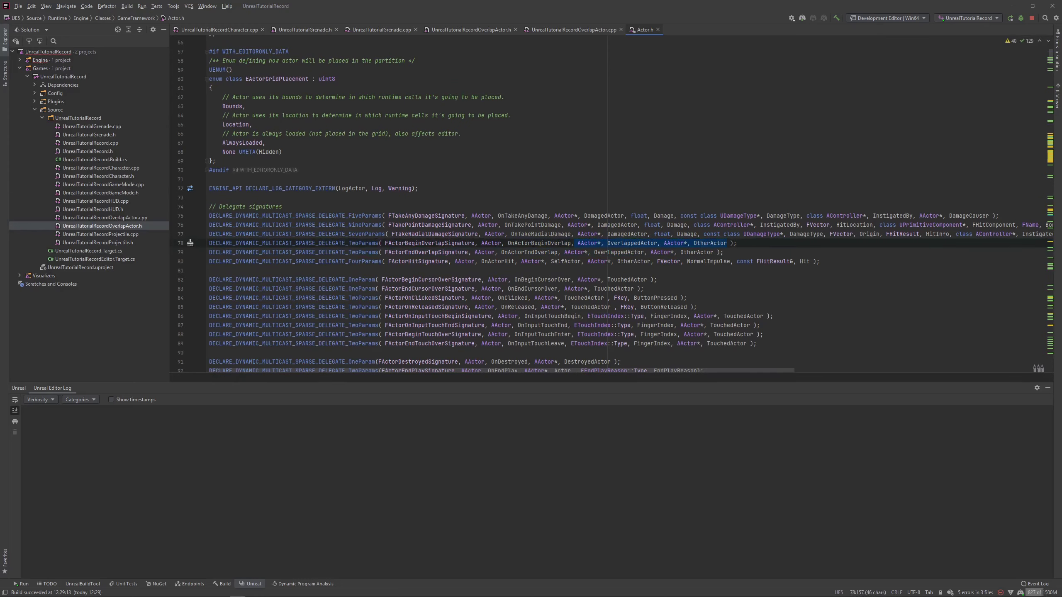
{"action": "left_click_drag", "start_coordinate": [554, 243], "coordinate": [728, 243]}
Give the OnActorOverlapEvent declaration AActor* OverlappedActor, AActor* OtherActor parameters.
{"action": "left_click", "coordinate": [475, 29]}
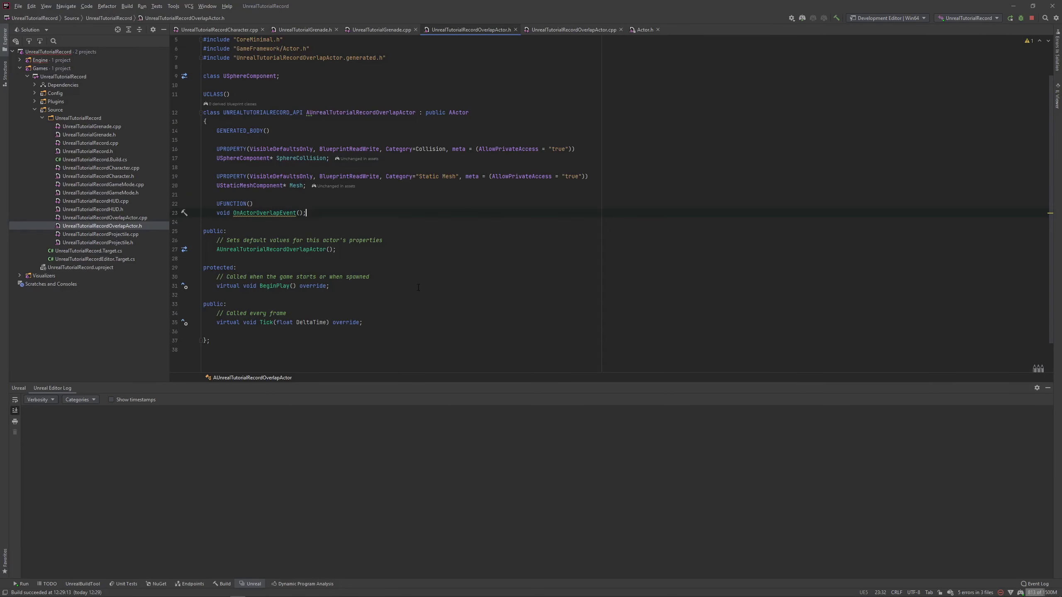
{"action": "left_click", "coordinate": [299, 213]}
{"action": "key", "text": "ctrl+v"}
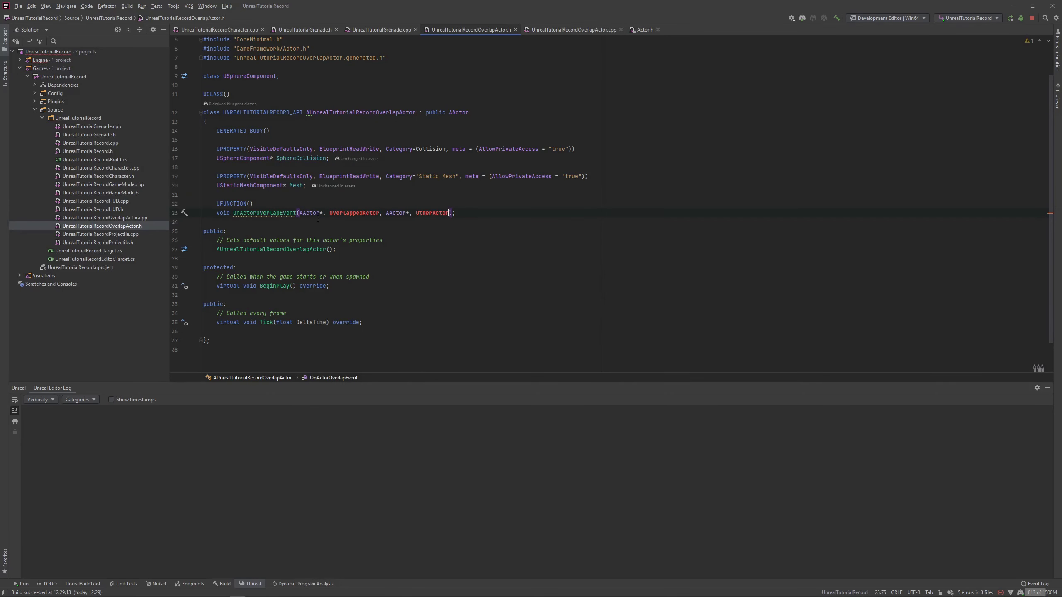
{"action": "key", "text": "BackSpace"}
{"action": "left_click", "coordinate": [408, 213]}
{"action": "key", "text": "BackSpace"}
{"action": "left_click", "coordinate": [462, 217]}
Generate OnActorOverlapEvent's definition and move it below the Tick function.
{"action": "right_click", "coordinate": [258, 214]}
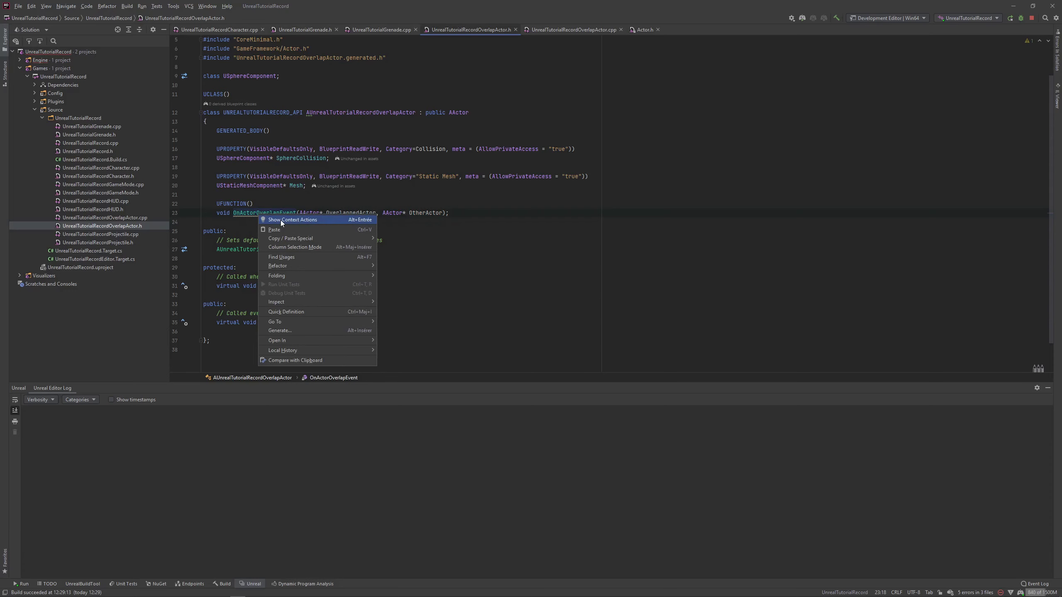
{"action": "key", "text": "Escape"}
{"action": "key", "text": "alt+Return"}
{"action": "key", "text": "Return"}
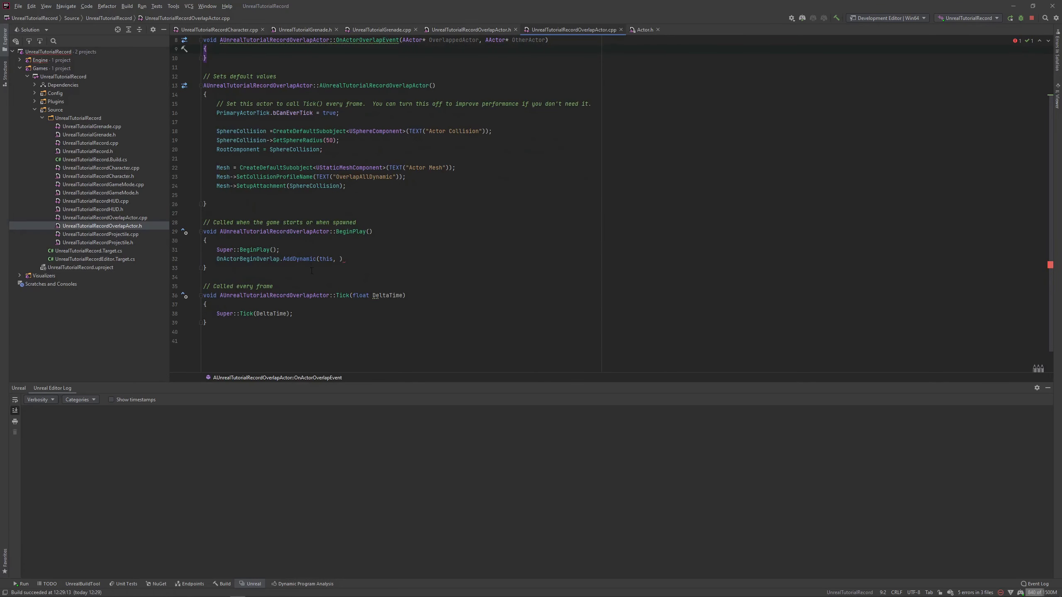
{"action": "scroll", "coordinate": [246, 122], "scroll_direction": "up", "scroll_amount": 3}
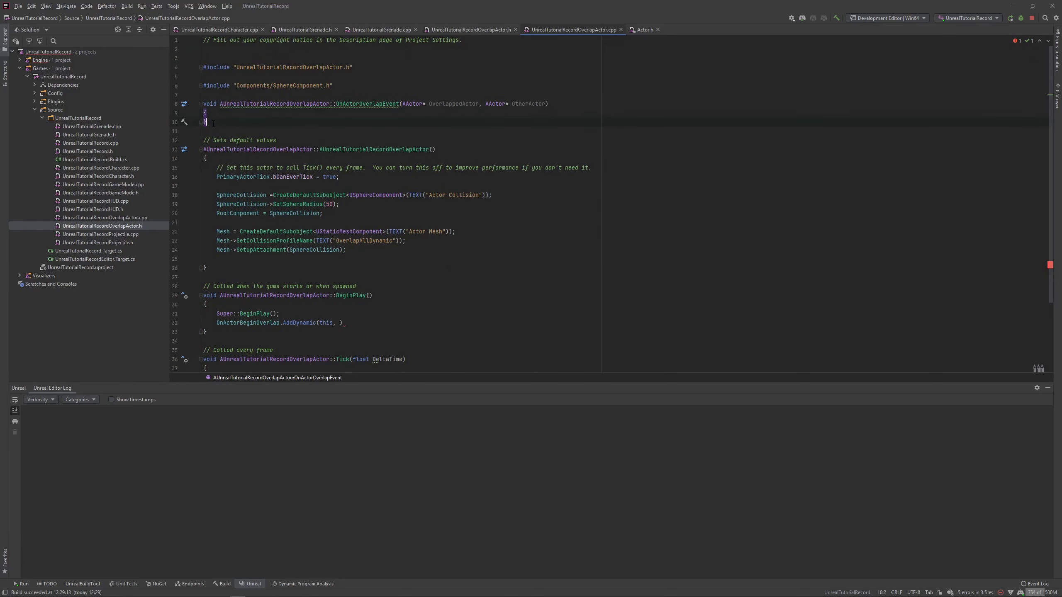
{"action": "key", "text": "ctrl+w"}
{"action": "key", "text": "ctrl+w"}
{"action": "key", "text": "BackSpace"}
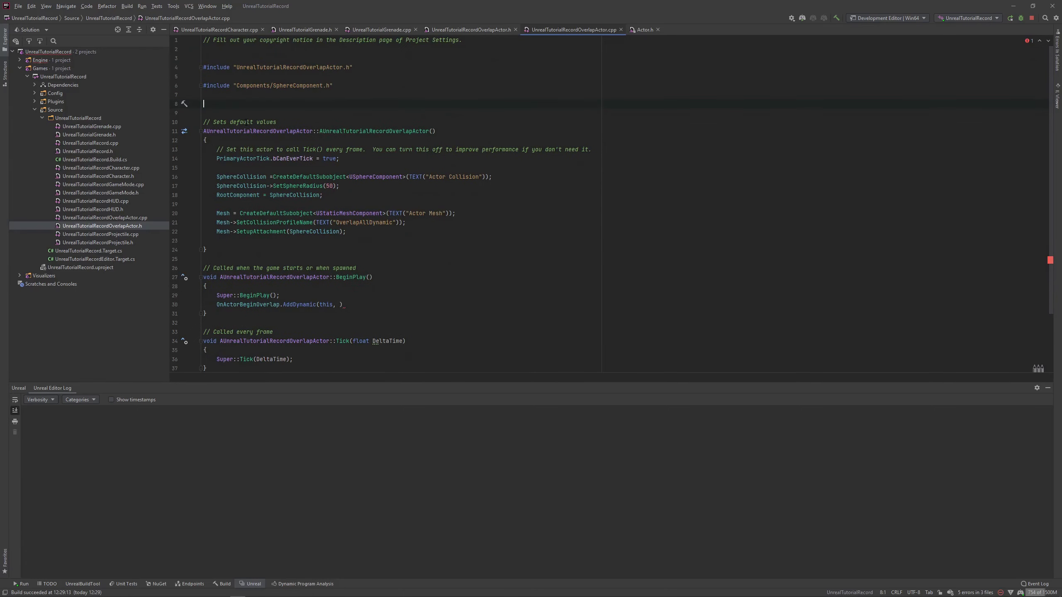
{"action": "key", "text": "BackSpace"}
{"action": "scroll", "coordinate": [215, 352], "scroll_direction": "down", "scroll_amount": 3}
{"action": "left_click", "coordinate": [222, 321]}
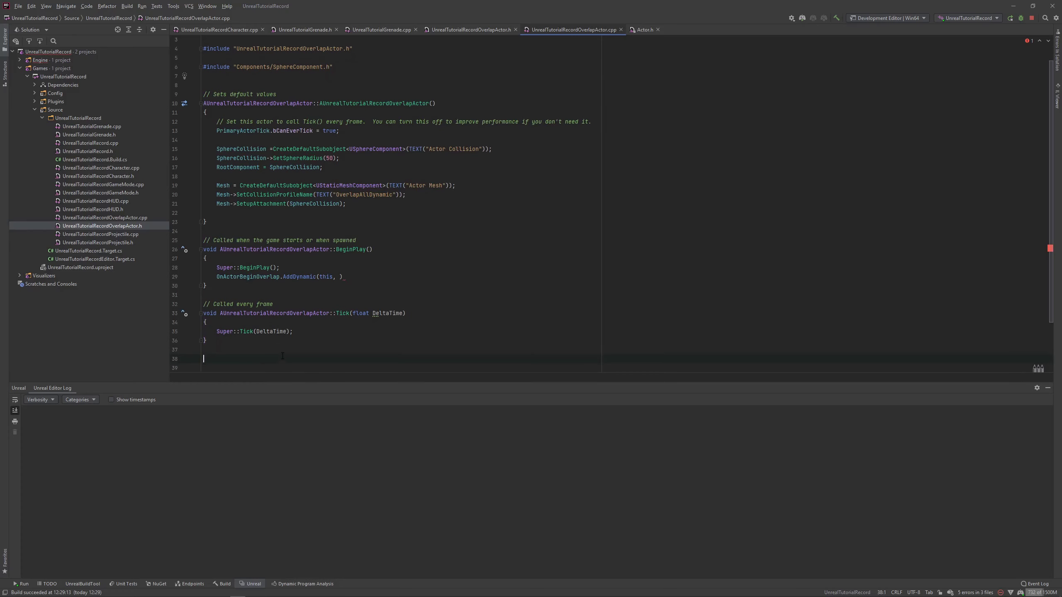
{"action": "type", "text": "void AUnrealTutorialRecordOverlapActor::OnActorOverlapEvent(AActor* OverlappedActor, AActor* OtherActor) { }"}
{"action": "left_click", "coordinate": [222, 321]}
{"action": "key", "text": "Return"}
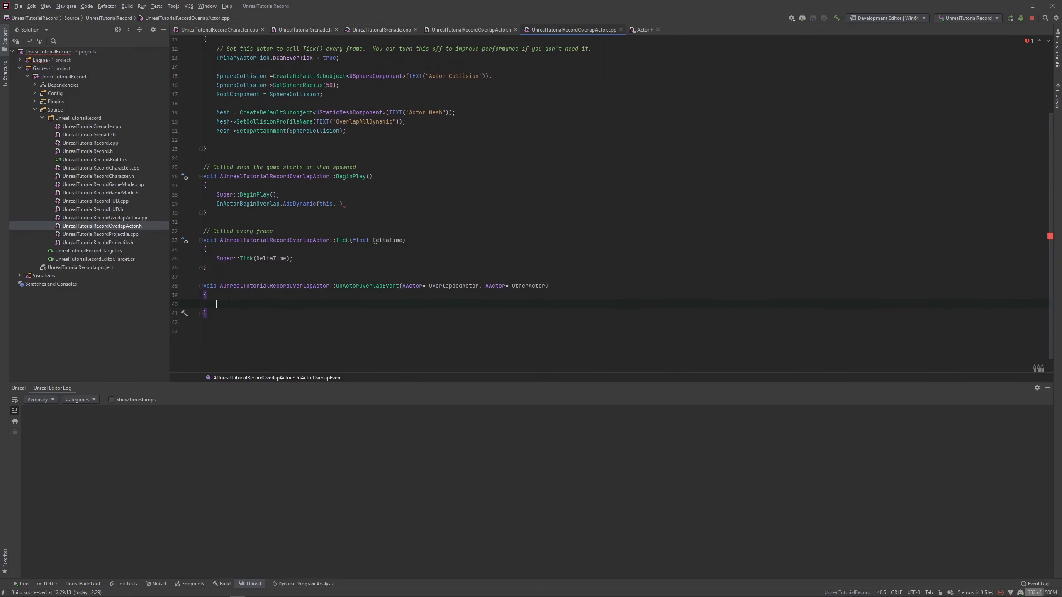
Finish the binding as AddDynamic(this, &AUnrealTutorialRecordOverlapActor::OnActorOverlapEvent);.
{"action": "left_click", "coordinate": [340, 204]}
{"action": "key", "text": "BackSpace"}
{"action": "key", "text": "BackSpace"}
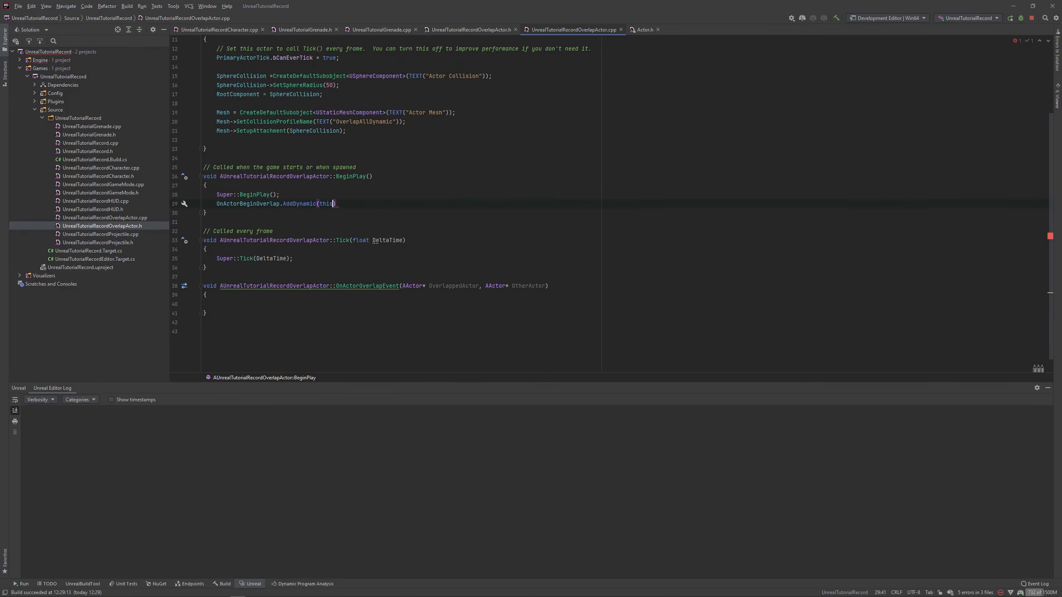
{"action": "type", "text": ","}
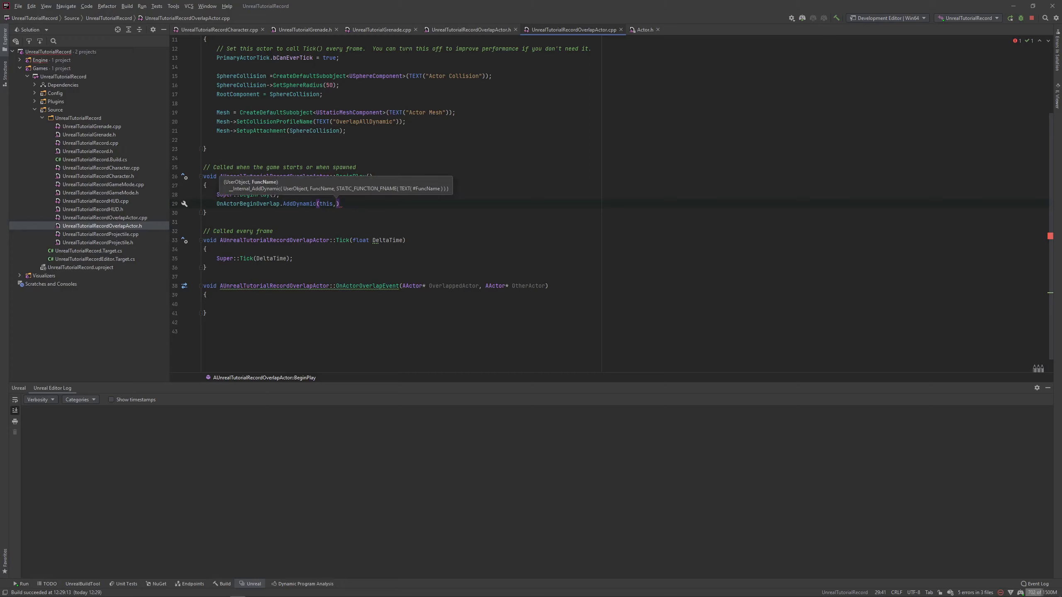
{"action": "type", "text": "A"}
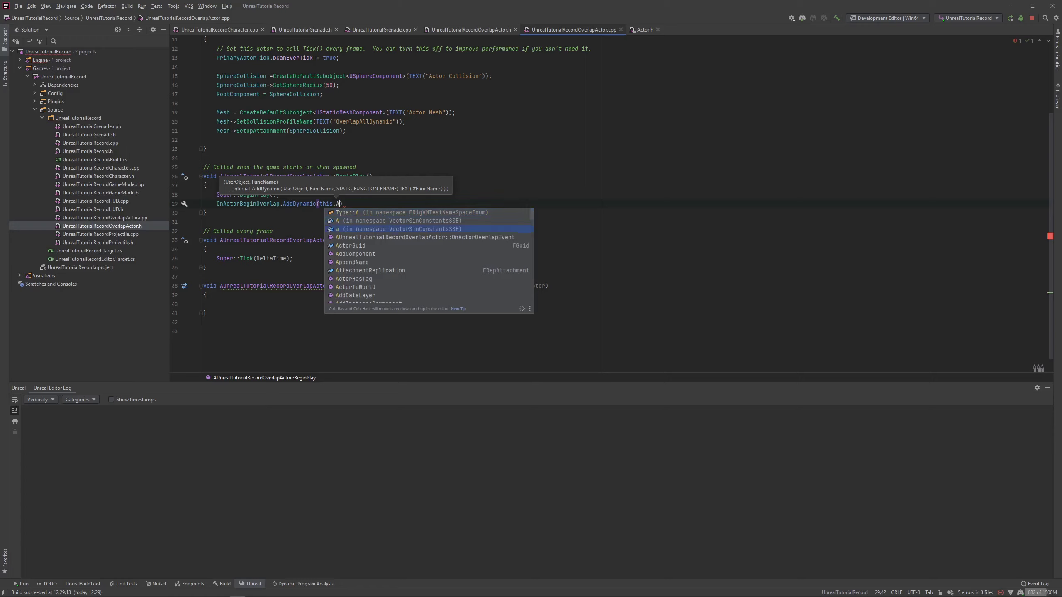
{"action": "key", "text": "Return"}
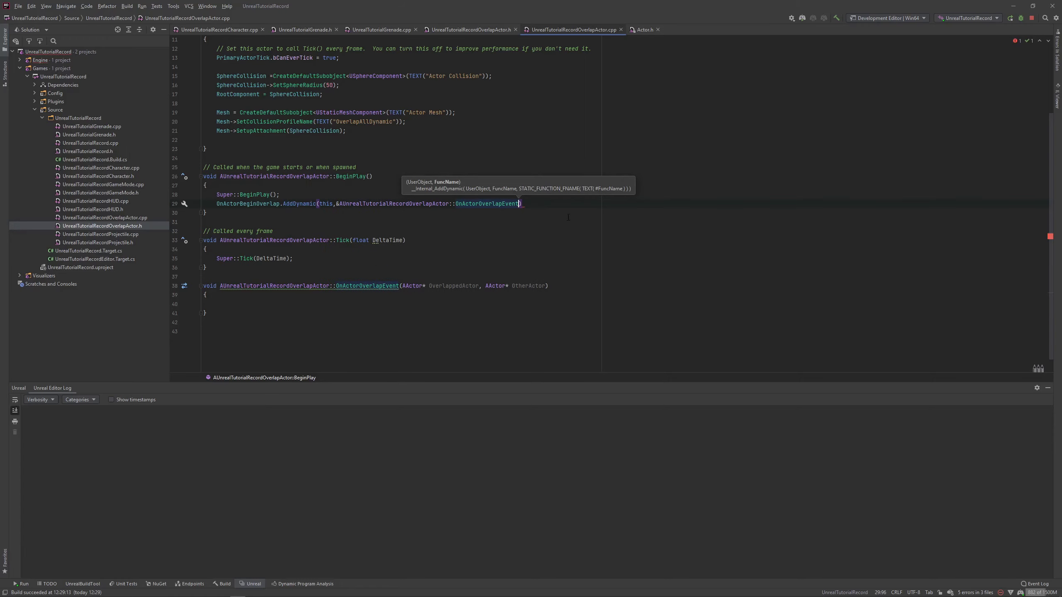
{"action": "type", "text": "()"}
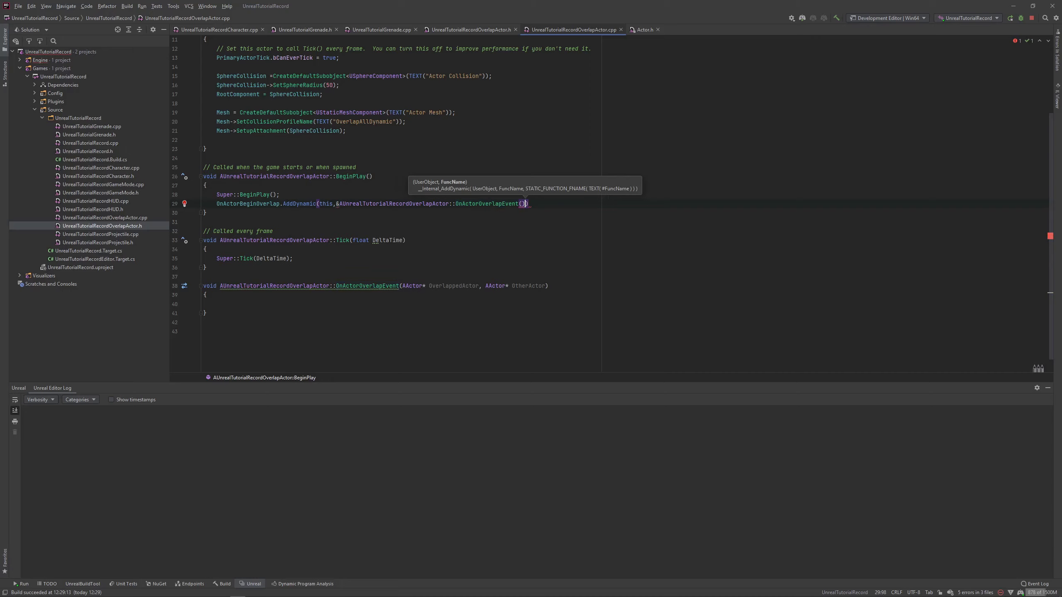
{"action": "key", "text": "BackSpace"}
{"action": "key", "text": "BackSpace"}
{"action": "type", "text": ")"}
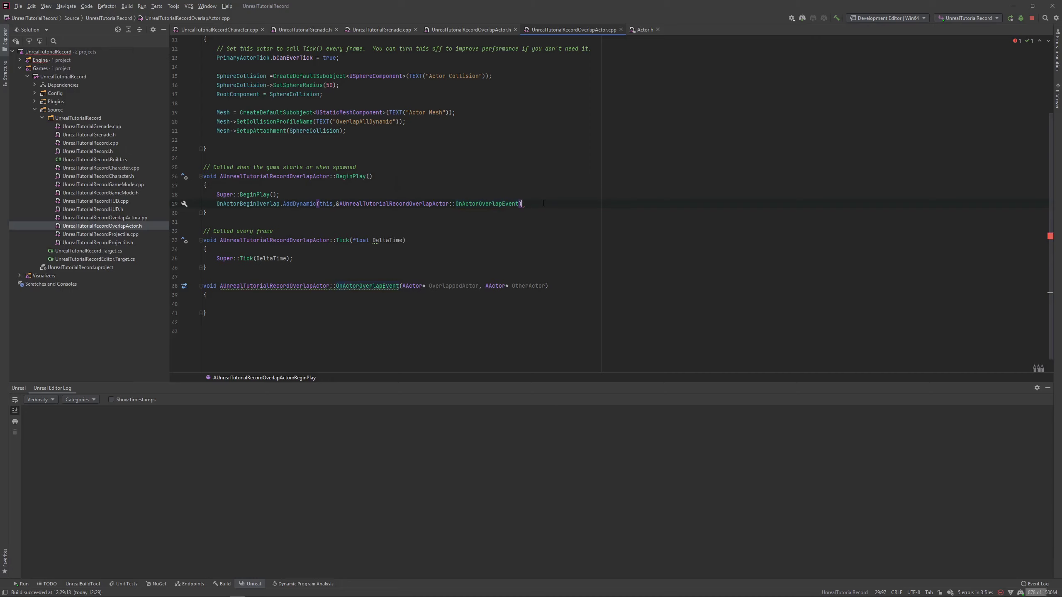
{"action": "type", "text": ";"}
Add GEngine->AddOnScreenDebugMessage(-1, 5, FColor::Cyan, TEXT("Actor Overlap Detected")); to the body.
{"action": "left_click_drag", "start_coordinate": [217, 204], "coordinate": [276, 203]}
{"action": "left_click", "coordinate": [376, 304]}
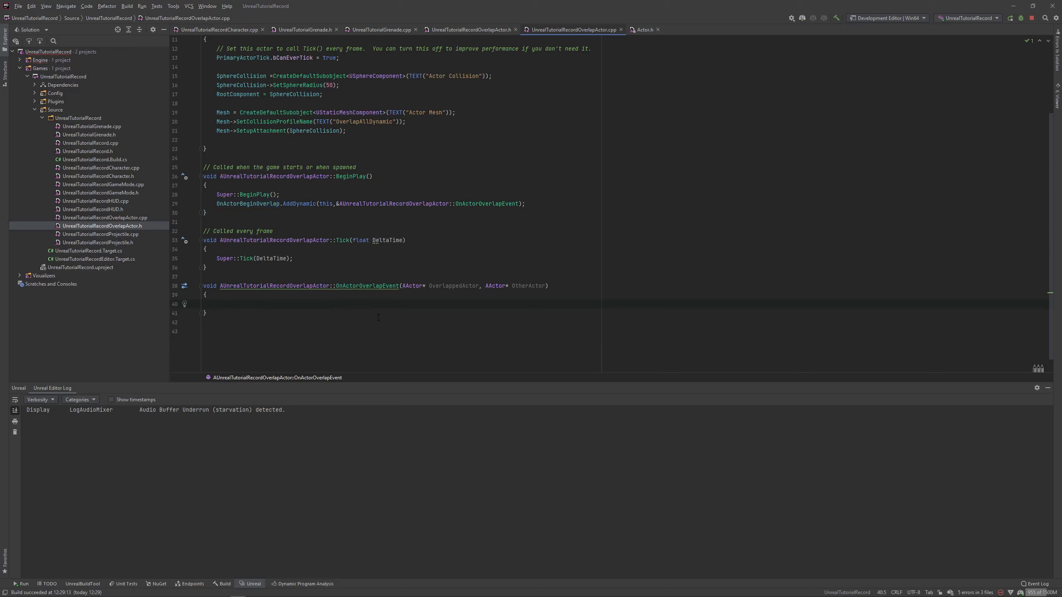
{"action": "type", "text": "Gen"}
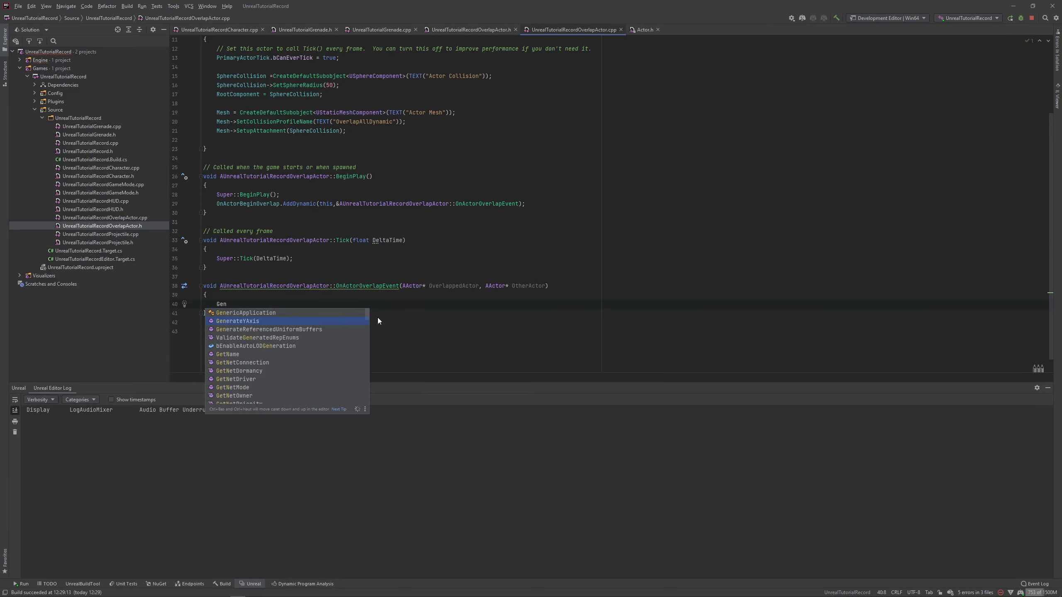
{"action": "type", "text": "gin"}
{"action": "key", "text": "Return"}
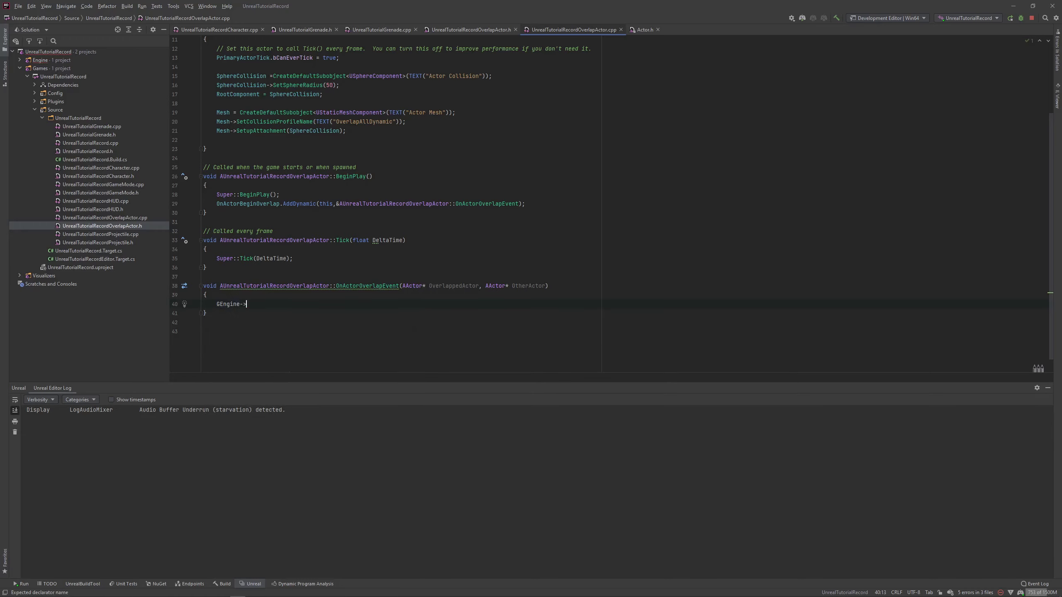
{"action": "type", "text": "->Add"}
{"action": "key", "text": "Return"}
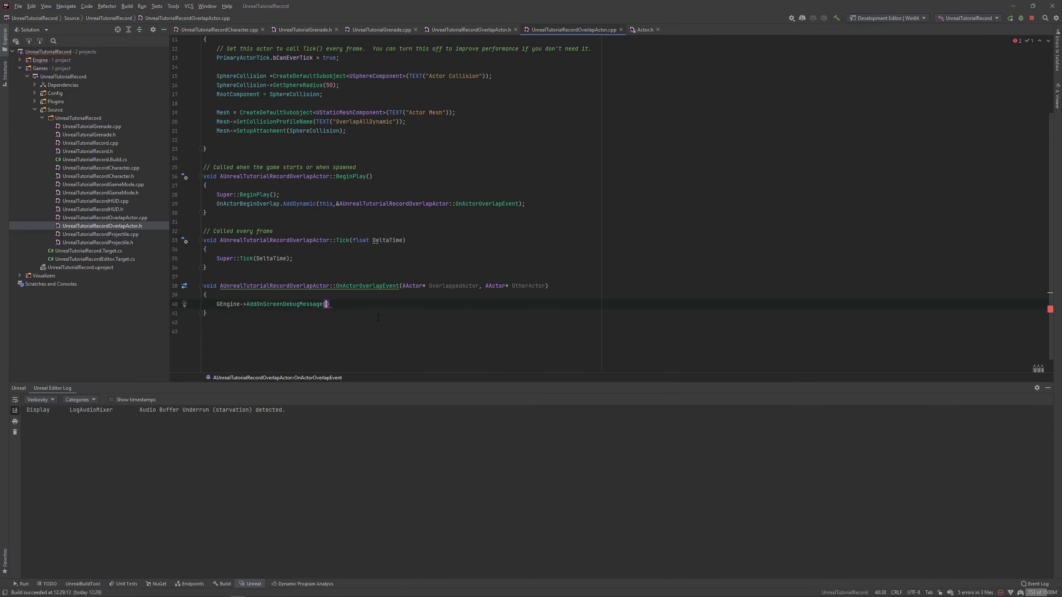
{"action": "type", "text": "-1,"}
{"action": "key", "text": "BackSpace"}
{"action": "type", "text": "5"}
{"action": "type", "text": ",Fc"}
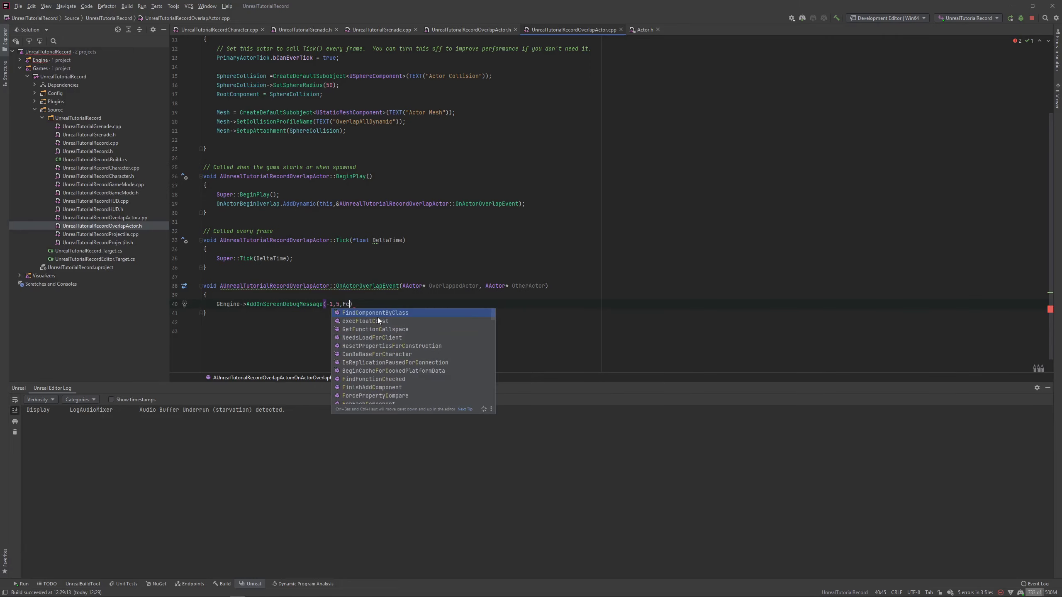
{"action": "type", "text": "olor:"}
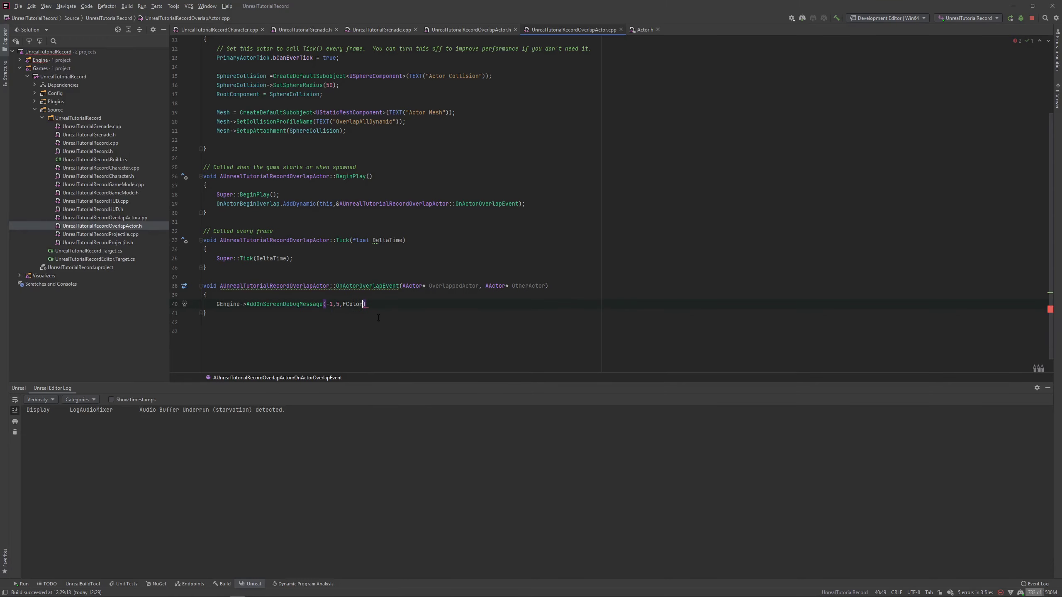
{"action": "type", "text": ":"}
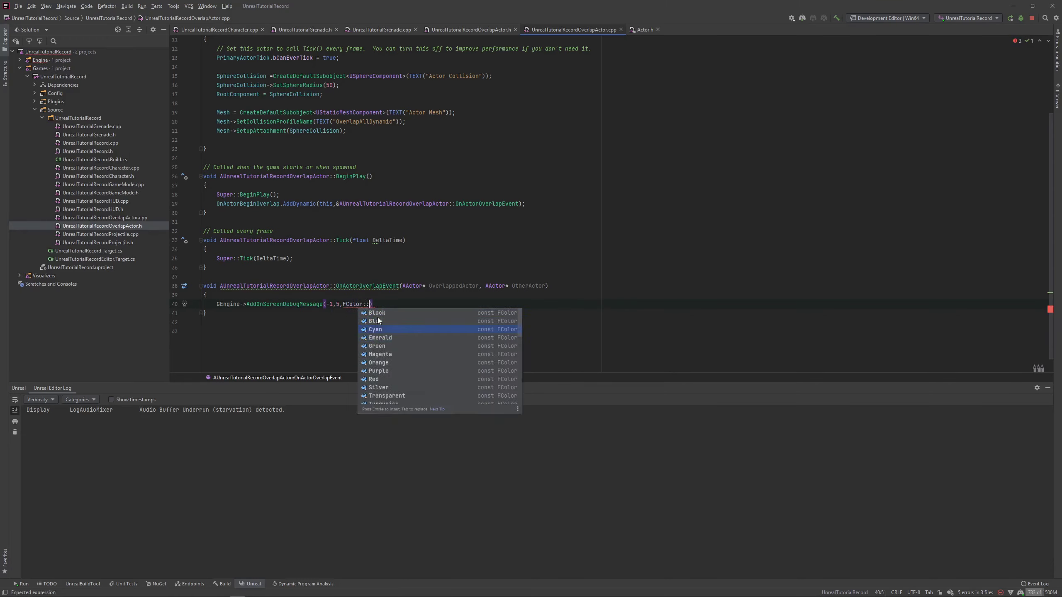
{"action": "key", "text": "Return"}
{"action": "type", "text": ","}
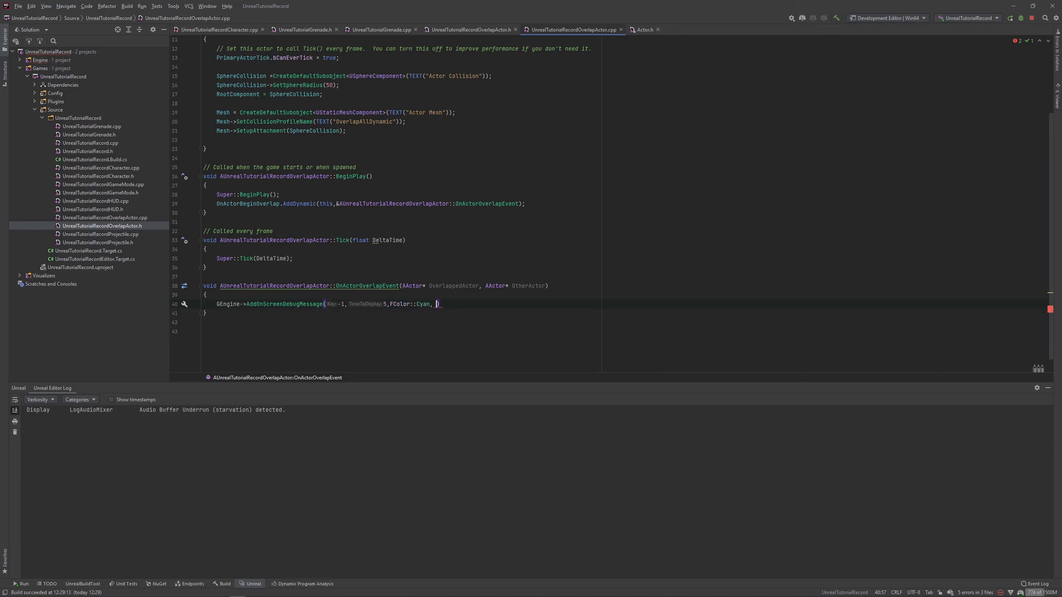
{"action": "key", "text": "BackSpace"}
{"action": "type", "text": "TE"}
{"action": "key", "text": "Return"}
{"action": "type", "text": "\"Actor "}
{"action": "type", "text": "Overla"}
{"action": "type", "text": "p"}
{"action": "type", "text": " Detect"}
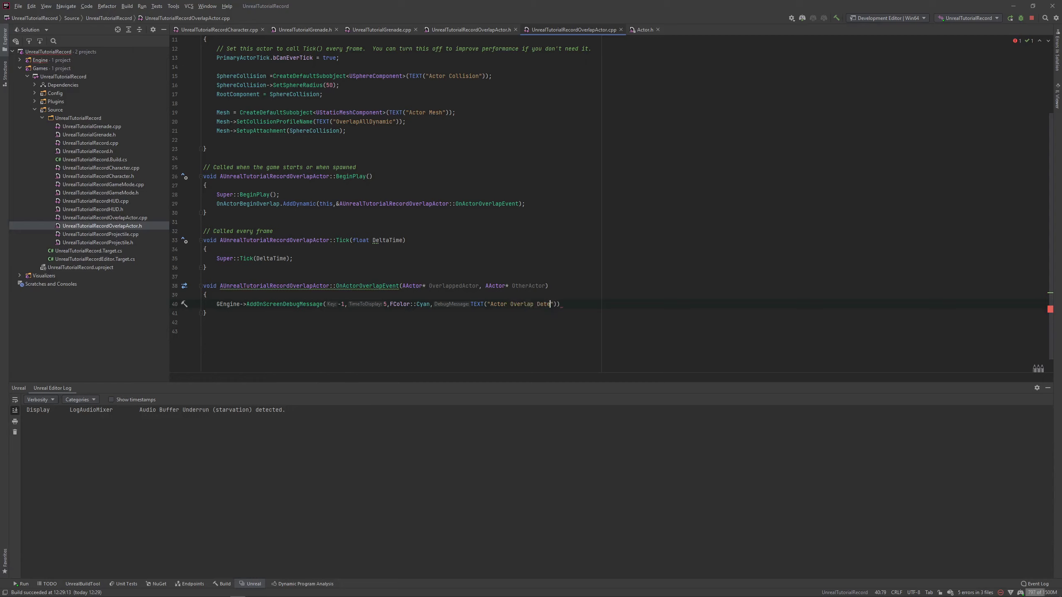
{"action": "type", "text": "ed\"))"}
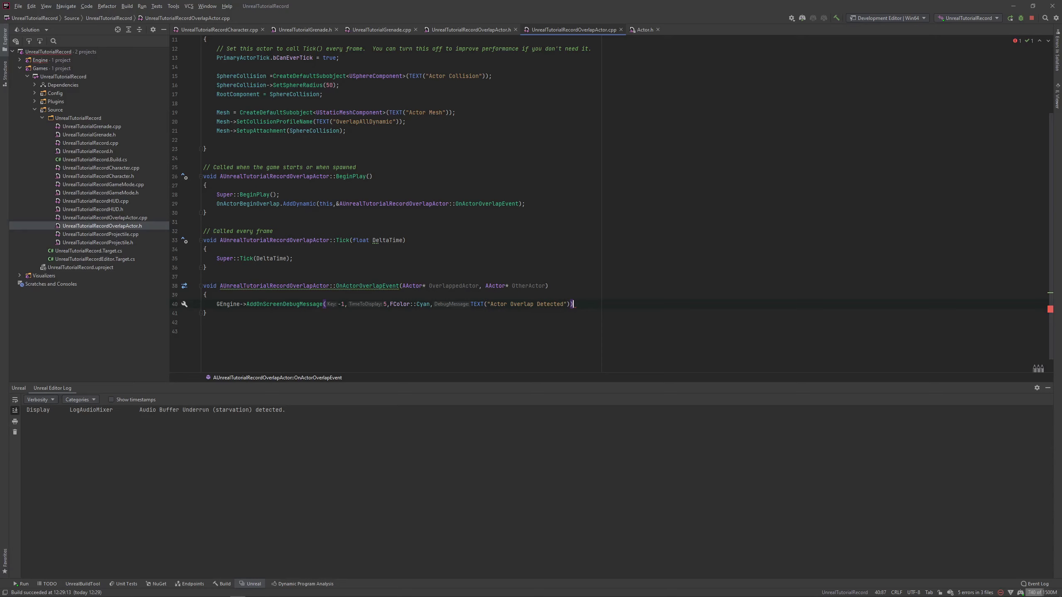
{"action": "type", "text": ";"}
Review the constructor's SphereCollision and Mesh setup and the new debug line.
{"action": "scroll", "coordinate": [414, 231], "scroll_direction": "up", "scroll_amount": 1}
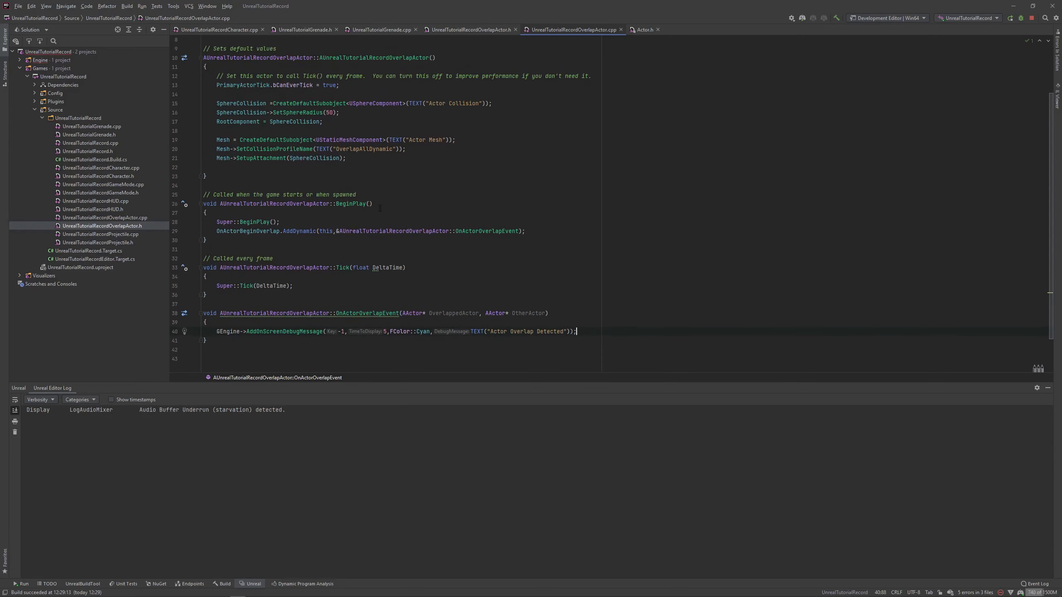
{"action": "double_click", "coordinate": [217, 103]}
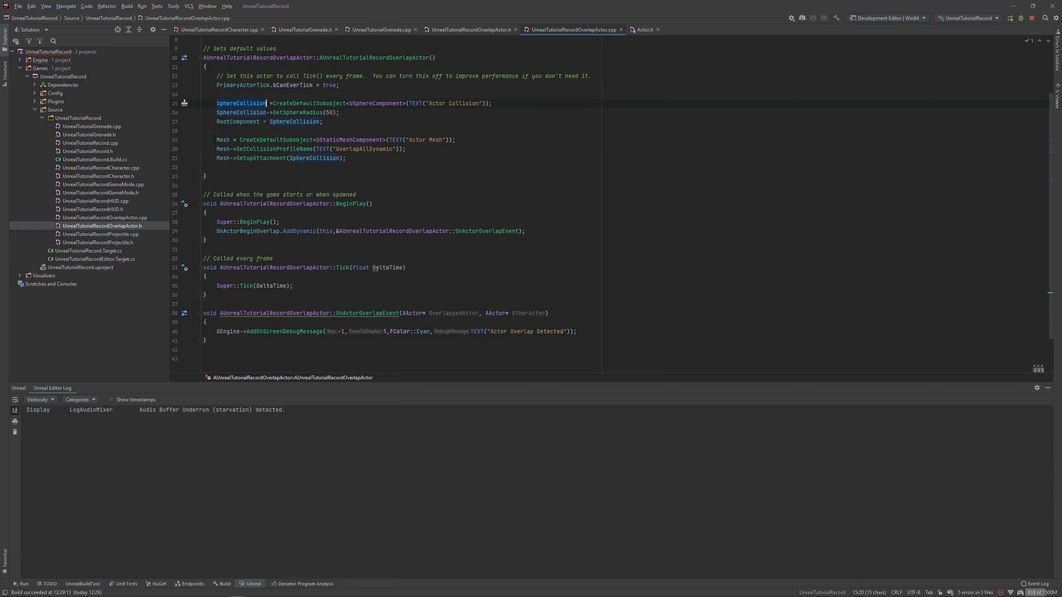
{"action": "left_click_drag", "start_coordinate": [220, 140], "coordinate": [227, 140]}
{"action": "left_click", "coordinate": [230, 140]}
{"action": "left_click", "coordinate": [236, 149]}
{"action": "scroll", "coordinate": [395, 178], "scroll_direction": "down", "scroll_amount": 1}
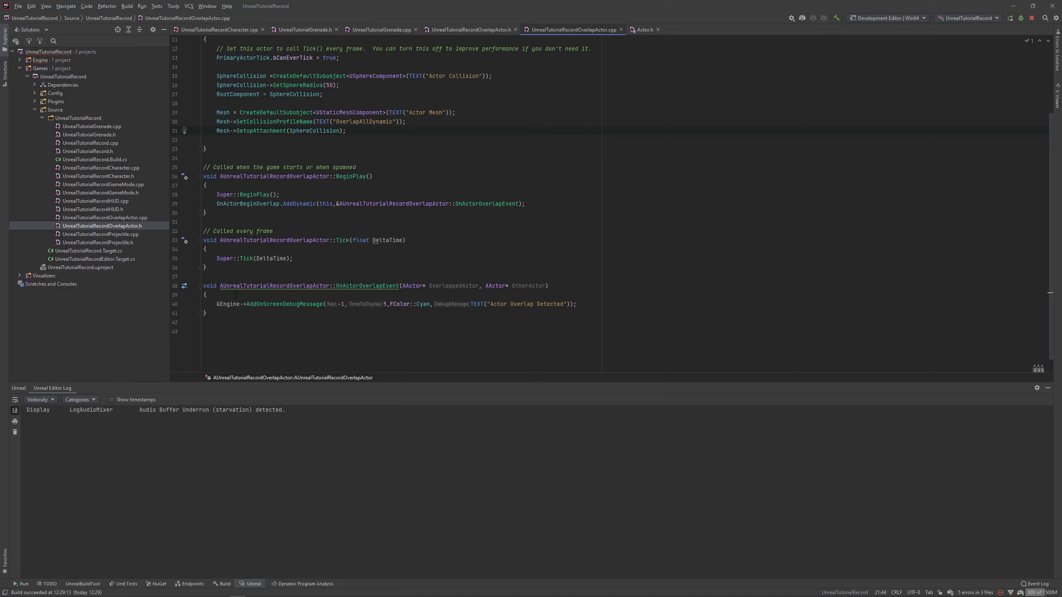
{"action": "left_click_drag", "start_coordinate": [214, 304], "coordinate": [577, 305]}
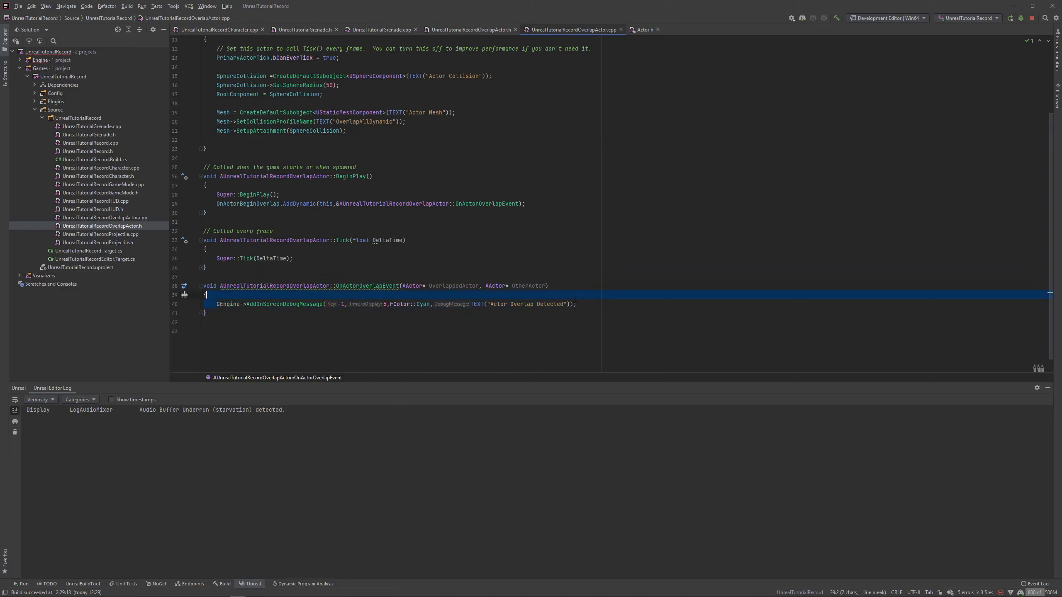
{"action": "left_click", "coordinate": [613, 302]}
{"action": "key", "text": "alt+Tab"}
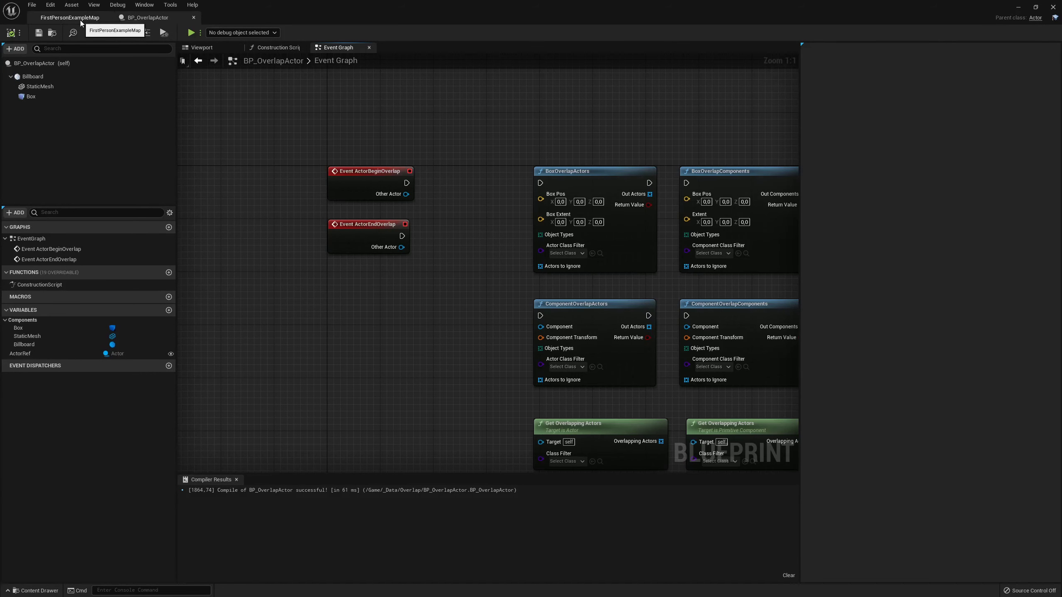
Recompile via Live Coding (Ctrl+Alt+F11) on FirstPersonExampleMap, then open C++ Classes.
{"action": "left_click", "coordinate": [81, 19]}
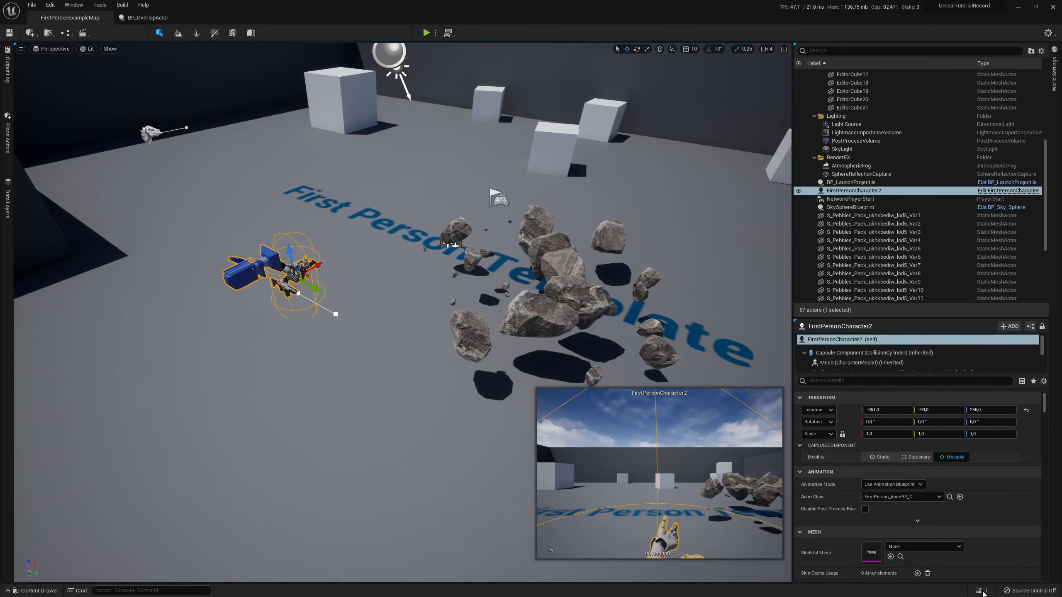
{"action": "key", "text": "ctrl+alt+F11"}
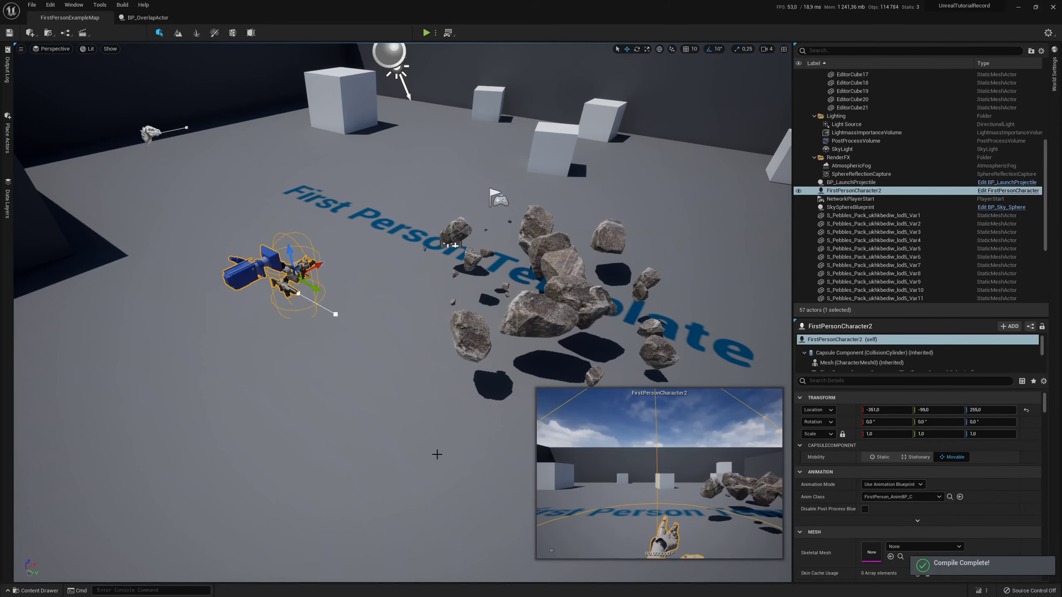
{"action": "left_click", "coordinate": [38, 591]}
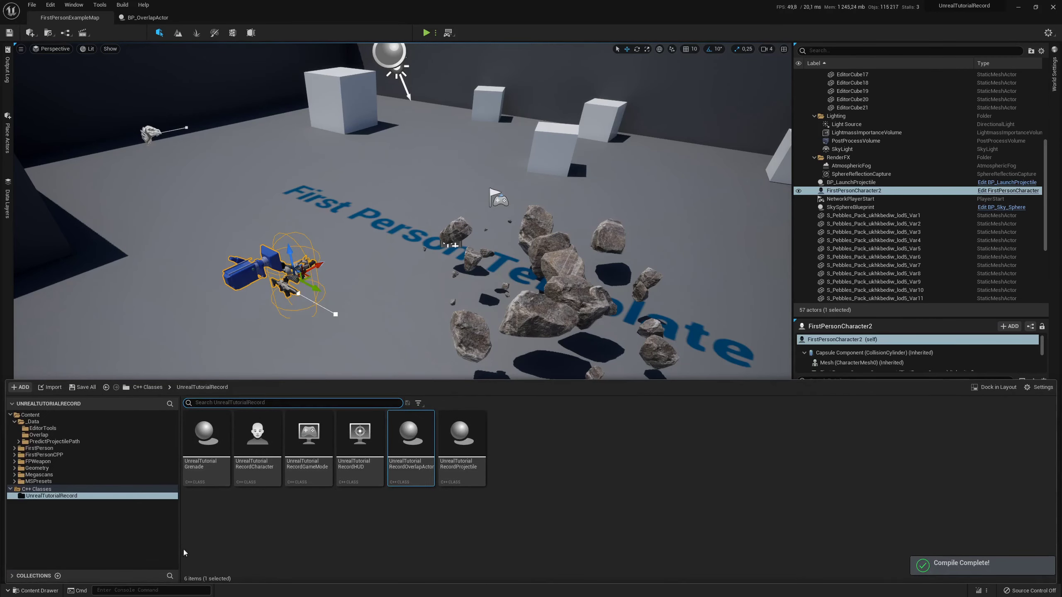
Place an UnrealTutorialRecordOverlapActor in the level, raise it, and start Simulate.
{"action": "mouse_move", "coordinate": [411, 437]}
{"action": "left_mouse_down"}
{"action": "mouse_move", "coordinate": [383, 351]}
{"action": "mouse_move", "coordinate": [383, 251]}
{"action": "left_mouse_up"}
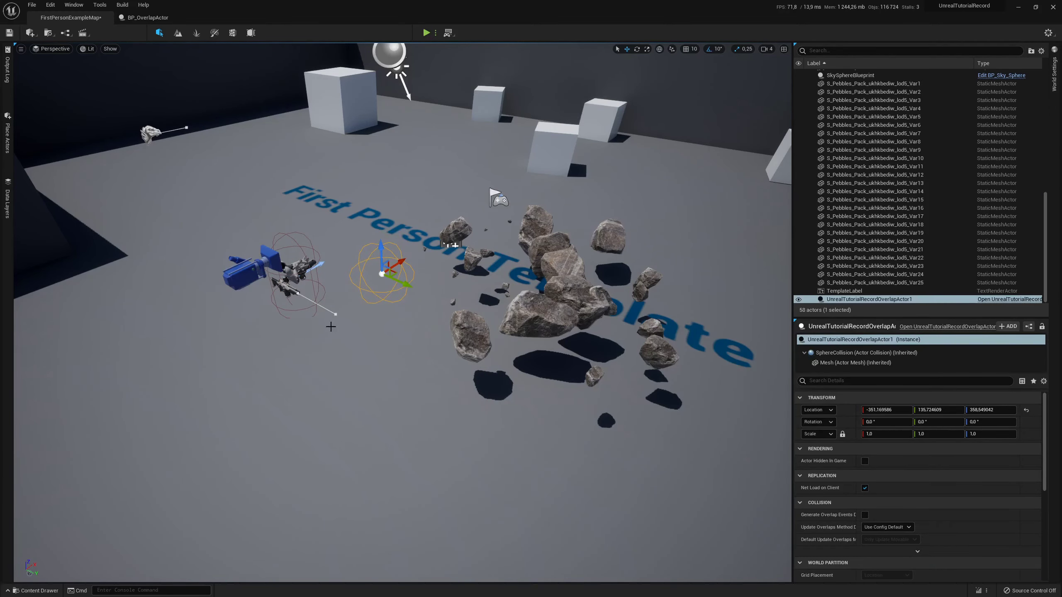
{"action": "mouse_move", "coordinate": [382, 251]}
{"action": "right_mouse_down"}
{"action": "mouse_move", "coordinate": [382, 231]}
{"action": "mouse_move", "coordinate": [393, 234]}
{"action": "right_mouse_up"}
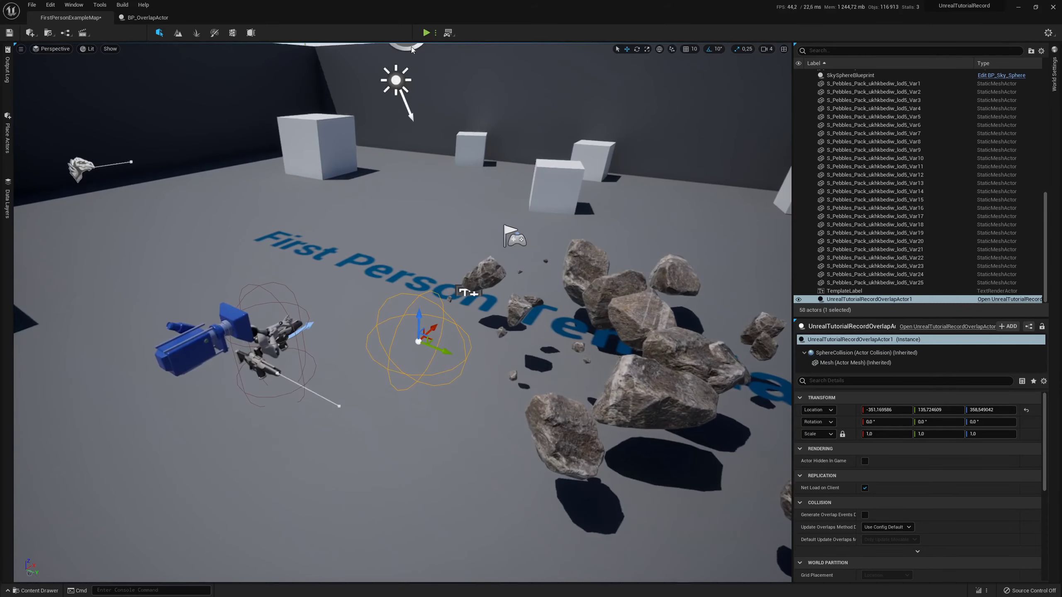
{"action": "left_click", "coordinate": [436, 35]}
{"action": "left_click", "coordinate": [464, 102]}
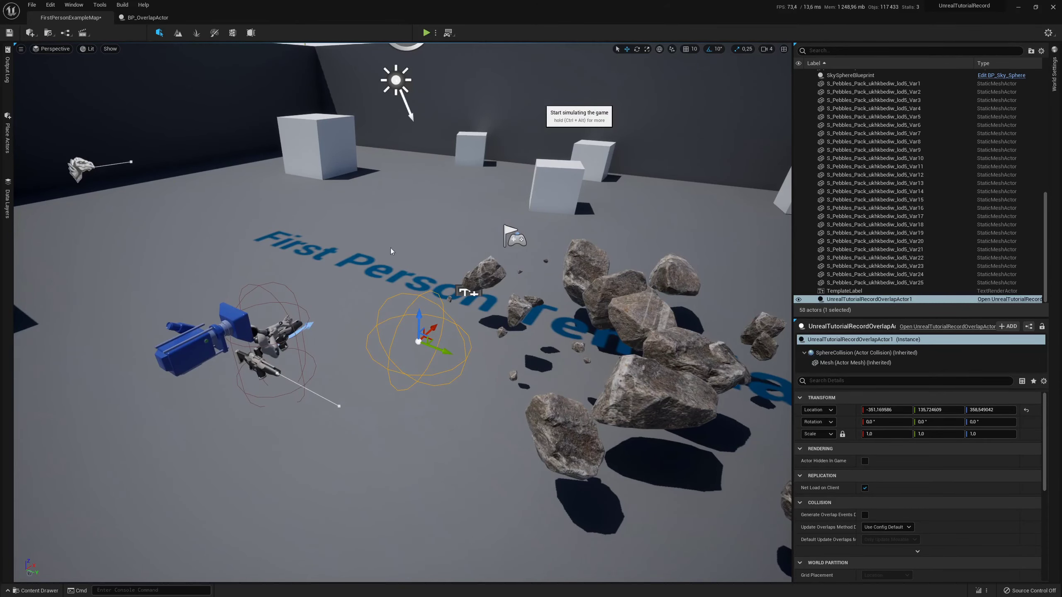
Move the overlap actor onto the character until 'Actor Overlap Detected' messages appear.
{"action": "left_click", "coordinate": [896, 300]}
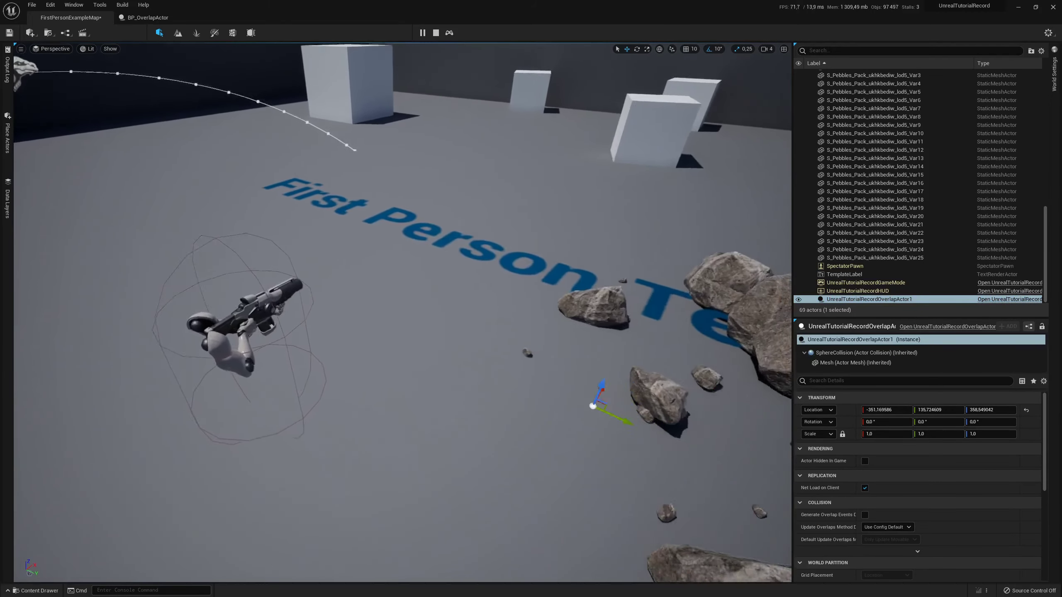
{"action": "mouse_move", "coordinate": [519, 363]}
{"action": "left_mouse_down"}
{"action": "mouse_move", "coordinate": [342, 327]}
{"action": "mouse_move", "coordinate": [381, 342]}
{"action": "left_mouse_up"}
{"action": "scroll", "coordinate": [359, 250], "scroll_direction": "up", "scroll_amount": 3}
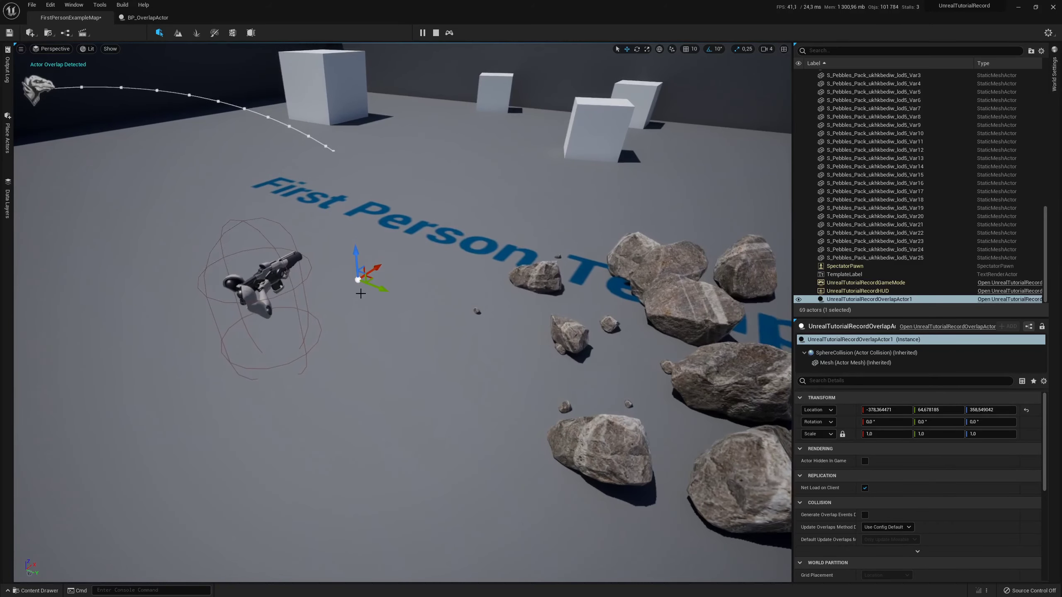
{"action": "left_click_drag", "start_coordinate": [359, 249], "coordinate": [359, 318]}
{"action": "right_click_drag", "start_coordinate": [360, 318], "coordinate": [359, 318]}
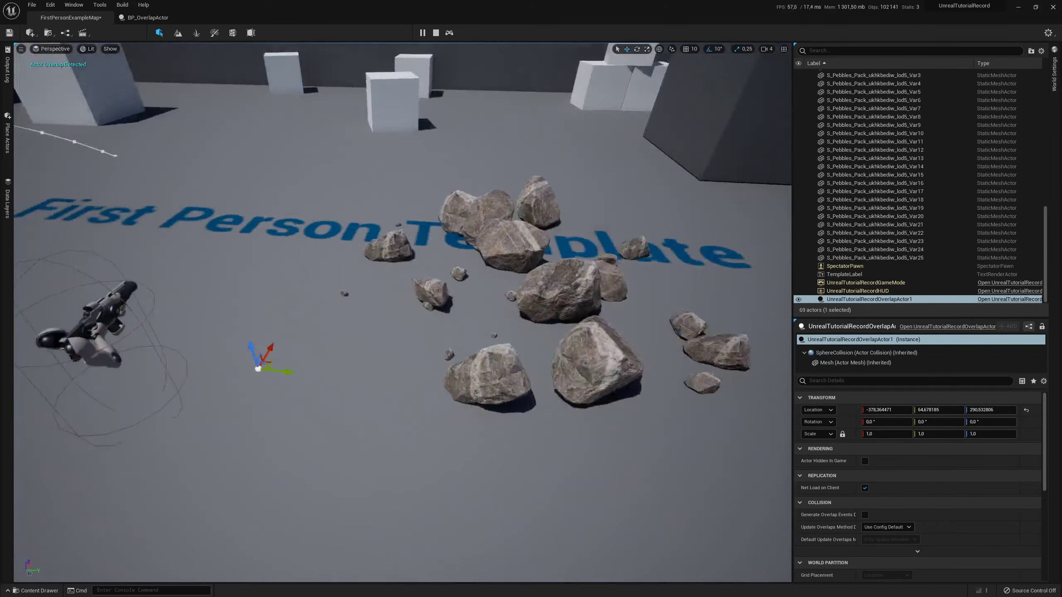
{"action": "right_click_drag", "start_coordinate": [419, 336], "coordinate": [419, 337]}
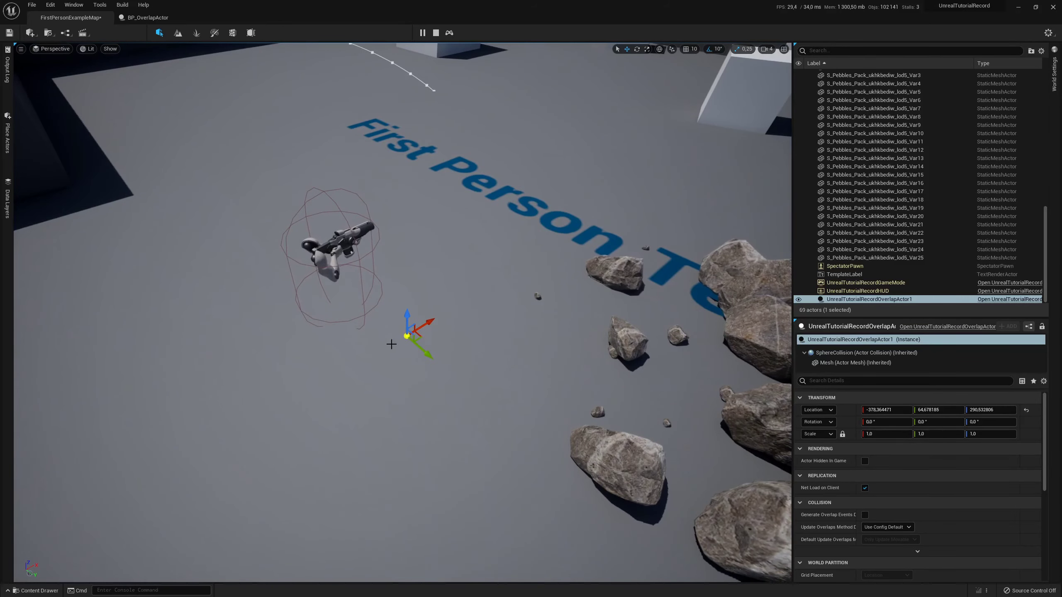
{"action": "left_click_drag", "start_coordinate": [419, 337], "coordinate": [374, 281]}
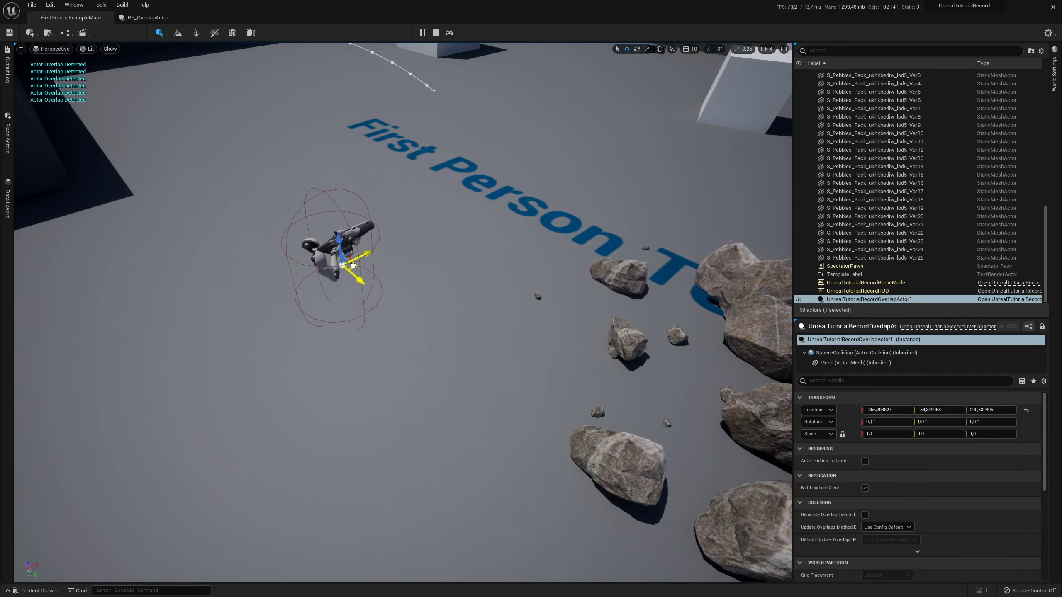
{"action": "left_click_drag", "start_coordinate": [374, 282], "coordinate": [414, 307]}
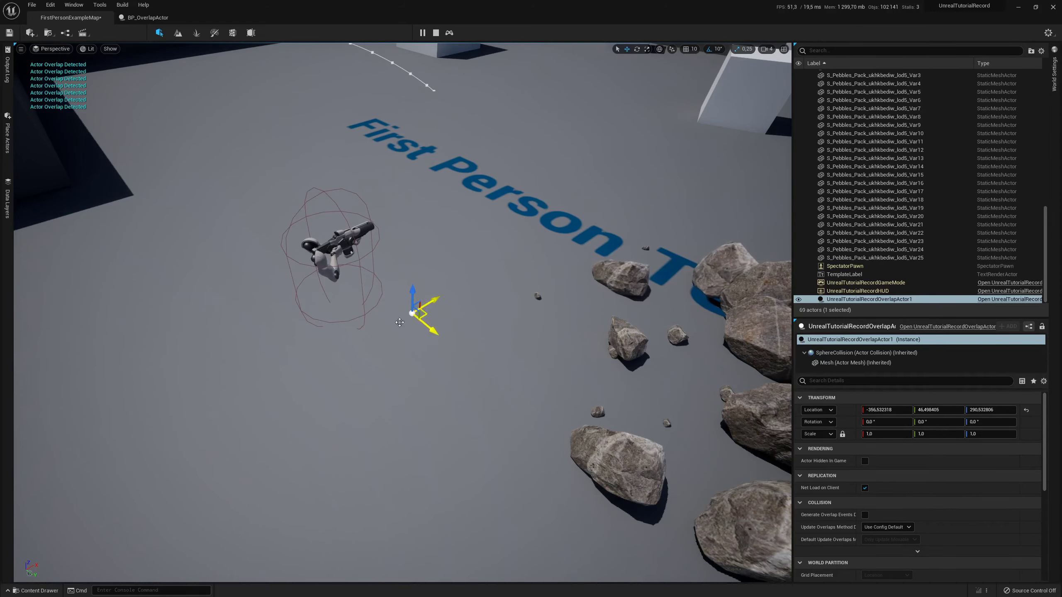
{"action": "mouse_move", "coordinate": [414, 308]}
{"action": "right_mouse_down"}
{"action": "mouse_move", "coordinate": [513, 292]}
{"action": "mouse_move", "coordinate": [470, 283]}
{"action": "right_mouse_up"}
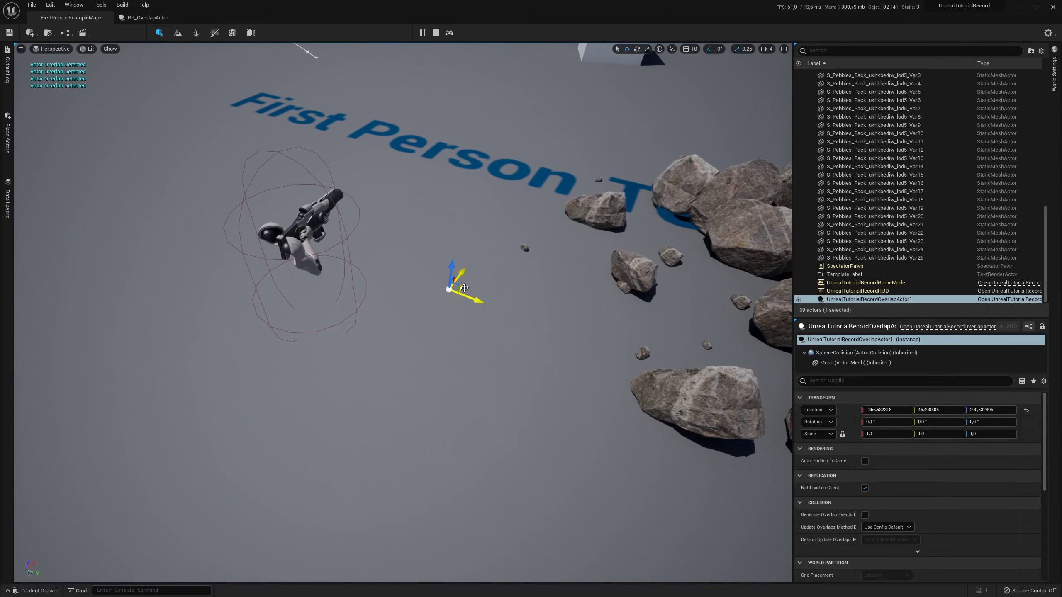
{"action": "mouse_move", "coordinate": [470, 283]}
{"action": "left_mouse_down"}
{"action": "mouse_move", "coordinate": [384, 264]}
{"action": "mouse_move", "coordinate": [389, 276]}
{"action": "left_mouse_up"}
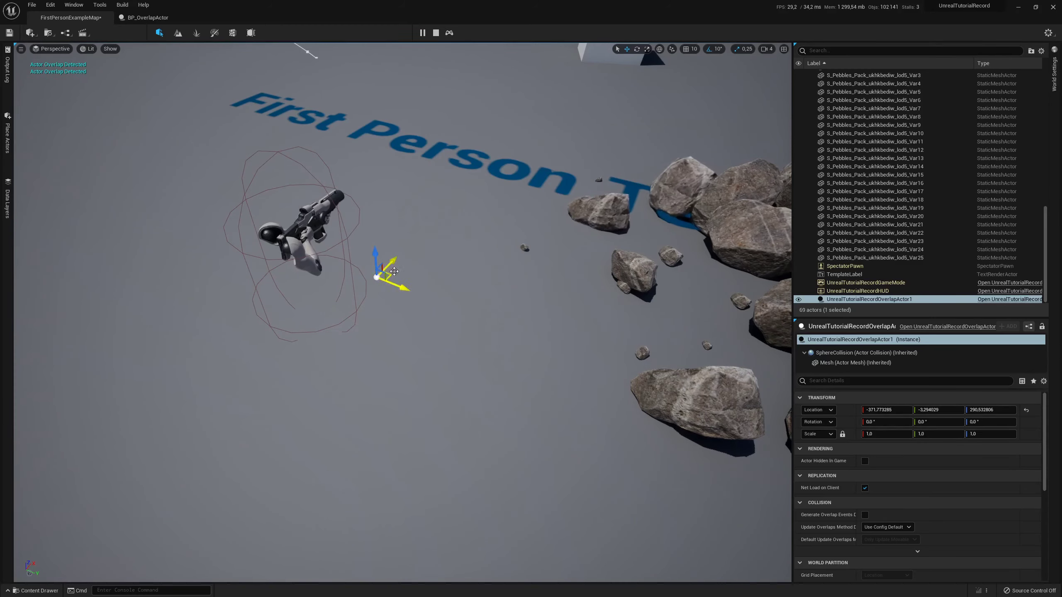
Stop the simulation and open a blank line after SetSphereRadius in the constructor.
{"action": "left_click", "coordinate": [437, 33]}
{"action": "key", "text": "alt+Tab"}
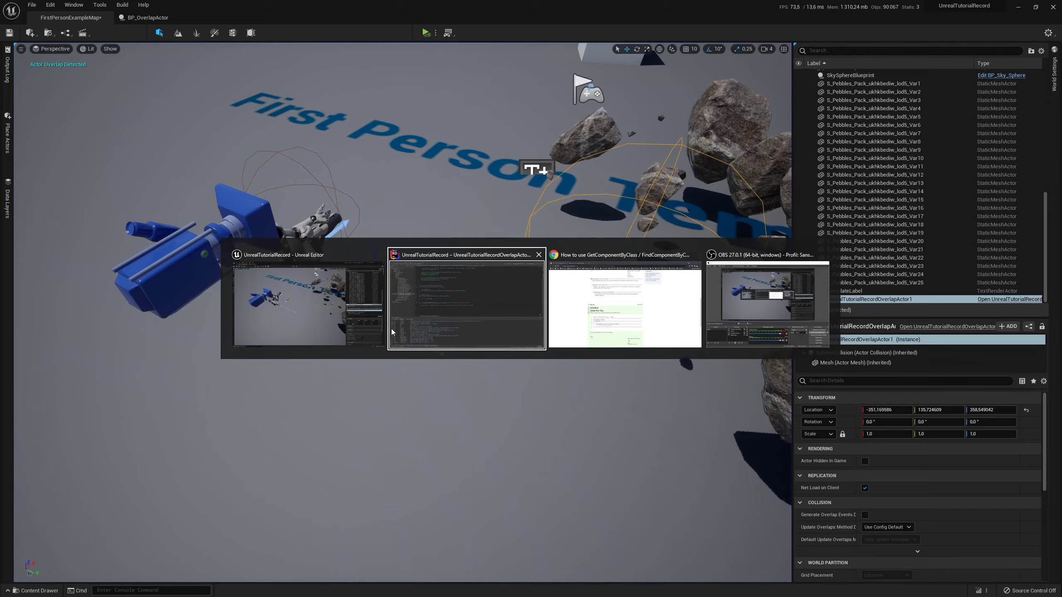
{"action": "scroll", "coordinate": [349, 152], "scroll_direction": "up", "scroll_amount": 2}
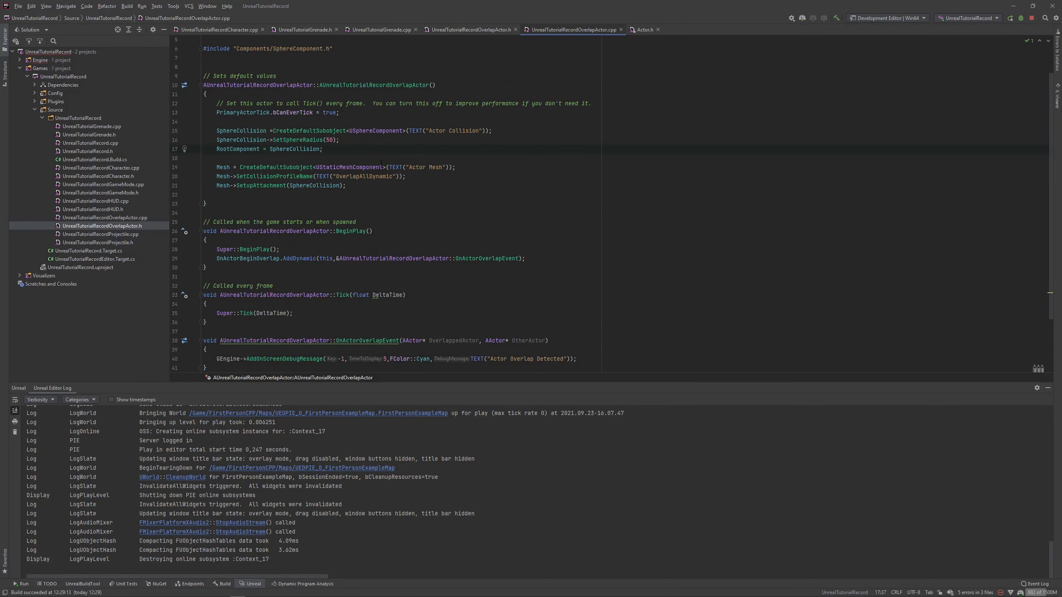
{"action": "key", "text": "Return"}
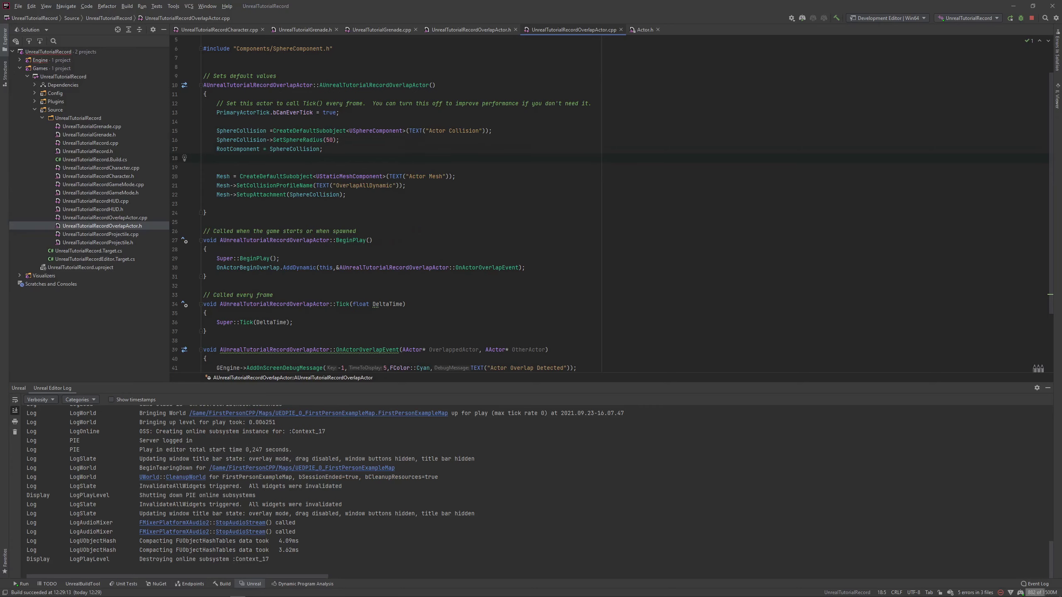
{"action": "key", "text": "BackSpace"}
{"action": "key", "text": "Up"}
{"action": "key", "text": "End"}
{"action": "key", "text": "Return"}
Write SphereCollision->SetHiddenInGame(false); on that line using autocompletion.
{"action": "type", "text": "S"}
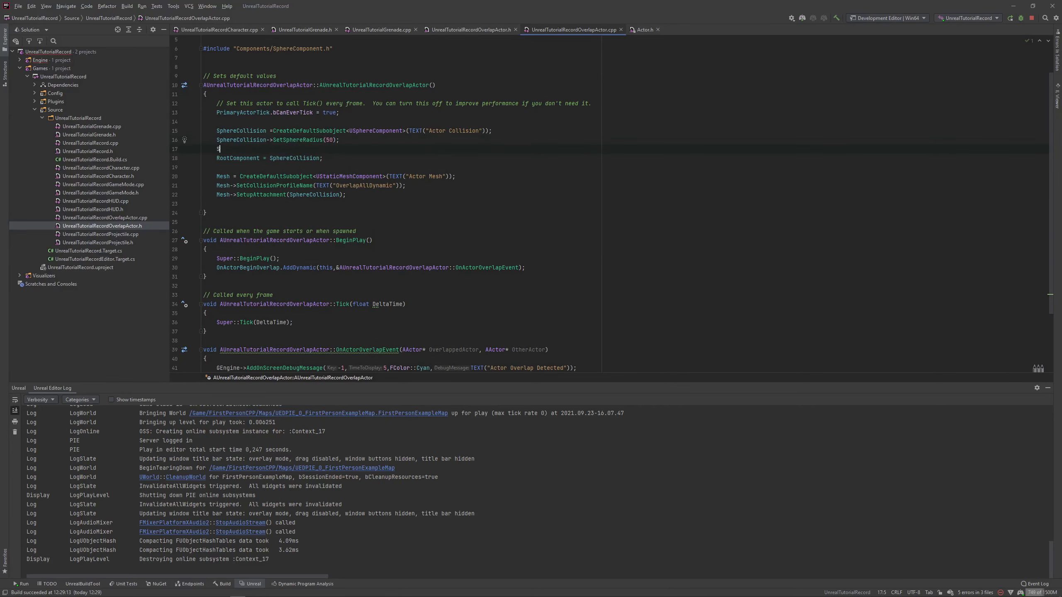
{"action": "type", "text": "pj"}
{"action": "key", "text": "Return"}
{"action": "type", "text": "->Set"}
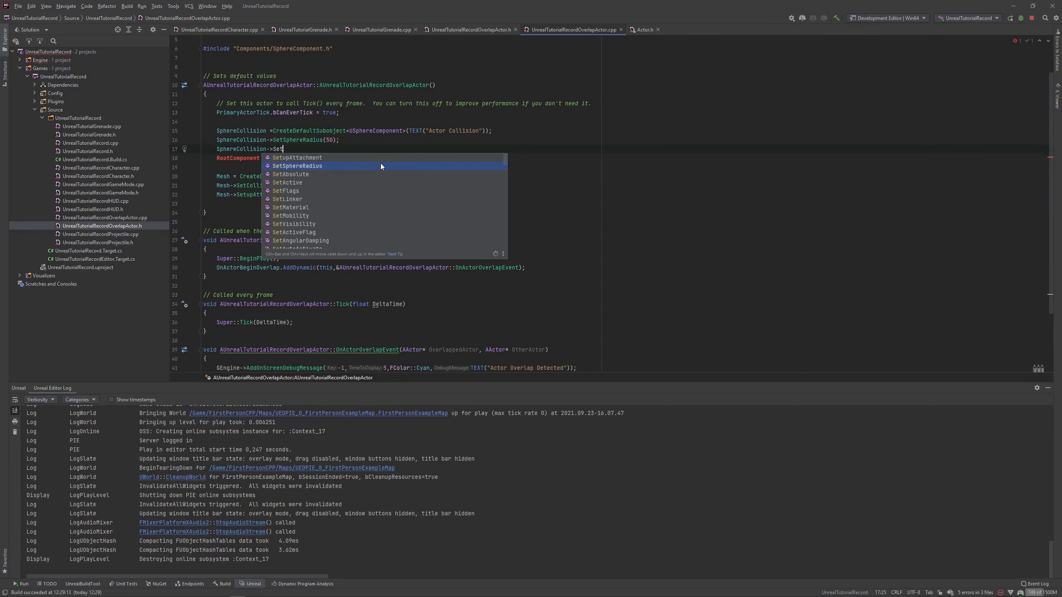
{"action": "type", "text": "Hid"}
{"action": "key", "text": "Return"}
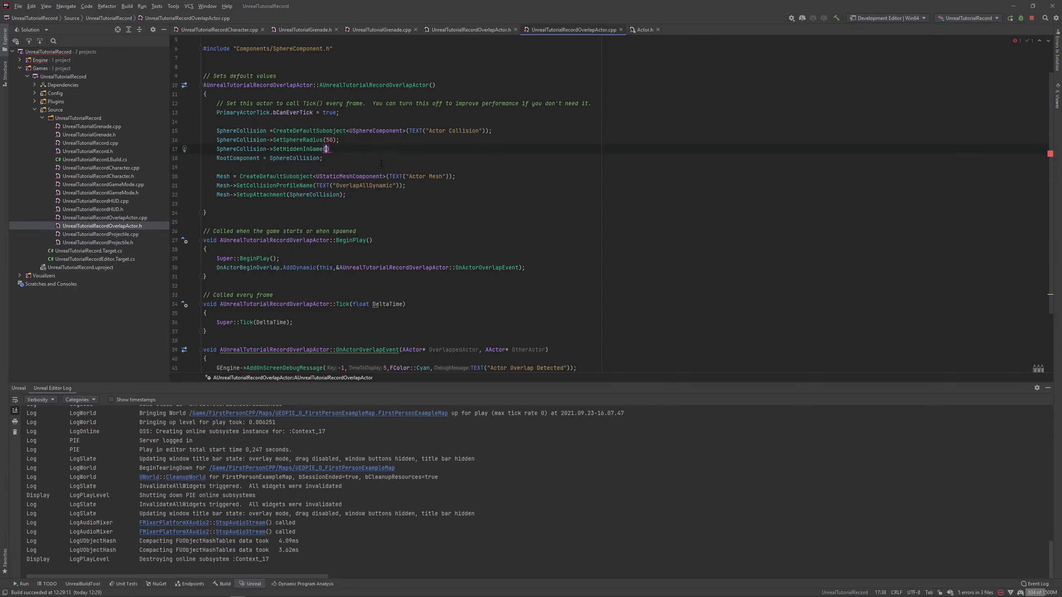
{"action": "type", "text": "false"}
{"action": "key", "text": "Return"}
{"action": "type", "text": ";"}
{"action": "scroll", "coordinate": [377, 208], "scroll_direction": "down", "scroll_amount": 1}
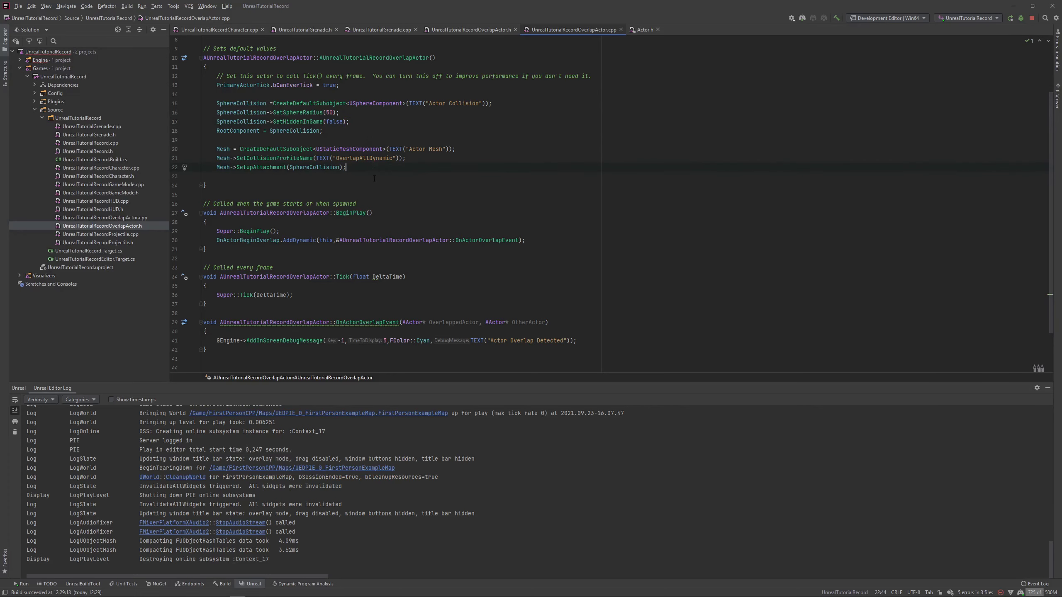
{"action": "key", "text": "alt+Tab"}
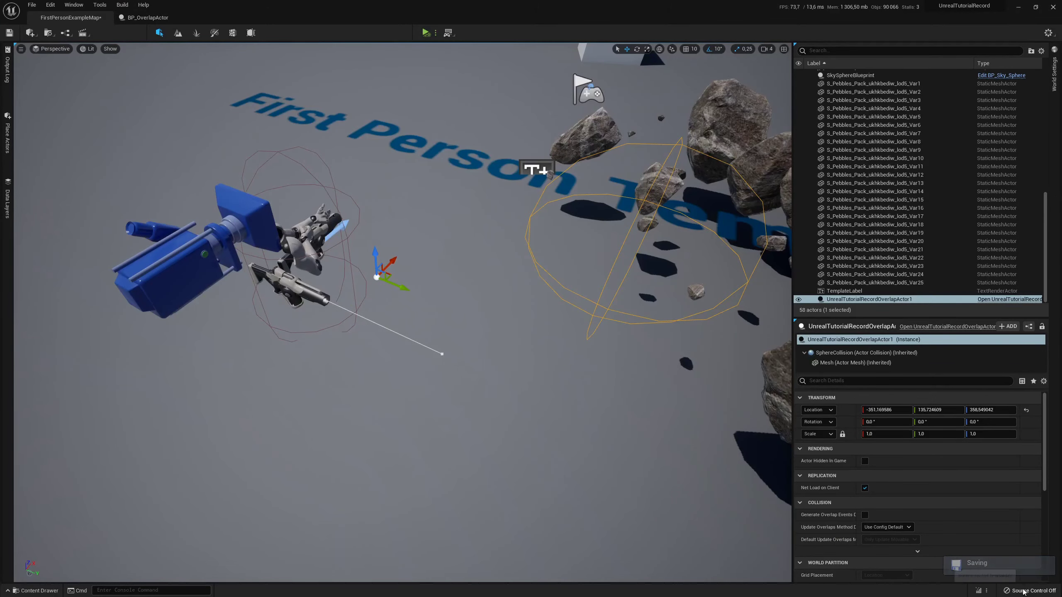
Recompile, play-test the level, then select the overlap sphere and glance at BP_OverlapActor.
{"action": "left_click", "coordinate": [979, 590]}
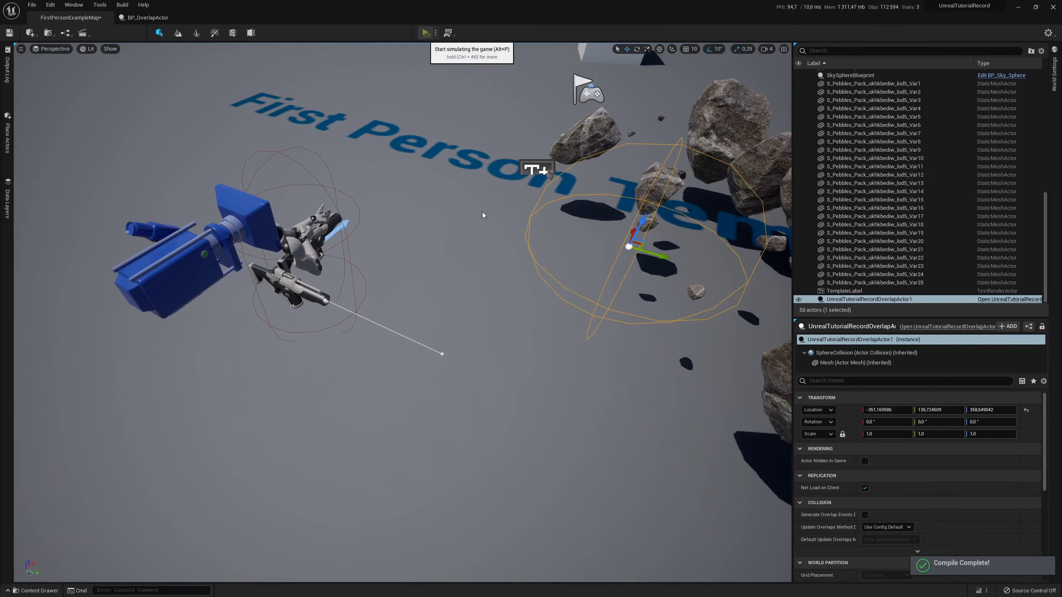
{"action": "left_click", "coordinate": [427, 32]}
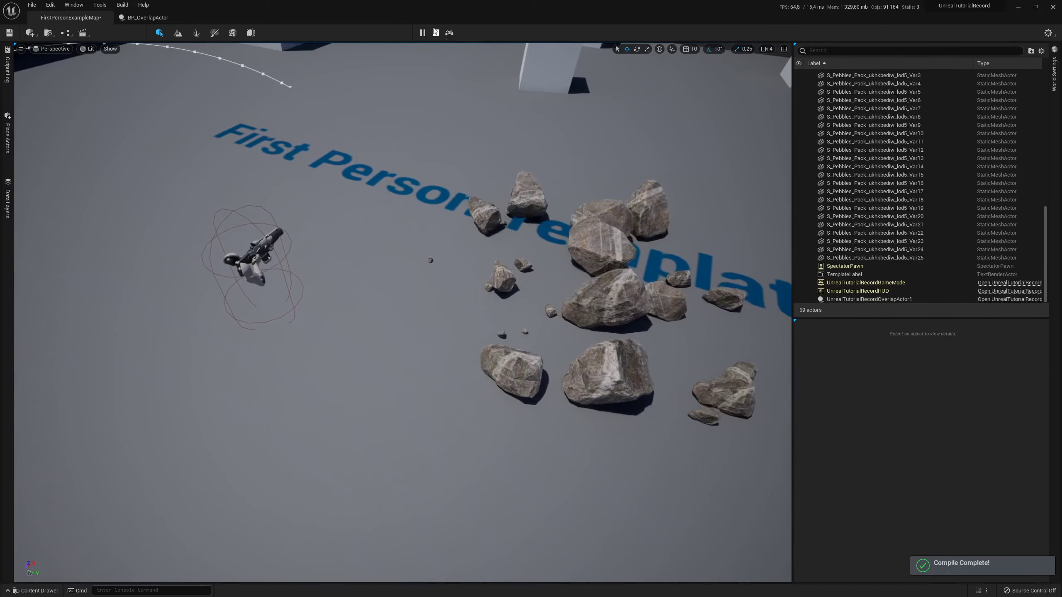
{"action": "left_click", "coordinate": [436, 32]}
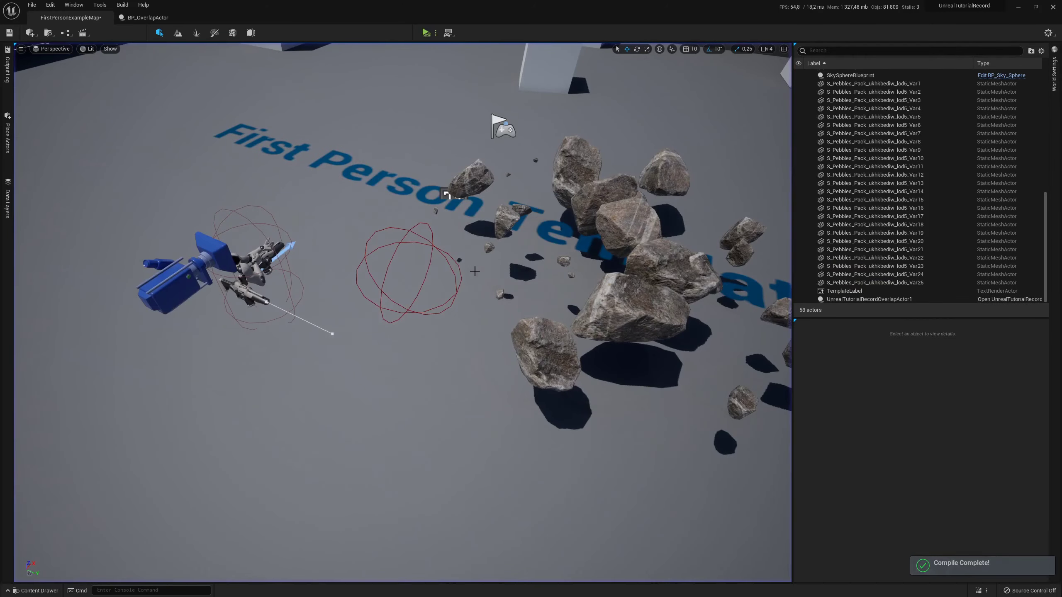
{"action": "left_click", "coordinate": [410, 231]}
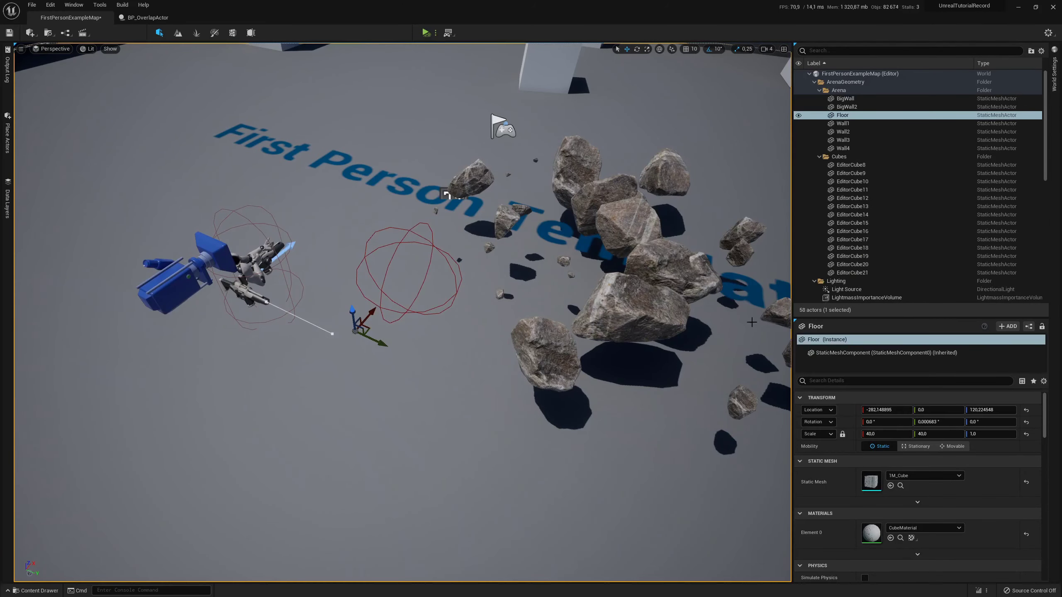
{"action": "left_click", "coordinate": [409, 231]}
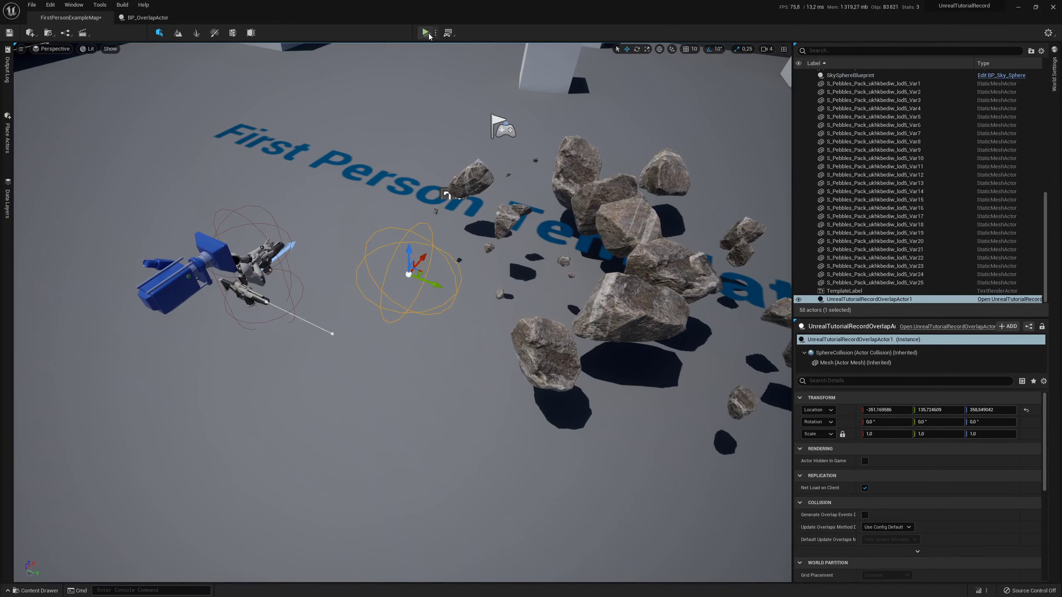
{"action": "left_click", "coordinate": [148, 17]}
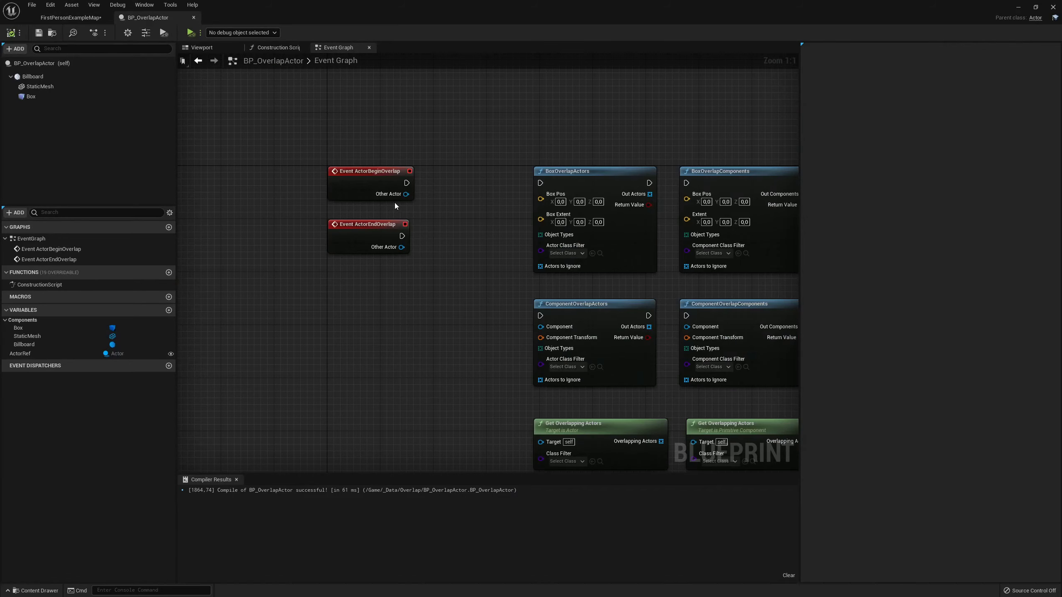
{"action": "left_click", "coordinate": [83, 15]}
Check the new SetHiddenInGame(false) line in the constructor code in Rider.
{"action": "key", "text": "alt+Tab"}
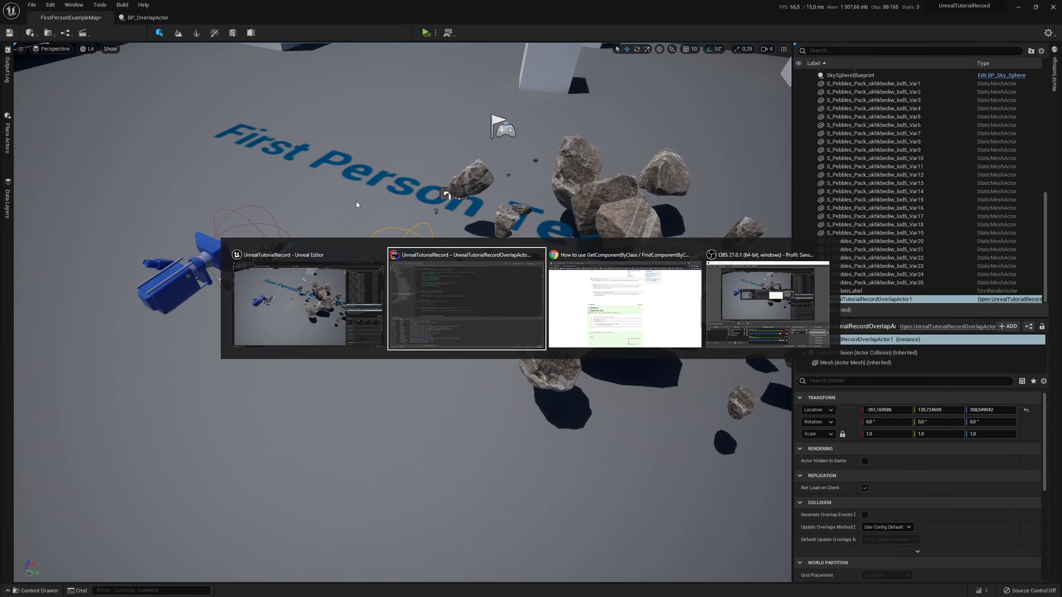
{"action": "scroll", "coordinate": [347, 184], "scroll_direction": "up", "scroll_amount": 2}
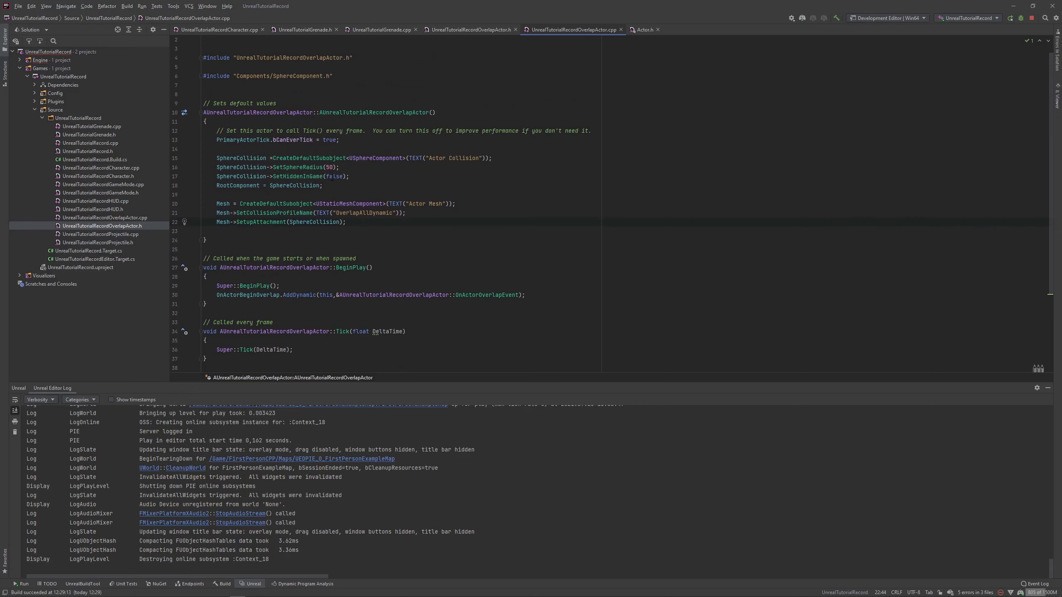
{"action": "left_click_drag", "start_coordinate": [343, 176], "coordinate": [329, 177]}
{"action": "left_click", "coordinate": [374, 179]}
{"action": "left_click", "coordinate": [351, 187]}
{"action": "key", "text": "alt+Tab"}
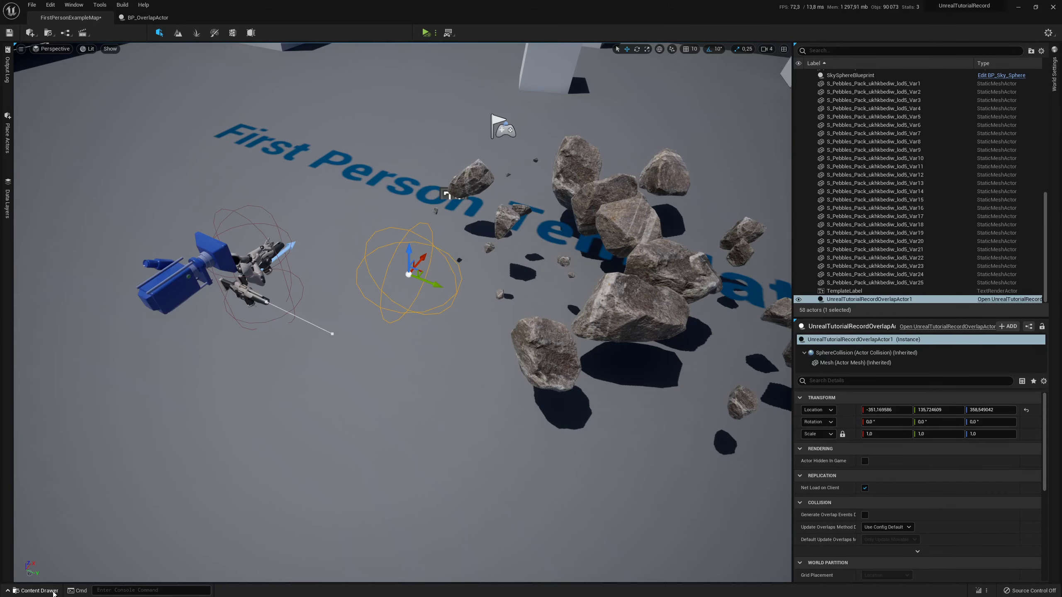
Start a Blueprint class based on the UnrealTutorialRecordOverlapActor C++ class.
{"action": "left_click", "coordinate": [42, 591]}
{"action": "left_click", "coordinate": [38, 435]}
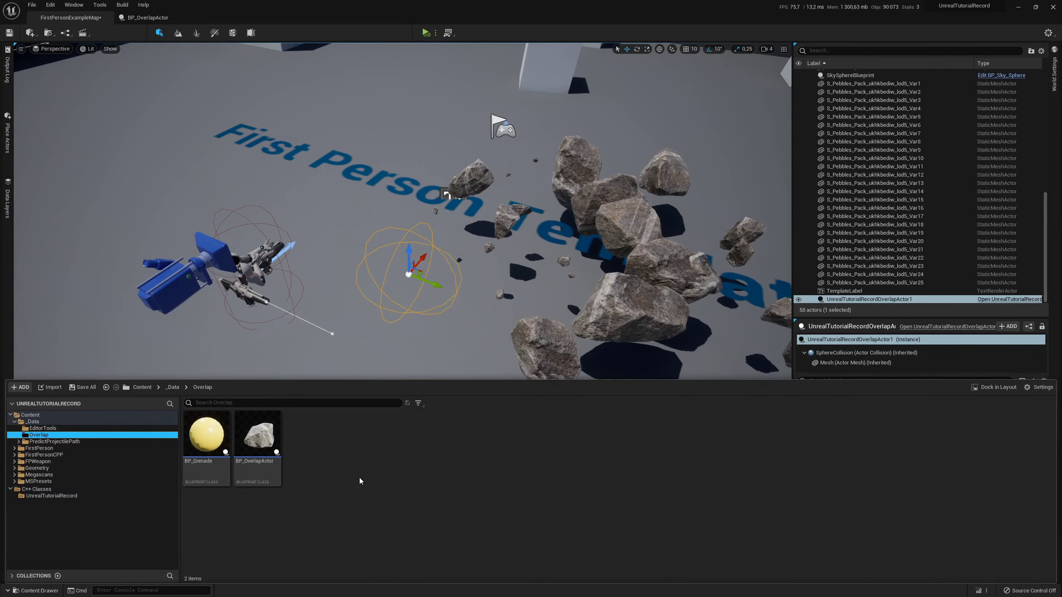
{"action": "right_click", "coordinate": [346, 468]}
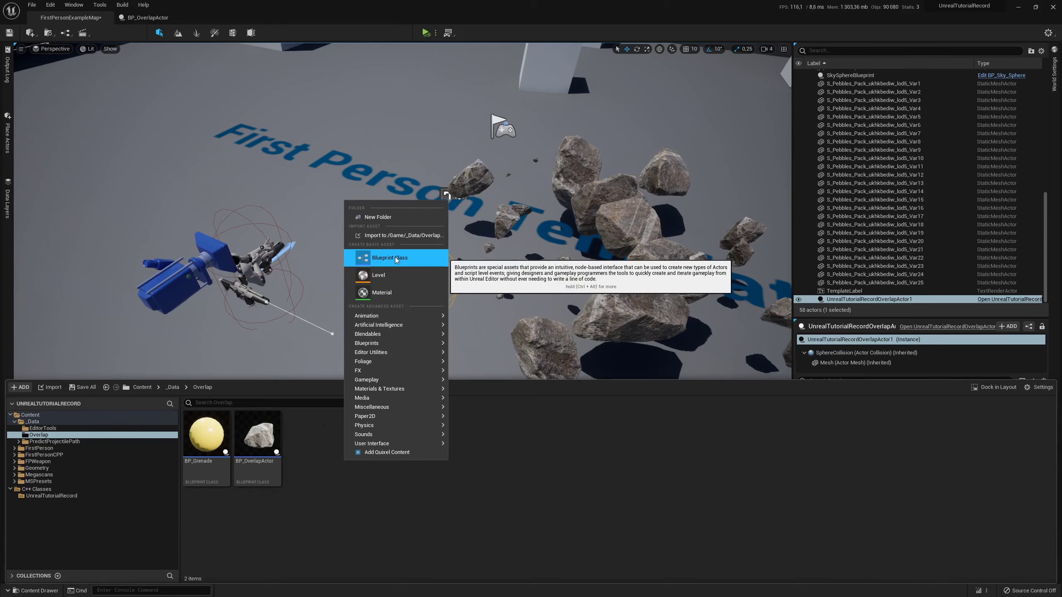
{"action": "left_click", "coordinate": [51, 496]}
{"action": "left_click", "coordinate": [414, 439]}
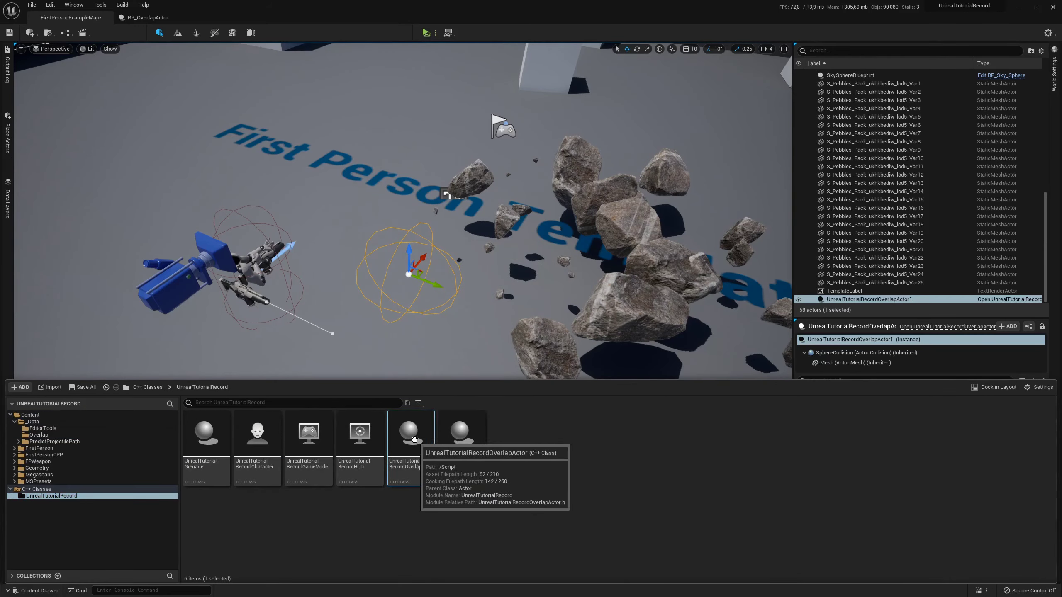
{"action": "right_click", "coordinate": [414, 440]}
{"action": "left_click", "coordinate": [460, 293]}
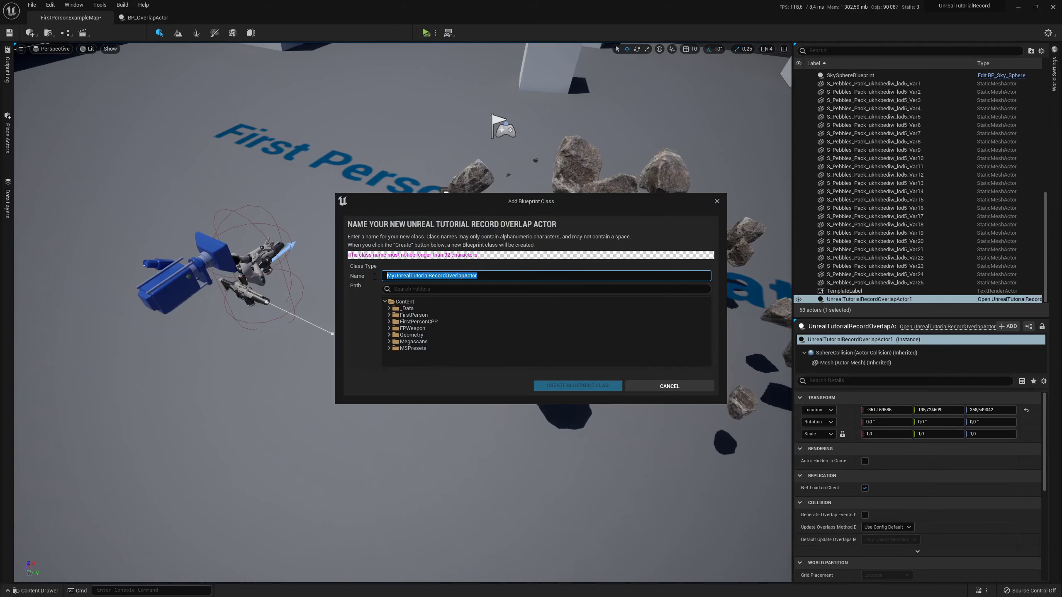
Name it BP_MyOverlapActor and create it in the _Data/Overlap folder.
{"action": "type", "text": "BP_"}
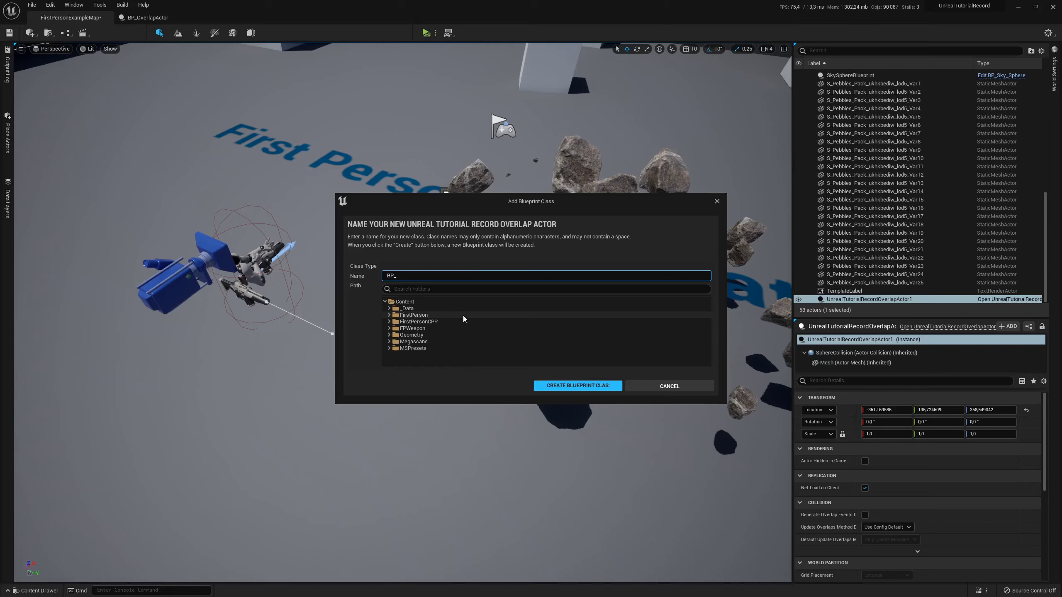
{"action": "type", "text": "MyOverlap"}
{"action": "type", "text": "Actor"}
{"action": "double_click", "coordinate": [433, 308]}
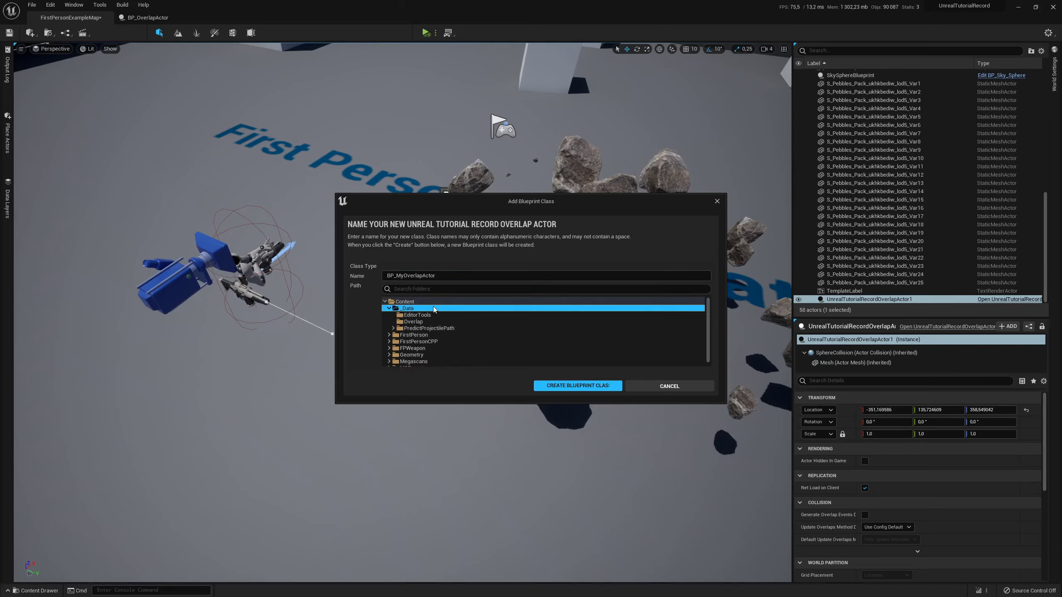
{"action": "left_click", "coordinate": [414, 321]}
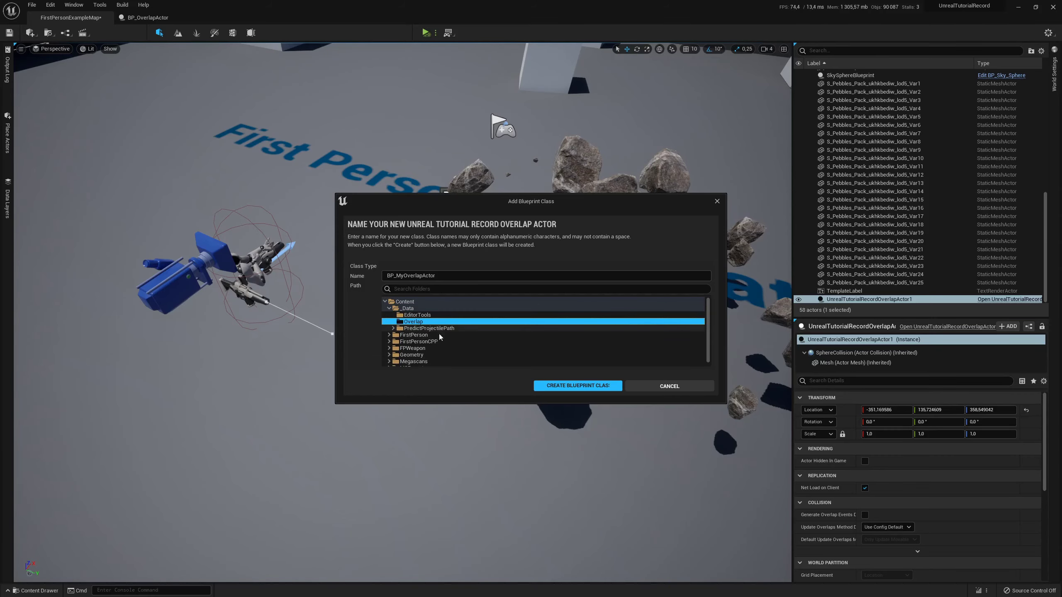
{"action": "left_click", "coordinate": [571, 386]}
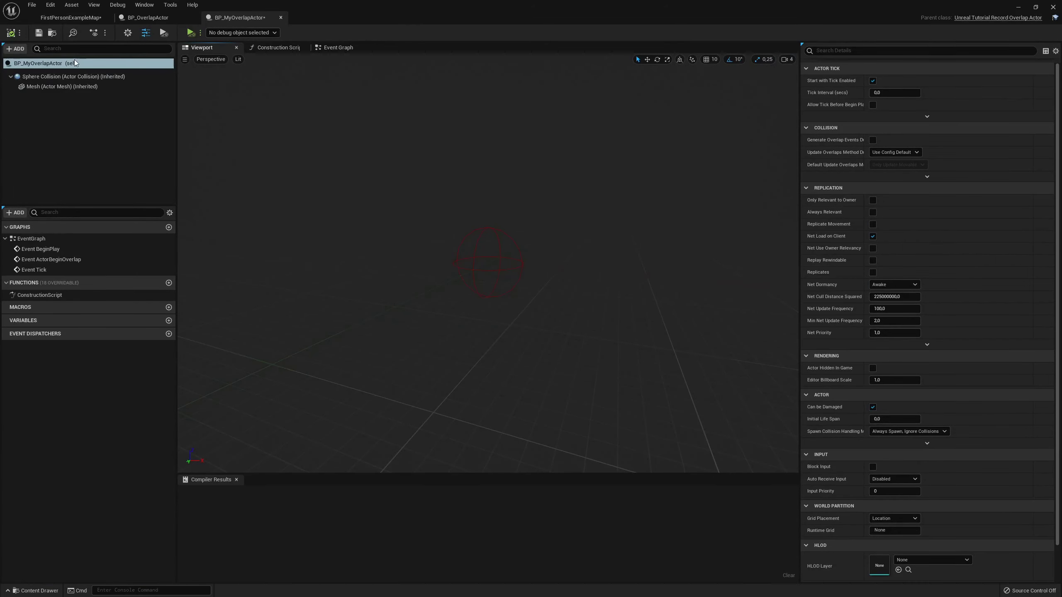
Inspect Sphere Collision details, compile and save BP_MyOverlapActor, then return to FirstPersonExampleMap.
{"action": "left_click", "coordinate": [69, 76]}
{"action": "scroll", "coordinate": [850, 325], "scroll_direction": "down", "scroll_amount": 5}
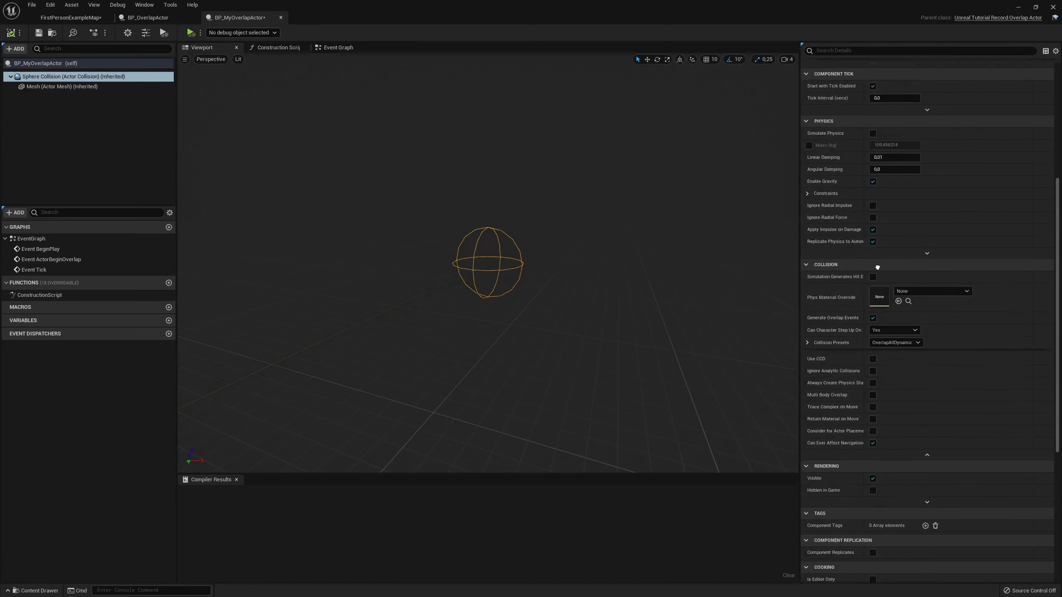
{"action": "scroll", "coordinate": [877, 267], "scroll_direction": "down", "scroll_amount": 5}
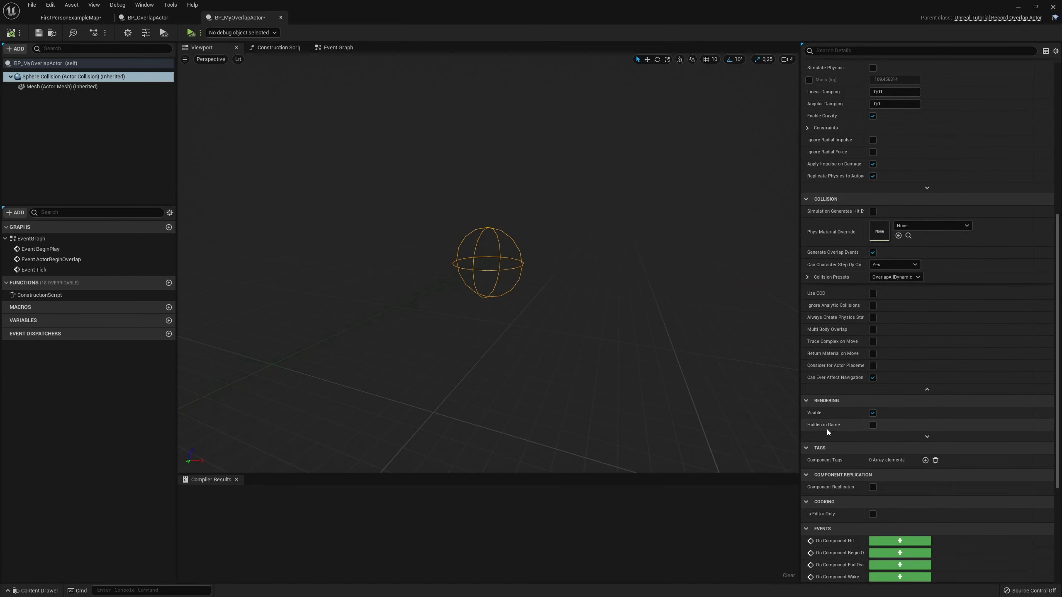
{"action": "left_click_drag", "start_coordinate": [501, 235], "coordinate": [343, 173]}
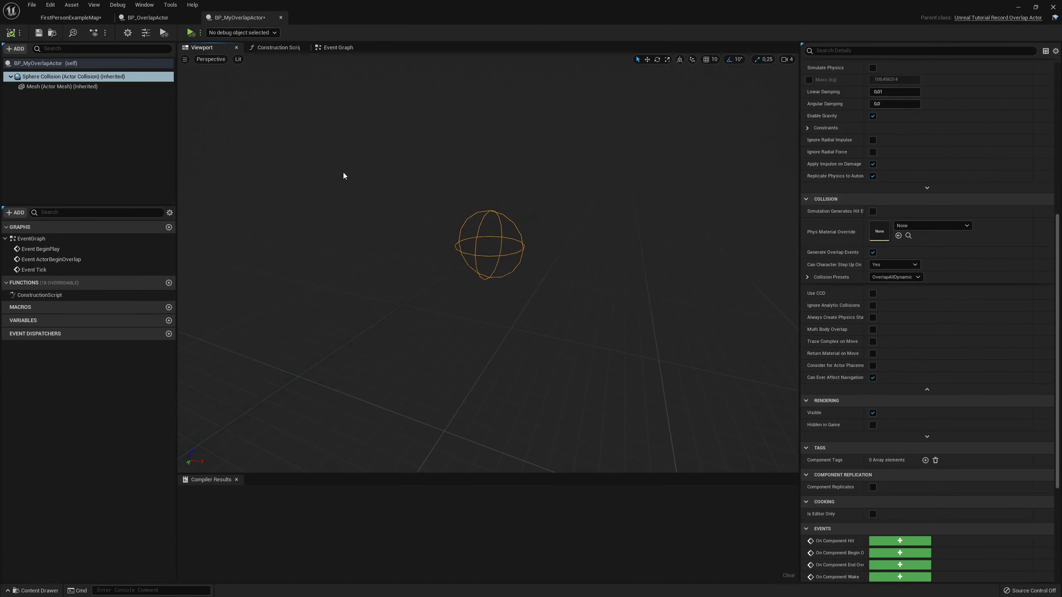
{"action": "left_click", "coordinate": [10, 33]}
{"action": "left_click", "coordinate": [38, 32]}
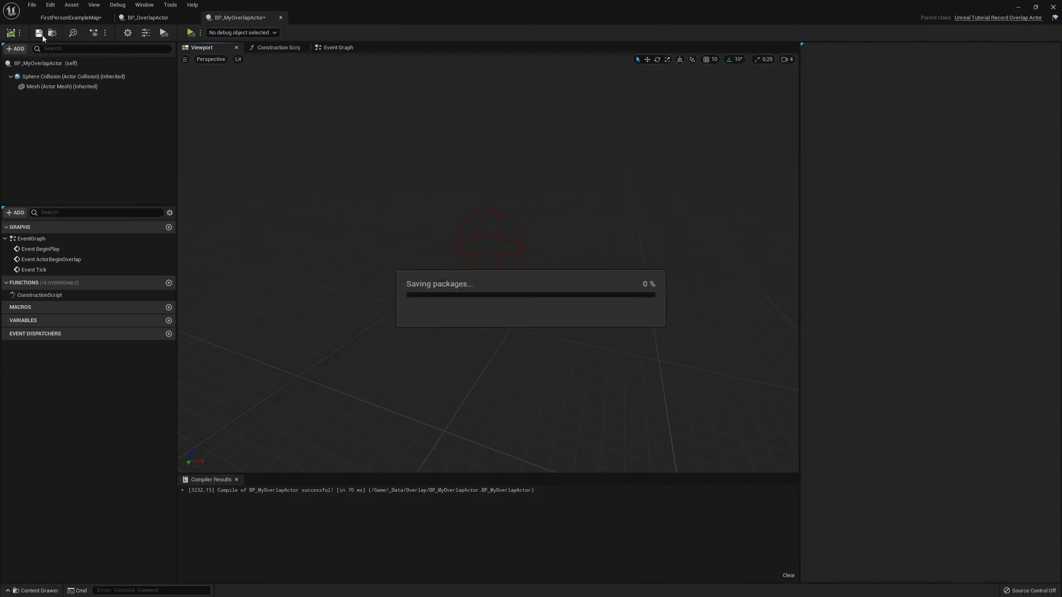
{"action": "left_click", "coordinate": [71, 17]}
Replace the old overlap actor with a new C++ overlap actor above the floor.
{"action": "left_click", "coordinate": [36, 591]}
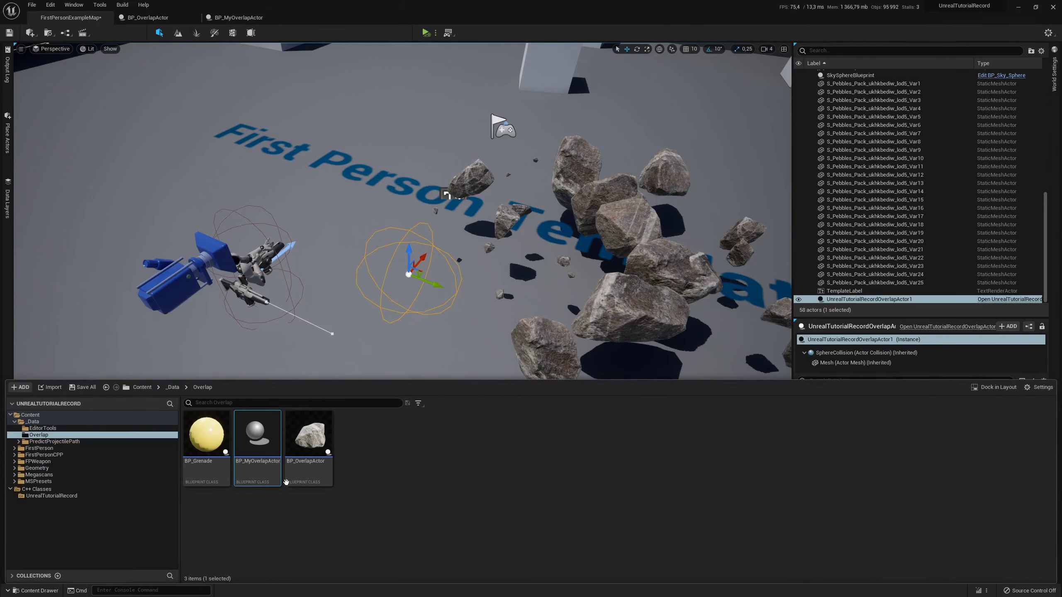
{"action": "right_click_drag", "start_coordinate": [408, 257], "coordinate": [439, 331]}
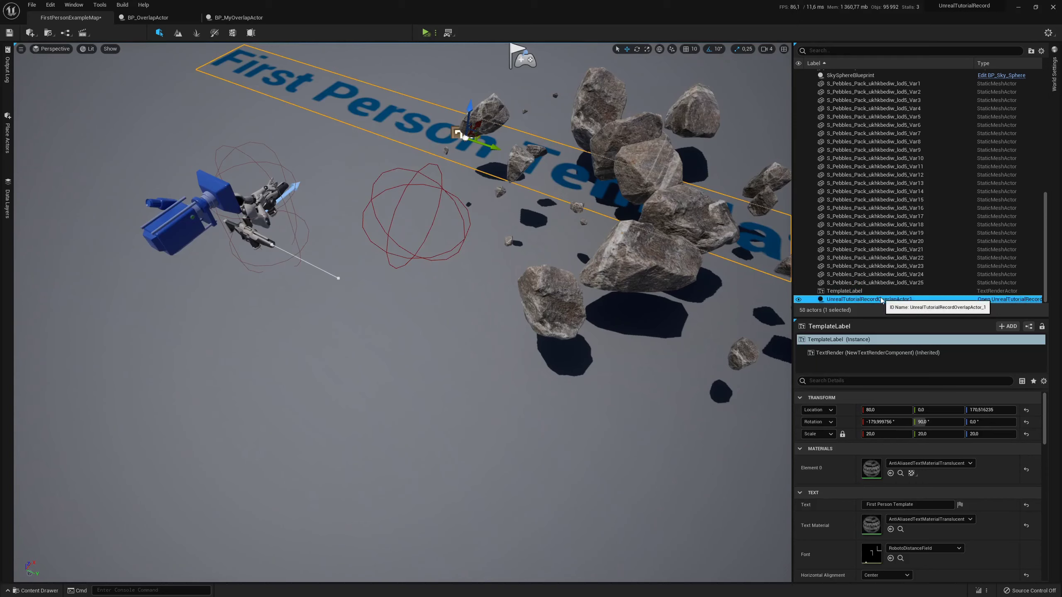
{"action": "key", "text": "Delete"}
{"action": "left_click", "coordinate": [36, 591]}
{"action": "left_click", "coordinate": [69, 496]}
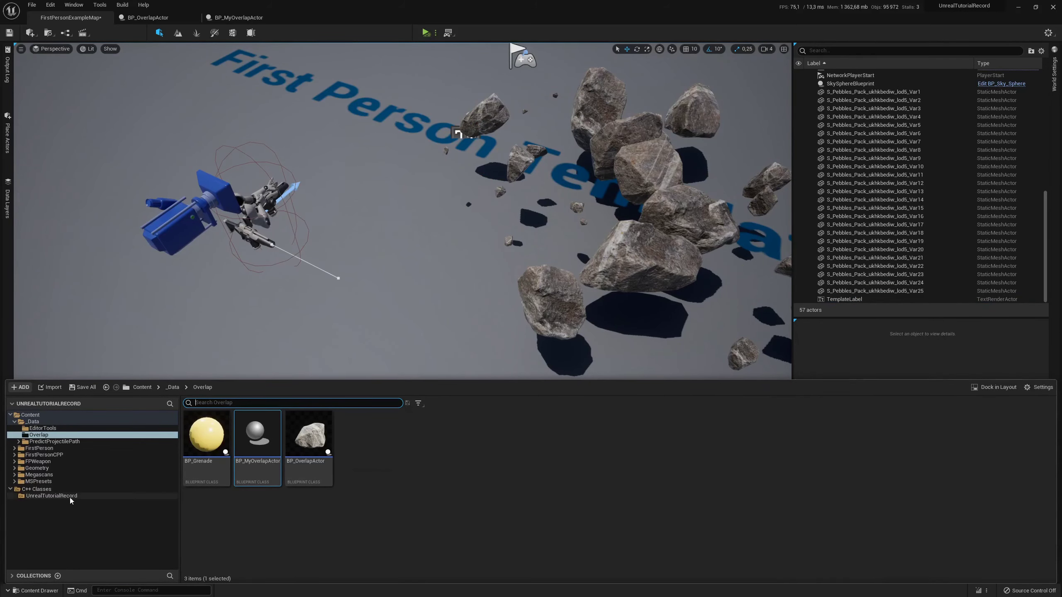
{"action": "left_click_drag", "start_coordinate": [411, 435], "coordinate": [418, 187]}
Play the level and move the sphere into the character until Actor Overlap Detected appears.
{"action": "left_click", "coordinate": [427, 33]}
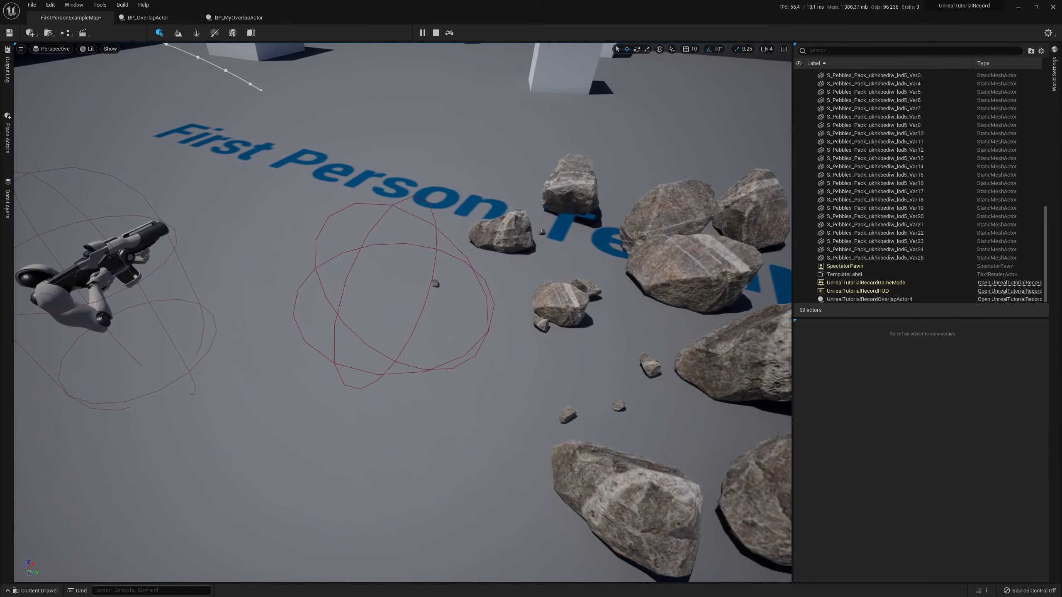
{"action": "left_click", "coordinate": [397, 184]}
{"action": "left_click", "coordinate": [387, 280]}
{"action": "mouse_move", "coordinate": [386, 281]}
{"action": "left_mouse_down", "text": "alt"}
{"action": "mouse_move", "coordinate": [415, 374]}
{"action": "mouse_move", "coordinate": [300, 291]}
{"action": "mouse_move", "coordinate": [527, 277]}
{"action": "mouse_move", "coordinate": [549, 291]}
{"action": "mouse_move", "coordinate": [535, 316]}
{"action": "mouse_move", "coordinate": [514, 317]}
{"action": "mouse_move", "coordinate": [460, 377]}
{"action": "mouse_move", "coordinate": [523, 347]}
{"action": "left_mouse_up", "text": "alt"}
{"action": "left_click_drag", "start_coordinate": [593, 371], "coordinate": [577, 368], "text": "alt"}
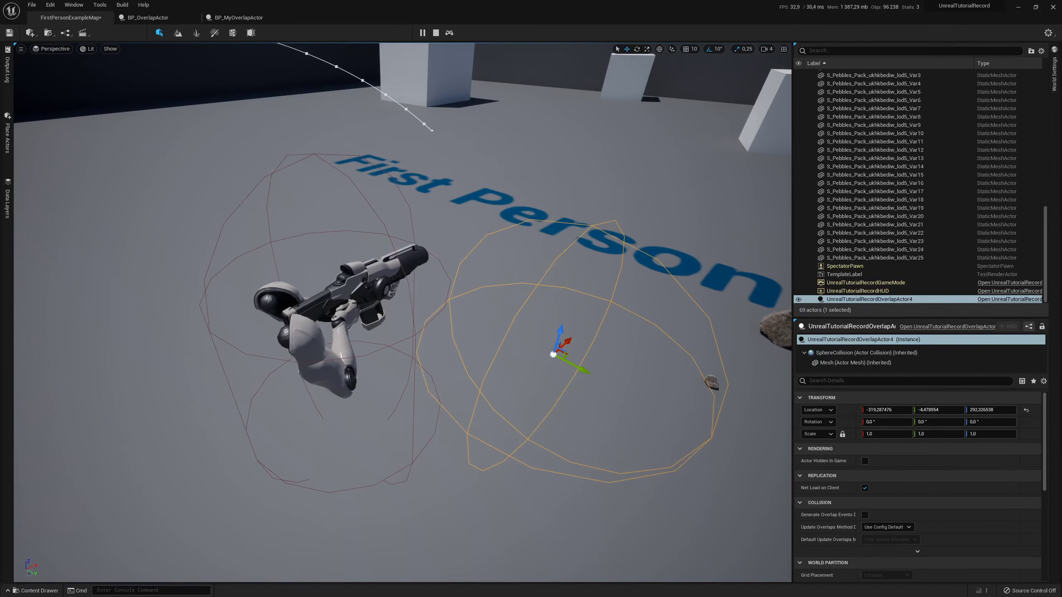
{"action": "mouse_move", "coordinate": [593, 371]}
{"action": "left_mouse_down"}
{"action": "mouse_move", "coordinate": [565, 377]}
{"action": "mouse_move", "coordinate": [528, 341]}
{"action": "left_mouse_up"}
{"action": "key", "text": "Escape"}
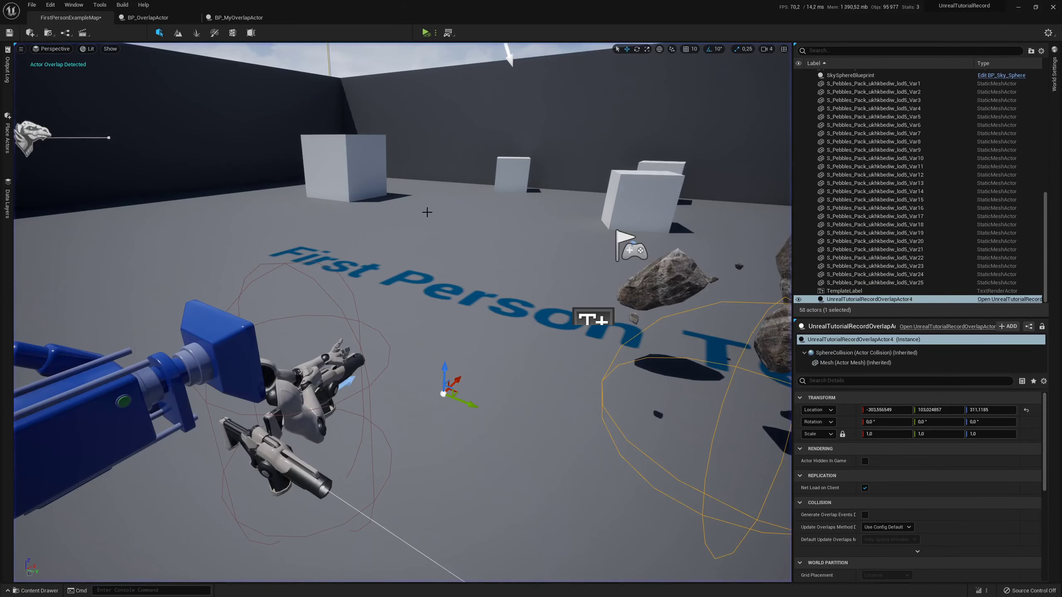
{"action": "key", "text": "alt+Tab"}
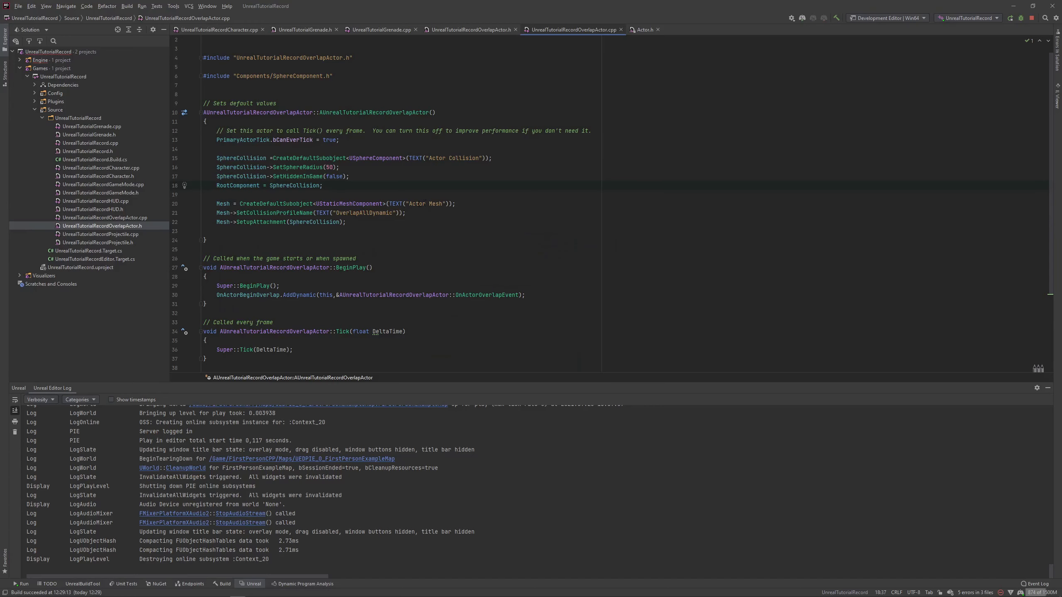
Add an OnActorEndOverlap.AddDynamic line in BeginPlay with autocompletion.
{"action": "scroll", "coordinate": [303, 191], "scroll_direction": "down", "scroll_amount": 4}
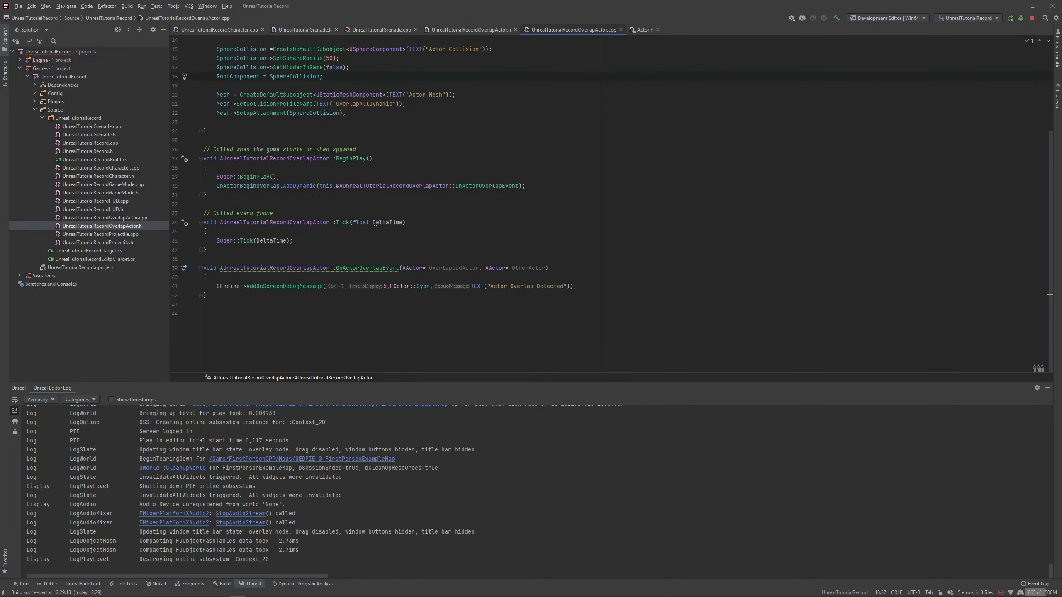
{"action": "left_click", "coordinate": [576, 187]}
{"action": "key", "text": "Return"}
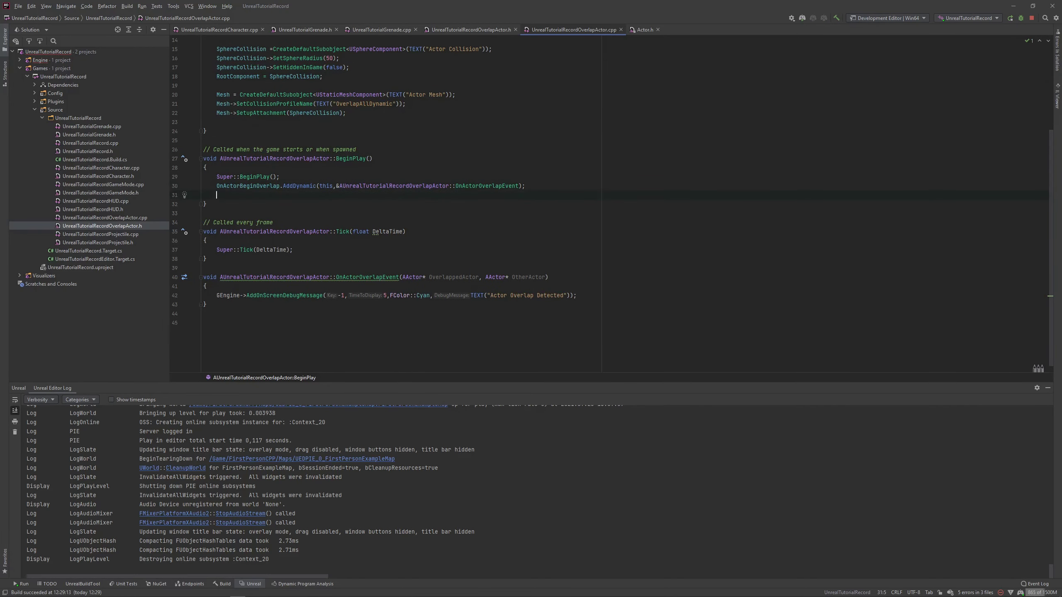
{"action": "type", "text": "Onac"}
{"action": "key", "text": "Down"}
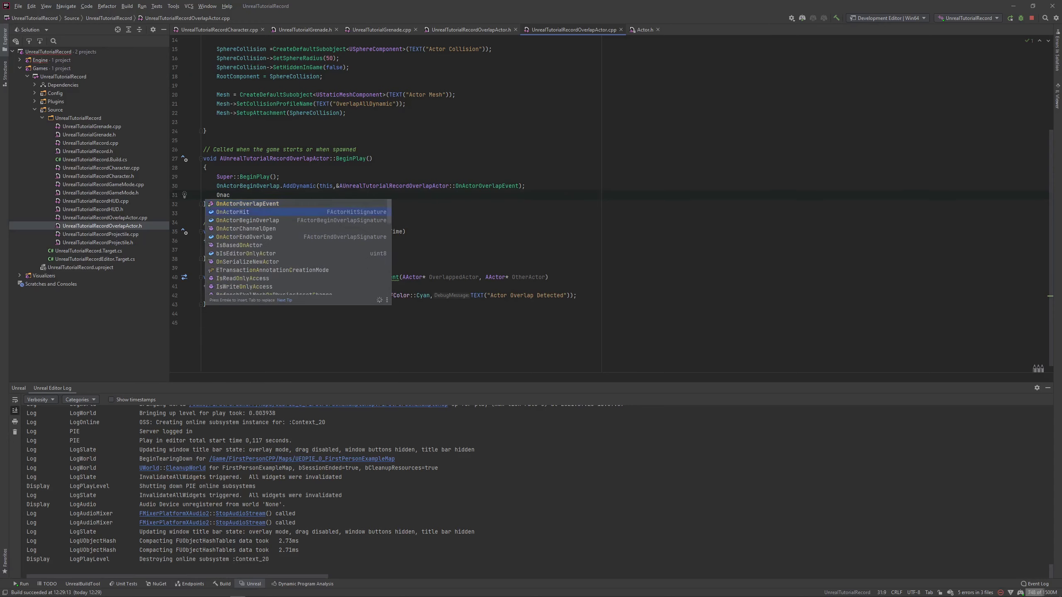
{"action": "key", "text": "Down"}
{"action": "key", "text": "Down"}
{"action": "key", "text": "Return"}
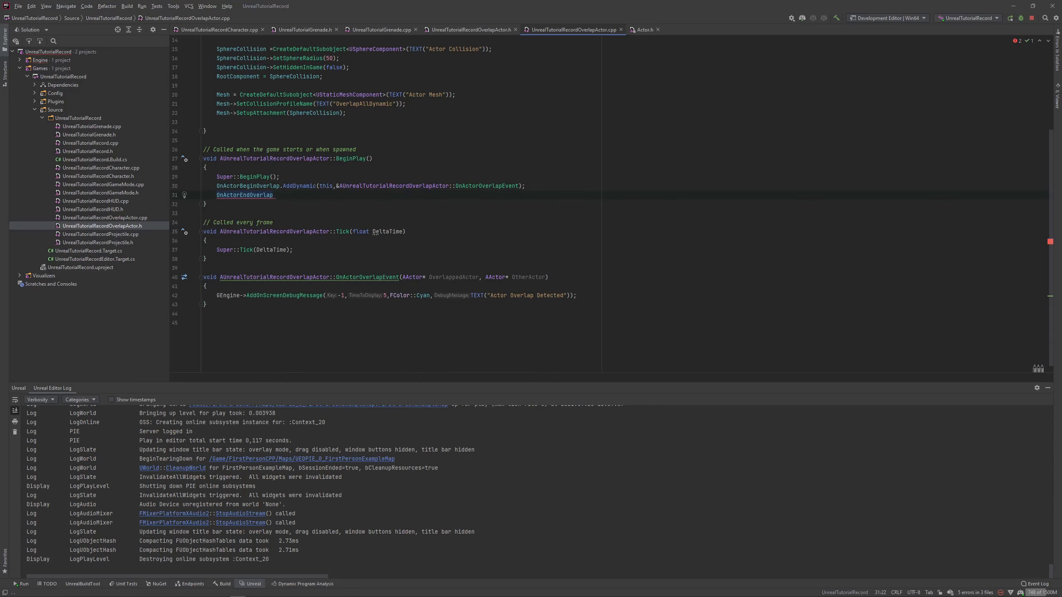
{"action": "type", "text": ".Add"}
{"action": "key", "text": "Return"}
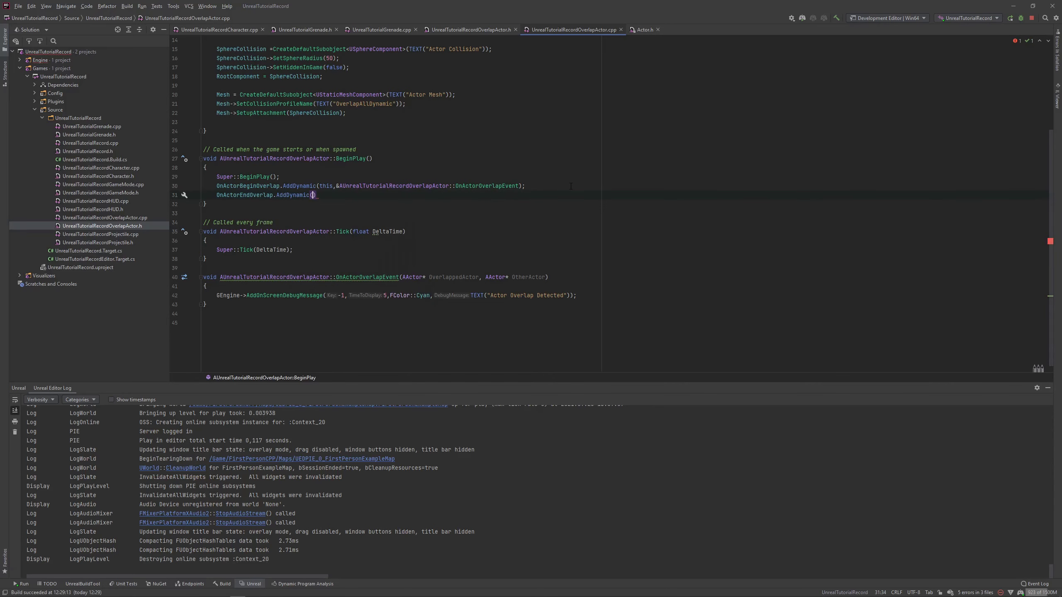
Delete that unfinished binding, check the OverlappedActor parameter, and switch to UnrealTutorialRecordCharacter.cpp.
{"action": "scroll", "coordinate": [336, 203], "scroll_direction": "up", "scroll_amount": 1}
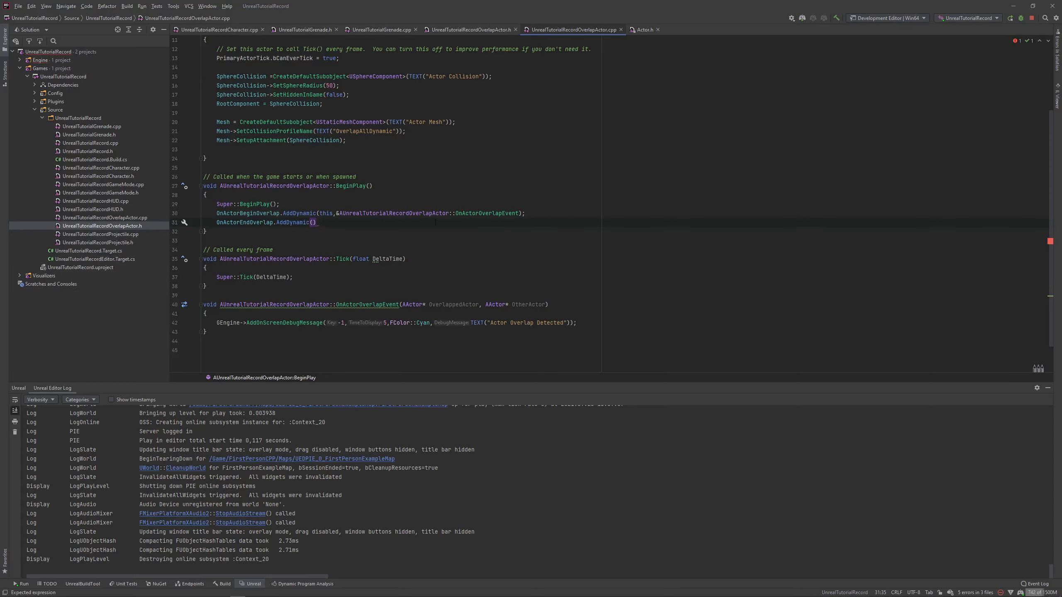
{"action": "scroll", "coordinate": [296, 308], "scroll_direction": "down", "scroll_amount": 1}
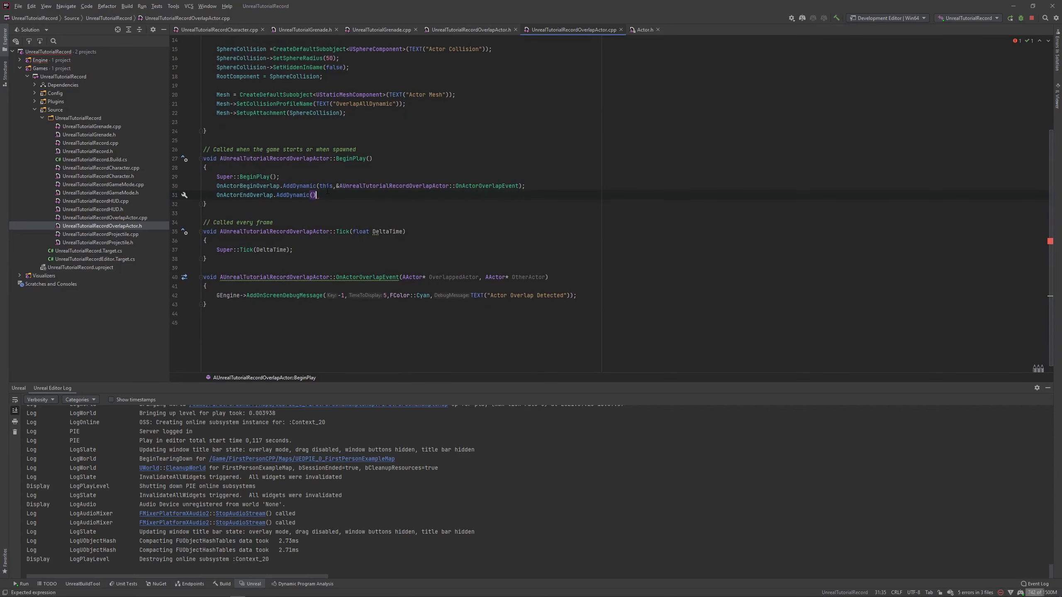
{"action": "key", "text": "shift+Home"}
{"action": "key", "text": "BackSpace"}
{"action": "key", "text": "BackSpace"}
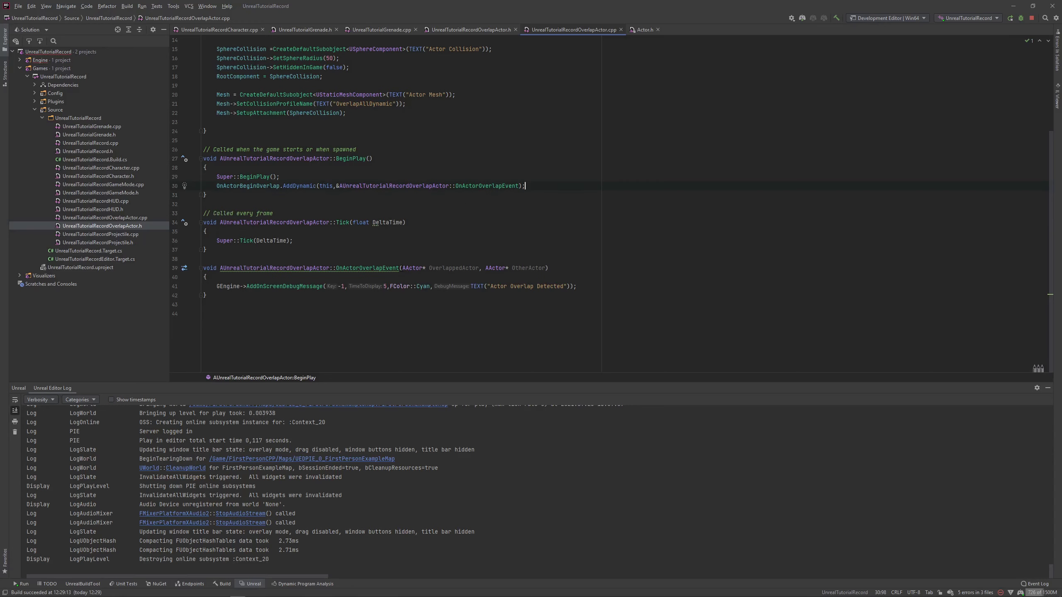
{"action": "left_click_drag", "start_coordinate": [402, 268], "coordinate": [479, 268]}
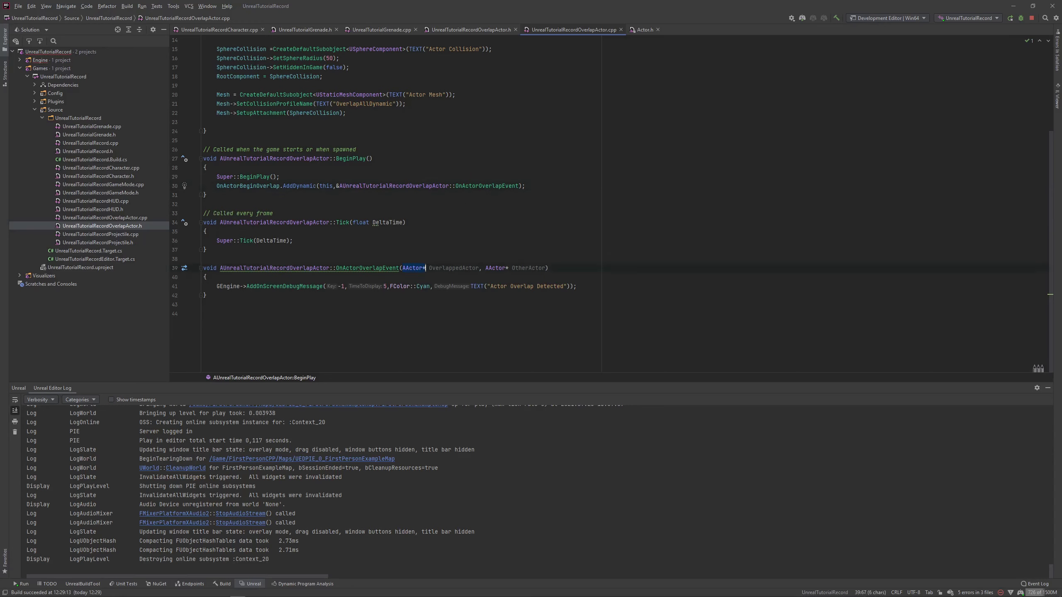
{"action": "left_click", "coordinate": [472, 268]}
{"action": "left_click", "coordinate": [302, 186]}
{"action": "left_click", "coordinate": [217, 30]}
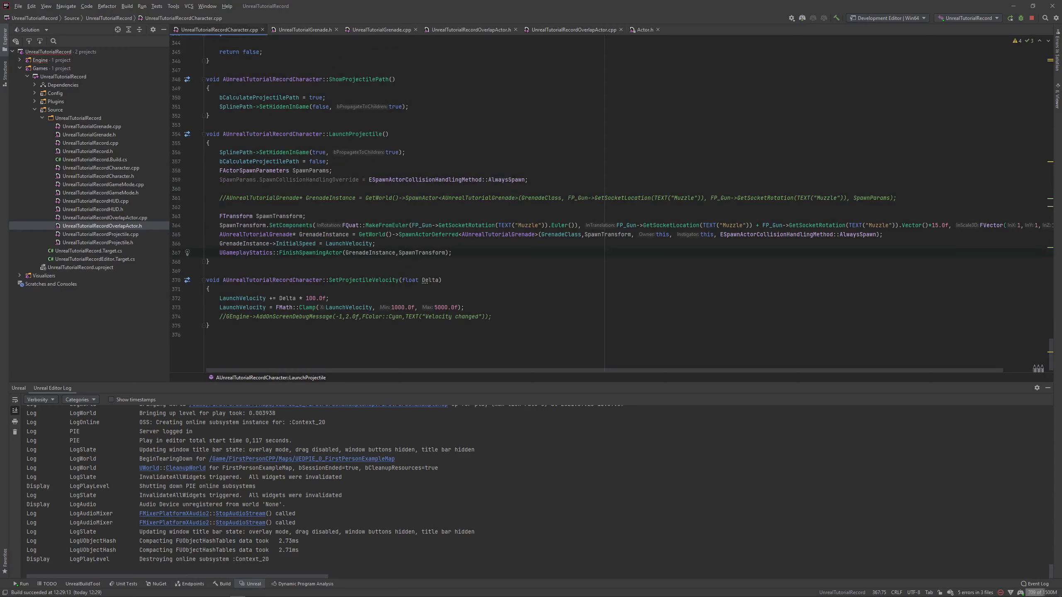
Type GrenadeInstance->OnActorBeginOverlap.AddDynamic() on line 369 of LaunchProjectile.
{"action": "key", "text": "Return"}
{"action": "key", "text": "Return"}
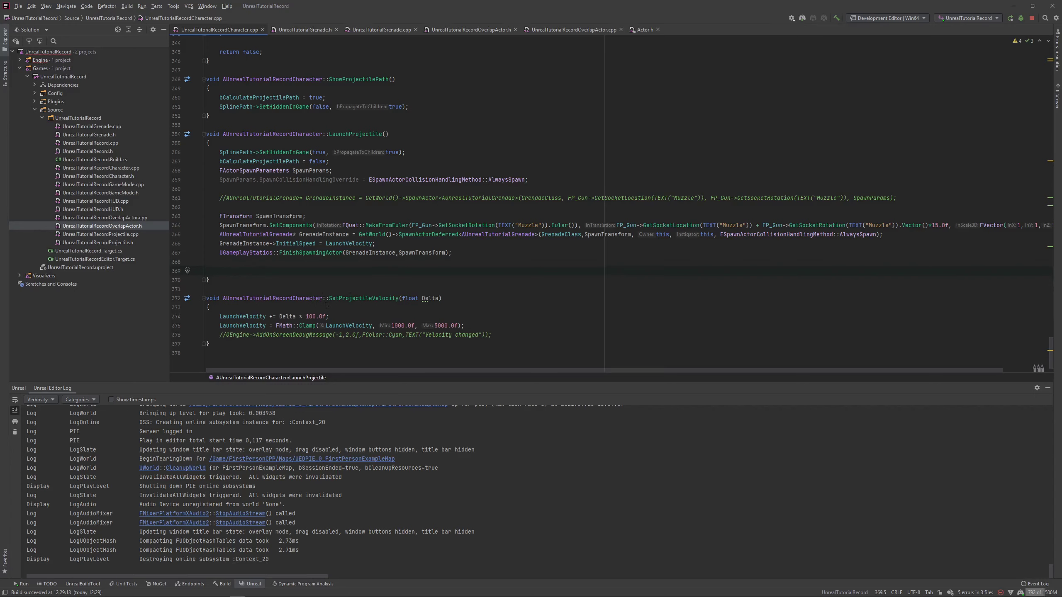
{"action": "type", "text": "Gren"}
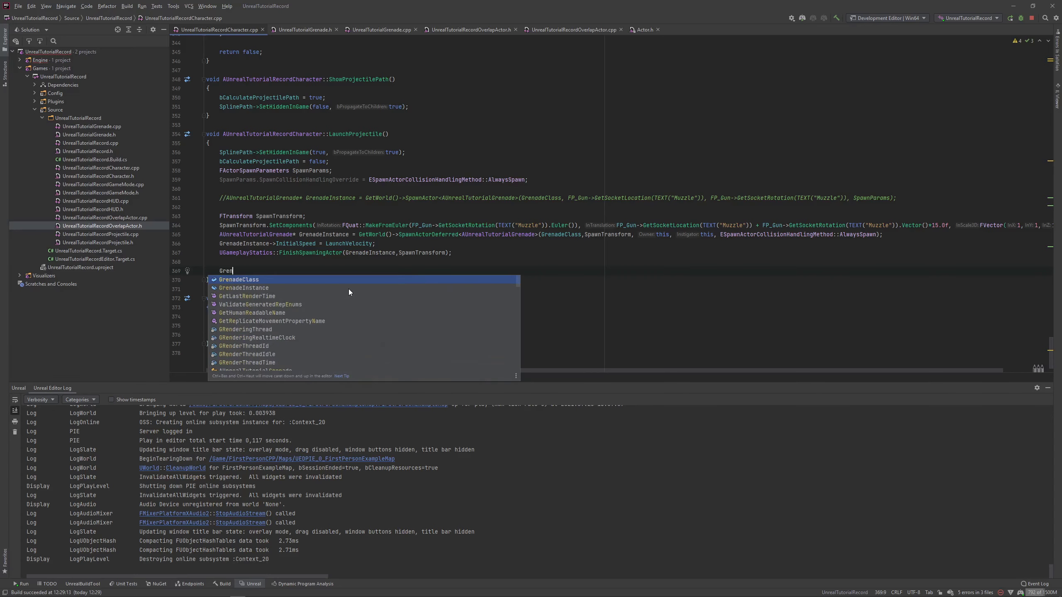
{"action": "left_click", "coordinate": [349, 289]}
{"action": "type", "text": "-"}
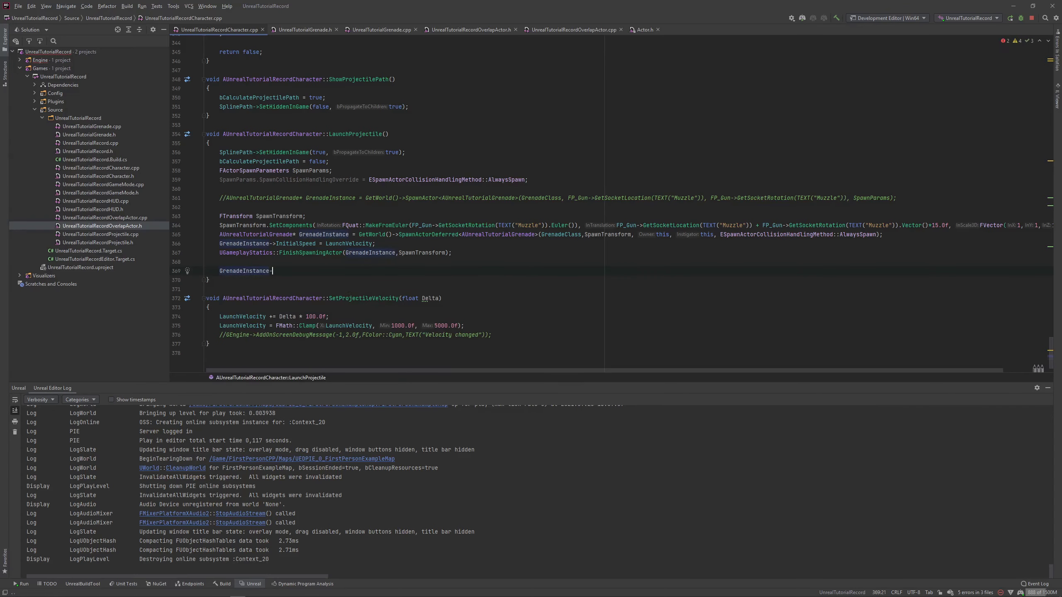
{"action": "type", "text": ">"}
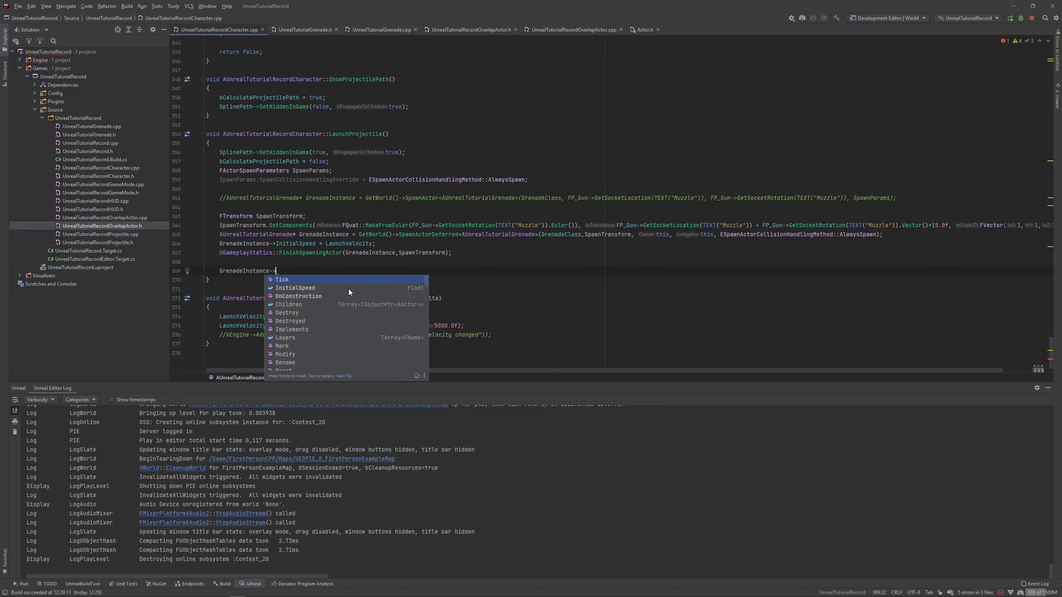
{"action": "type", "text": "OnActo"}
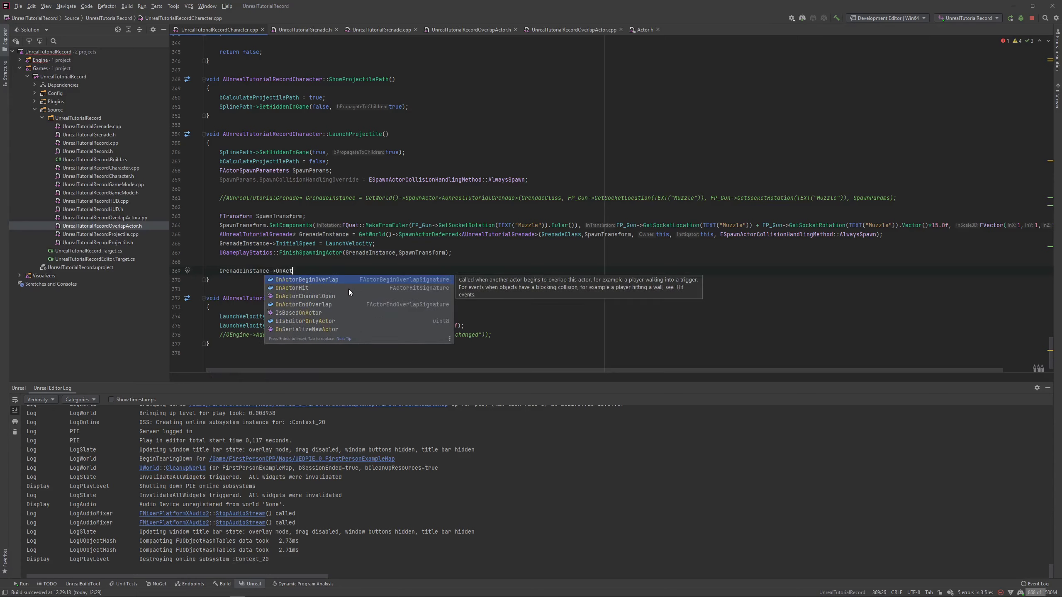
{"action": "key", "text": "Return"}
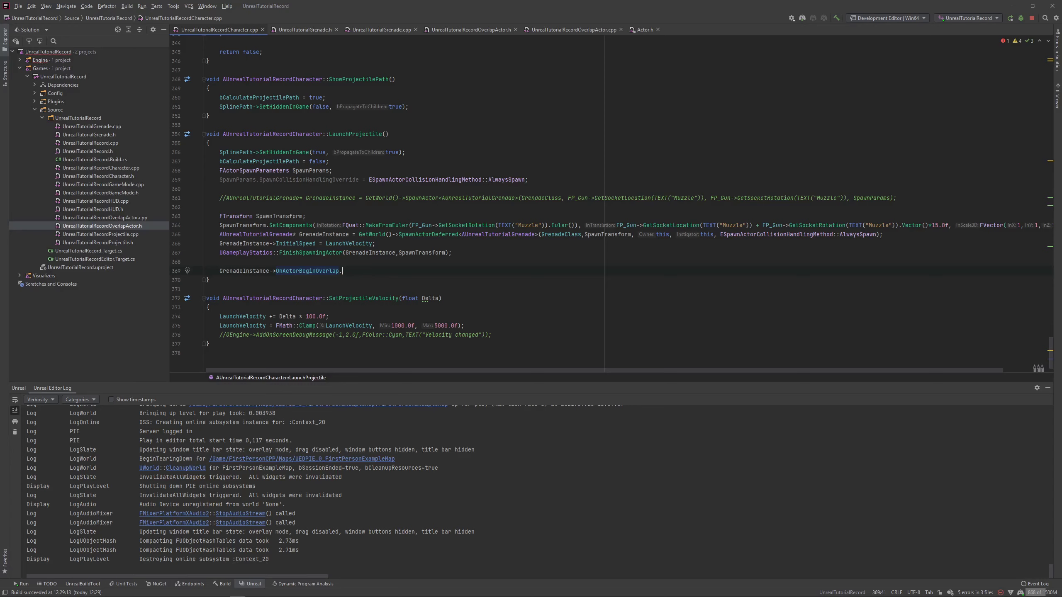
{"action": "type", "text": "AddDynamic()"}
{"action": "key", "text": "Return"}
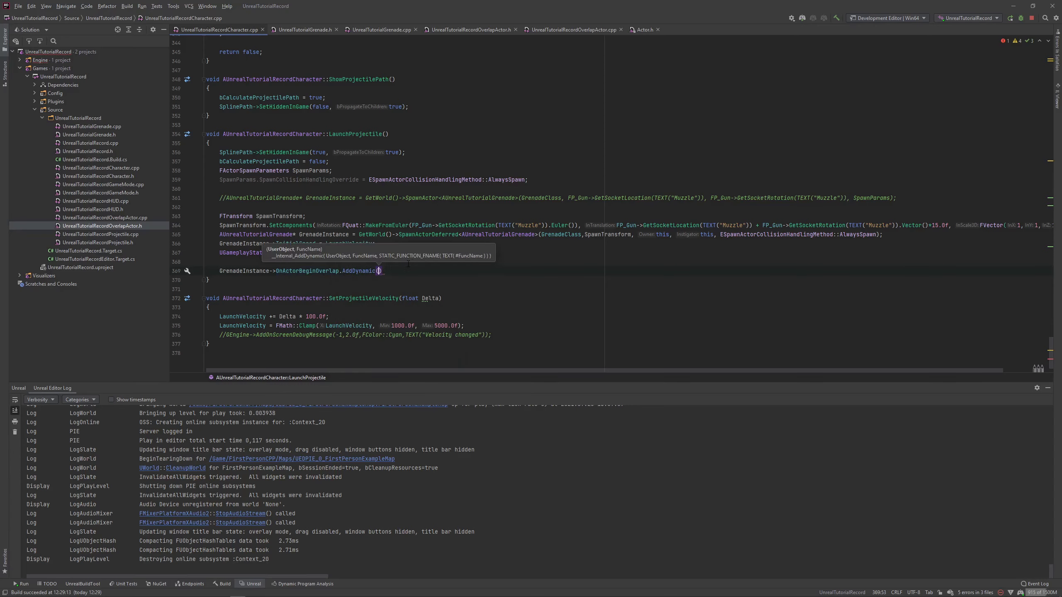
{"action": "key", "text": "Escape"}
Review the new binding statement, then check the OtherActor parameter in UnrealTutorialRecordOverlapActor.cpp.
{"action": "left_click_drag", "start_coordinate": [289, 271], "coordinate": [326, 271]}
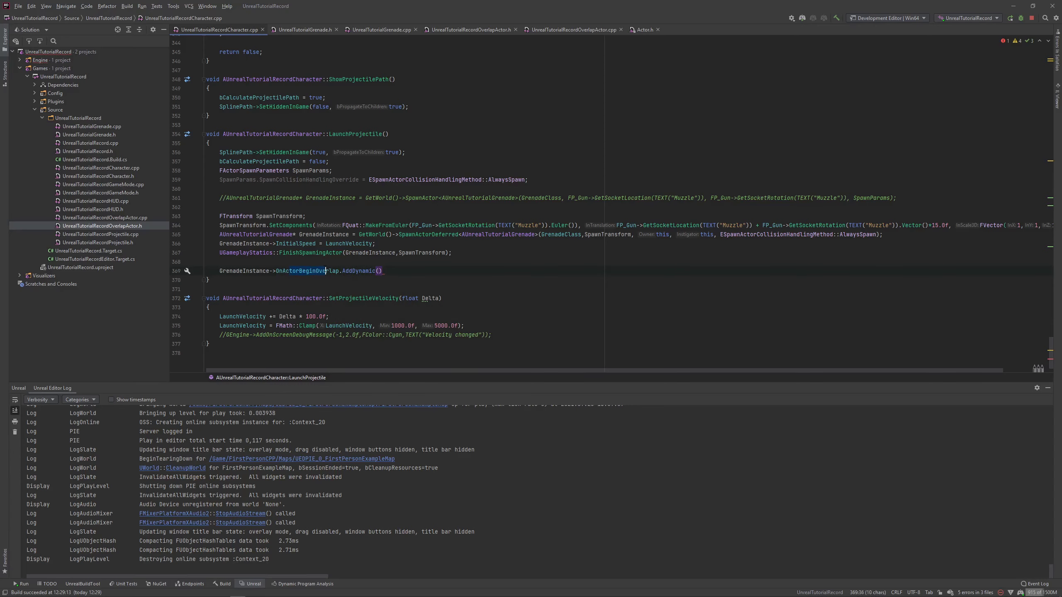
{"action": "left_click", "coordinate": [399, 271]}
{"action": "key", "text": "shift+Home"}
{"action": "left_click", "coordinate": [250, 271]}
{"action": "key", "text": "ctrl+w"}
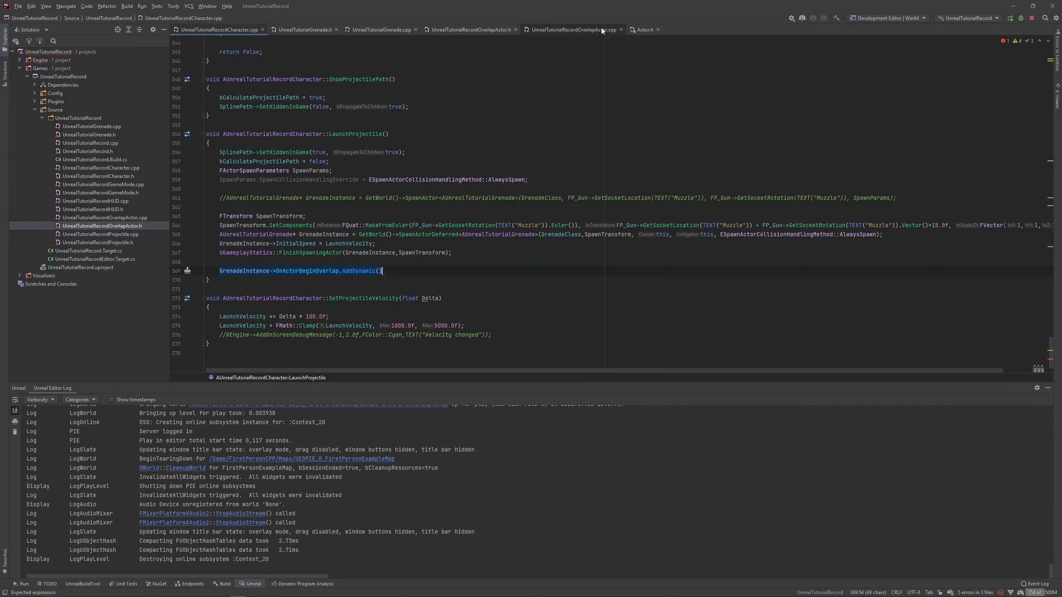
{"action": "left_click", "coordinate": [529, 28]}
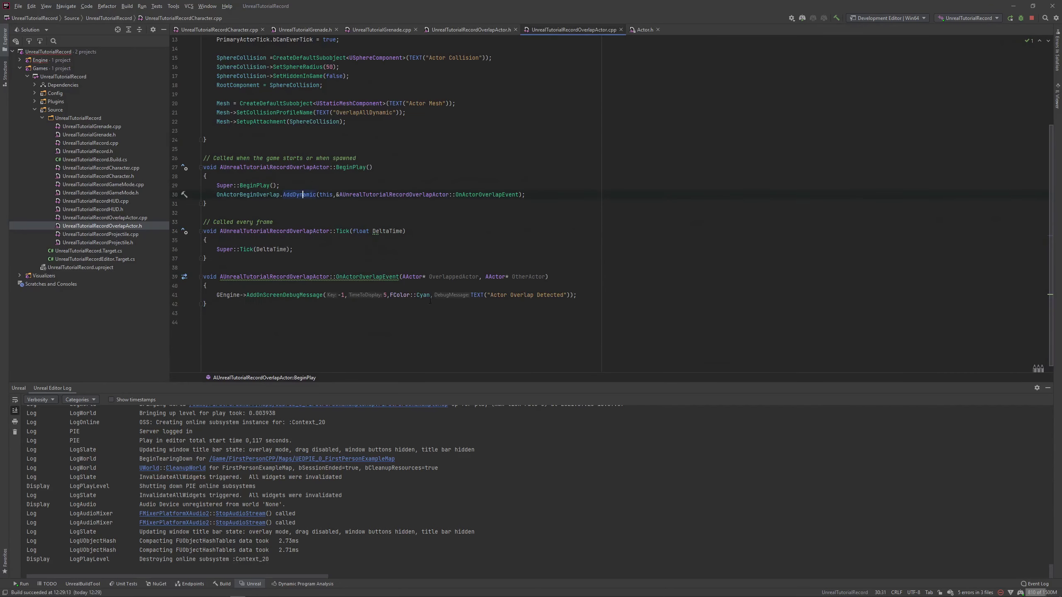
{"action": "left_click_drag", "start_coordinate": [484, 278], "coordinate": [565, 275]}
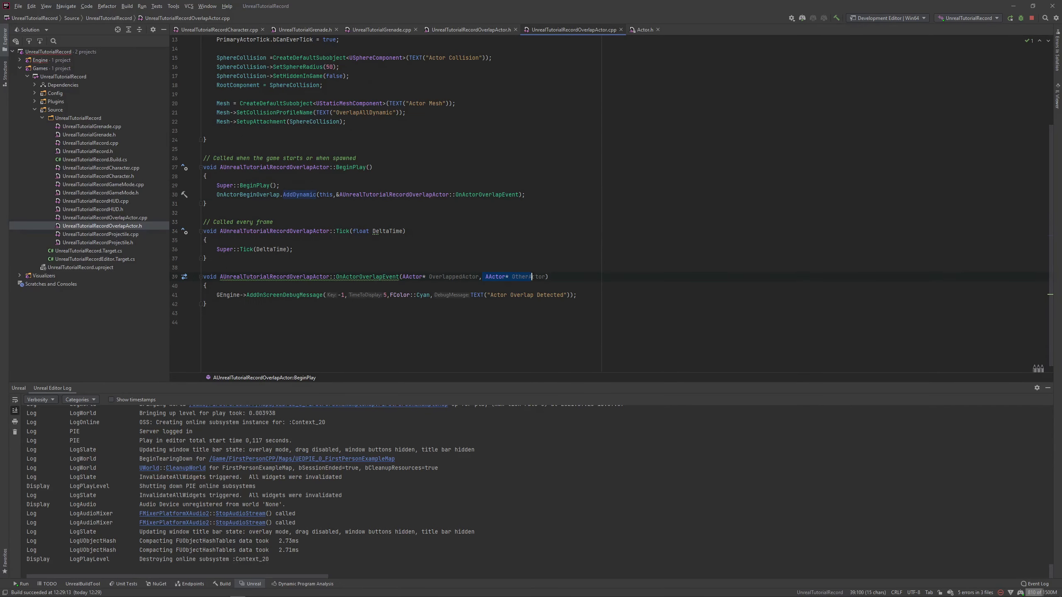
{"action": "left_click", "coordinate": [565, 275]}
Orbit the viewport around UnrealTutorialRecordOverlapActor4 in FirstPersonExampleMap.
{"action": "key", "text": "alt+Tab"}
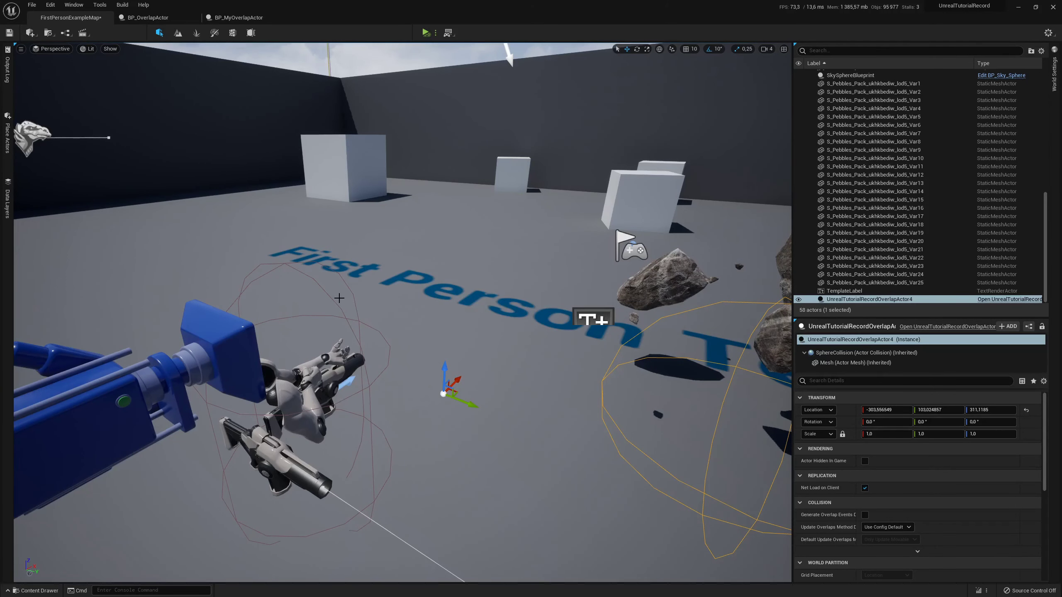
{"action": "right_click_drag", "start_coordinate": [339, 298], "coordinate": [261, 345]}
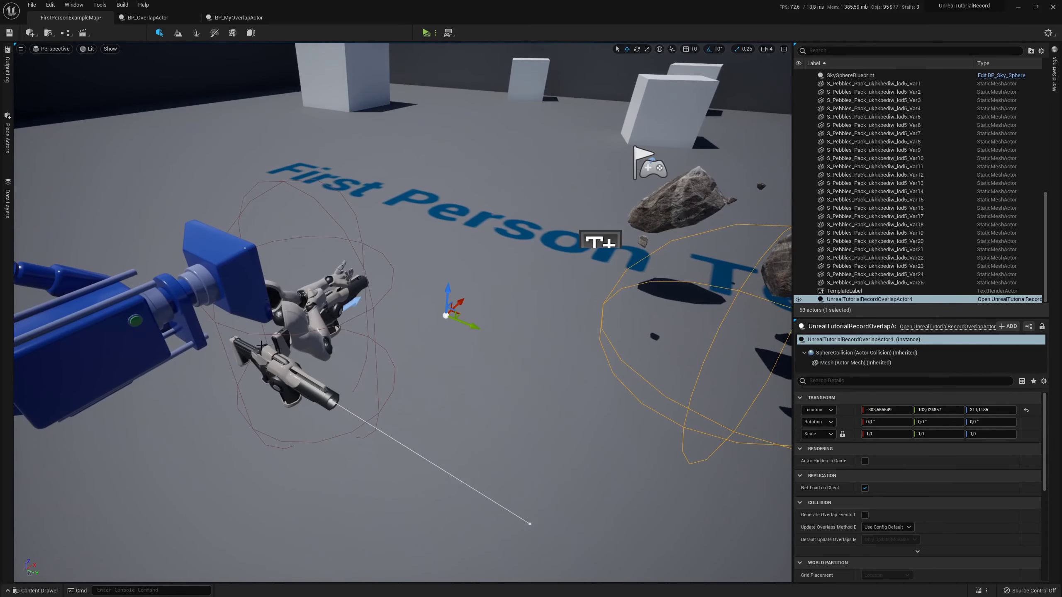
{"action": "right_click_drag", "start_coordinate": [360, 308], "coordinate": [351, 318]}
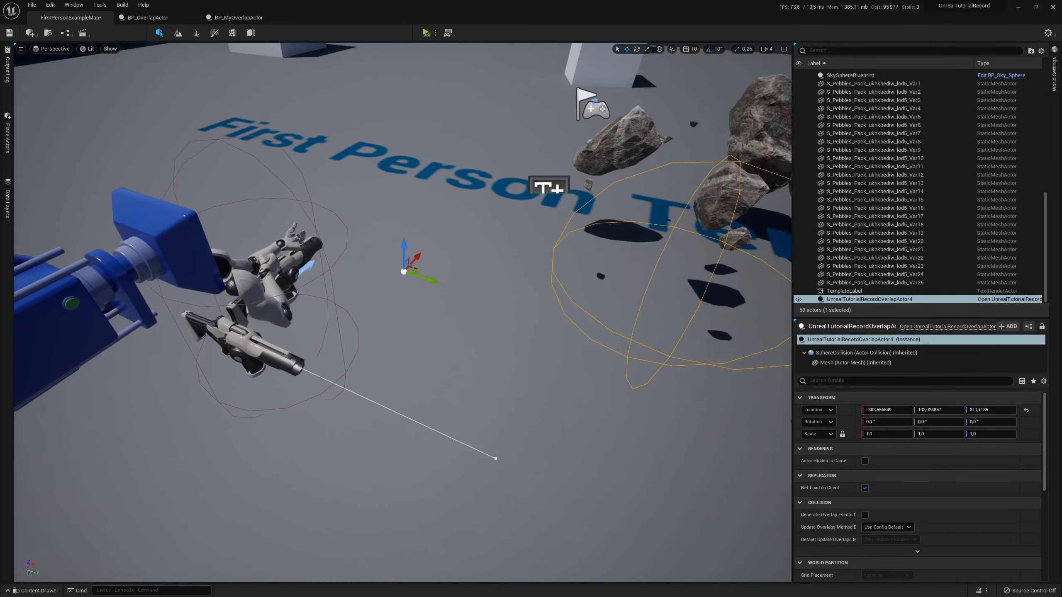
{"action": "right_click_drag", "start_coordinate": [451, 303], "coordinate": [443, 310]}
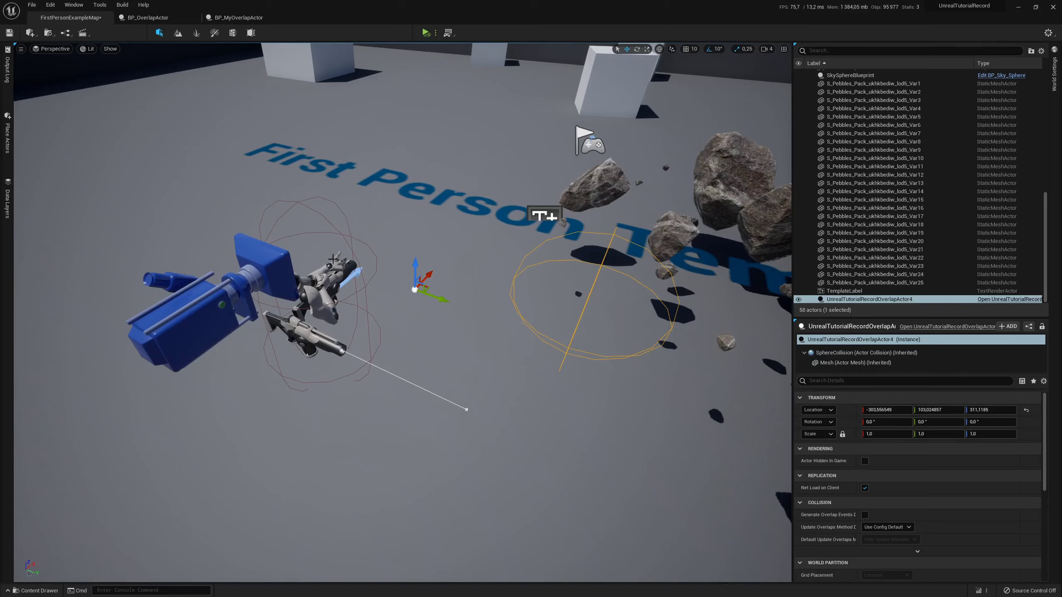
{"action": "key", "text": "alt+Tab"}
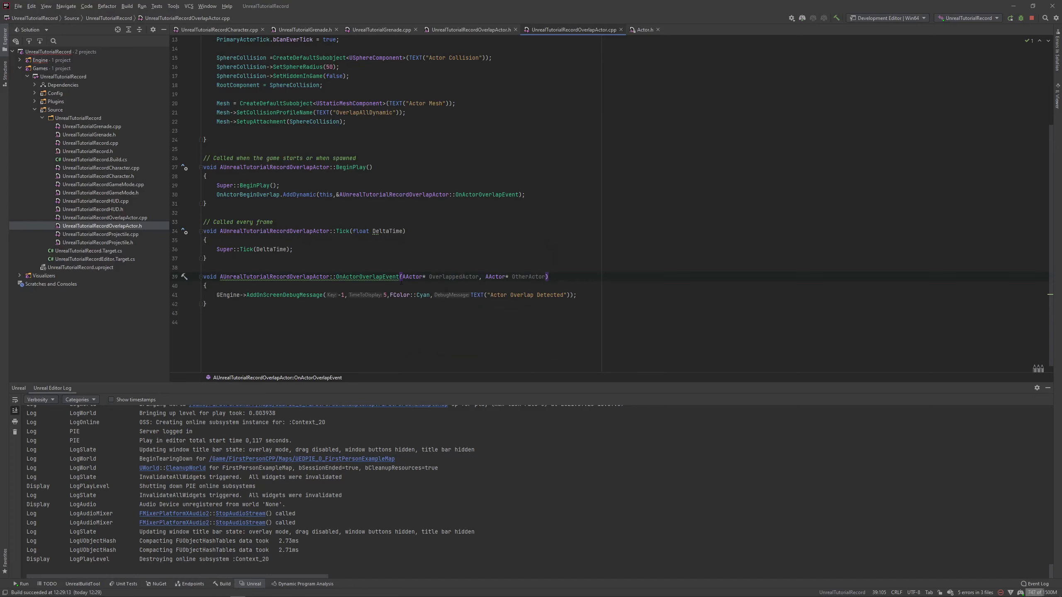
{"action": "scroll", "coordinate": [402, 279], "scroll_direction": "up", "scroll_amount": 1}
{"action": "left_click", "coordinate": [439, 304]}
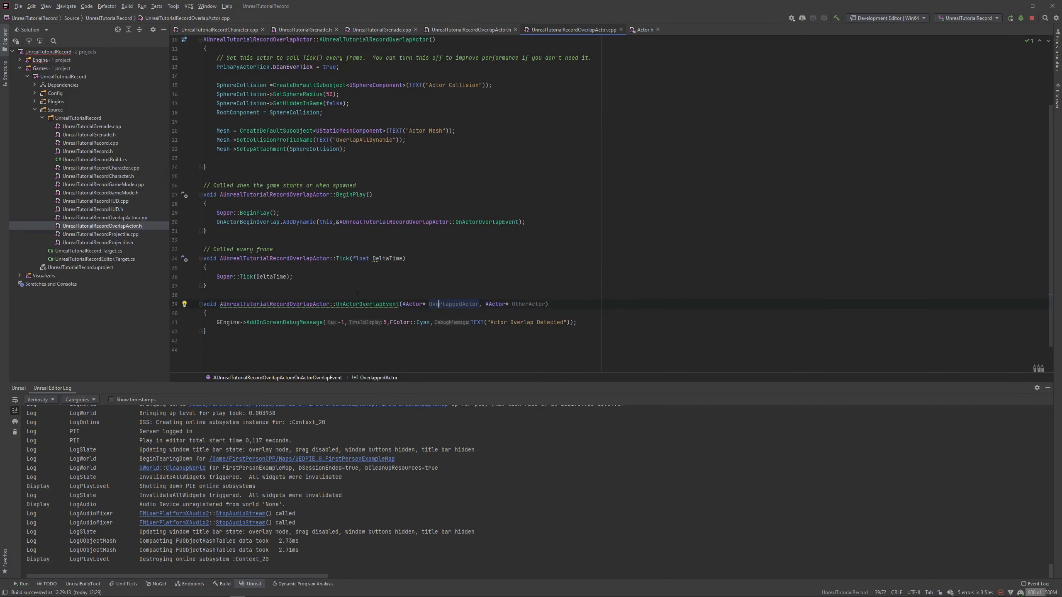
{"action": "scroll", "coordinate": [356, 296], "scroll_direction": "up", "scroll_amount": 1}
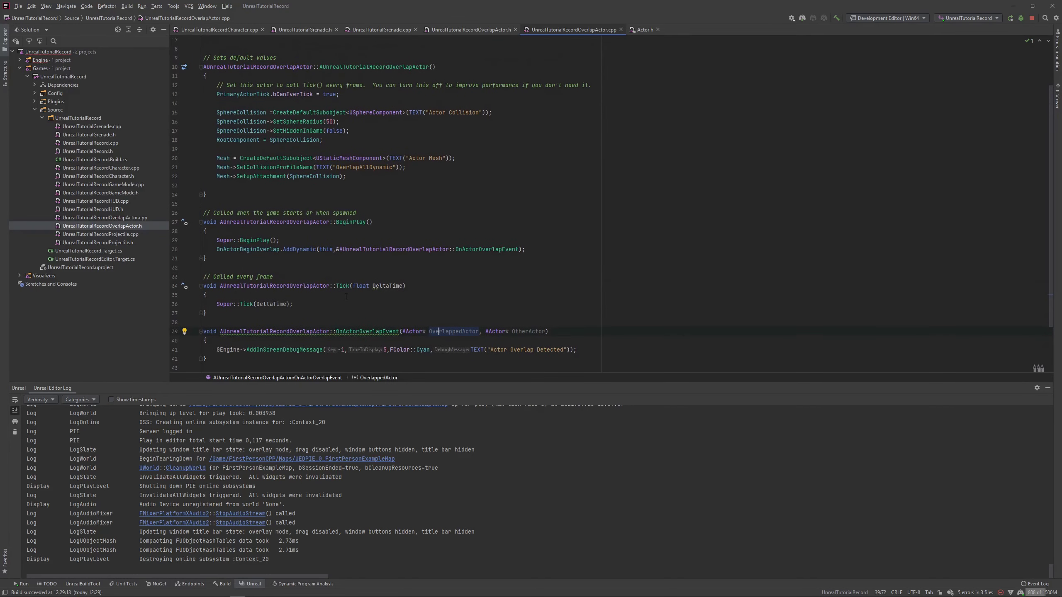
{"action": "scroll", "coordinate": [346, 296], "scroll_direction": "down", "scroll_amount": 1}
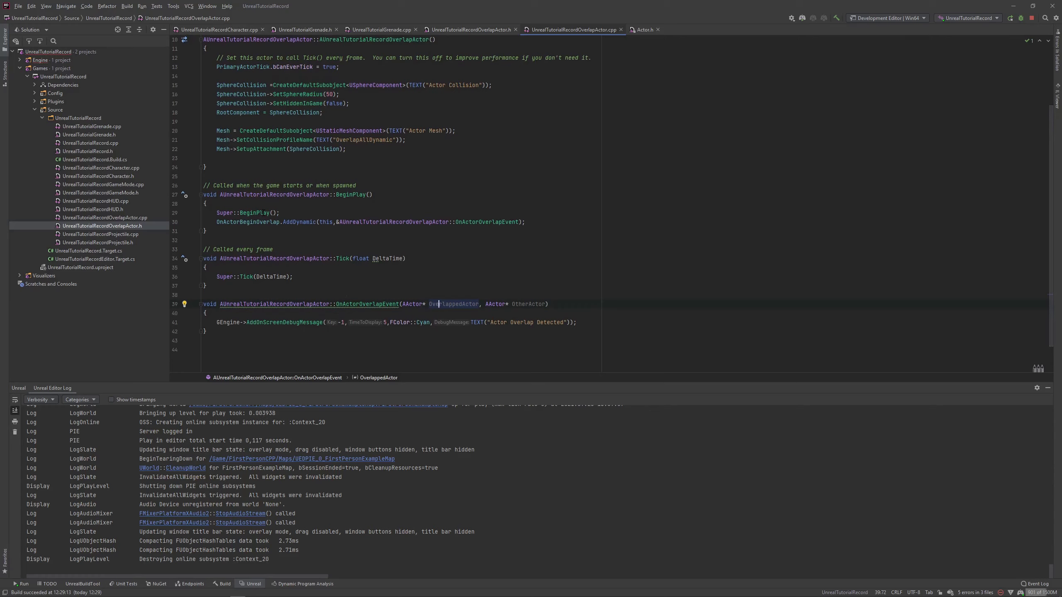
{"action": "key", "text": "alt+Tab"}
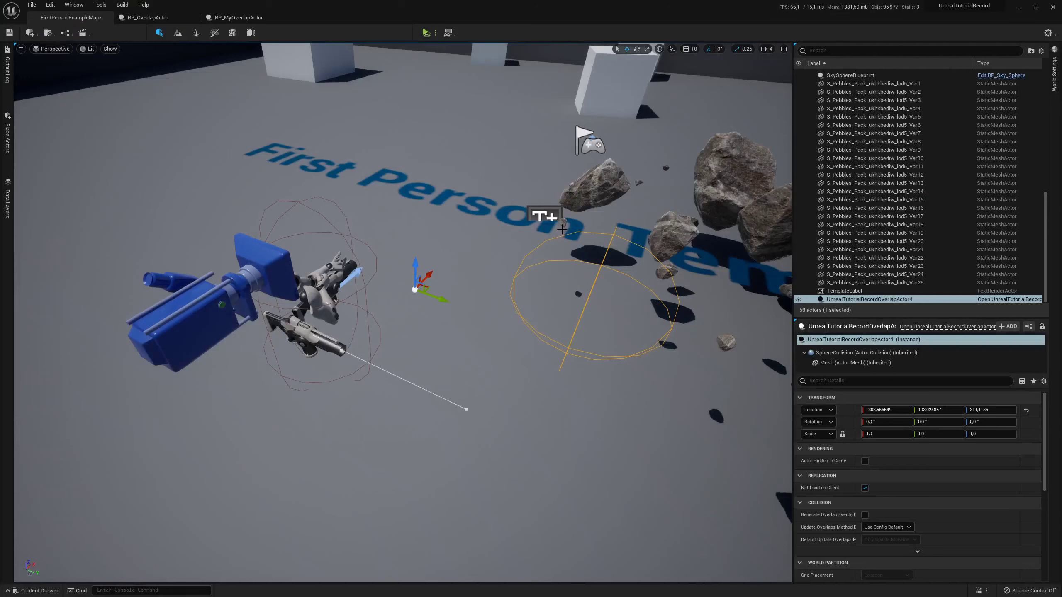
Open BP_OverlapActor's event graph and box-select the BoxOverlapActors and BoxOverlapComponents nodes.
{"action": "left_click", "coordinate": [148, 17]}
{"action": "left_click_drag", "start_coordinate": [261, 123], "coordinate": [436, 304]}
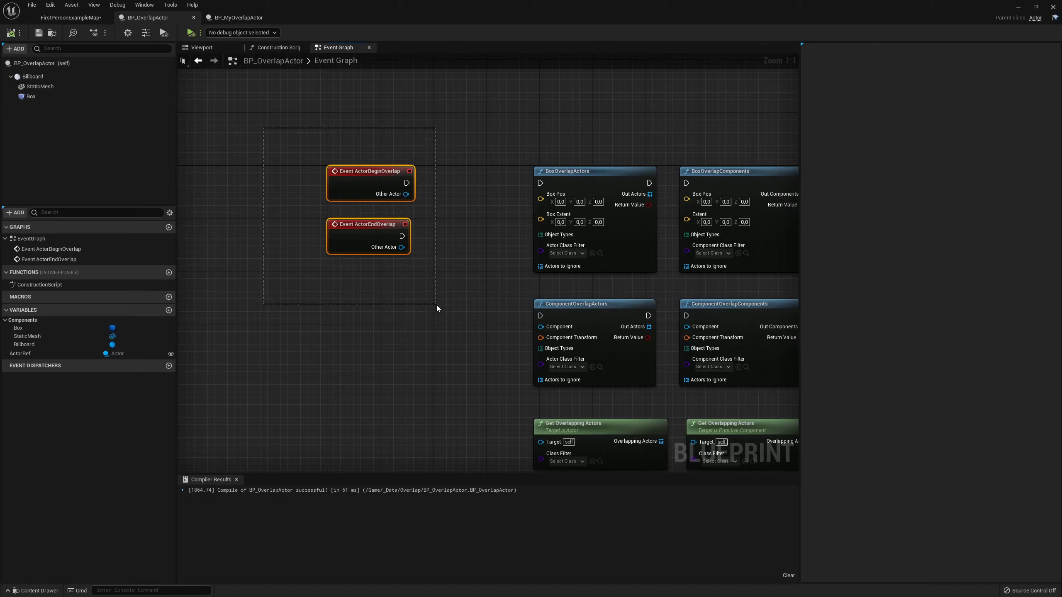
{"action": "scroll", "coordinate": [450, 266], "scroll_direction": "down", "scroll_amount": 1}
{"action": "scroll", "coordinate": [321, 193], "scroll_direction": "down", "scroll_amount": 1}
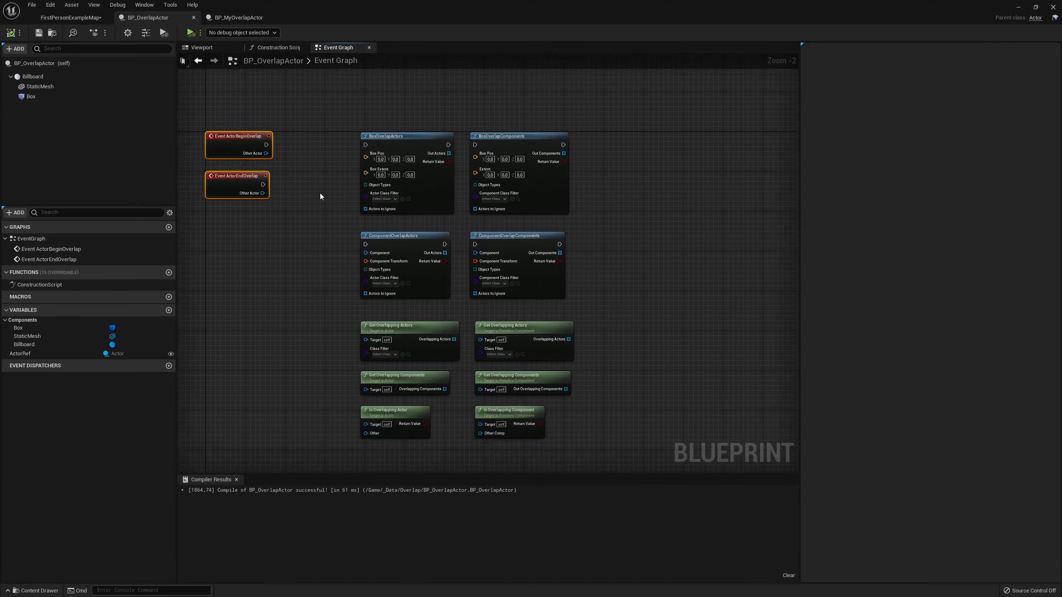
{"action": "scroll", "coordinate": [301, 236], "scroll_direction": "up", "scroll_amount": 1}
{"action": "scroll", "coordinate": [309, 217], "scroll_direction": "up", "scroll_amount": 1}
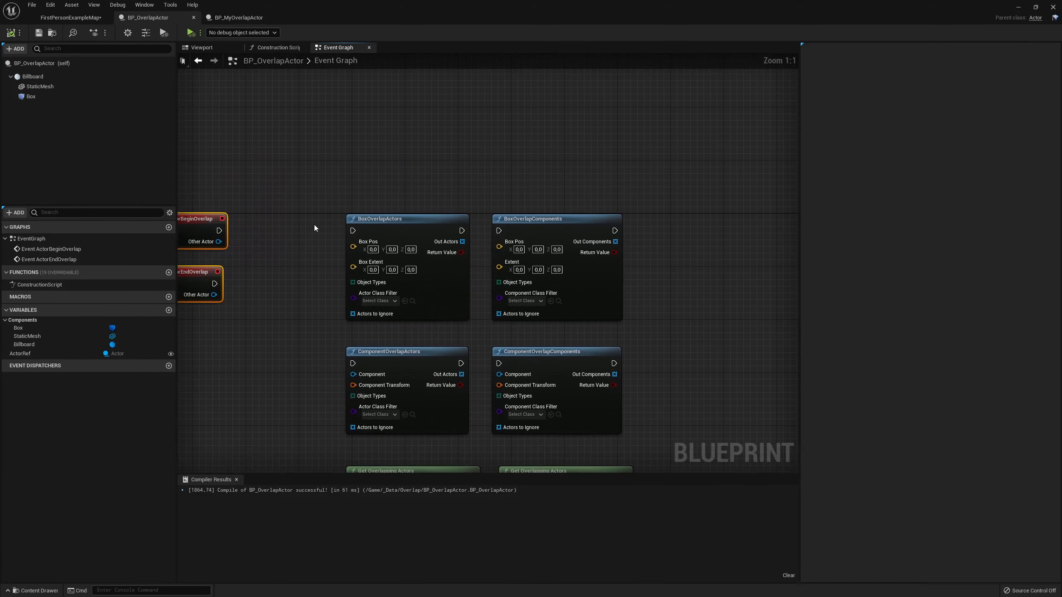
{"action": "left_click_drag", "start_coordinate": [322, 165], "coordinate": [665, 335]}
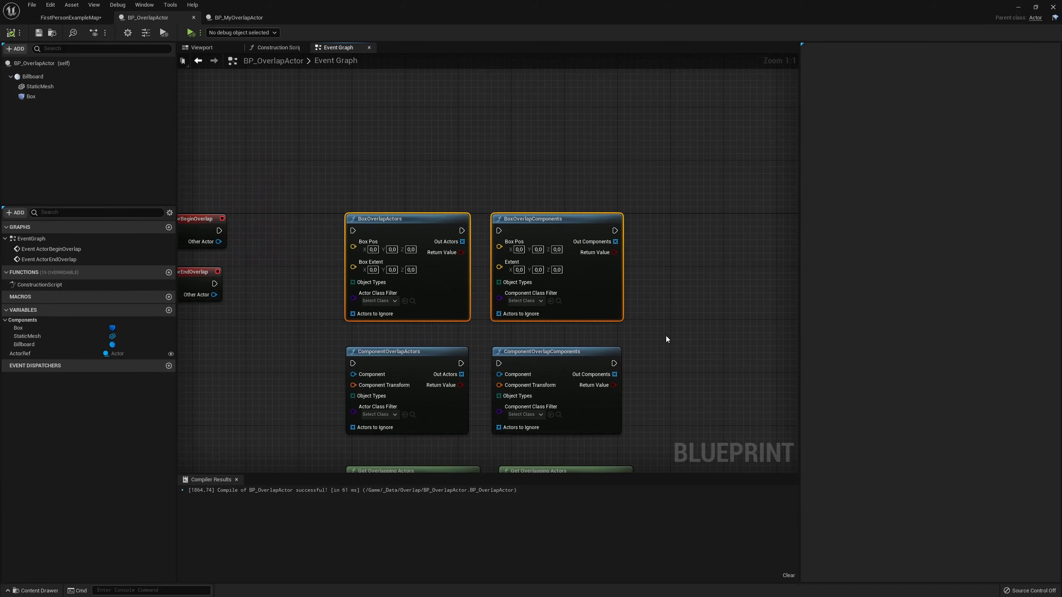
{"action": "right_click_drag", "start_coordinate": [666, 336], "coordinate": [654, 283]}
{"action": "left_click_drag", "start_coordinate": [312, 112], "coordinate": [664, 279]}
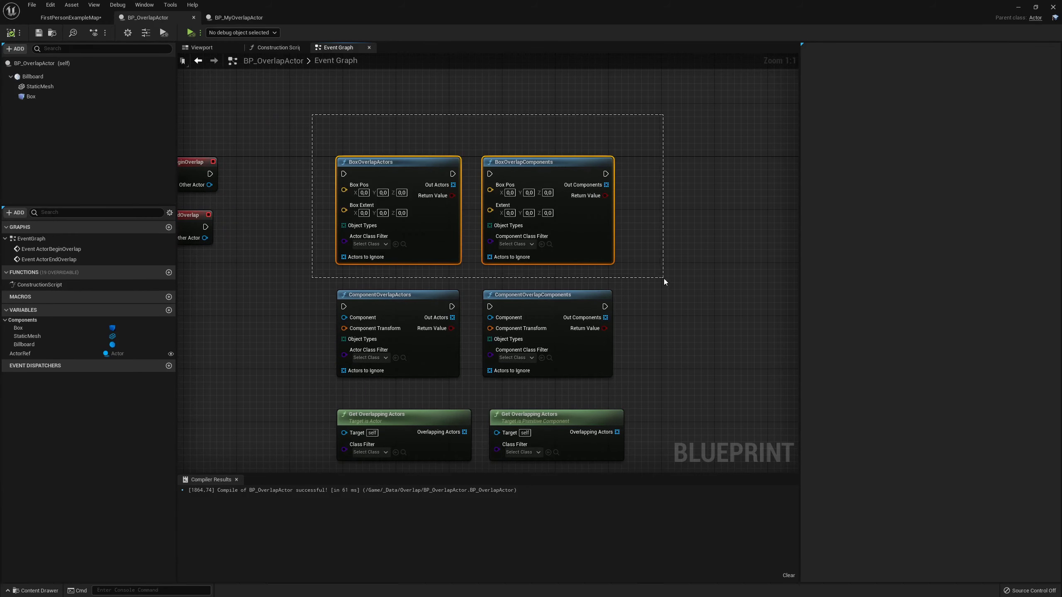
{"action": "right_click_drag", "start_coordinate": [652, 271], "coordinate": [633, 264]}
{"action": "left_click", "coordinate": [632, 263]}
Drag wires from Out Actors and Out Components to preview their available actions.
{"action": "left_click", "coordinate": [351, 156]}
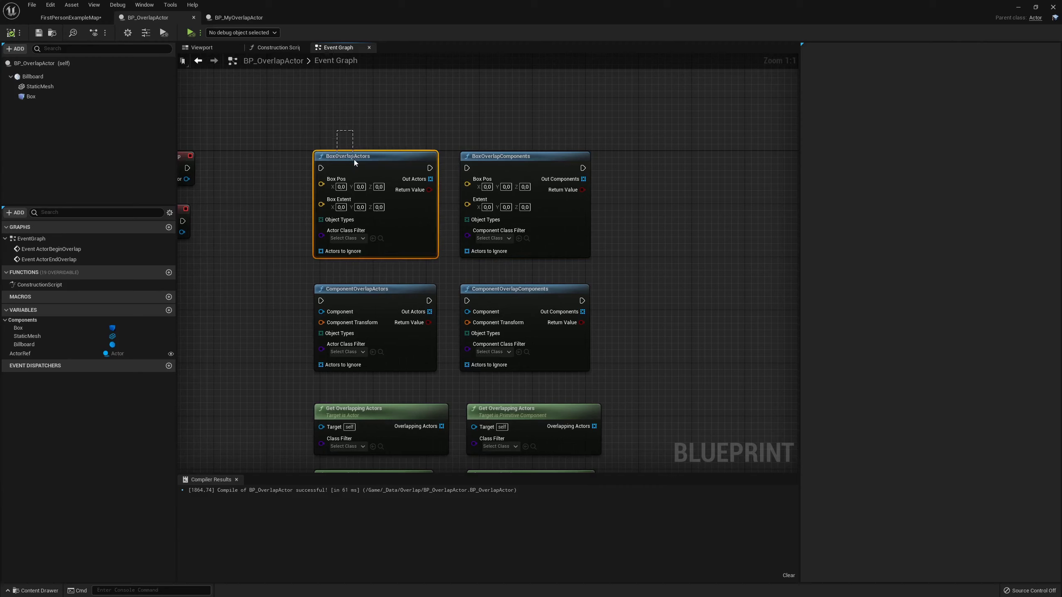
{"action": "left_click", "coordinate": [388, 144]}
{"action": "right_click_drag", "start_coordinate": [652, 181], "coordinate": [613, 192]}
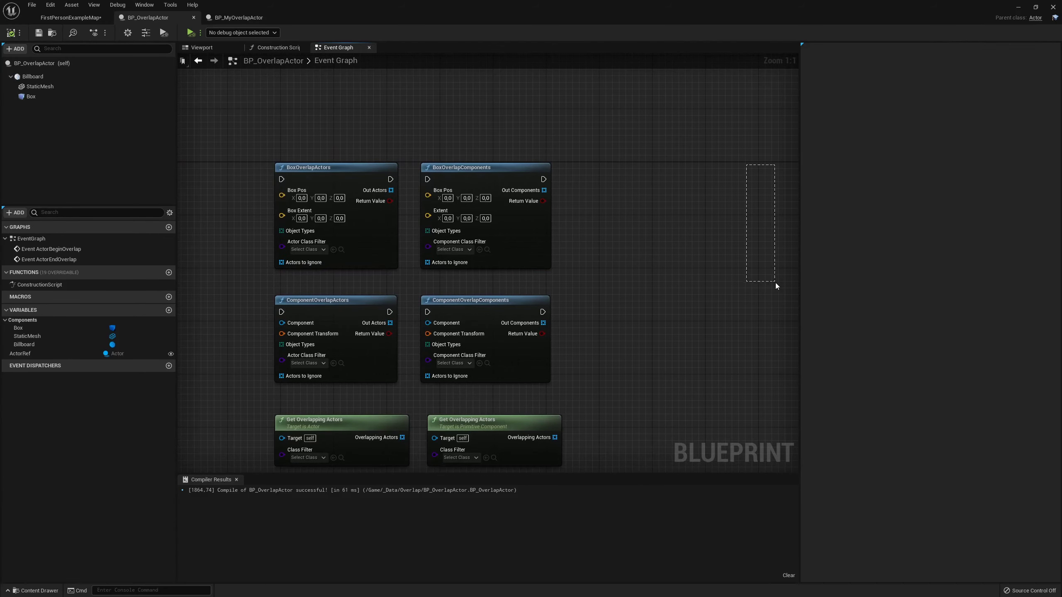
{"action": "left_click_drag", "start_coordinate": [775, 282], "coordinate": [785, 276]}
{"action": "right_click_drag", "start_coordinate": [596, 263], "coordinate": [630, 263]}
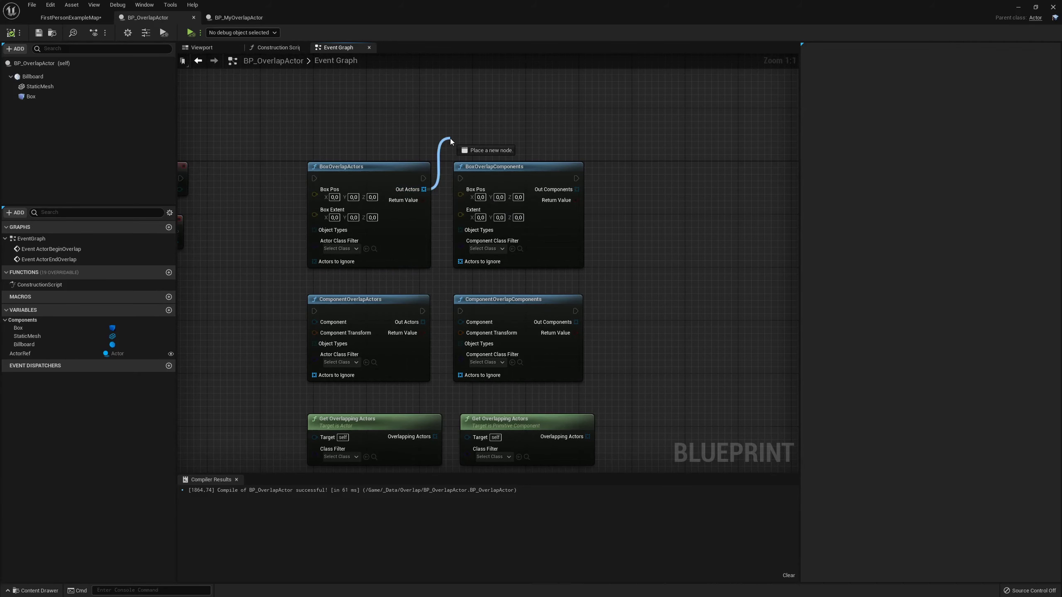
{"action": "left_click_drag", "start_coordinate": [411, 194], "coordinate": [449, 136]}
{"action": "right_click_drag", "start_coordinate": [660, 153], "coordinate": [631, 162]}
{"action": "left_click_drag", "start_coordinate": [524, 203], "coordinate": [546, 150]}
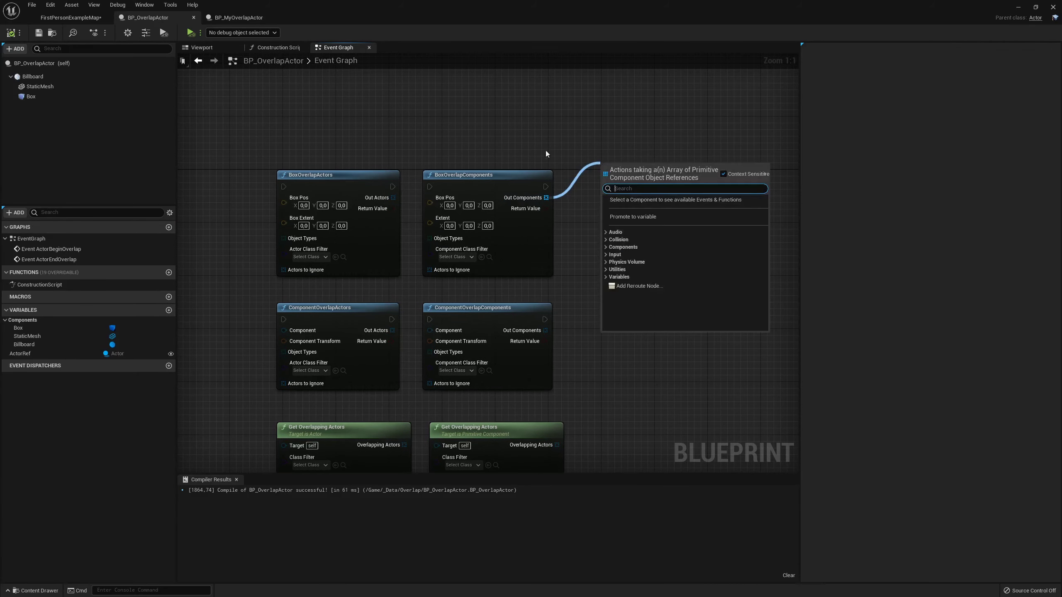
{"action": "right_click_drag", "start_coordinate": [546, 150], "coordinate": [582, 147]}
{"action": "key", "text": "alt+Tab"}
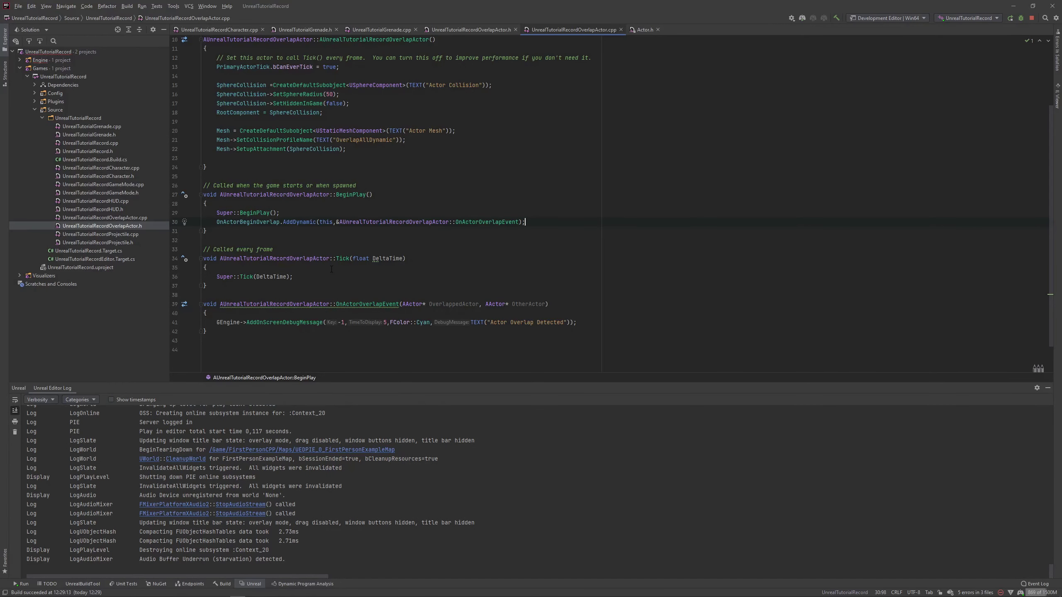
Cut the leftover AddDynamic binding text from line 30 and open a new line in BeginPlay.
{"action": "left_click_drag", "start_coordinate": [535, 222], "coordinate": [463, 222]}
{"action": "left_click_drag", "start_coordinate": [240, 221], "coordinate": [218, 221]}
{"action": "key", "text": "ctrl+x"}
{"action": "scroll", "coordinate": [380, 261], "scroll_direction": "up", "scroll_amount": 1}
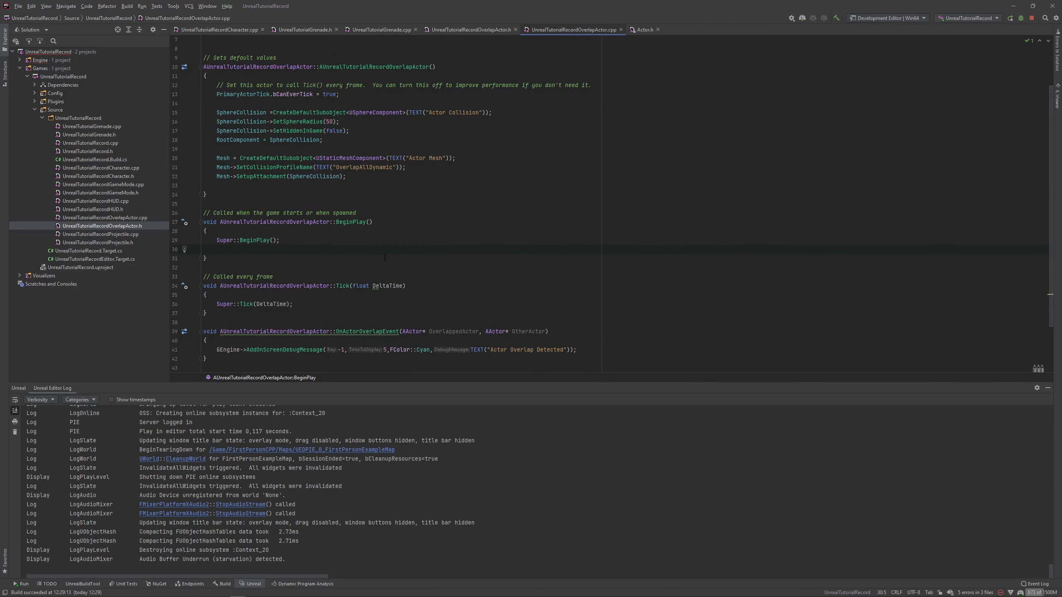
{"action": "key", "text": "Return"}
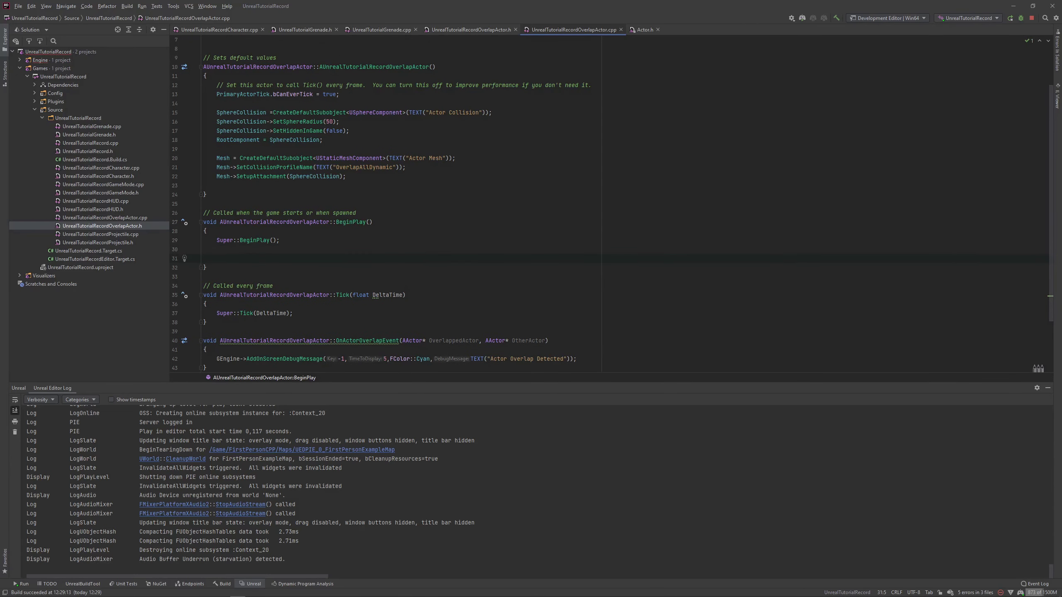
Write a GetWorld()->OverlapMultiByChannel() call in BeginPlay using code completion.
{"action": "type", "text": "GetWor"}
{"action": "key", "text": "Return"}
{"action": "type", "text": "->Get"}
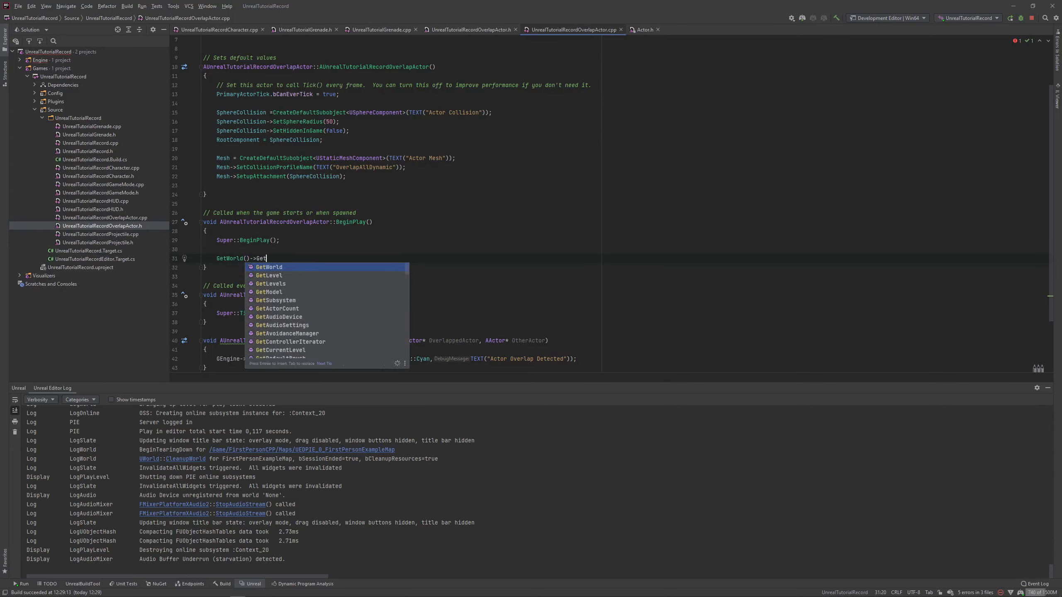
{"action": "key", "text": "BackSpace"}
{"action": "key", "text": "BackSpace"}
{"action": "key", "text": "BackSpace"}
{"action": "type", "text": "Overl"}
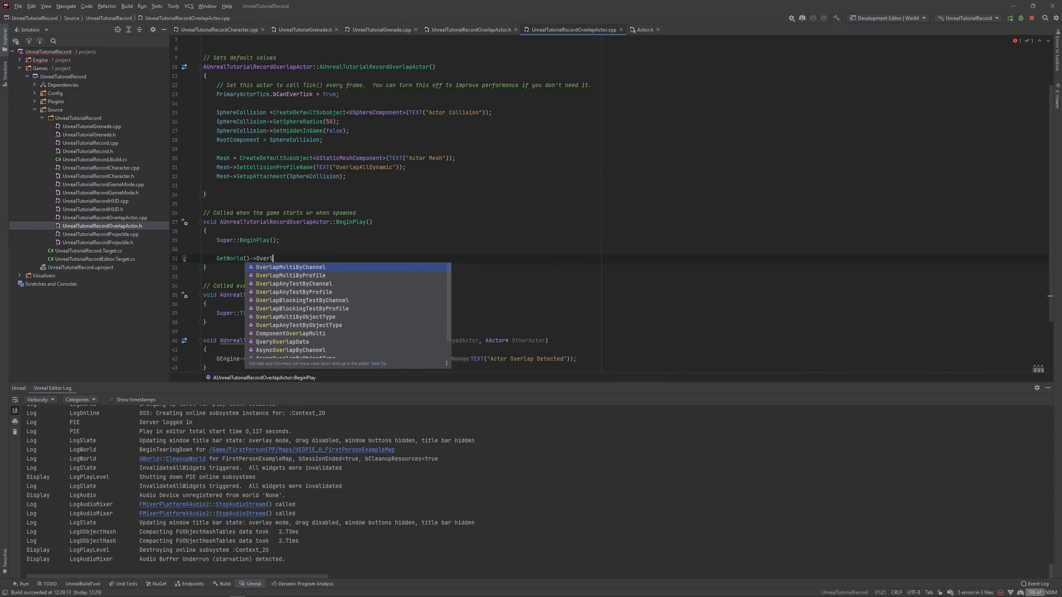
{"action": "key", "text": "Down"}
{"action": "key", "text": "Down"}
{"action": "key", "text": "Up"}
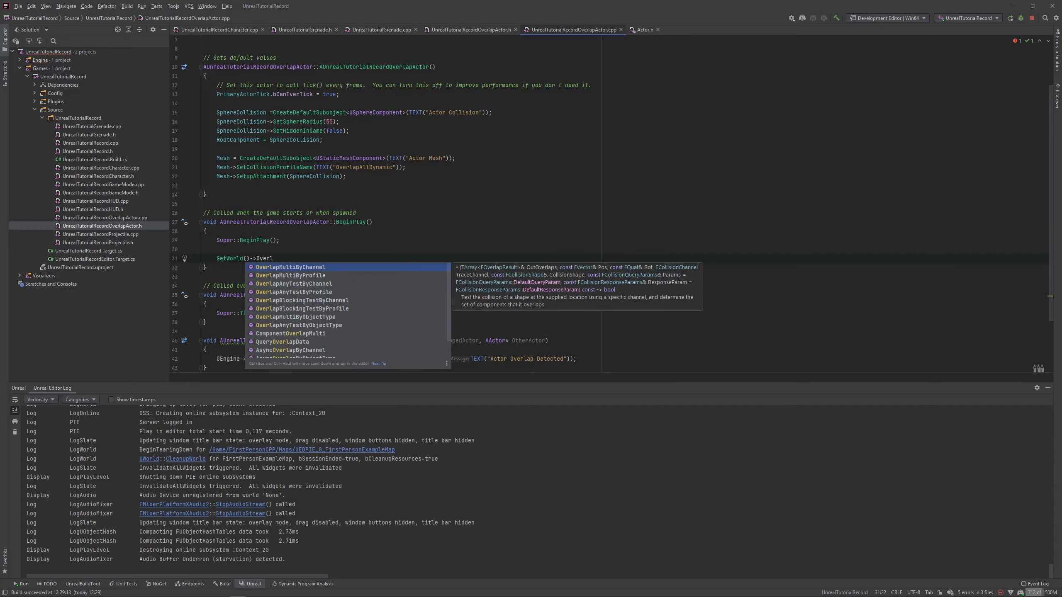
{"action": "key", "text": "Return"}
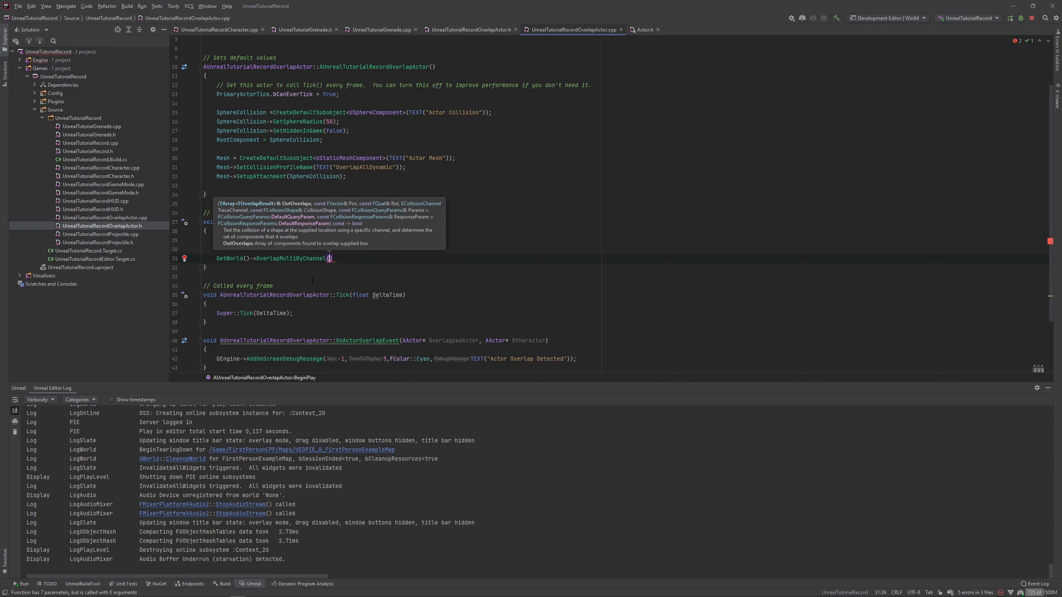
{"action": "key", "text": "Escape"}
Declare TArray<FOverlapResult> OverlapResults; on a new line above the overlap call.
{"action": "key", "text": "ctrl+alt+Return"}
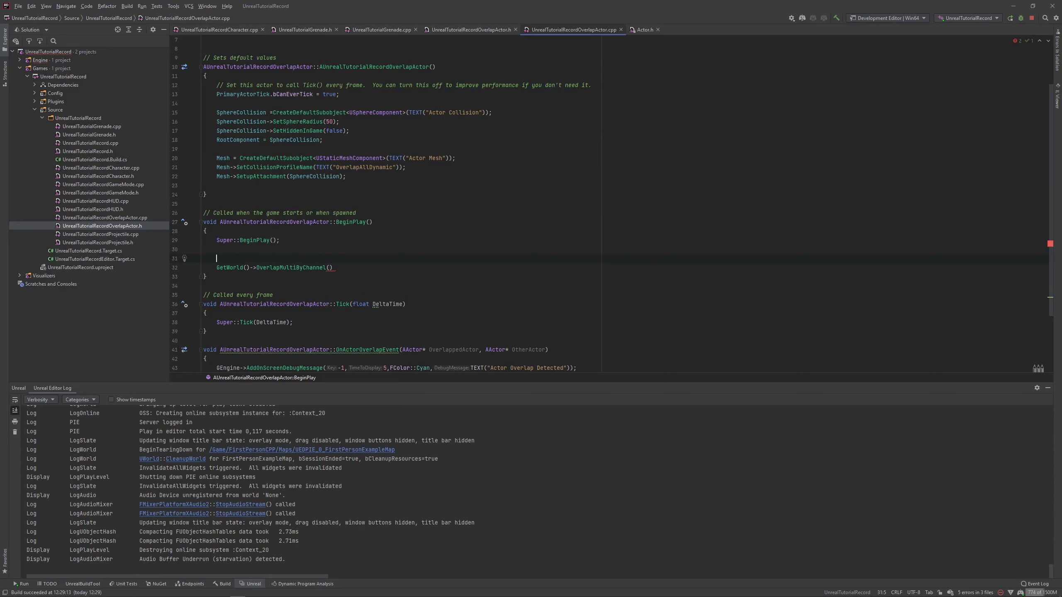
{"action": "type", "text": "FOver"}
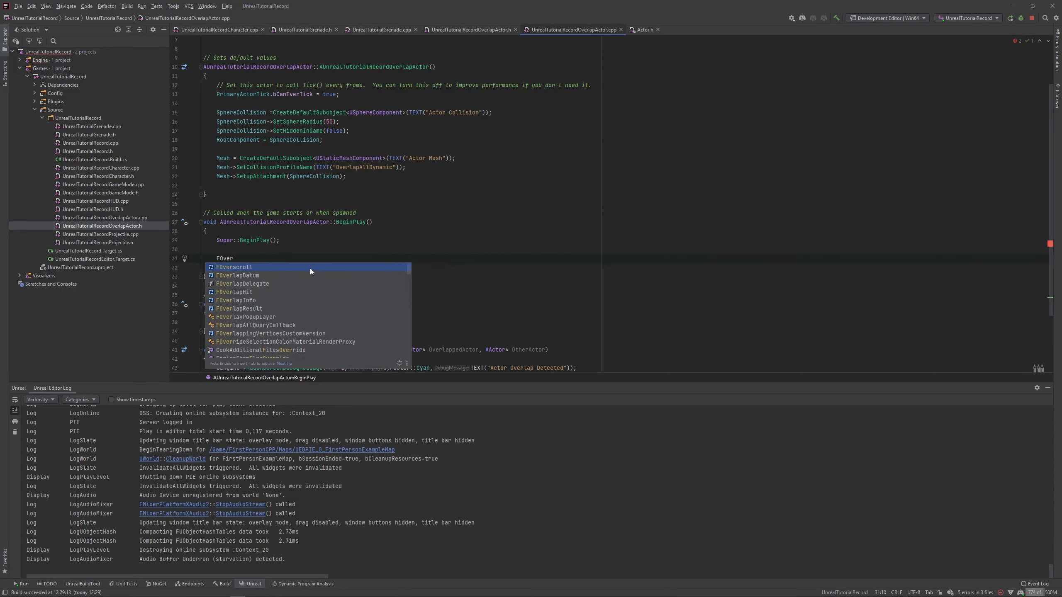
{"action": "type", "text": "lapRe"}
{"action": "key", "text": "Return"}
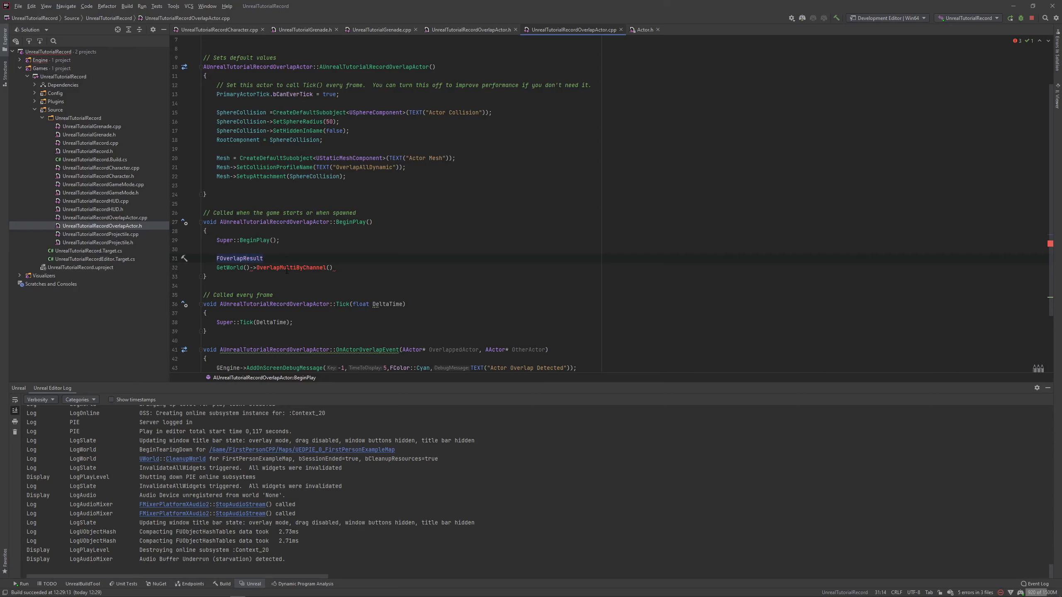
{"action": "left_click", "coordinate": [204, 285]}
{"action": "type", "text": "//"}
{"action": "mouse_move", "coordinate": [295, 267]}
{"action": "key", "text": "BackSpace"}
{"action": "key", "text": "BackSpace"}
{"action": "type", "text": "T"}
{"action": "type", "text": "Array<"}
{"action": "key", "text": "Delete"}
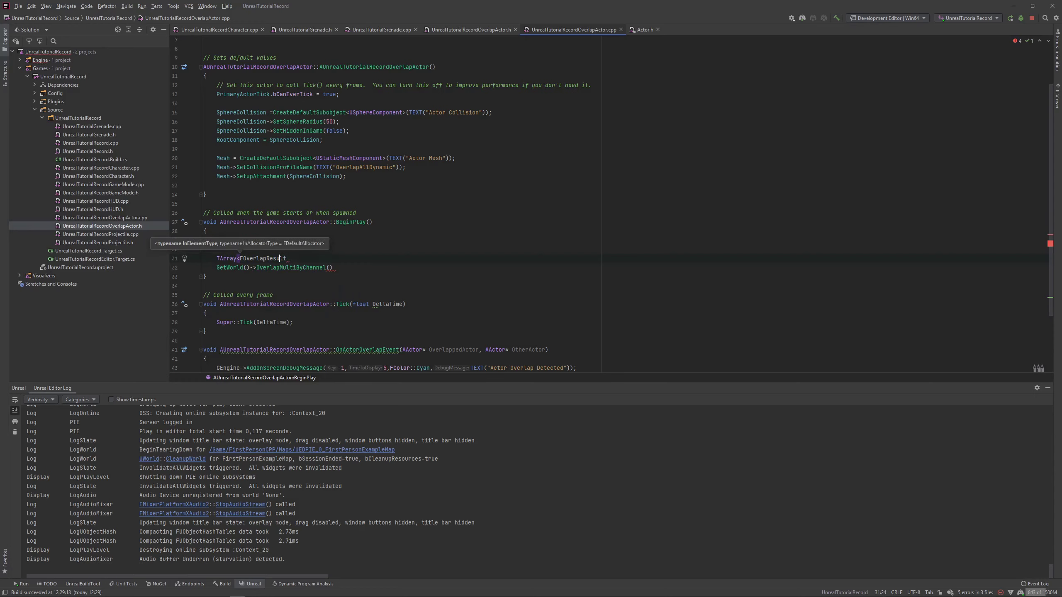
{"action": "key", "text": "End"}
{"action": "type", "text": "> "}
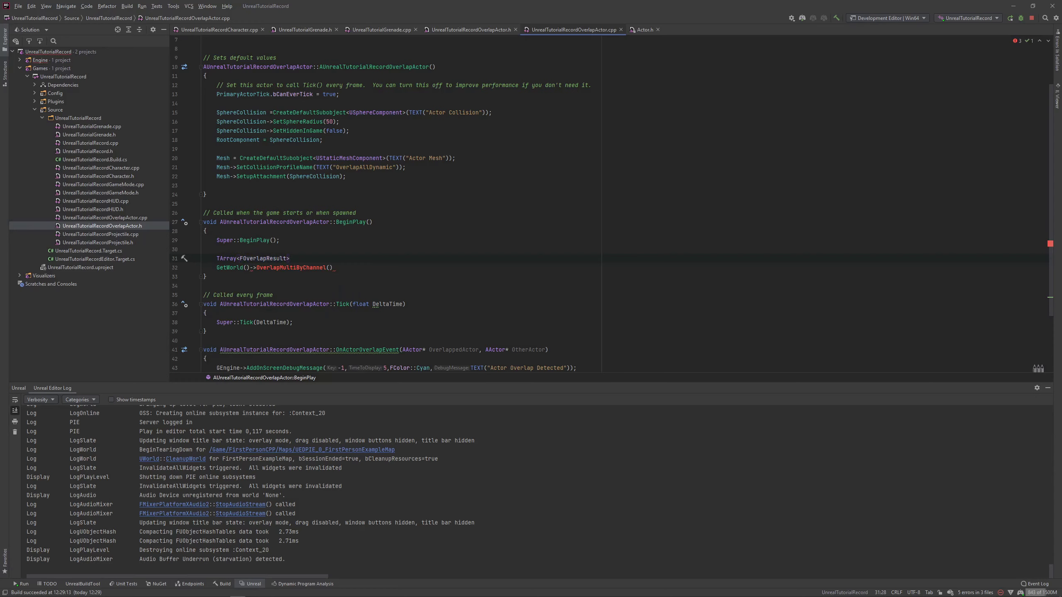
{"action": "type", "text": "OverlapResults"}
{"action": "type", "text": ";"}
{"action": "key", "text": "Return"}
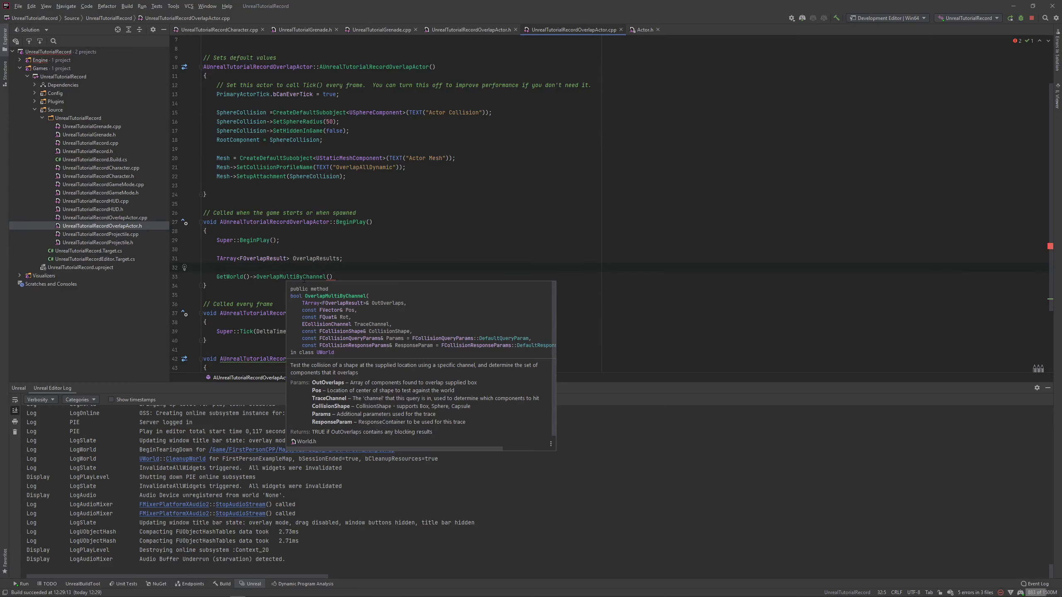
Pass OverlapResults and GetActorLocation() as the first arguments of OverlapMultiByChannel.
{"action": "left_click", "coordinate": [351, 277]}
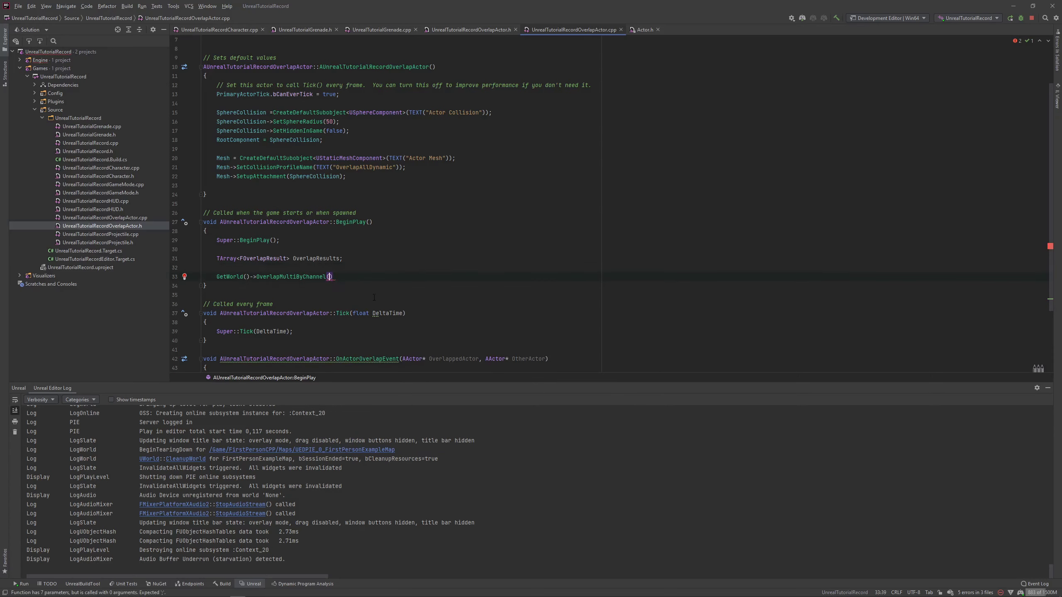
{"action": "type", "text": "Ov"}
{"action": "key", "text": "Return"}
{"action": "type", "text": ","}
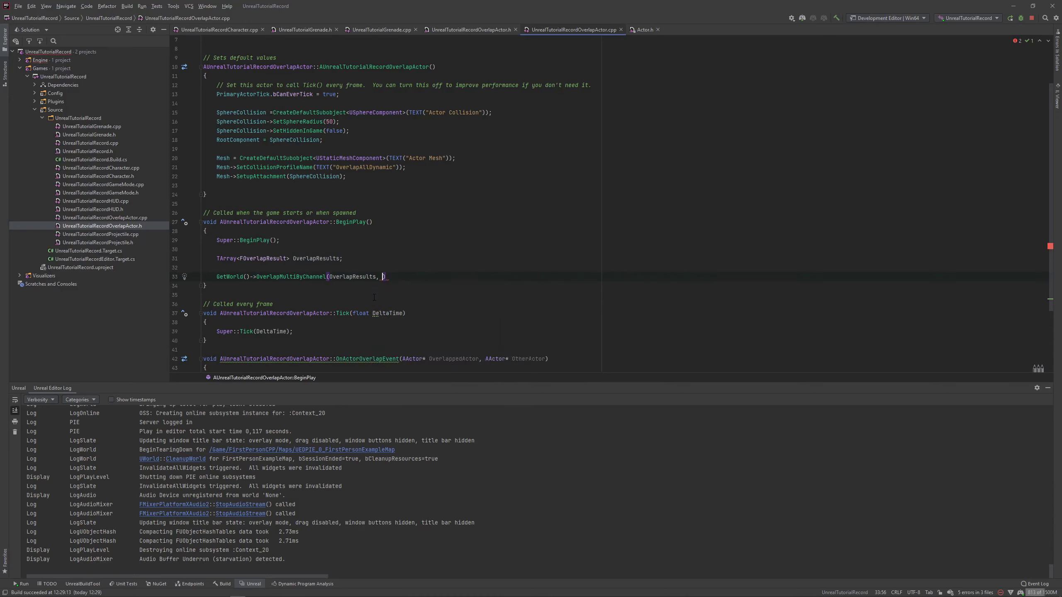
{"action": "type", "text": " Getac"}
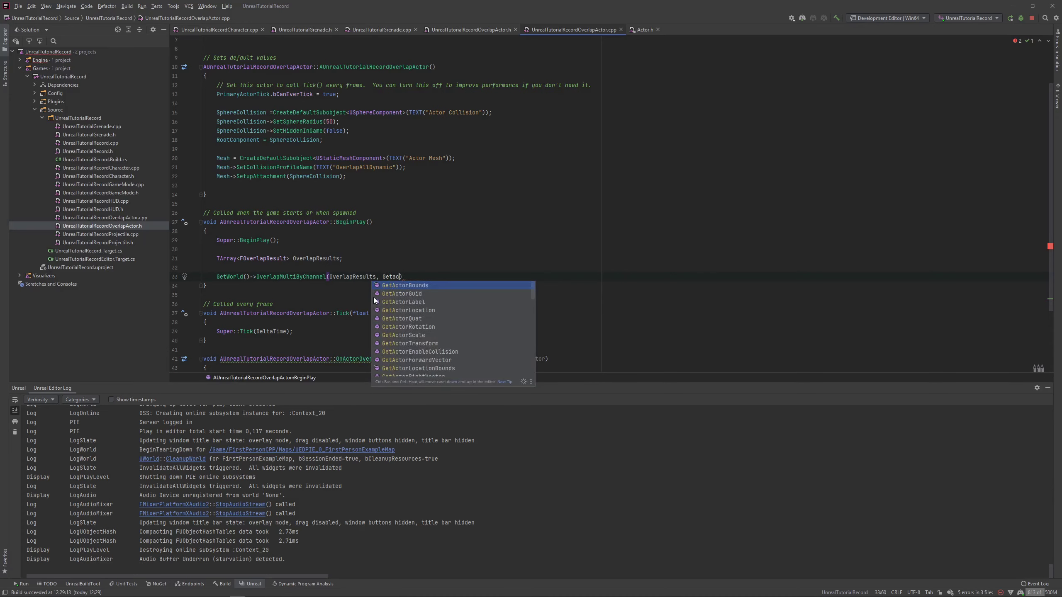
{"action": "type", "text": "loc"}
{"action": "key", "text": "Return"}
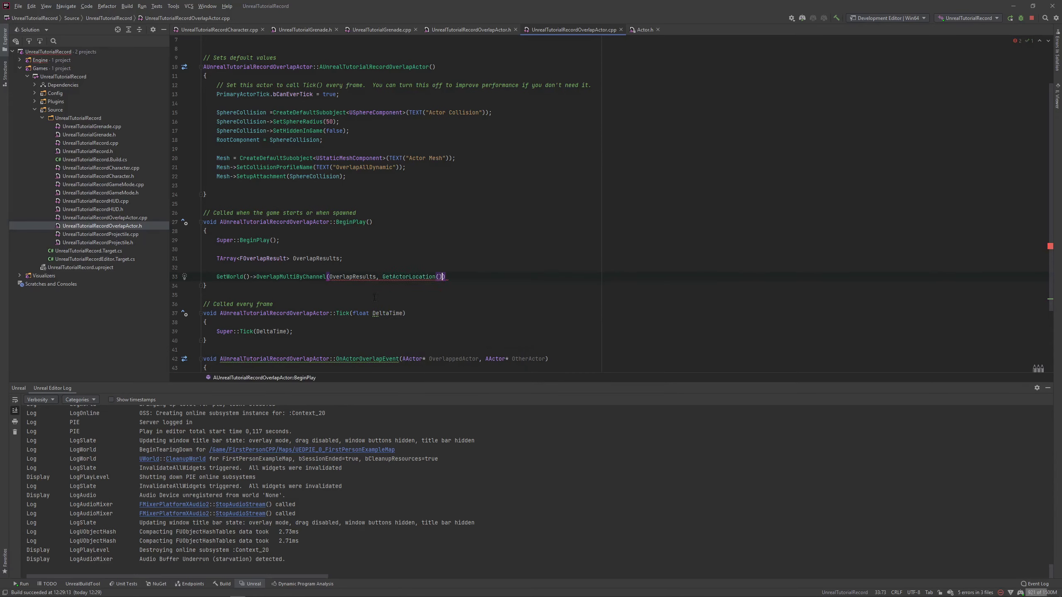
{"action": "type", "text": ","}
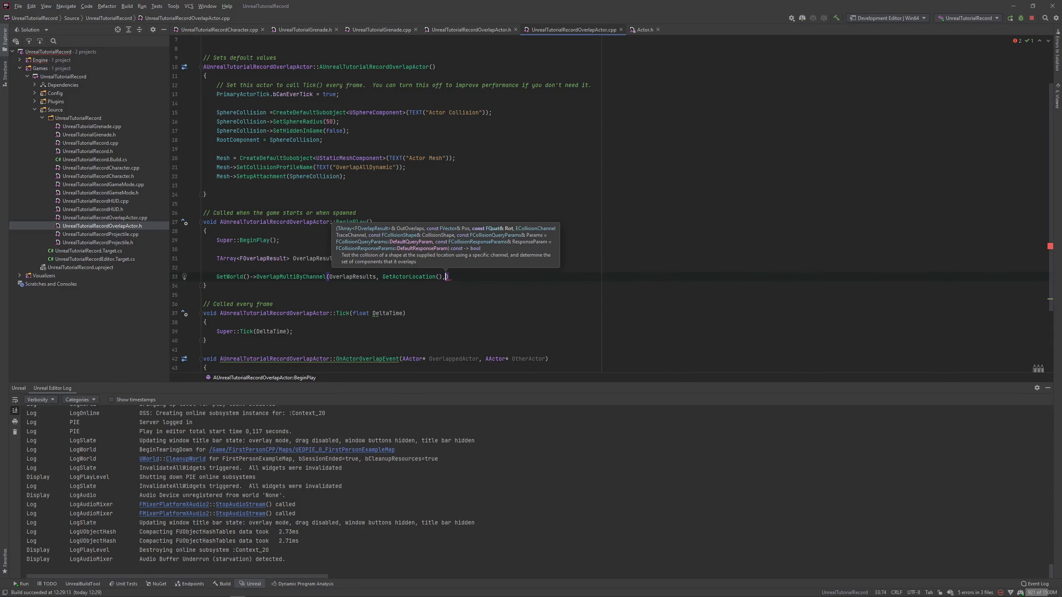
Remove the OverlapResults declaration and overlap query lines from BeginPlay.
{"action": "scroll", "coordinate": [217, 204], "scroll_direction": "down", "scroll_amount": 2}
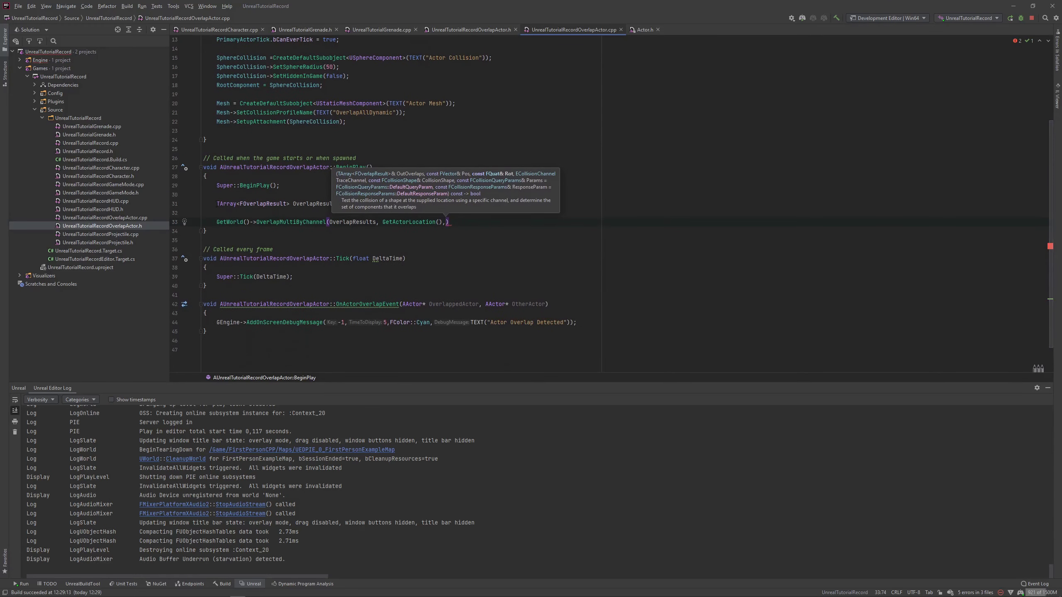
{"action": "left_click_drag", "start_coordinate": [216, 203], "coordinate": [456, 221]}
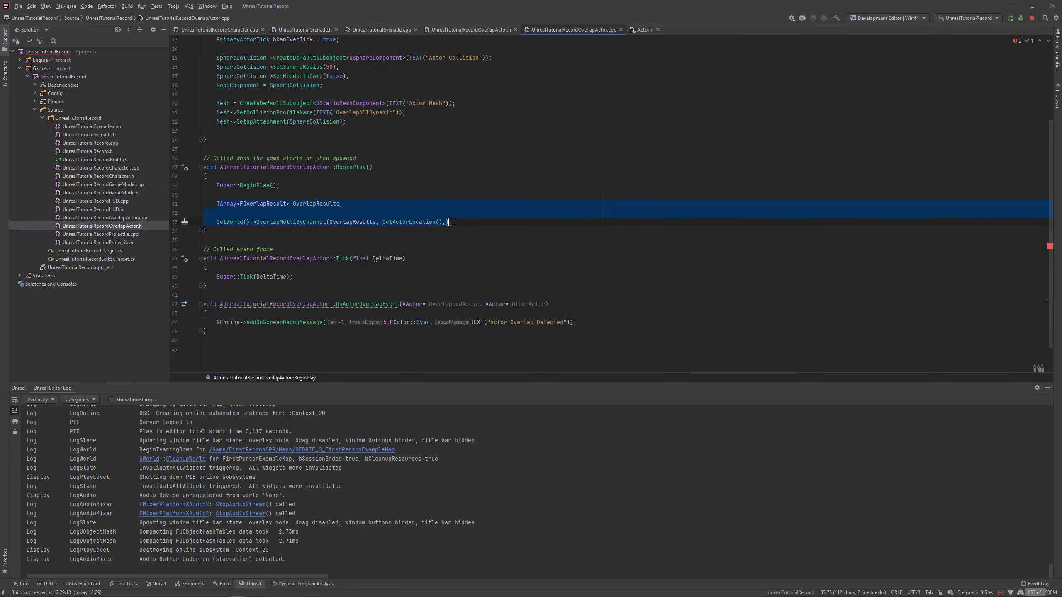
{"action": "key", "text": "BackSpace"}
Paste the overlap lines below Super::Tick and delete BeginPlay's leftover blank lines.
{"action": "left_click", "coordinate": [293, 259]}
{"action": "key", "text": "Return"}
{"action": "key", "text": "ctrl+v"}
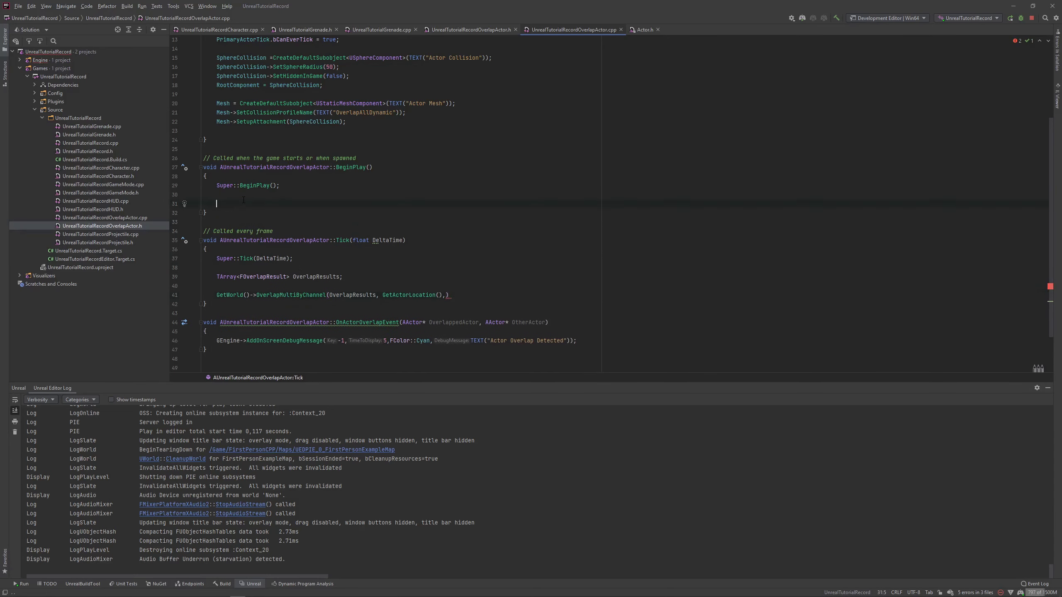
{"action": "key", "text": "BackSpace"}
{"action": "key", "text": "BackSpace"}
{"action": "left_click", "coordinate": [330, 268]}
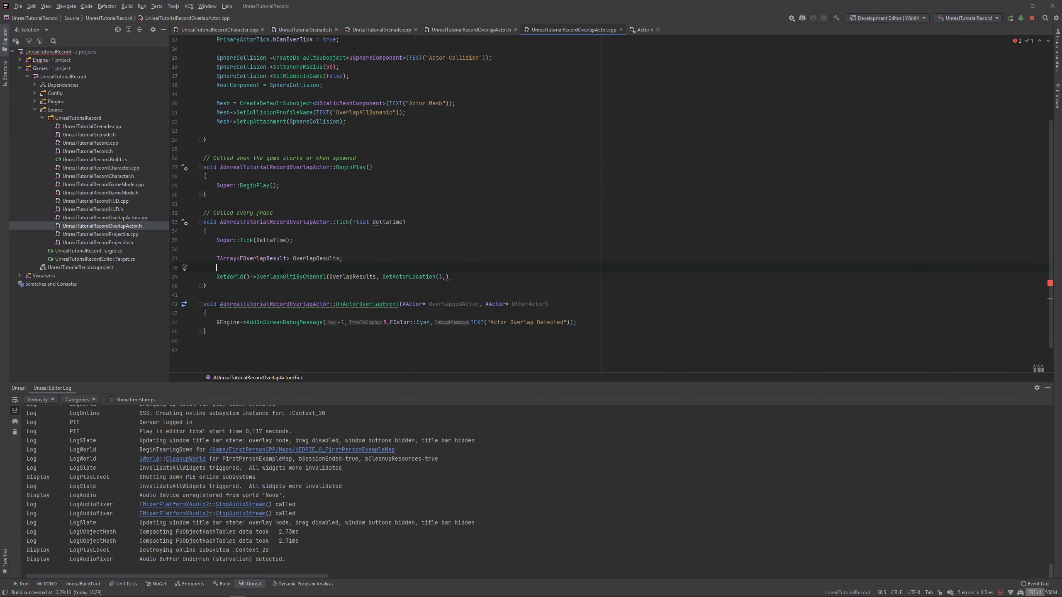
Add GetActorQuat() as the rotation argument after GetActorLocation().
{"action": "left_click", "coordinate": [477, 276]}
{"action": "type", "text": "GetActo"}
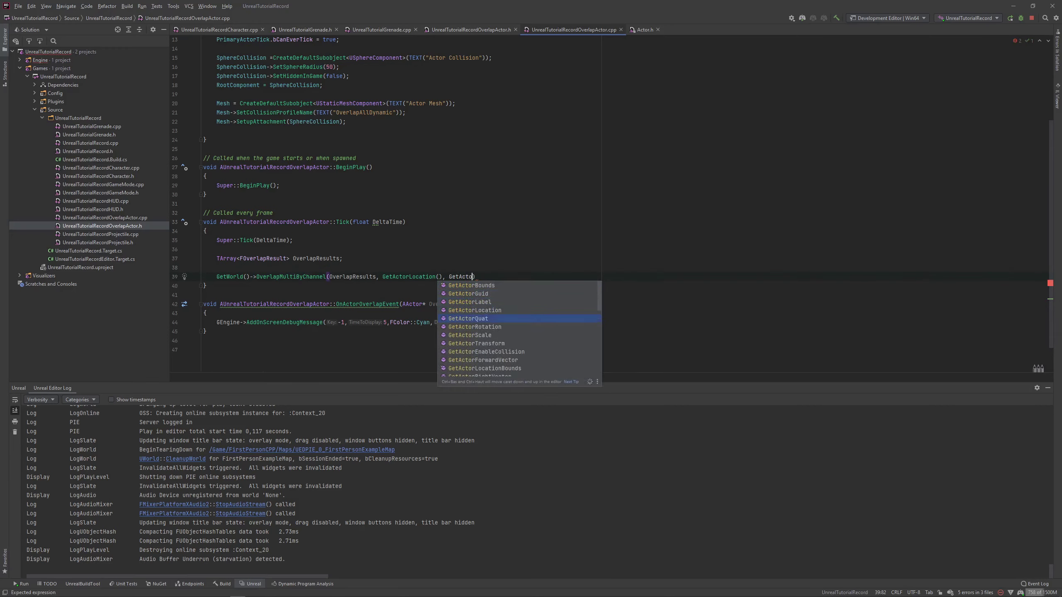
{"action": "key", "text": "Return"}
{"action": "type", "text": ", ECC)"}
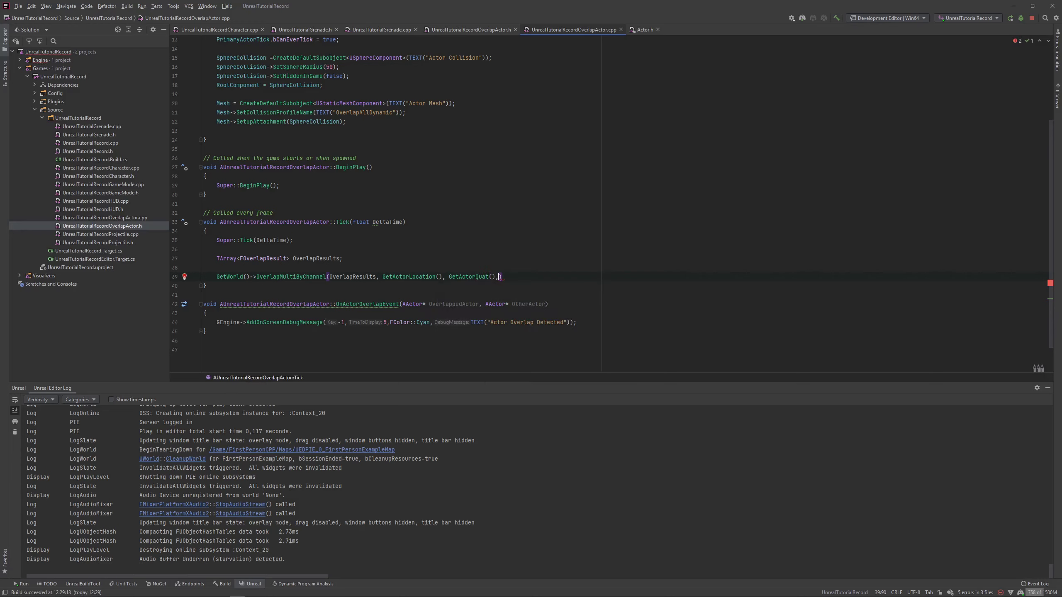
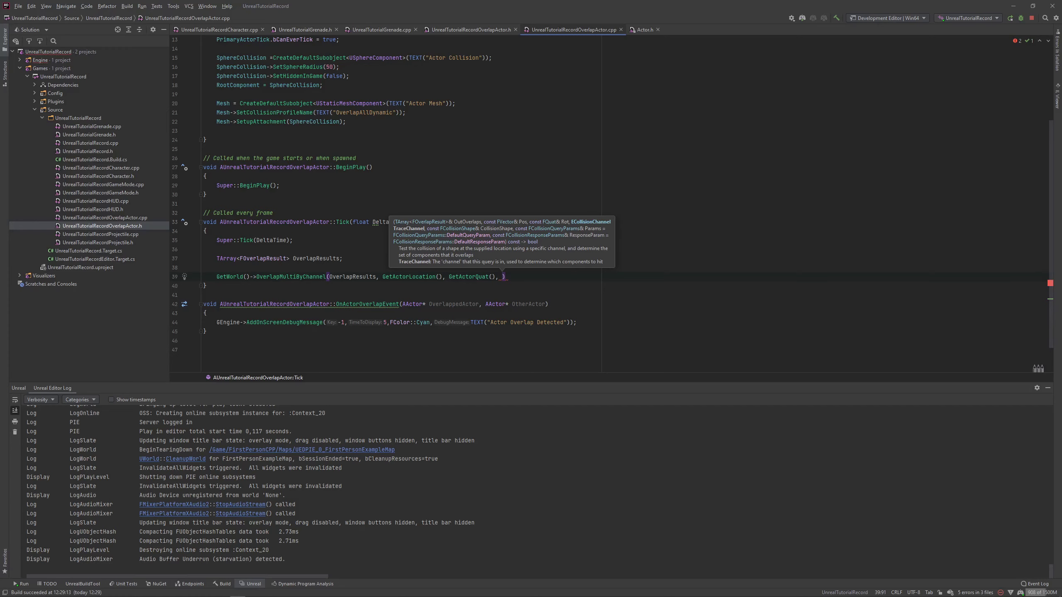
Pass ECC_Visibility as the OverlapMultiByChannel collision channel.
{"action": "type", "text": "E"}
{"action": "type", "text": "CC"}
{"action": "key", "text": "Down"}
{"action": "key", "text": "Down"}
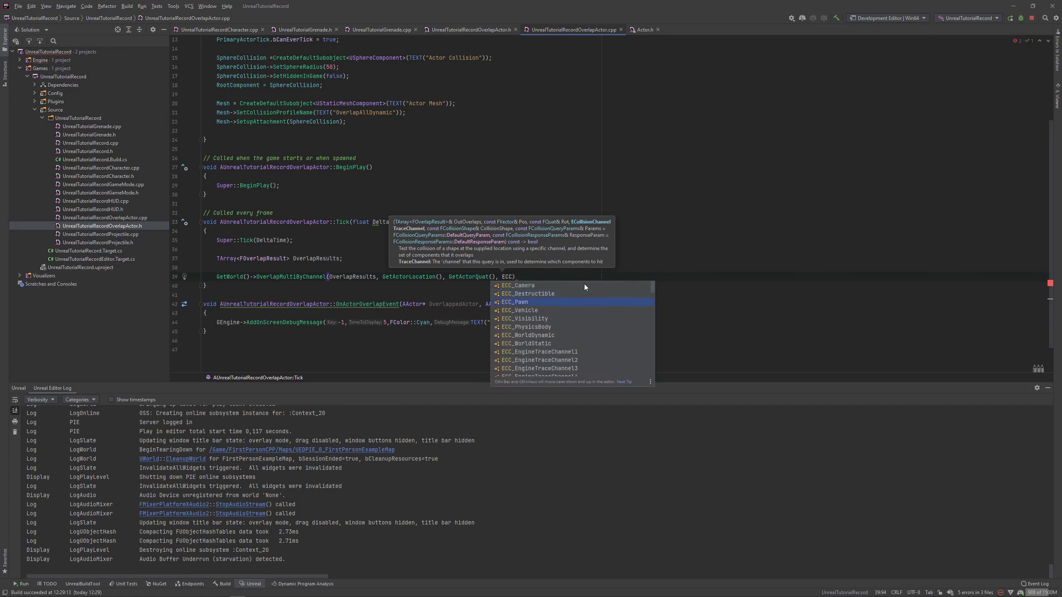
{"action": "key", "text": "Return"}
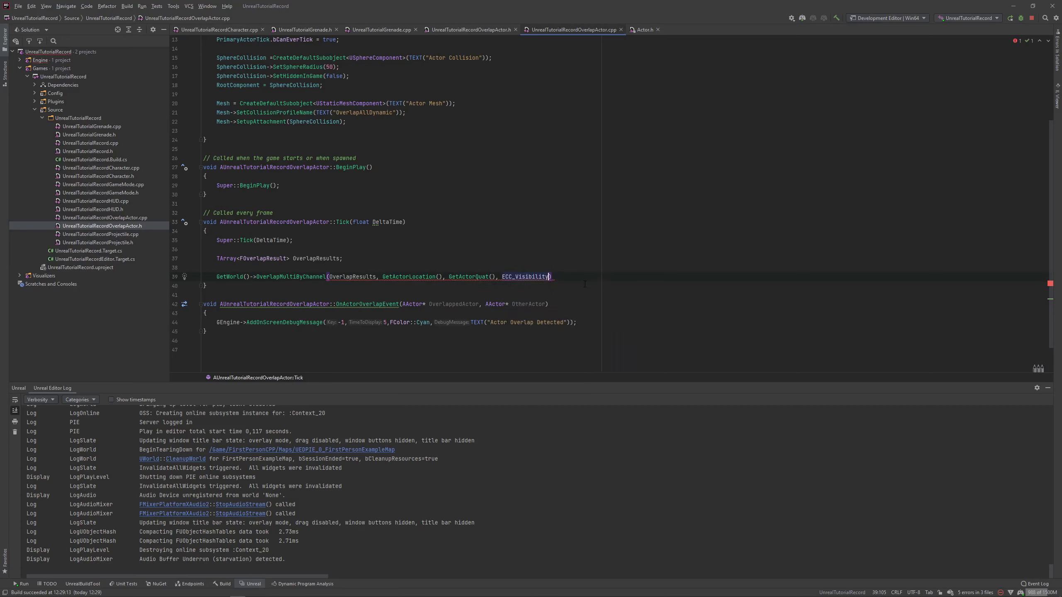
Add FCollisionShape::MakeSphere(50) as the shape, dropping the stray comma and ending with a semicolon.
{"action": "type", "text": ","}
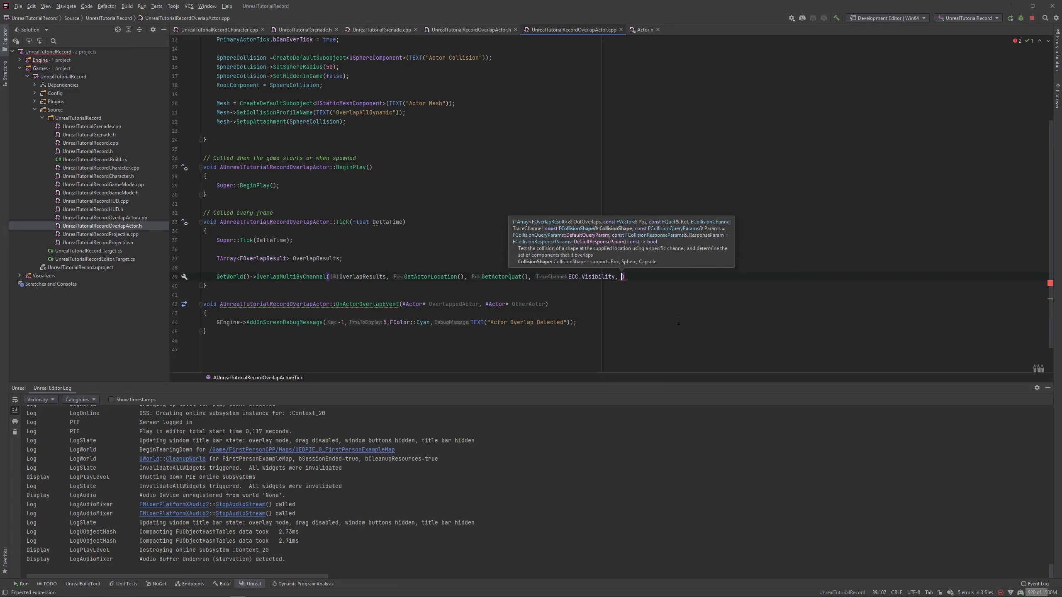
{"action": "type", "text": " FCo"}
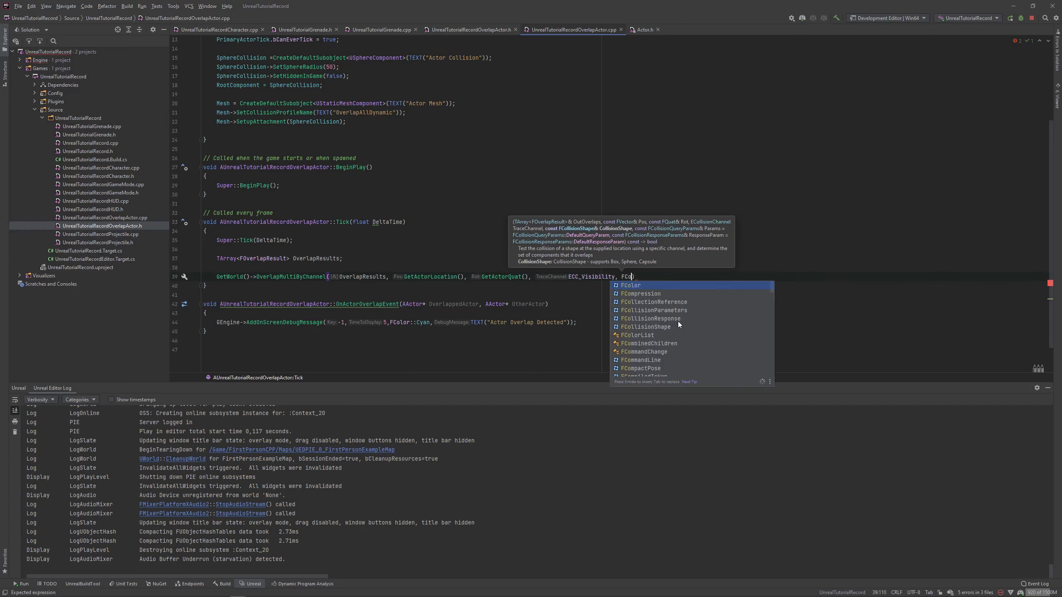
{"action": "type", "text": "l"}
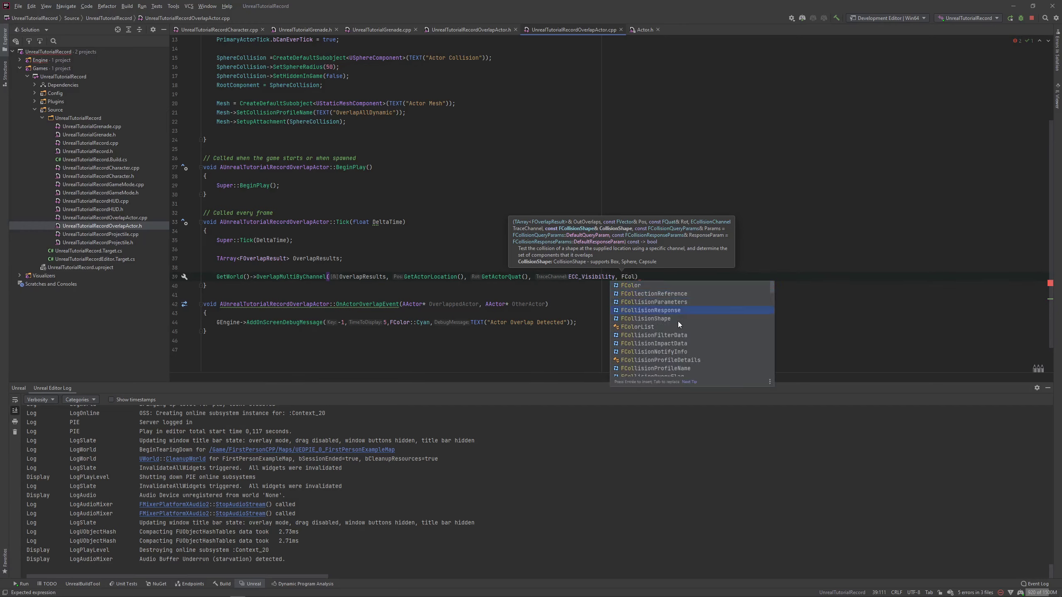
{"action": "left_click", "coordinate": [678, 321]}
{"action": "type", "text": "::"}
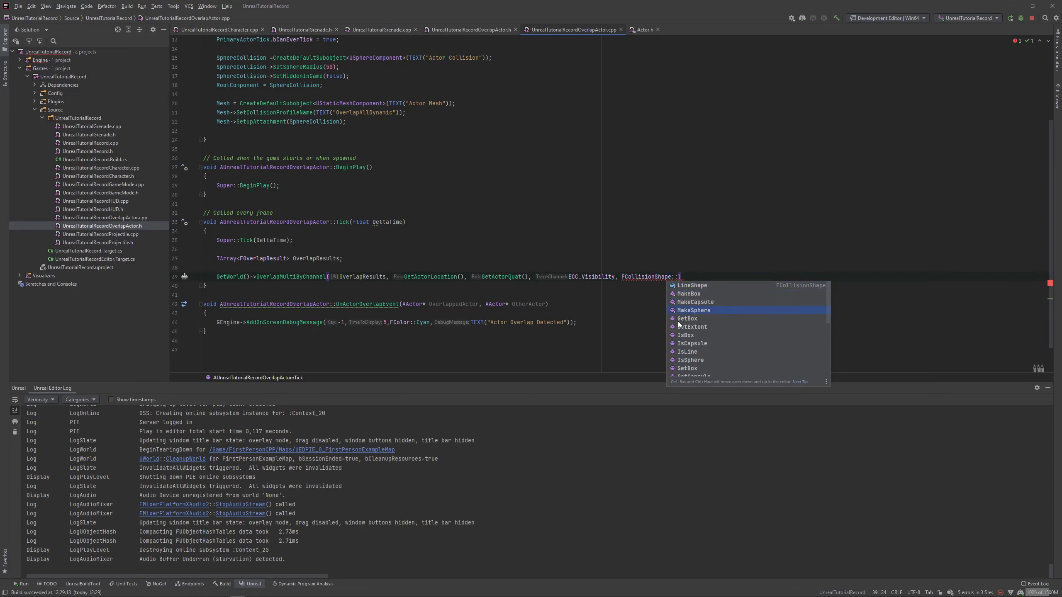
{"action": "key", "text": "Up"}
{"action": "key", "text": "Return"}
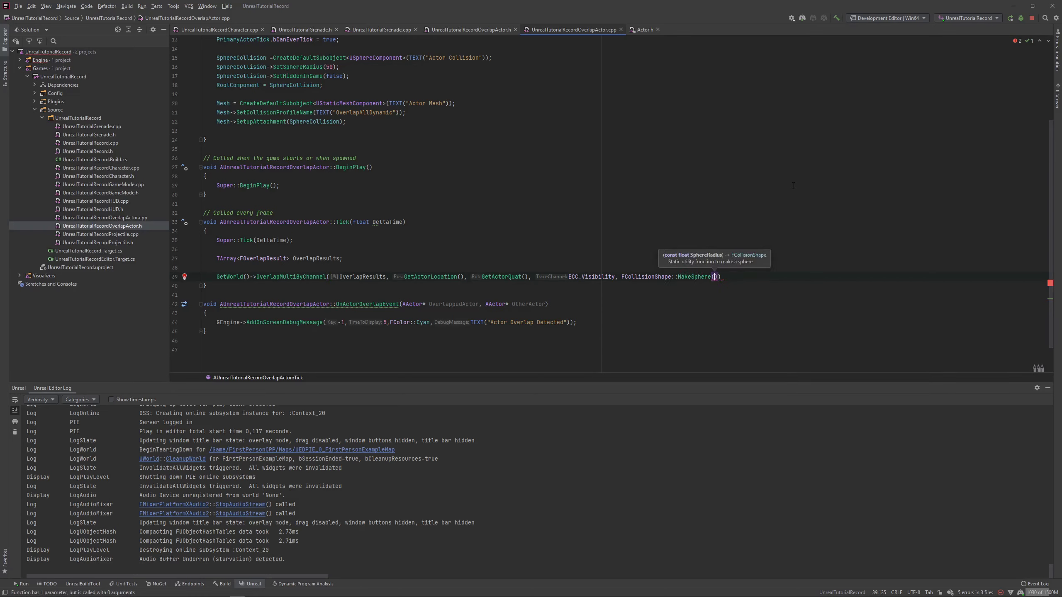
{"action": "type", "text": "50"}
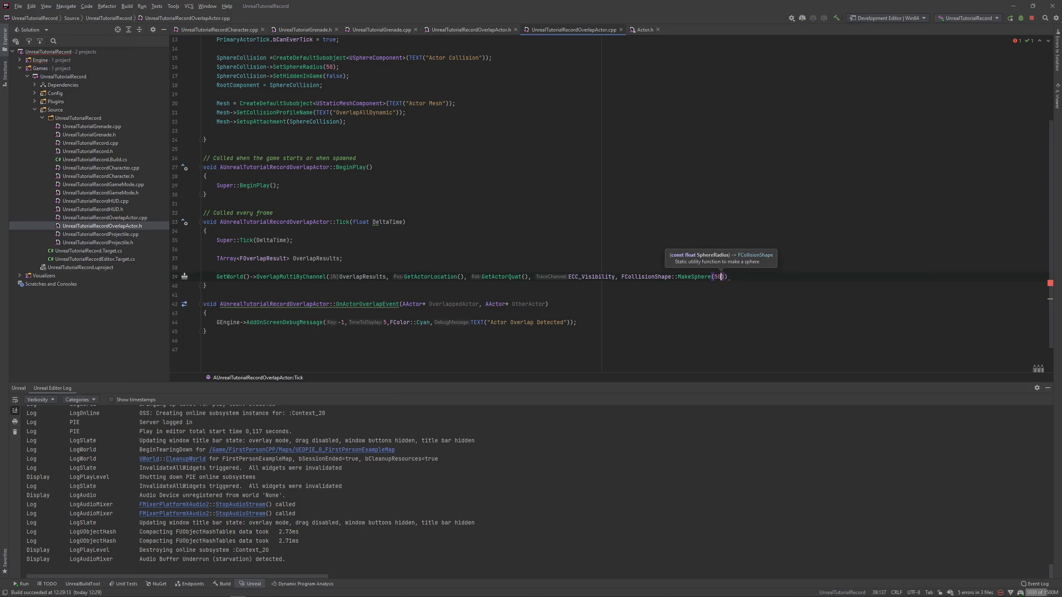
{"action": "type", "text": "),"}
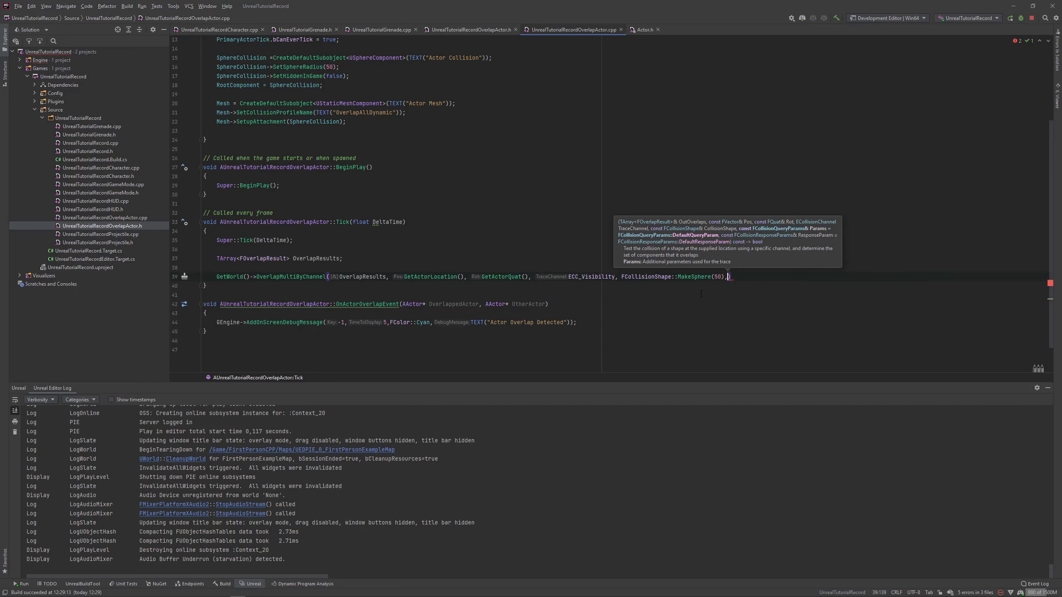
{"action": "key", "text": "Escape"}
{"action": "key", "text": "BackSpace"}
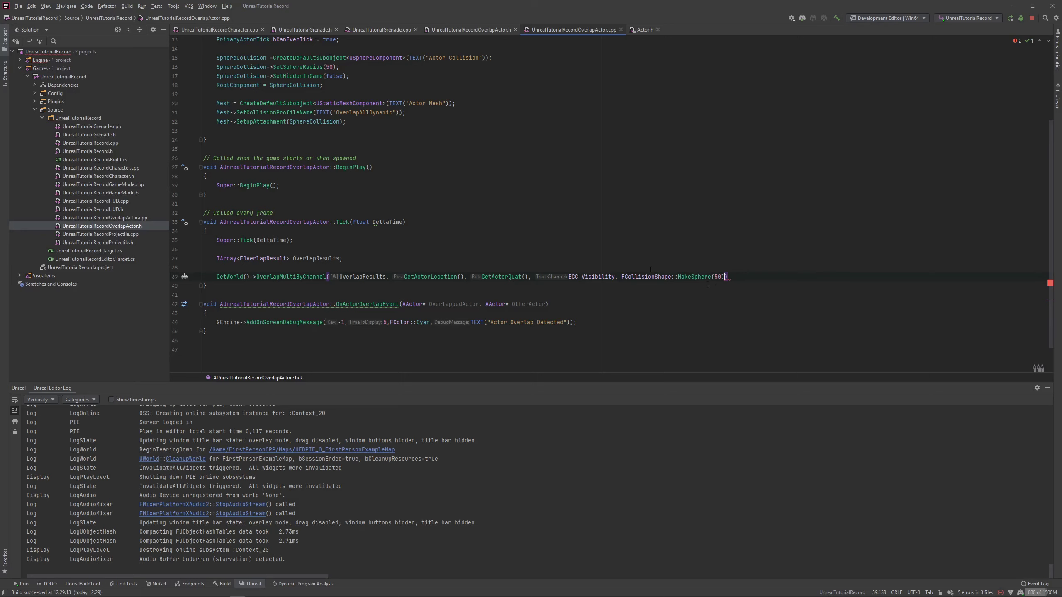
{"action": "type", "text": ";"}
{"action": "key", "text": "Return"}
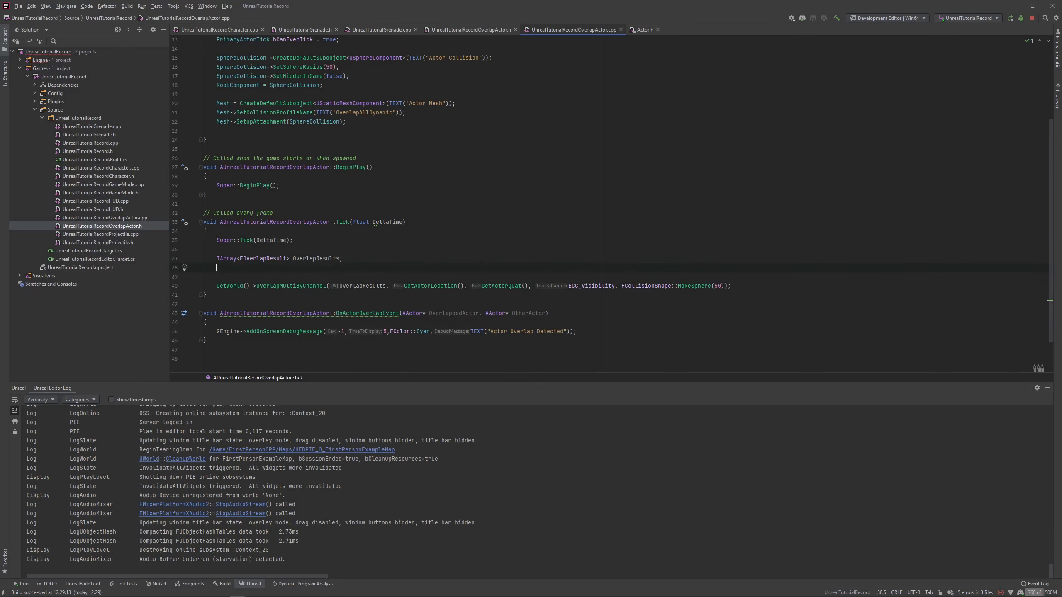
Declare FCollisionQueryParams Params; above the overlap call.
{"action": "type", "text": "FCollision"}
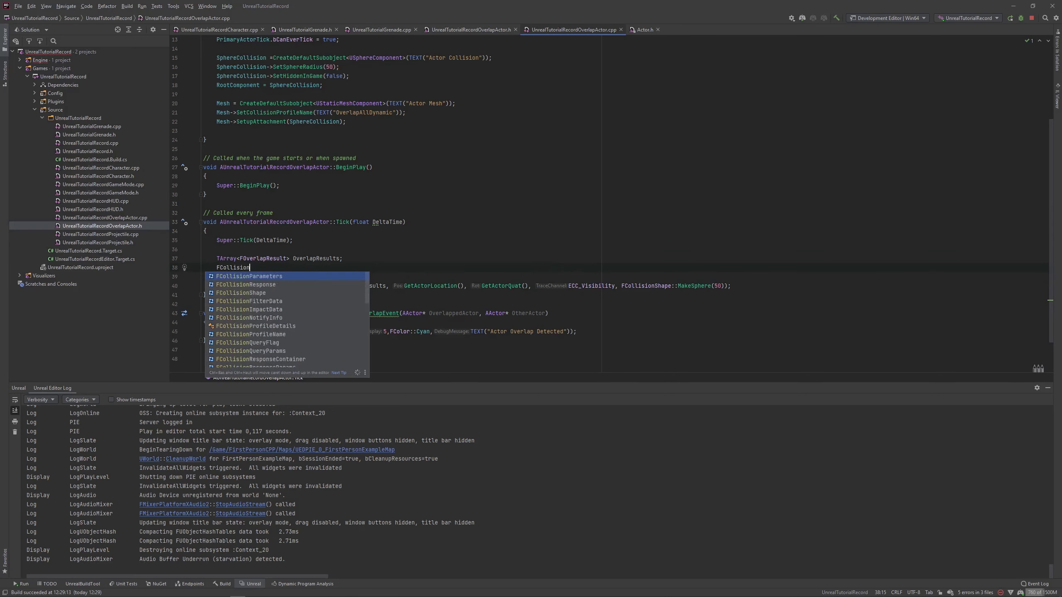
{"action": "type", "text": "Qu"}
{"action": "key", "text": "Down"}
{"action": "key", "text": "Return"}
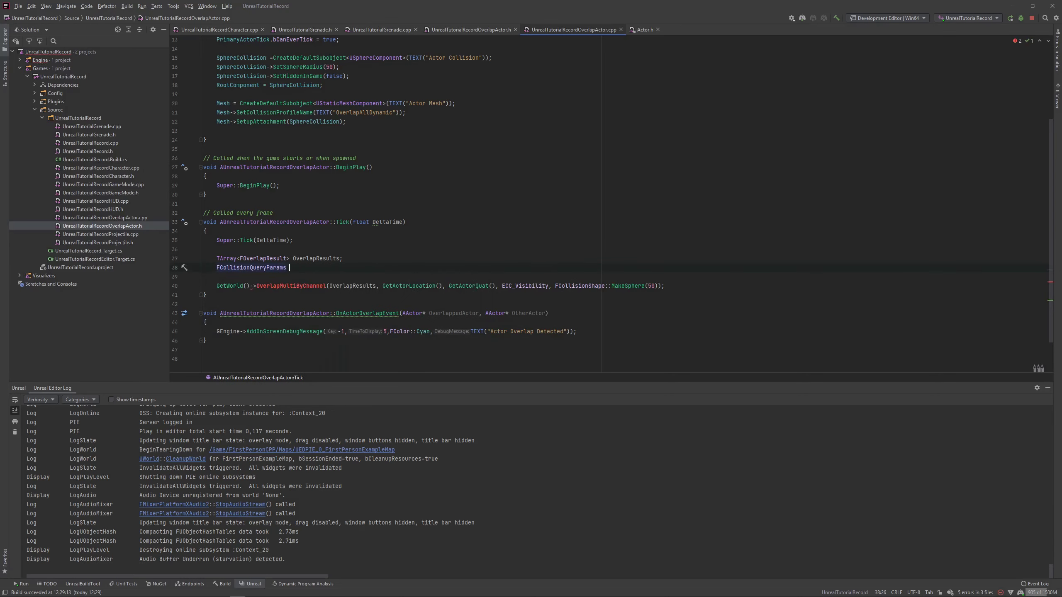
{"action": "type", "text": "pa"}
{"action": "key", "text": "Return"}
{"action": "type", "text": ";"}
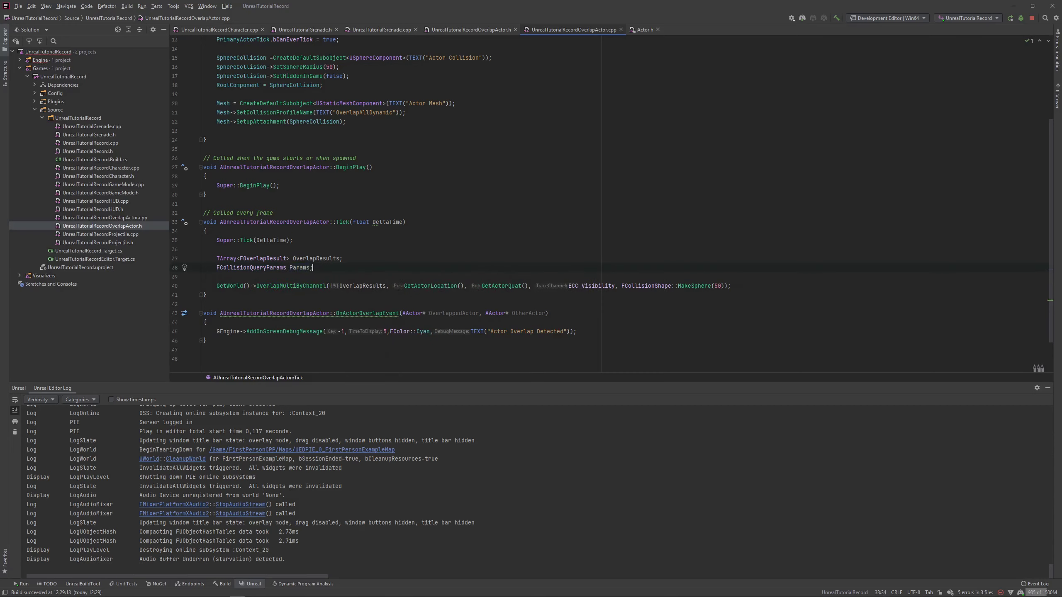
{"action": "type", "text": "("}
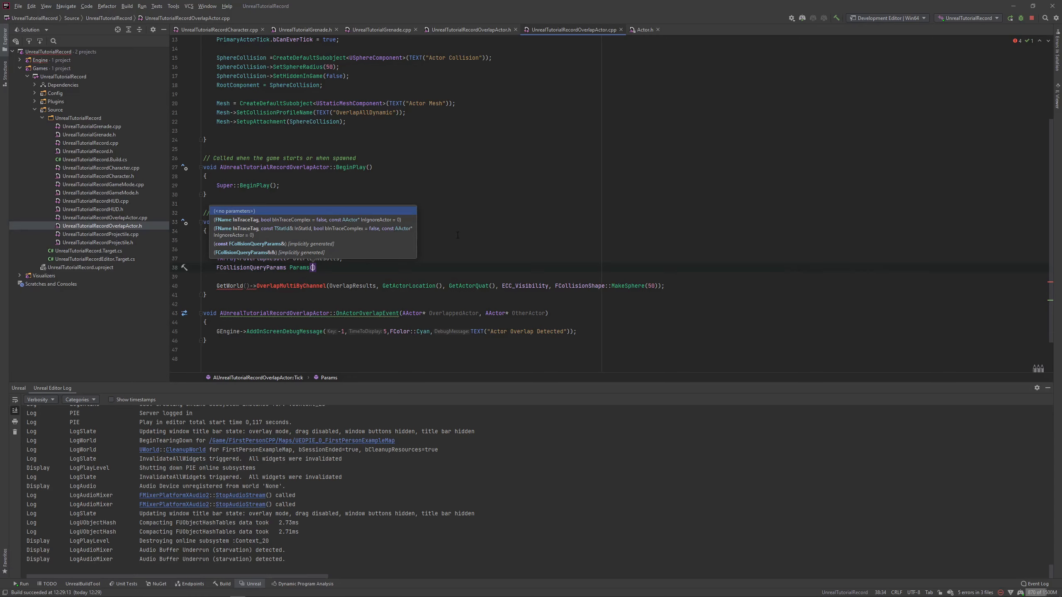
{"action": "type", "text": ")"}
{"action": "key", "text": "BackSpace"}
{"action": "key", "text": "BackSpace"}
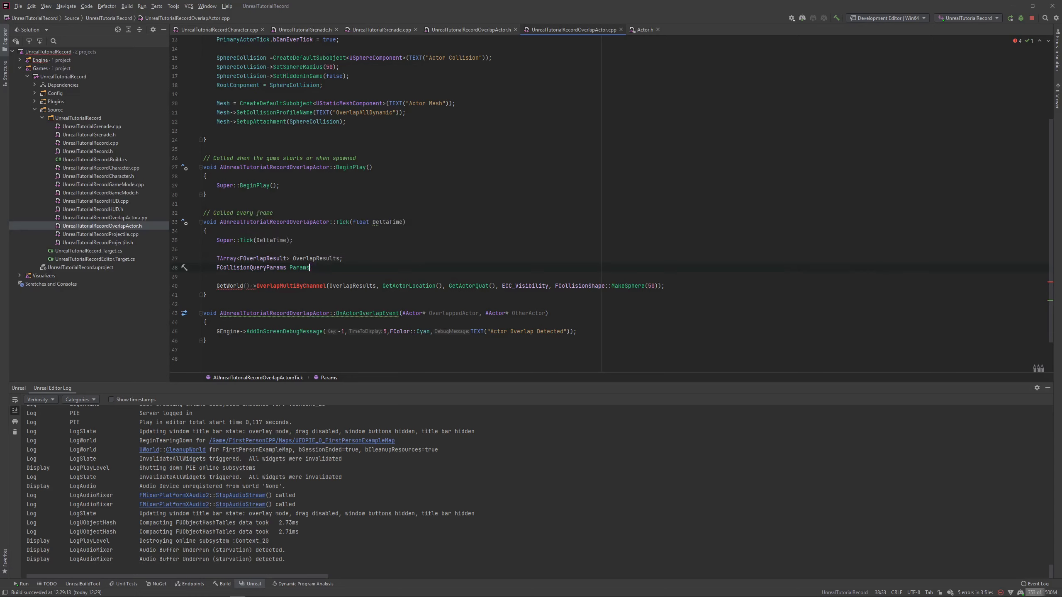
{"action": "type", "text": ";"}
{"action": "key", "text": "Return"}
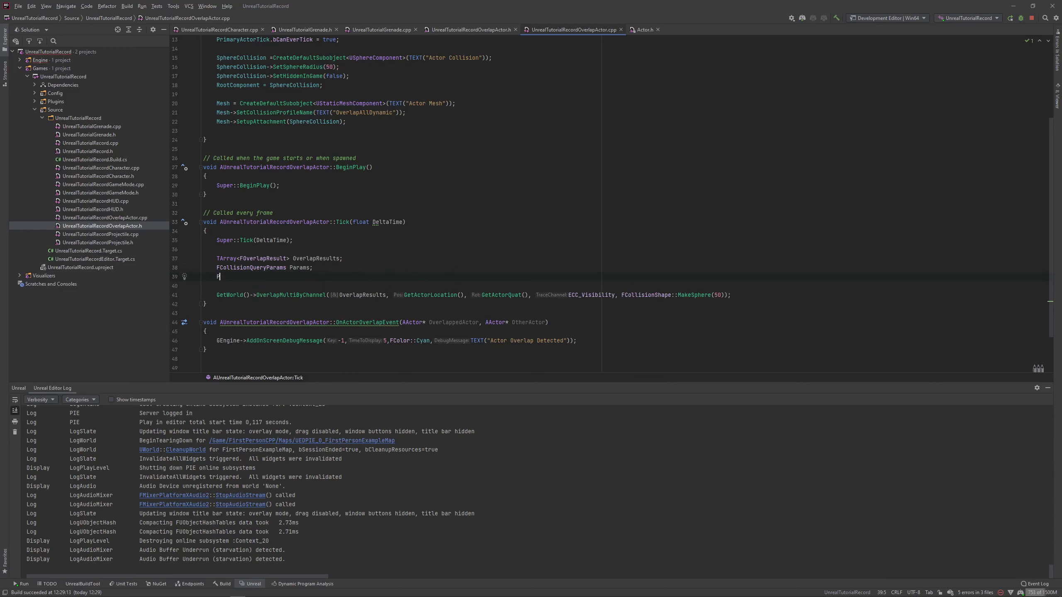
Browse the Params members, including bTraceComplex, then delete the unfinished Params. line.
{"action": "type", "text": "Params."}
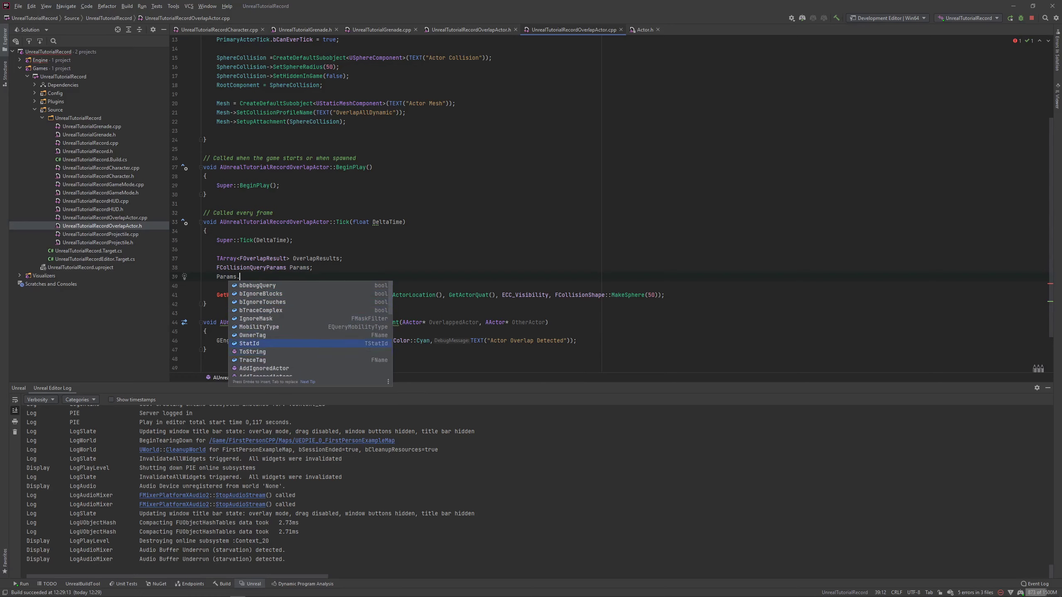
{"action": "scroll", "coordinate": [302, 328], "scroll_direction": "down", "scroll_amount": 3}
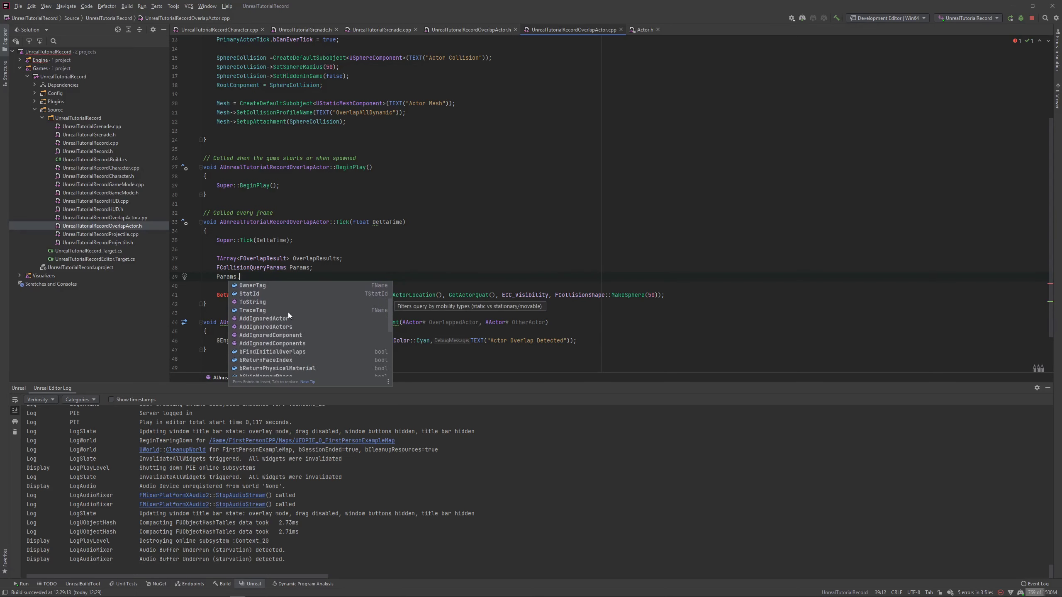
{"action": "scroll", "coordinate": [291, 318], "scroll_direction": "up", "scroll_amount": 1}
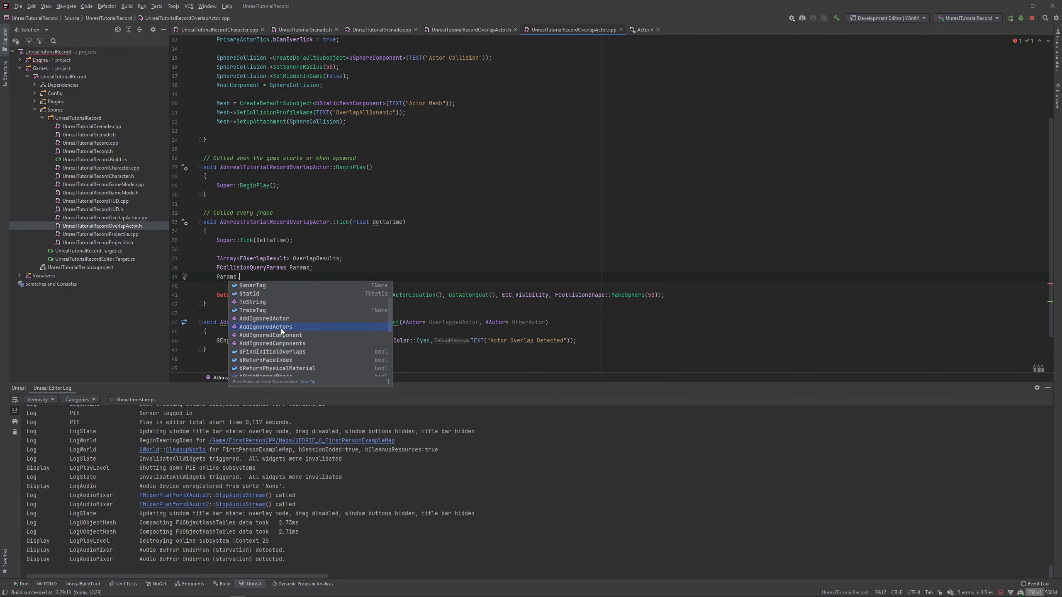
{"action": "mouse_move", "coordinate": [280, 328]}
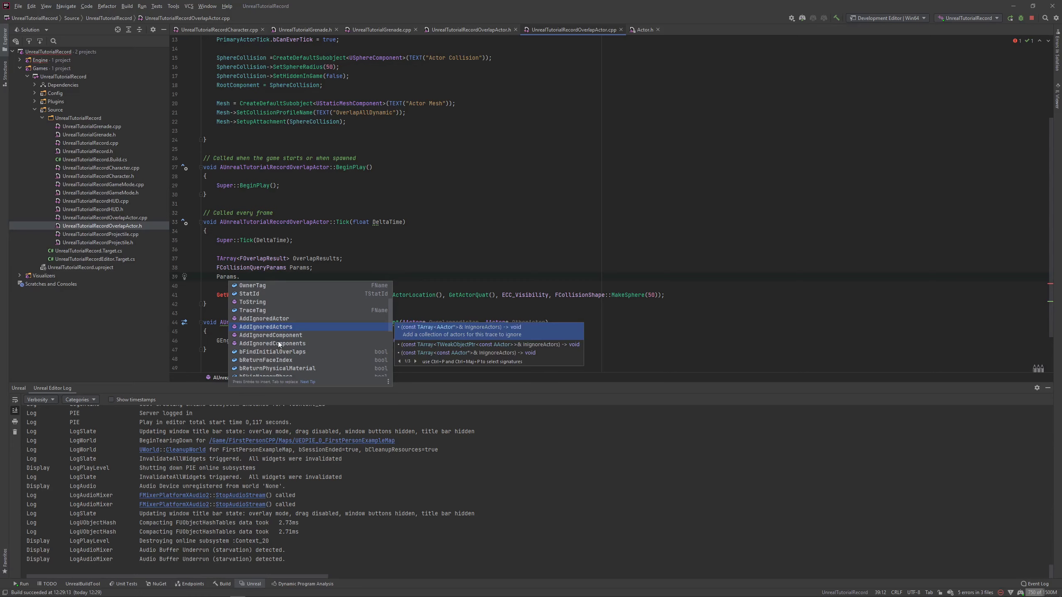
{"action": "scroll", "coordinate": [287, 335], "scroll_direction": "up", "scroll_amount": 2}
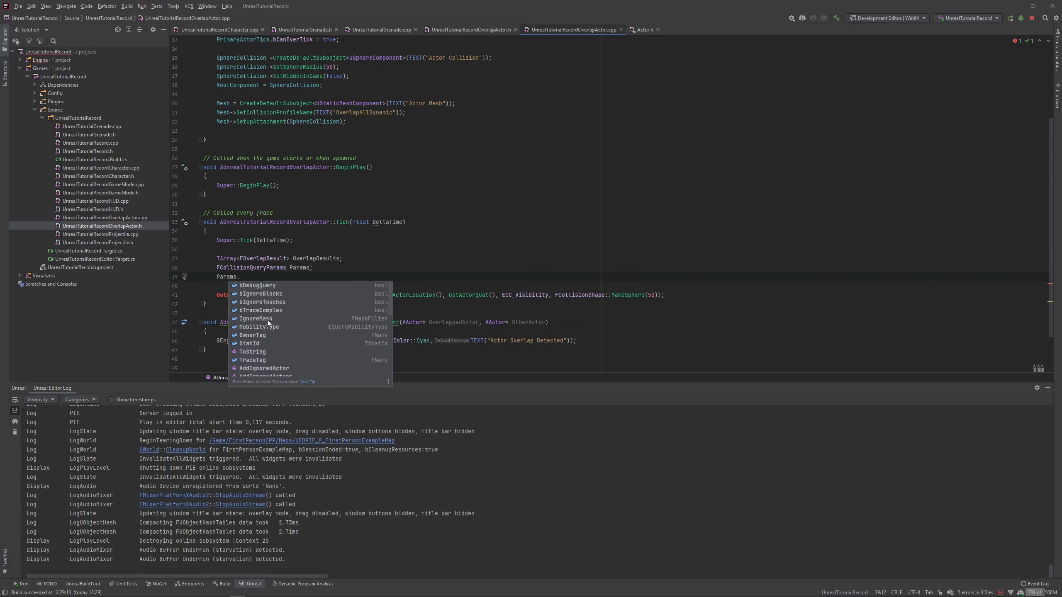
{"action": "left_click", "coordinate": [270, 310]}
{"action": "key", "text": "Escape"}
{"action": "scroll", "coordinate": [259, 276], "scroll_direction": "down", "scroll_amount": 1}
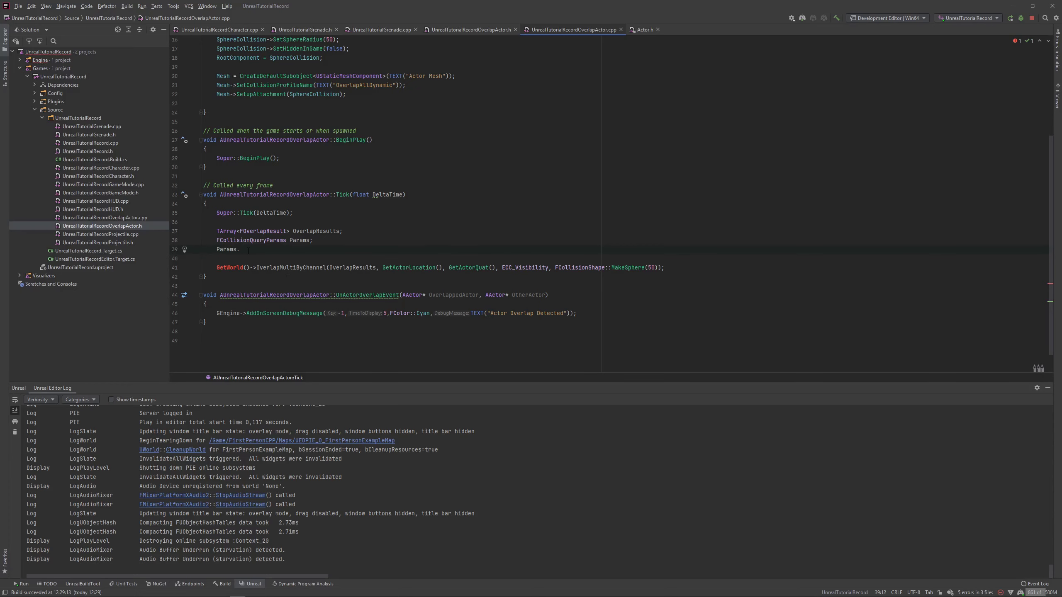
{"action": "scroll", "coordinate": [259, 251], "scroll_direction": "up", "scroll_amount": 1}
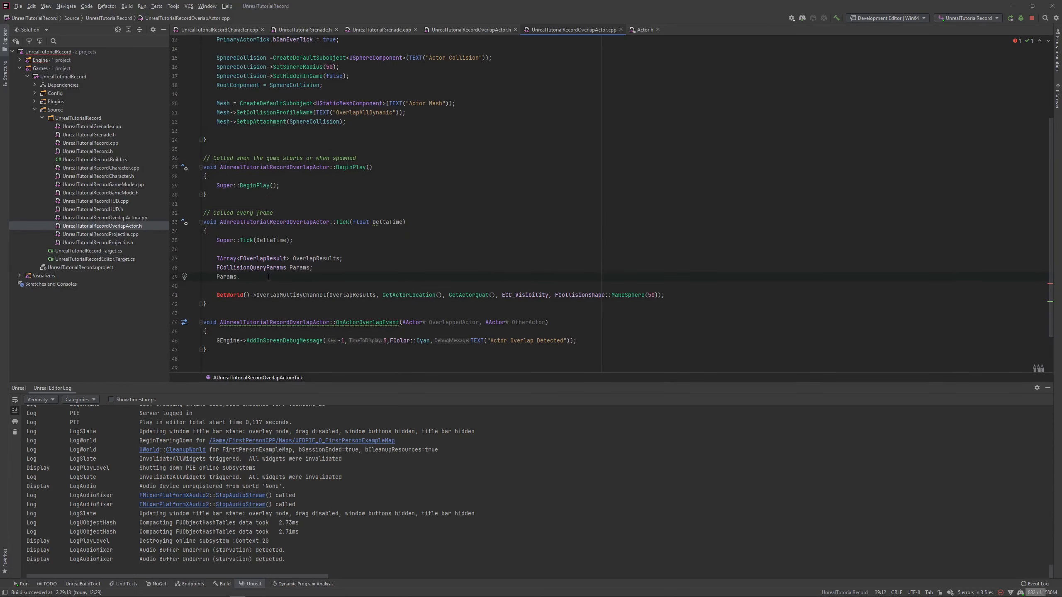
{"action": "left_click_drag", "start_coordinate": [235, 277], "coordinate": [216, 276]}
{"action": "key", "text": "BackSpace"}
{"action": "key", "text": "BackSpace"}
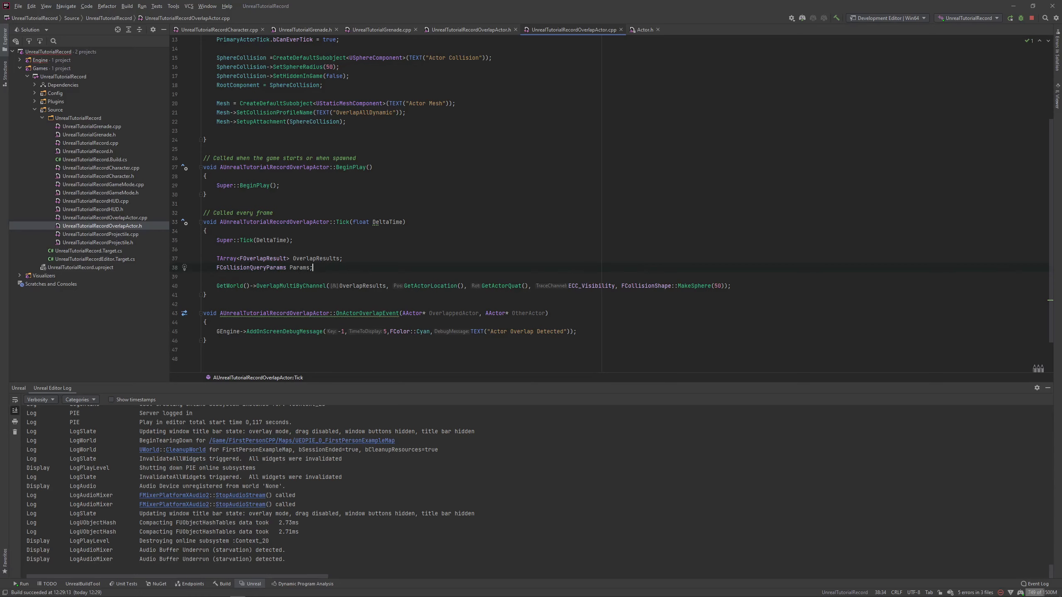
Review the FCollisionQueryParams type and OverlapMultiByChannel call, leaving a new line after Params.
{"action": "key", "text": "Home"}
{"action": "key", "text": "ctrl+shift+Right"}
{"action": "left_click", "coordinate": [234, 268]}
{"action": "key", "text": "End"}
{"action": "double_click", "coordinate": [321, 283]}
{"action": "left_click", "coordinate": [327, 268]}
{"action": "key", "text": "Return"}
Declare FCollisionResponseParams ResponseParams; on the new line.
{"action": "type", "text": "Fo"}
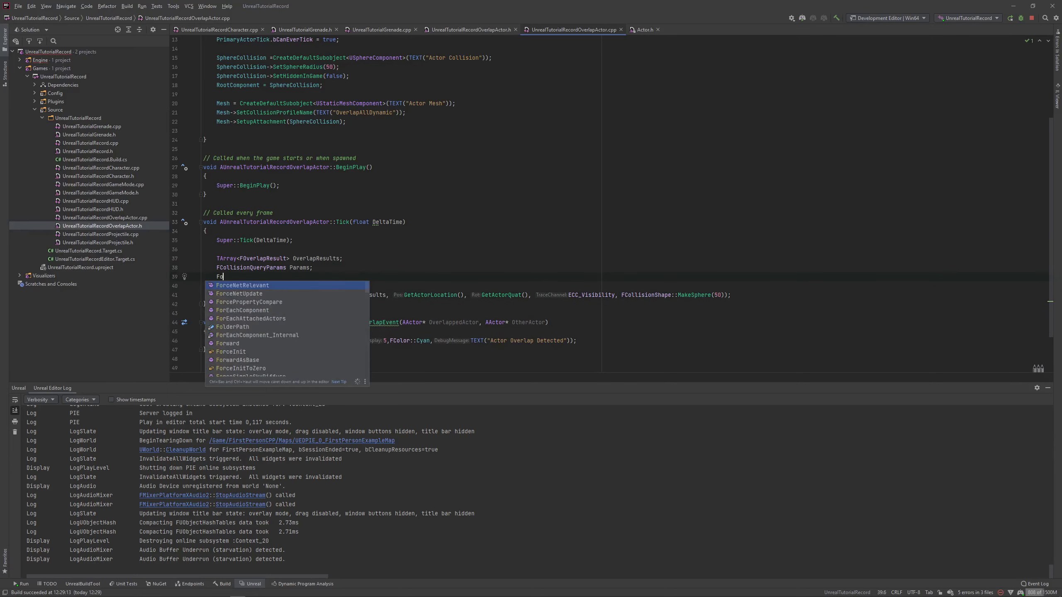
{"action": "key", "text": "BackSpace"}
{"action": "type", "text": "c"}
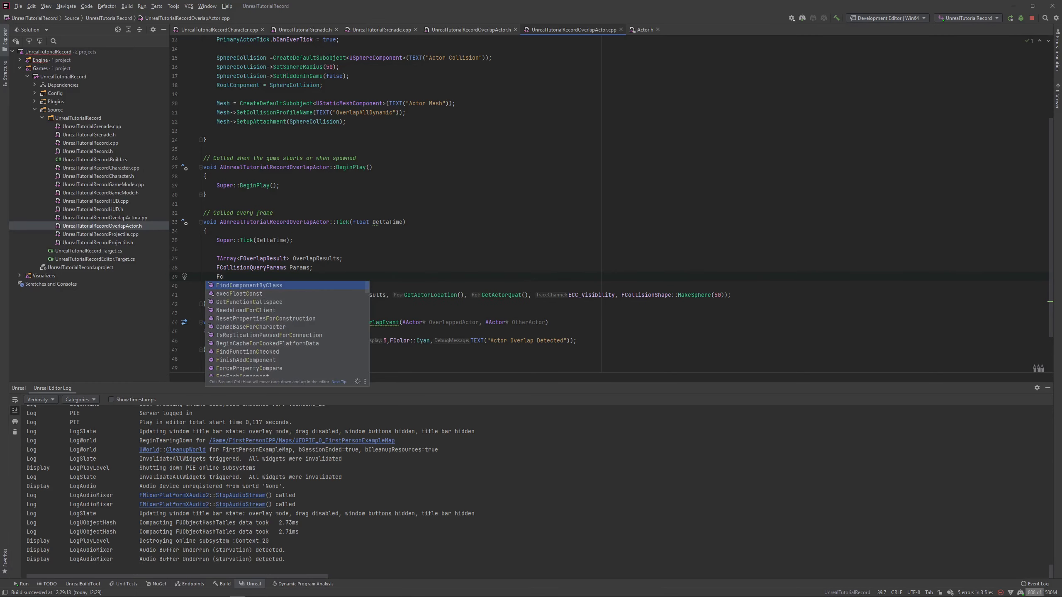
{"action": "type", "text": "olli"}
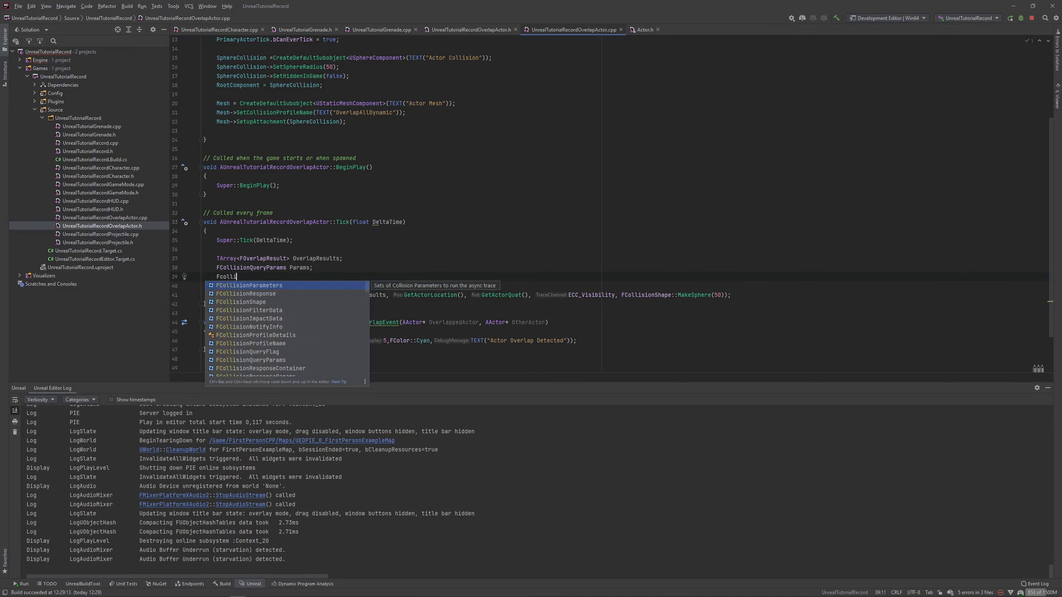
{"action": "key", "text": "Down"}
{"action": "key", "text": "Down"}
{"action": "key", "text": "Down"}
{"action": "key", "text": "Down"}
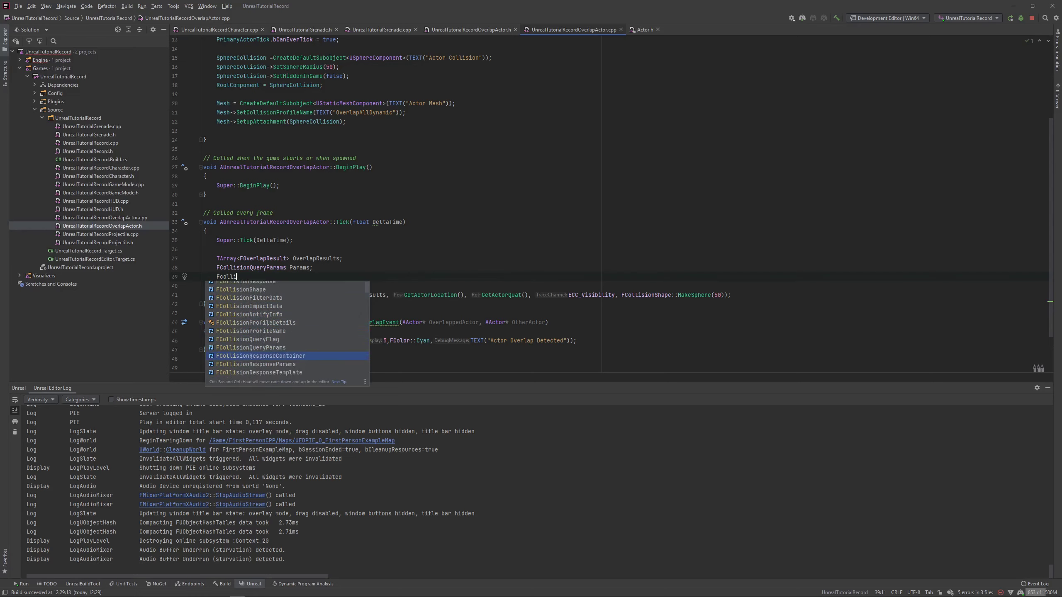
{"action": "key", "text": "Down"}
{"action": "key", "text": "Return"}
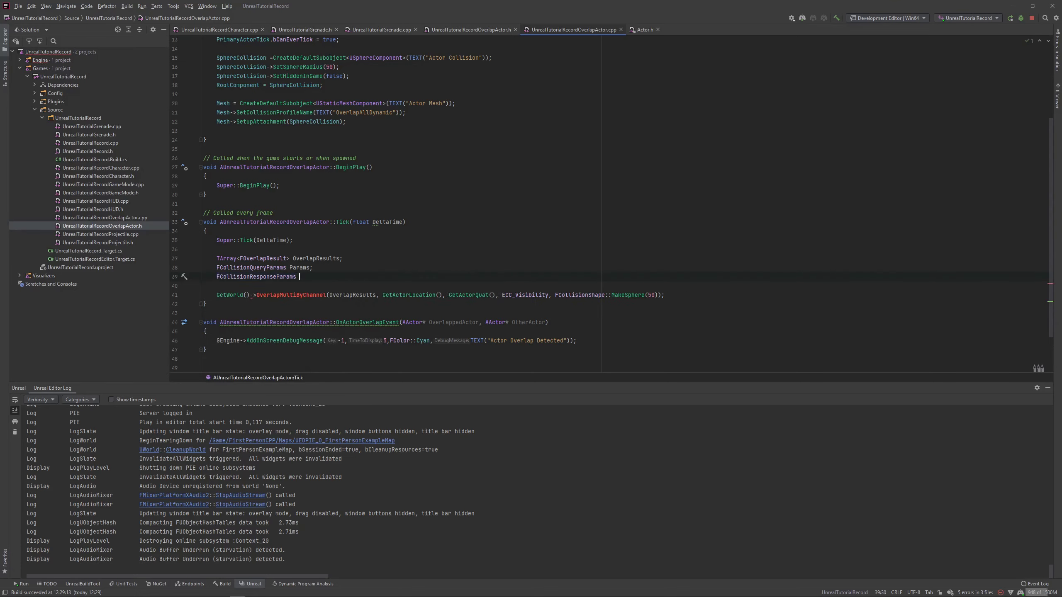
{"action": "key", "text": "ctrl+space"}
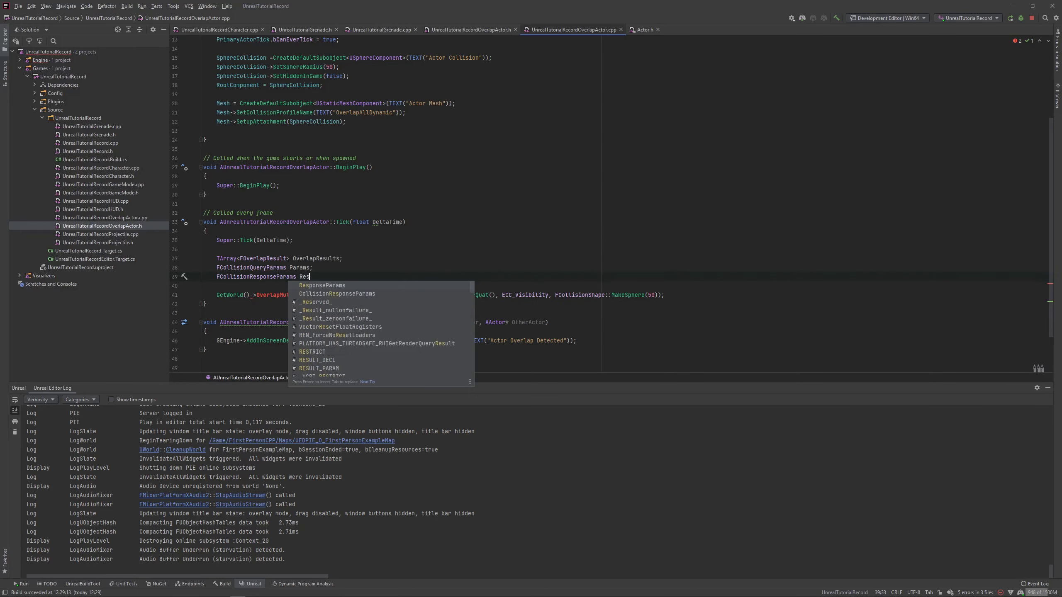
{"action": "key", "text": "Return"}
{"action": "type", "text": ";"}
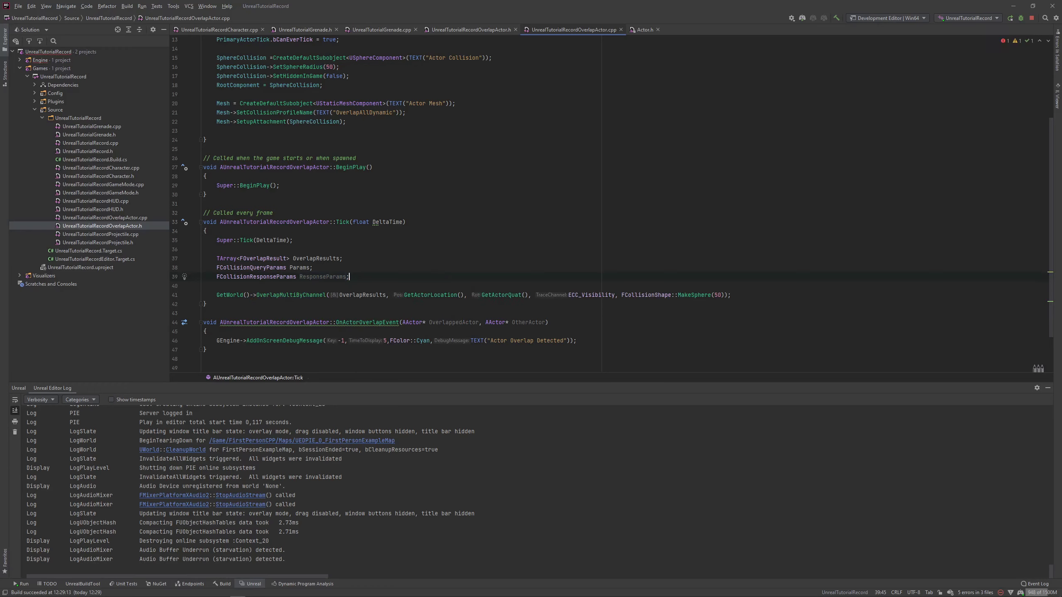
{"action": "key", "text": "Return"}
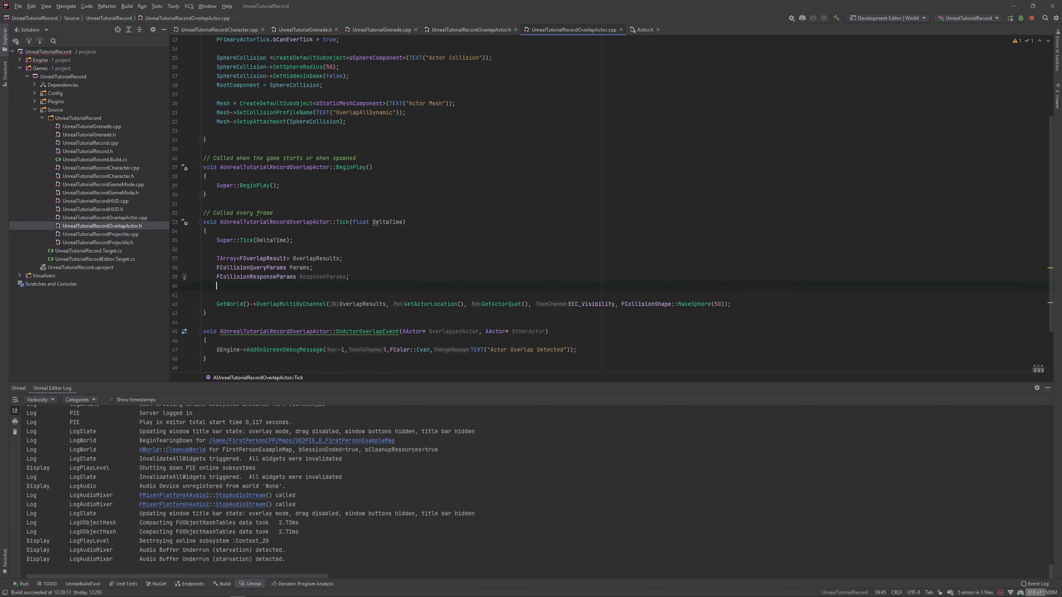
Add ResponseParams.CollisionResponse.SetResponse(ECC_Pawn, ECR_Overlap);.
{"action": "type", "text": "Res"}
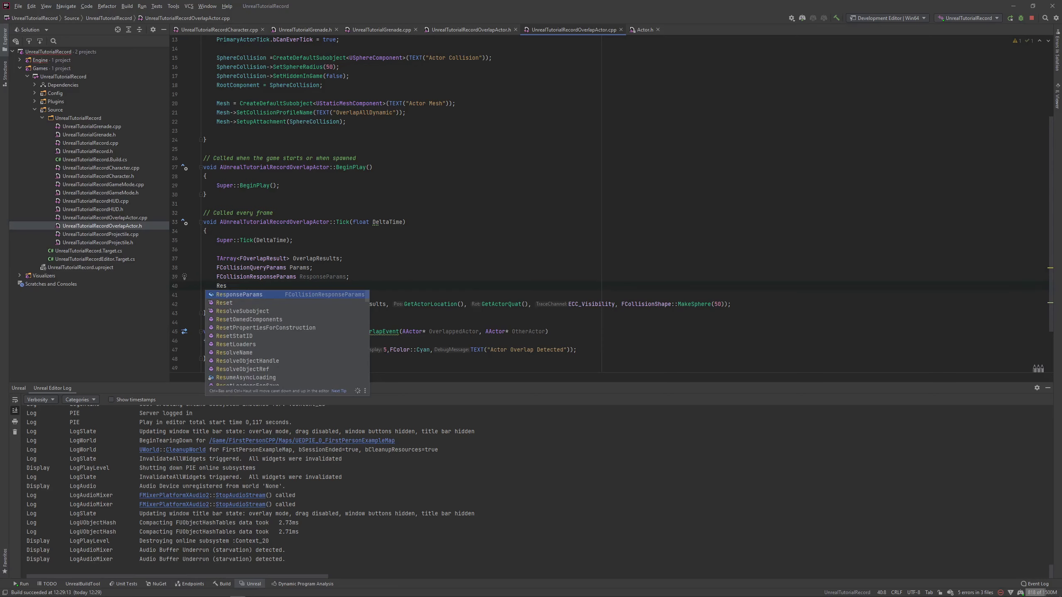
{"action": "key", "text": "Return"}
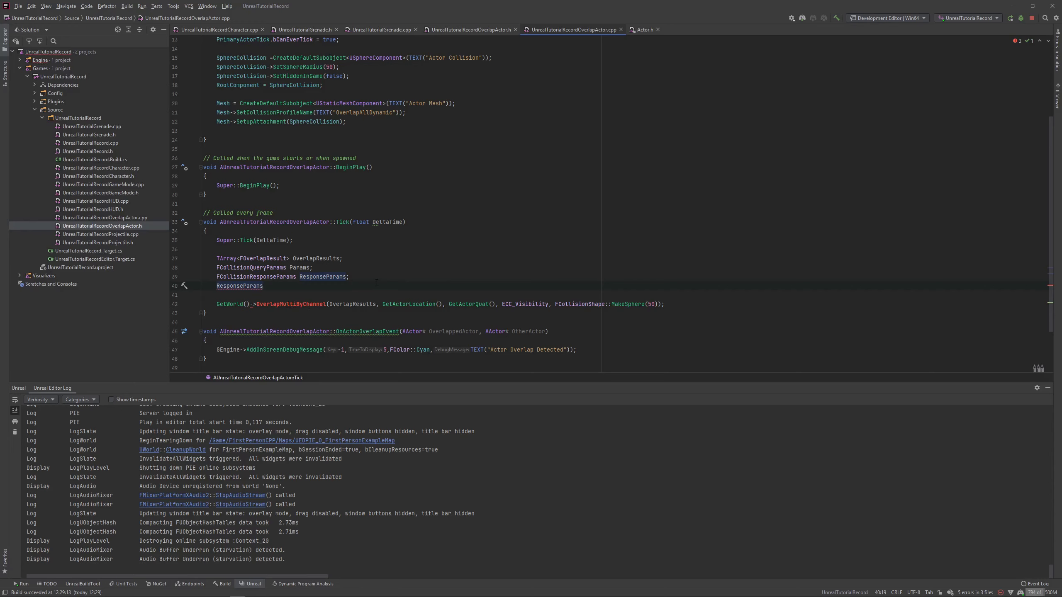
{"action": "type", "text": "."}
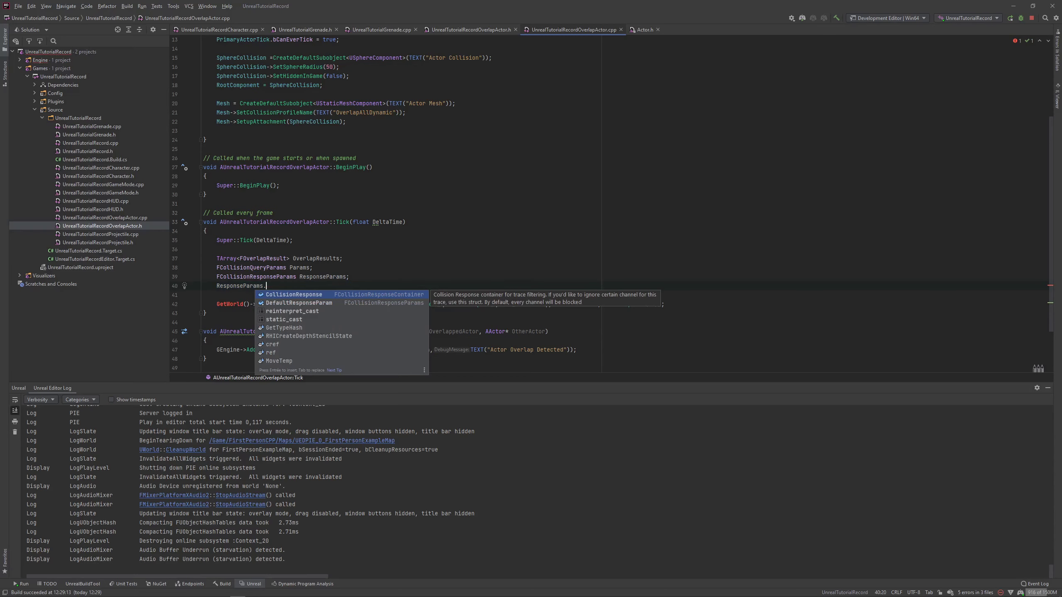
{"action": "key", "text": "Return"}
{"action": "type", "text": "-"}
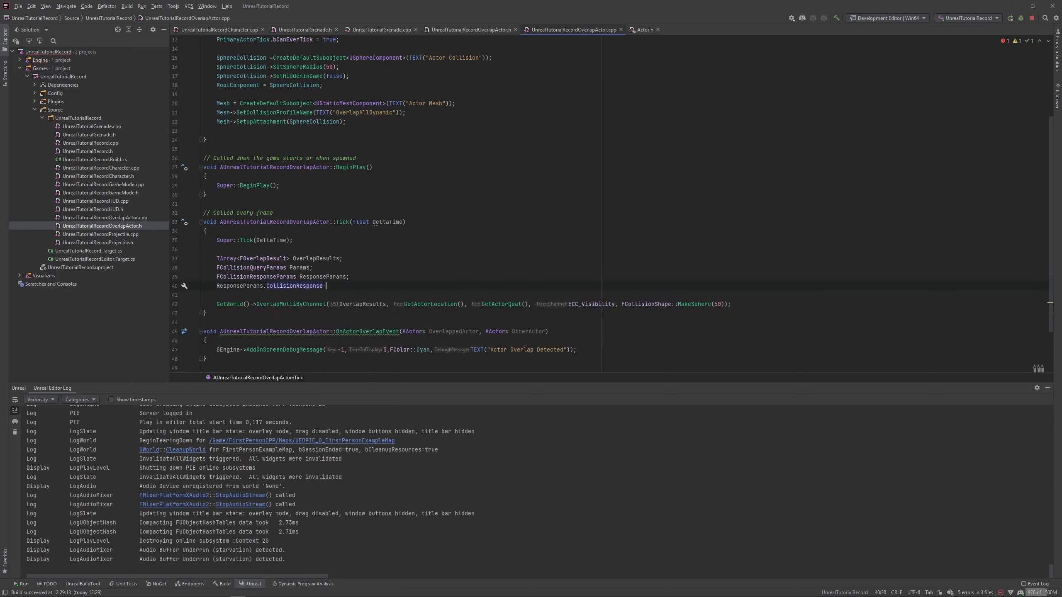
{"action": "type", "text": ">set"}
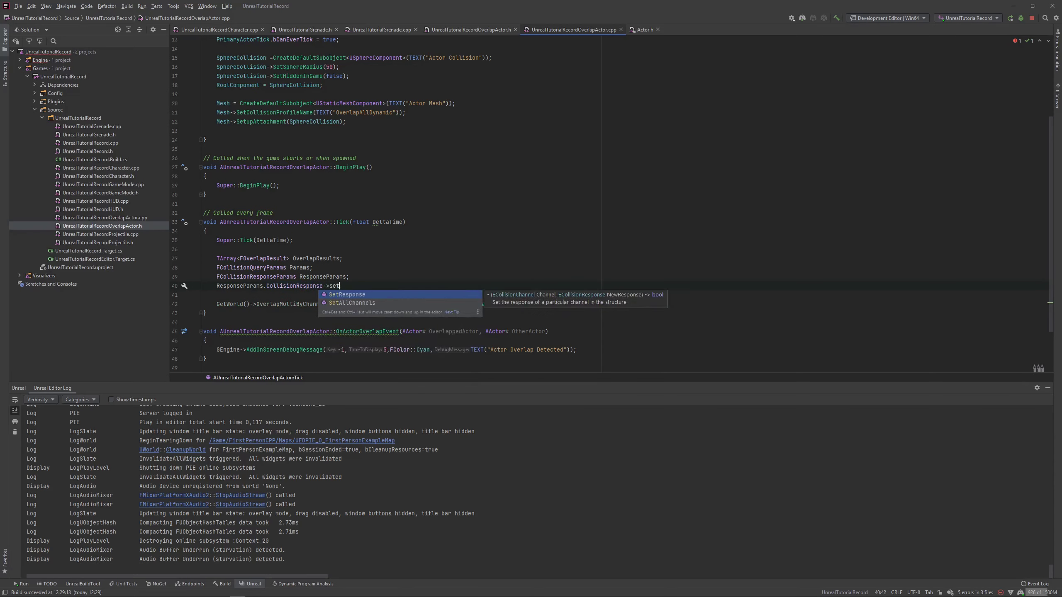
{"action": "key", "text": "Return"}
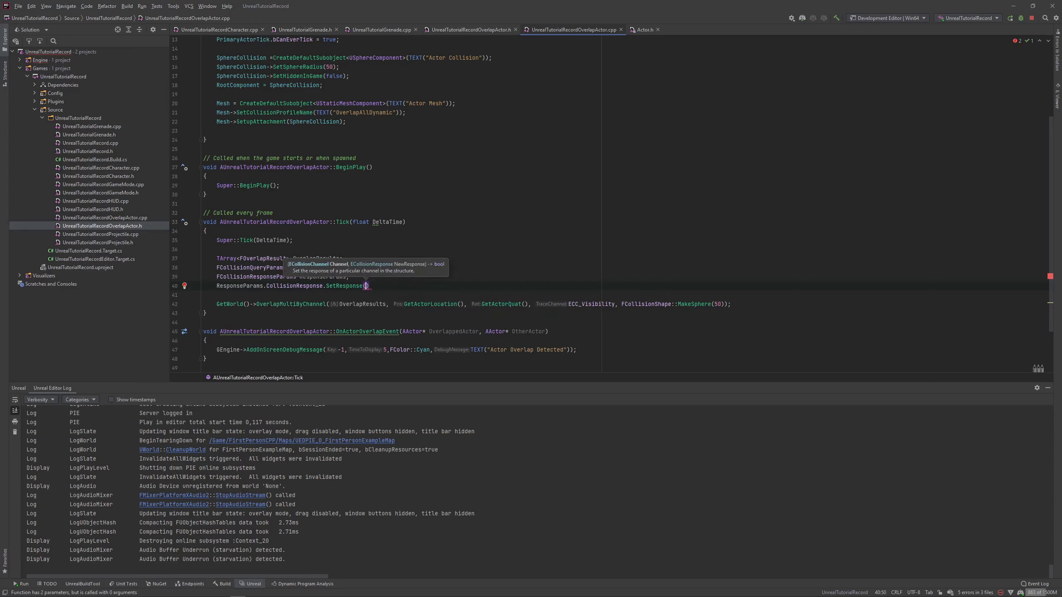
{"action": "type", "text": "ECC"}
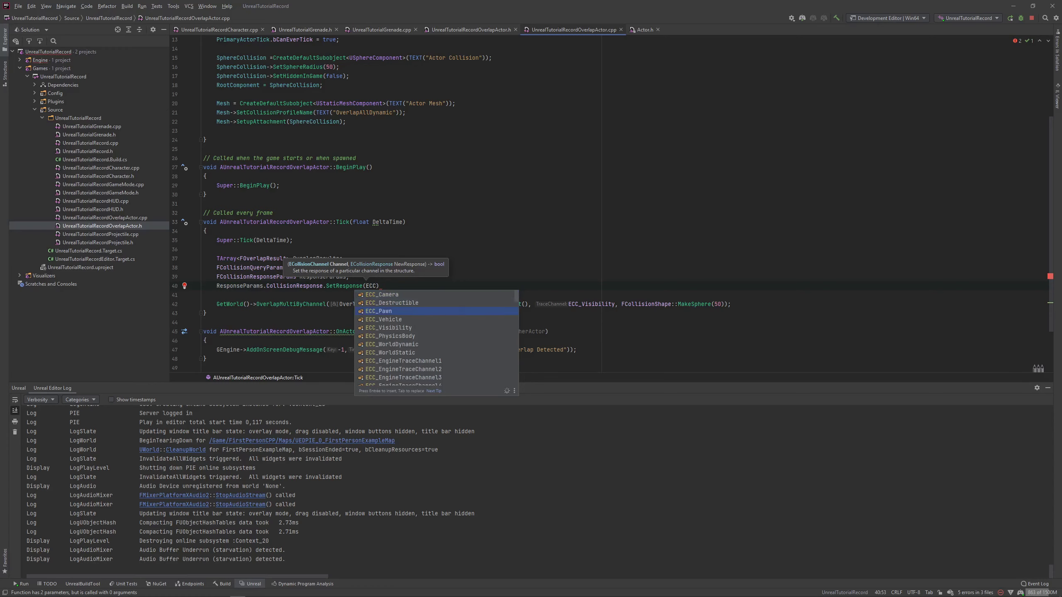
{"action": "key", "text": "Return"}
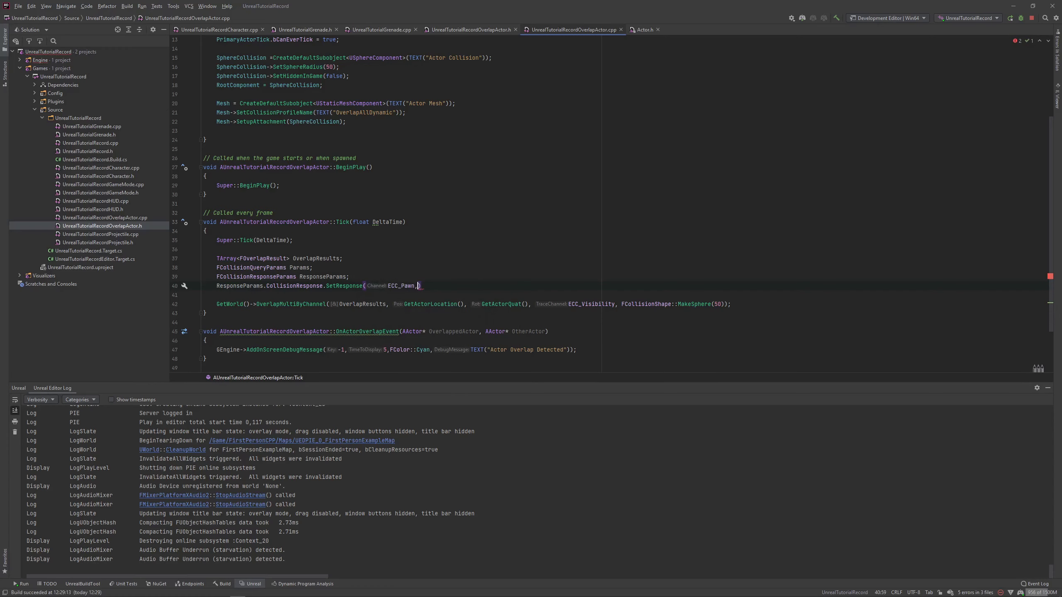
{"action": "type", "text": ", ECR"}
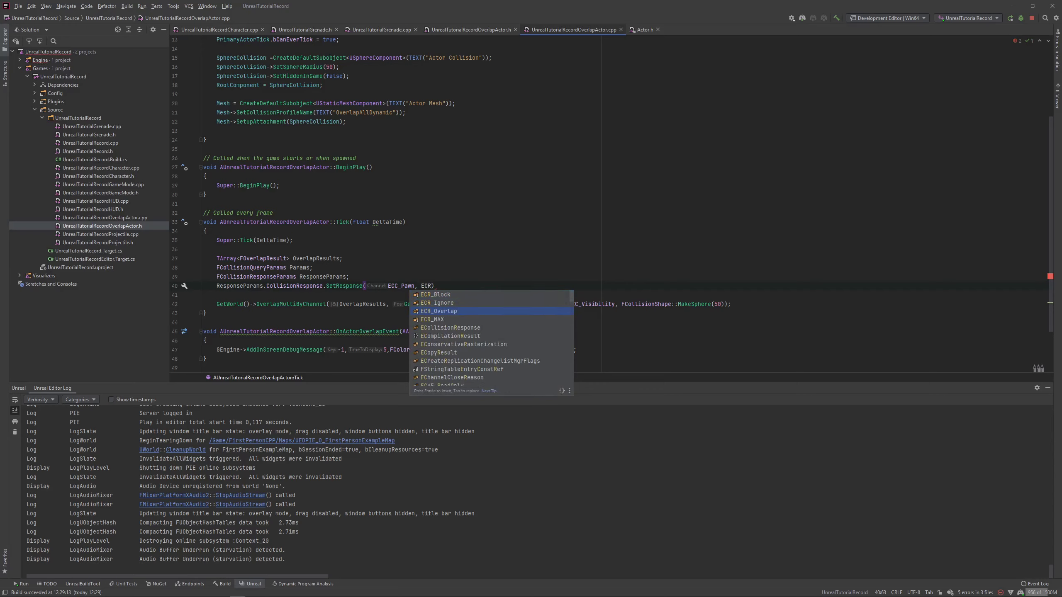
{"action": "key", "text": "Down"}
{"action": "key", "text": "Return"}
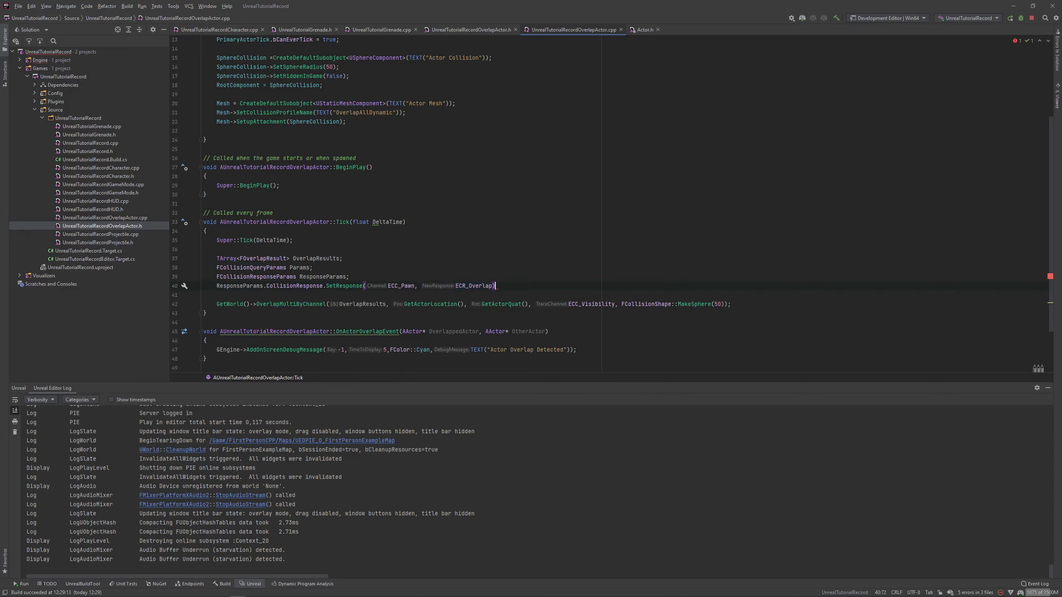
{"action": "type", "text": ";"}
{"action": "scroll", "coordinate": [236, 81], "scroll_direction": "up", "scroll_amount": 1}
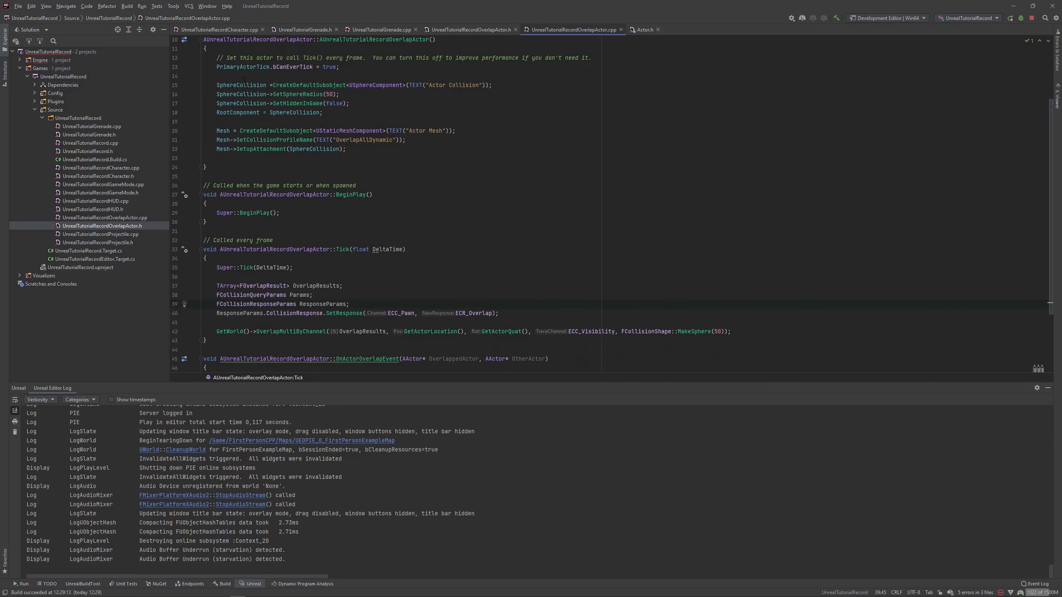
{"action": "scroll", "coordinate": [262, 140], "scroll_direction": "down", "scroll_amount": 1}
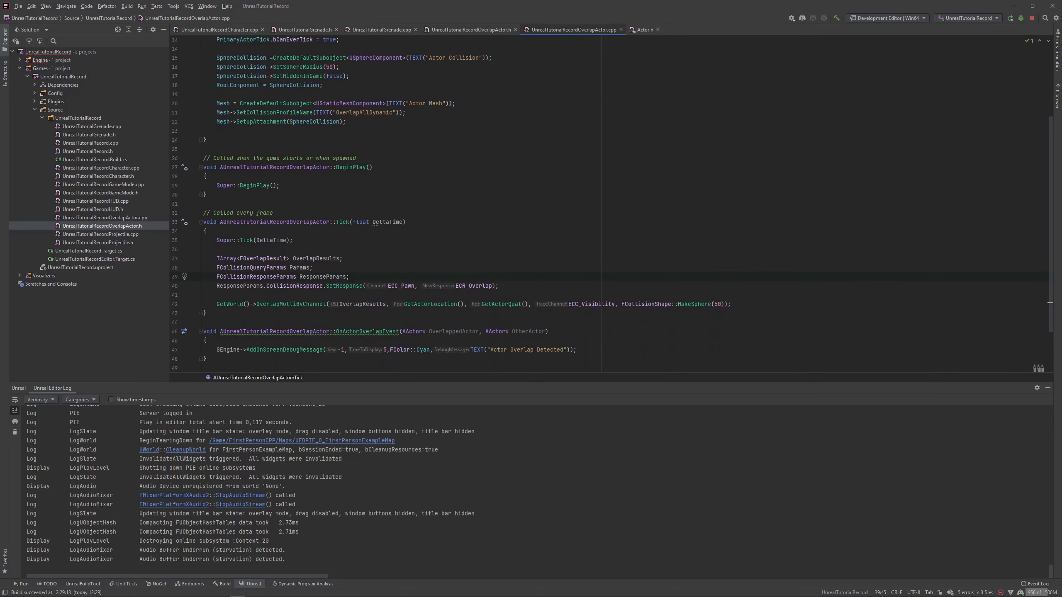
{"action": "scroll", "coordinate": [262, 139], "scroll_direction": "down", "scroll_amount": 1}
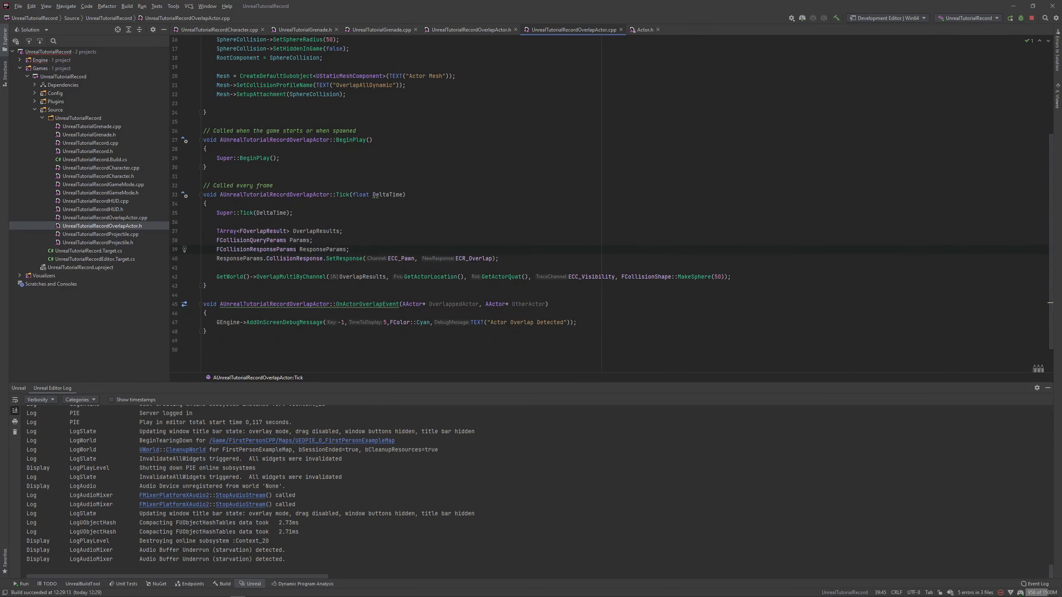
Comment out the Params, ResponseParams and SetResponse lines and place the caret after the overlap call.
{"action": "left_click", "coordinate": [529, 257]}
{"action": "left_click_drag", "start_coordinate": [519, 257], "coordinate": [250, 249]}
{"action": "left_click", "coordinate": [411, 253]}
{"action": "key", "text": "ctrl+slash"}
{"action": "key", "text": "ctrl+slash"}
{"action": "key", "text": "ctrl+slash"}
{"action": "left_click", "coordinate": [487, 263]}
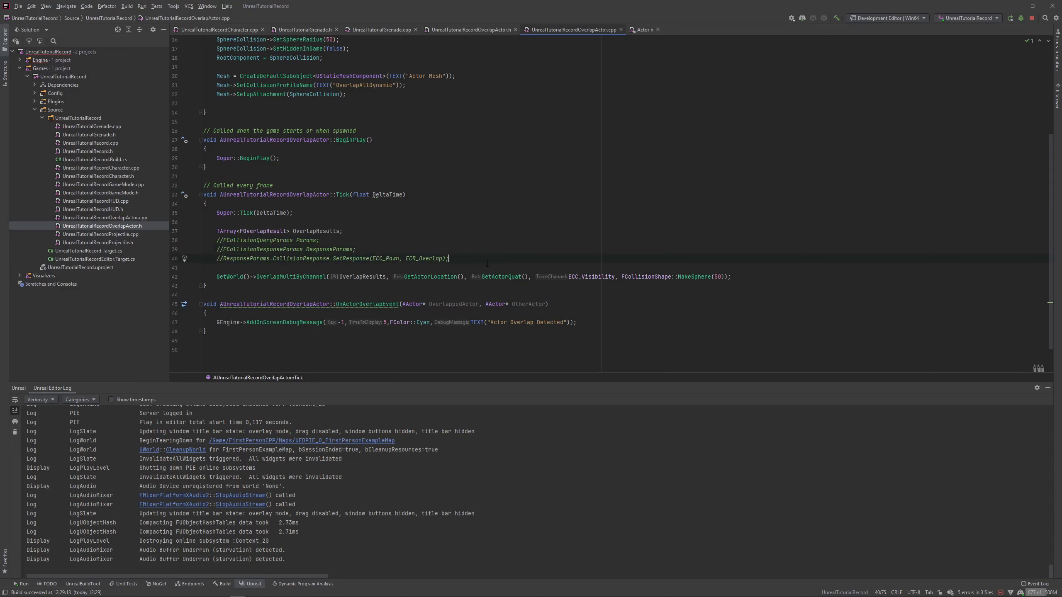
{"action": "left_click_drag", "start_coordinate": [217, 277], "coordinate": [296, 277]}
{"action": "left_click_drag", "start_coordinate": [505, 277], "coordinate": [730, 277]}
{"action": "left_click", "coordinate": [744, 277]}
Add a for (auto Result : OverlapResults) loop whose body calls Result.GetActor().
{"action": "key", "text": "Return"}
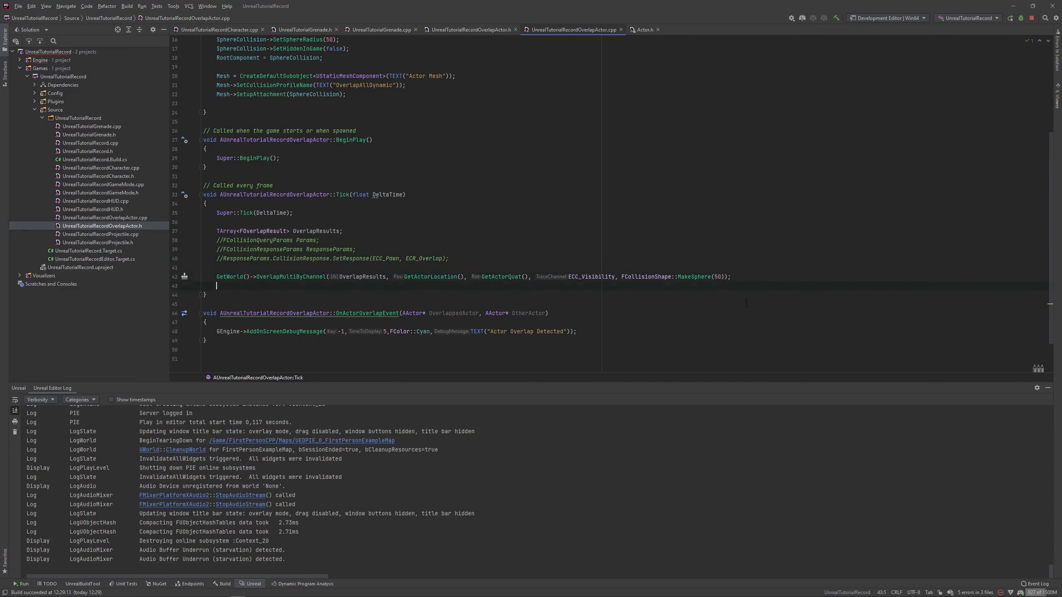
{"action": "type", "text": "for"}
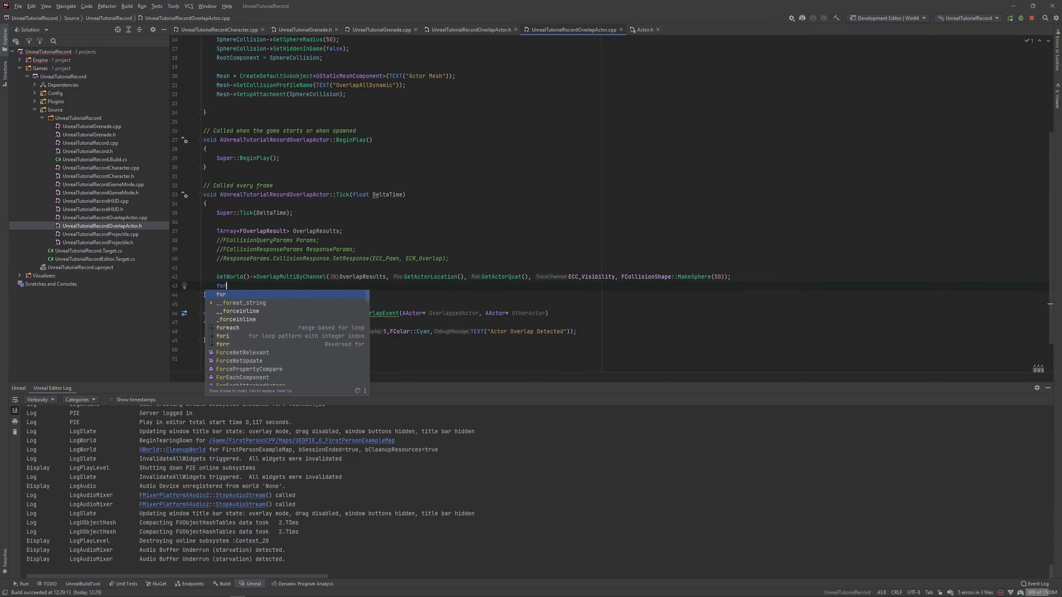
{"action": "type", "text": " (auto"}
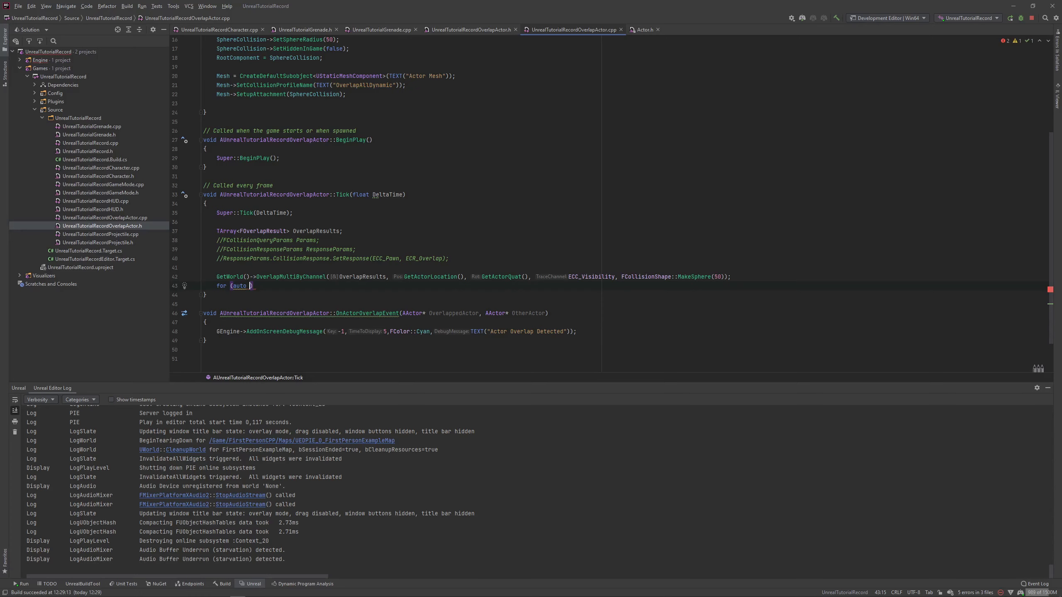
{"action": "type", "text": " Res"}
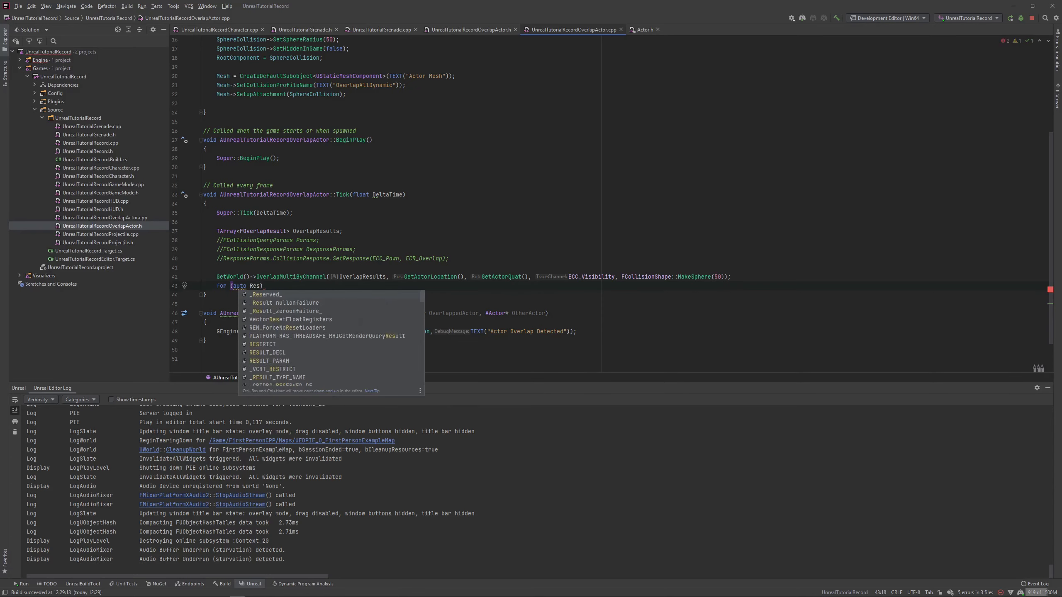
{"action": "type", "text": "ult"}
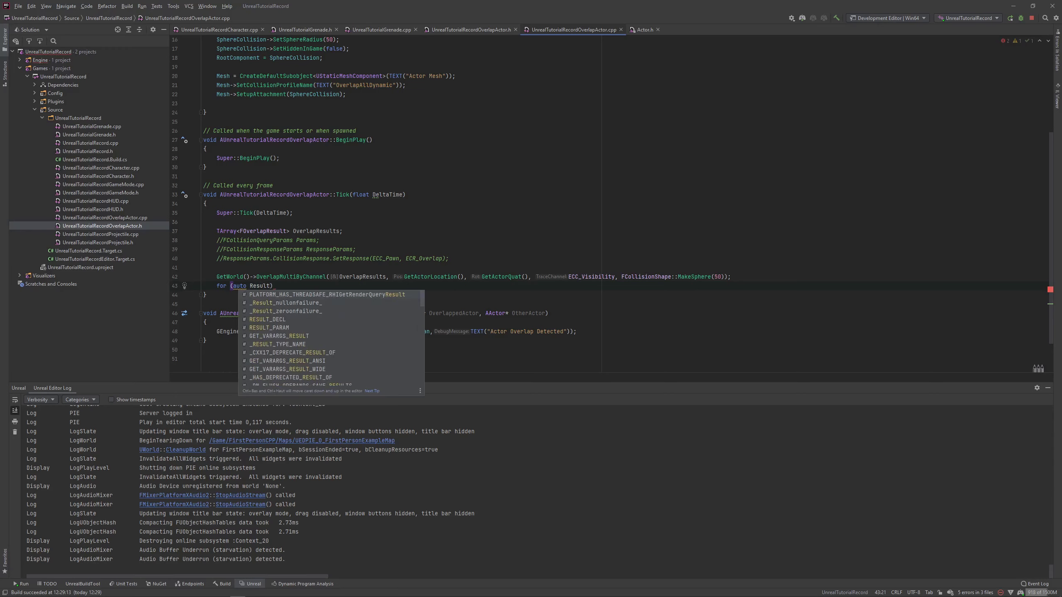
{"action": "type", "text": " : "}
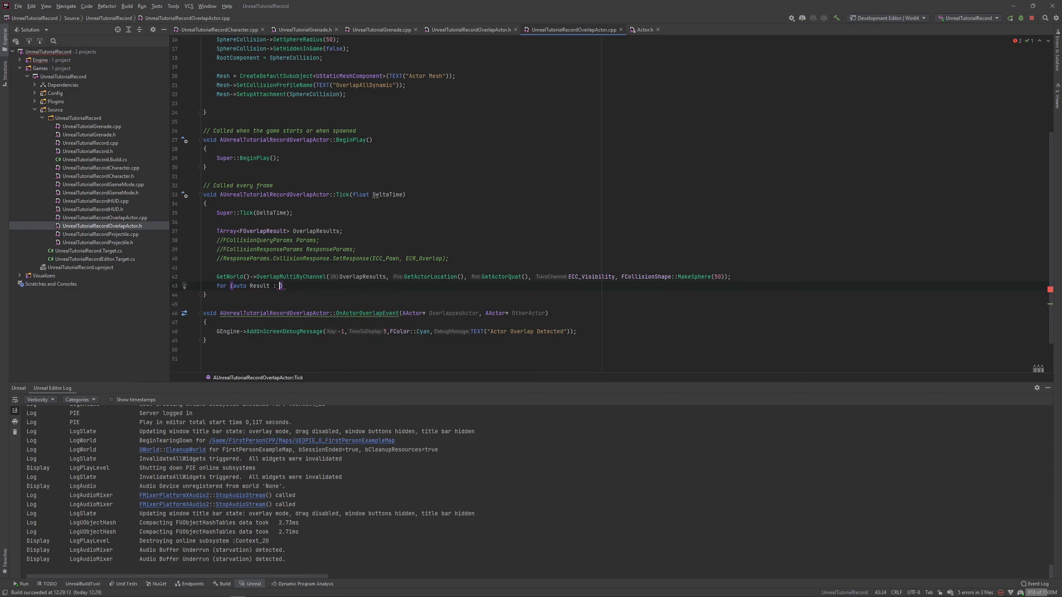
{"action": "type", "text": "over"}
{"action": "key", "text": "Return"}
{"action": "key", "text": "Return"}
{"action": "type", "text": "{"}
{"action": "key", "text": "Return"}
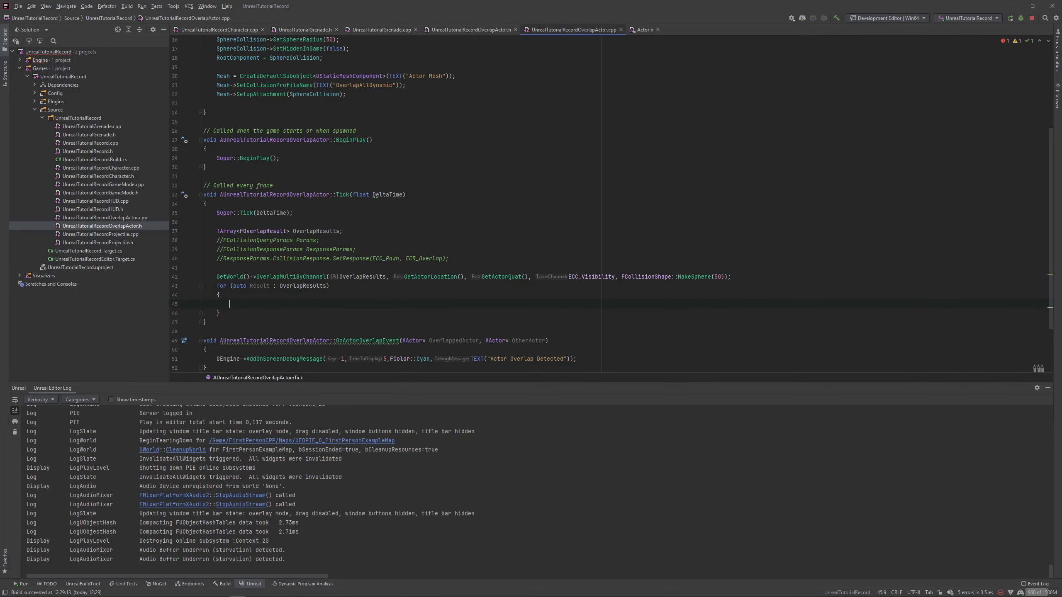
{"action": "type", "text": "Res"}
{"action": "key", "text": "Return"}
{"action": "type", "text": "Result->"}
{"action": "key", "text": "Down"}
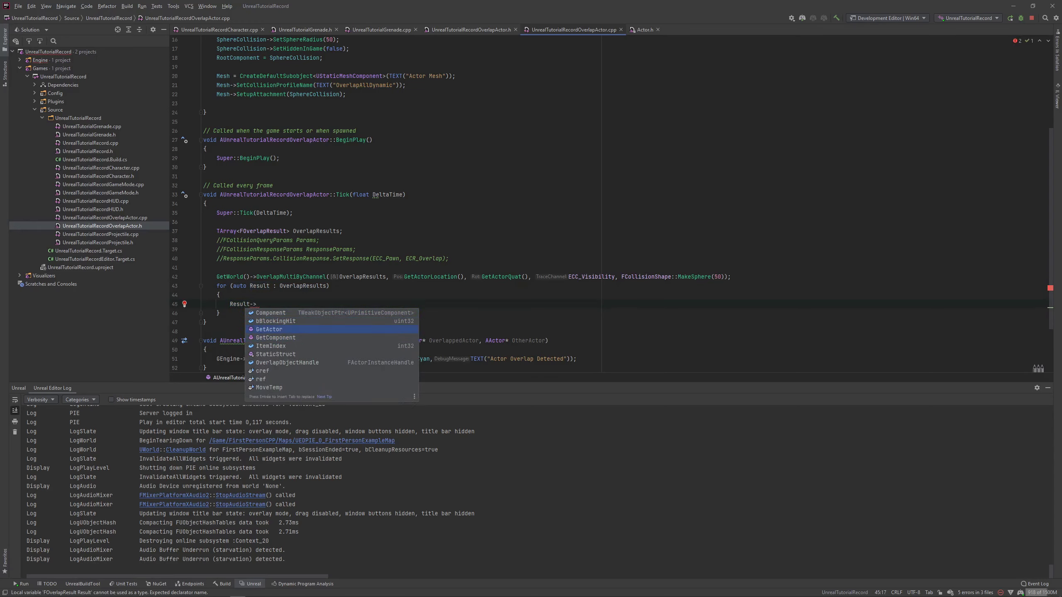
{"action": "key", "text": "Down"}
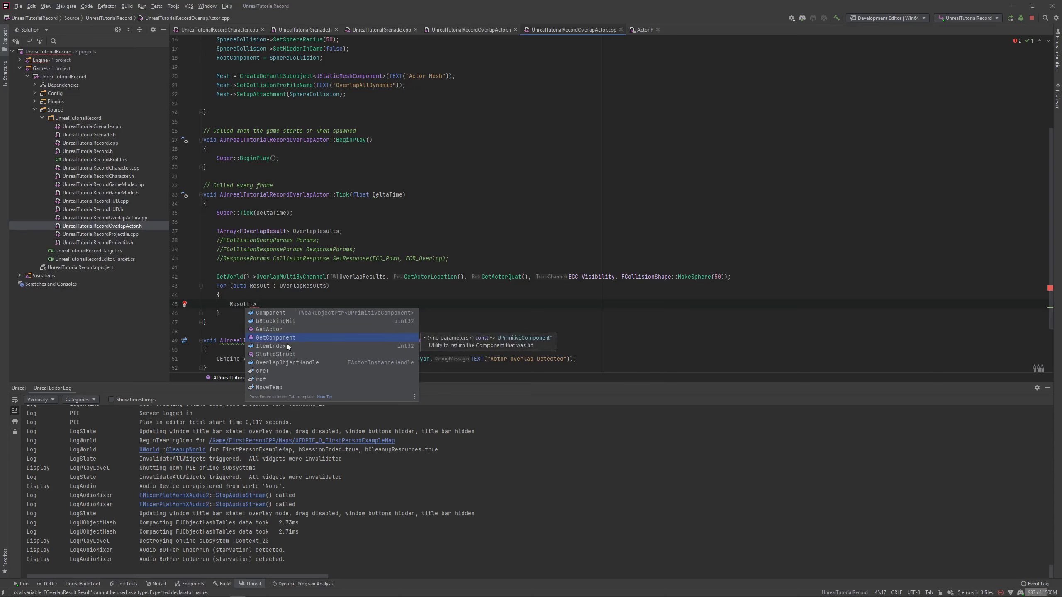
{"action": "left_click", "coordinate": [294, 329]}
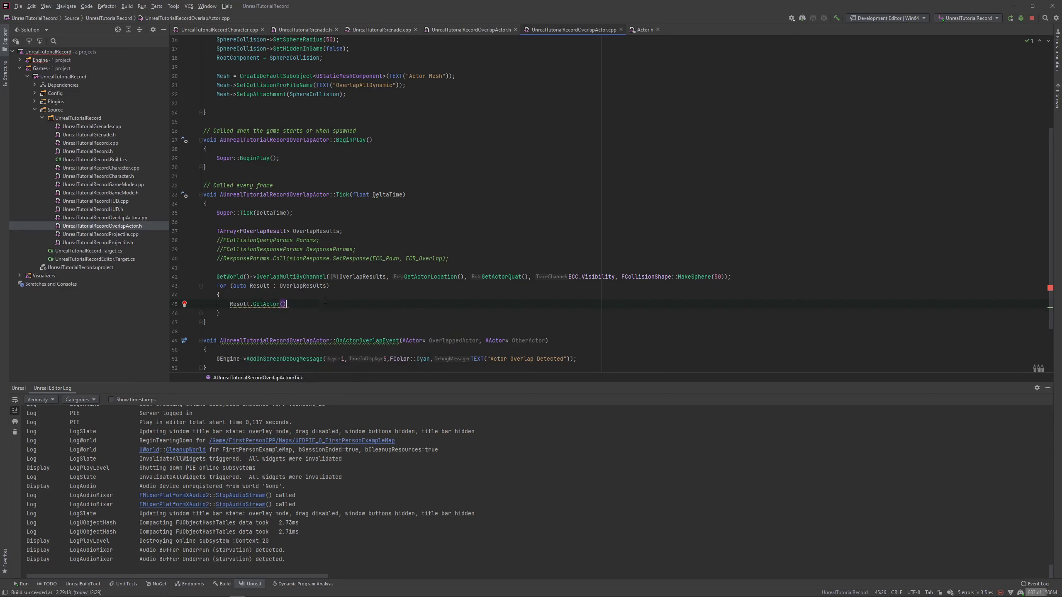
{"action": "key", "text": "Up"}
{"action": "key", "text": "Return"}
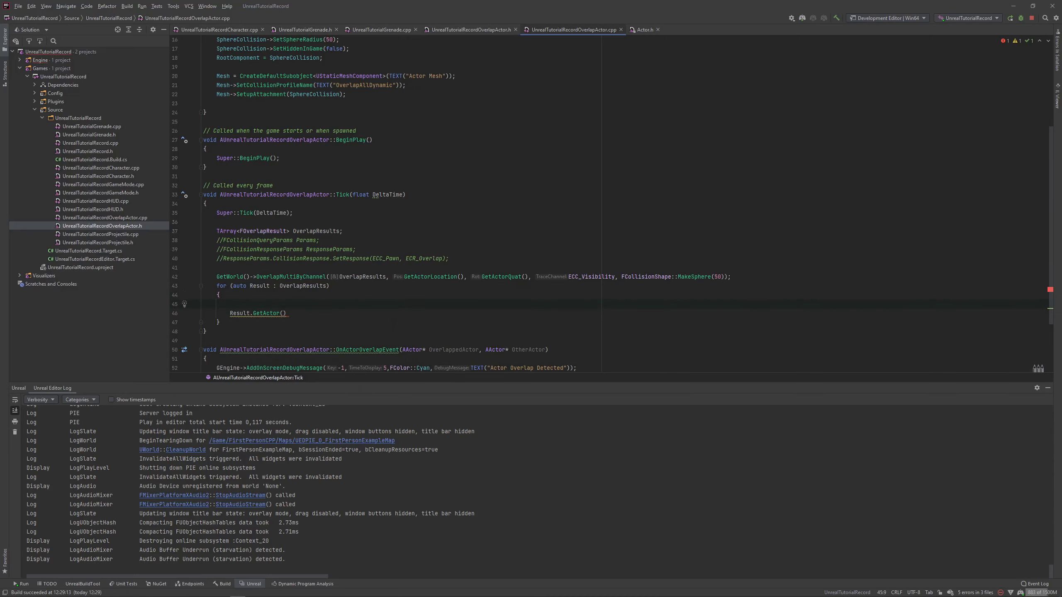
Put the cyan "Actor Overlap Detected" AddOnScreenDebugMessage call, copied from OnActorOverlapEvent, into the loop.
{"action": "type", "text": "GEngine"}
{"action": "key", "text": "Escape"}
{"action": "type", "text": "->Add"}
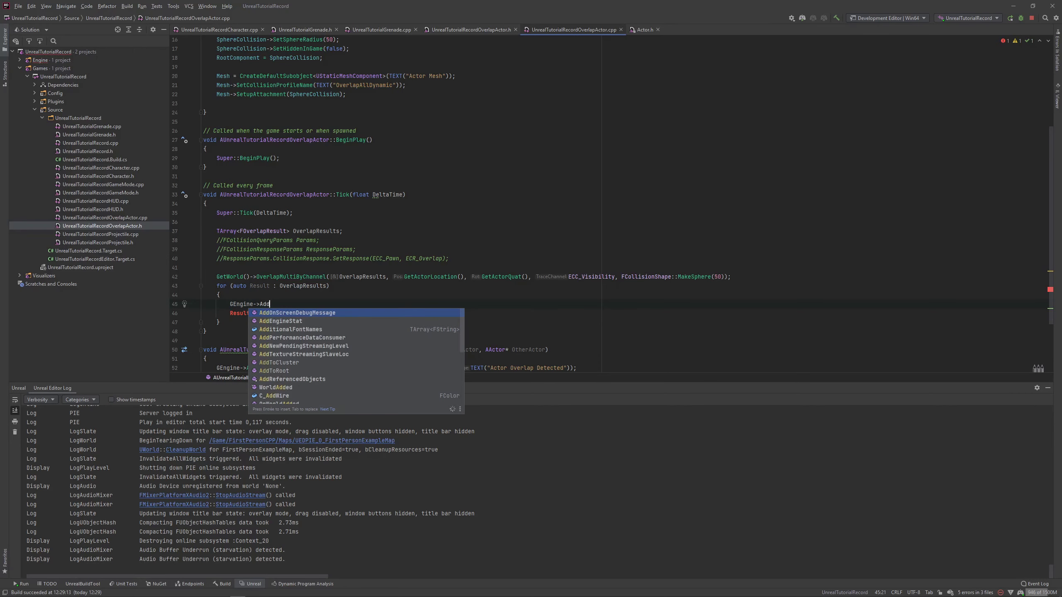
{"action": "key", "text": "Return"}
{"action": "type", "text": "-1"}
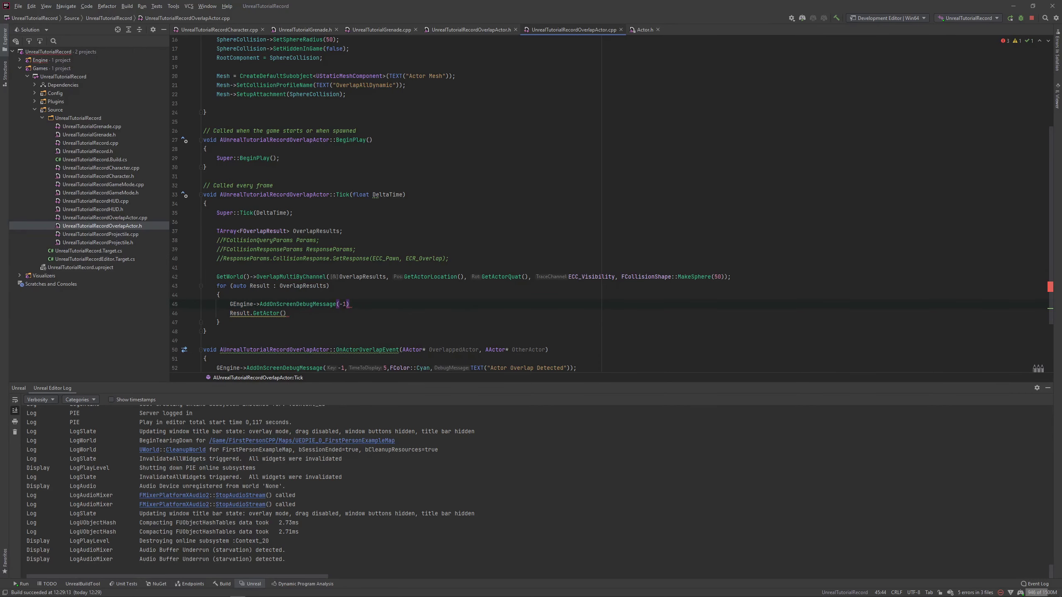
{"action": "scroll", "coordinate": [209, 310], "scroll_direction": "down", "scroll_amount": 2}
{"action": "left_click_drag", "start_coordinate": [217, 314], "coordinate": [592, 315]}
{"action": "key", "text": "ctrl+c"}
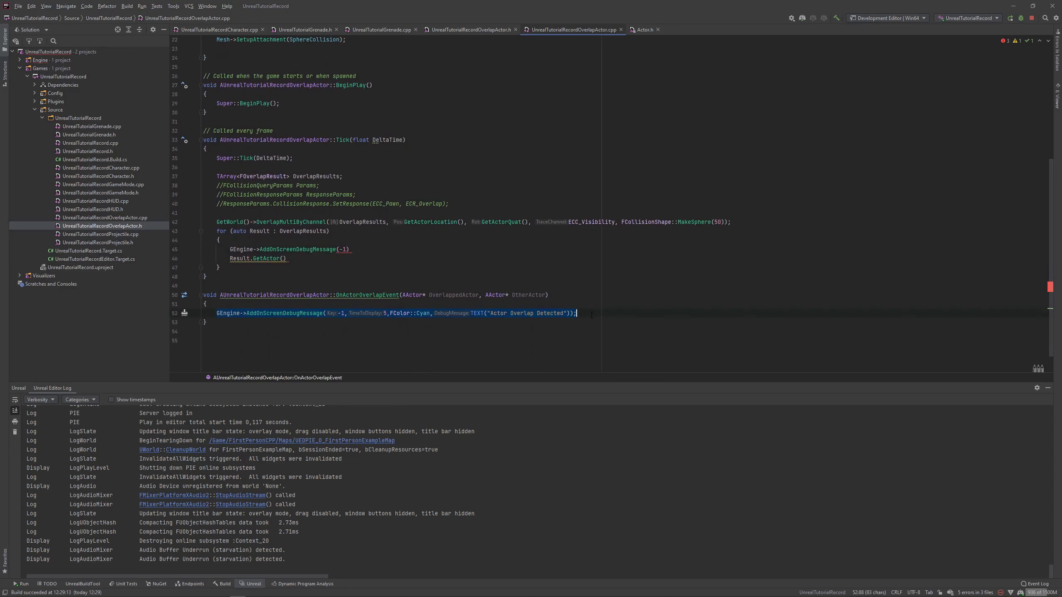
{"action": "left_click_drag", "start_coordinate": [230, 249], "coordinate": [351, 251]}
{"action": "key", "text": "ctrl+v"}
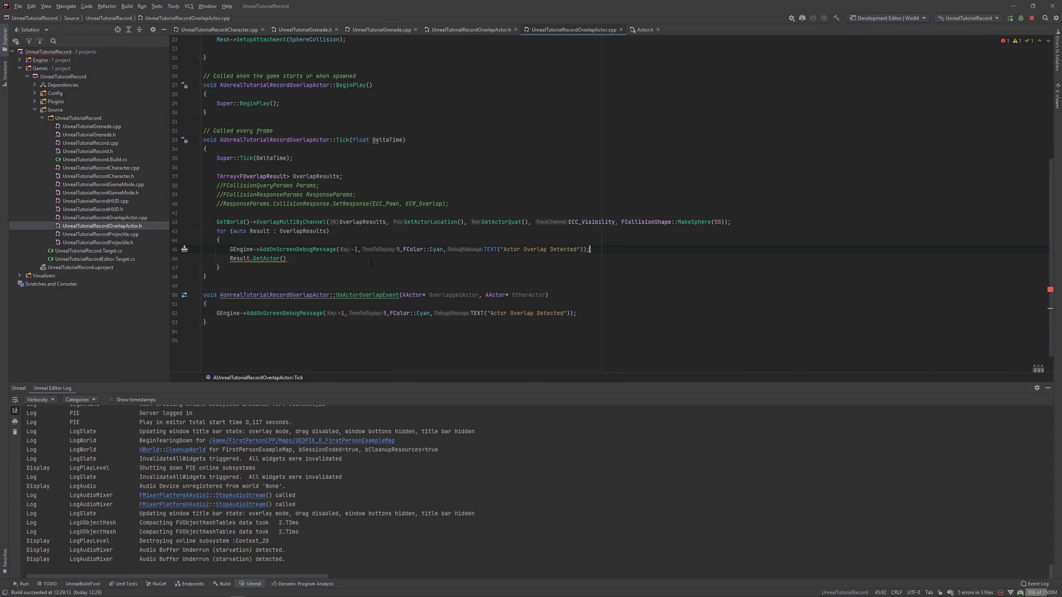
{"action": "scroll", "coordinate": [413, 261], "scroll_direction": "up", "scroll_amount": 1}
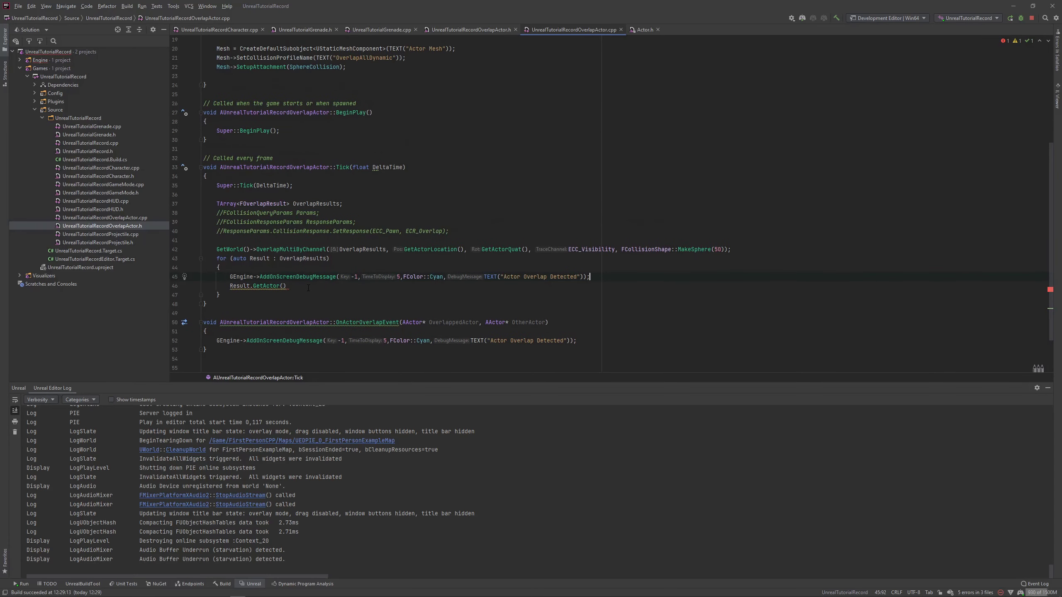
Complete the leftover line as Result.GetActor()->GetName() and cut it out of the loop.
{"action": "type", "text": ".se"}
{"action": "type", "text": "t"}
{"action": "key", "text": "BackSpace"}
{"action": "key", "text": "BackSpace"}
{"action": "key", "text": "BackSpace"}
{"action": "type", "text": "t"}
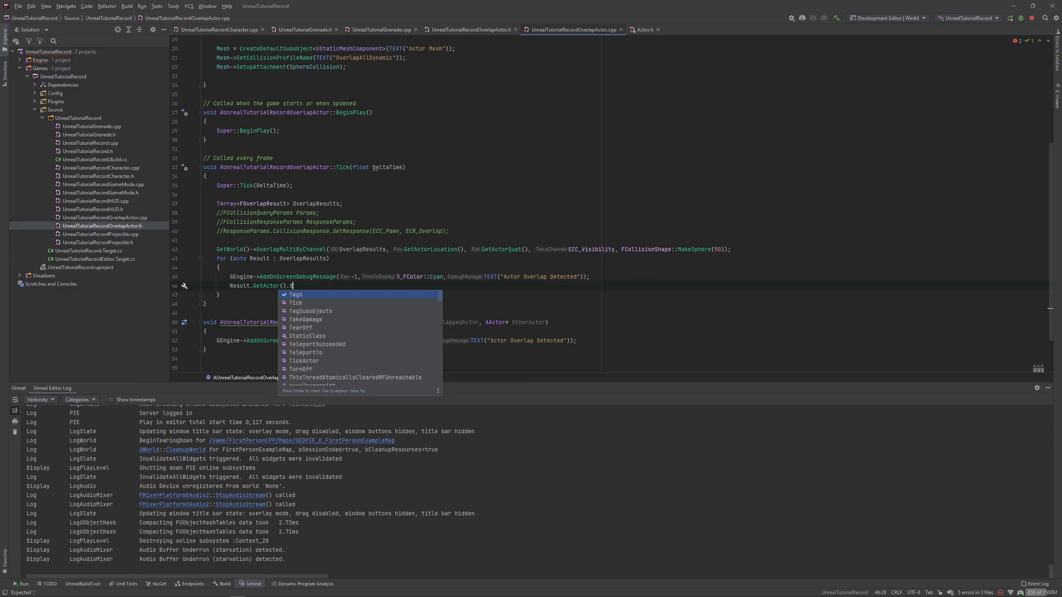
{"action": "type", "text": "os"}
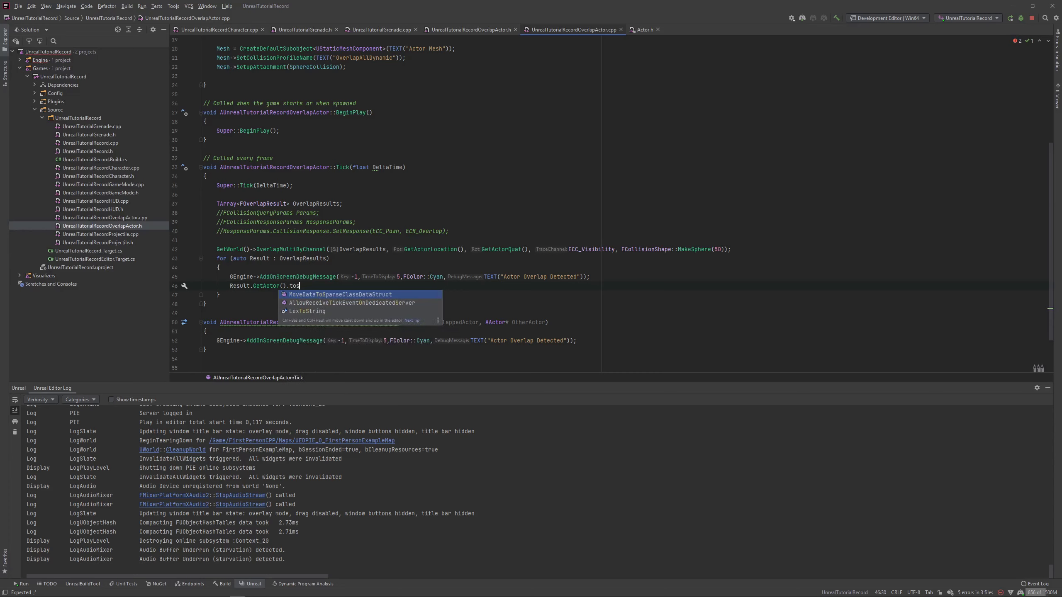
{"action": "key", "text": "BackSpace"}
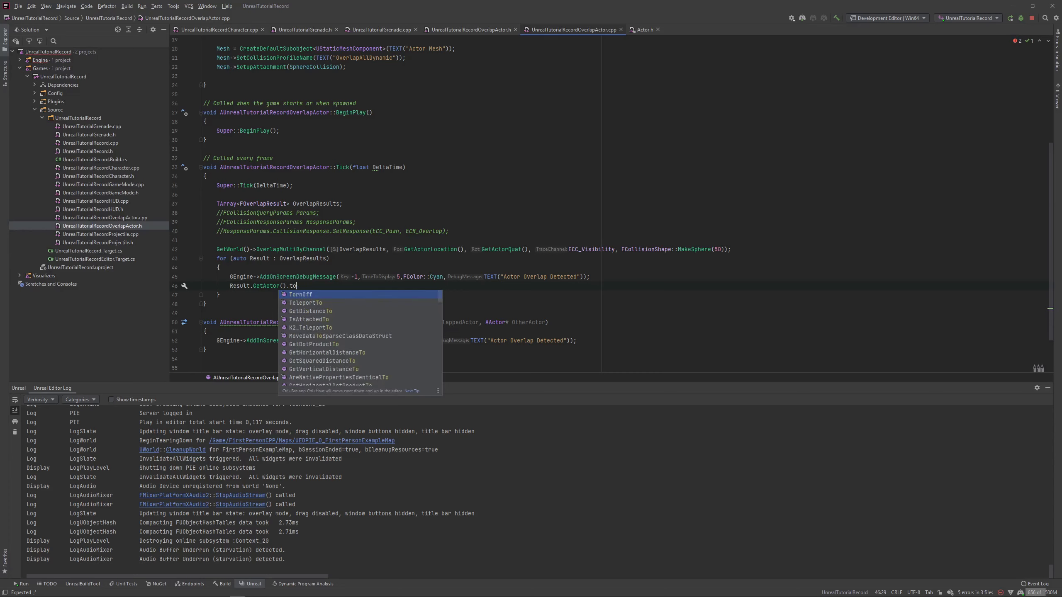
{"action": "type", "text": "St"}
{"action": "key", "text": "BackSpace"}
{"action": "key", "text": "BackSpace"}
{"action": "key", "text": "BackSpace"}
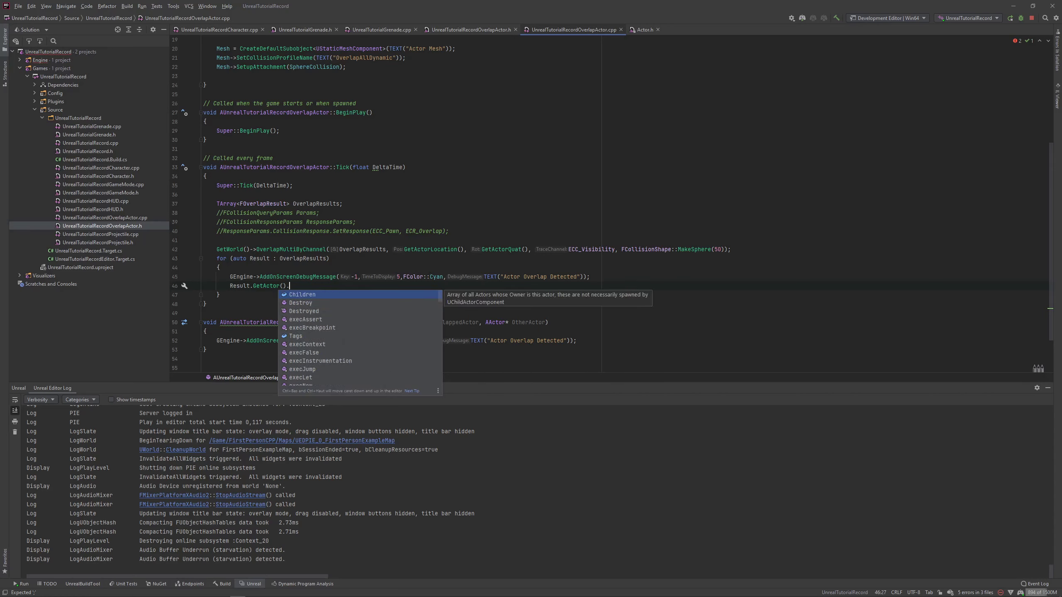
{"action": "key", "text": "BackSpace"}
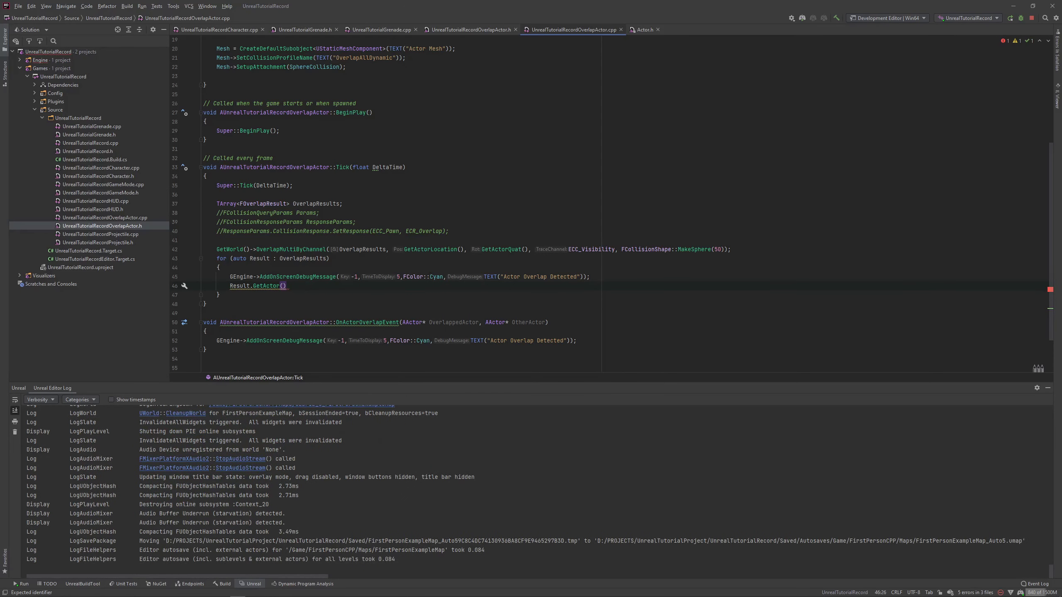
{"action": "type", "text": "->get"}
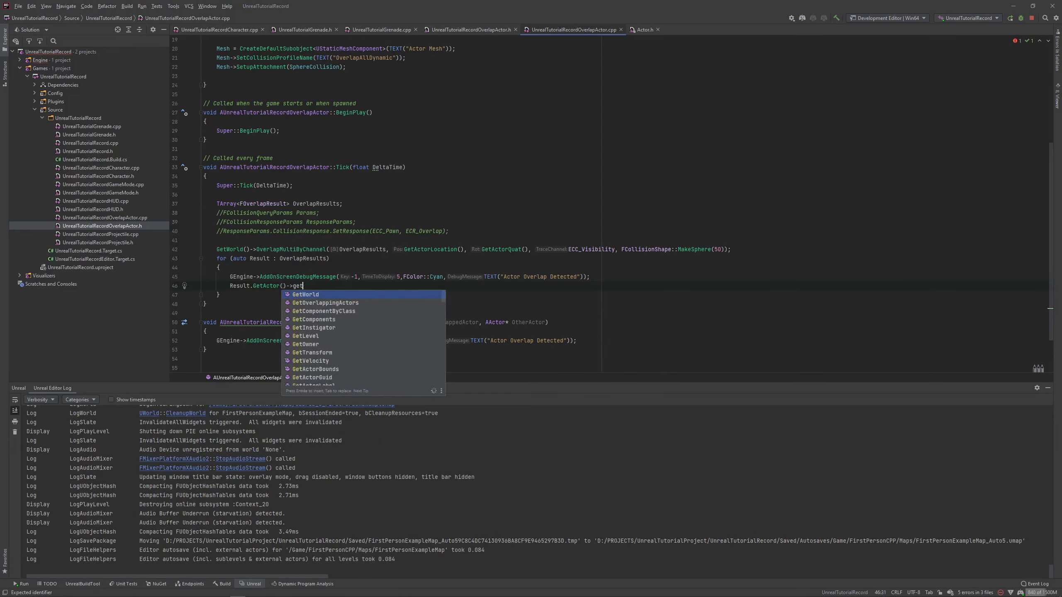
{"action": "type", "text": "displ"}
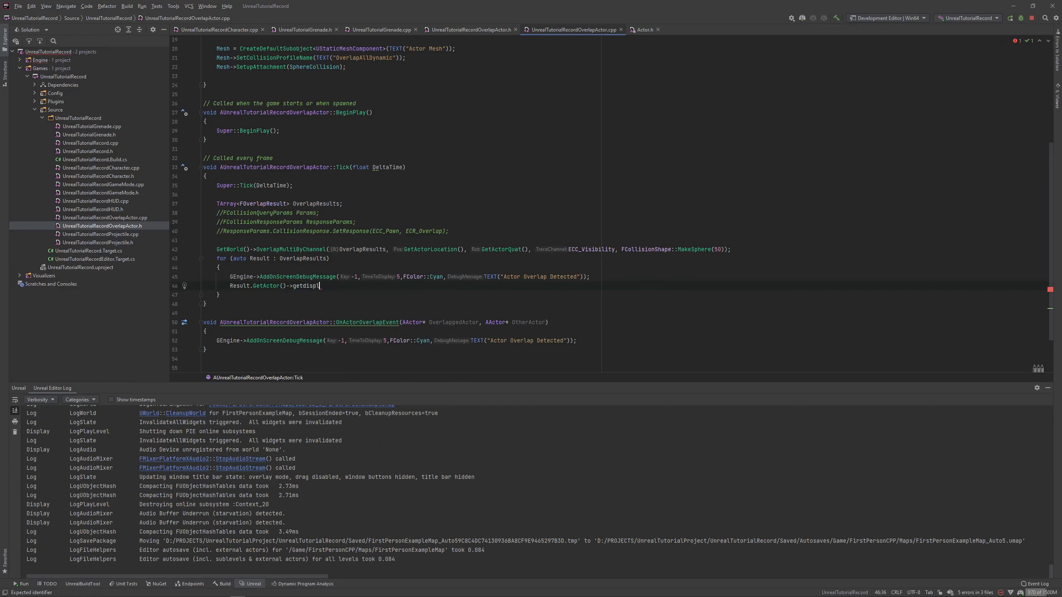
{"action": "key", "text": "BackSpace"}
{"action": "key", "text": "BackSpace"}
{"action": "key", "text": "BackSpace"}
{"action": "key", "text": "BackSpace"}
{"action": "key", "text": "BackSpace"}
{"action": "type", "text": "nam"}
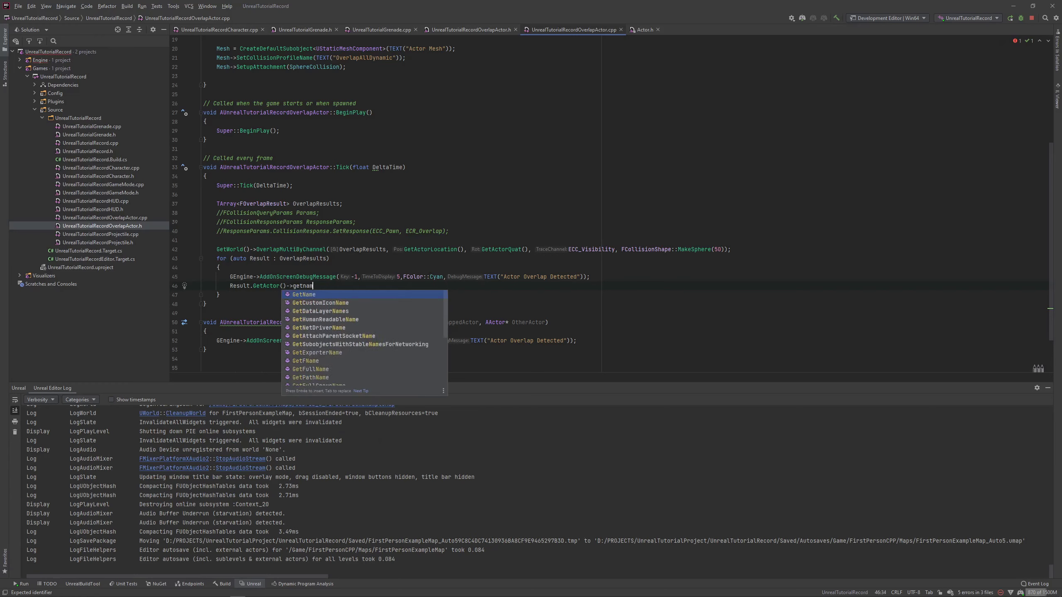
{"action": "key", "text": "Return"}
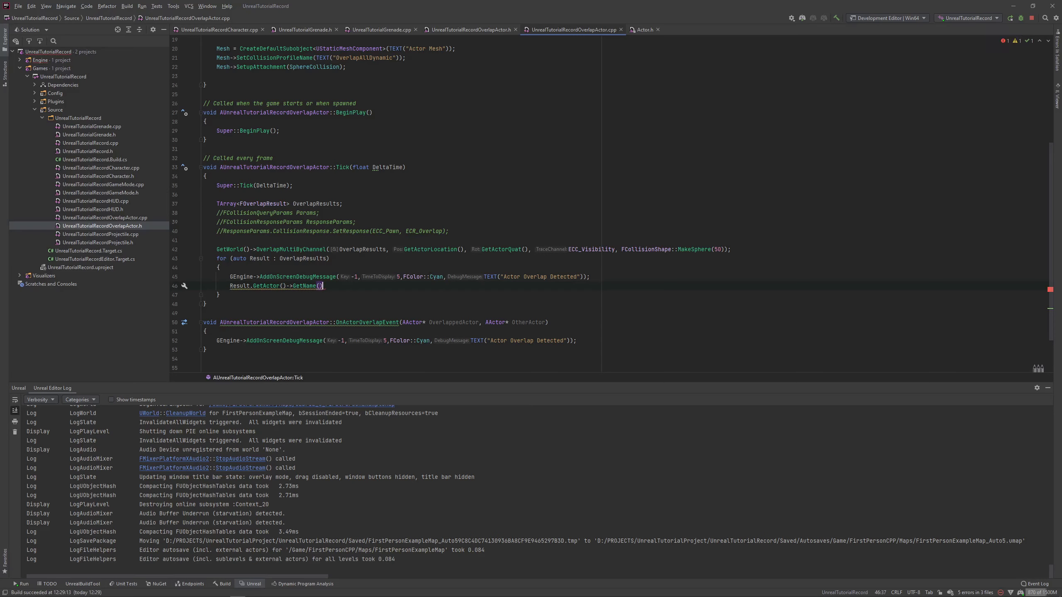
{"action": "left_click_drag", "start_coordinate": [324, 286], "coordinate": [270, 286]}
{"action": "key", "text": "BackSpace"}
{"action": "key", "text": "BackSpace"}
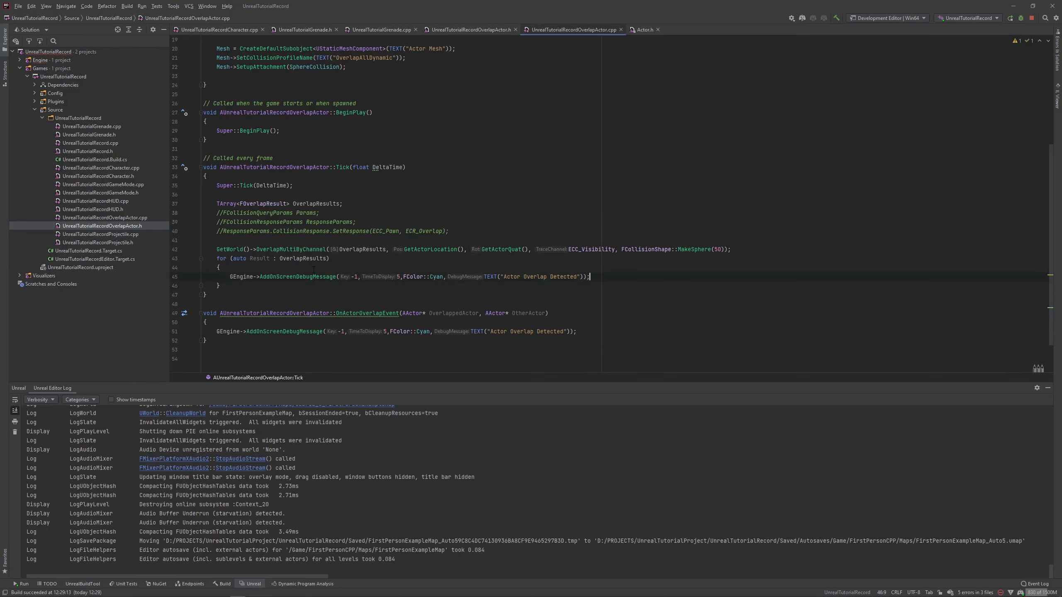
Replace TEXT("Actor Overlap Detected") in the loop's debug message with Result.GetActor()->GetName().
{"action": "left_click_drag", "start_coordinate": [484, 276], "coordinate": [540, 277]}
{"action": "type", "text": "Result.GetActor()->GetName()"}
{"action": "key", "text": "Up"}
{"action": "left_click", "coordinate": [596, 279]}
Look over the OverlapMultiByChannel call, loop header and MakeSphere arguments before switching to Unreal Editor.
{"action": "scroll", "coordinate": [270, 260], "scroll_direction": "up", "scroll_amount": 1}
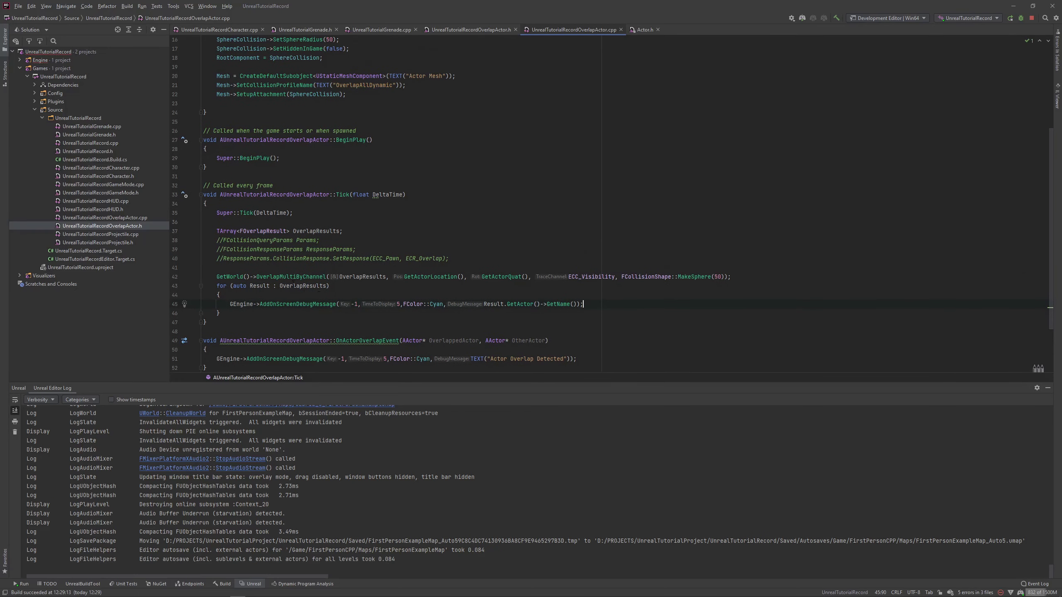
{"action": "double_click", "coordinate": [322, 277]}
{"action": "left_click", "coordinate": [424, 289]}
{"action": "scroll", "coordinate": [524, 292], "scroll_direction": "down", "scroll_amount": 1}
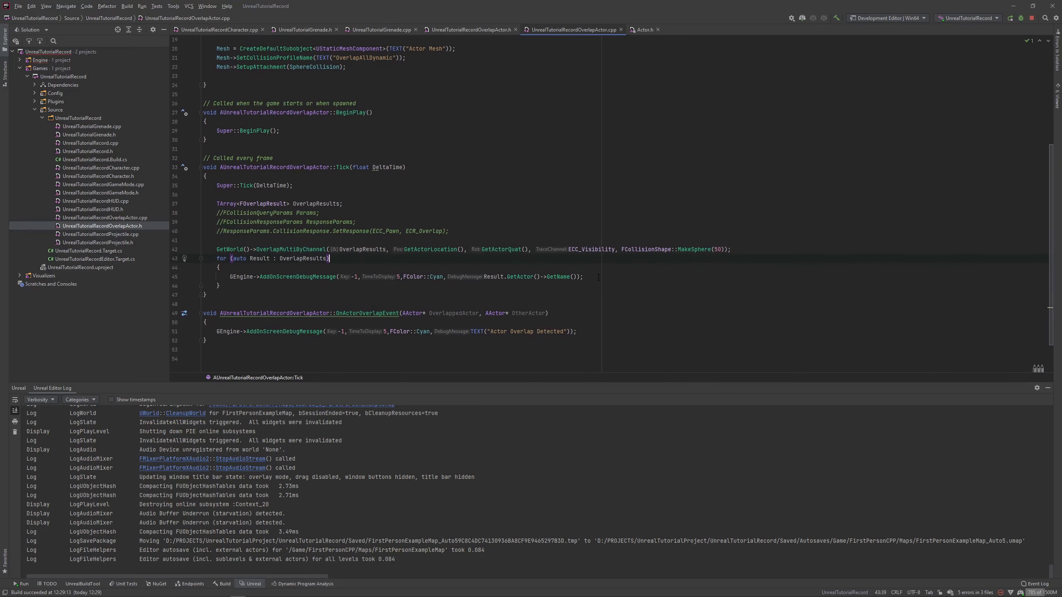
{"action": "left_click", "coordinate": [583, 276]}
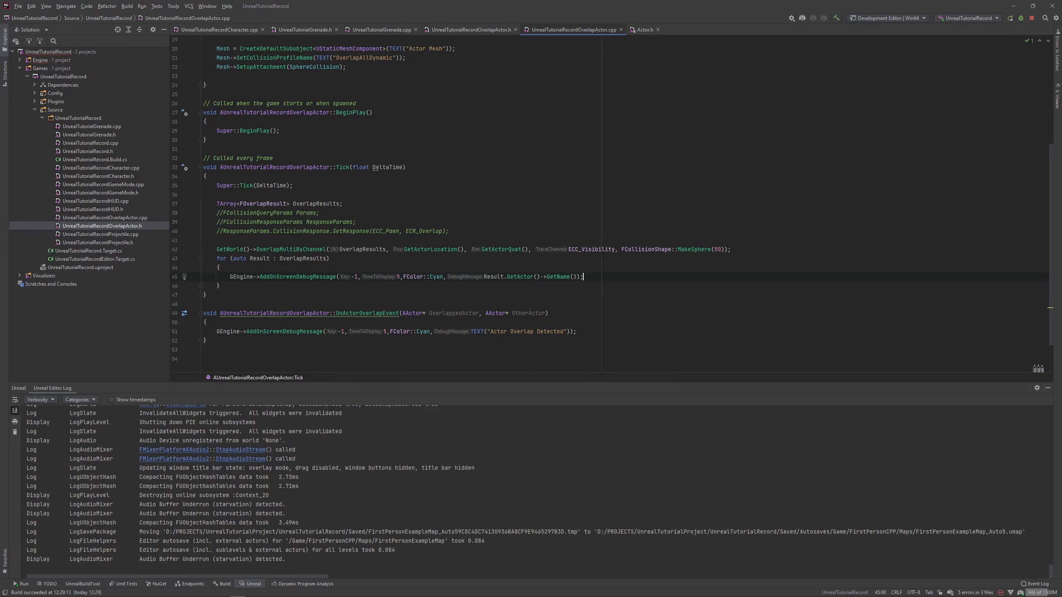
{"action": "left_click_drag", "start_coordinate": [689, 249], "coordinate": [701, 249]}
{"action": "left_click", "coordinate": [602, 278]}
{"action": "scroll", "coordinate": [596, 285], "scroll_direction": "up", "scroll_amount": 1}
{"action": "key", "text": "alt+Tab"}
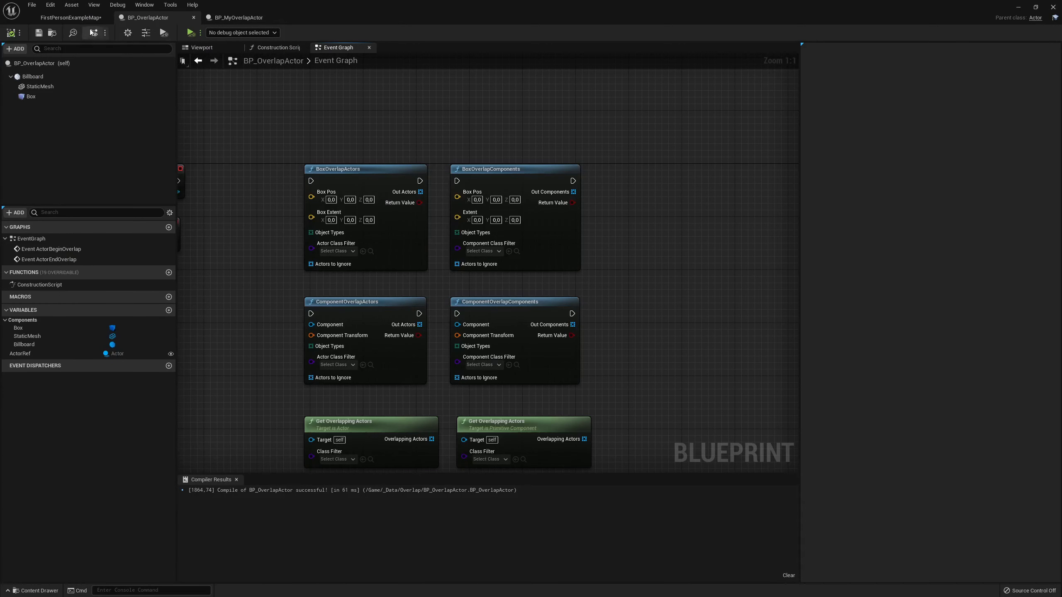
Trigger the C++ recompile in Unreal Editor and tilt the viewport toward the walls and cubes.
{"action": "left_click", "coordinate": [69, 17]}
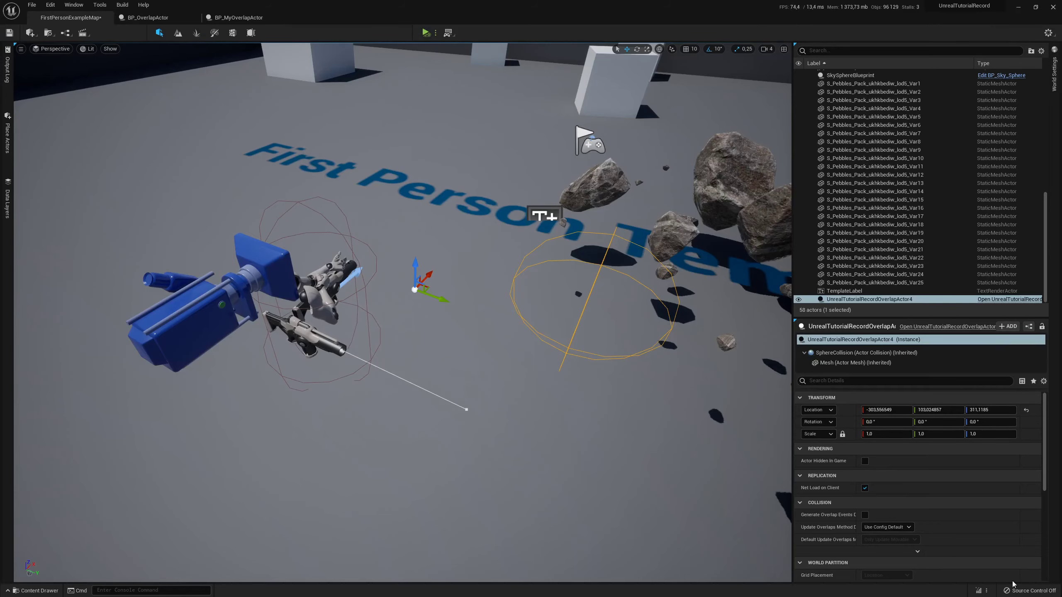
{"action": "left_click", "coordinate": [979, 591]}
{"action": "mouse_move", "coordinate": [541, 429]}
{"action": "right_mouse_down"}
{"action": "mouse_move", "coordinate": [541, 393]}
{"action": "mouse_move", "coordinate": [525, 376]}
{"action": "right_mouse_up"}
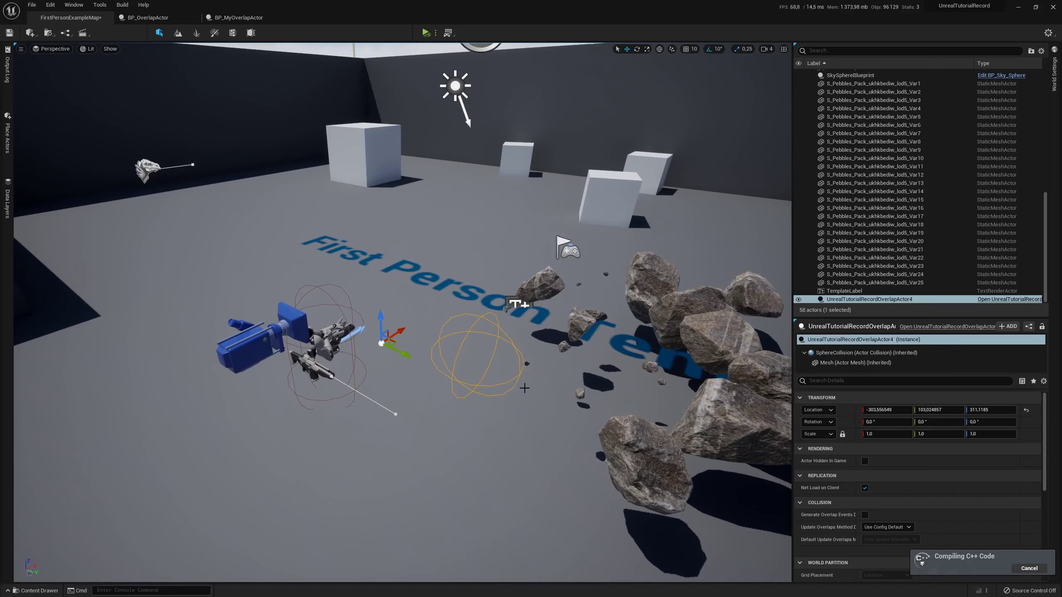
{"action": "key", "text": "alt+Tab"}
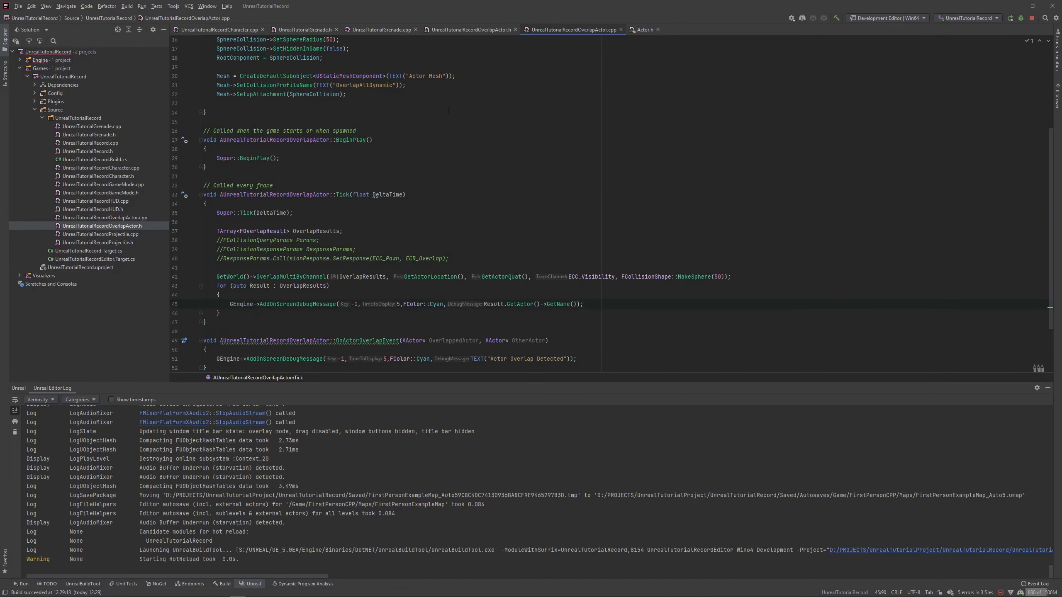
Open the failed compile's log and inspect the first C4003 error at the AddDynamic line.
{"action": "scroll", "coordinate": [294, 143], "scroll_direction": "up", "scroll_amount": 3}
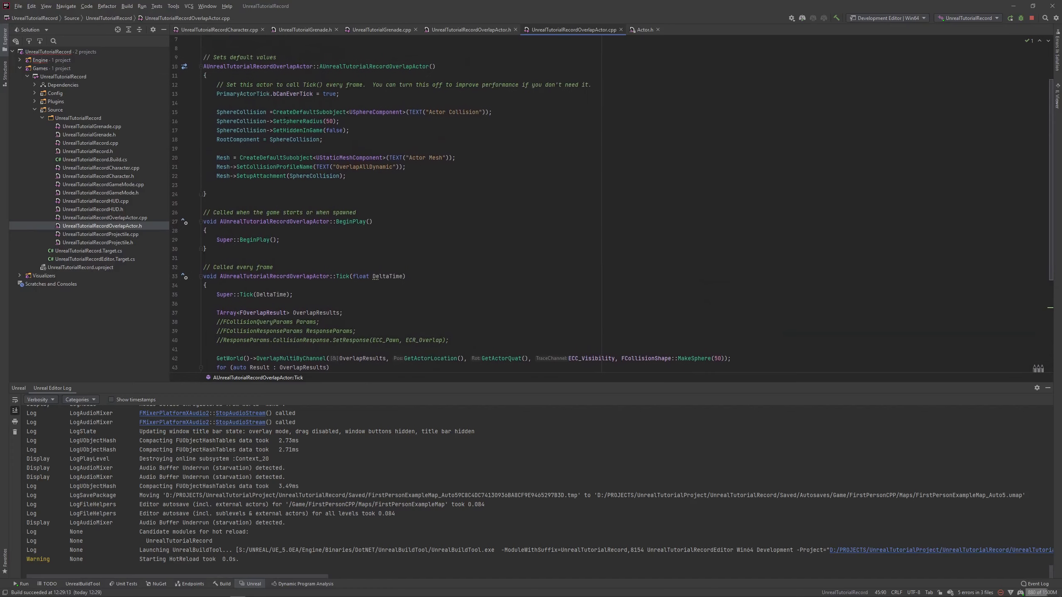
{"action": "scroll", "coordinate": [294, 143], "scroll_direction": "down", "scroll_amount": 3}
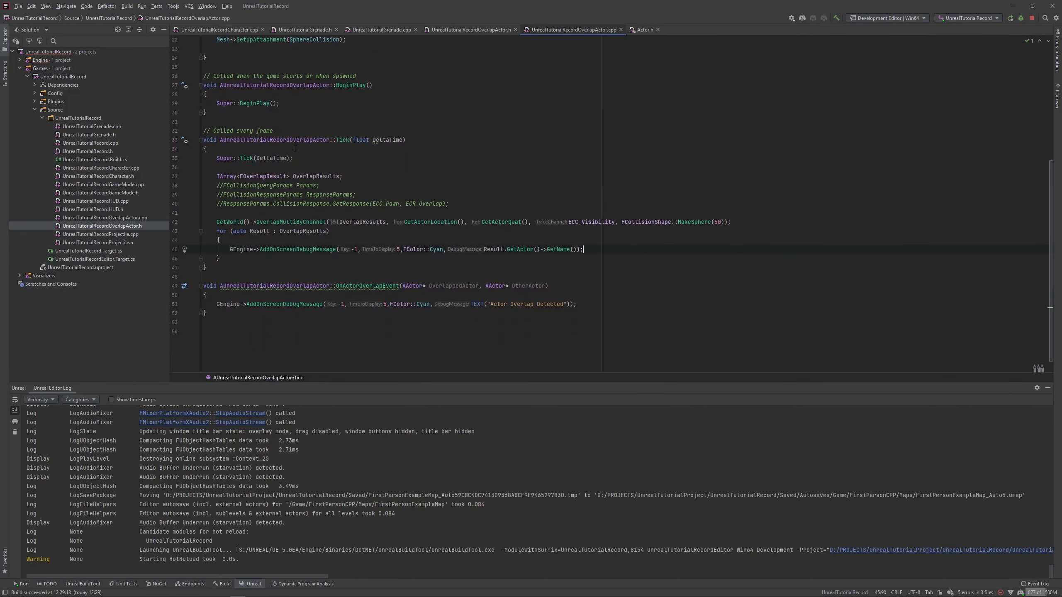
{"action": "scroll", "coordinate": [309, 146], "scroll_direction": "down", "scroll_amount": 1}
{"action": "key", "text": "alt+Tab"}
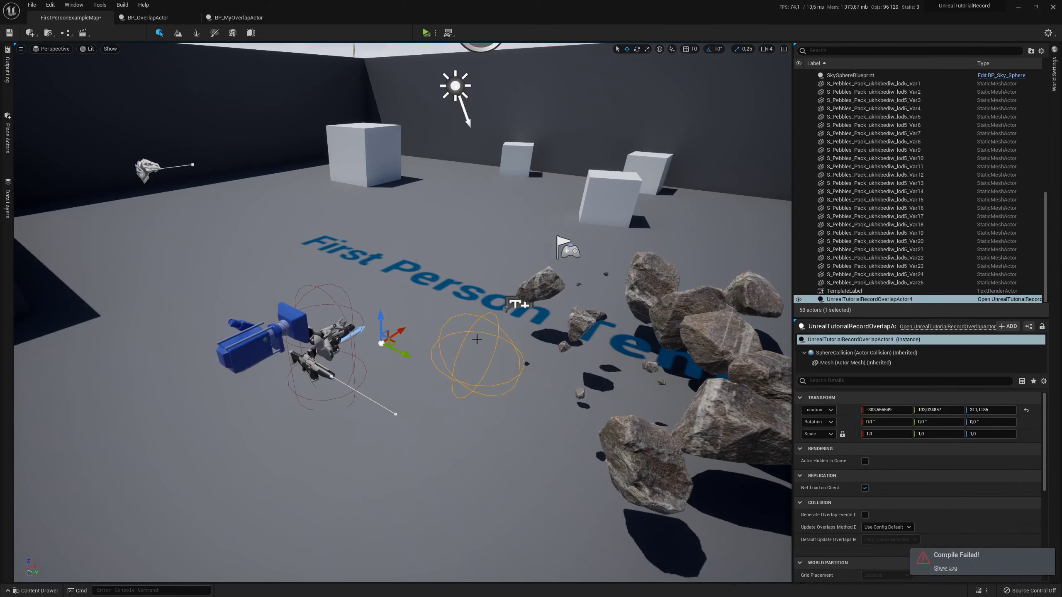
{"action": "left_click", "coordinate": [933, 568]}
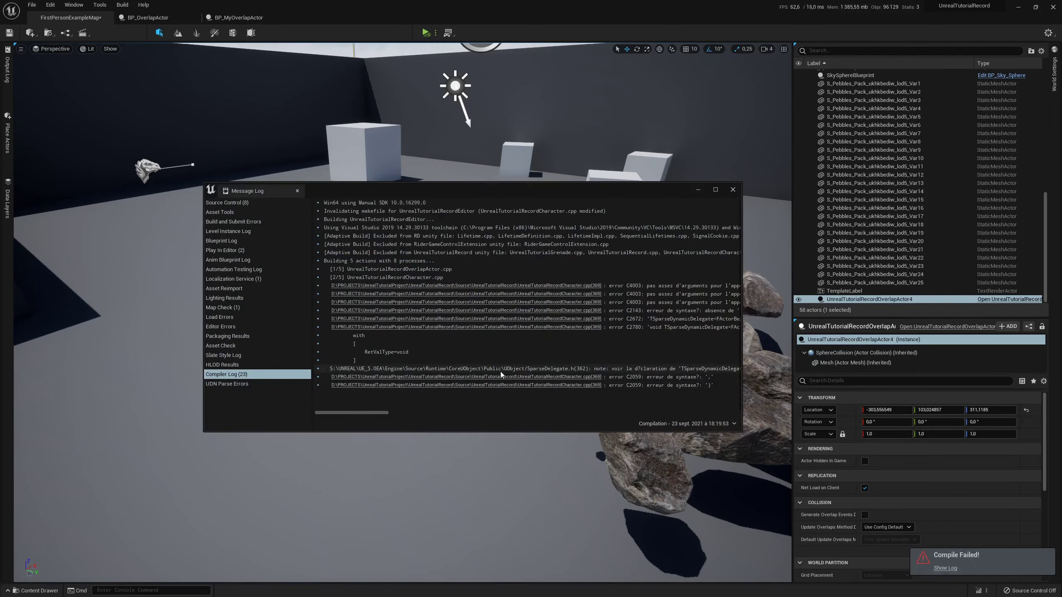
{"action": "left_click_drag", "start_coordinate": [374, 413], "coordinate": [398, 414]}
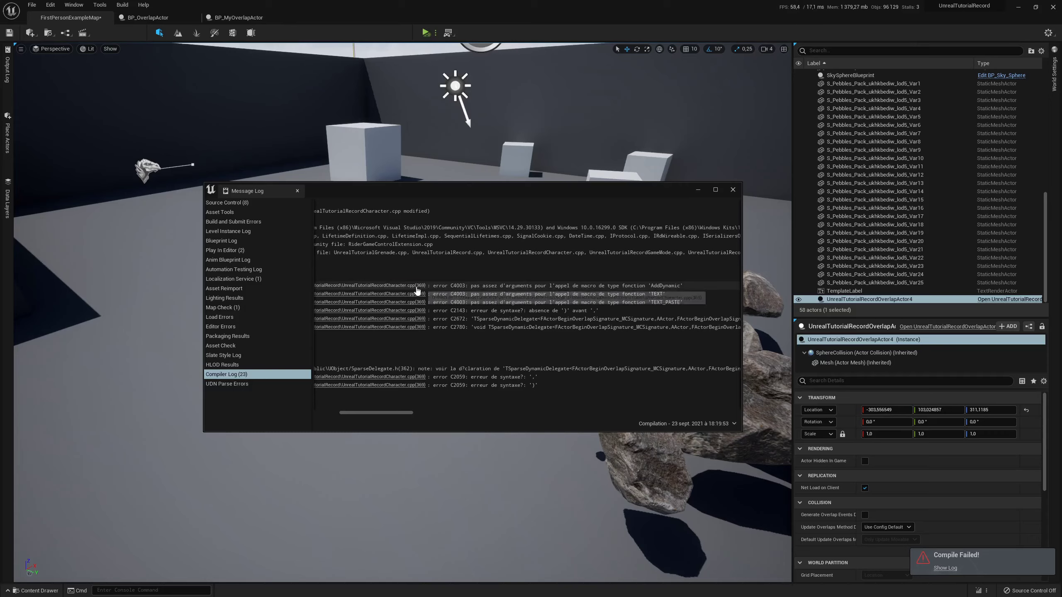
{"action": "left_click", "coordinate": [643, 285]}
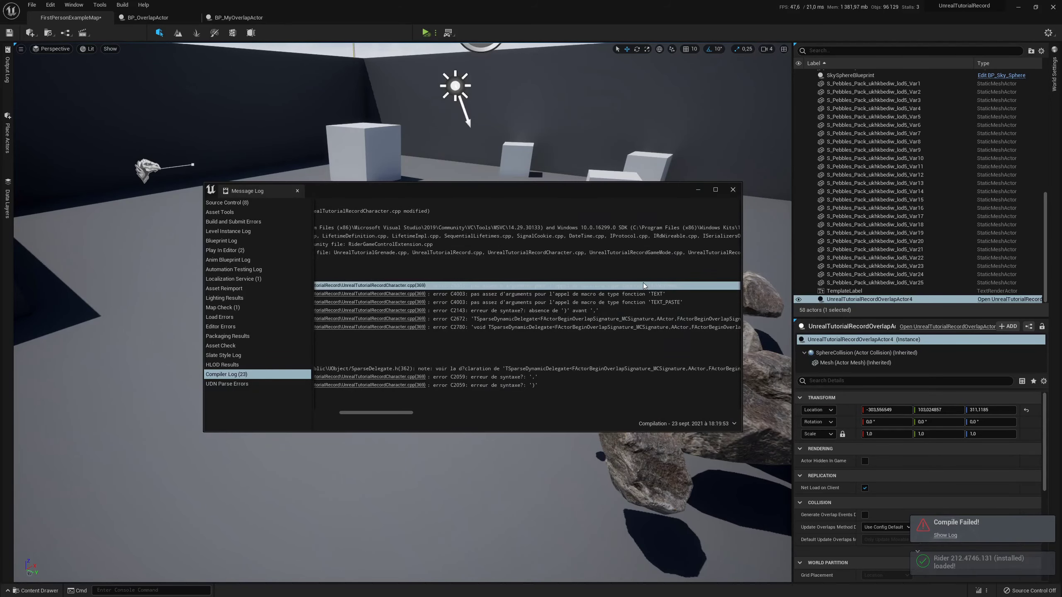
{"action": "key", "text": "alt+Tab"}
{"action": "key", "text": "alt+Tab"}
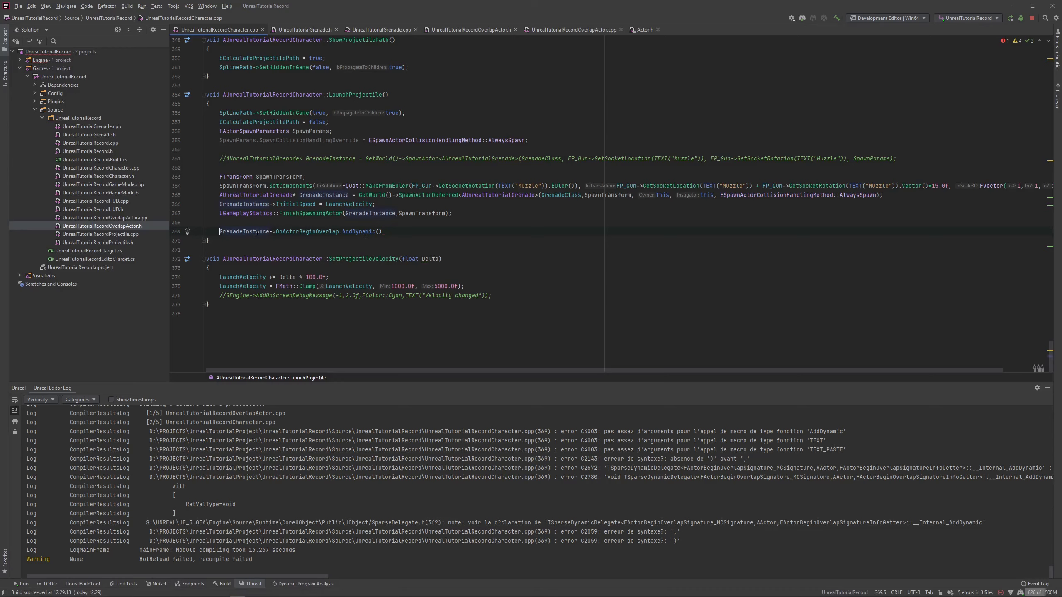
Remove the OnActorBeginOverlap.AddDynamic line 369 from LaunchProjectile.
{"action": "type", "text": "//"}
{"action": "left_click_drag", "start_coordinate": [390, 231], "coordinate": [329, 232]}
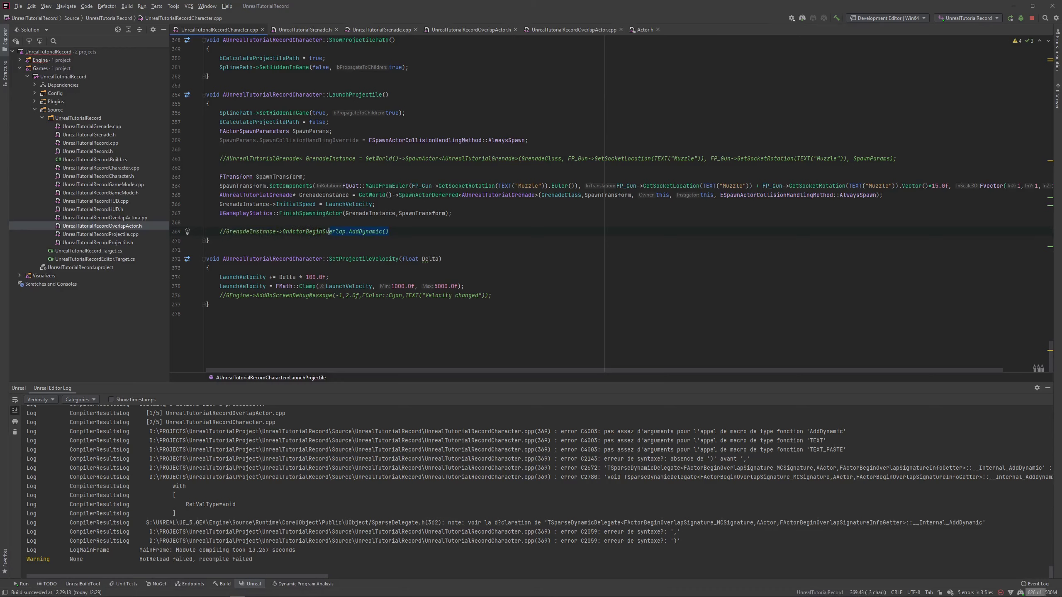
{"action": "key", "text": "BackSpace"}
{"action": "key", "text": "BackSpace"}
{"action": "key", "text": "BackSpace"}
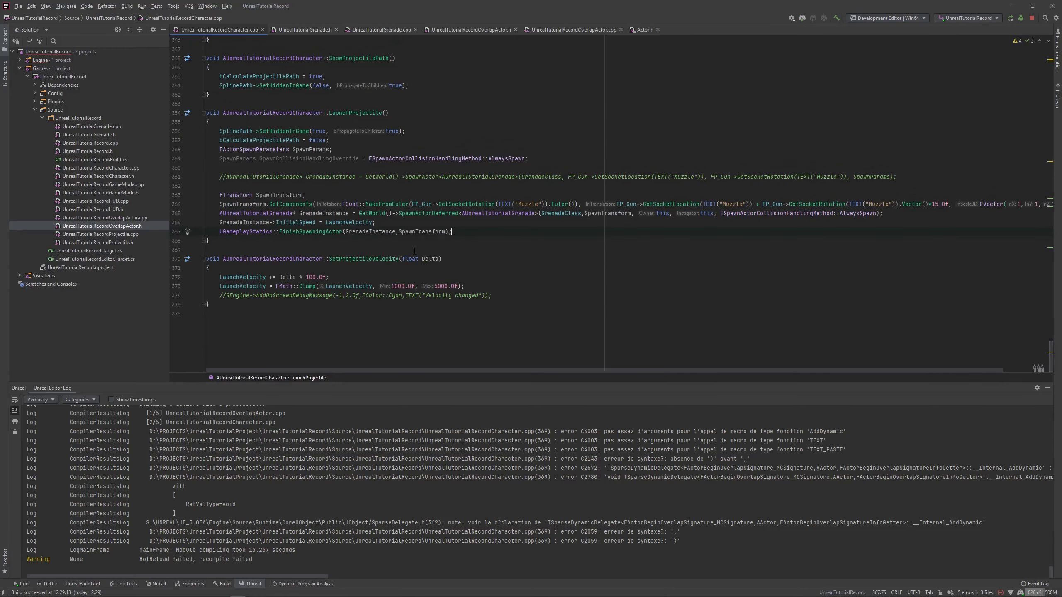
Close the compiler Message Log and recompile in Unreal Editor until Compile Complete.
{"action": "key", "text": "alt+Tab"}
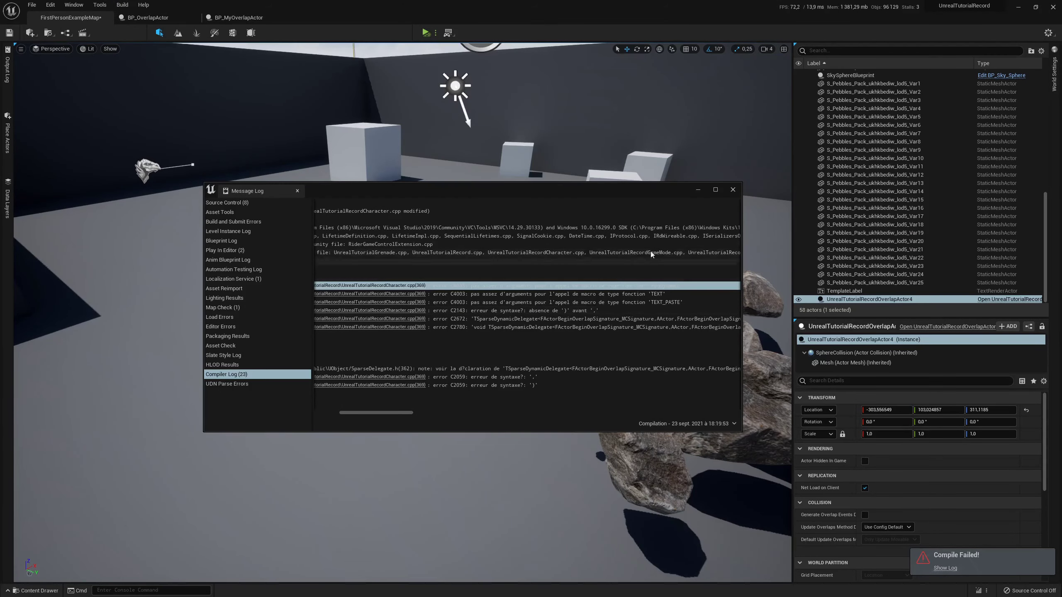
{"action": "left_click", "coordinate": [733, 191]}
{"action": "left_click", "coordinate": [978, 591]}
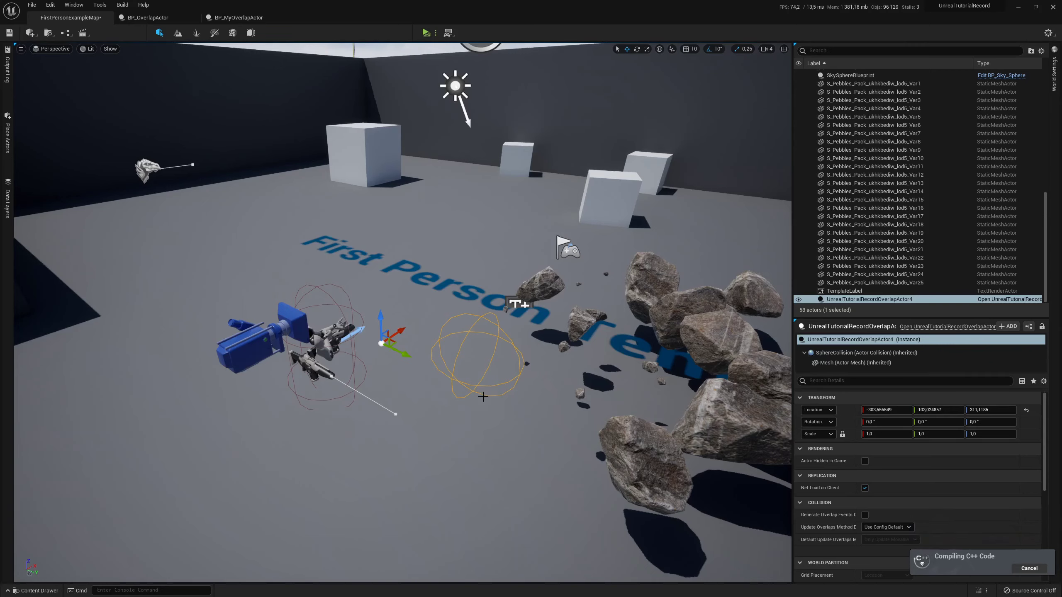
Start simulating the level and select UnrealTutorialRecordOverlapActor4.
{"action": "left_click", "coordinate": [426, 33]}
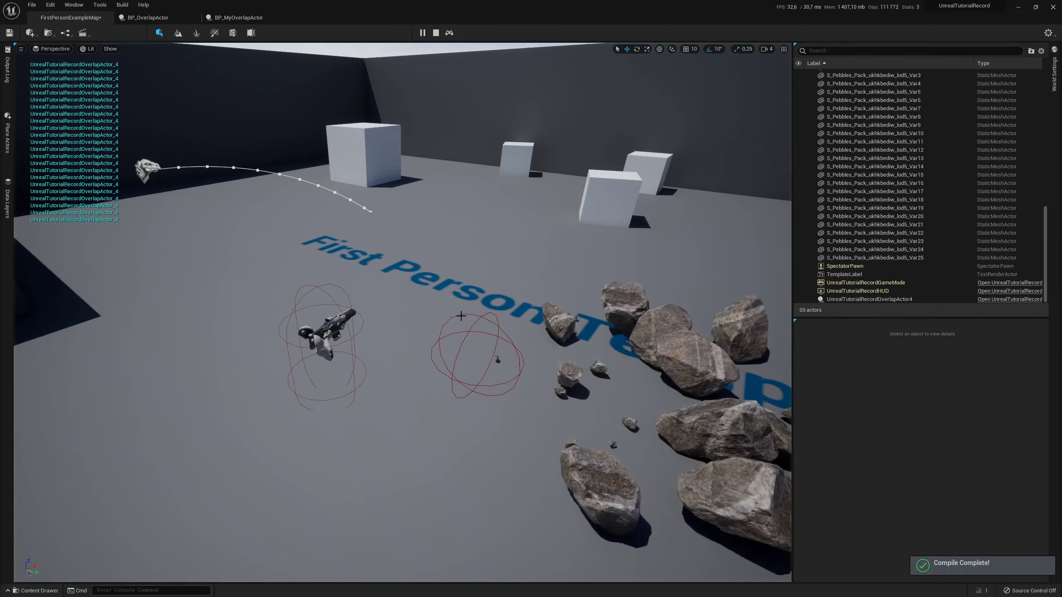
{"action": "left_click", "coordinate": [477, 321]}
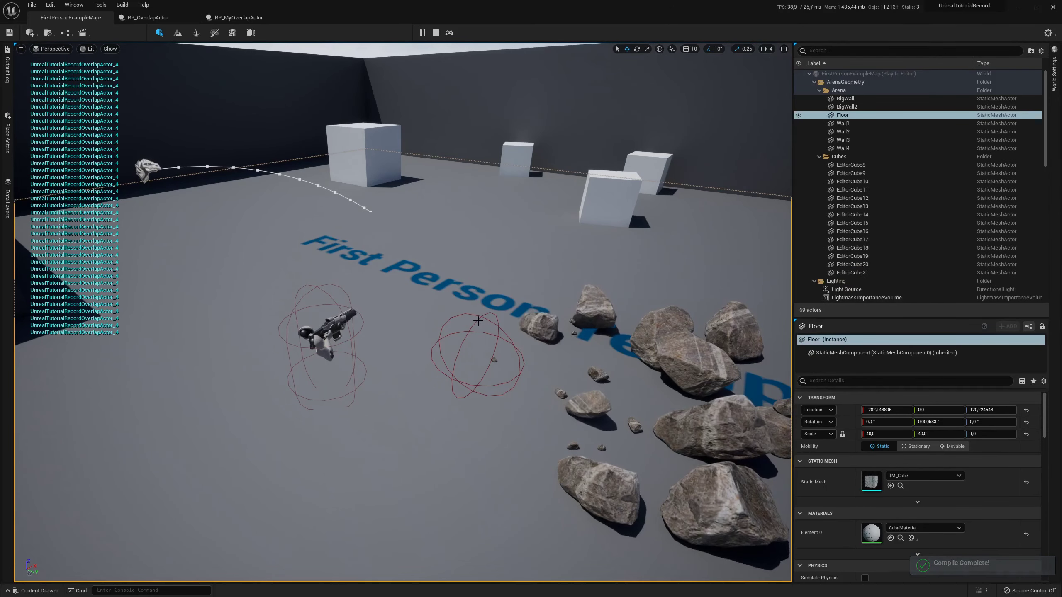
{"action": "left_click", "coordinate": [494, 310]}
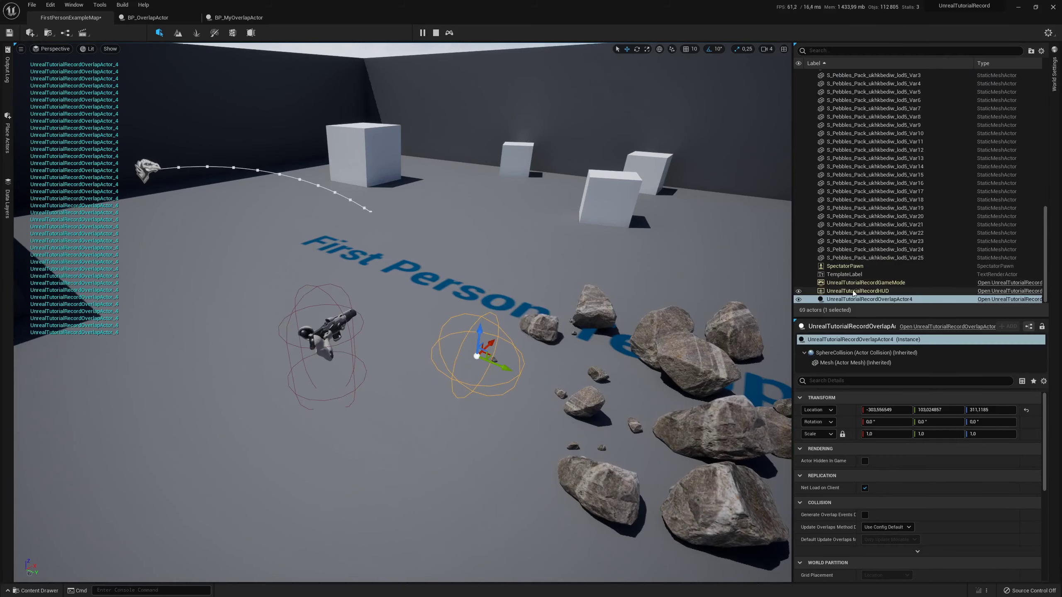
{"action": "left_click", "coordinate": [816, 299]}
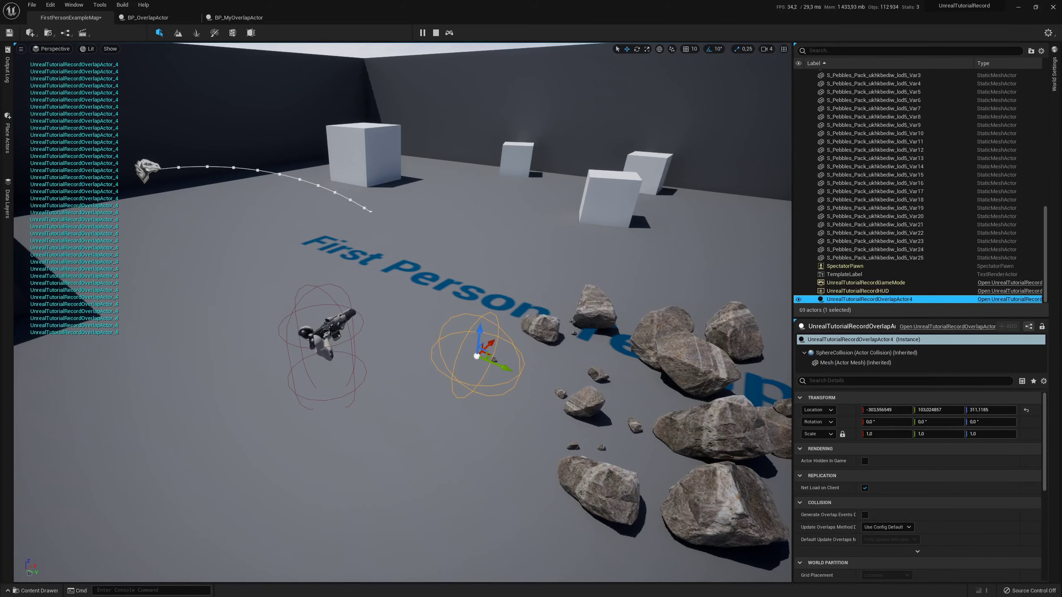
{"action": "right_click_drag", "start_coordinate": [438, 322], "coordinate": [438, 336]}
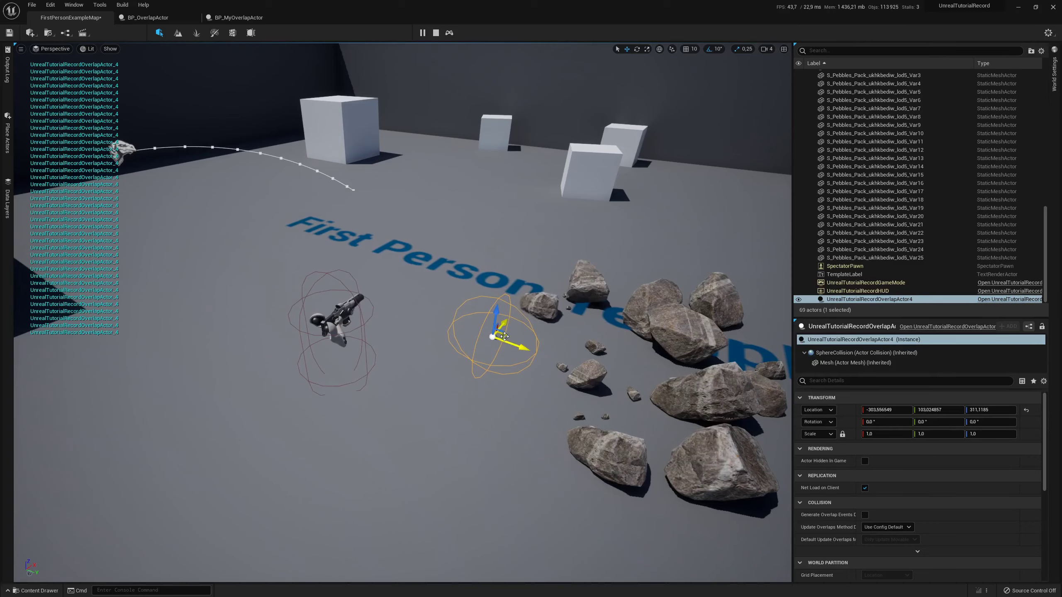
Drag the overlap actor onto the gun to trigger its overlap messages, then stop simulating.
{"action": "mouse_move", "coordinate": [504, 333]}
{"action": "left_mouse_down"}
{"action": "mouse_move", "coordinate": [390, 360]}
{"action": "mouse_move", "coordinate": [604, 423]}
{"action": "left_mouse_up"}
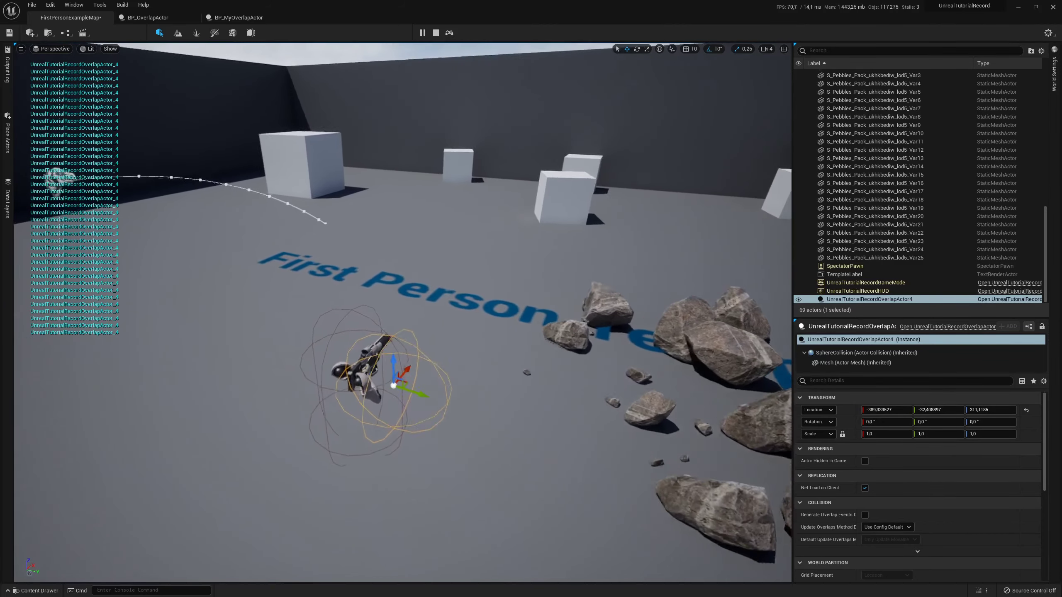
{"action": "right_click_drag", "start_coordinate": [442, 398], "coordinate": [435, 481]}
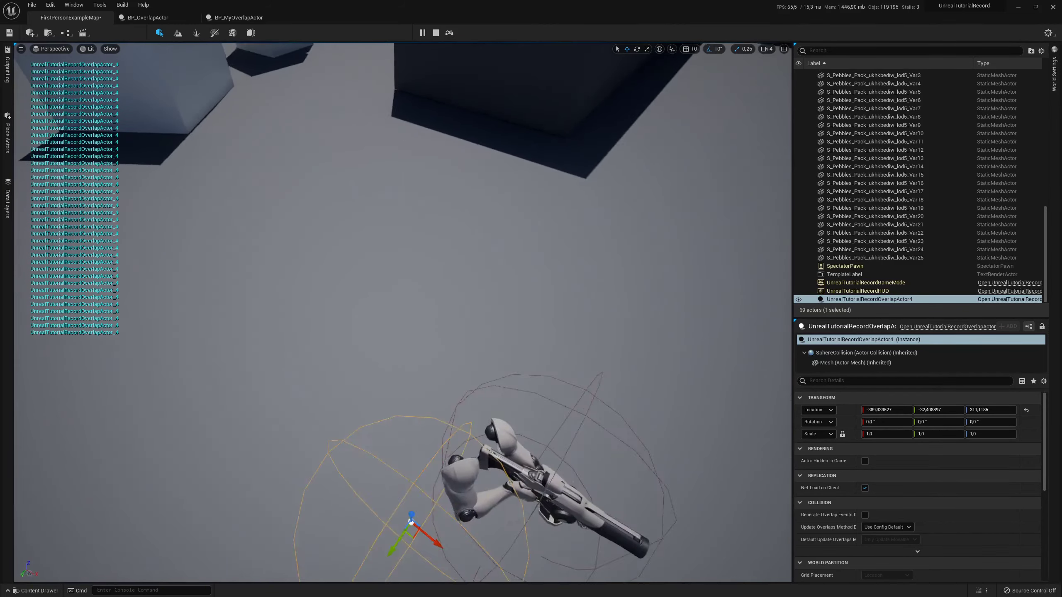
{"action": "left_click_drag", "start_coordinate": [322, 439], "coordinate": [362, 482]}
{"action": "right_click_drag", "start_coordinate": [362, 482], "coordinate": [411, 410]}
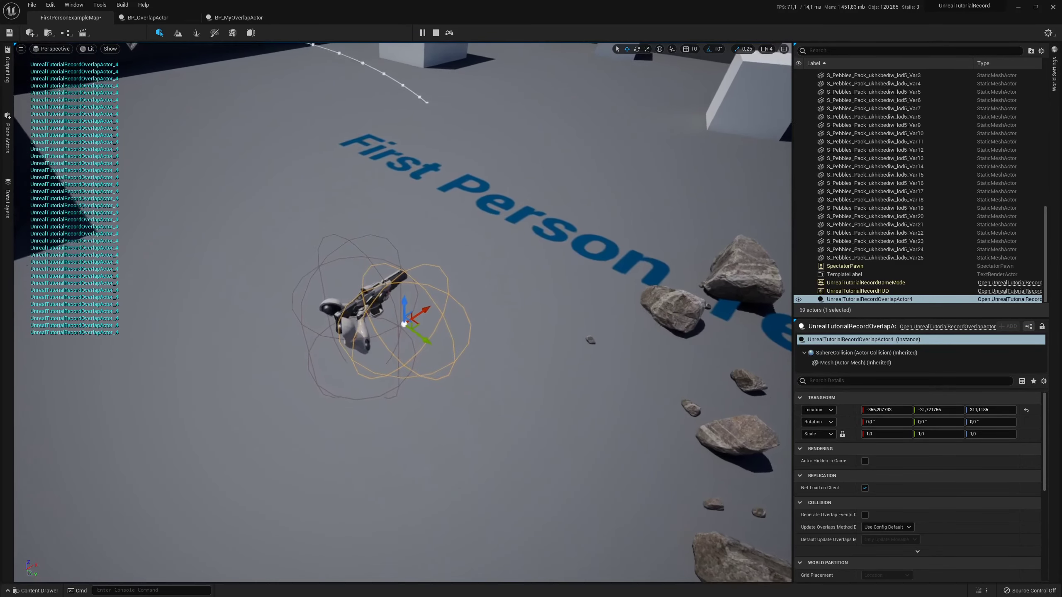
{"action": "left_click", "coordinate": [436, 33]}
Back in Rider, open UnrealTutorialRecordOverlapActor.cpp.
{"action": "key", "text": "alt+Tab"}
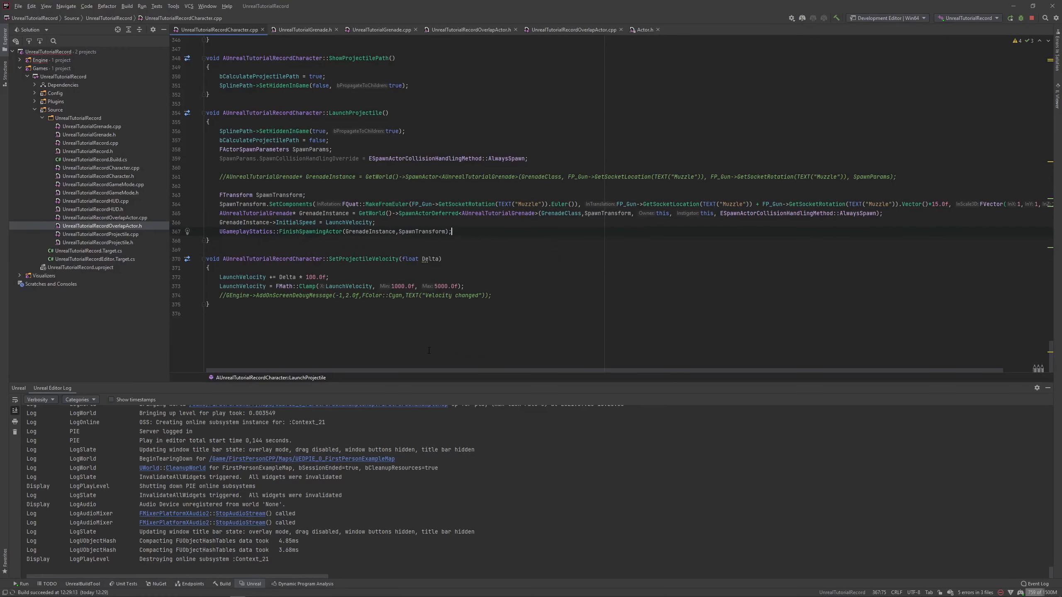
{"action": "scroll", "coordinate": [466, 259], "scroll_direction": "up", "scroll_amount": 1}
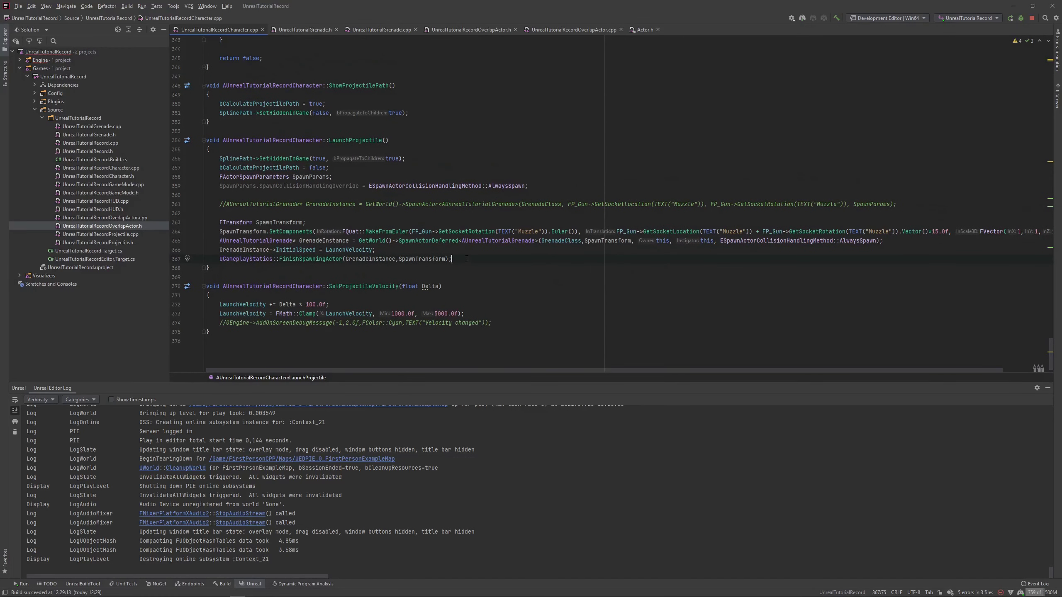
{"action": "key", "text": "alt+Tab"}
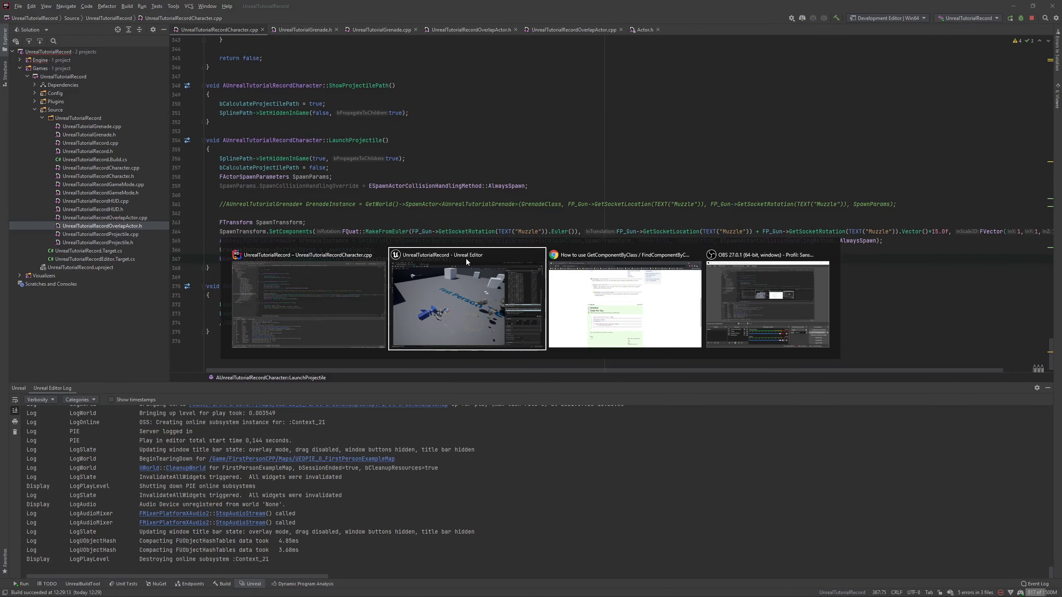
{"action": "key", "text": "Tab"}
{"action": "key", "text": "Tab"}
{"action": "key", "text": "Tab"}
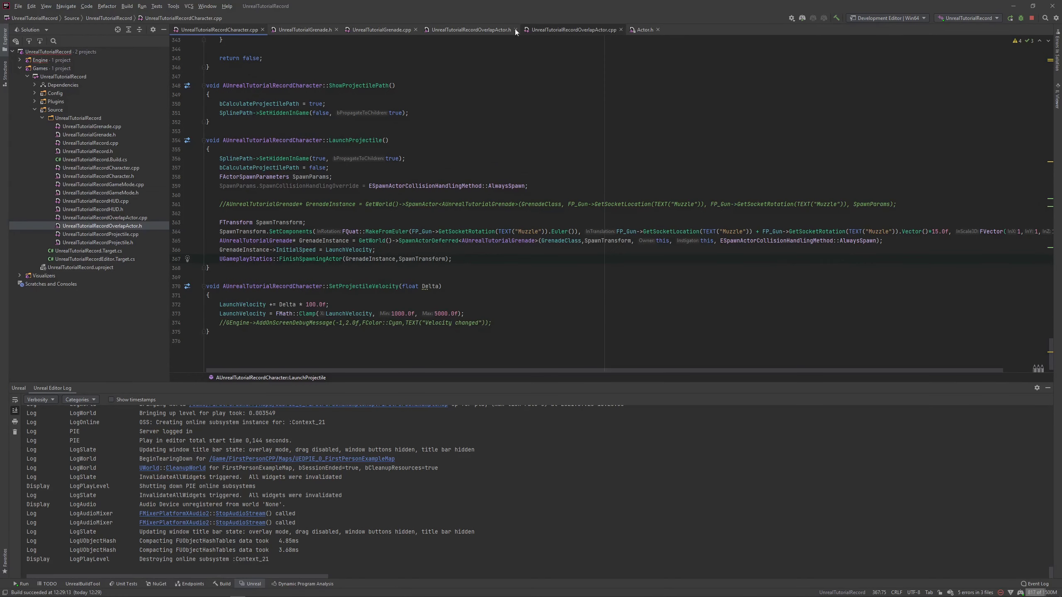
{"action": "left_click", "coordinate": [552, 26]}
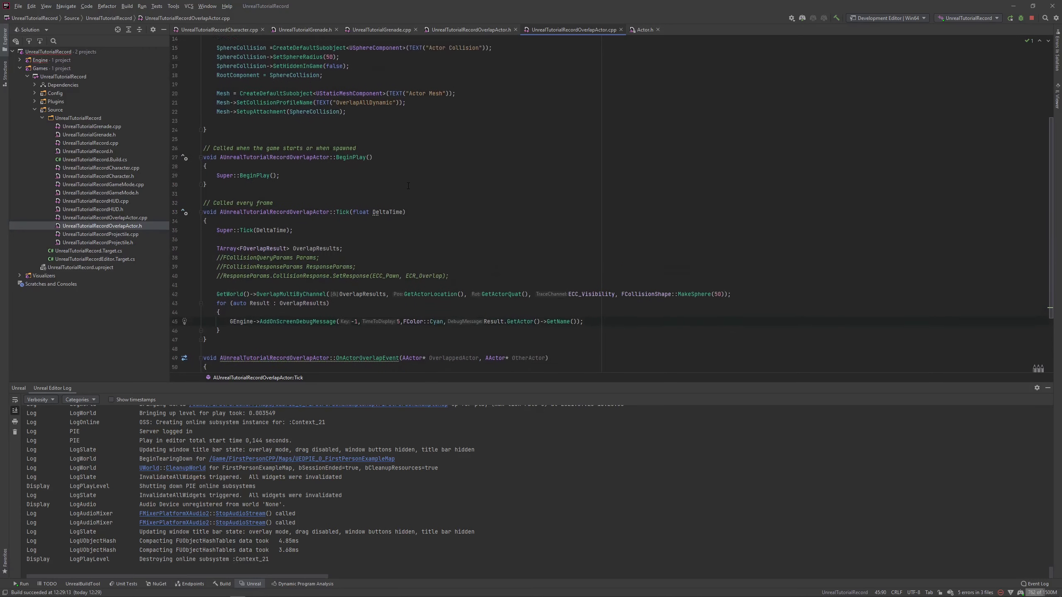
{"action": "scroll", "coordinate": [408, 185], "scroll_direction": "up", "scroll_amount": 3}
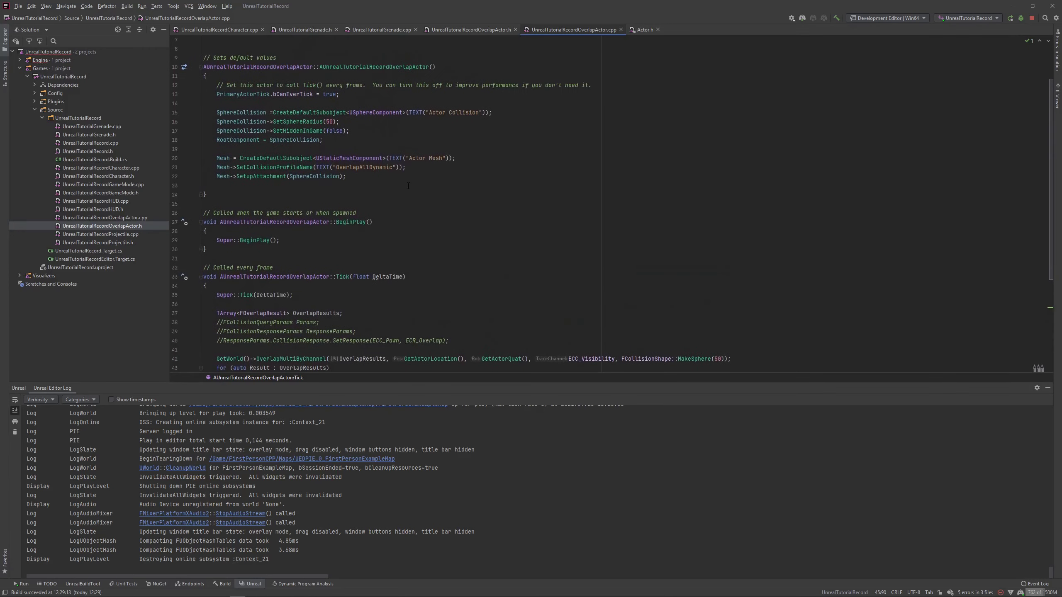
After SetHiddenInGame(false), add SphereCollision->SetCollisionEnabled(ECollisionEnabled::NoCollision); in the constructor.
{"action": "left_click", "coordinate": [399, 125]}
{"action": "scroll", "coordinate": [399, 125], "scroll_direction": "up", "scroll_amount": 1}
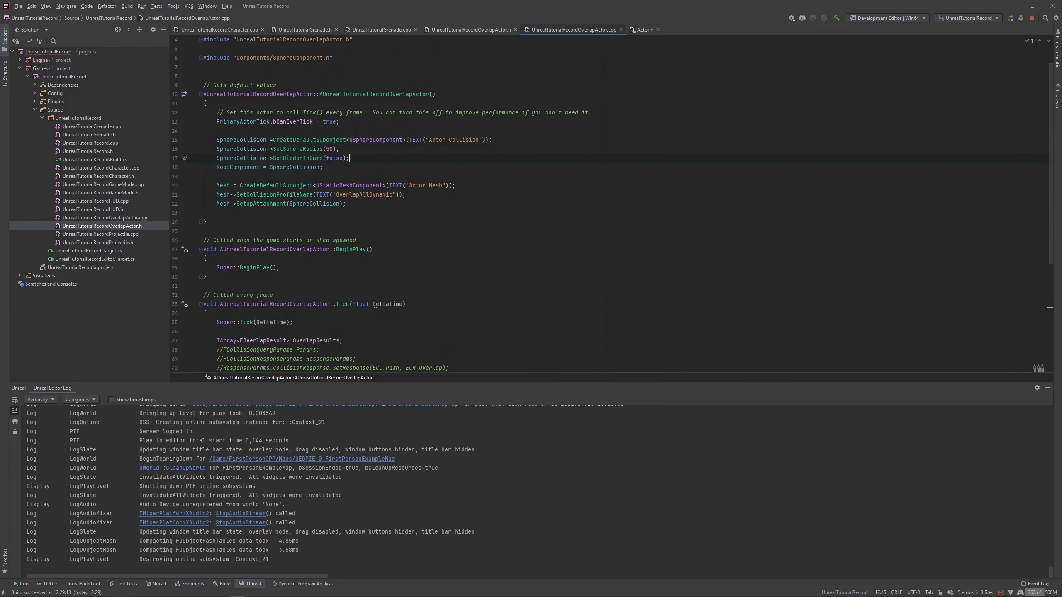
{"action": "key", "text": "Return"}
{"action": "type", "text": "SphereCollision"}
{"action": "key", "text": "Return"}
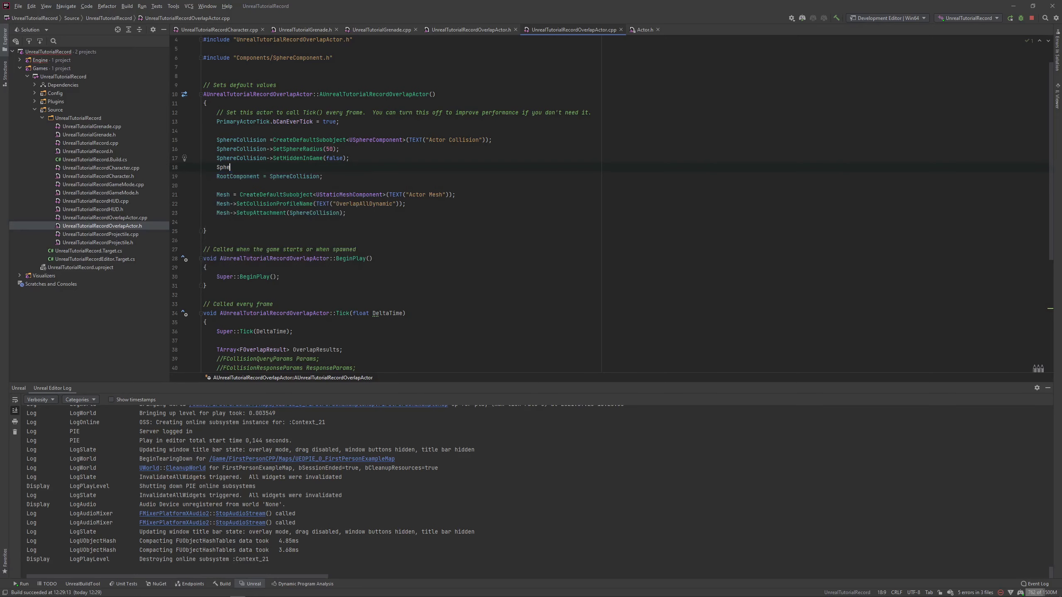
{"action": "type", "text": "->Set"}
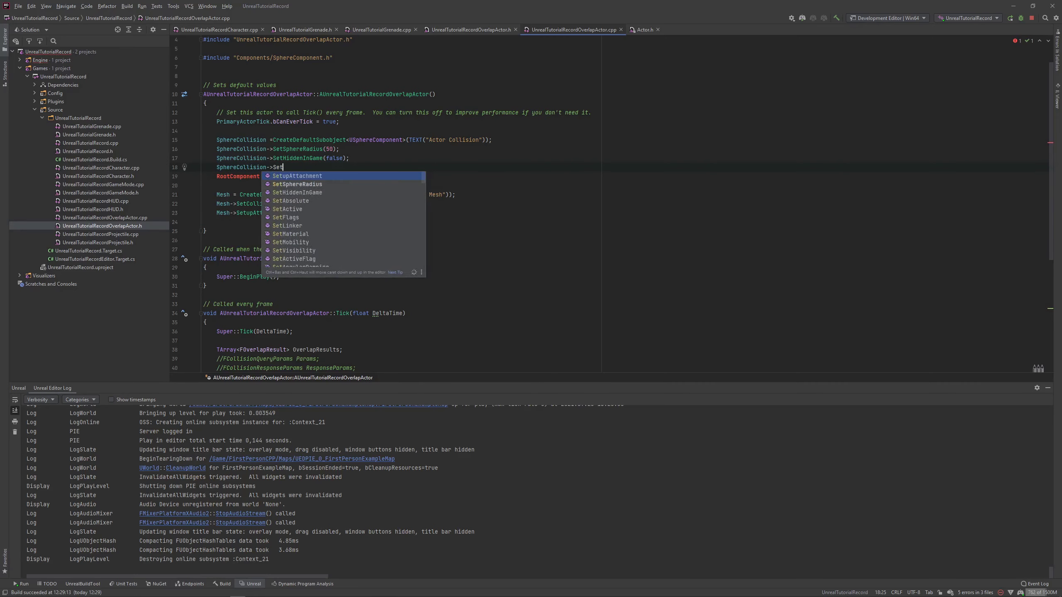
{"action": "type", "text": "en"}
{"action": "key", "text": "Return"}
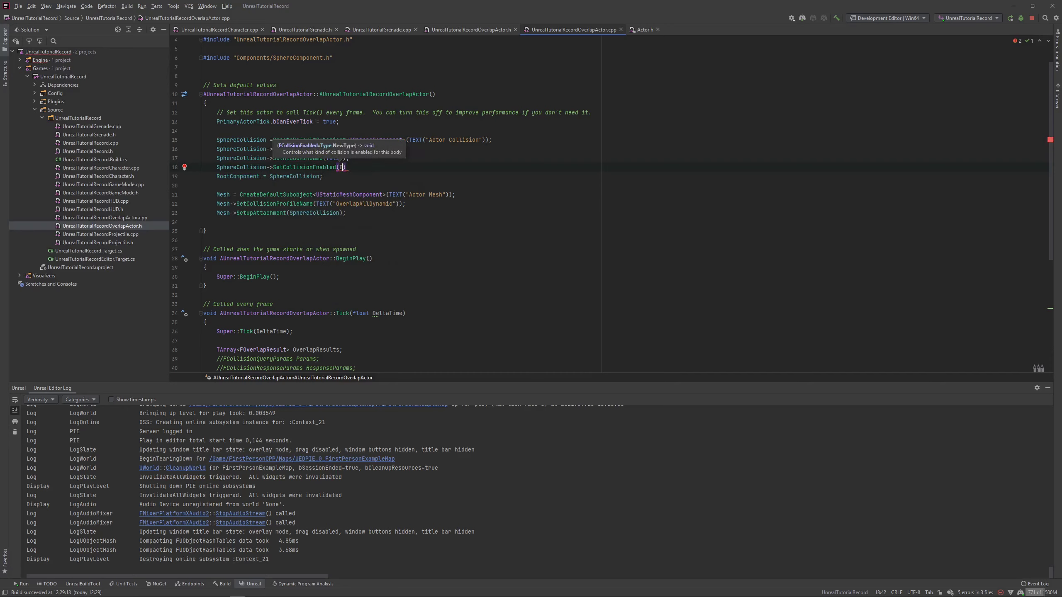
{"action": "type", "text": "Col"}
{"action": "type", "text": "lsion"}
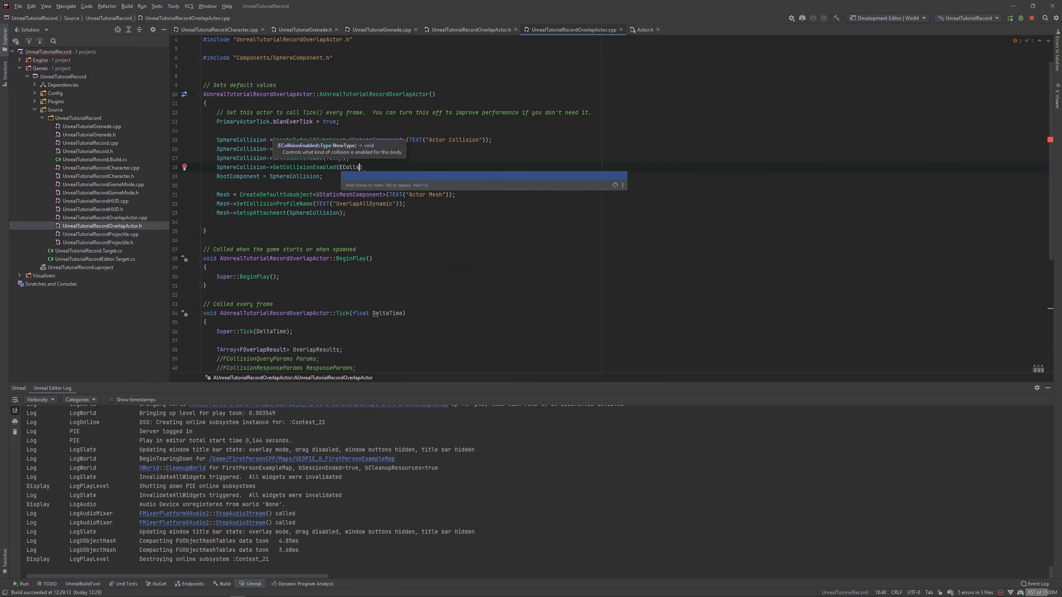
{"action": "key", "text": "Down"}
{"action": "key", "text": "Down"}
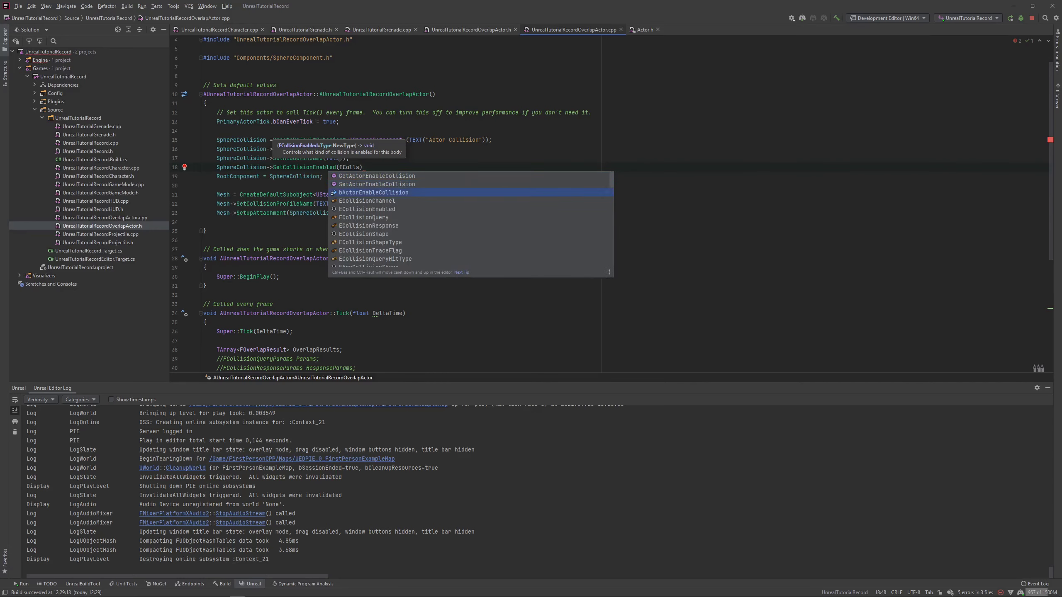
{"action": "key", "text": "Return"}
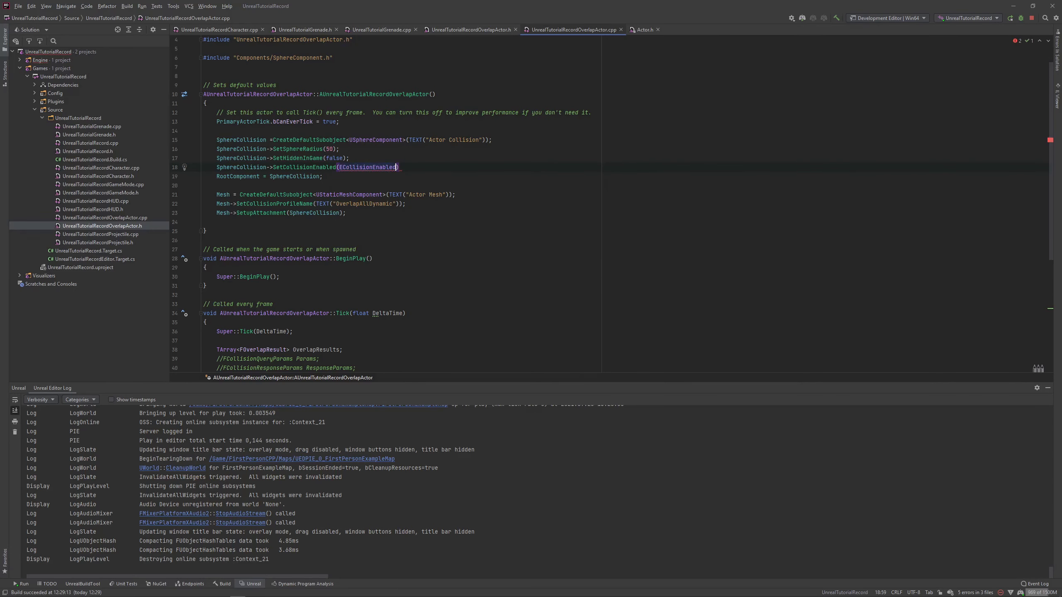
{"action": "type", "text": "::"}
{"action": "key", "text": "Return"}
{"action": "type", "text": ")"}
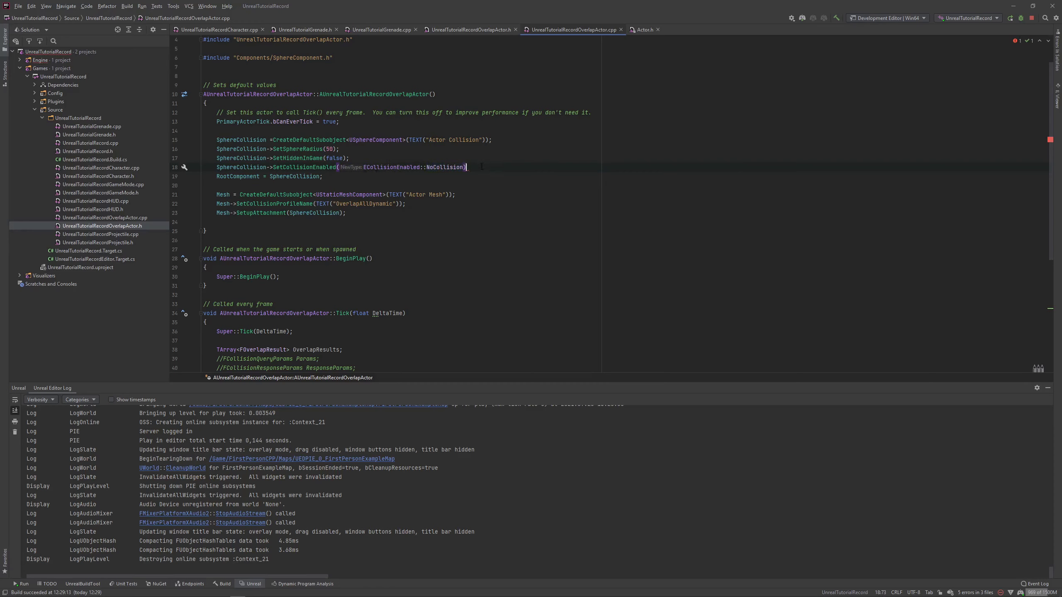
{"action": "type", "text": ";"}
Put the caret on the Tick debug message line and return to Unreal Editor.
{"action": "scroll", "coordinate": [494, 194], "scroll_direction": "down", "scroll_amount": 3}
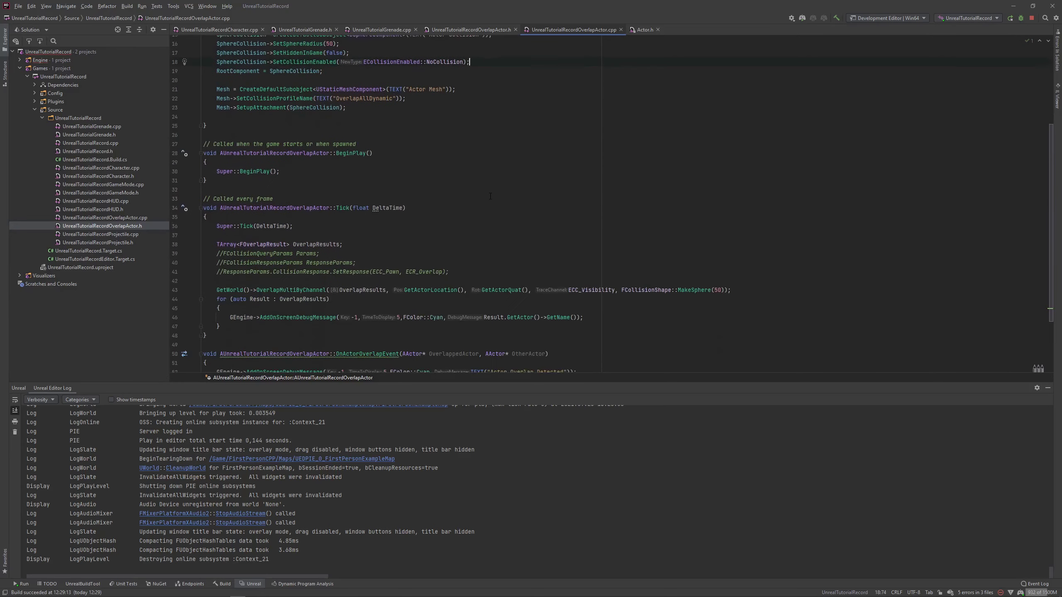
{"action": "scroll", "coordinate": [485, 197], "scroll_direction": "down", "scroll_amount": 3}
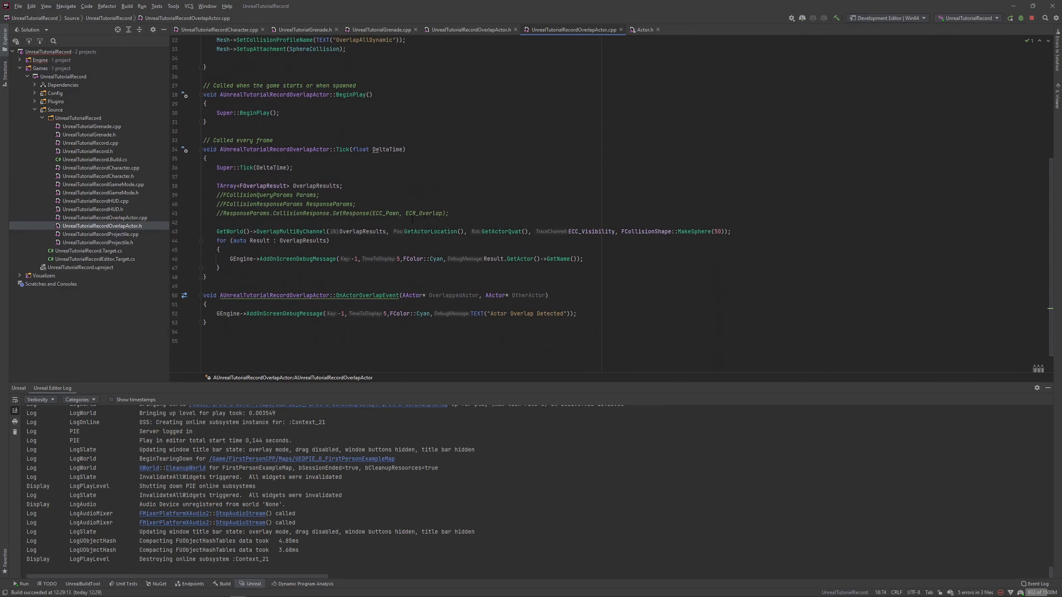
{"action": "scroll", "coordinate": [341, 257], "scroll_direction": "up", "scroll_amount": 3}
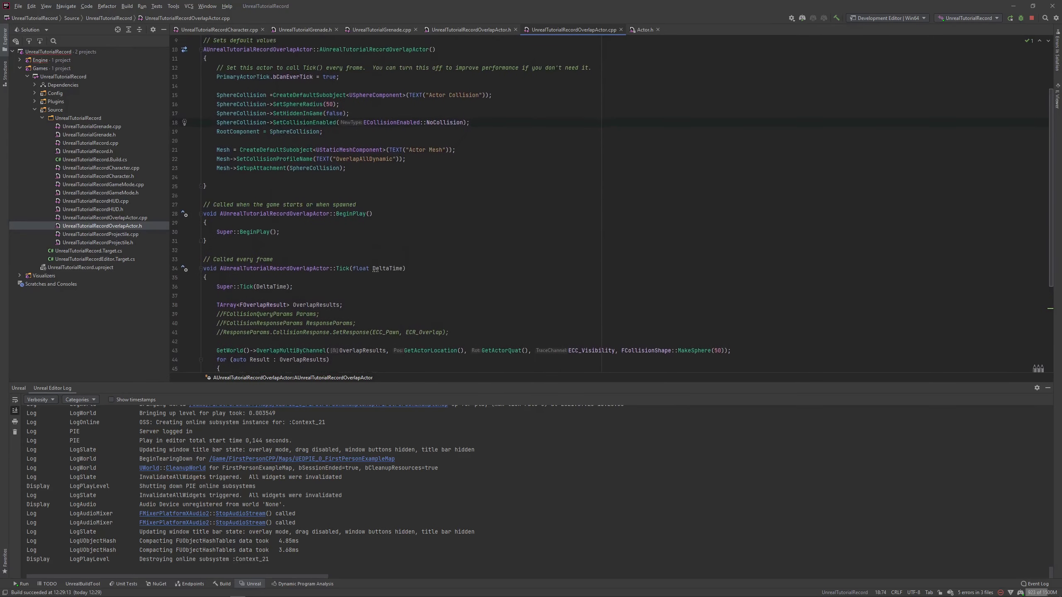
{"action": "scroll", "coordinate": [353, 230], "scroll_direction": "down", "scroll_amount": 2}
{"action": "scroll", "coordinate": [355, 228], "scroll_direction": "down", "scroll_amount": 1}
{"action": "left_click", "coordinate": [247, 260]}
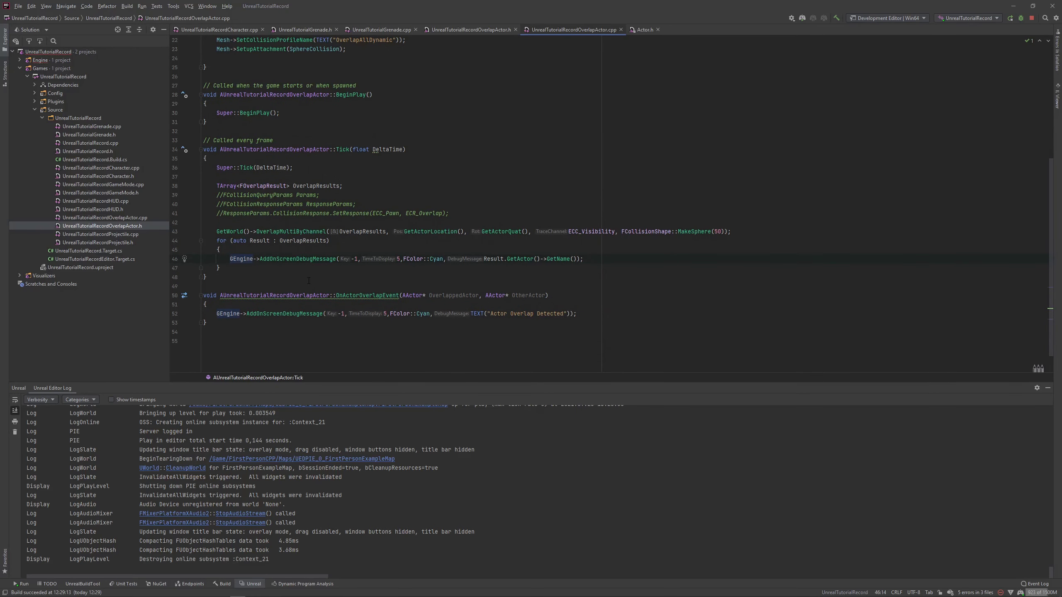
{"action": "key", "text": "alt+Tab"}
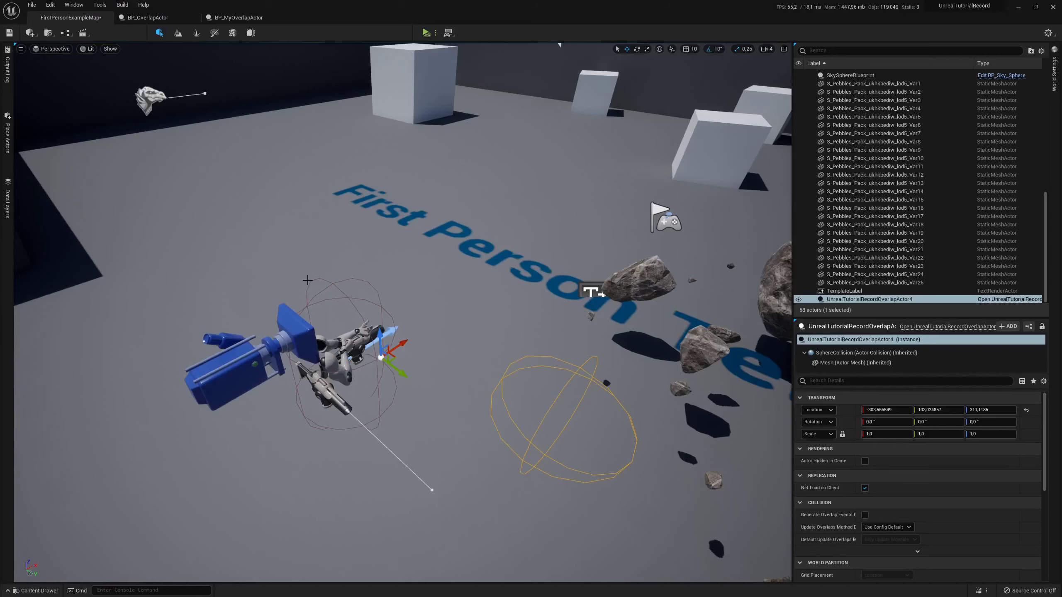
Recompile the C++ code and replace the old overlap actor with a newly placed one.
{"action": "left_click", "coordinate": [978, 590]}
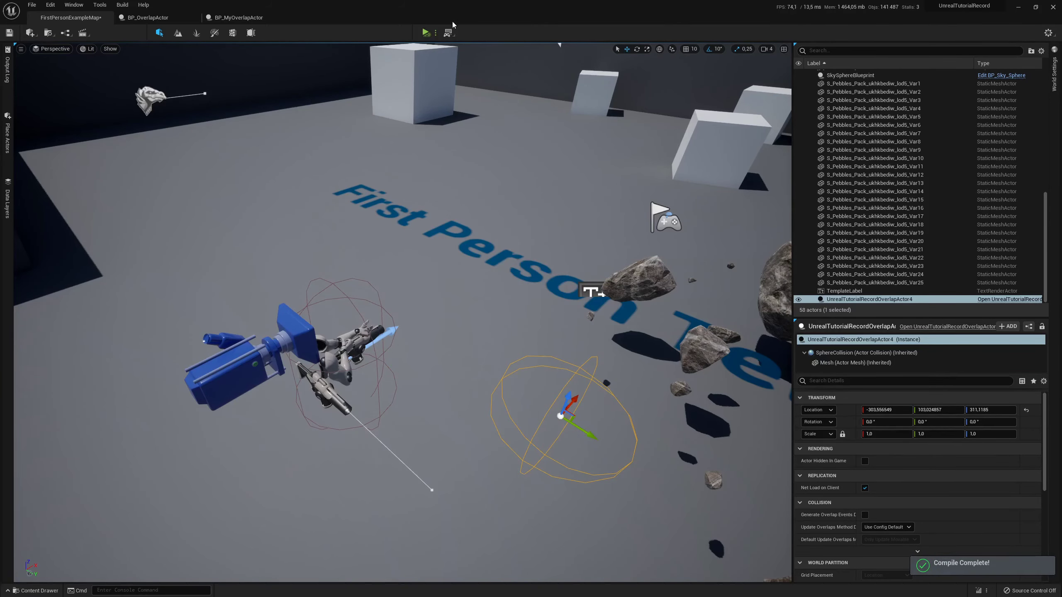
{"action": "scroll", "coordinate": [502, 173], "scroll_direction": "up", "scroll_amount": 5}
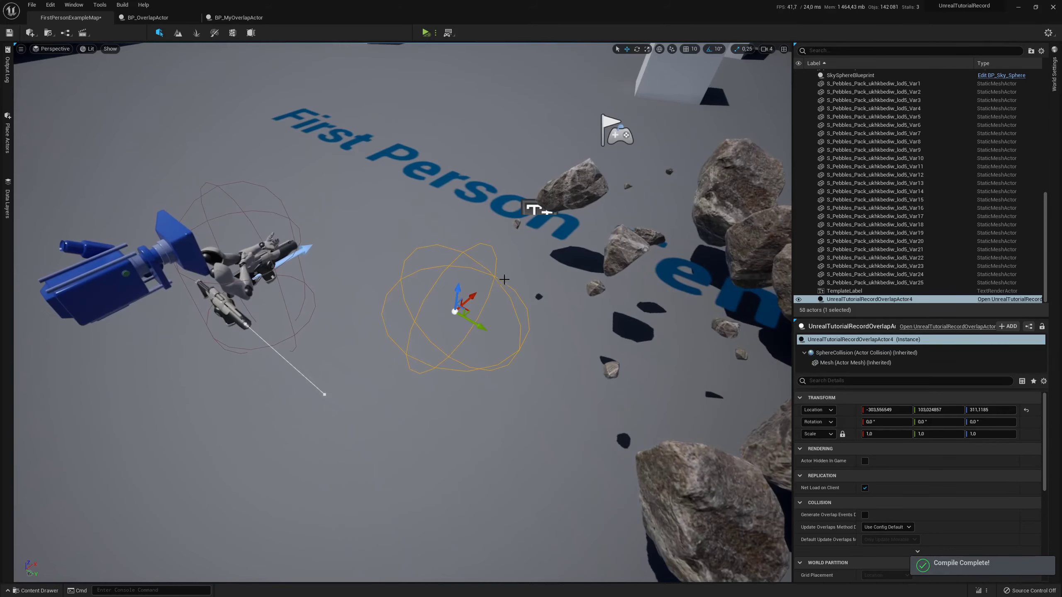
{"action": "key", "text": "Delete"}
{"action": "scroll", "coordinate": [401, 309], "scroll_direction": "down", "scroll_amount": 3}
{"action": "left_click", "coordinate": [36, 590]}
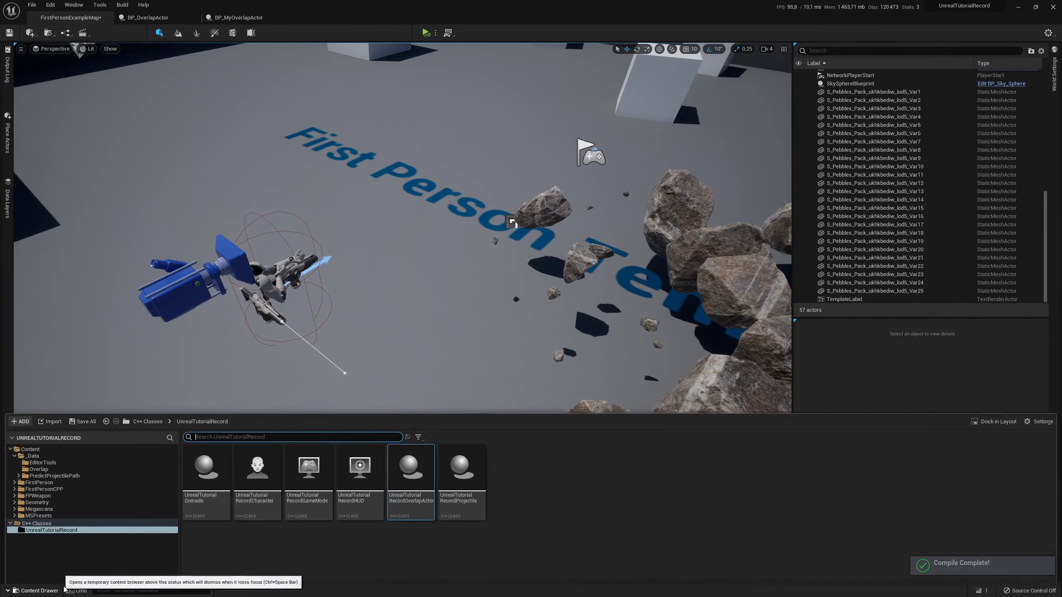
{"action": "mouse_move", "coordinate": [363, 526]}
{"action": "left_mouse_down"}
{"action": "mouse_move", "coordinate": [435, 356]}
{"action": "mouse_move", "coordinate": [445, 245]}
{"action": "left_mouse_up"}
Simulate and slide the new overlap sphere onto the gun, then stop.
{"action": "key", "text": "alt+p"}
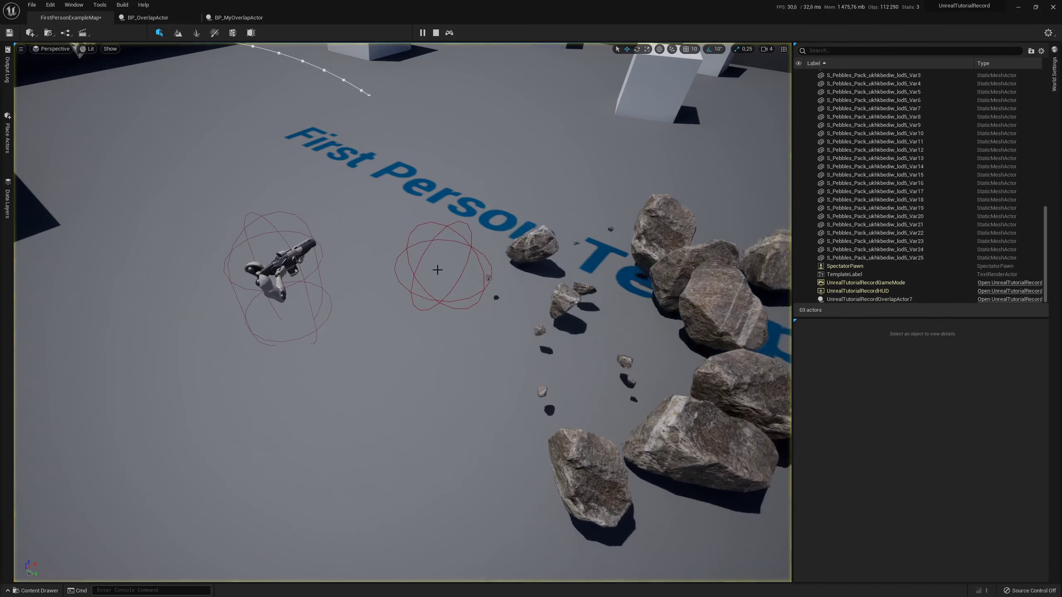
{"action": "left_click", "coordinate": [446, 226]}
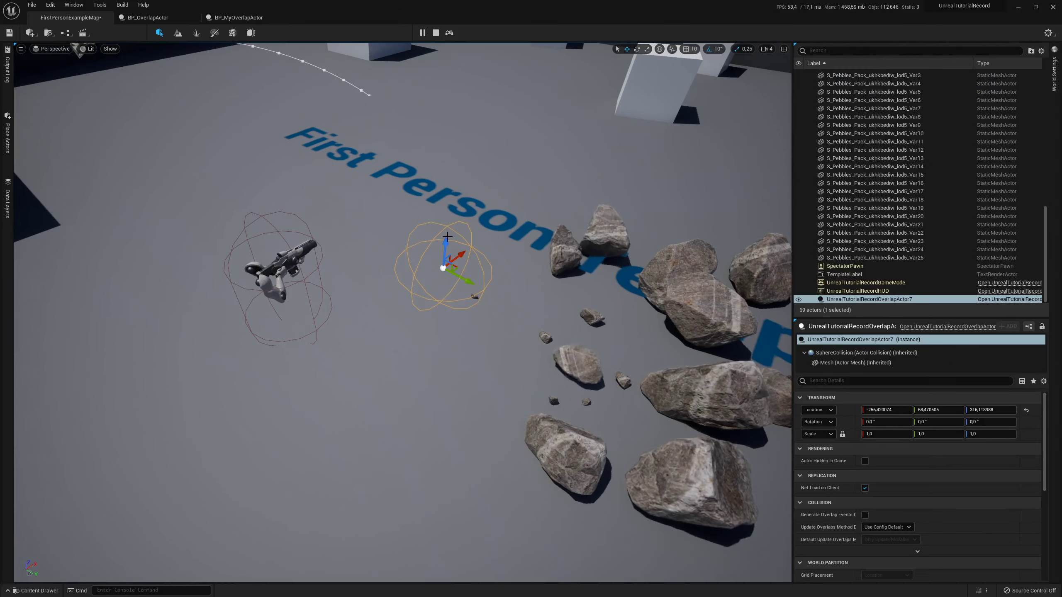
{"action": "mouse_move", "coordinate": [456, 276]}
{"action": "left_mouse_down"}
{"action": "mouse_move", "coordinate": [287, 242]}
{"action": "mouse_move", "coordinate": [277, 251]}
{"action": "left_mouse_up"}
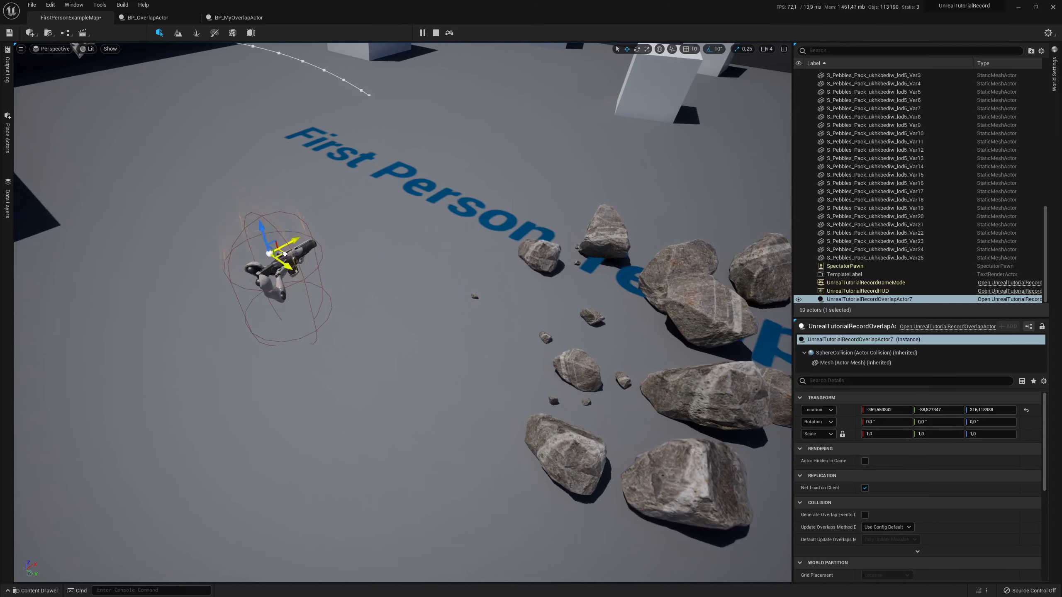
{"action": "right_click_drag", "start_coordinate": [277, 251], "coordinate": [399, 264]}
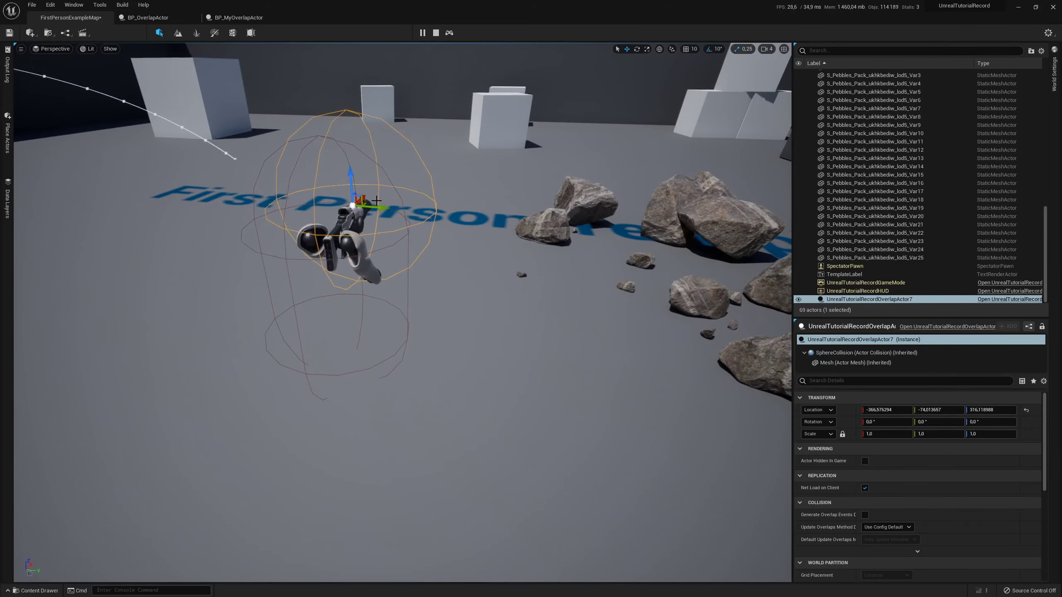
{"action": "mouse_move", "coordinate": [378, 204]}
{"action": "left_mouse_down"}
{"action": "mouse_move", "coordinate": [412, 210]}
{"action": "mouse_move", "coordinate": [391, 266]}
{"action": "mouse_move", "coordinate": [338, 262]}
{"action": "left_mouse_up"}
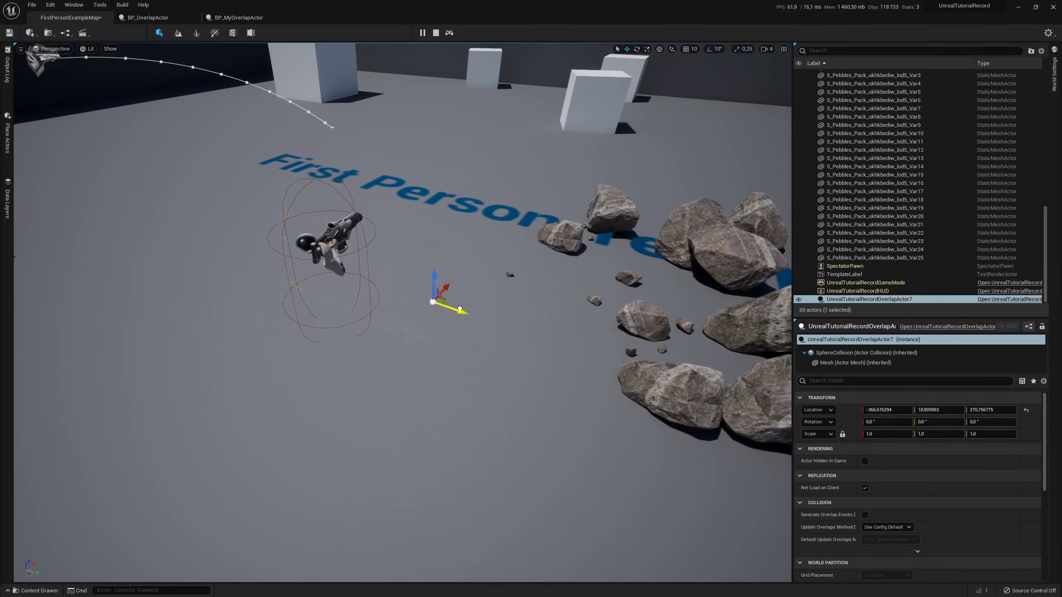
{"action": "left_click", "coordinate": [435, 33]}
{"action": "key", "text": "alt+Tab"}
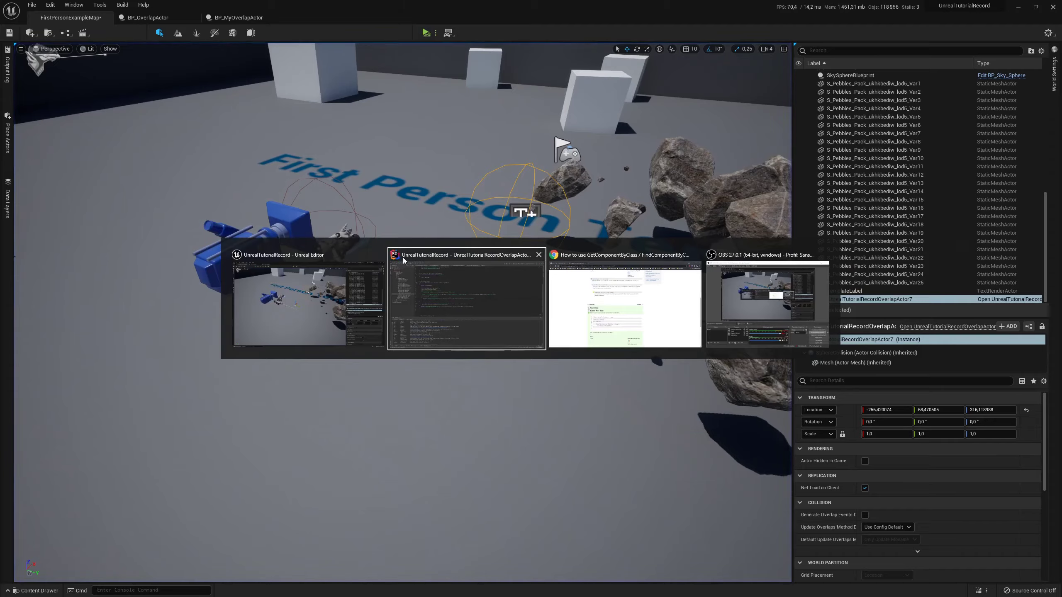
{"action": "scroll", "coordinate": [354, 303], "scroll_direction": "up", "scroll_amount": 1}
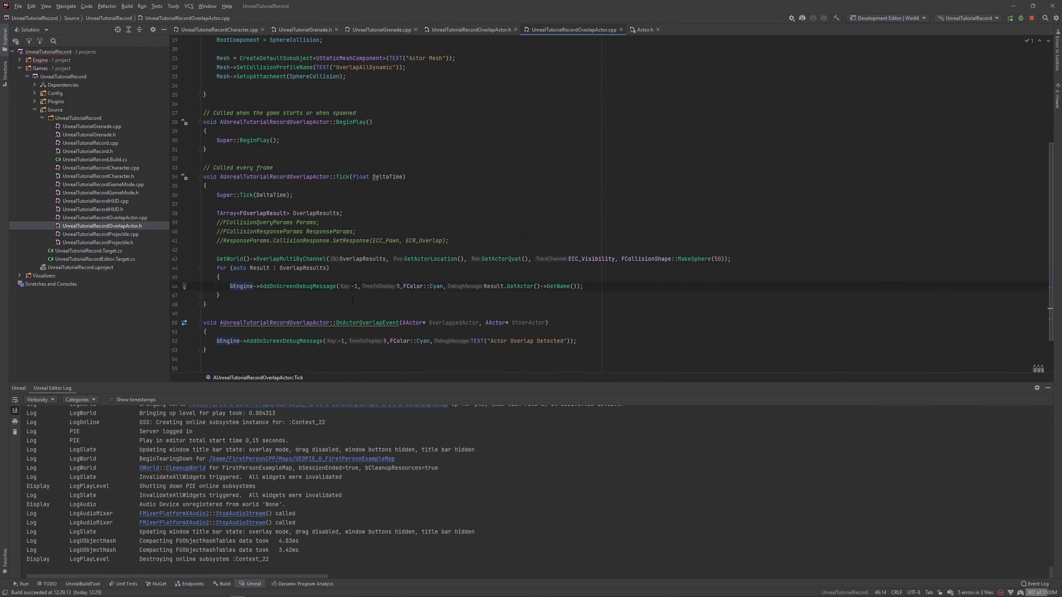
{"action": "scroll", "coordinate": [335, 301], "scroll_direction": "up", "scroll_amount": 1}
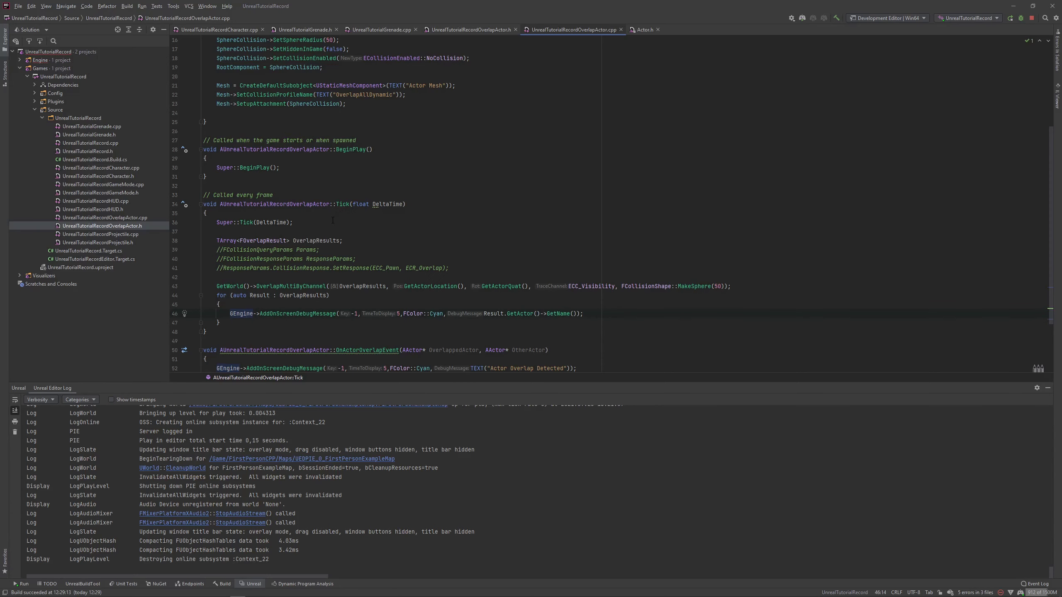
{"action": "scroll", "coordinate": [267, 275], "scroll_direction": "down", "scroll_amount": 1}
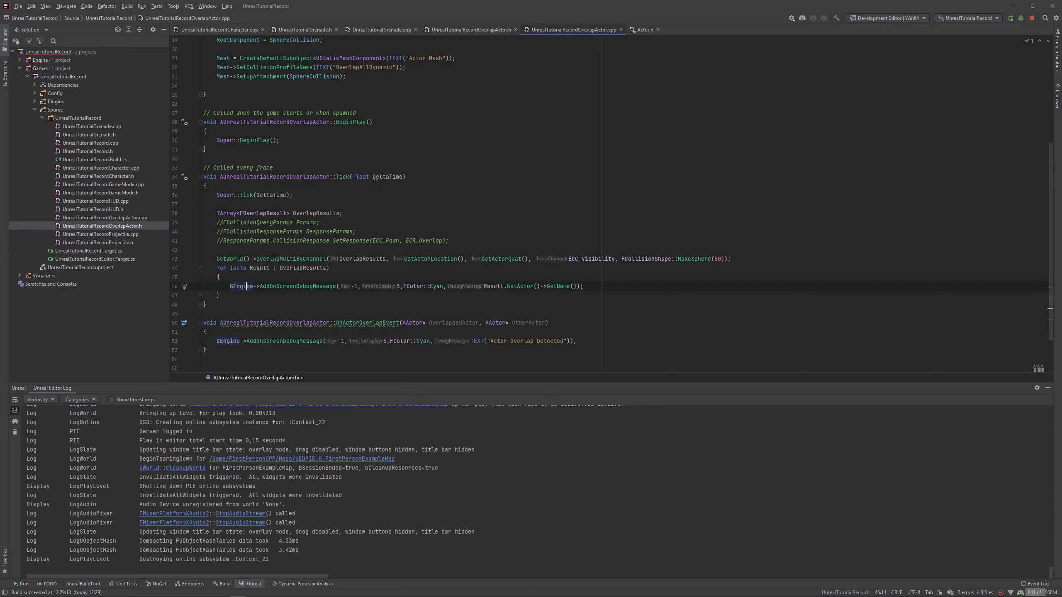
{"action": "mouse_move", "coordinate": [274, 256]}
{"action": "key", "text": "alt+Tab"}
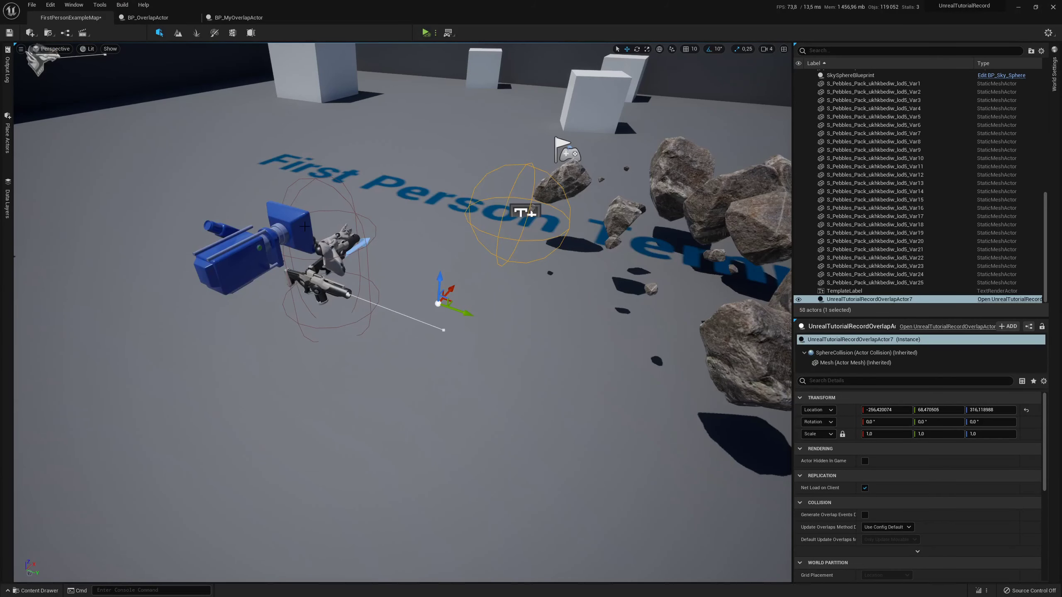
Open FirstPersonCharacter in the full Blueprint editor and expand its capsule's collision settings.
{"action": "double_click", "coordinate": [328, 249]}
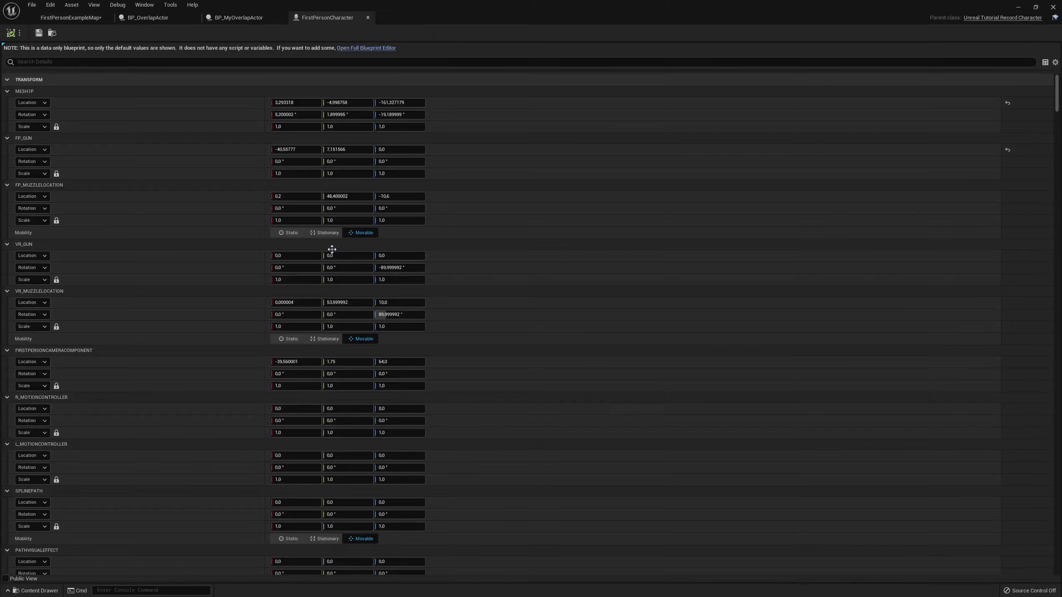
{"action": "left_click", "coordinate": [359, 47]}
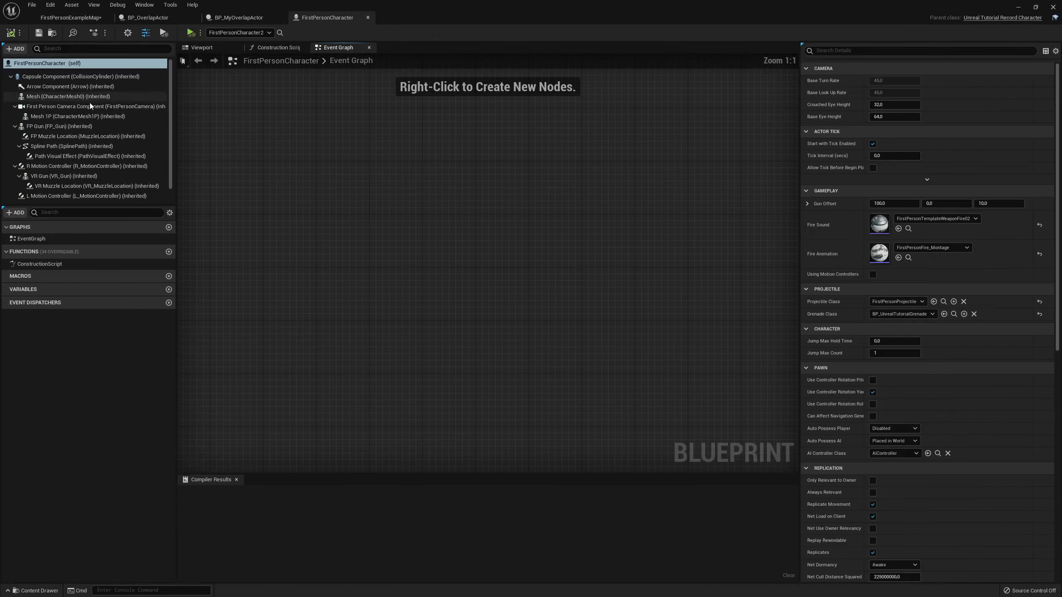
{"action": "left_click", "coordinate": [69, 78]}
{"action": "scroll", "coordinate": [915, 312], "scroll_direction": "down", "scroll_amount": 10}
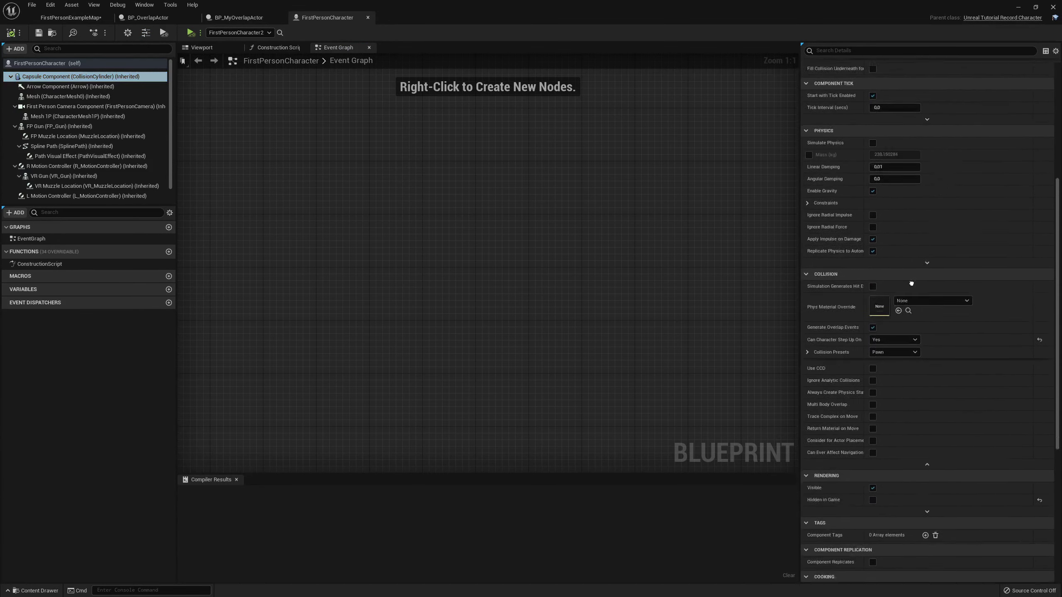
{"action": "scroll", "coordinate": [911, 219], "scroll_direction": "down", "scroll_amount": 5}
{"action": "left_click", "coordinate": [807, 283]}
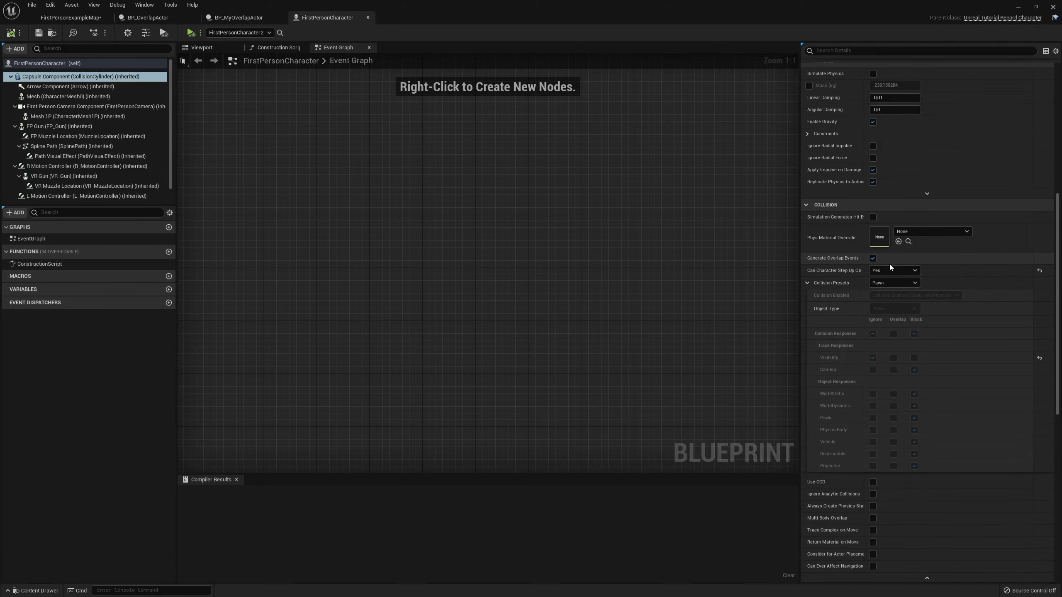
Set the capsule's Collision Preset to Custom with a Visibility response, then compile.
{"action": "left_click", "coordinate": [883, 283]}
{"action": "left_click", "coordinate": [883, 284]}
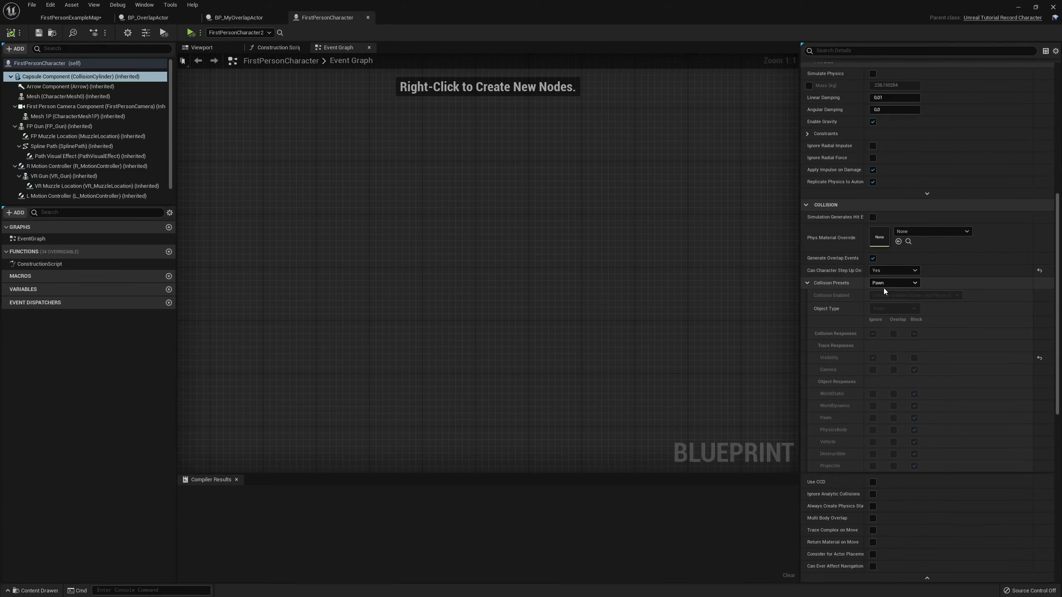
{"action": "left_click", "coordinate": [884, 285]}
{"action": "left_click", "coordinate": [888, 292]}
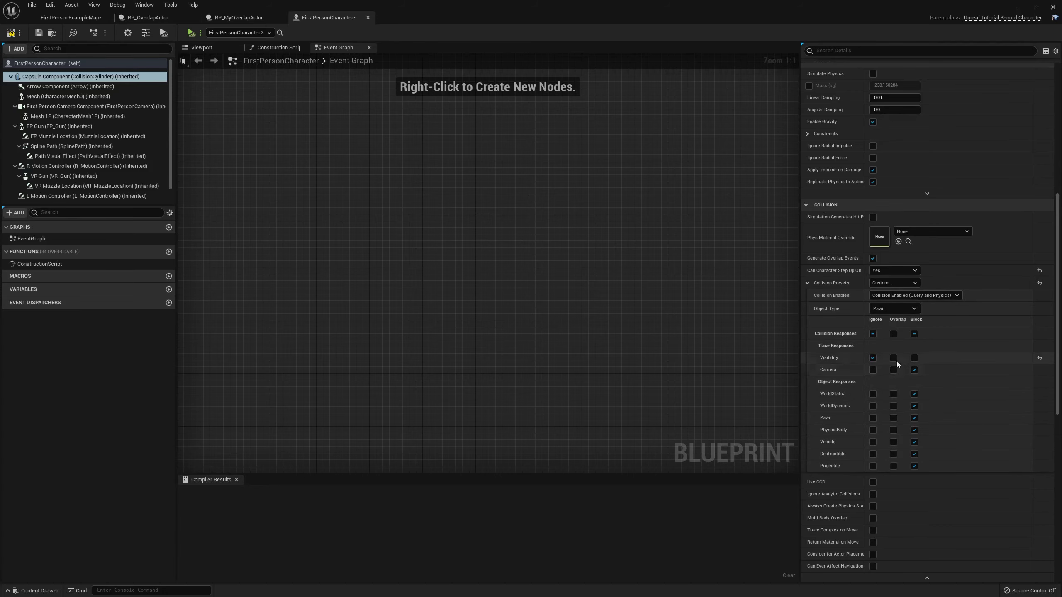
{"action": "left_click", "coordinate": [914, 357]}
{"action": "left_click", "coordinate": [10, 33]}
Play the map, drag the overlap sphere onto the character to see FirstPersonCharacter_C_0 messages, then stop.
{"action": "left_click", "coordinate": [71, 17]}
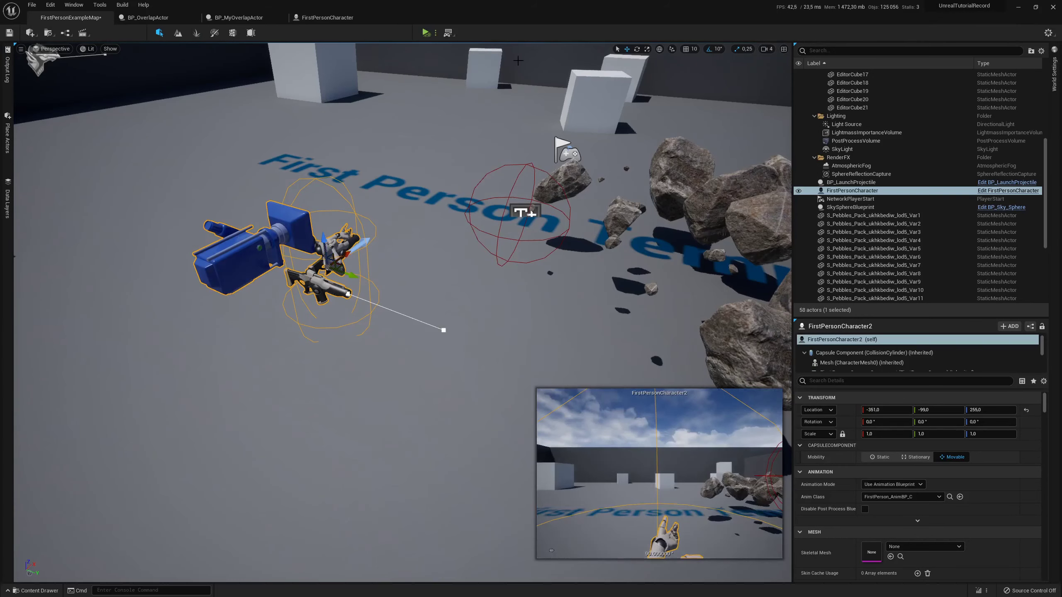
{"action": "left_click", "coordinate": [426, 32]}
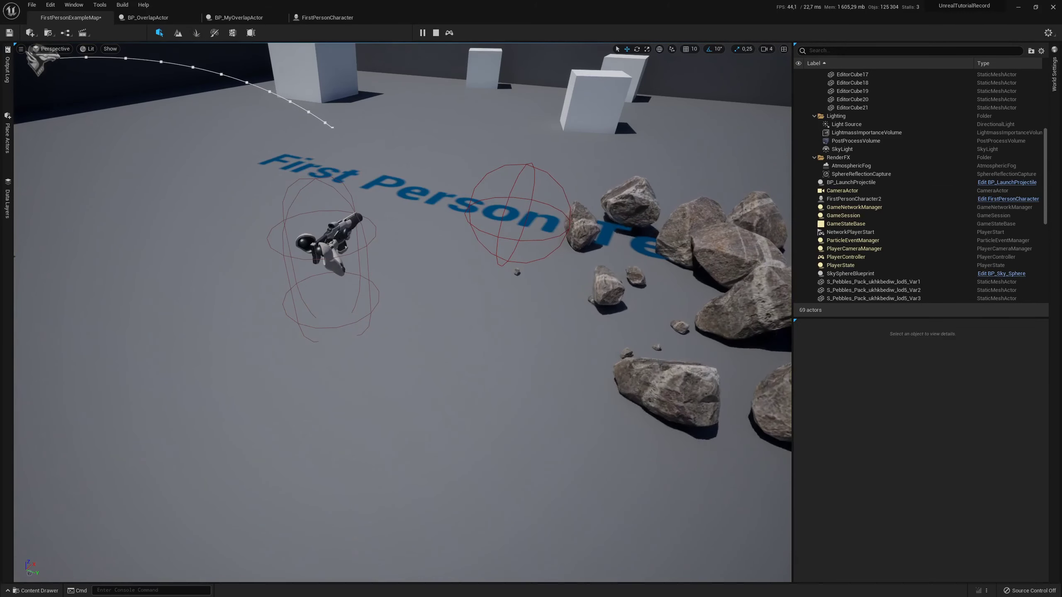
{"action": "left_click", "coordinate": [532, 216]}
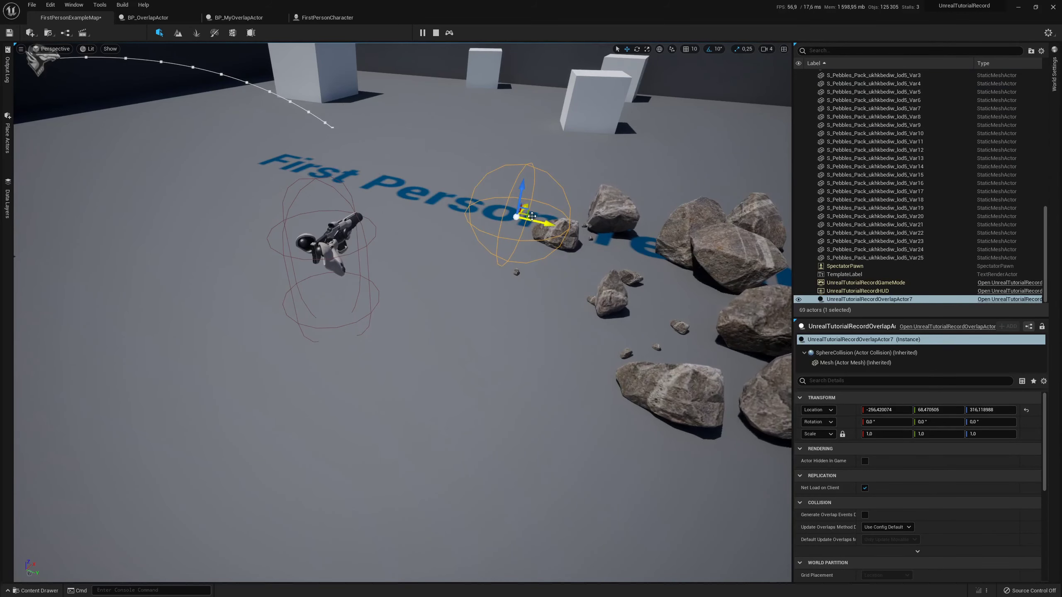
{"action": "mouse_move", "coordinate": [531, 216]}
{"action": "left_mouse_down"}
{"action": "mouse_move", "coordinate": [347, 236]}
{"action": "mouse_move", "coordinate": [449, 266]}
{"action": "left_mouse_up"}
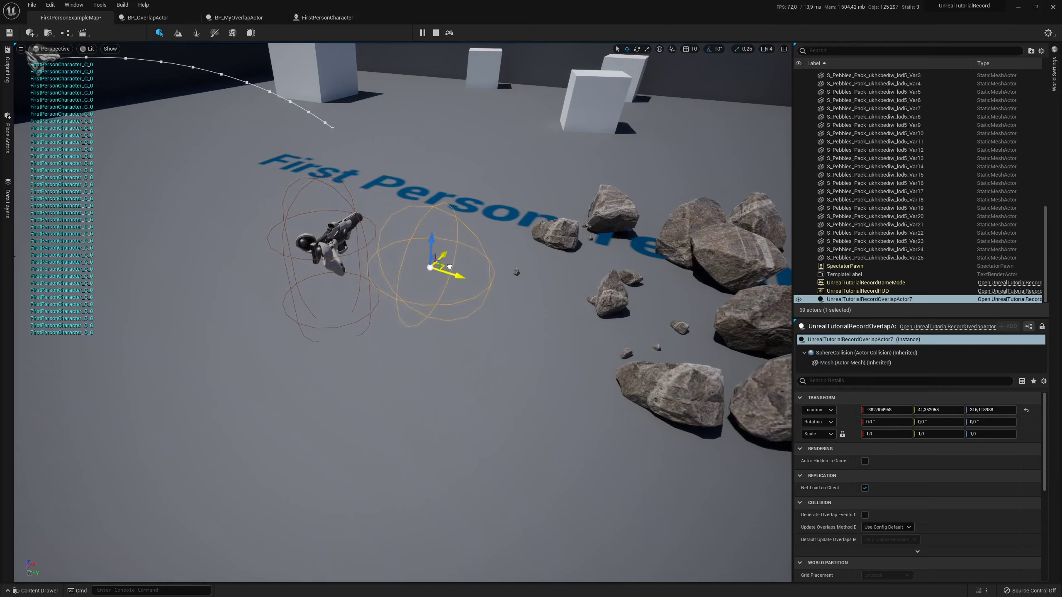
{"action": "left_click", "coordinate": [436, 33]}
Change the debug message to print Result.GetComponent()->GetName() instead of the actor name.
{"action": "key", "text": "alt+Tab"}
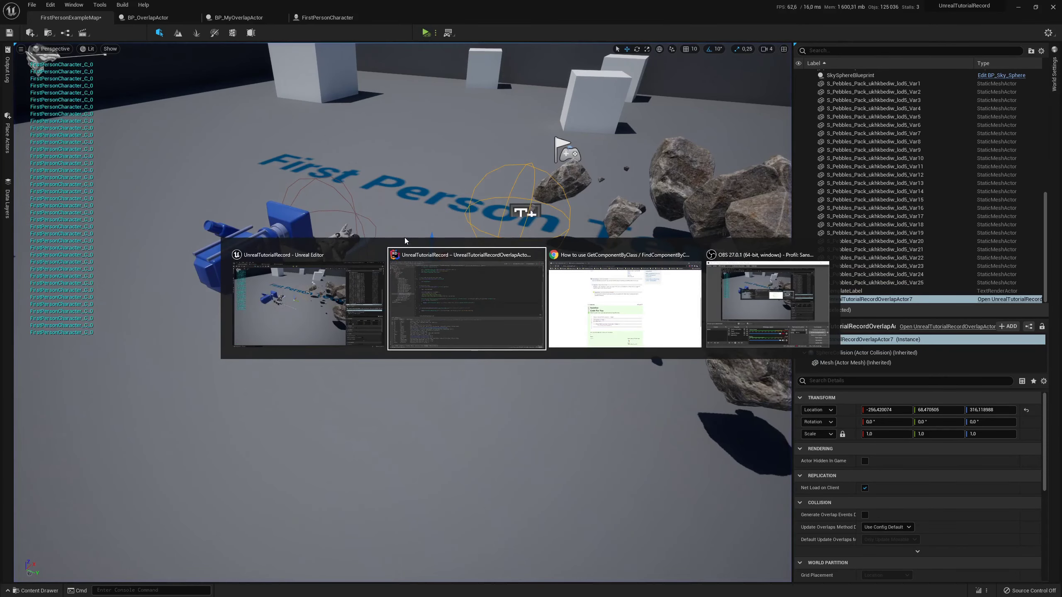
{"action": "scroll", "coordinate": [309, 280], "scroll_direction": "down", "scroll_amount": 1}
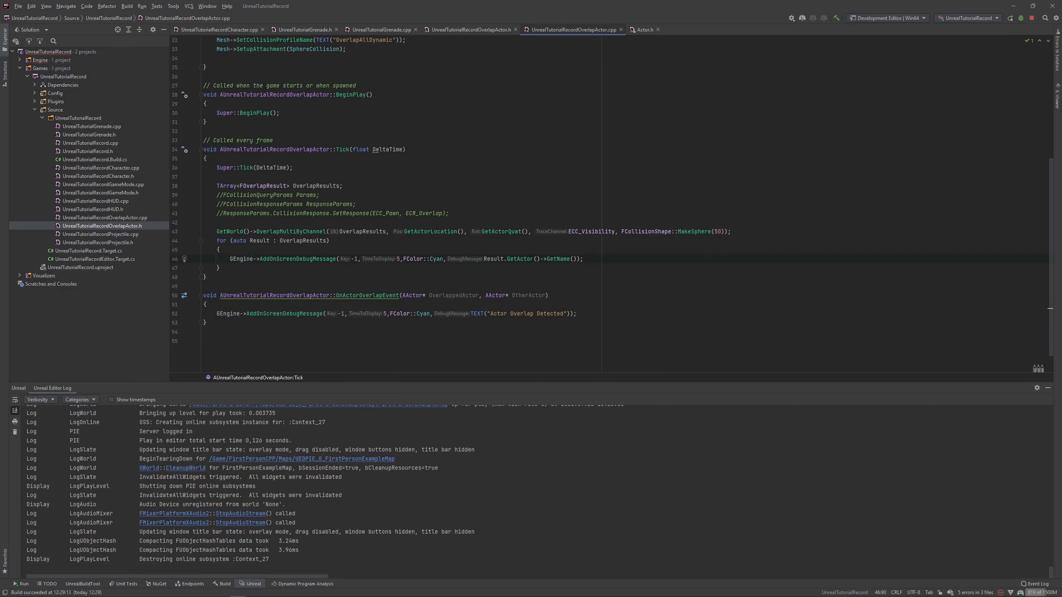
{"action": "left_click_drag", "start_coordinate": [533, 259], "coordinate": [520, 259]}
{"action": "type", "text": "Com"}
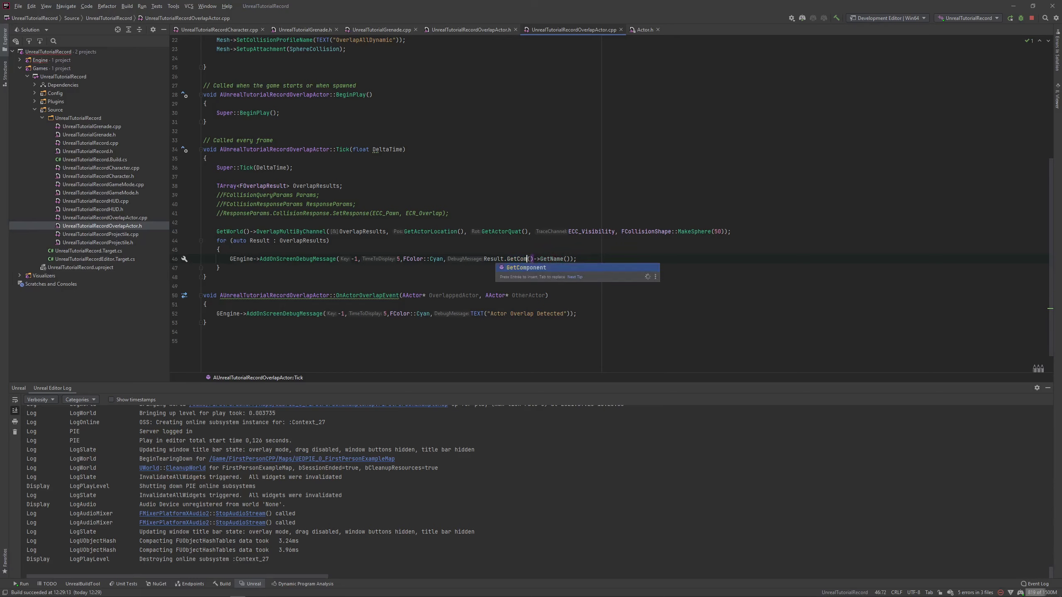
{"action": "key", "text": "Return"}
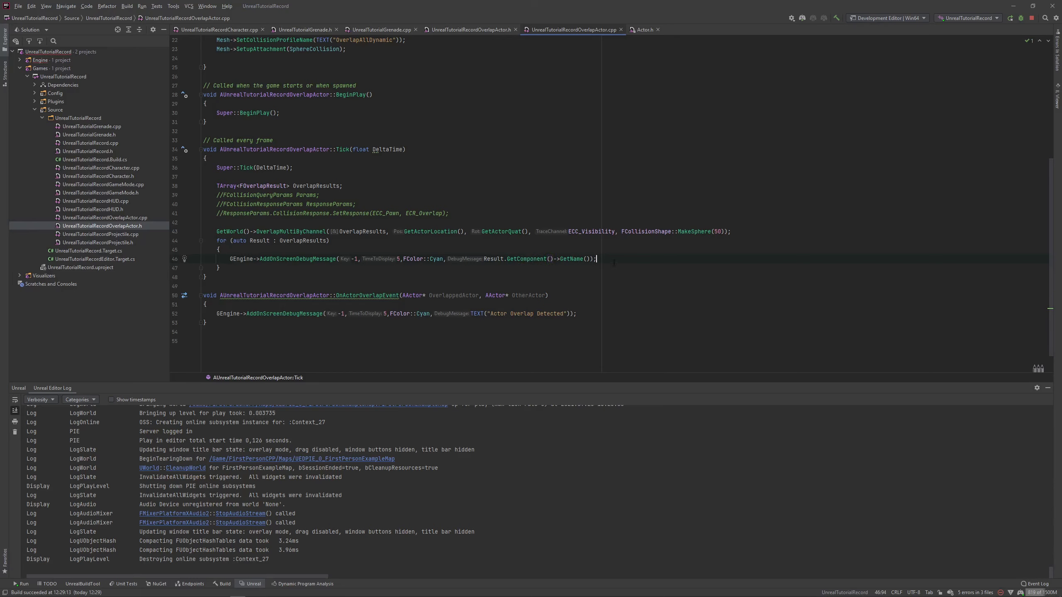
{"action": "key", "text": "alt+Tab"}
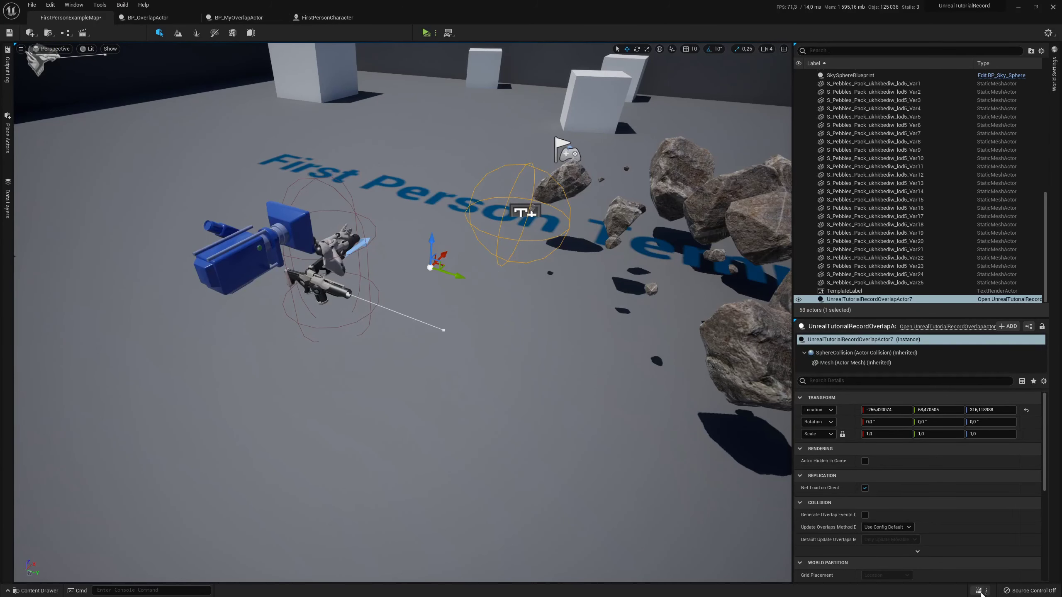
Recompile, then in play move the overlap actor onto the character to print CollisionCylinder.
{"action": "left_click", "coordinate": [979, 591]}
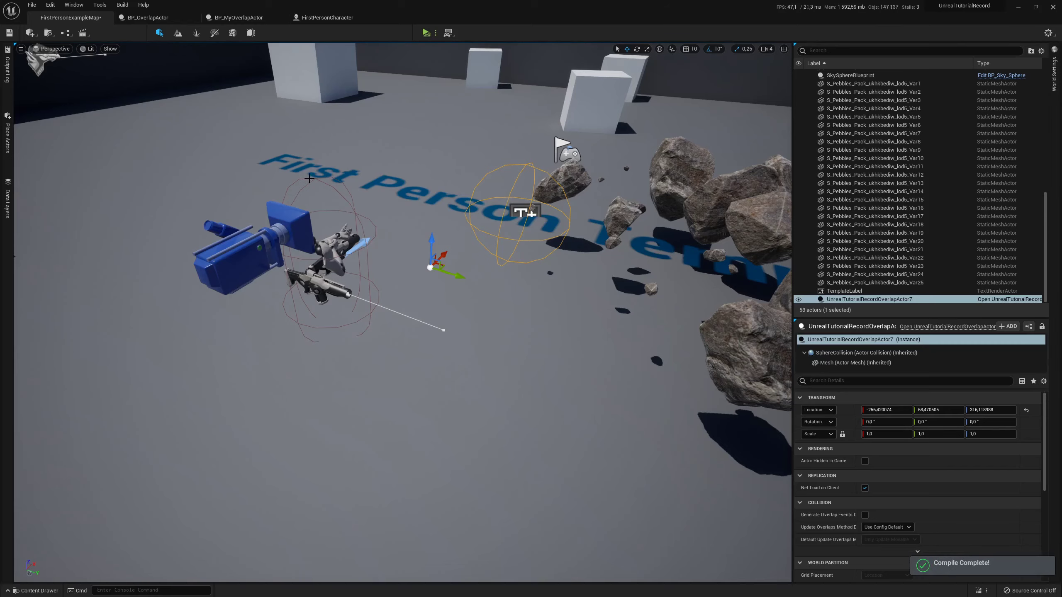
{"action": "left_click", "coordinate": [426, 33]}
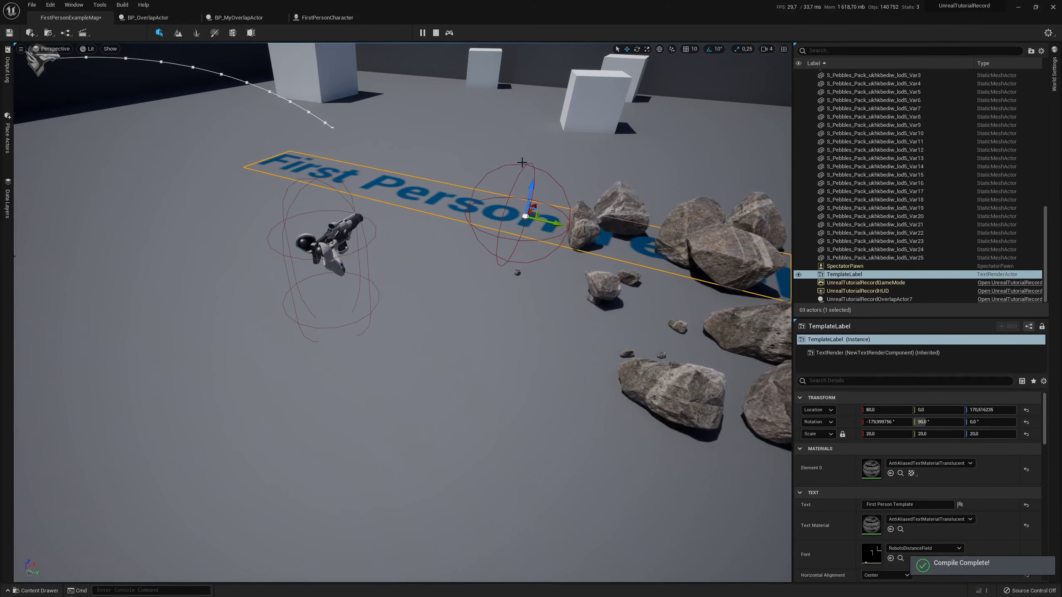
{"action": "left_click", "coordinate": [527, 163]}
{"action": "left_click", "coordinate": [527, 165]}
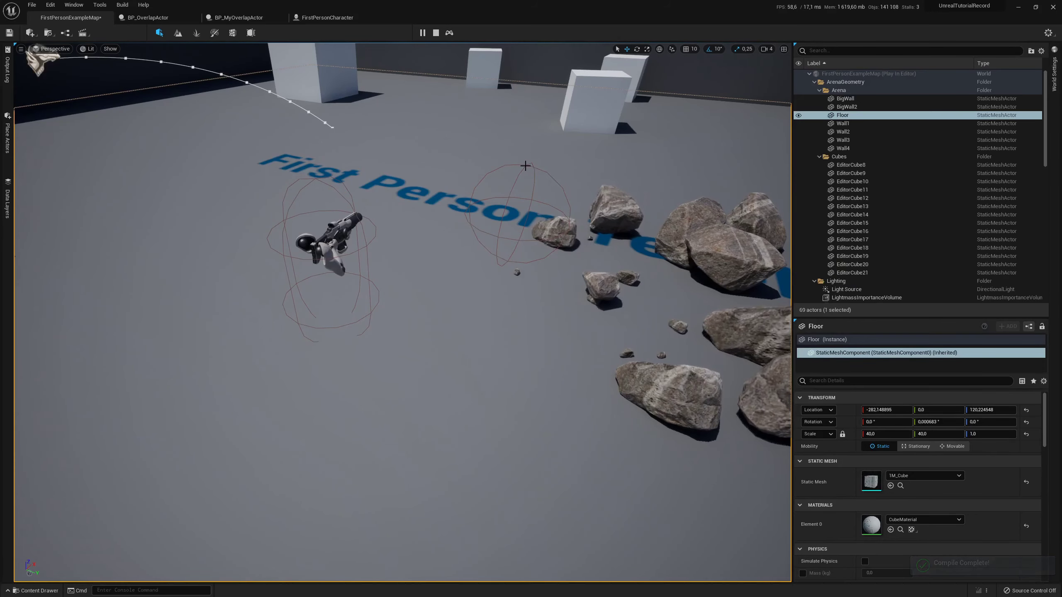
{"action": "scroll", "coordinate": [853, 286], "scroll_direction": "down", "scroll_amount": 5}
{"action": "scroll", "coordinate": [878, 188], "scroll_direction": "down", "scroll_amount": 10}
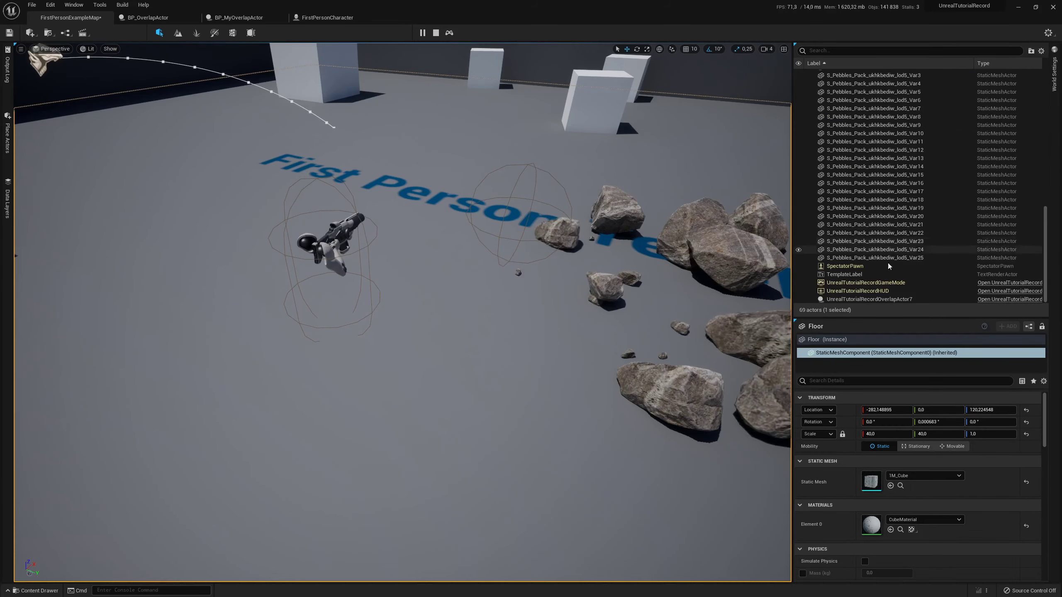
{"action": "left_click", "coordinate": [869, 299]}
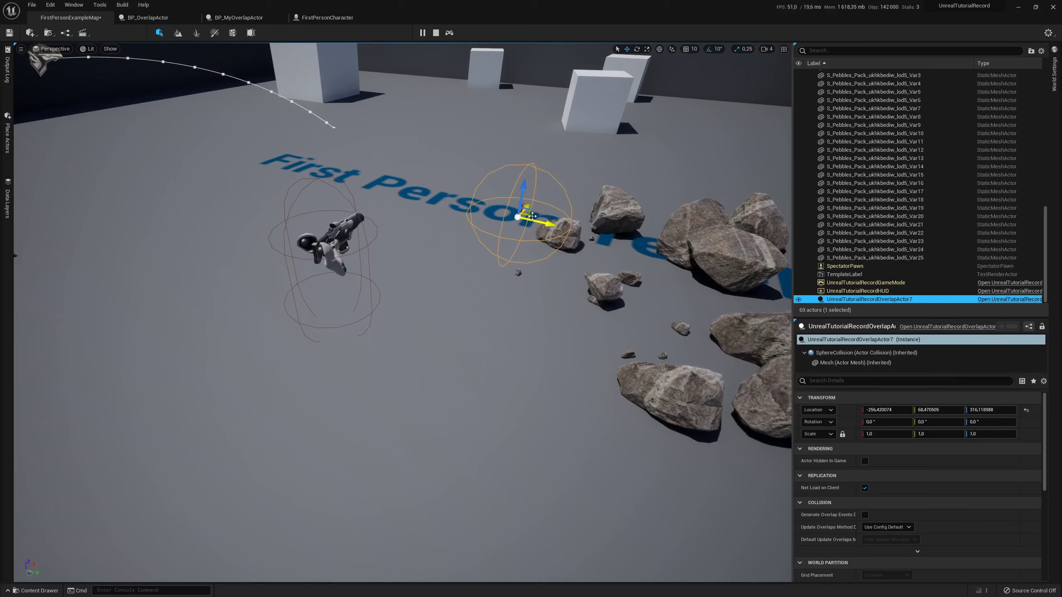
{"action": "left_click_drag", "start_coordinate": [532, 212], "coordinate": [360, 214]}
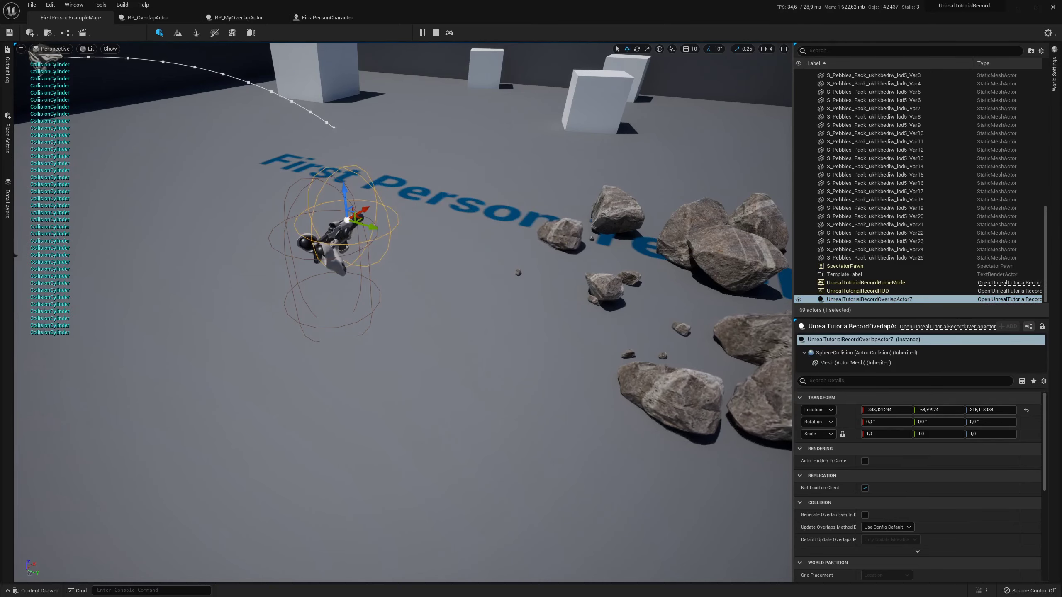
{"action": "left_click", "coordinate": [436, 32]}
View FirstPersonCharacter's Capsule Component in the Blueprint Viewport, then return to FirstPersonExampleMap.
{"action": "left_click", "coordinate": [318, 17]}
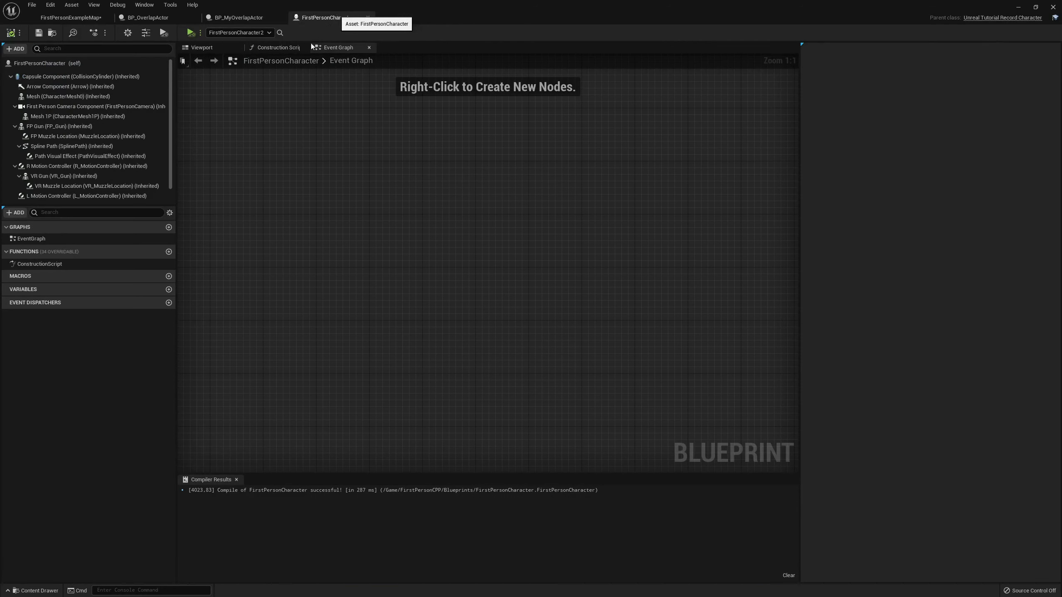
{"action": "left_click", "coordinate": [84, 78]}
{"action": "left_click", "coordinate": [218, 49]}
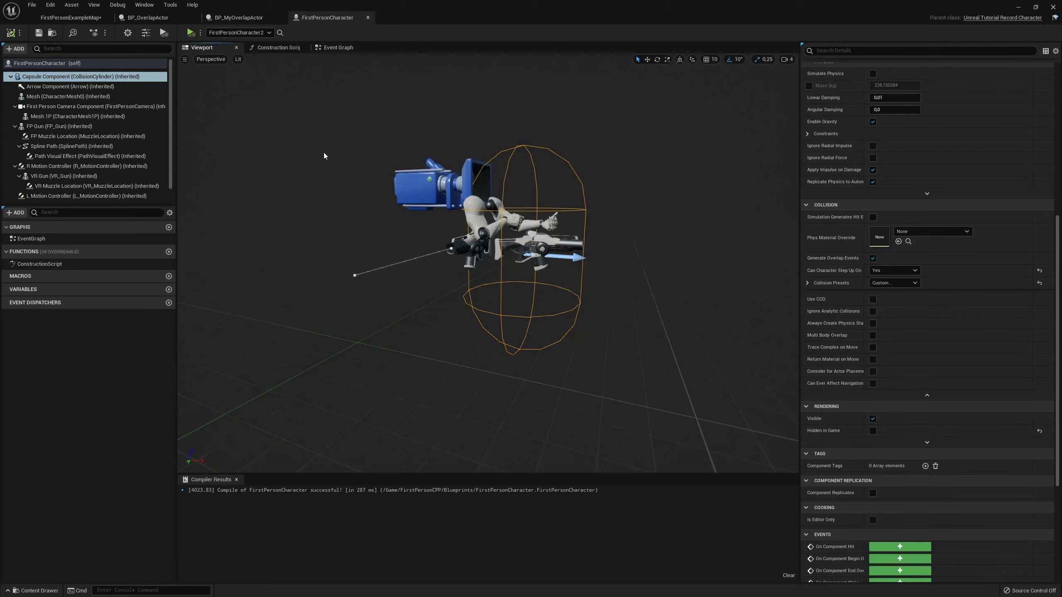
{"action": "left_click", "coordinate": [71, 17]}
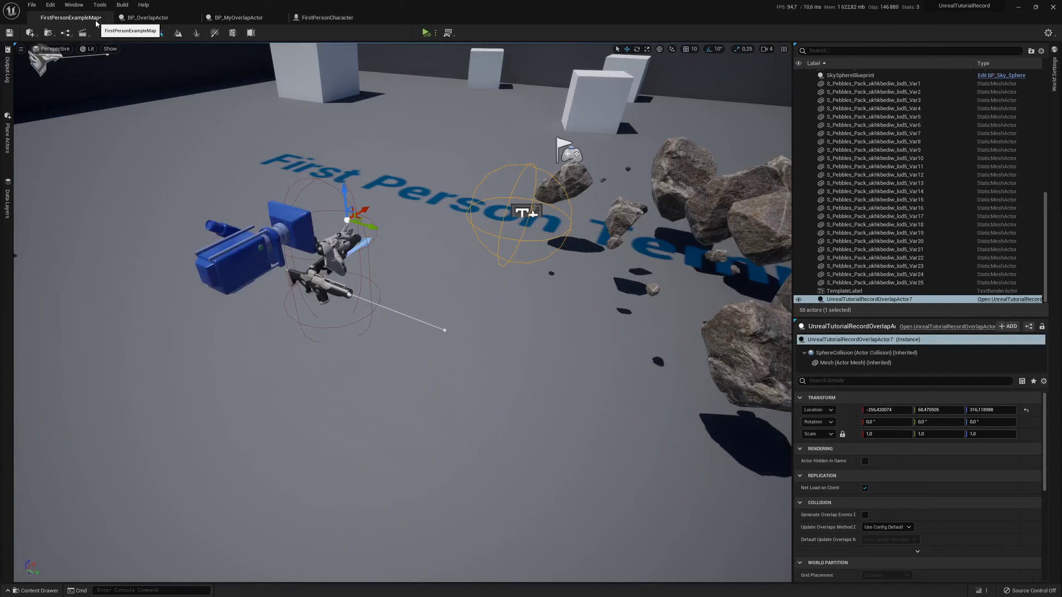
{"action": "key", "text": "alt+Tab"}
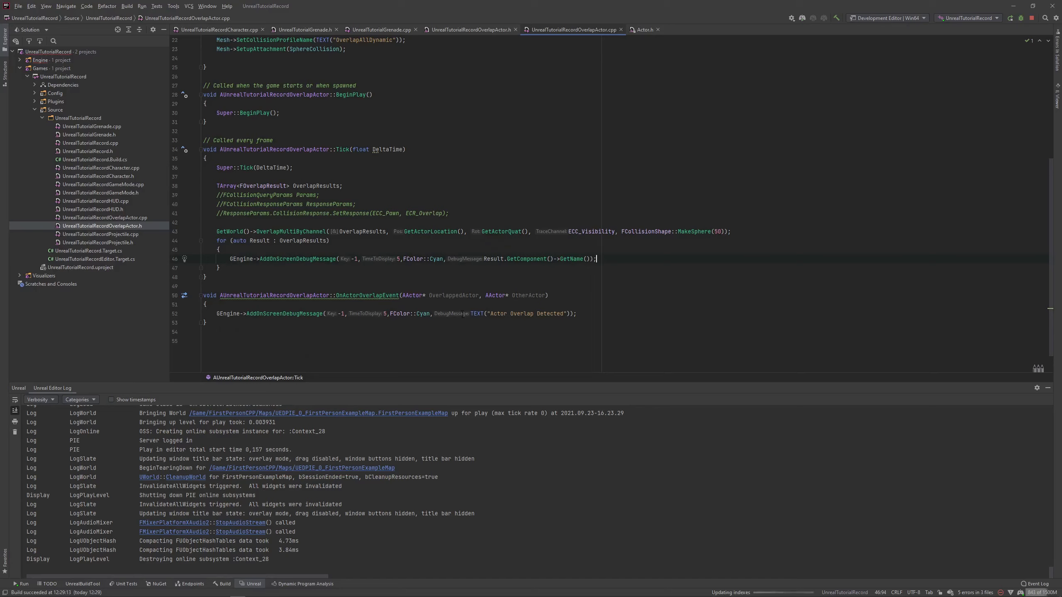
{"action": "key", "text": "alt+Tab"}
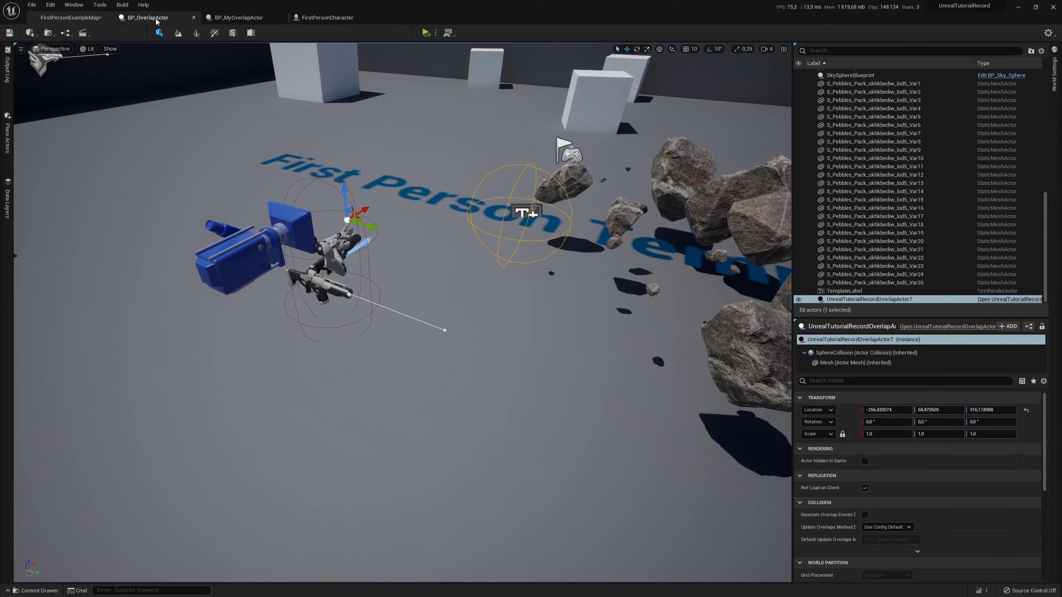
In BP_OverlapActor's Event Graph, bring the box overlap nodes into view and clear space beside them.
{"action": "left_click", "coordinate": [157, 19]}
{"action": "mouse_move", "coordinate": [291, 166]}
{"action": "right_mouse_down"}
{"action": "mouse_move", "coordinate": [385, 156]}
{"action": "mouse_move", "coordinate": [296, 171]}
{"action": "right_mouse_up"}
{"action": "mouse_move", "coordinate": [291, 149]}
{"action": "left_mouse_down"}
{"action": "mouse_move", "coordinate": [459, 309]}
{"action": "mouse_move", "coordinate": [633, 310]}
{"action": "left_mouse_up"}
{"action": "right_click_drag", "start_coordinate": [633, 309], "coordinate": [604, 318]}
{"action": "left_click", "coordinate": [636, 211]}
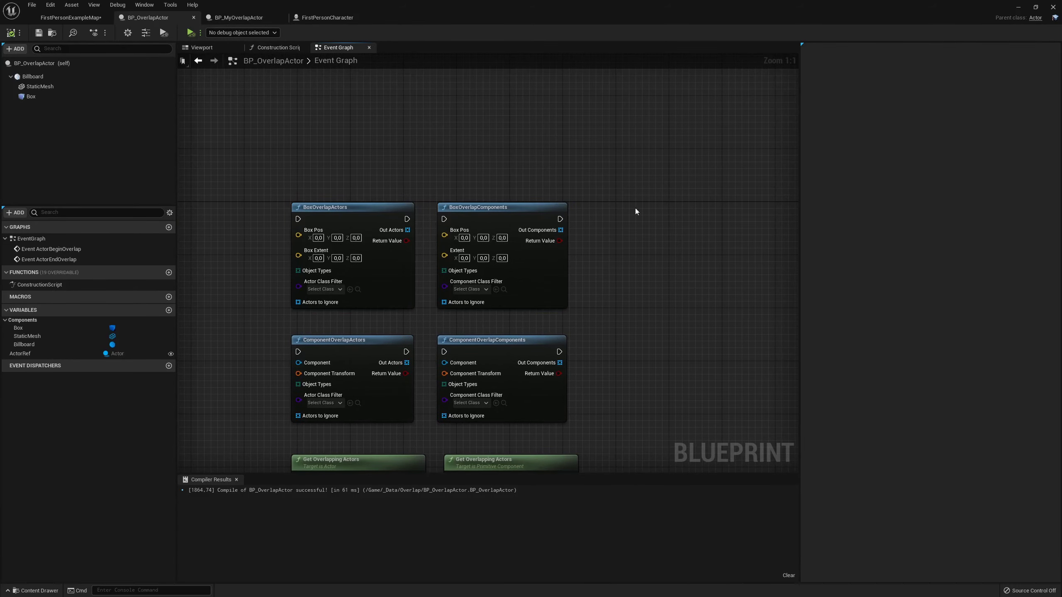
{"action": "left_click_drag", "start_coordinate": [292, 142], "coordinate": [439, 209]}
{"action": "left_click_drag", "start_coordinate": [303, 149], "coordinate": [682, 241]}
{"action": "left_click", "coordinate": [693, 206]}
{"action": "mouse_move", "coordinate": [787, 262]}
{"action": "right_mouse_down"}
{"action": "mouse_move", "coordinate": [672, 265]}
{"action": "mouse_move", "coordinate": [619, 206]}
{"action": "right_mouse_up"}
Add a SphereOverlapActors node via a 'sphe' search and place it beside the box nodes.
{"action": "right_click", "coordinate": [616, 208]}
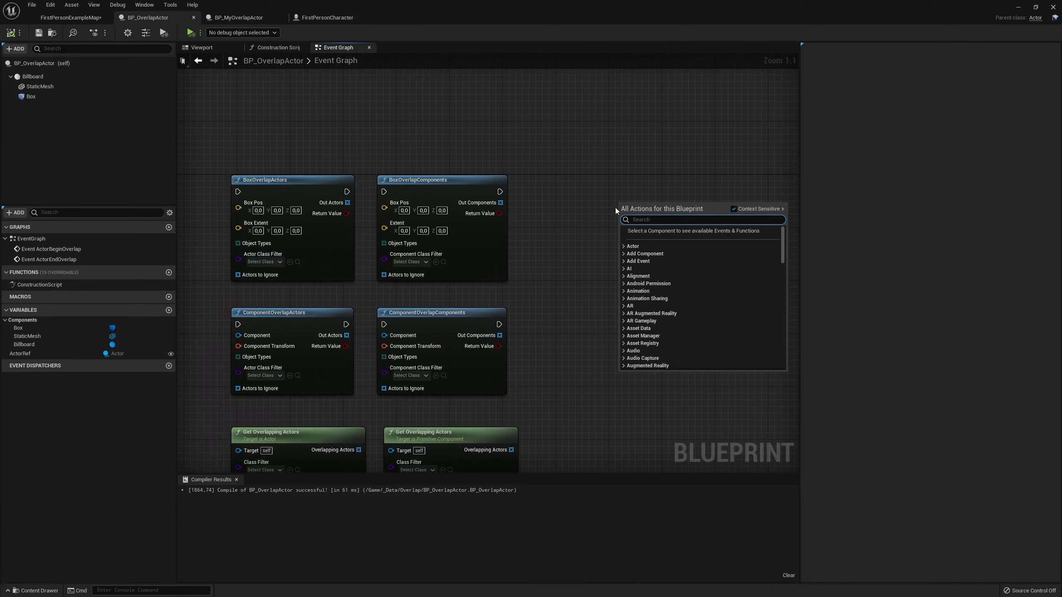
{"action": "type", "text": "sphe"}
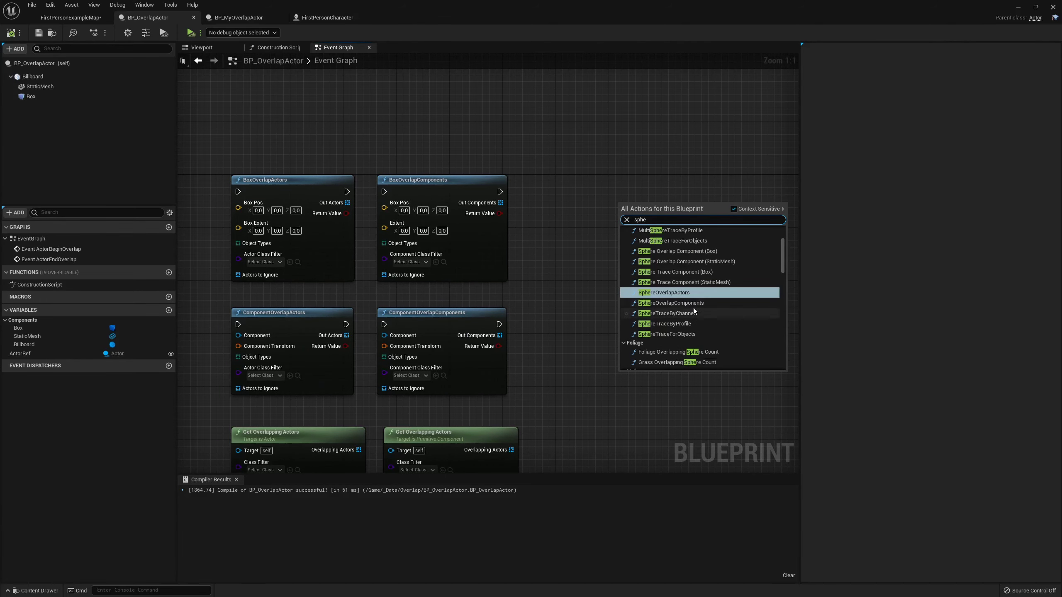
{"action": "left_click", "coordinate": [672, 293]}
{"action": "left_click_drag", "start_coordinate": [687, 228], "coordinate": [612, 201]}
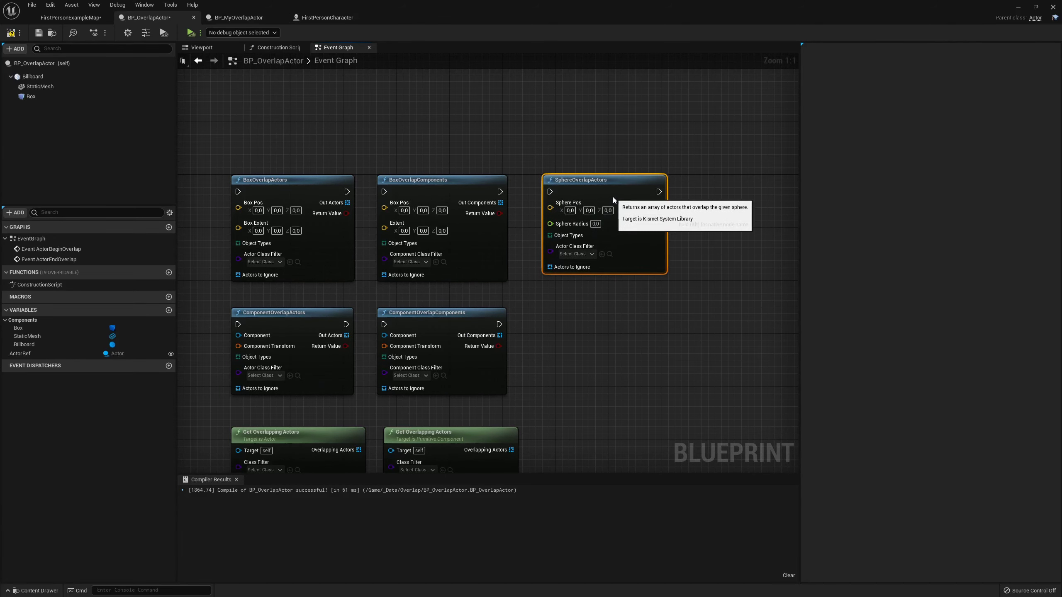
{"action": "left_click_drag", "start_coordinate": [296, 121], "coordinate": [552, 184]}
{"action": "left_click_drag", "start_coordinate": [639, 131], "coordinate": [568, 181]}
{"action": "right_click_drag", "start_coordinate": [602, 158], "coordinate": [649, 179]}
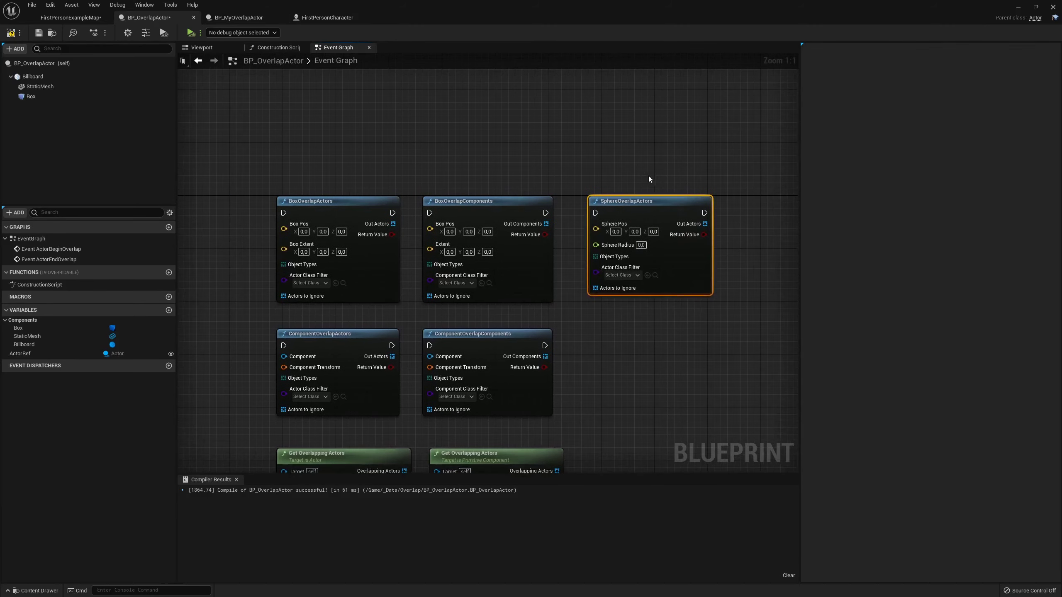
{"action": "left_click", "coordinate": [649, 176]}
{"action": "key", "text": "alt+Tab"}
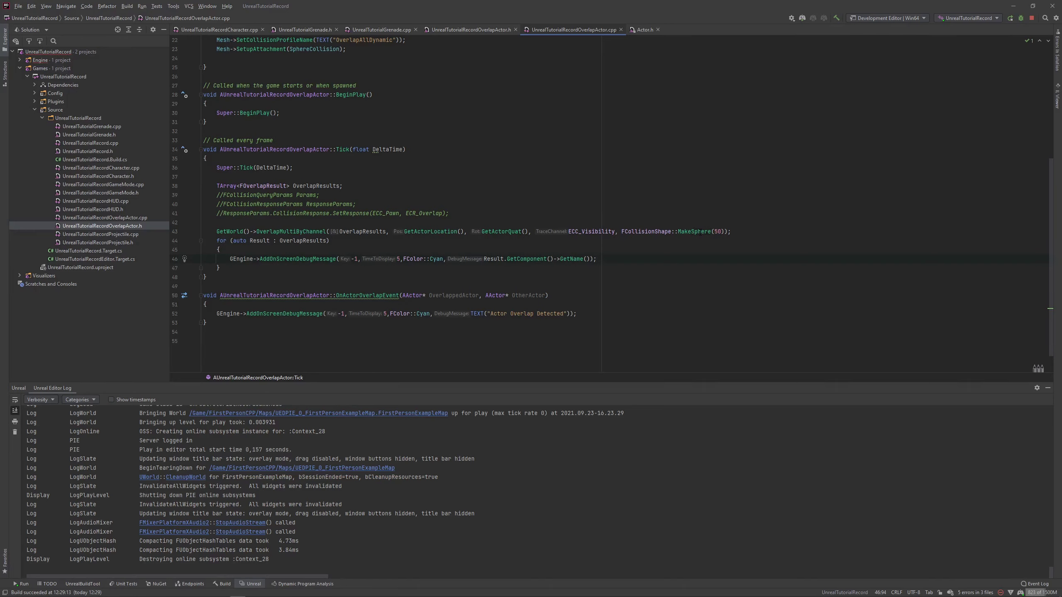
{"action": "key", "text": "alt+Tab"}
Frame the component overlap nodes in the Event Graph and select BoxOverlapActors.
{"action": "scroll", "coordinate": [633, 310], "scroll_direction": "down", "scroll_amount": 2}
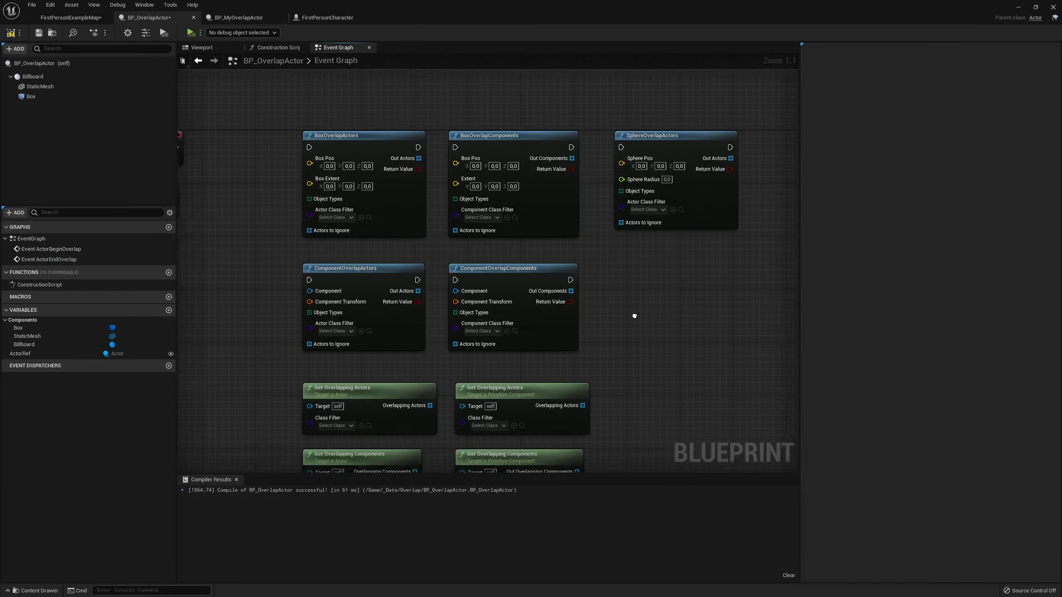
{"action": "left_click_drag", "start_coordinate": [268, 183], "coordinate": [639, 292]}
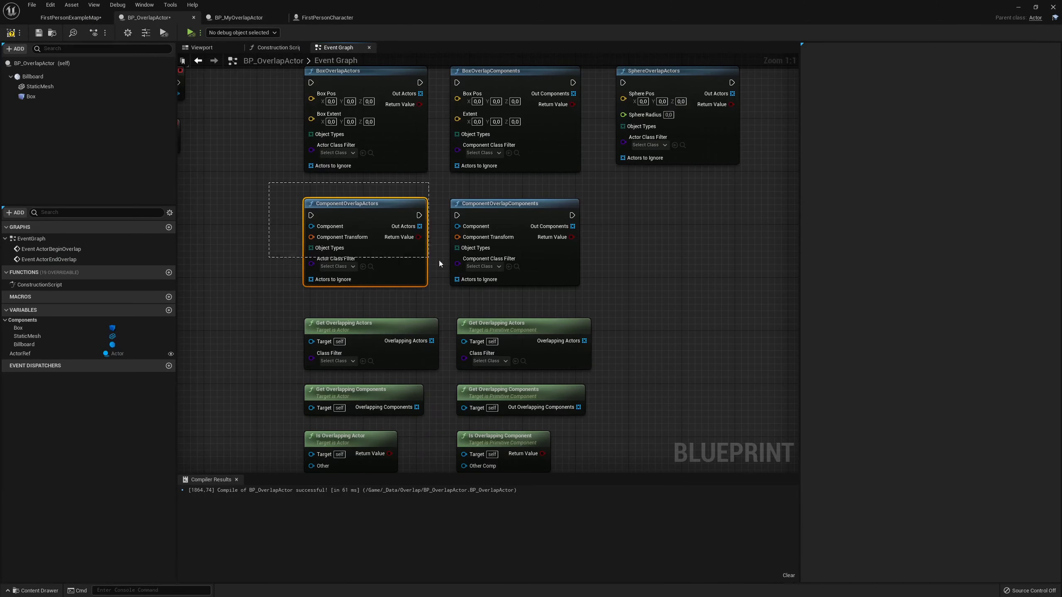
{"action": "left_click", "coordinate": [638, 293]}
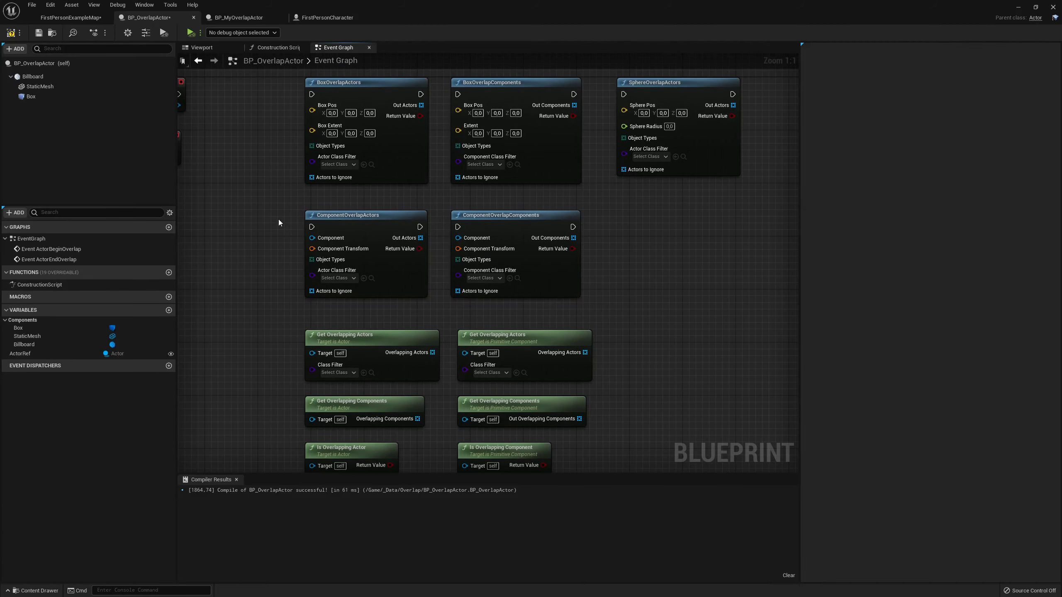
{"action": "mouse_move", "coordinate": [283, 211]}
{"action": "right_mouse_down"}
{"action": "mouse_move", "coordinate": [322, 243]}
{"action": "mouse_move", "coordinate": [351, 246]}
{"action": "right_mouse_up"}
{"action": "right_click_drag", "start_coordinate": [410, 269], "coordinate": [390, 277]}
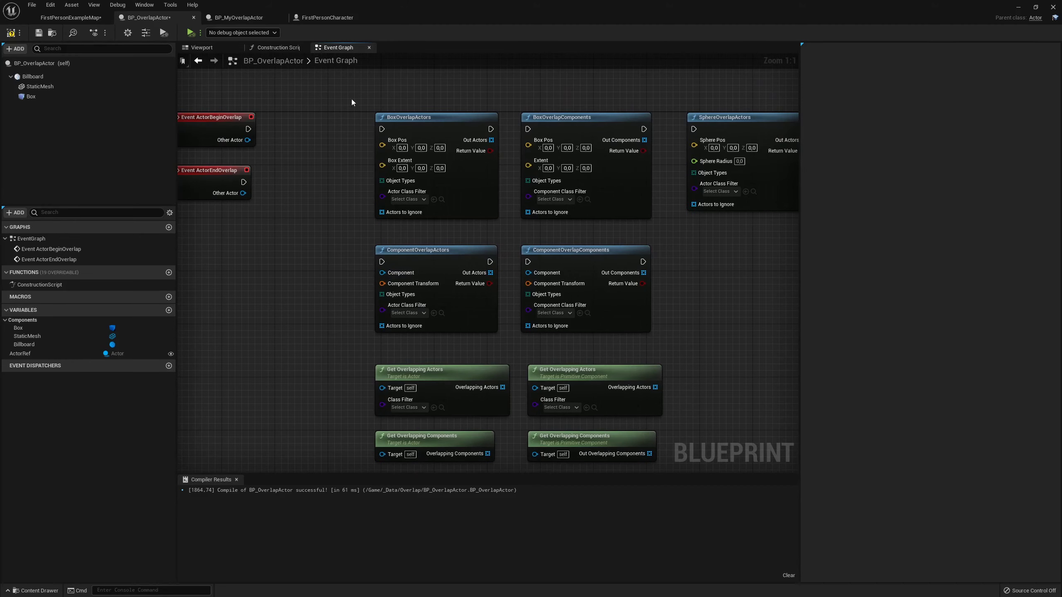
{"action": "left_click", "coordinate": [493, 209]}
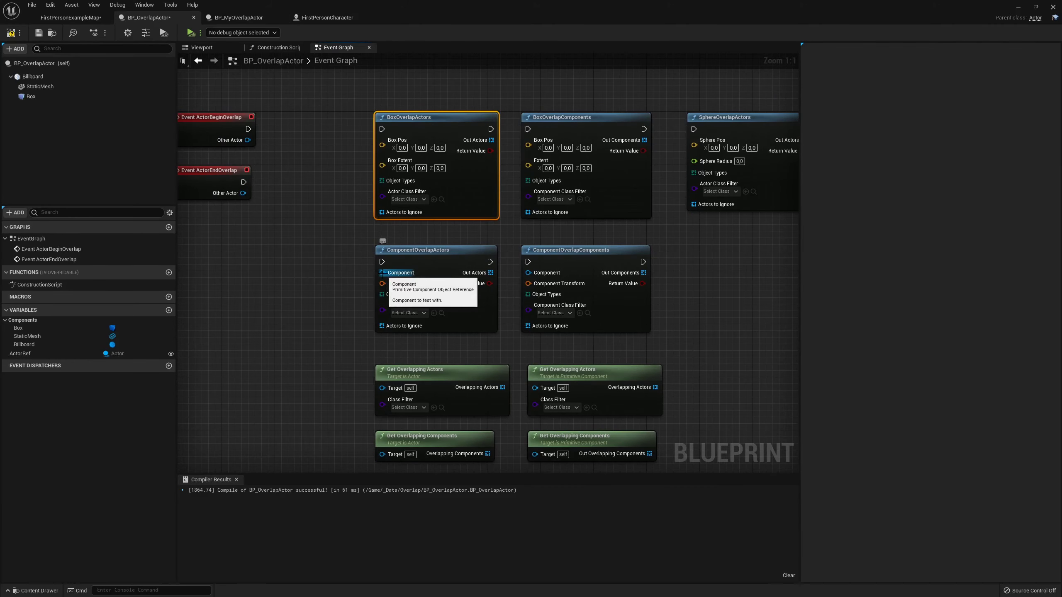
Wire a StaticMesh getter into ComponentOverlapActors' Component pin, then delete that getter.
{"action": "mouse_move", "coordinate": [382, 272]}
{"action": "left_mouse_down"}
{"action": "mouse_move", "coordinate": [308, 264]}
{"action": "mouse_move", "coordinate": [43, 100]}
{"action": "left_mouse_up"}
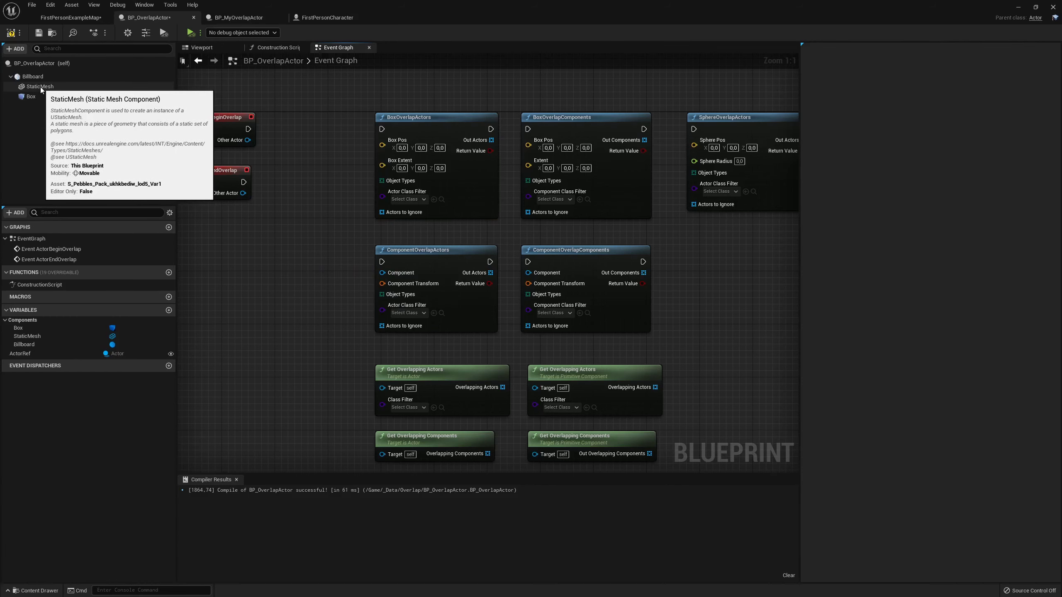
{"action": "mouse_move", "coordinate": [39, 86]}
{"action": "left_mouse_down"}
{"action": "mouse_move", "coordinate": [278, 264]}
{"action": "mouse_move", "coordinate": [382, 272]}
{"action": "left_mouse_up"}
{"action": "right_click_drag", "start_coordinate": [330, 289], "coordinate": [319, 302]}
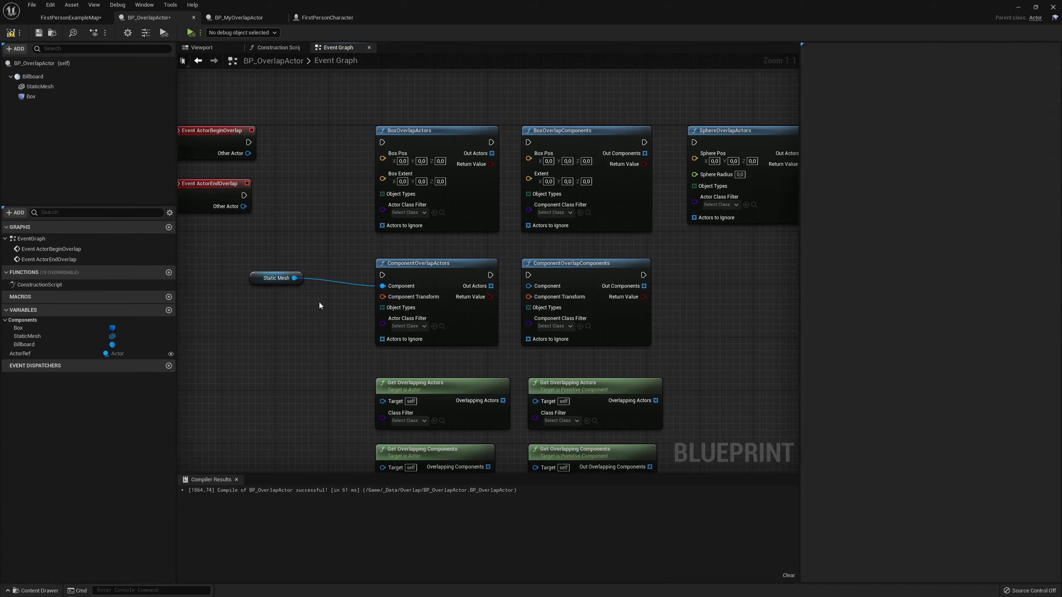
{"action": "left_click", "coordinate": [285, 278]}
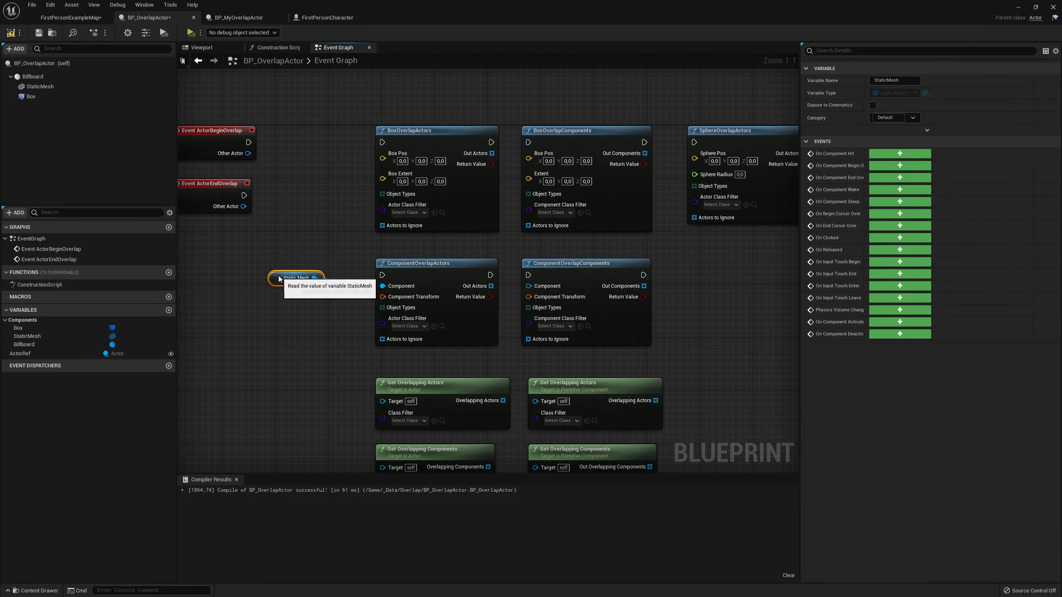
{"action": "key", "text": "Delete"}
{"action": "key", "text": "alt+Tab"}
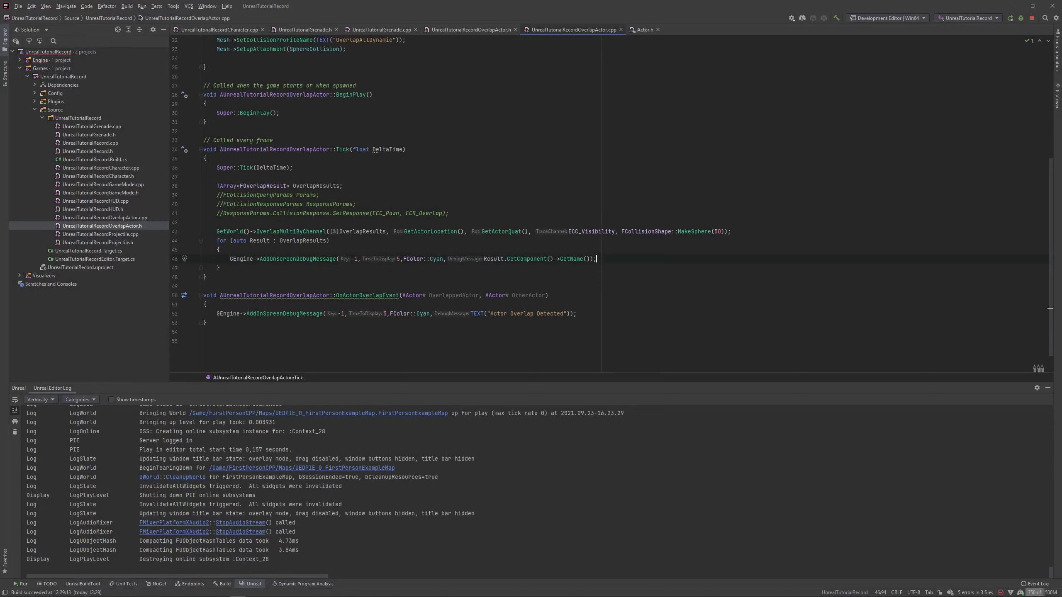
Add an empty GetWorld()->ComponentOverlapMulti() call on a new line after the overlap loop in Tick.
{"action": "key", "text": "Return"}
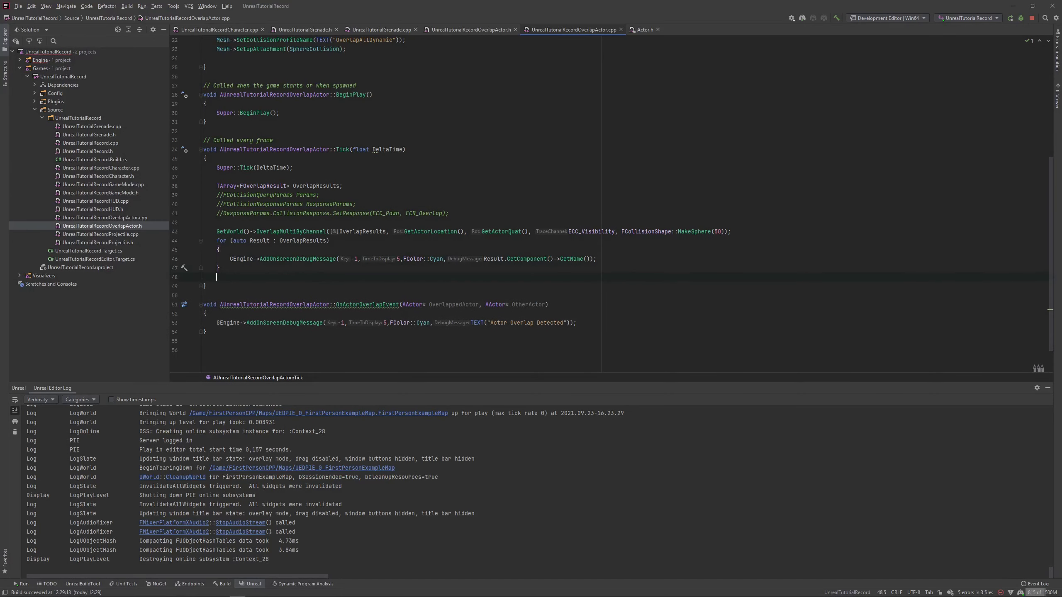
{"action": "key", "text": "Return"}
{"action": "type", "text": "GetWo"}
{"action": "key", "text": "Return"}
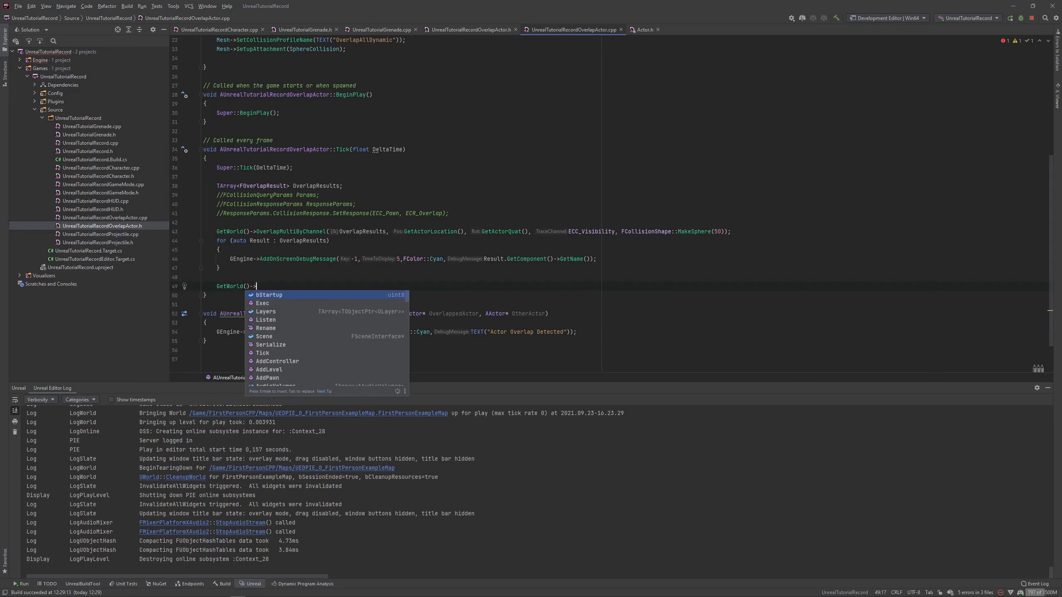
{"action": "type", "text": "comp"}
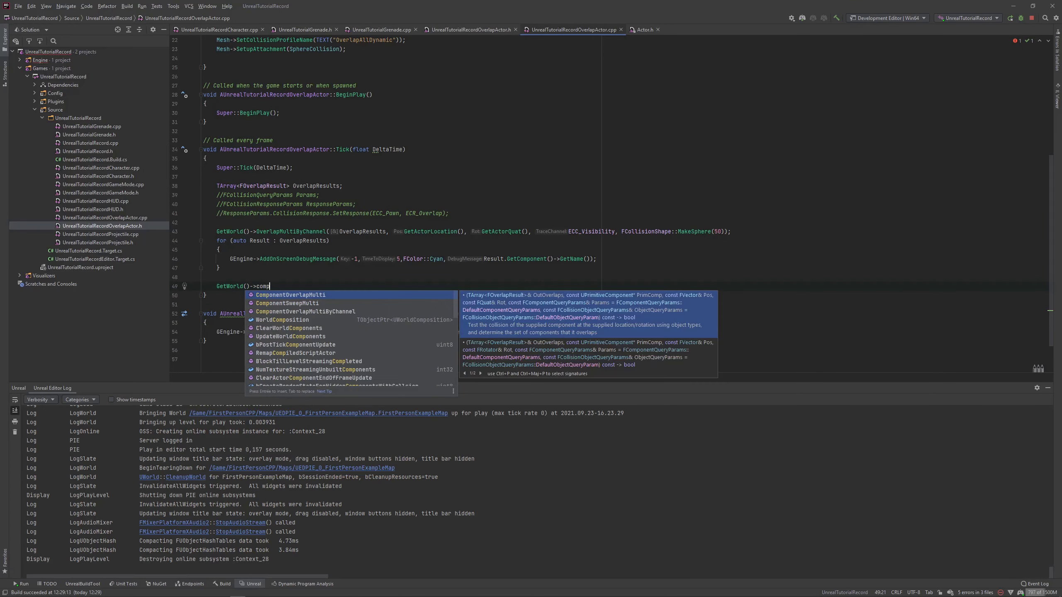
{"action": "key", "text": "Return"}
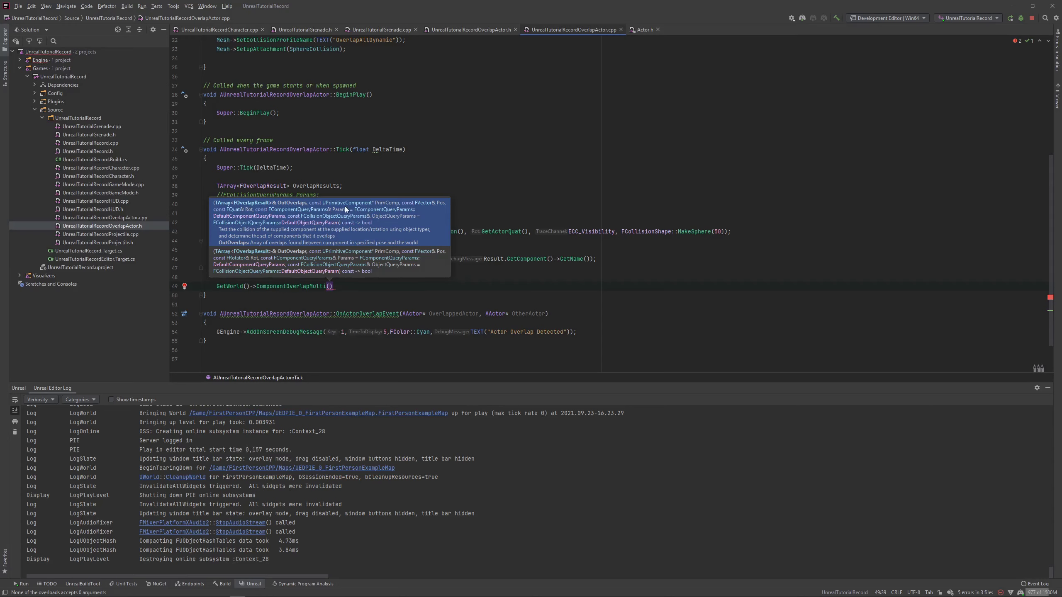
{"action": "key", "text": "Escape"}
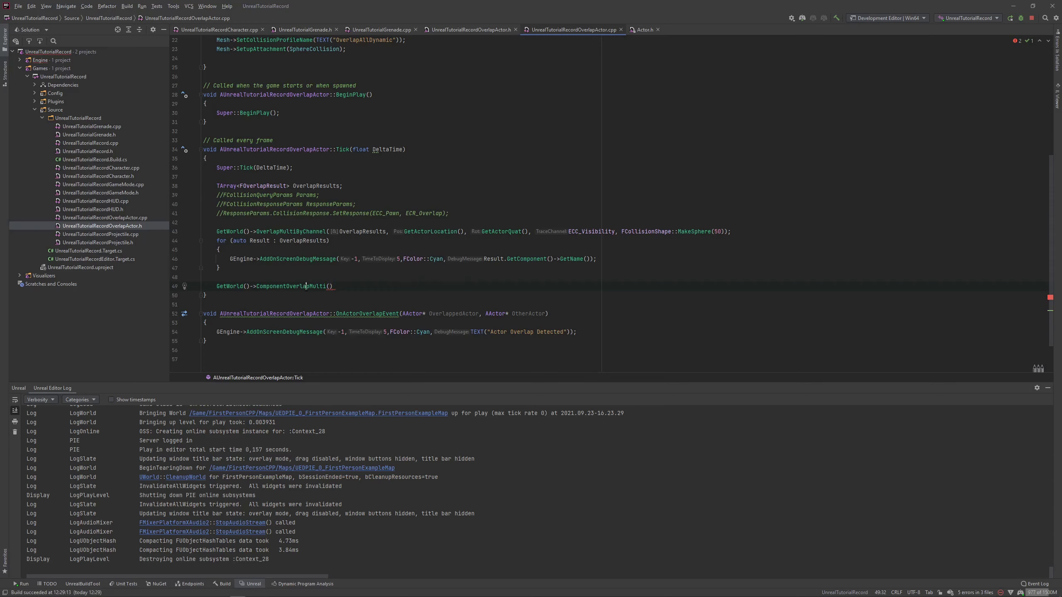
{"action": "mouse_move", "coordinate": [305, 286]}
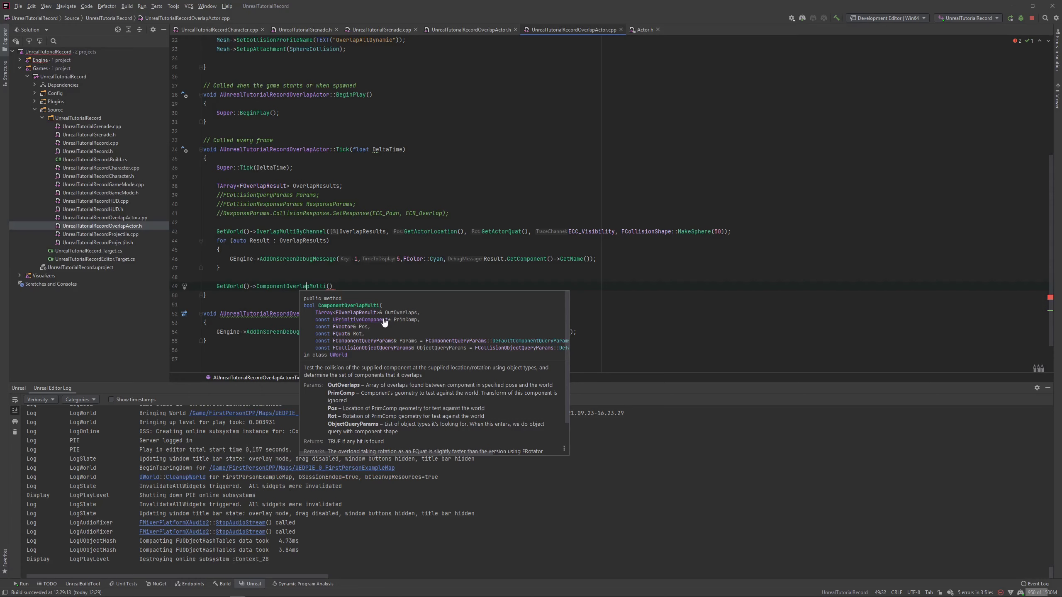
{"action": "scroll", "coordinate": [211, 109], "scroll_direction": "up", "scroll_amount": 5}
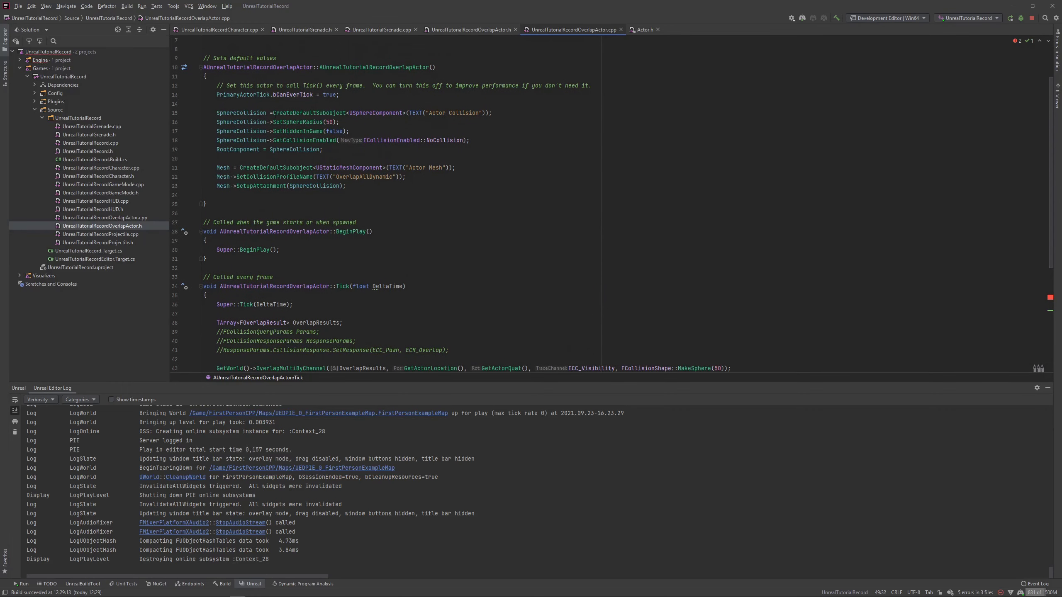
{"action": "scroll", "coordinate": [261, 113], "scroll_direction": "down", "scroll_amount": 1}
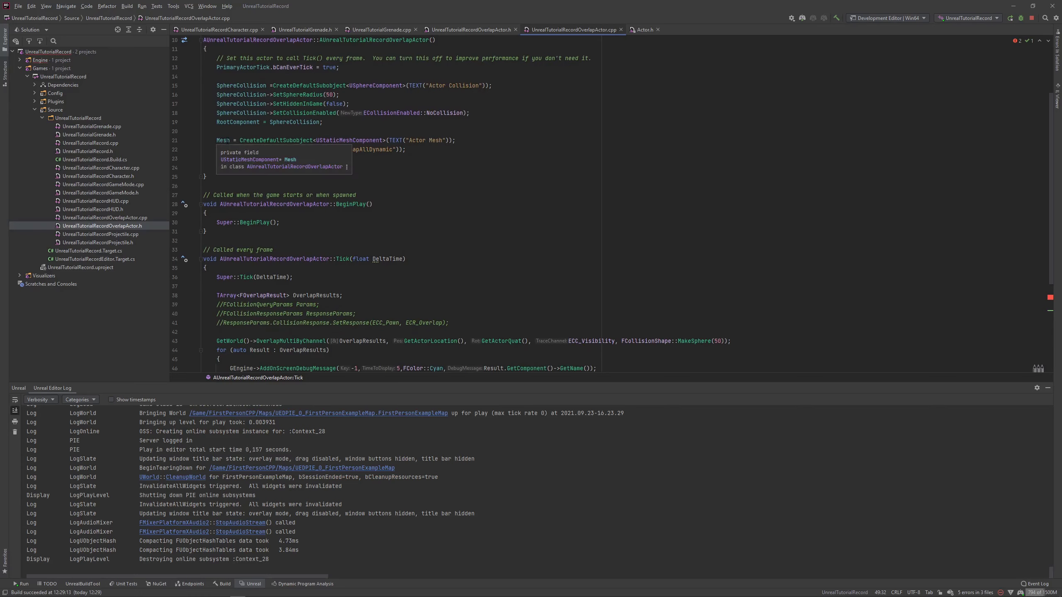
{"action": "scroll", "coordinate": [216, 141], "scroll_direction": "down", "scroll_amount": 3}
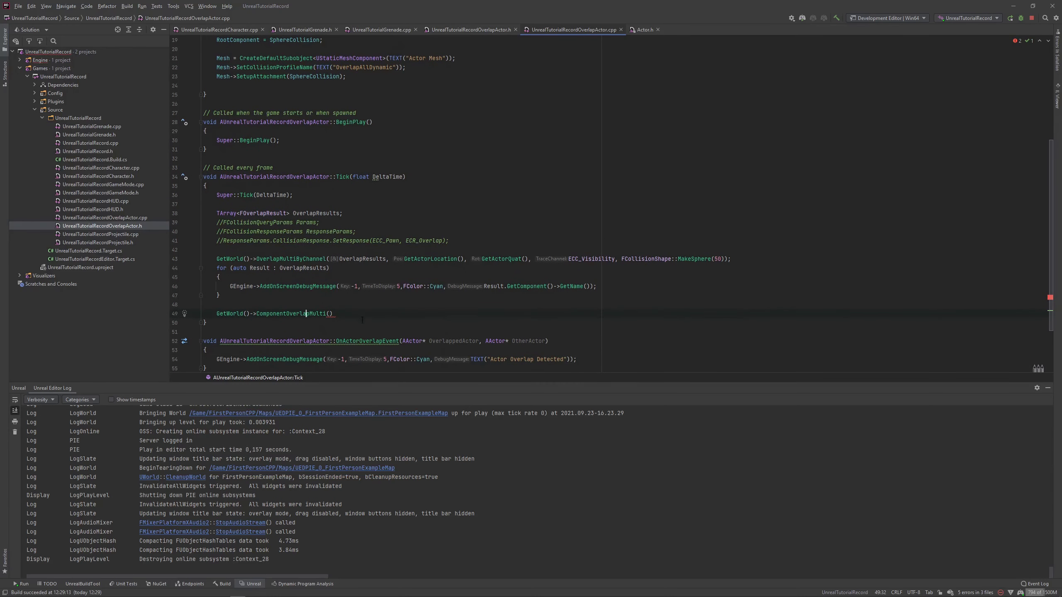
{"action": "scroll", "coordinate": [339, 283], "scroll_direction": "down", "scroll_amount": 1}
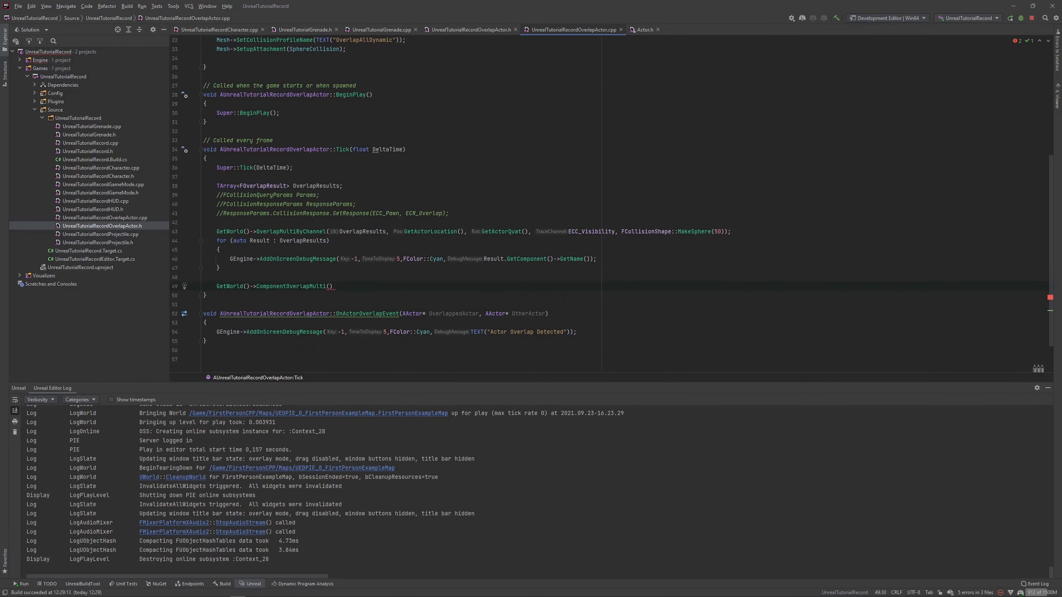
{"action": "mouse_move", "coordinate": [326, 286]}
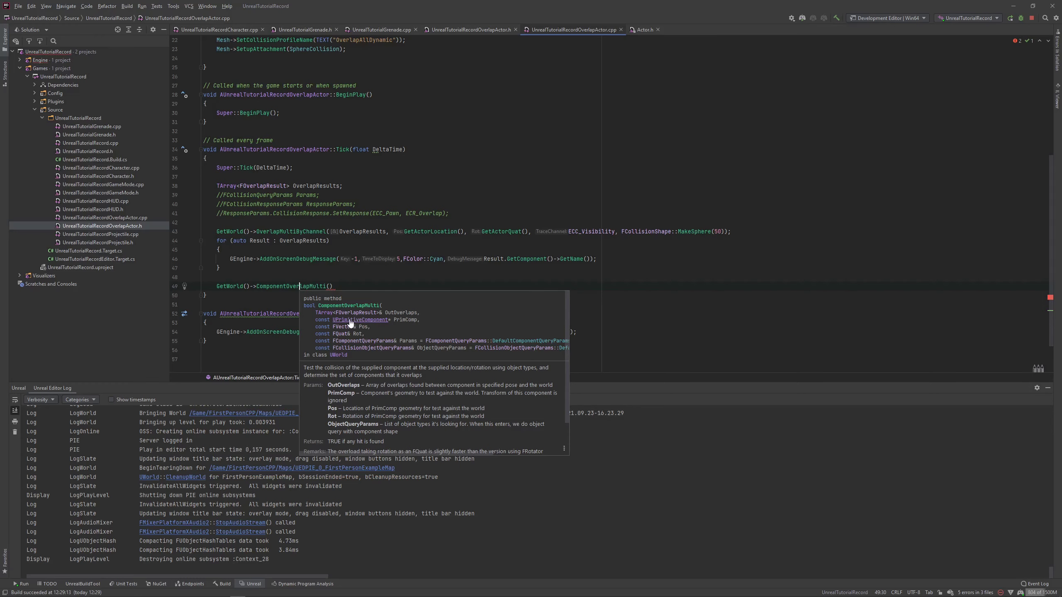
{"action": "key", "text": "ctrl+q"}
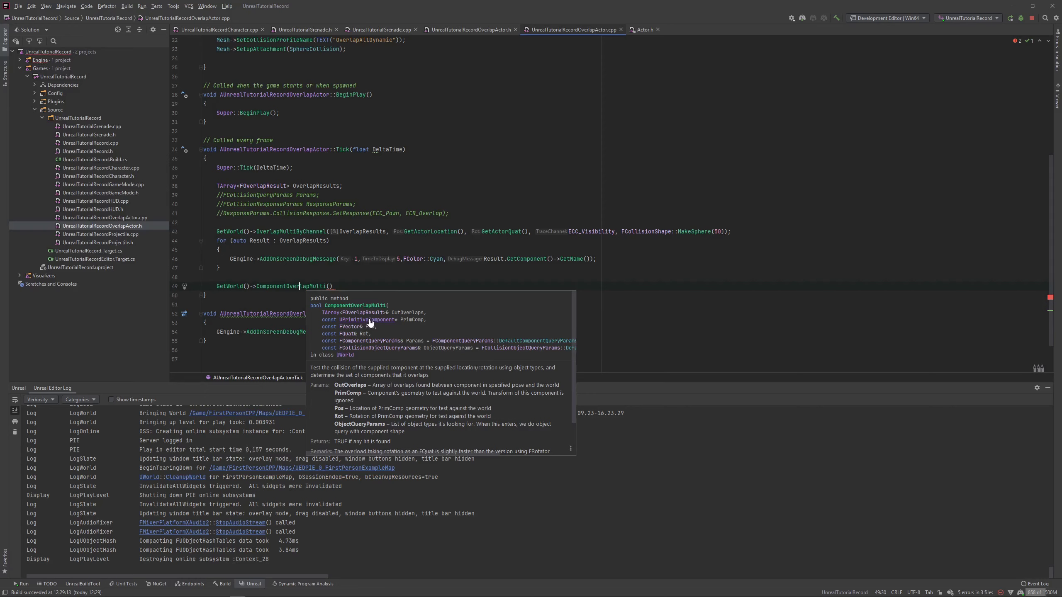
{"action": "key", "text": "Escape"}
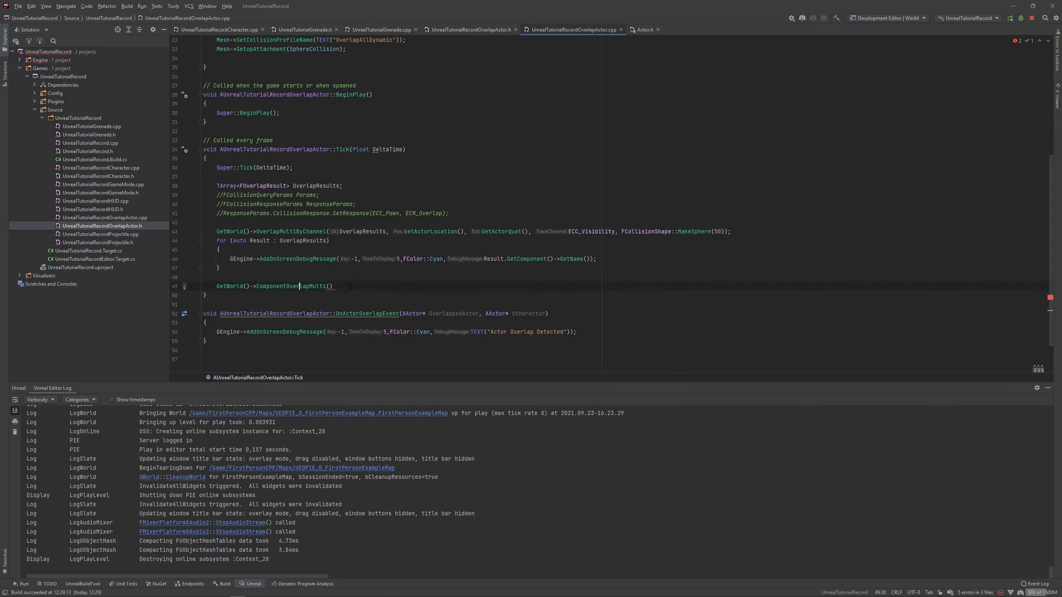
{"action": "key", "text": "End"}
{"action": "key", "text": "Left"}
{"action": "scroll", "coordinate": [376, 287], "scroll_direction": "up", "scroll_amount": 7}
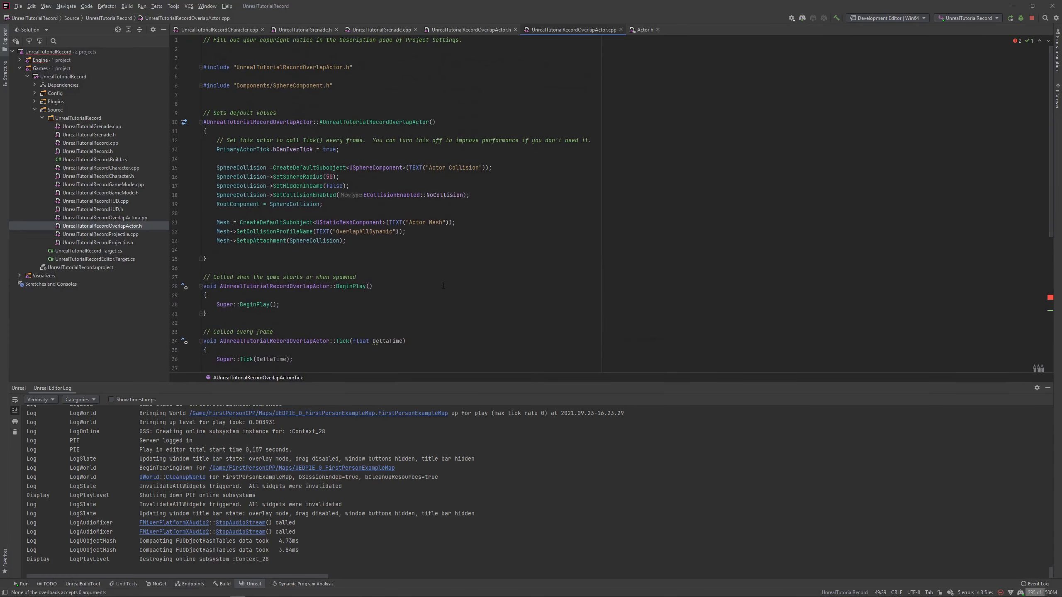
{"action": "scroll", "coordinate": [442, 285], "scroll_direction": "down", "scroll_amount": 2}
{"action": "scroll", "coordinate": [443, 285], "scroll_direction": "down", "scroll_amount": 1}
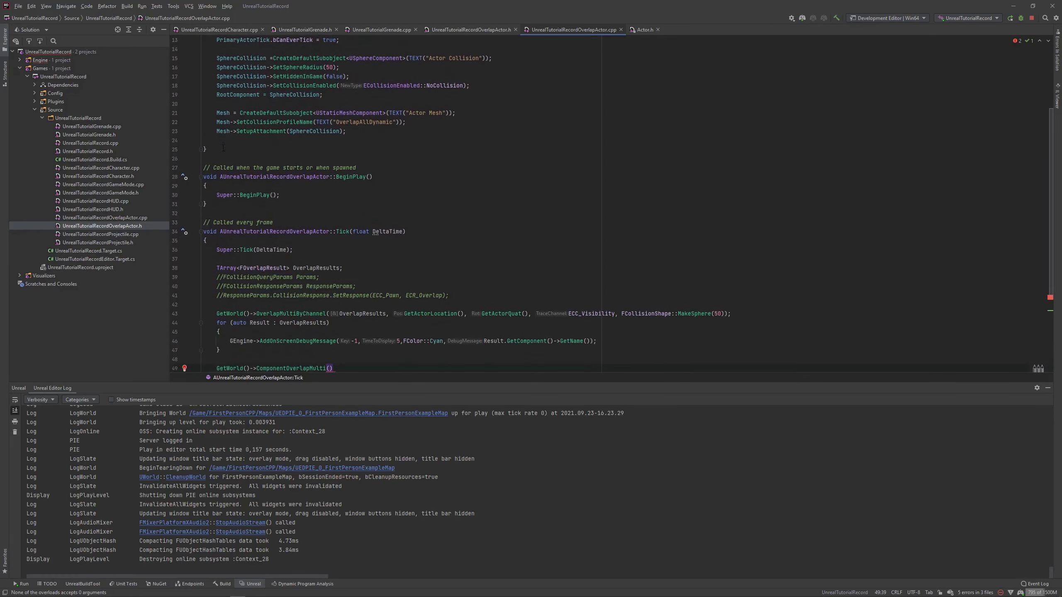
{"action": "scroll", "coordinate": [379, 338], "scroll_direction": "down", "scroll_amount": 3}
{"action": "scroll", "coordinate": [370, 324], "scroll_direction": "down", "scroll_amount": 2}
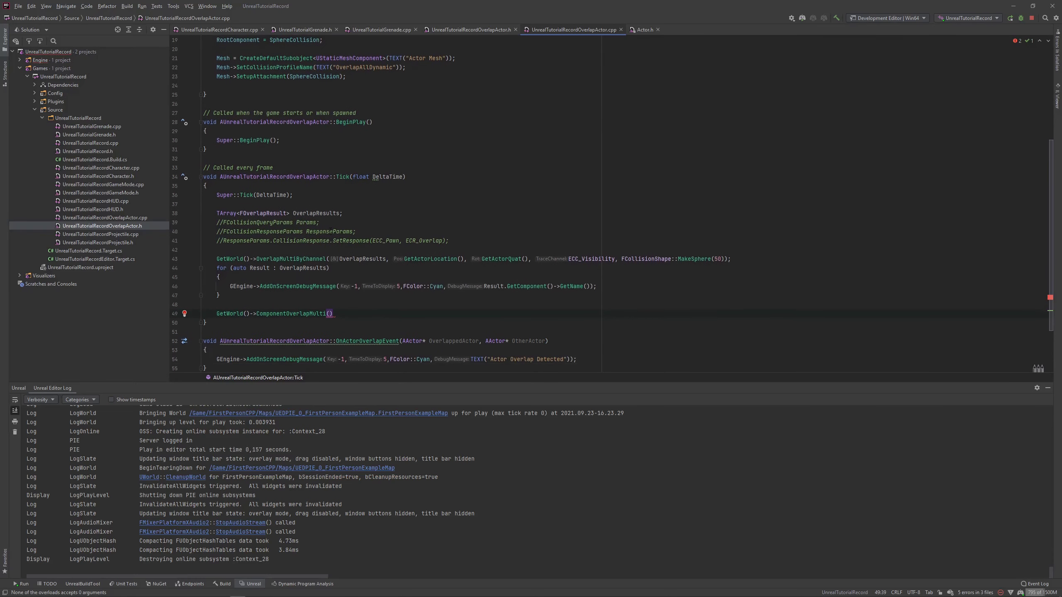
Paste OverlapResults as ComponentOverlapMulti's first argument and comment out the OverlapMultiByChannel block.
{"action": "left_click_drag", "start_coordinate": [342, 259], "coordinate": [386, 259]}
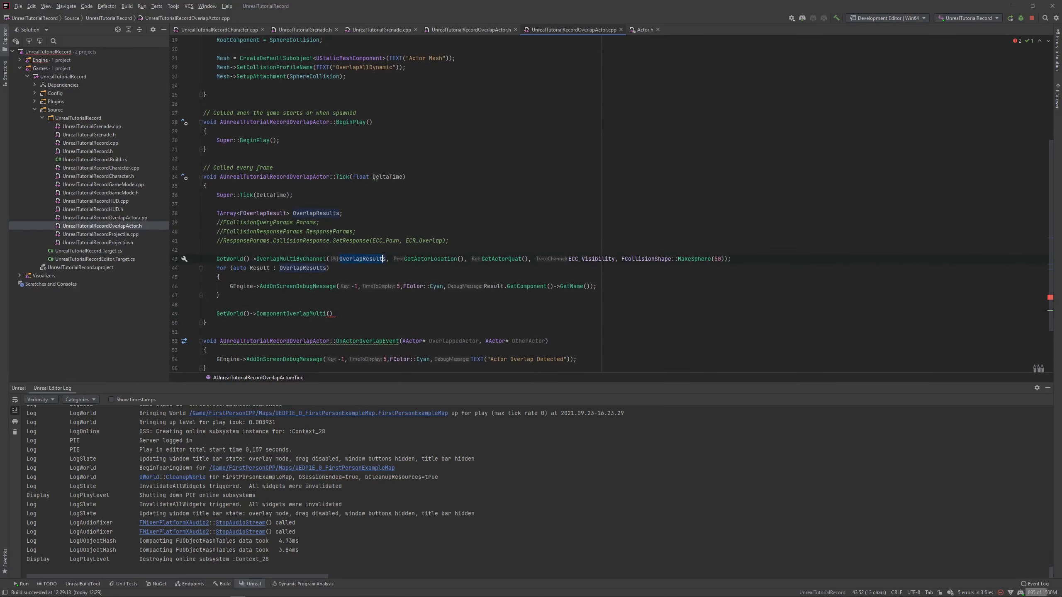
{"action": "left_click", "coordinate": [331, 313]}
{"action": "type", "text": "OverlapResults"}
{"action": "left_click", "coordinate": [216, 258]}
{"action": "key", "text": "shift+Down"}
{"action": "key", "text": "shift+Down"}
{"action": "key", "text": "shift+Down"}
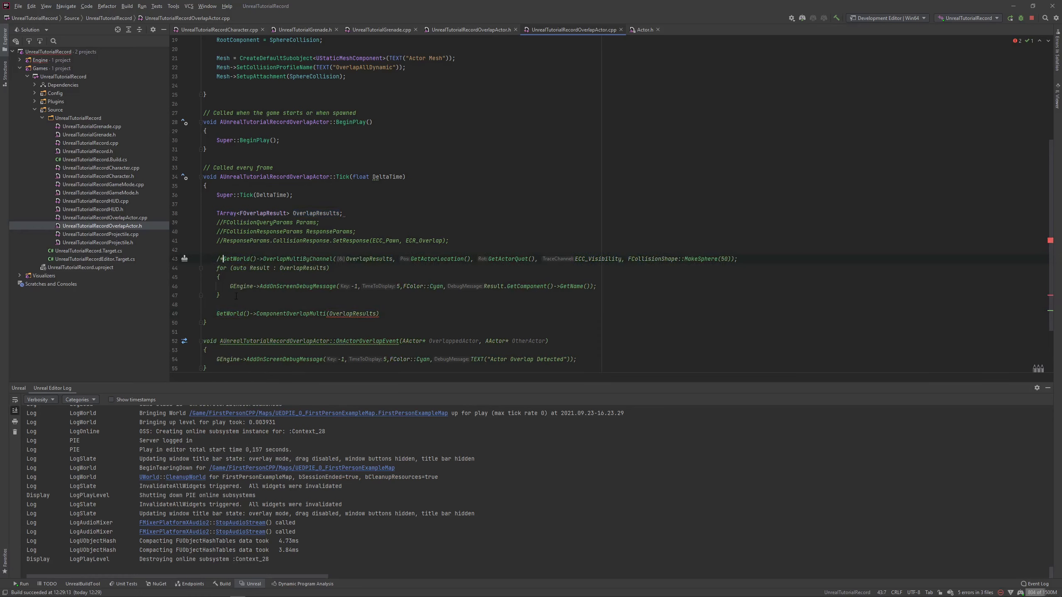
{"action": "key", "text": "ctrl+shift+slash"}
Add Mesh as the second argument of ComponentOverlapMulti.
{"action": "left_click", "coordinate": [375, 314]}
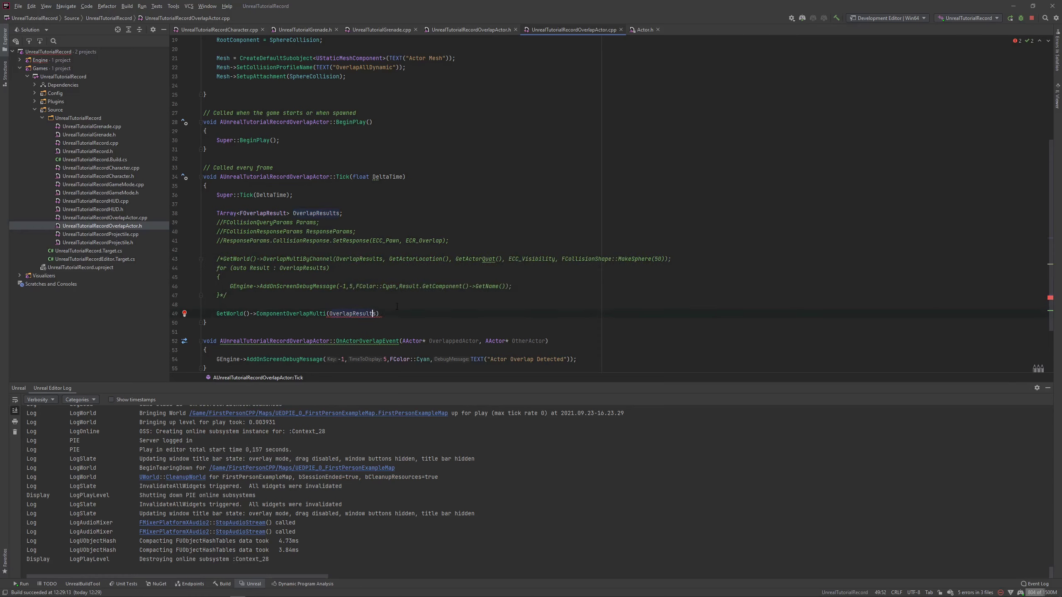
{"action": "type", "text": ","}
{"action": "type", "text": " Get"}
{"action": "key", "text": "BackSpace"}
{"action": "key", "text": "BackSpace"}
{"action": "key", "text": "BackSpace"}
{"action": "type", "text": "m"}
{"action": "type", "text": "e"}
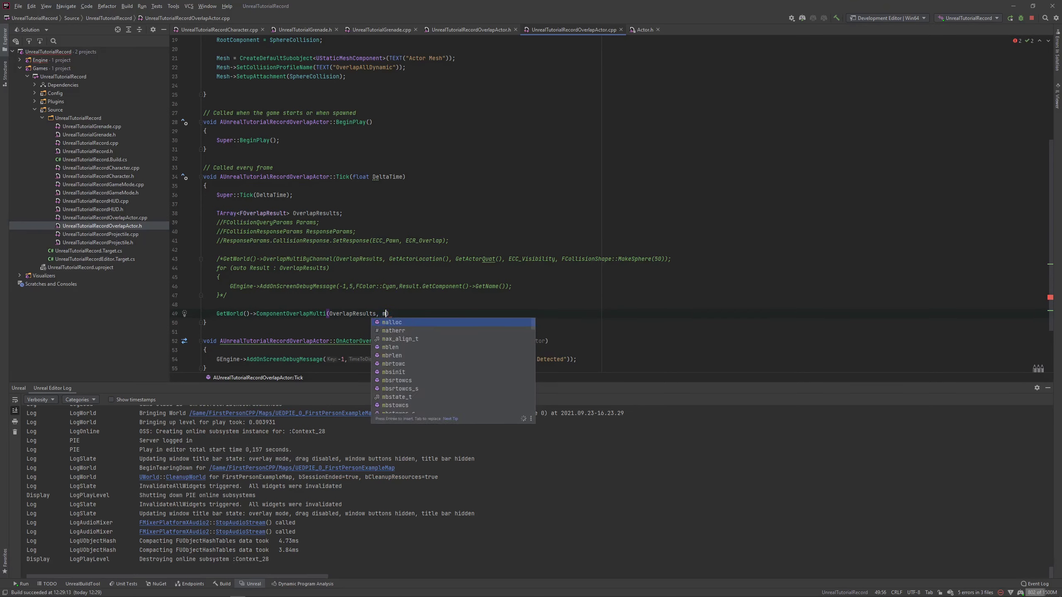
{"action": "type", "text": "h"}
{"action": "key", "text": "BackSpace"}
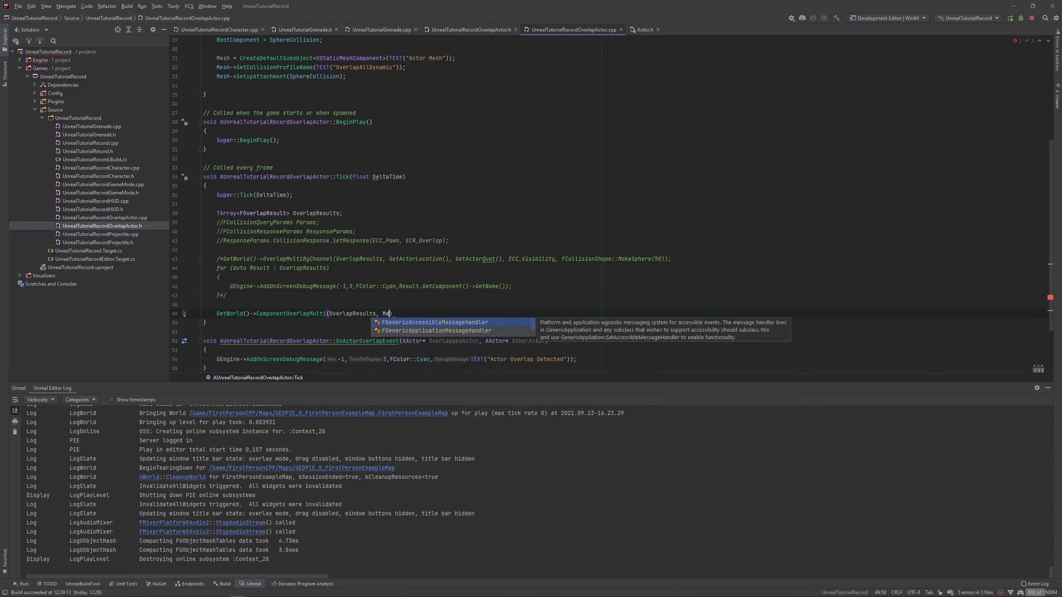
{"action": "type", "text": "sh"}
{"action": "key", "text": "Escape"}
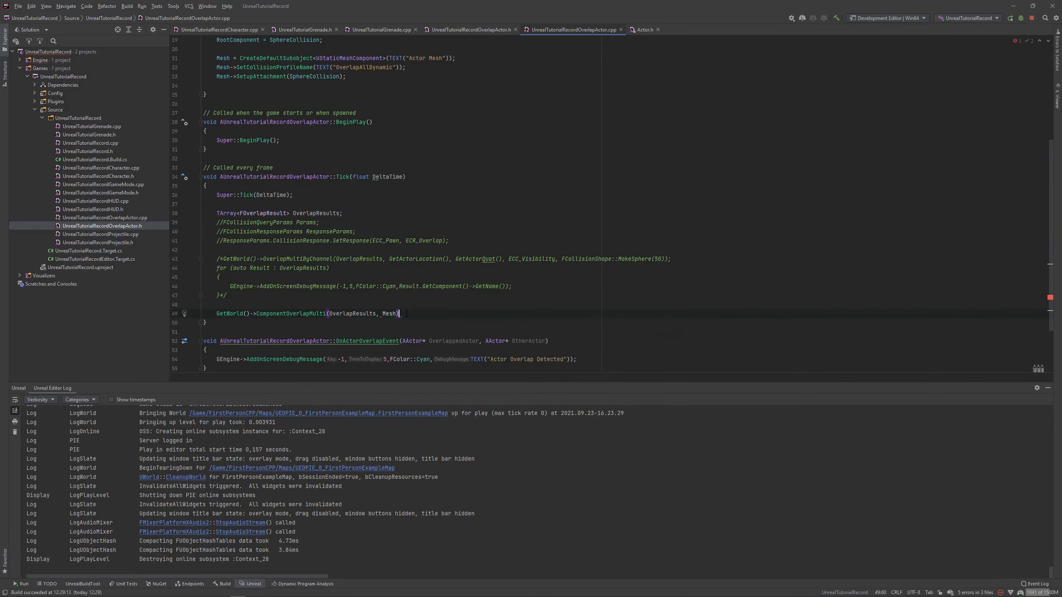
{"action": "type", "text": ","}
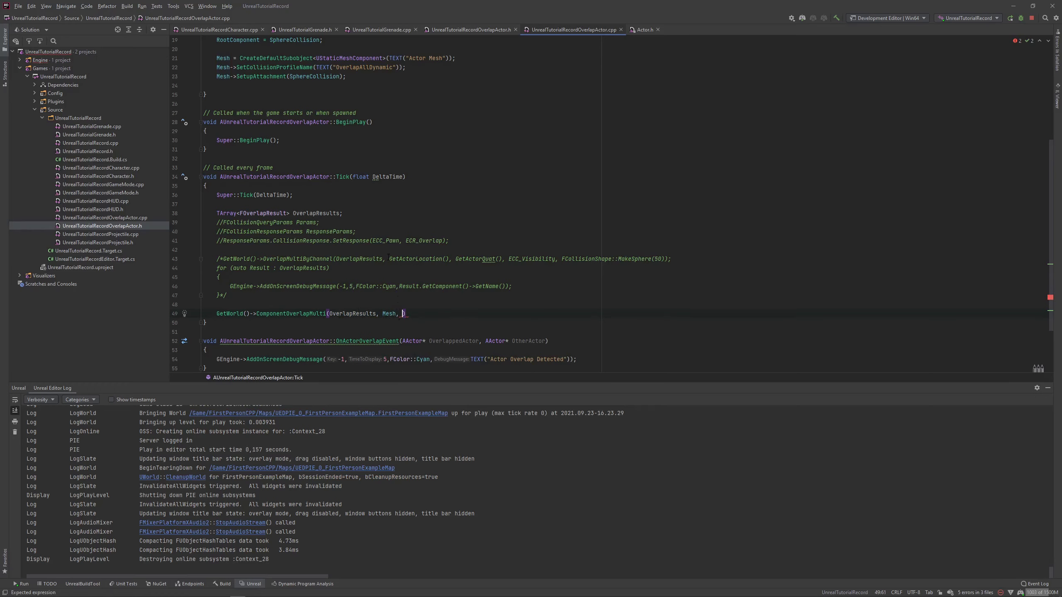
Reuse GetActorLocation() and GetActorQuat() from the commented call as the last arguments, dropping ECC_Visibility.
{"action": "left_click_drag", "start_coordinate": [389, 259], "coordinate": [515, 259]}
{"action": "left_click_drag", "start_coordinate": [657, 259], "coordinate": [661, 258]}
{"action": "left_click_drag", "start_coordinate": [553, 259], "coordinate": [559, 259]}
{"action": "type", "text": "GetActorLocation(), GetActorQuat(), ECC_Visibility,"}
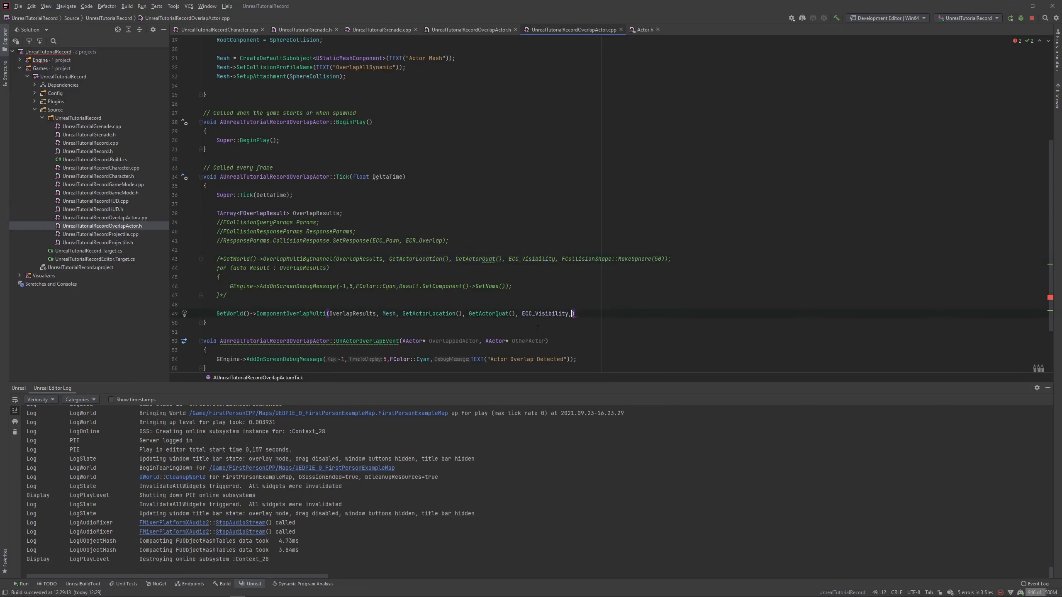
{"action": "mouse_move", "coordinate": [308, 313]}
{"action": "left_click_drag", "start_coordinate": [574, 314], "coordinate": [521, 314]}
{"action": "key", "text": "BackSpace"}
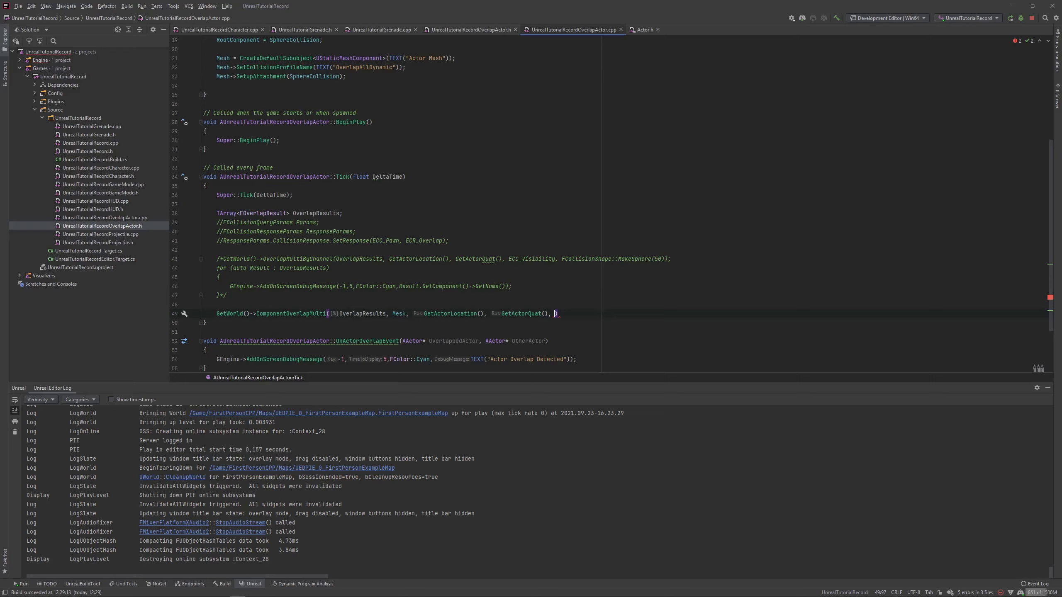
In Unreal Editor's BP_OverlapActor, select the StaticMesh component to inspect its collision details.
{"action": "key", "text": "alt+Tab"}
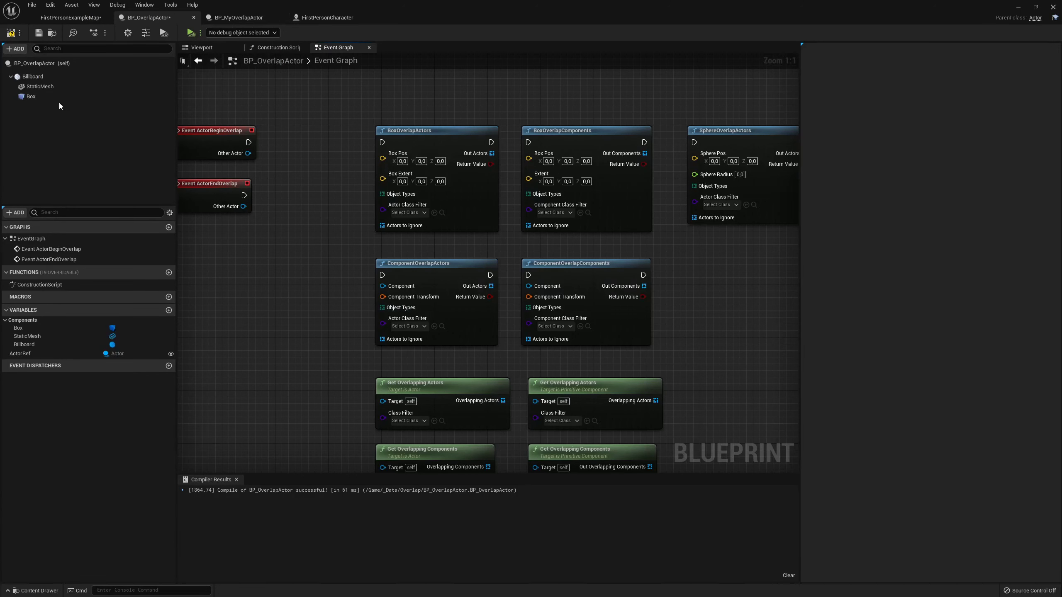
{"action": "left_click", "coordinate": [54, 87]}
{"action": "scroll", "coordinate": [861, 282], "scroll_direction": "down", "scroll_amount": 5}
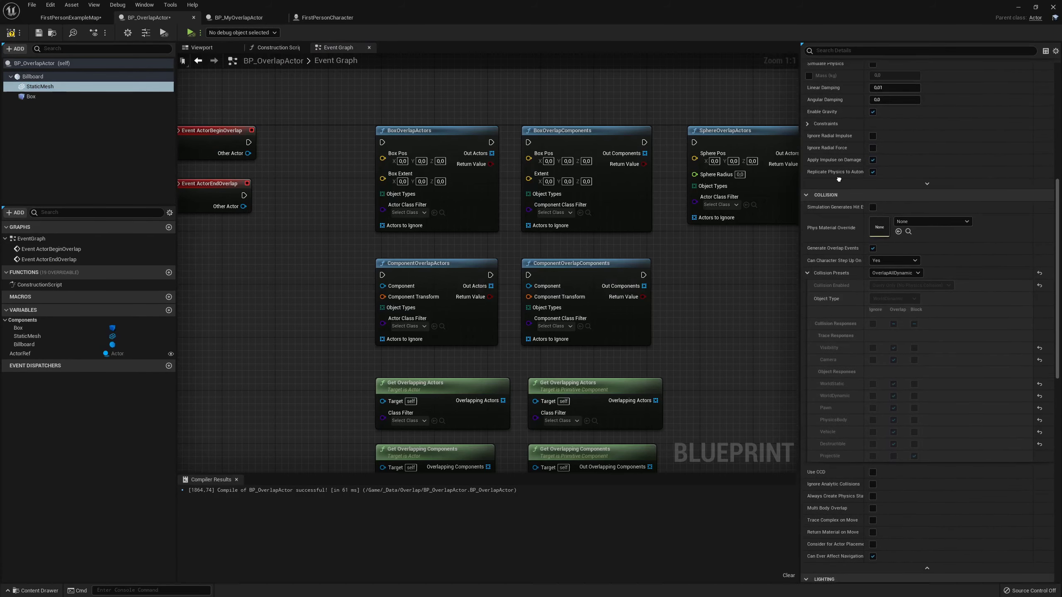
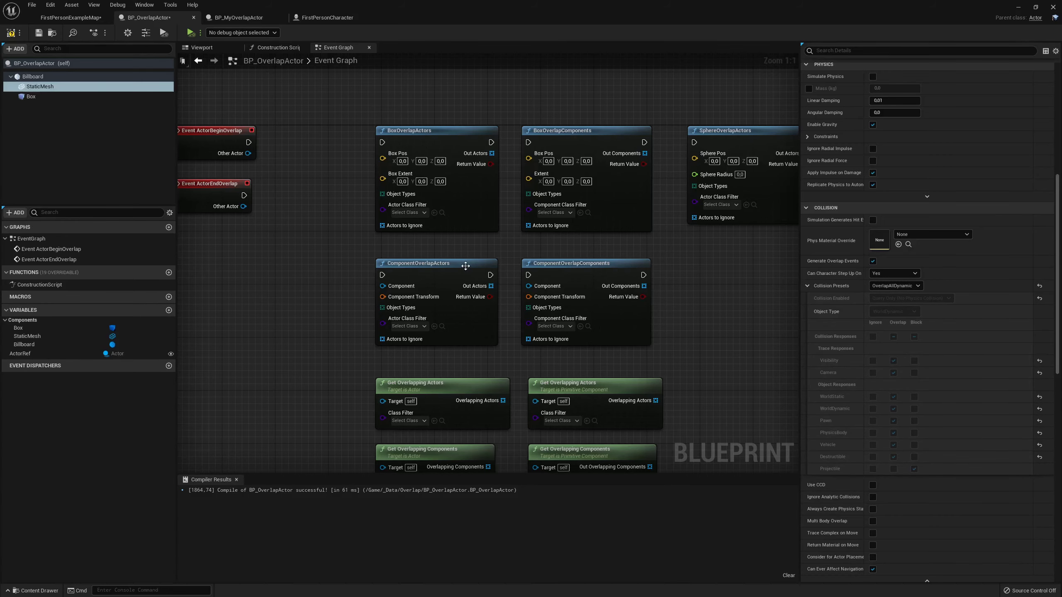
Switch from the blueprint editor to the overlap actor's C++ source in Rider.
{"action": "key", "text": "alt+Tab"}
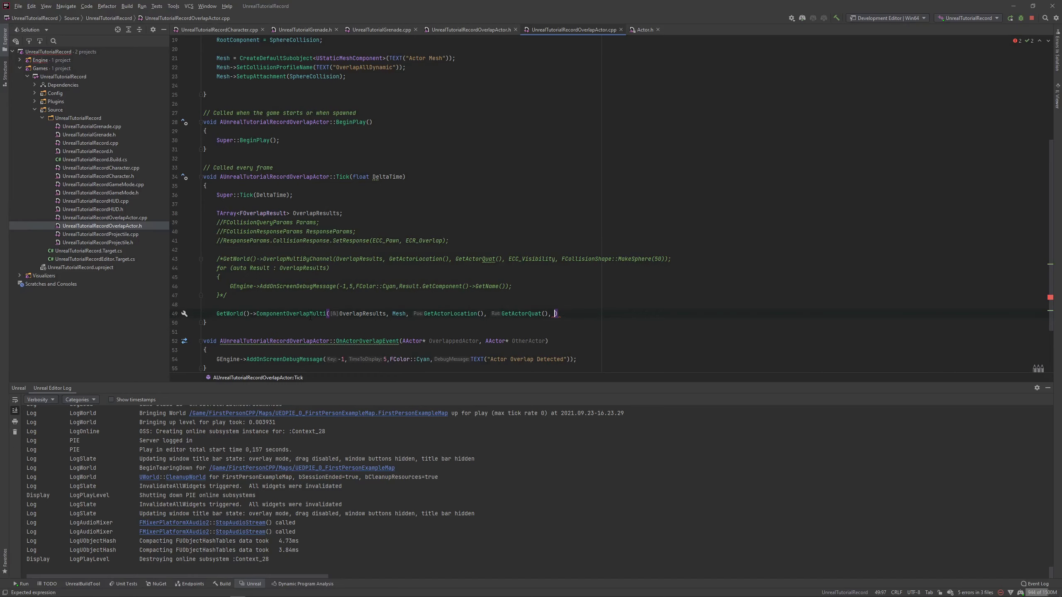
End the ComponentOverlapMulti call on line 49 with a semicolon instead of the stray separator.
{"action": "key", "text": "BackSpace"}
{"action": "key", "text": "BackSpace"}
{"action": "type", "text": ";"}
{"action": "scroll", "coordinate": [375, 204], "scroll_direction": "up", "scroll_amount": 5}
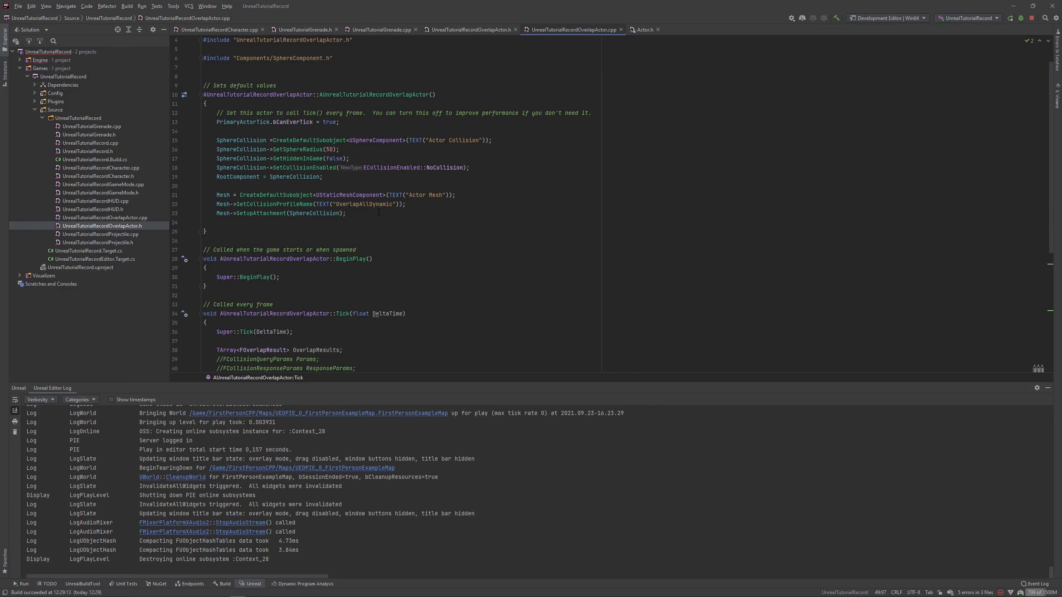
{"action": "scroll", "coordinate": [368, 209], "scroll_direction": "down", "scroll_amount": 1}
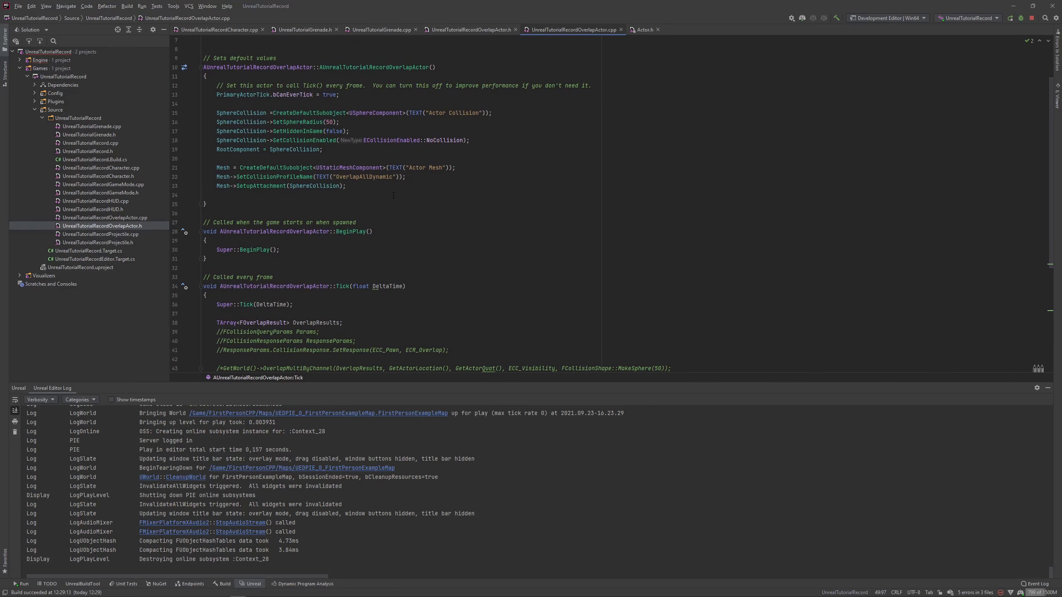
{"action": "scroll", "coordinate": [393, 196], "scroll_direction": "down", "scroll_amount": 5}
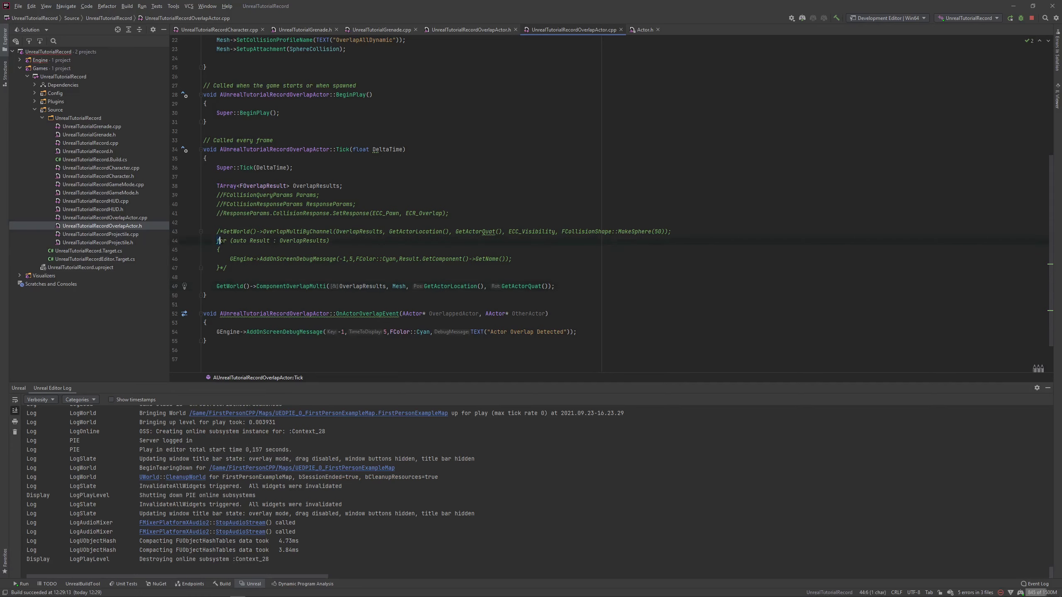
Paste the commented for loop under the call, drop '*/', and print Result.GetActor()->GetName().
{"action": "left_click_drag", "start_coordinate": [218, 241], "coordinate": [232, 264]}
{"action": "key", "text": "Return"}
{"action": "type", "text": "for (auto Result : OverlapResults) \t{ \t\tGEngine->AddOnScreenDebugMessage(-1,5,FColor::Cyan,Result.GetComponent()->GetName()); \t}*/"}
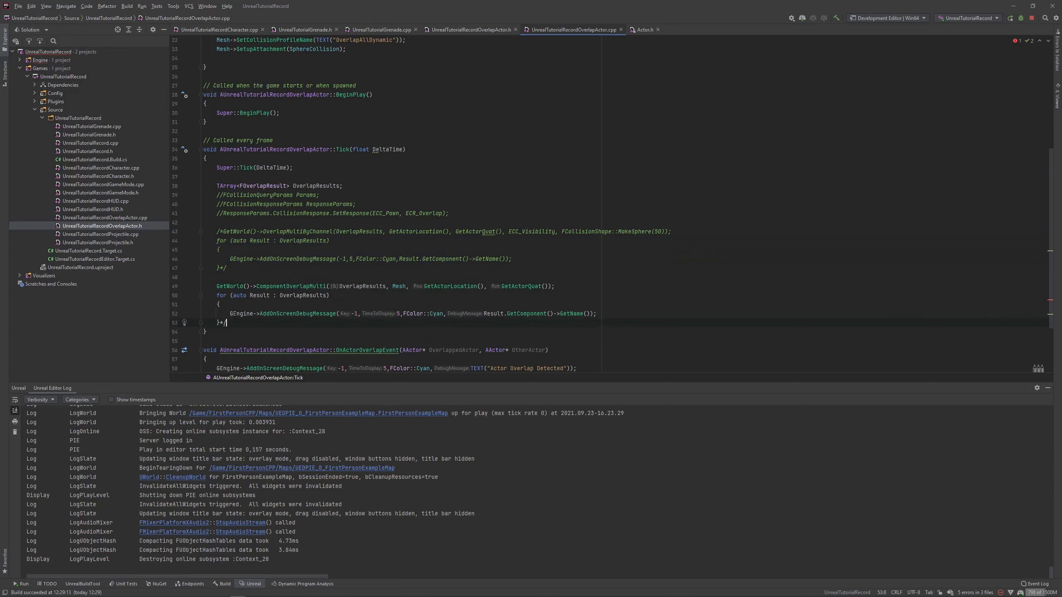
{"action": "key", "text": "BackSpace"}
{"action": "key", "text": "BackSpace"}
{"action": "mouse_move", "coordinate": [259, 298]}
{"action": "key", "text": "ctrl+BackSpace"}
{"action": "type", "text": "Actor"}
{"action": "key", "text": "Return"}
{"action": "left_click", "coordinate": [605, 310]}
{"action": "key", "text": "alt+Tab"}
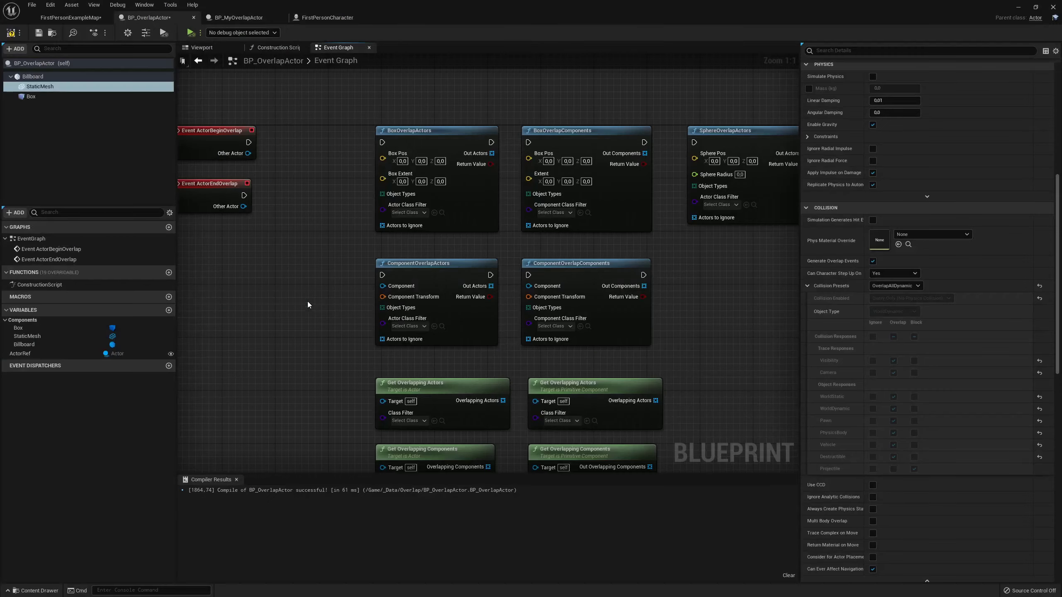
Save the FirstPersonExampleMap level and recompile the C++ code.
{"action": "left_click", "coordinate": [73, 17]}
{"action": "key", "text": "ctrl+s"}
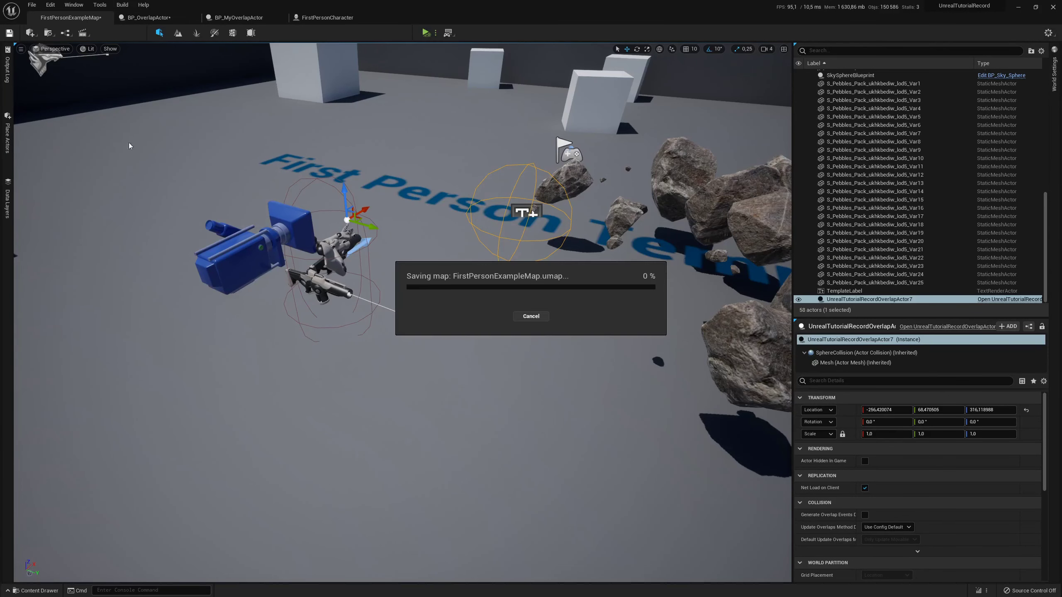
{"action": "left_click", "coordinate": [979, 591]}
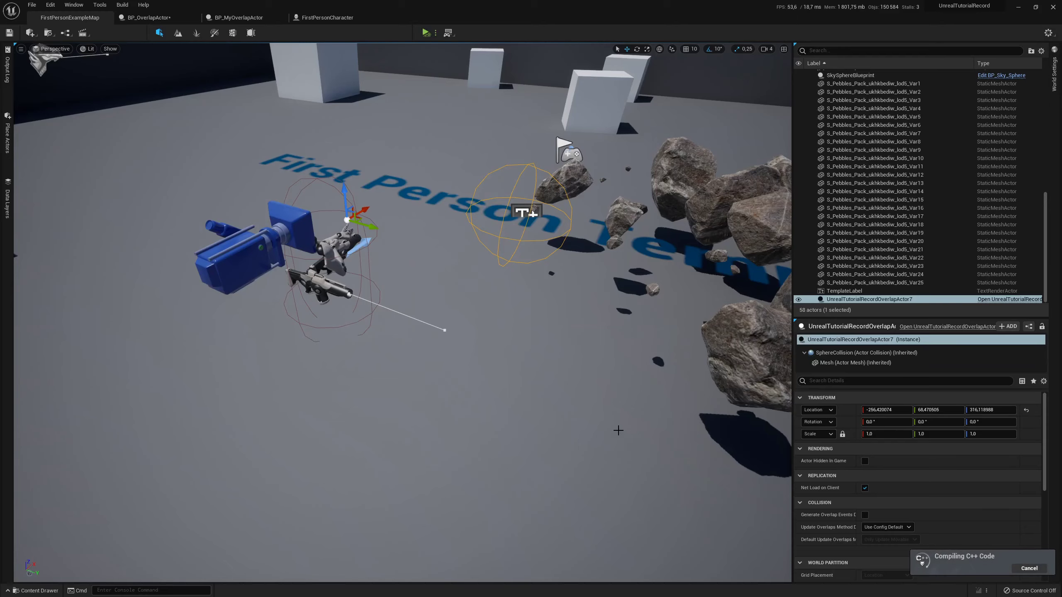
Delete OverlapActor7 from the level and browse the content drawer to _Data/Overlap.
{"action": "key", "text": "Delete"}
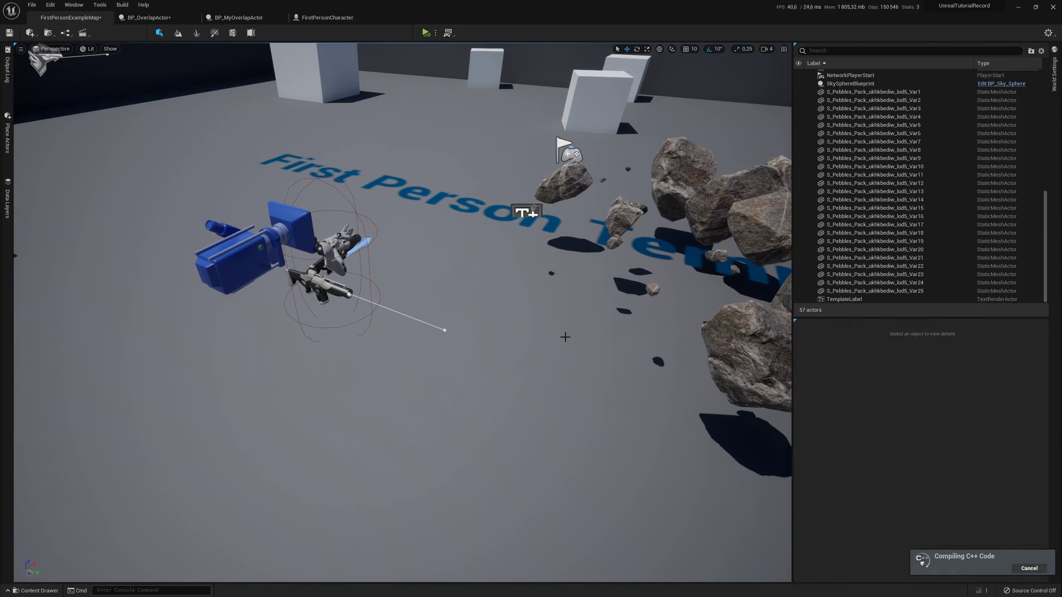
{"action": "right_click_drag", "start_coordinate": [564, 336], "coordinate": [459, 414]}
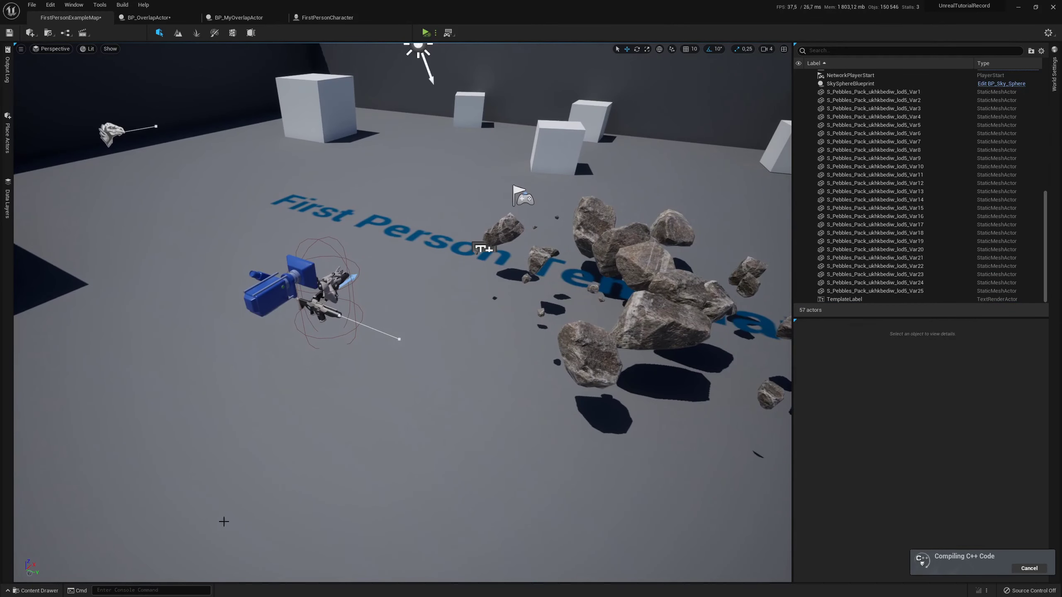
{"action": "left_click", "coordinate": [37, 590]}
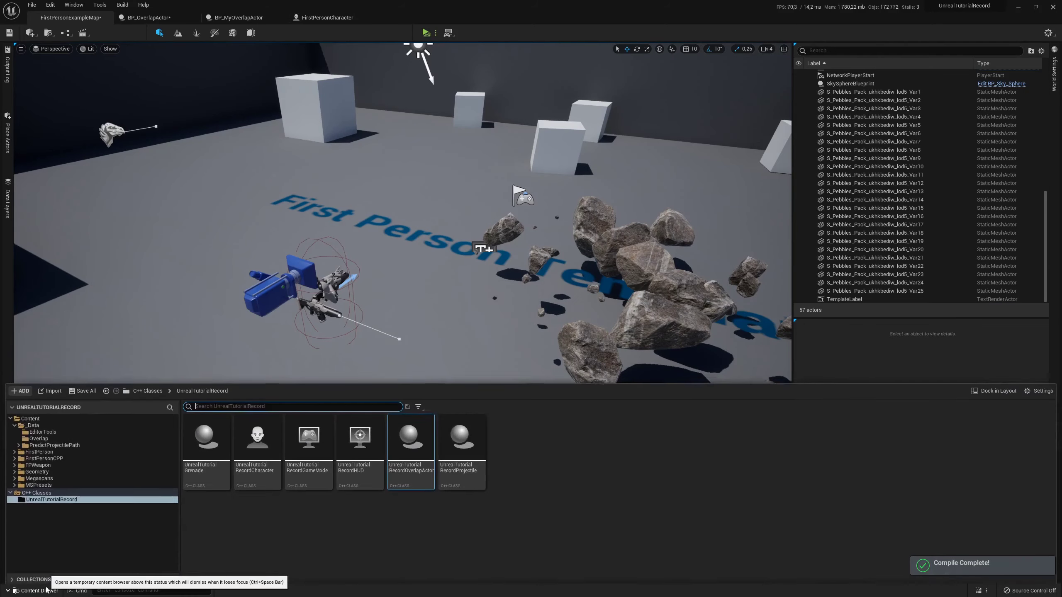
{"action": "left_click", "coordinate": [38, 435]}
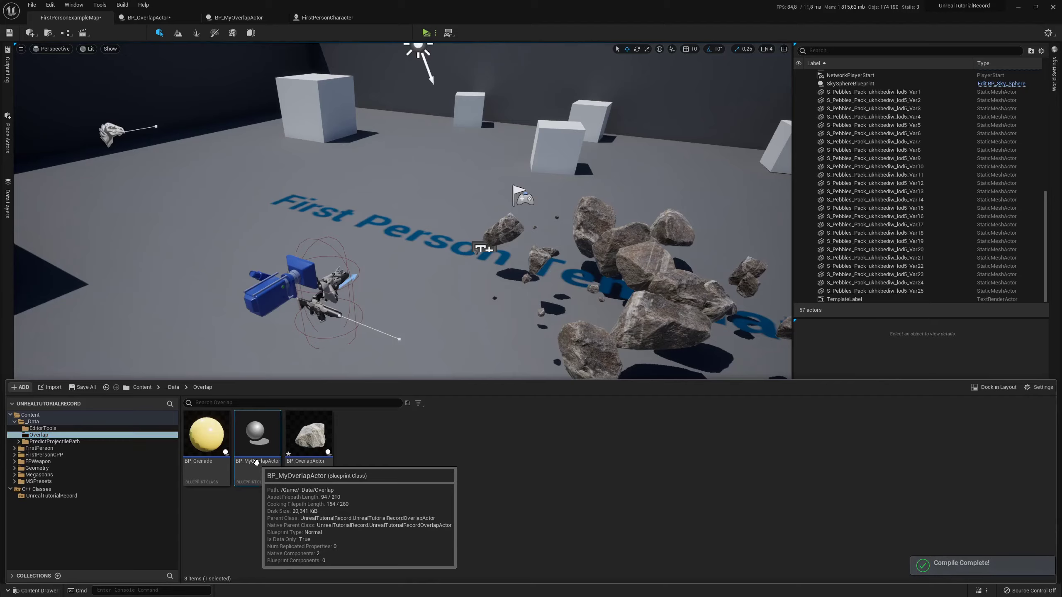
Open BP_MyOverlapActor and set its Sphere Collision preset to NoCollision.
{"action": "double_click", "coordinate": [256, 437]}
{"action": "left_click_drag", "start_coordinate": [237, 69], "coordinate": [237, 58]}
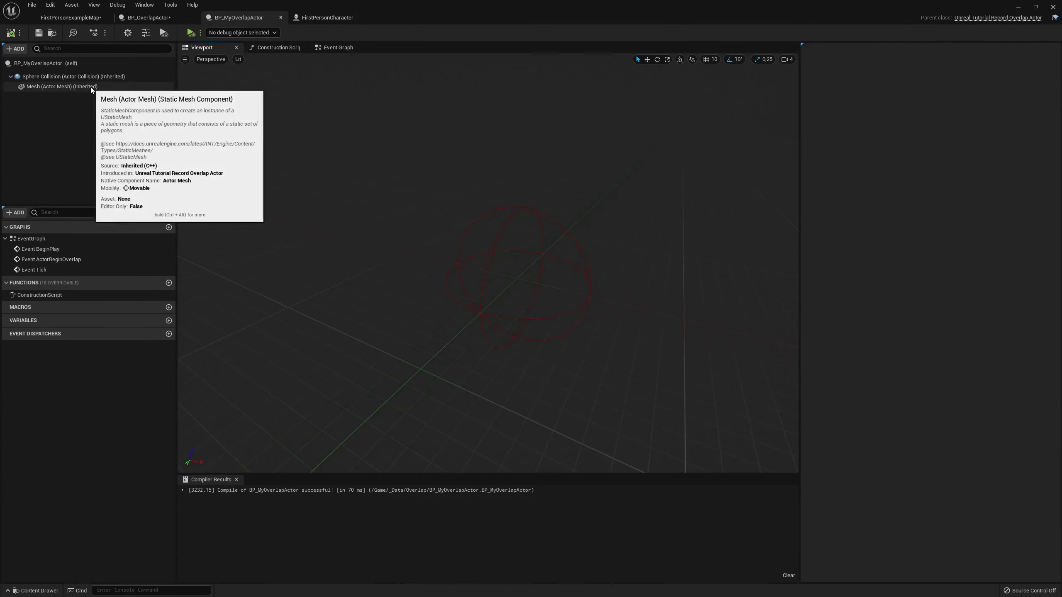
{"action": "left_click", "coordinate": [63, 86]}
{"action": "left_click", "coordinate": [62, 76]}
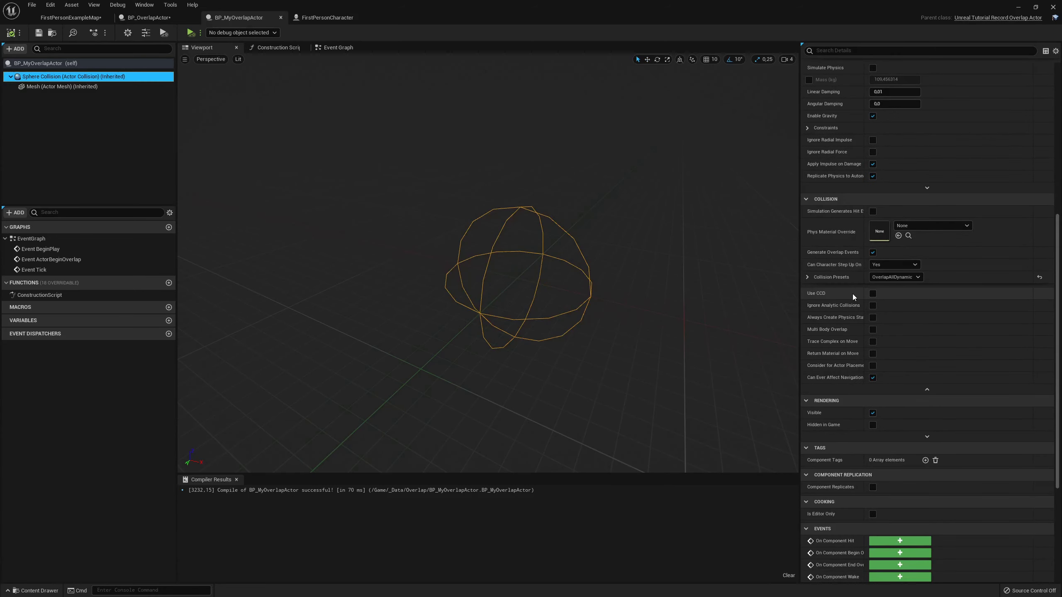
{"action": "left_click", "coordinate": [816, 277]}
{"action": "scroll", "coordinate": [825, 242], "scroll_direction": "up", "scroll_amount": 2}
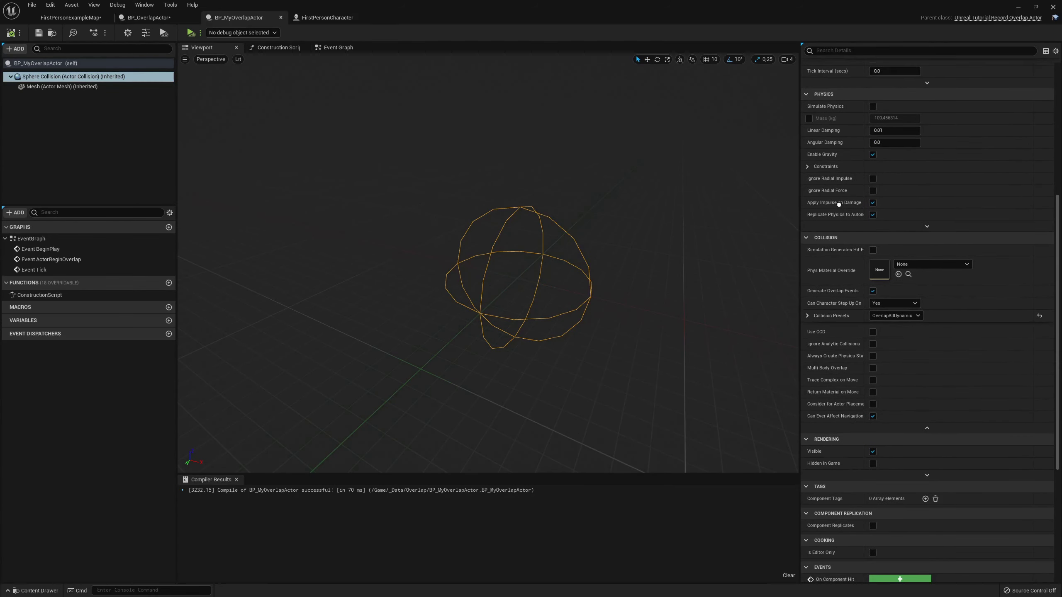
{"action": "left_click", "coordinate": [808, 316]}
{"action": "mouse_move", "coordinate": [934, 335]}
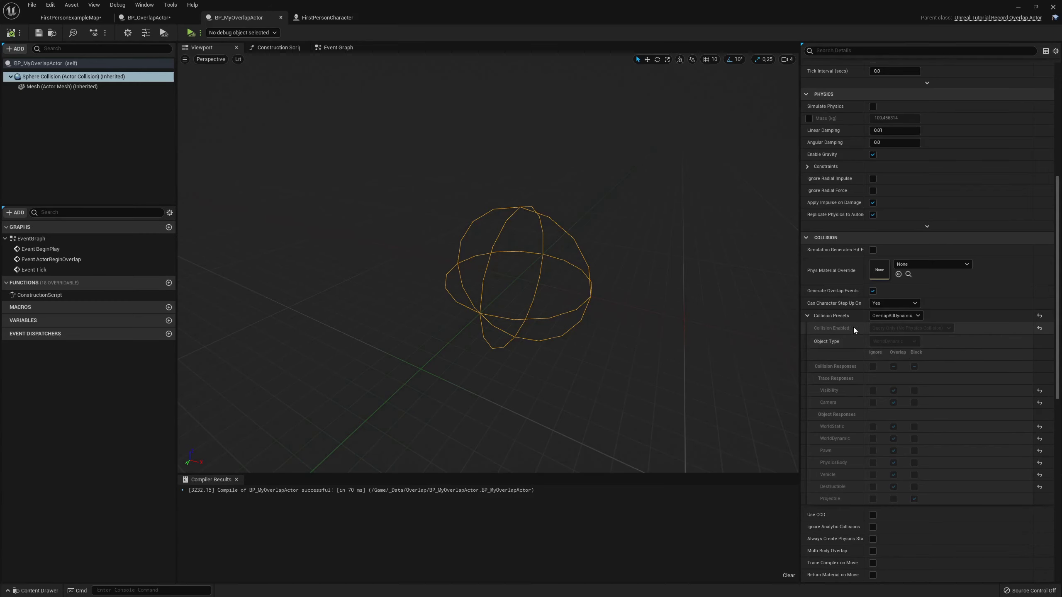
{"action": "left_click", "coordinate": [891, 316]}
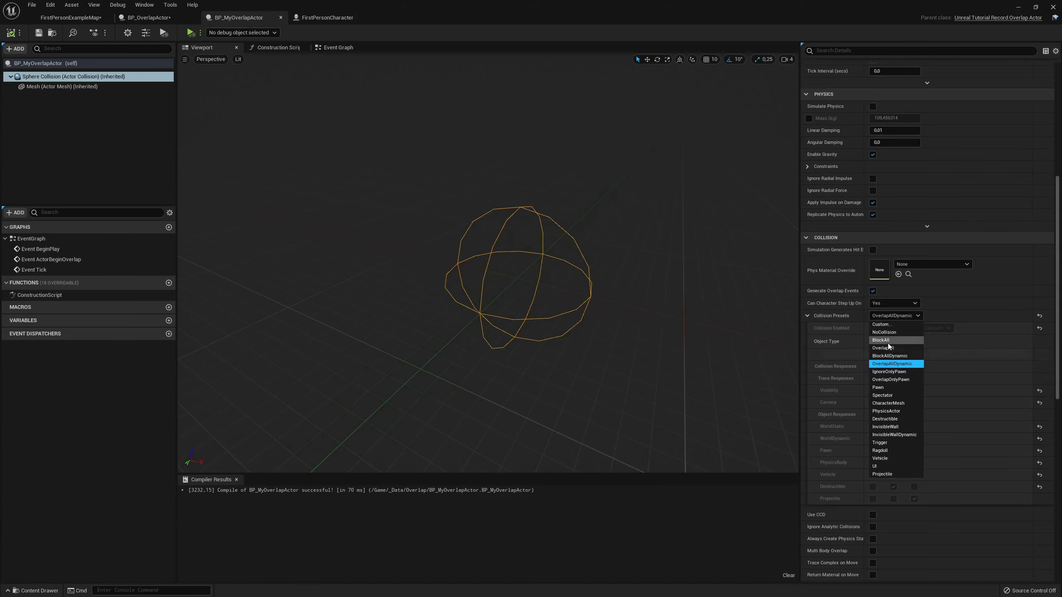
{"action": "left_click", "coordinate": [891, 333]}
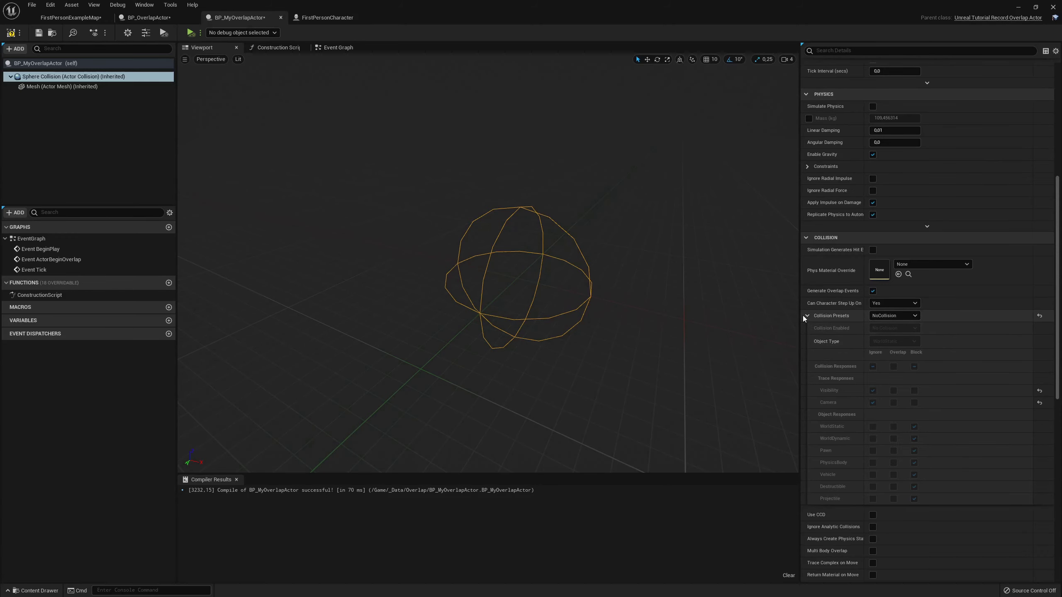
Give the Mesh component the S_Pebbles_Pack rock at scale 10 and open it in the mesh editor.
{"action": "left_click", "coordinate": [59, 87]}
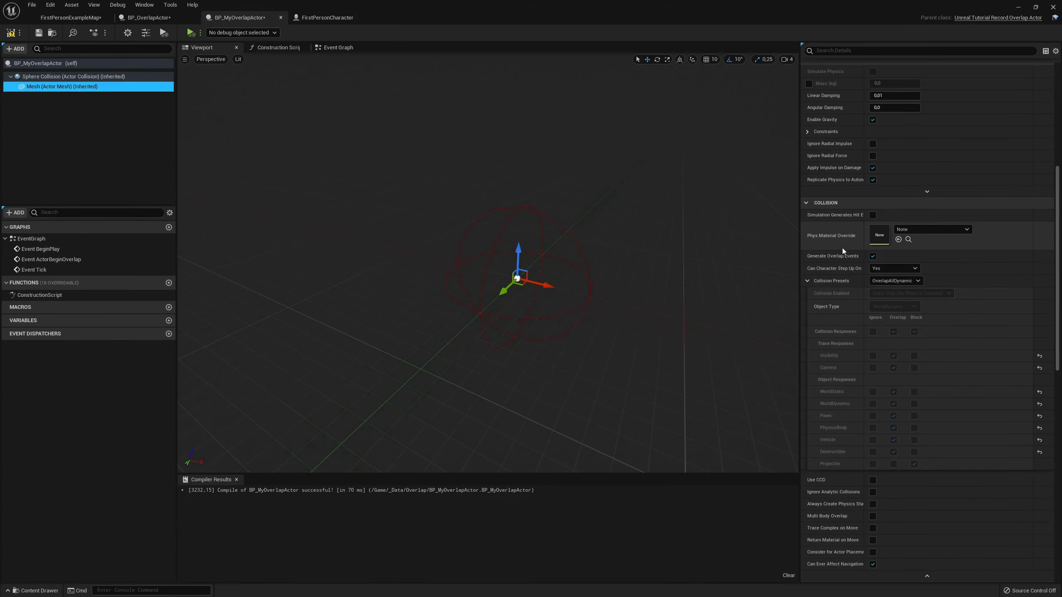
{"action": "scroll", "coordinate": [842, 293], "scroll_direction": "up", "scroll_amount": 3}
{"action": "scroll", "coordinate": [837, 335], "scroll_direction": "up", "scroll_amount": 7}
{"action": "scroll", "coordinate": [837, 335], "scroll_direction": "down", "scroll_amount": 1}
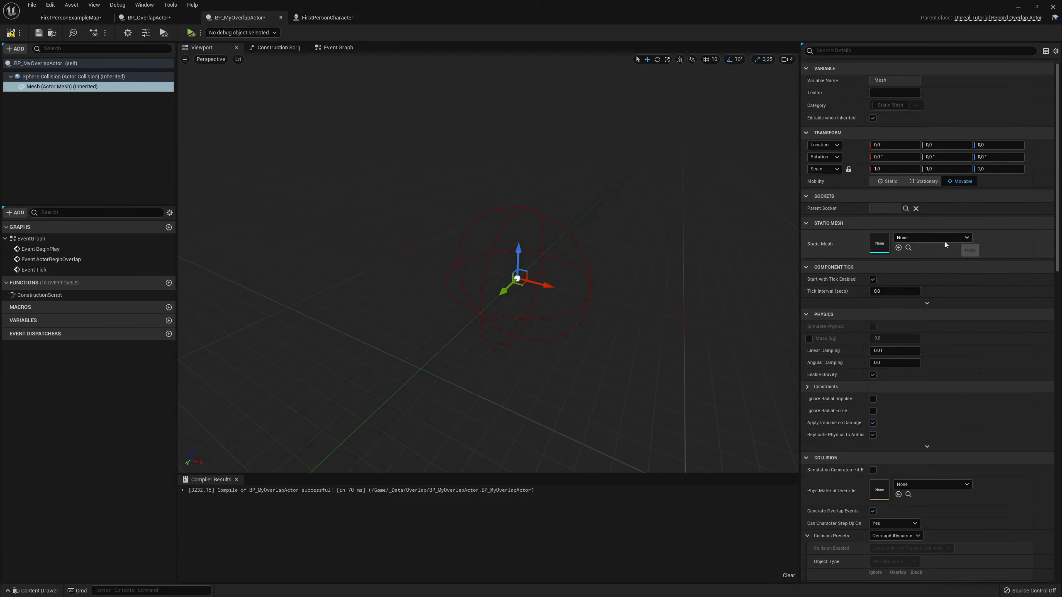
{"action": "left_click", "coordinate": [941, 241]}
{"action": "scroll", "coordinate": [948, 350], "scroll_direction": "down", "scroll_amount": 2}
{"action": "left_click", "coordinate": [930, 322]}
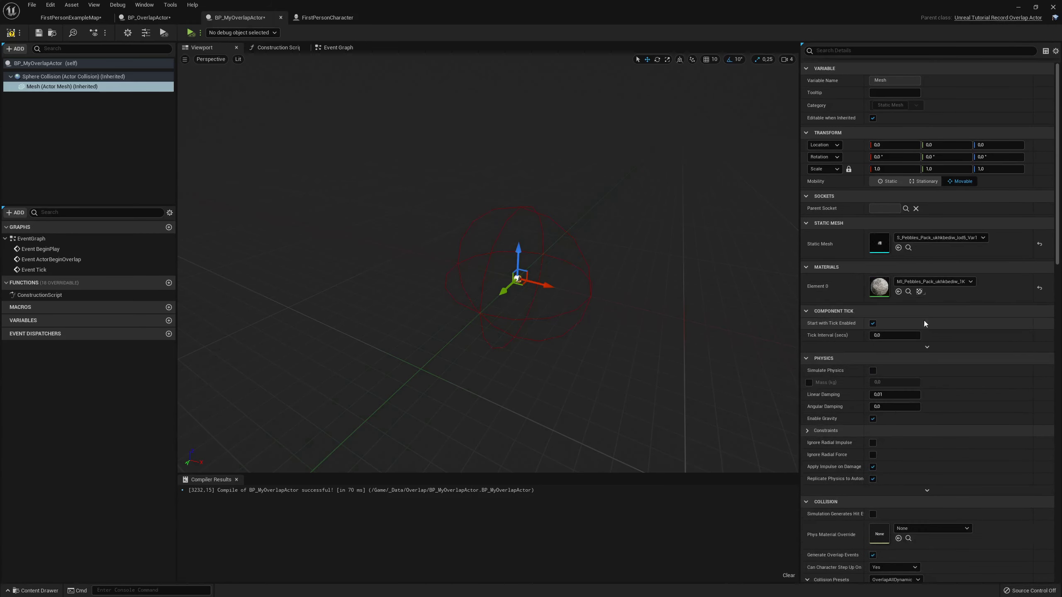
{"action": "left_click", "coordinate": [892, 173]}
{"action": "type", "text": "10"}
{"action": "key", "text": "Tab"}
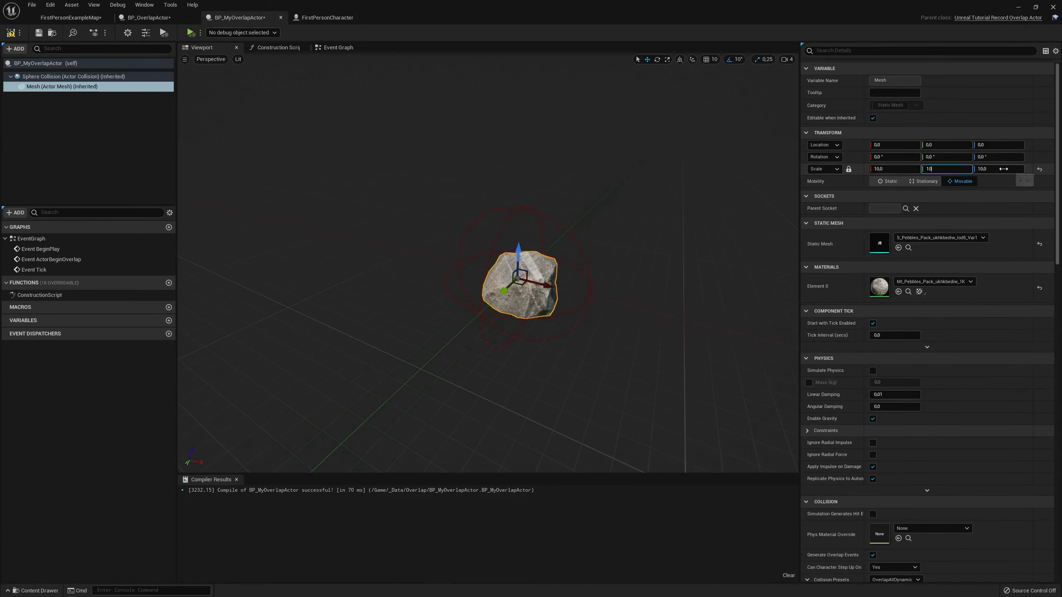
{"action": "key", "text": "Tab"}
{"action": "left_click_drag", "start_coordinate": [641, 277], "coordinate": [641, 259]}
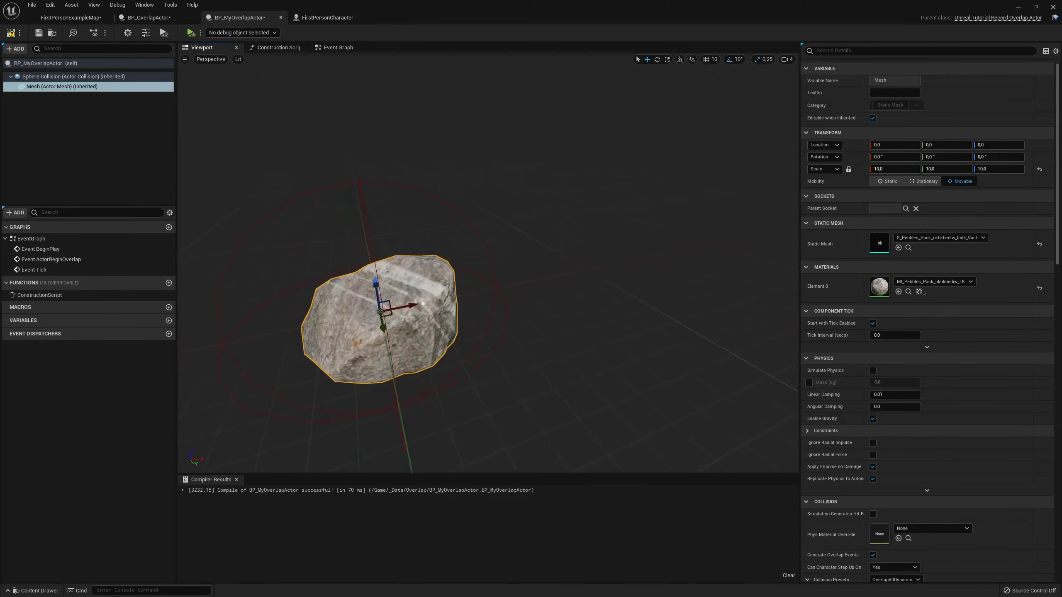
{"action": "double_click", "coordinate": [882, 247]}
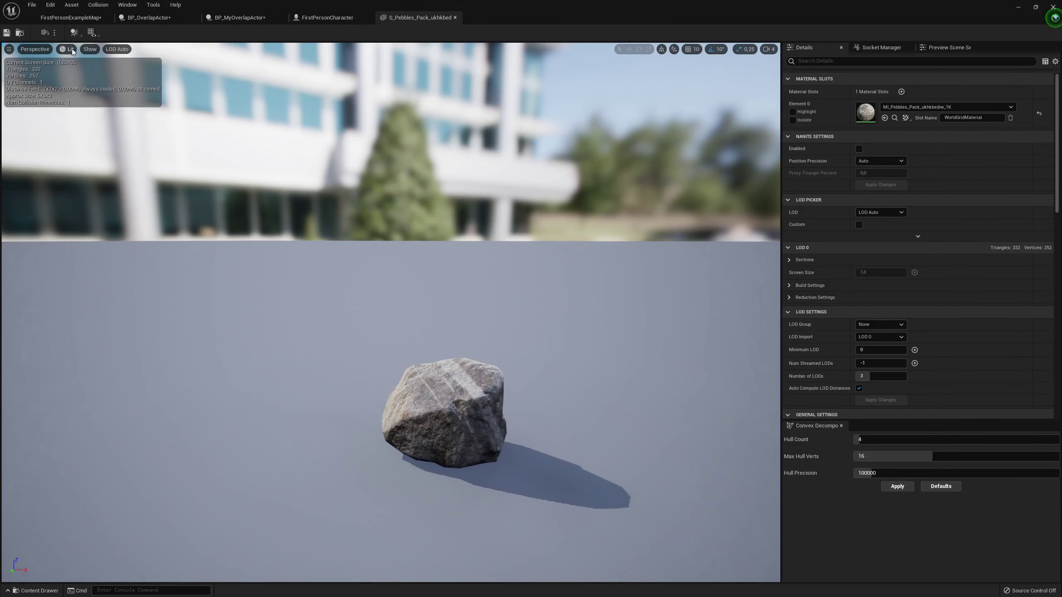
View the pebble rock's single Player Collision hull, then close its mesh editor.
{"action": "left_click", "coordinate": [67, 49]}
{"action": "left_click", "coordinate": [108, 172]}
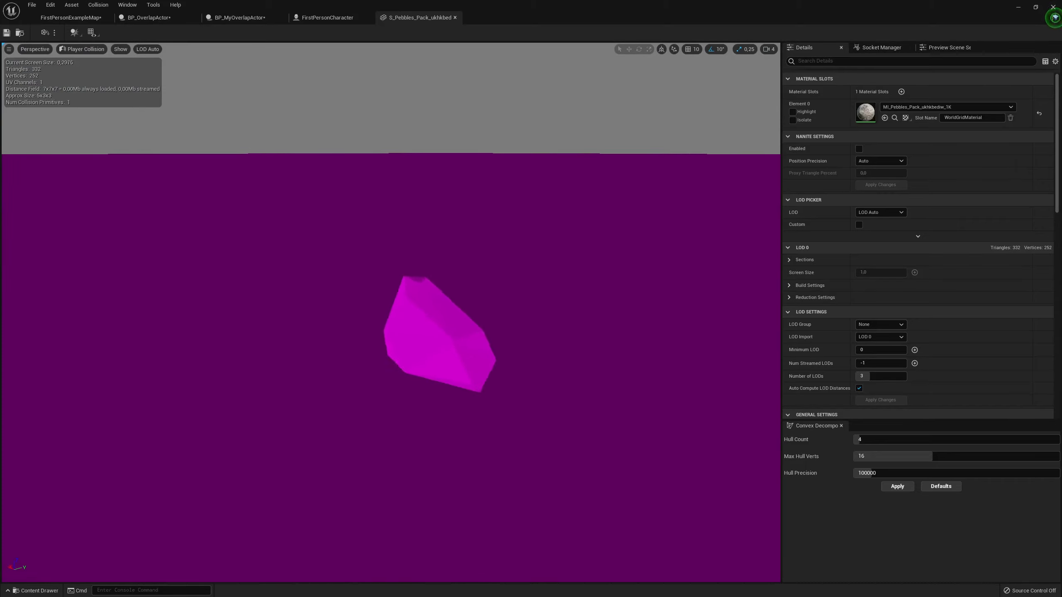
{"action": "left_click_drag", "start_coordinate": [346, 314], "coordinate": [346, 314]}
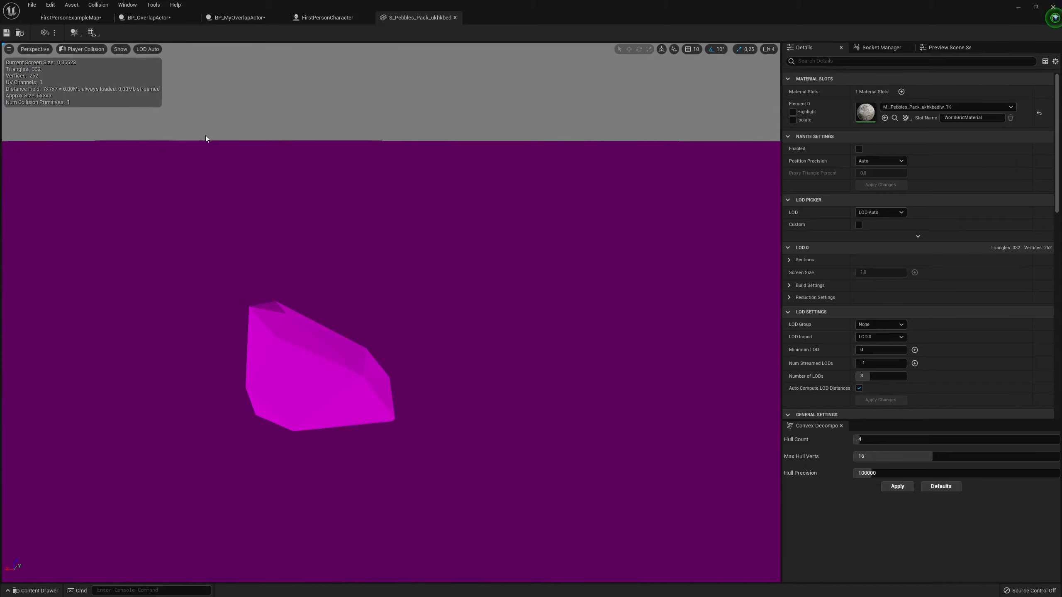
{"action": "left_click", "coordinate": [456, 18]}
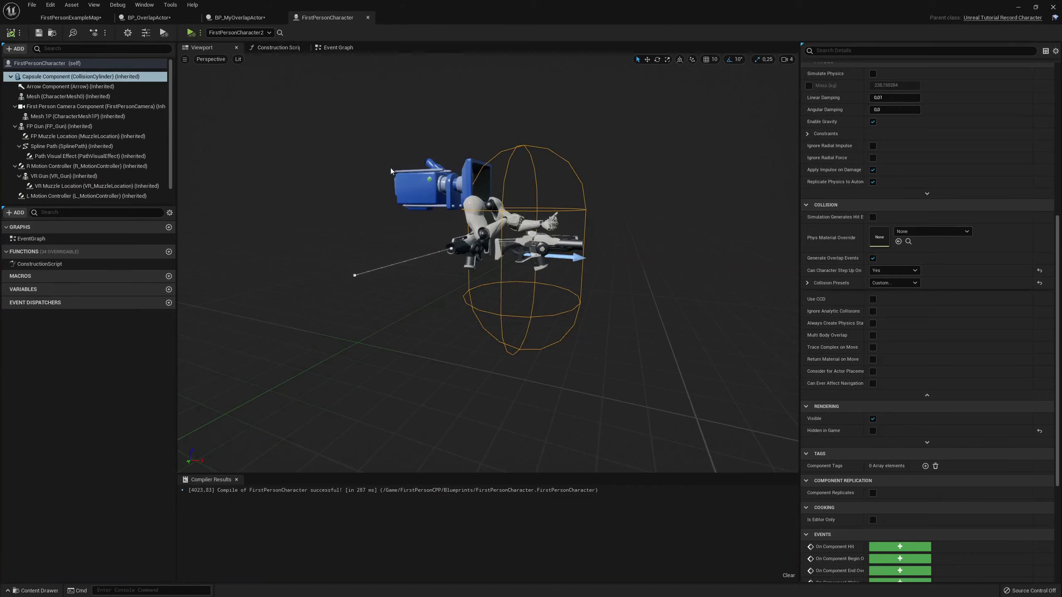
Check BP_OverlapActor's Box component, then compile BP_MyOverlapActor and return to FirstPersonExampleMap.
{"action": "left_click", "coordinate": [146, 17]}
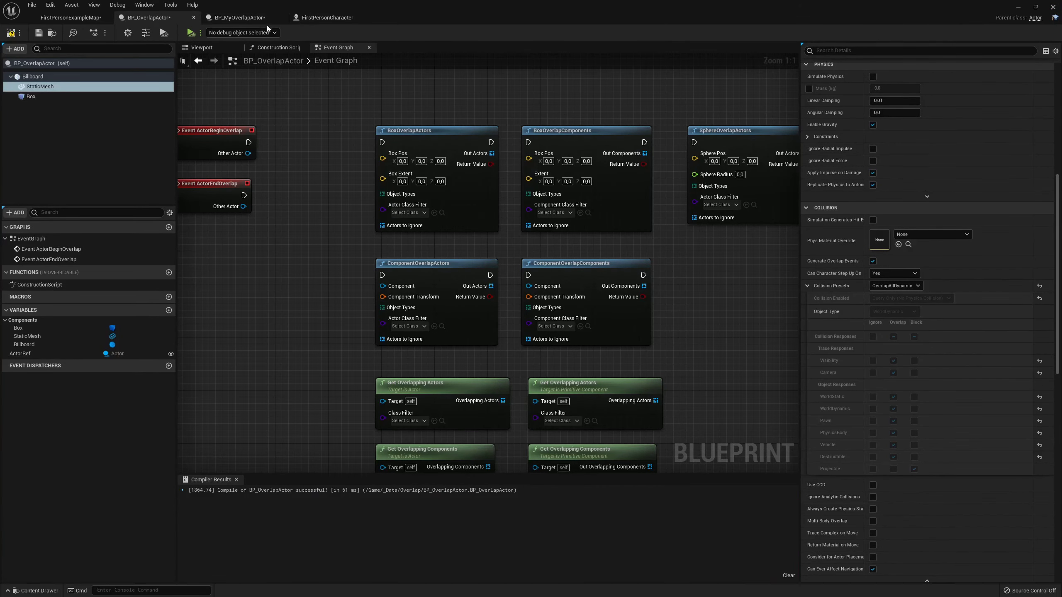
{"action": "left_click", "coordinate": [64, 96]}
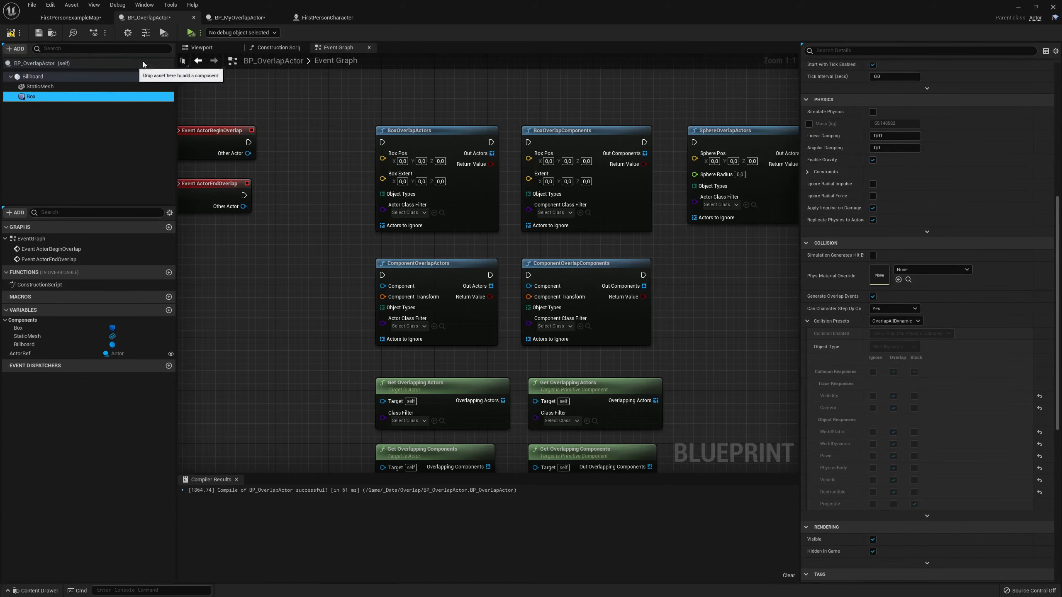
{"action": "left_click", "coordinate": [236, 17]}
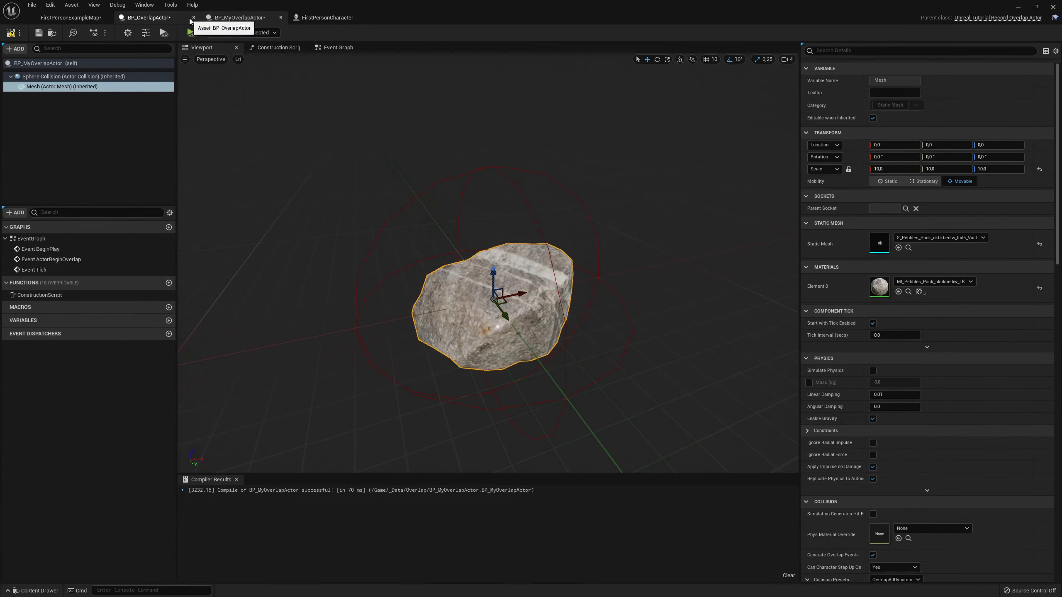
{"action": "left_click_drag", "start_coordinate": [336, 178], "coordinate": [293, 168]}
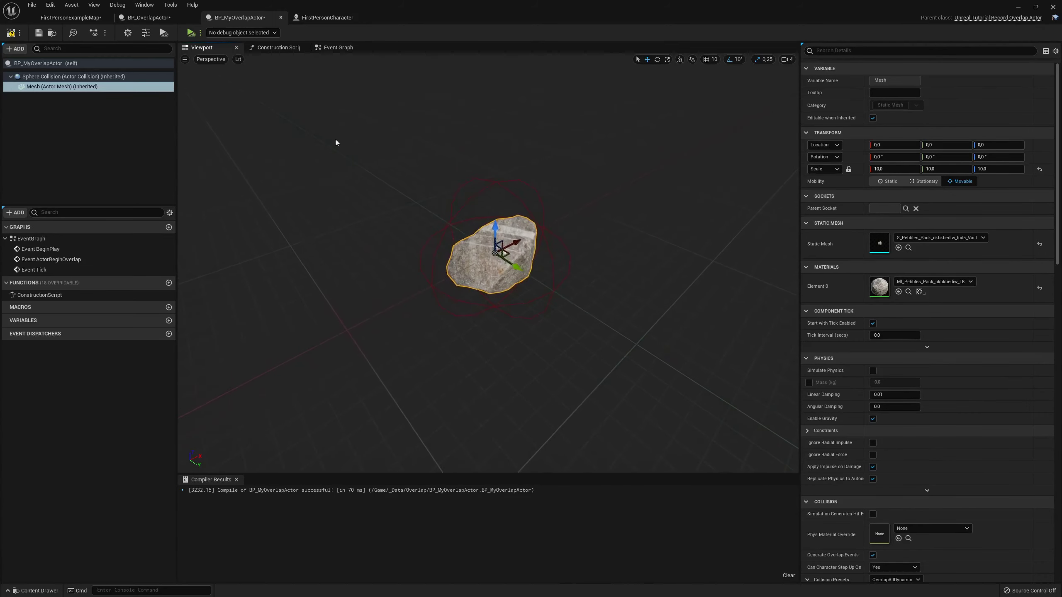
{"action": "left_click", "coordinate": [11, 32]}
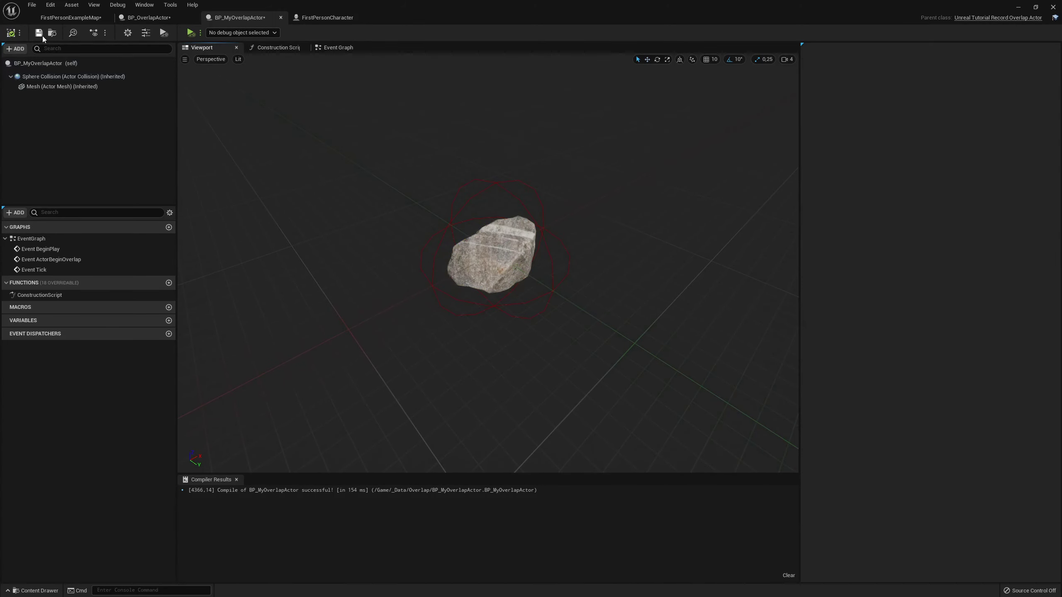
{"action": "left_click", "coordinate": [71, 17]}
Drop BP_MyOverlapActor into the level, start simulating, and move the rock beside the character.
{"action": "left_click", "coordinate": [47, 593]}
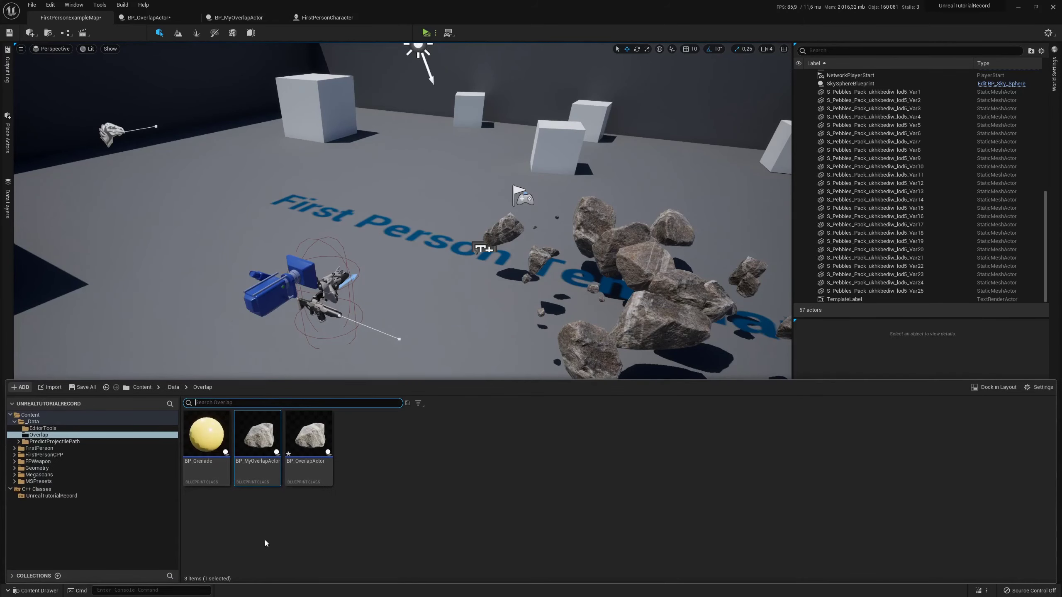
{"action": "mouse_move", "coordinate": [309, 435]}
{"action": "left_mouse_down"}
{"action": "mouse_move", "coordinate": [448, 368]}
{"action": "mouse_move", "coordinate": [456, 261]}
{"action": "left_mouse_up"}
{"action": "key", "text": "alt+p"}
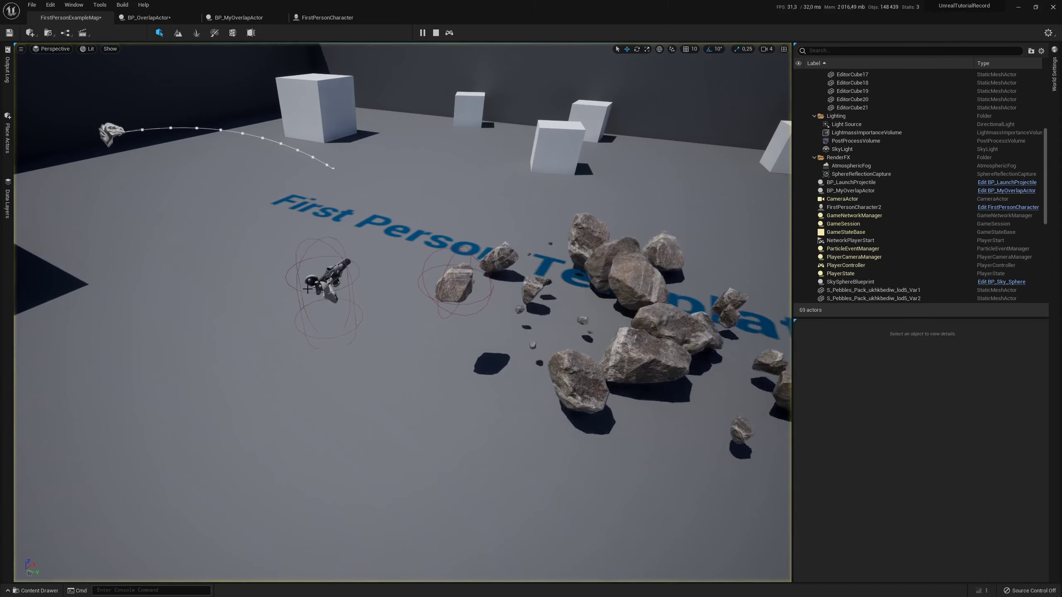
{"action": "scroll", "coordinate": [502, 364], "scroll_direction": "up", "scroll_amount": 3}
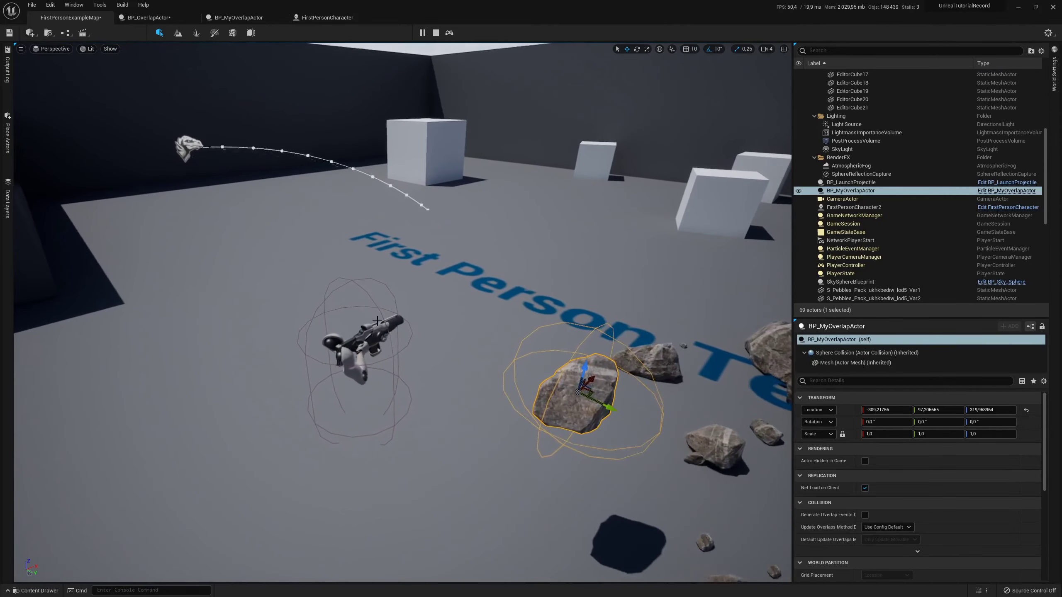
{"action": "left_click_drag", "start_coordinate": [597, 394], "coordinate": [393, 325]}
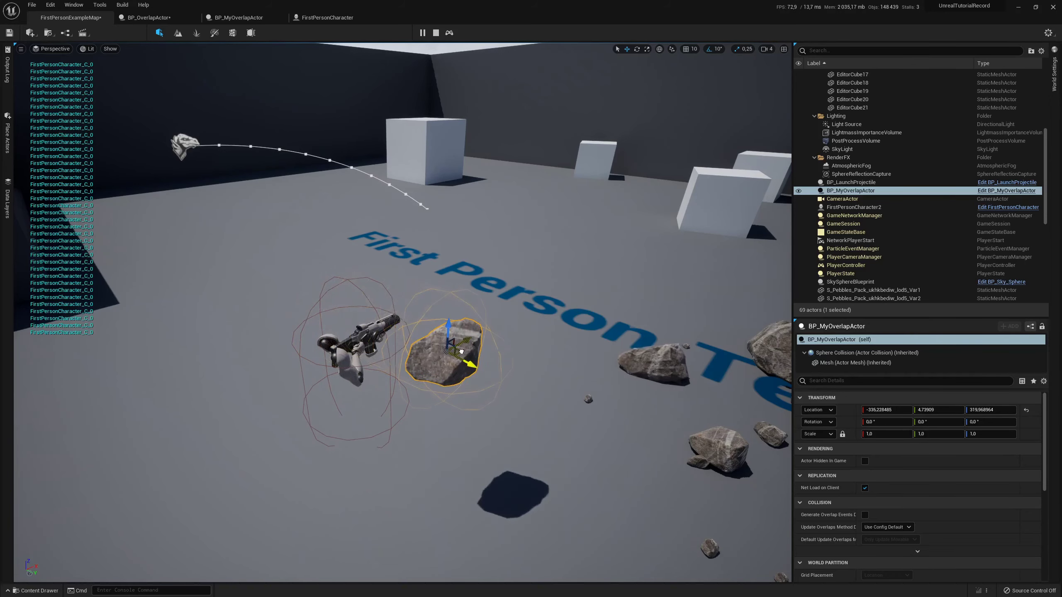
{"action": "left_click_drag", "start_coordinate": [393, 326], "coordinate": [476, 340]}
{"action": "scroll", "coordinate": [476, 340], "scroll_direction": "up", "scroll_amount": 2}
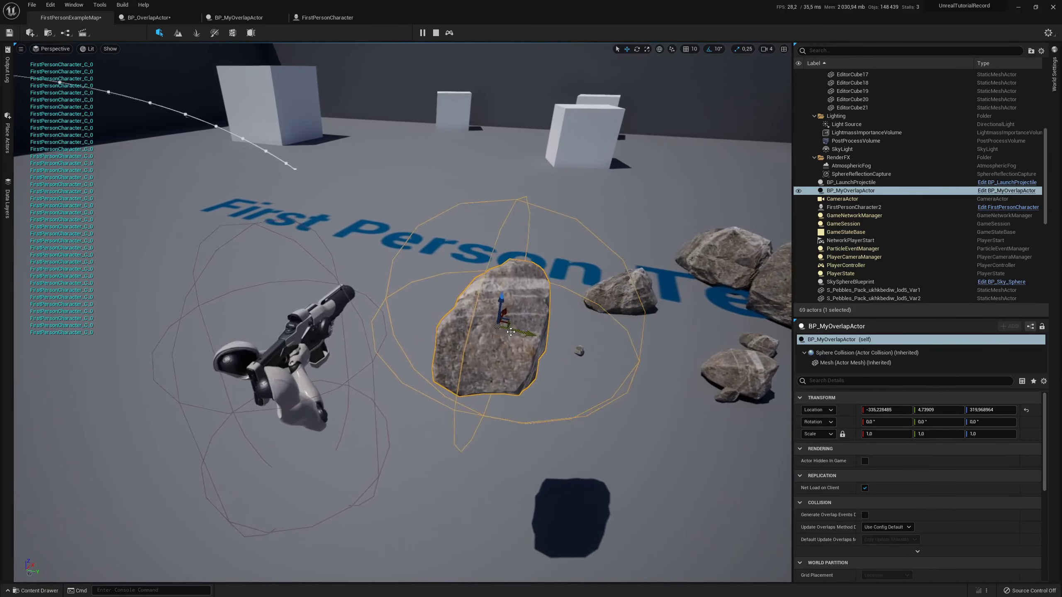
In Player Collision view, rotate the rock 50 degrees, push it into the character, then stop simulating.
{"action": "left_click", "coordinate": [91, 49]}
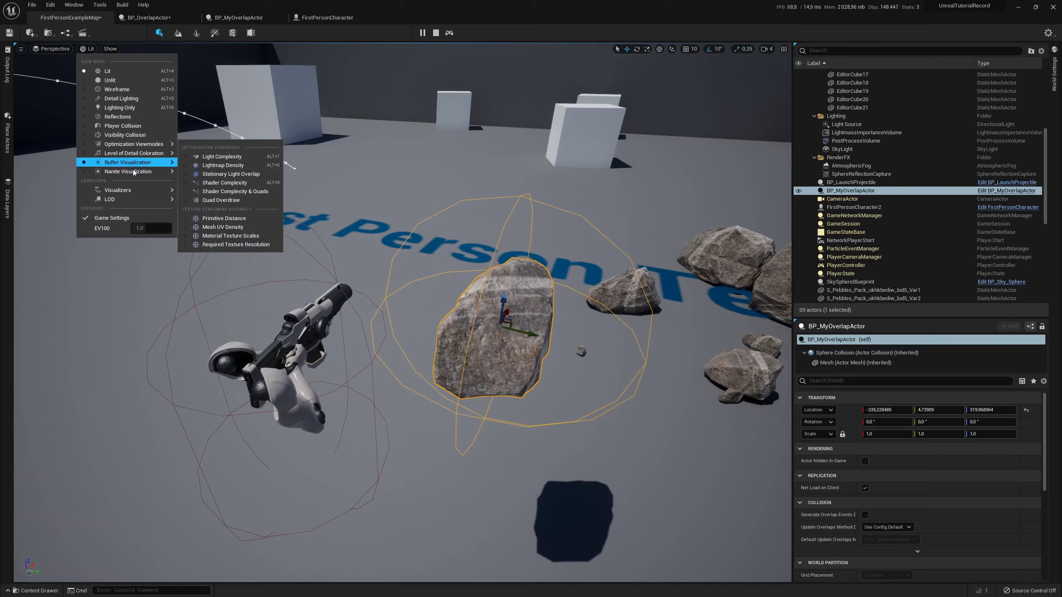
{"action": "left_click", "coordinate": [124, 126]}
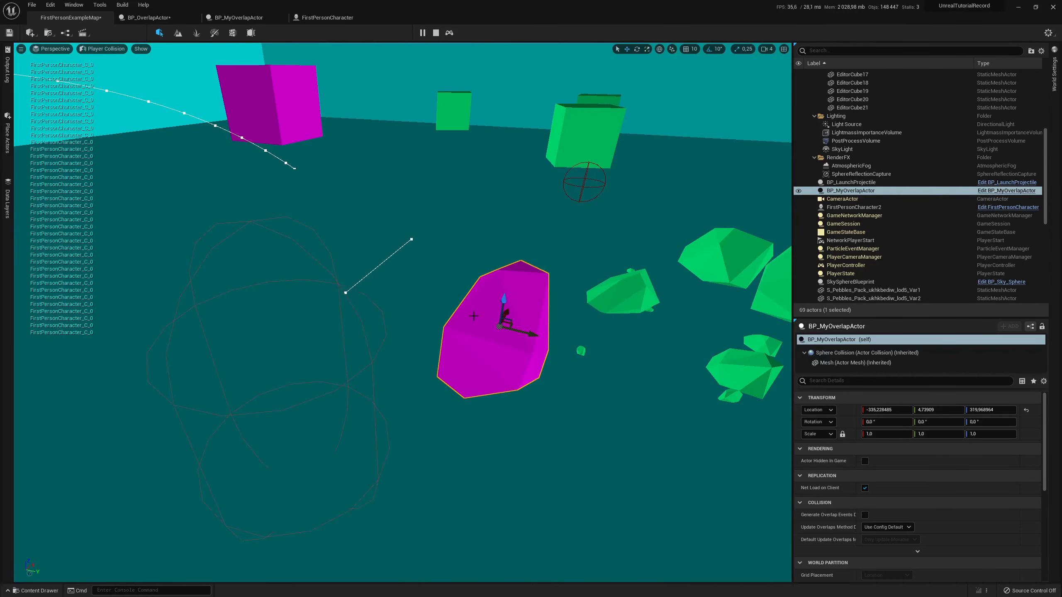
{"action": "left_click_drag", "start_coordinate": [124, 123], "coordinate": [113, 113]}
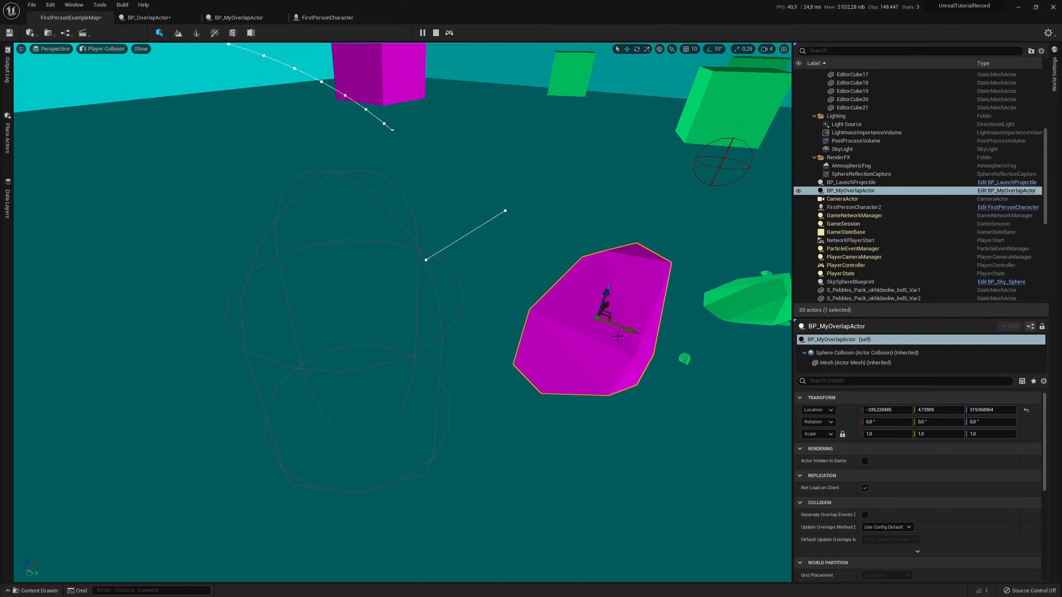
{"action": "mouse_move", "coordinate": [619, 329]}
{"action": "left_mouse_down"}
{"action": "mouse_move", "coordinate": [579, 337]}
{"action": "mouse_move", "coordinate": [635, 309]}
{"action": "left_mouse_up"}
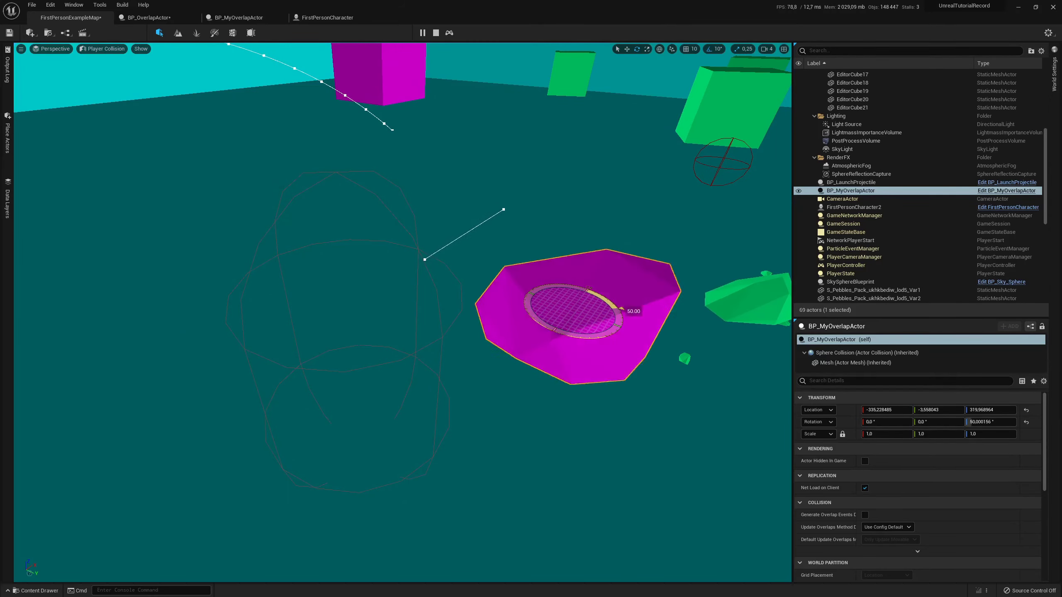
{"action": "key", "text": "w"}
{"action": "mouse_move", "coordinate": [635, 308]}
{"action": "right_mouse_down"}
{"action": "mouse_move", "coordinate": [669, 305]}
{"action": "mouse_move", "coordinate": [577, 272]}
{"action": "right_mouse_up"}
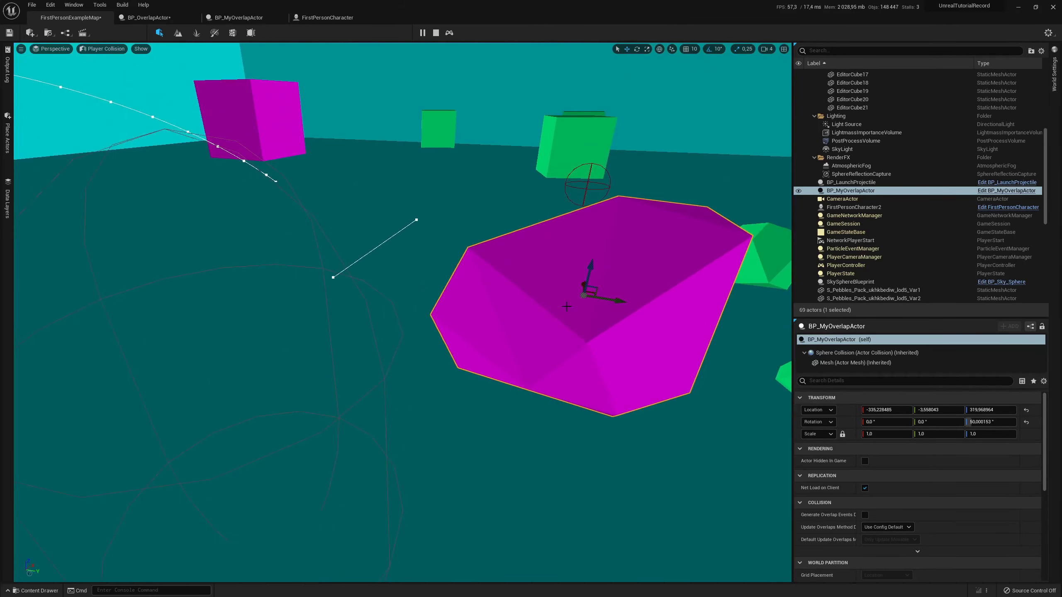
{"action": "mouse_move", "coordinate": [577, 272]}
{"action": "left_mouse_down"}
{"action": "mouse_move", "coordinate": [594, 349]}
{"action": "mouse_move", "coordinate": [547, 344]}
{"action": "left_mouse_up"}
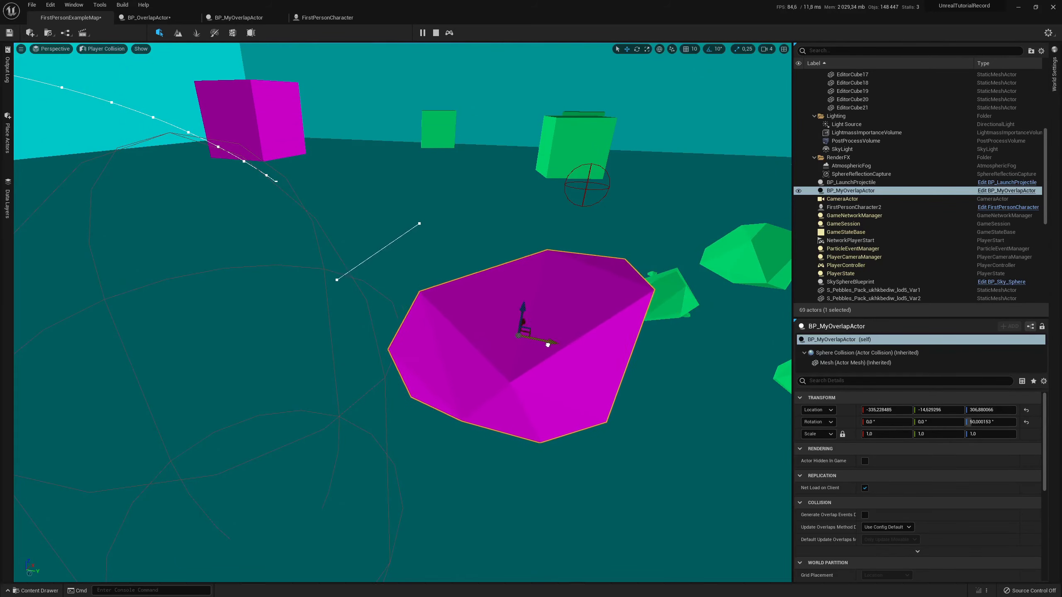
{"action": "mouse_move", "coordinate": [547, 344]}
{"action": "right_mouse_down"}
{"action": "mouse_move", "coordinate": [507, 287]}
{"action": "mouse_move", "coordinate": [101, 204]}
{"action": "right_mouse_up"}
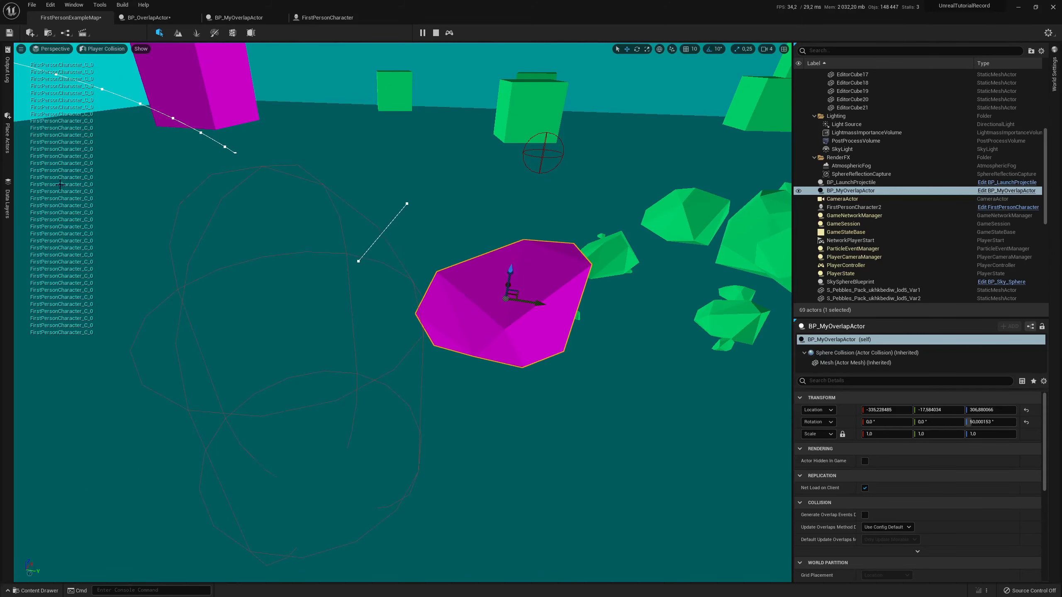
{"action": "right_click_drag", "start_coordinate": [213, 225], "coordinate": [260, 230]}
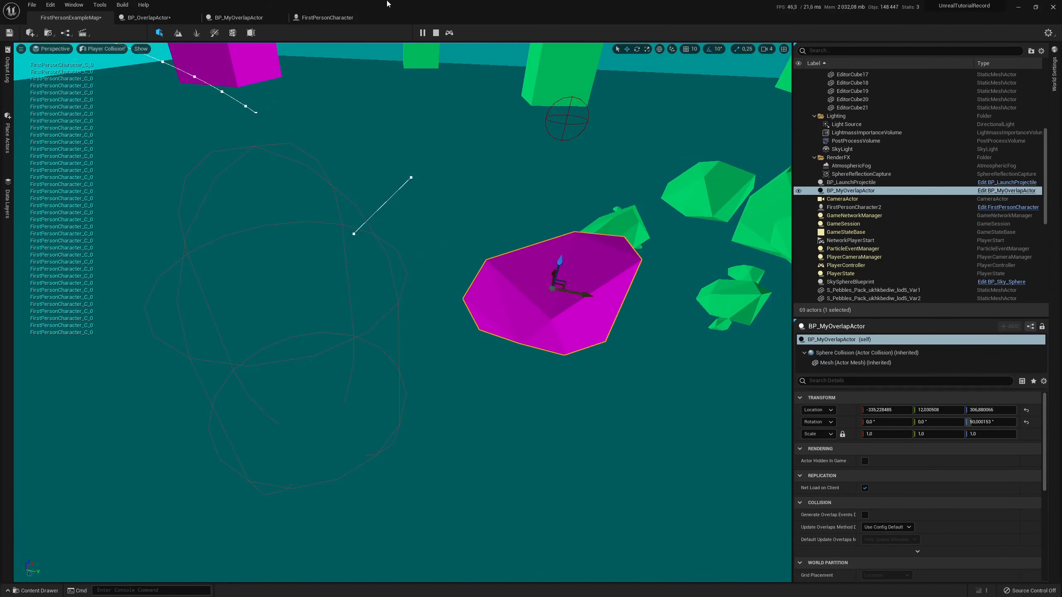
{"action": "left_click", "coordinate": [436, 33]}
Return the viewport to Lit shading and briefly check the code in Rider.
{"action": "left_click", "coordinate": [103, 49]}
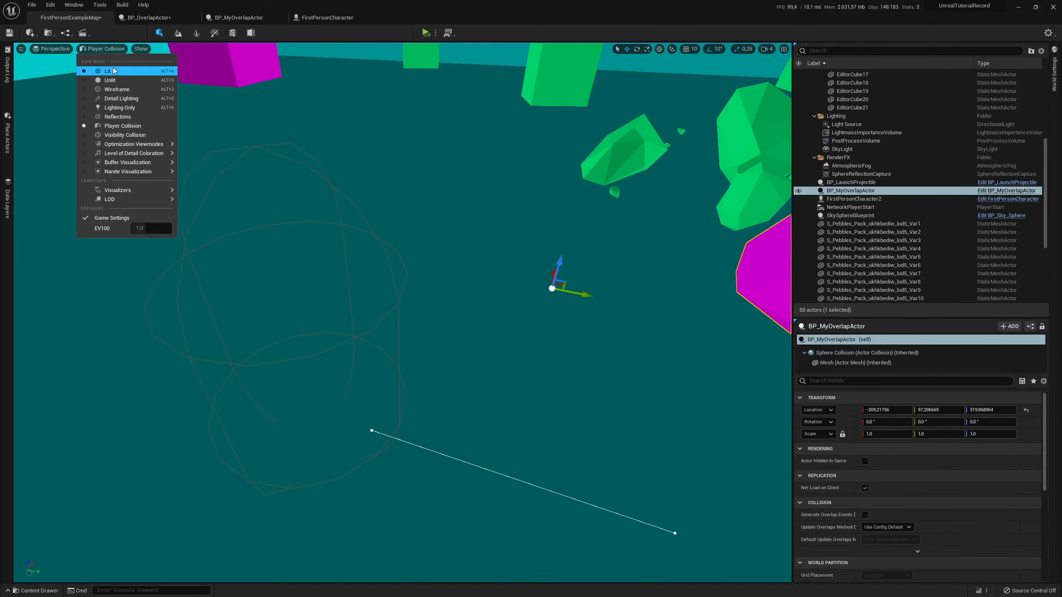
{"action": "left_click", "coordinate": [92, 71]}
{"action": "key", "text": "alt+Tab"}
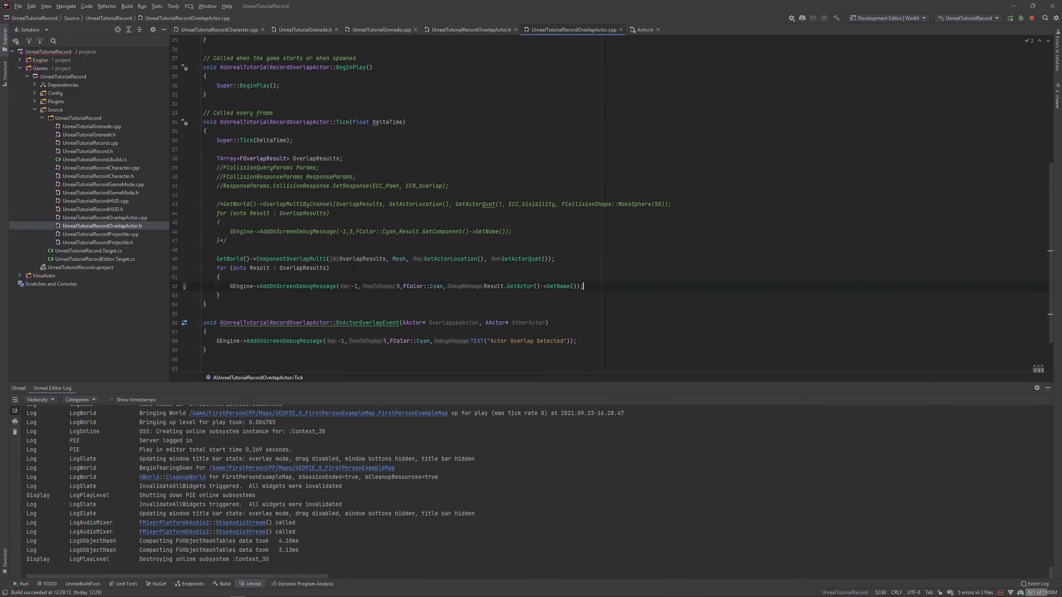
{"action": "key", "text": "alt+Tab"}
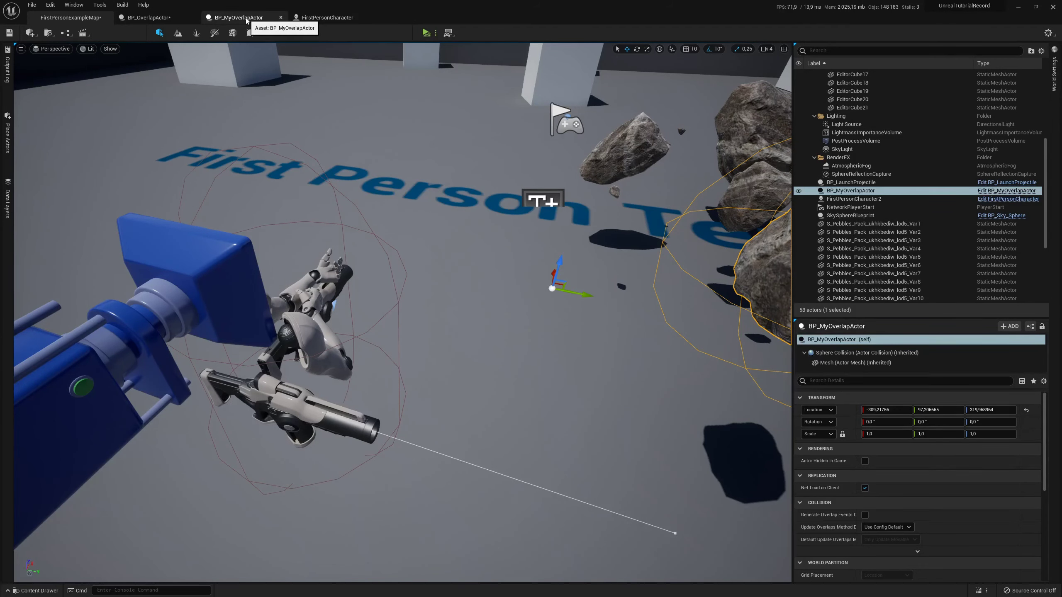
{"action": "left_click", "coordinate": [222, 17]}
Open BP_OverlapActor's event graph and survey its ComponentOverlap and overlap query nodes.
{"action": "left_click", "coordinate": [148, 17]}
{"action": "right_click_drag", "start_coordinate": [339, 173], "coordinate": [335, 162]}
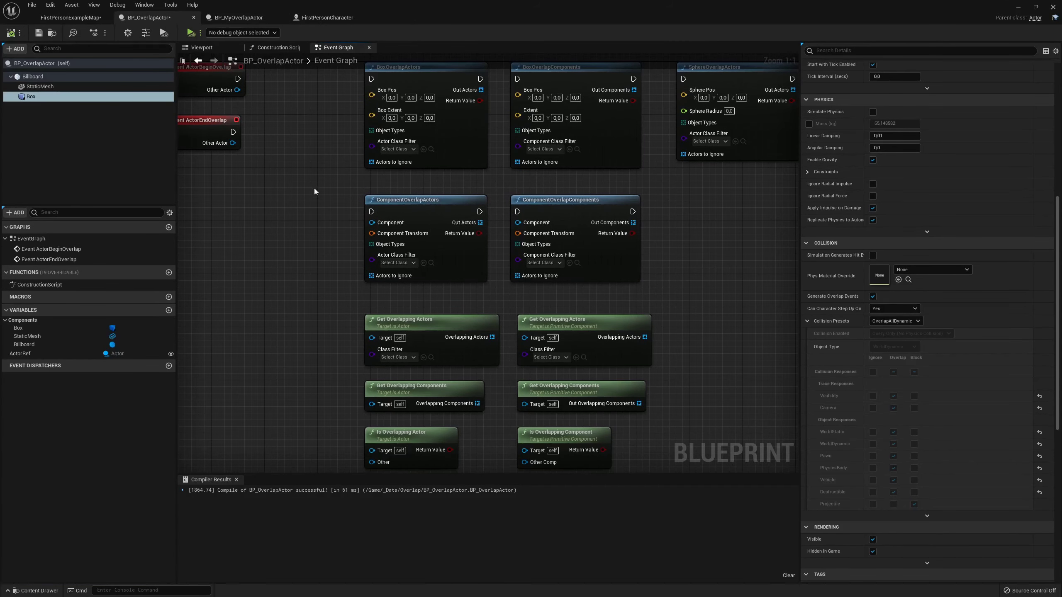
{"action": "left_click_drag", "start_coordinate": [317, 188], "coordinate": [685, 274]}
{"action": "right_click_drag", "start_coordinate": [686, 277], "coordinate": [621, 327]}
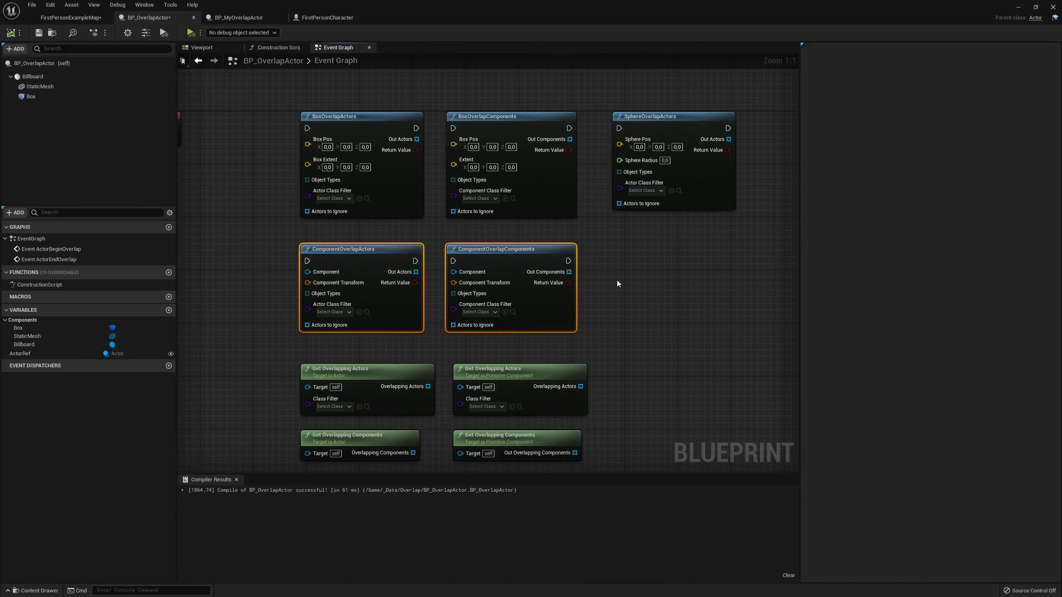
{"action": "left_click_drag", "start_coordinate": [226, 211], "coordinate": [593, 327]}
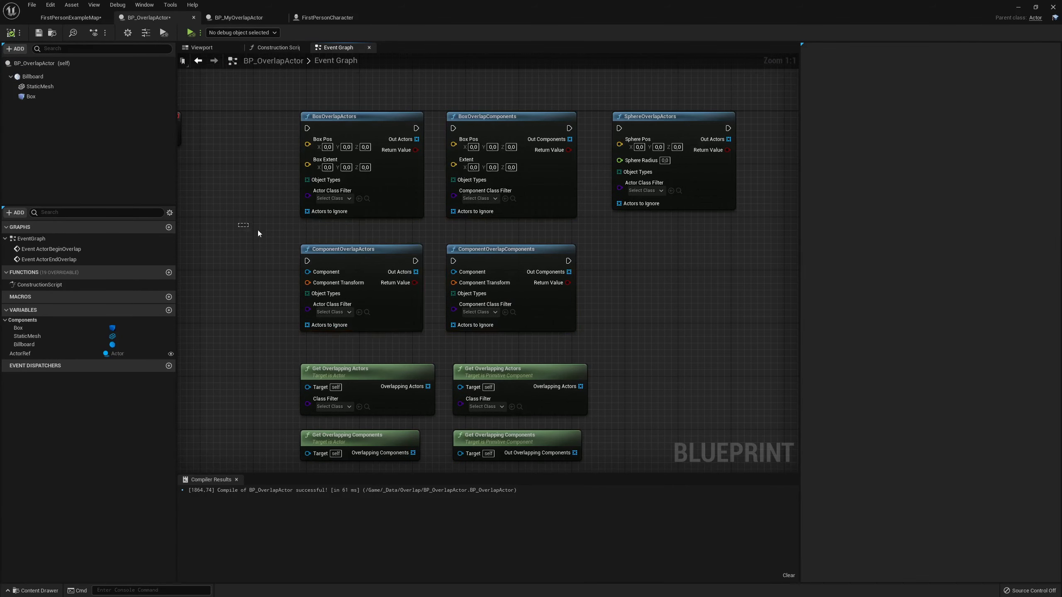
{"action": "left_click_drag", "start_coordinate": [242, 217], "coordinate": [585, 324]}
{"action": "left_click", "coordinate": [585, 324]}
{"action": "right_click_drag", "start_coordinate": [609, 302], "coordinate": [616, 225]}
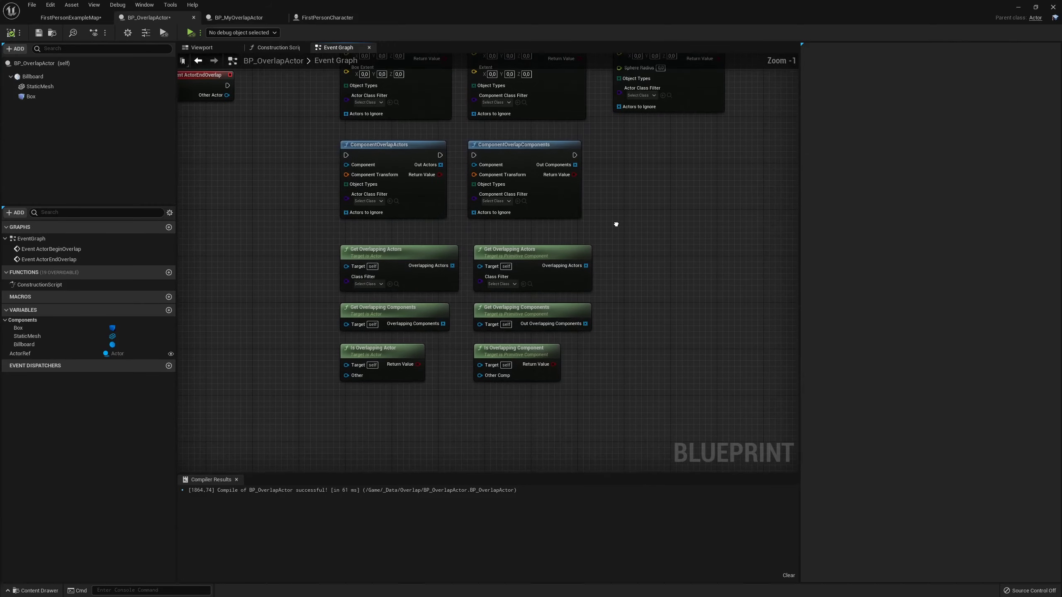
{"action": "scroll", "coordinate": [617, 226], "scroll_direction": "down", "scroll_amount": 3}
{"action": "scroll", "coordinate": [351, 147], "scroll_direction": "up", "scroll_amount": 2}
{"action": "mouse_move", "coordinate": [267, 107]}
{"action": "left_mouse_down"}
{"action": "mouse_move", "coordinate": [601, 274]}
{"action": "mouse_move", "coordinate": [728, 324]}
{"action": "left_mouse_up"}
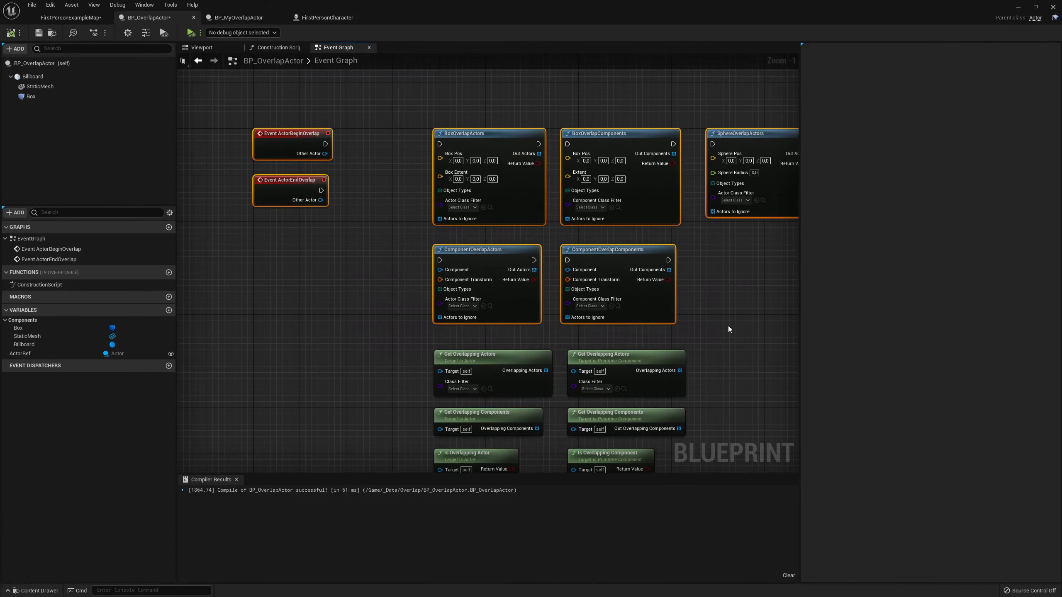
{"action": "mouse_move", "coordinate": [728, 324]}
{"action": "right_mouse_down"}
{"action": "mouse_move", "coordinate": [670, 210]}
{"action": "mouse_move", "coordinate": [657, 225]}
{"action": "right_mouse_up"}
{"action": "left_click", "coordinate": [674, 188]}
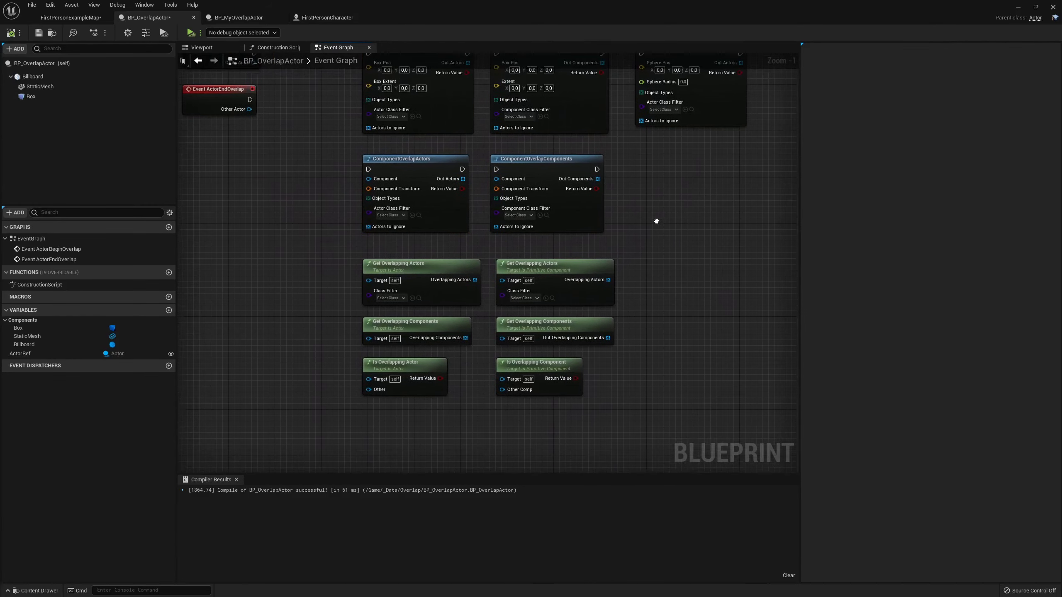
Select the Get Overlapping Actors node and read its description.
{"action": "scroll", "coordinate": [614, 255], "scroll_direction": "up", "scroll_amount": 1}
{"action": "right_click_drag", "start_coordinate": [286, 257], "coordinate": [297, 250]}
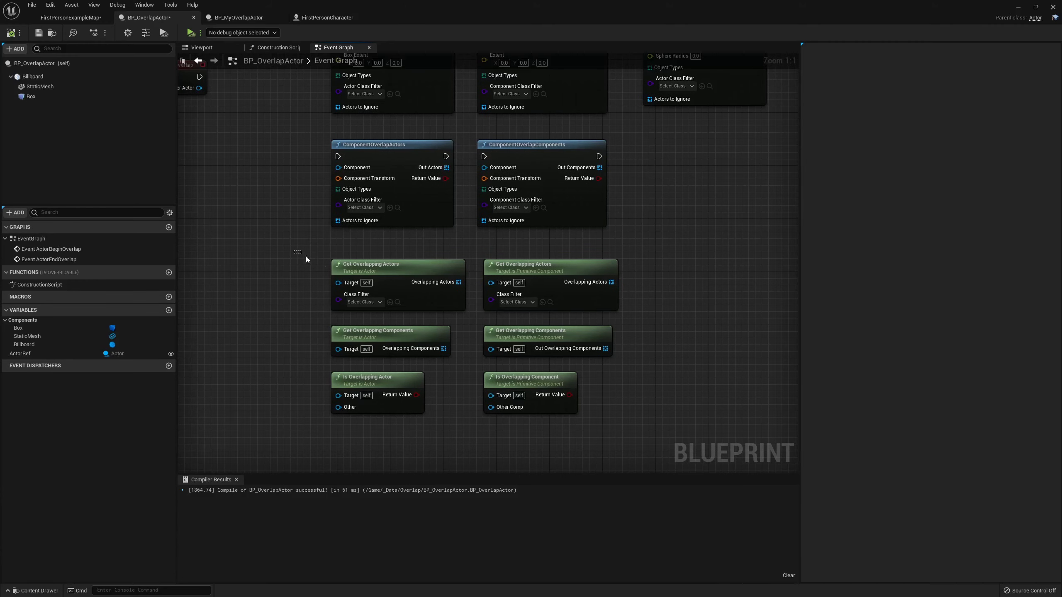
{"action": "left_click_drag", "start_coordinate": [293, 251], "coordinate": [471, 320]}
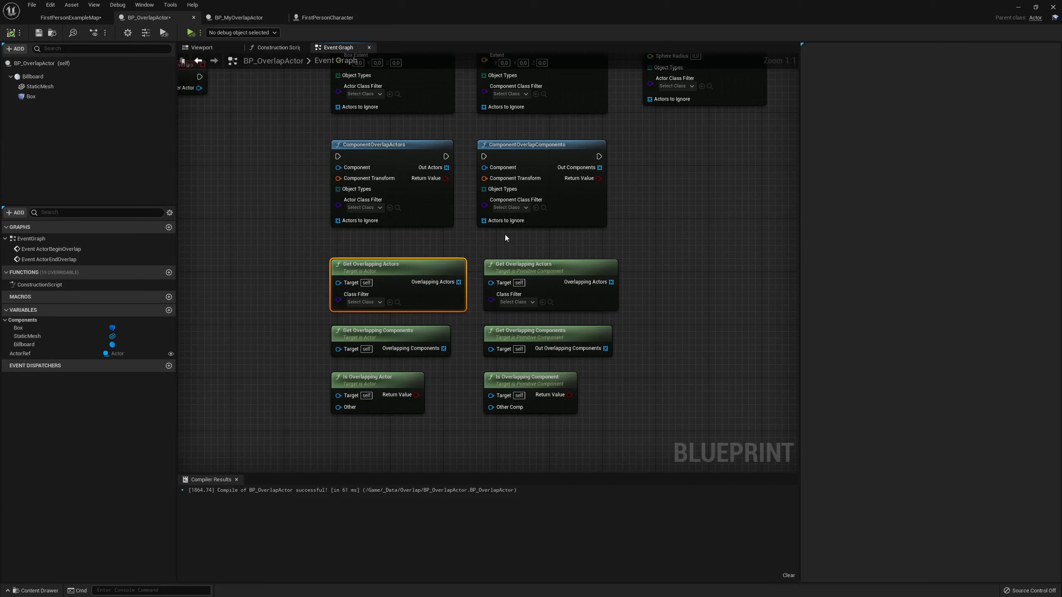
{"action": "left_click", "coordinate": [594, 306]}
{"action": "left_click", "coordinate": [652, 320]}
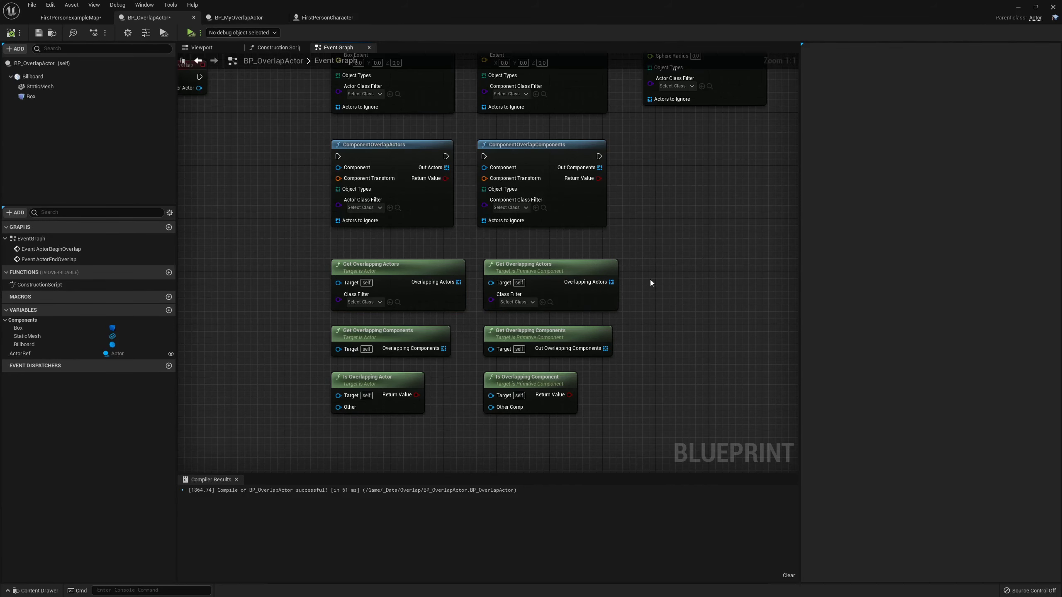
Add a GetOverlappingActors call after the loop in Tick.
{"action": "key", "text": "alt+Tab"}
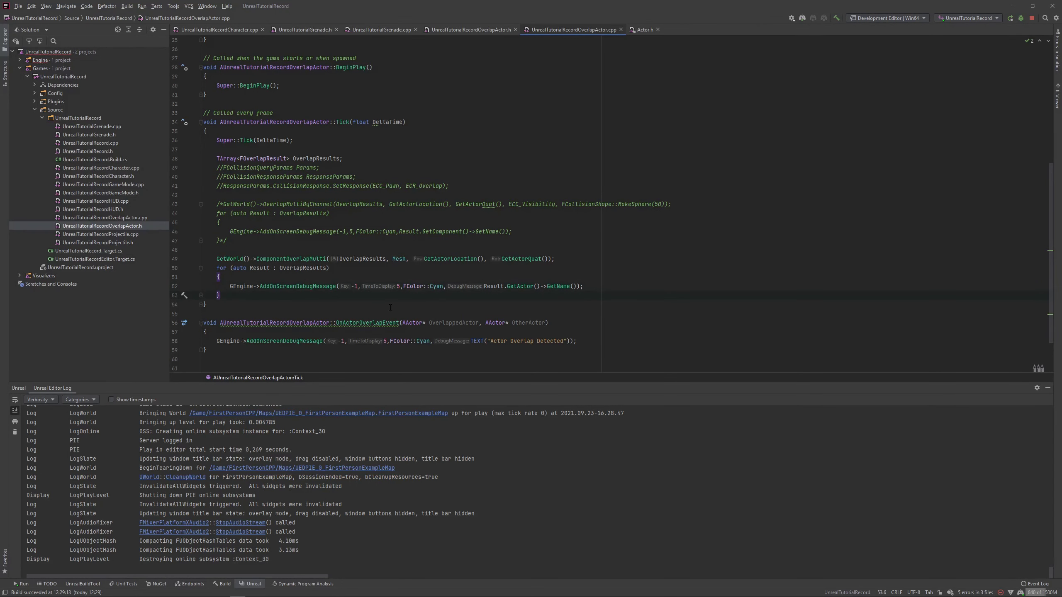
{"action": "key", "text": "Return"}
{"action": "key", "text": "Return"}
{"action": "type", "text": "Getover"}
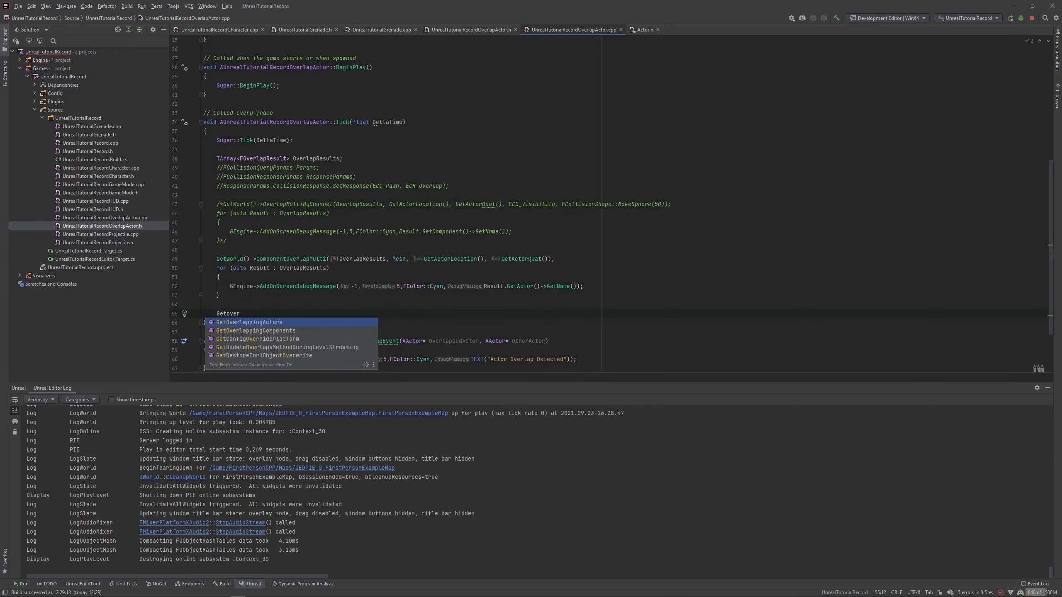
{"action": "key", "text": "Down"}
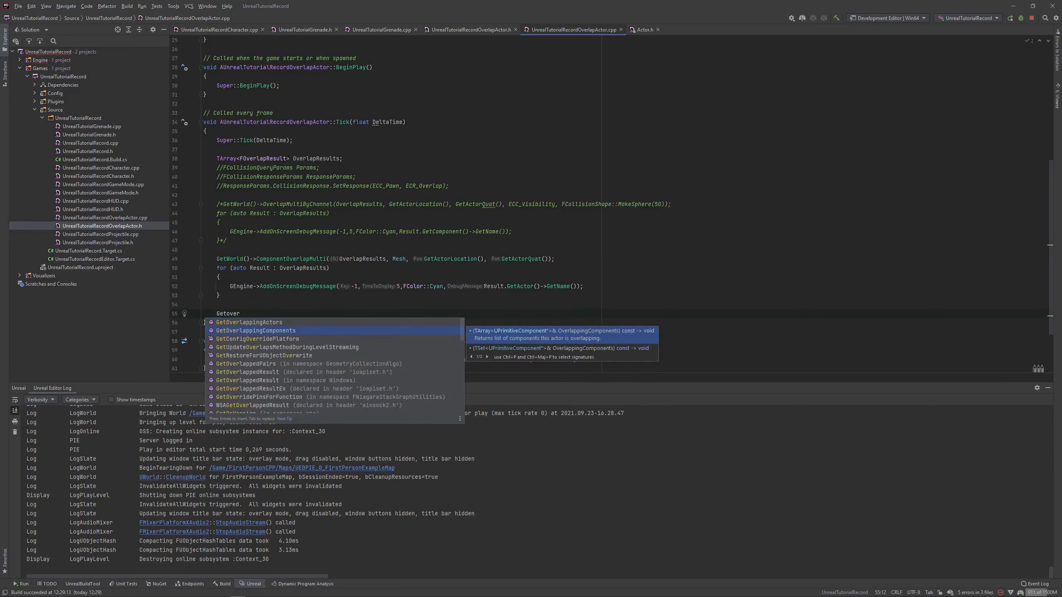
{"action": "key", "text": "Up"}
{"action": "key", "text": "Return"}
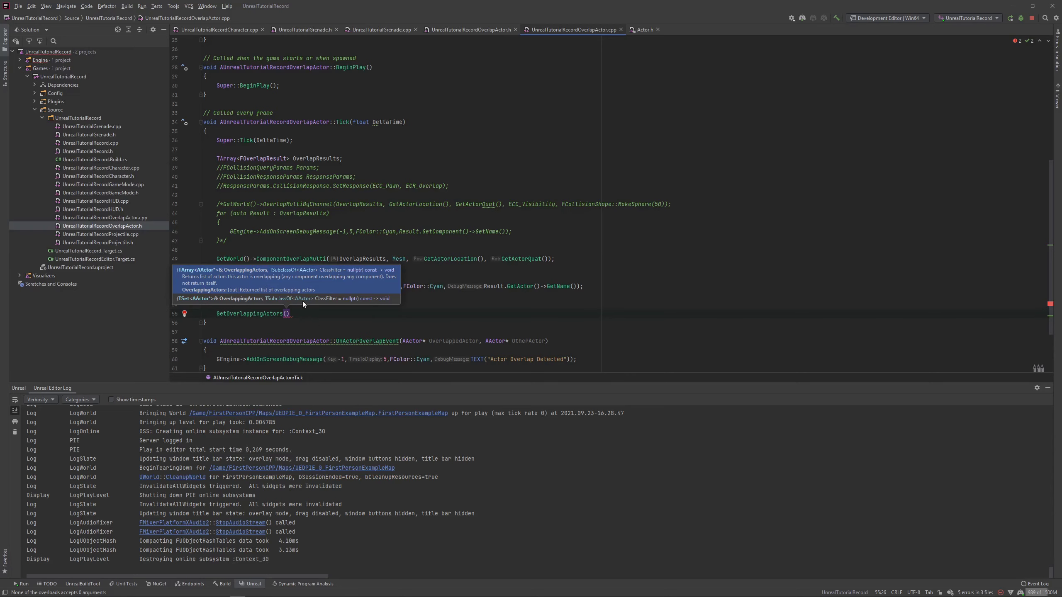
{"action": "scroll", "coordinate": [313, 319], "scroll_direction": "down", "scroll_amount": 1}
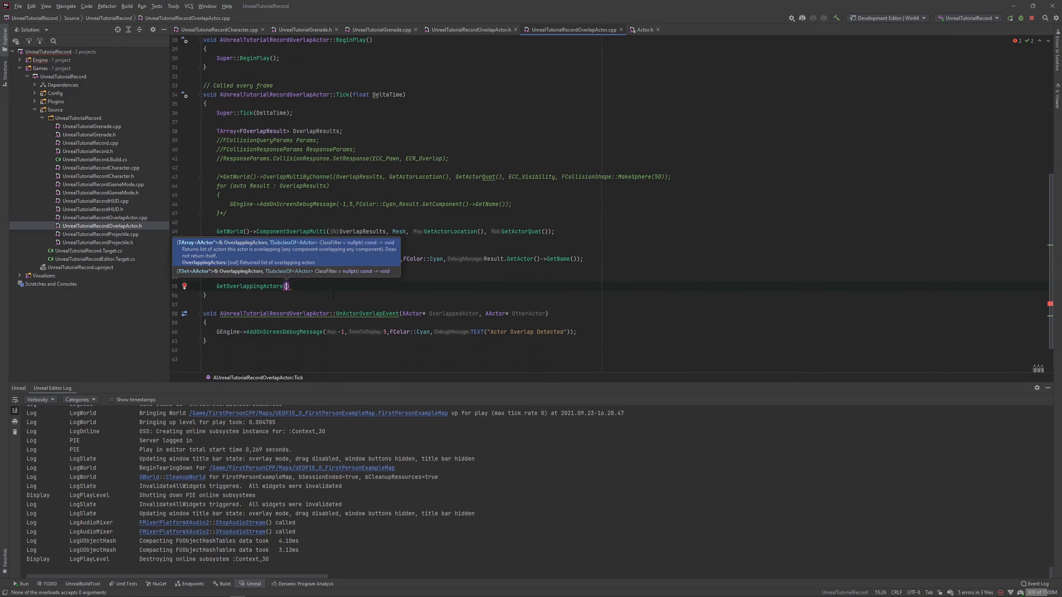
{"action": "key", "text": "Escape"}
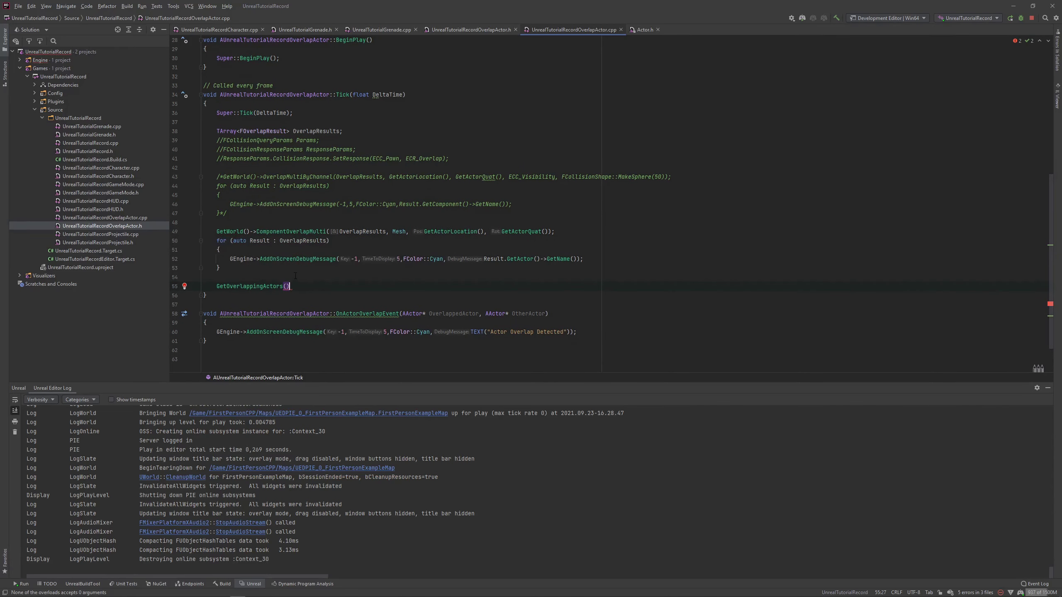
Declare TArray<AActor*> ActorOverlaped; on a new line above the call.
{"action": "key", "text": "Return"}
{"action": "type", "text": "A"}
{"action": "key", "text": "BackSpace"}
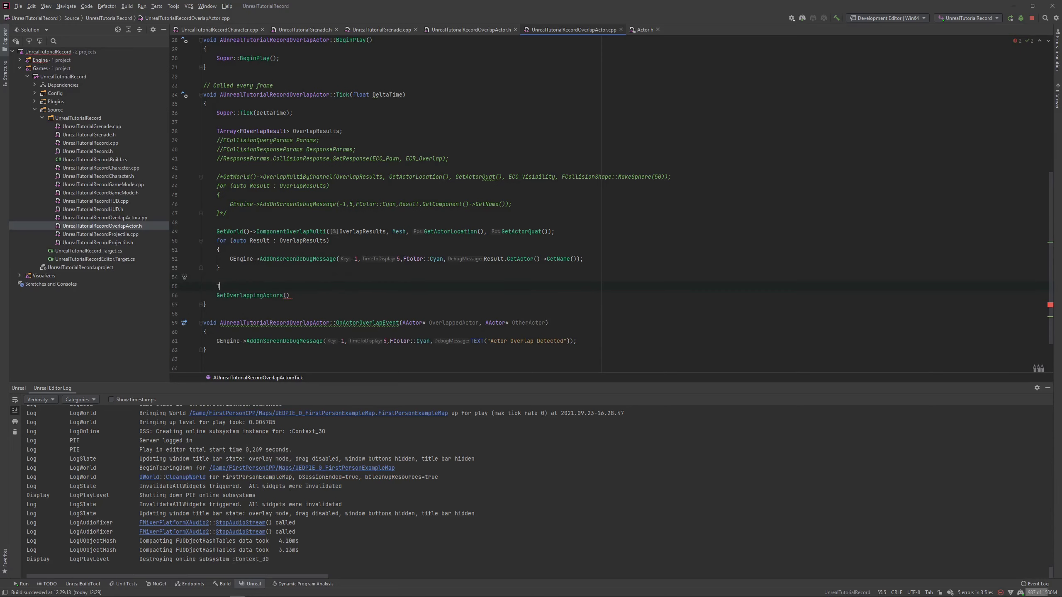
{"action": "type", "text": "Tarr"}
{"action": "key", "text": "Return"}
{"action": "type", "text": "<"}
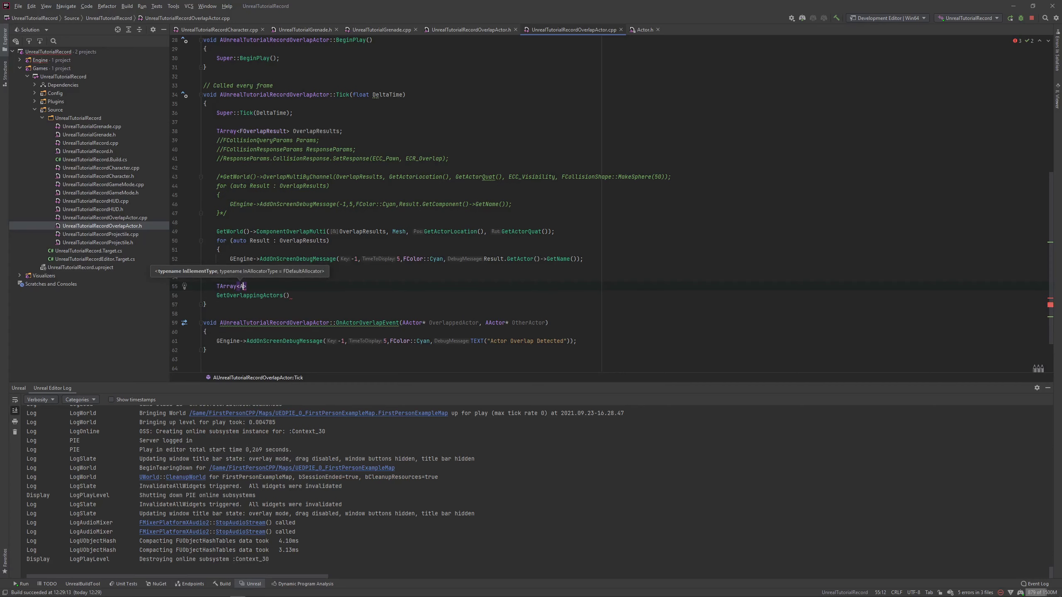
{"action": "type", "text": "A"}
{"action": "type", "text": "Actor"}
{"action": "key", "text": "Return"}
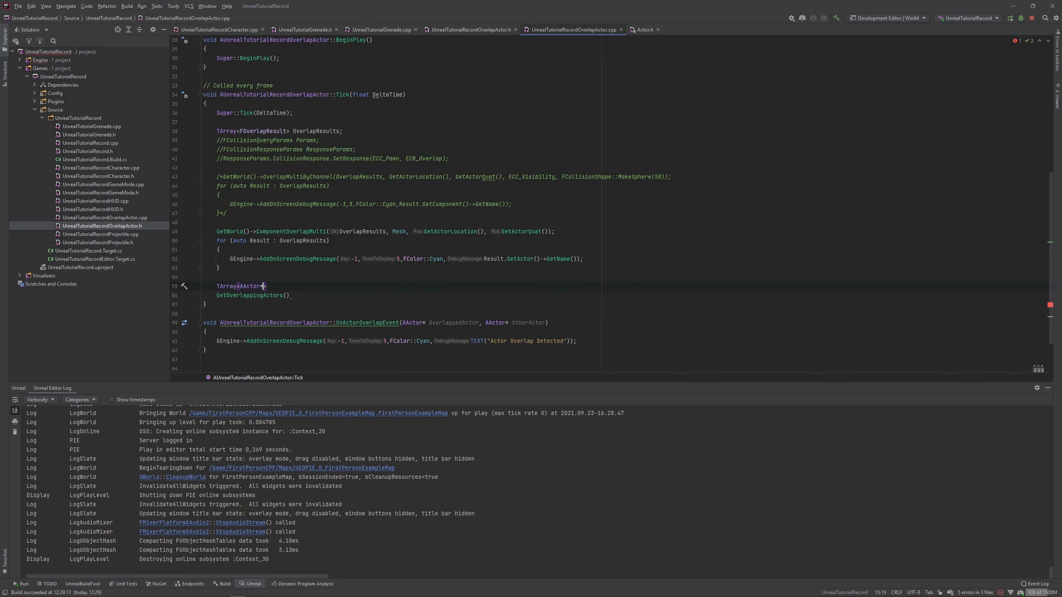
{"action": "type", "text": " A"}
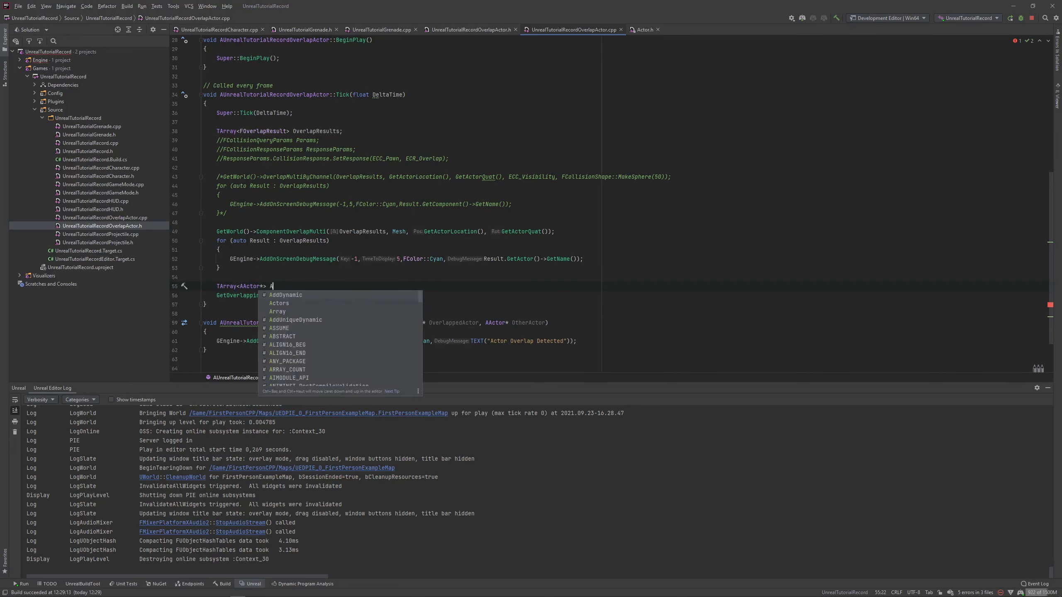
{"action": "type", "text": "ctorOverlaped"}
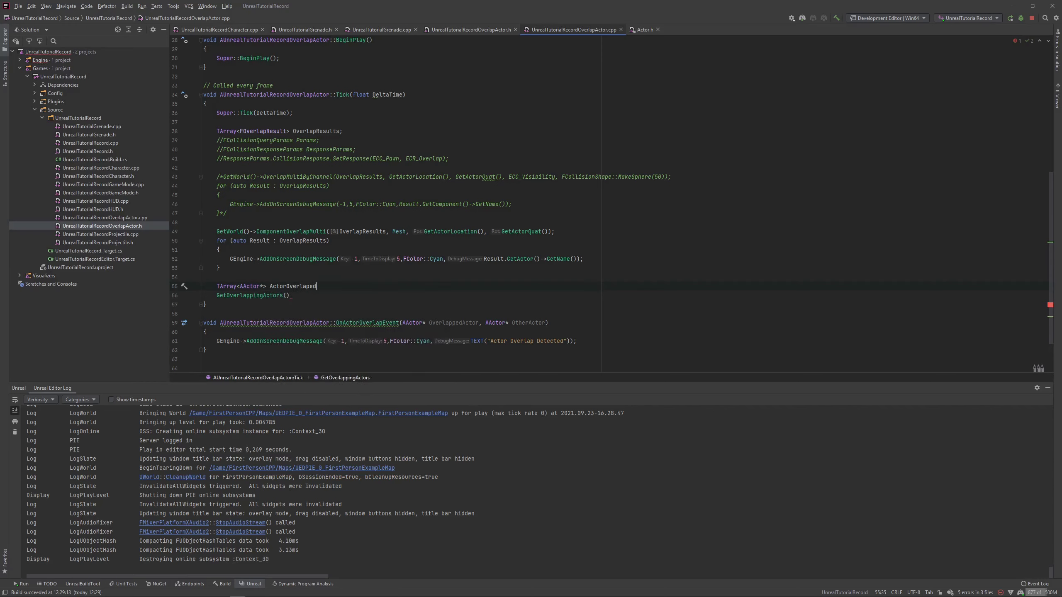
{"action": "type", "text": ";"}
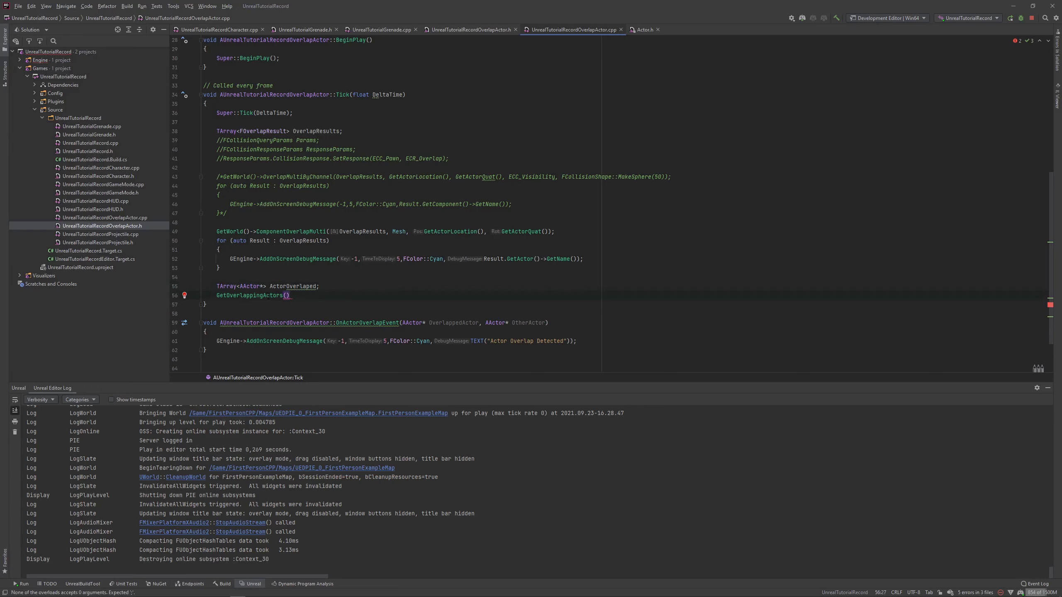
Pass ActorOverlaped as the first GetOverlappingActors argument.
{"action": "mouse_move", "coordinate": [268, 297]}
{"action": "type", "text": "actor"}
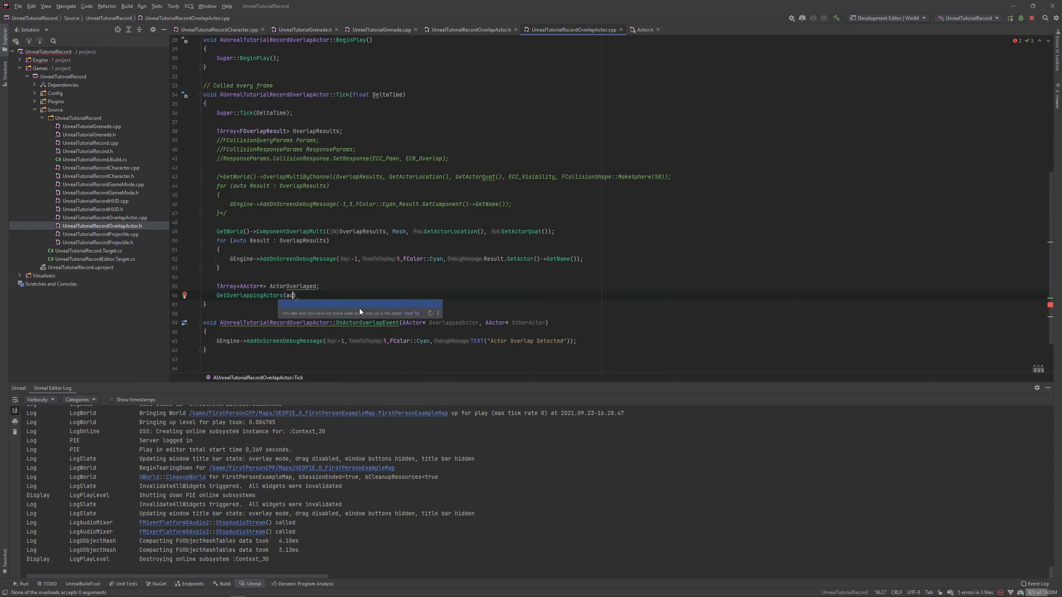
{"action": "key", "text": "Return"}
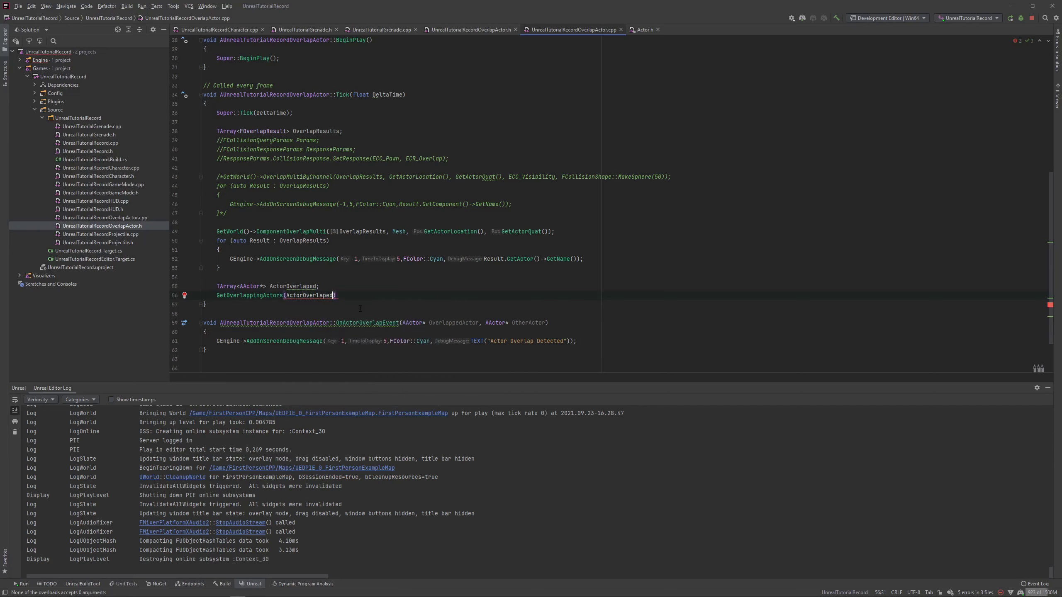
{"action": "type", "text": ","}
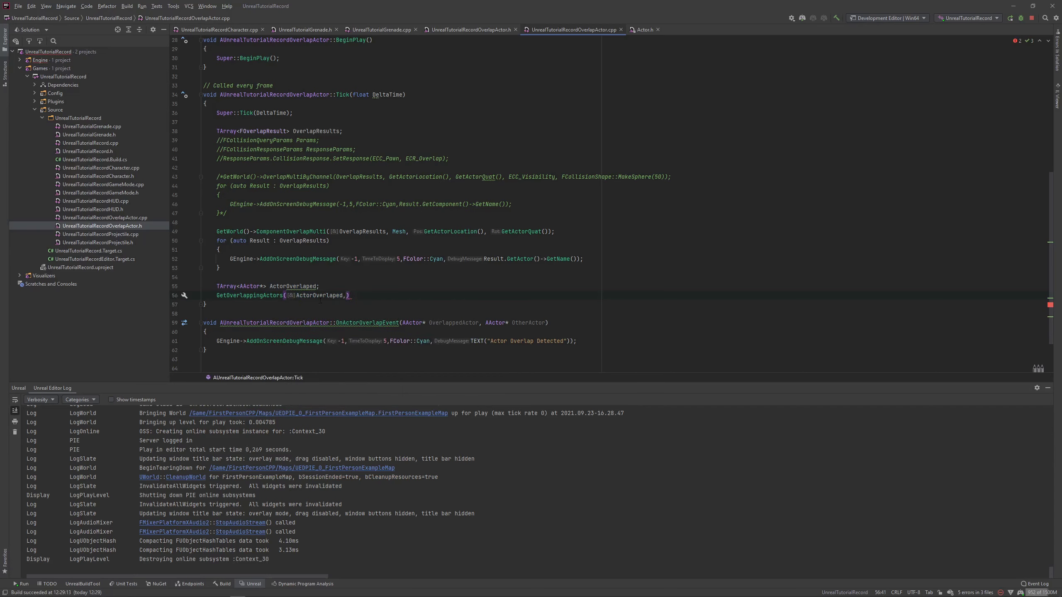
{"action": "key", "text": "Escape"}
{"action": "key", "text": "alt+Tab"}
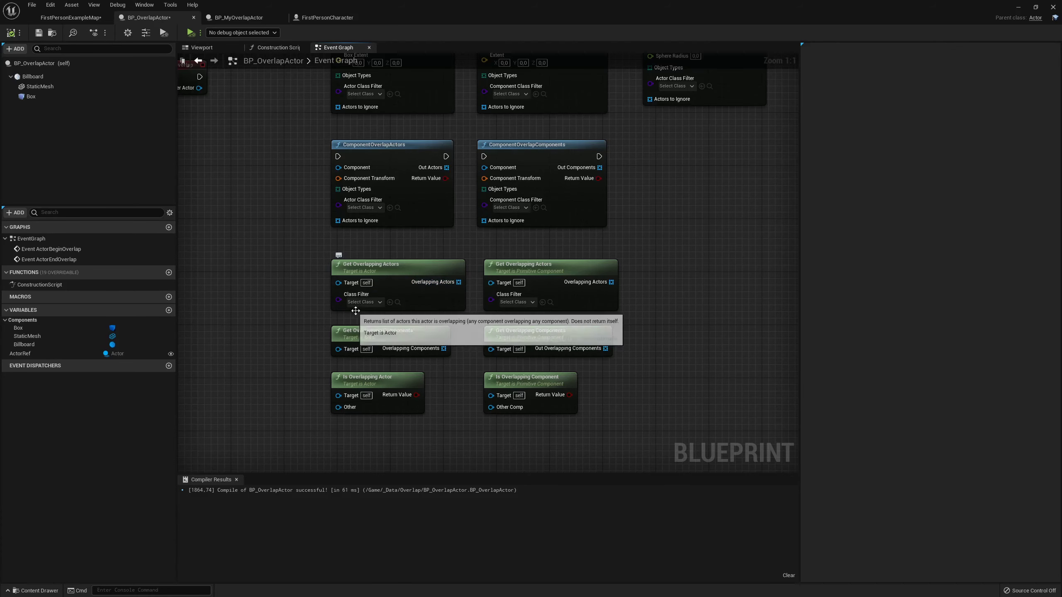
Set the Get Overlapping Actors class filter to Character by searching 'chara'.
{"action": "right_click_drag", "start_coordinate": [326, 306], "coordinate": [307, 303]}
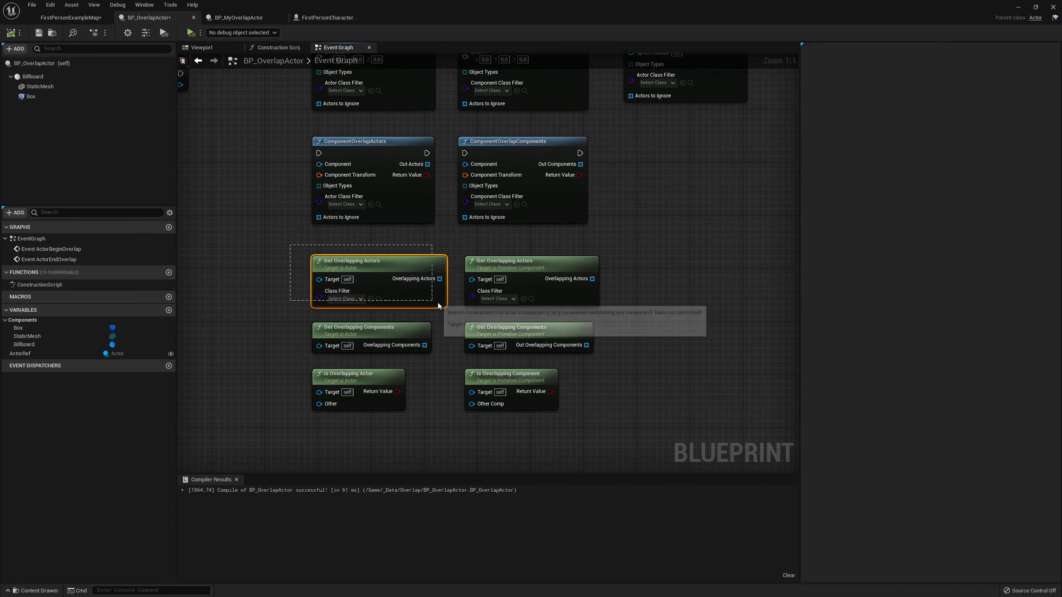
{"action": "left_click", "coordinate": [346, 298]}
{"action": "scroll", "coordinate": [383, 360], "scroll_direction": "down", "scroll_amount": 3}
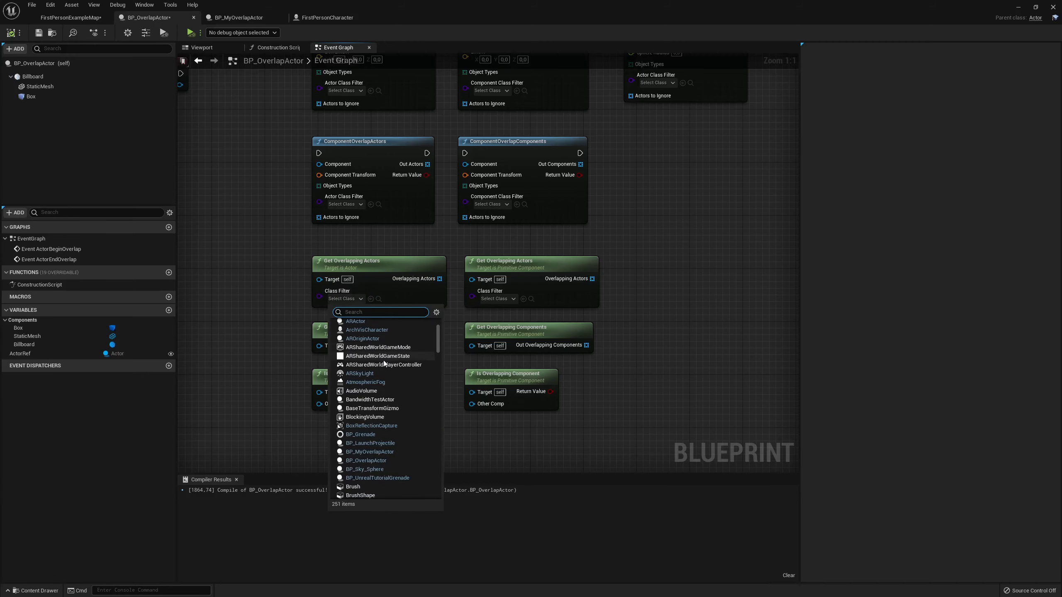
{"action": "type", "text": "s"}
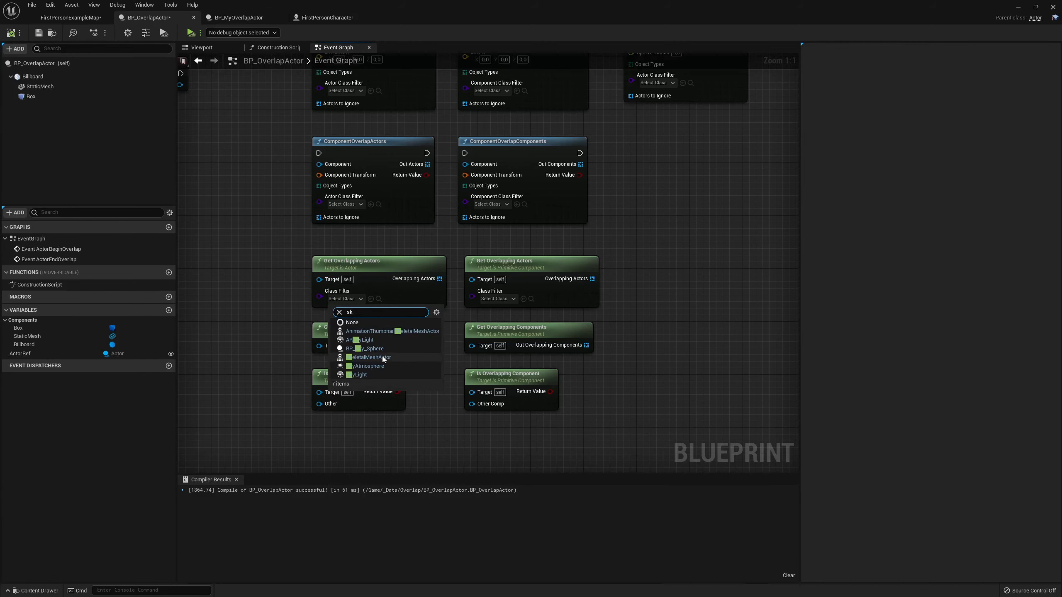
{"action": "key", "text": "BackSpace"}
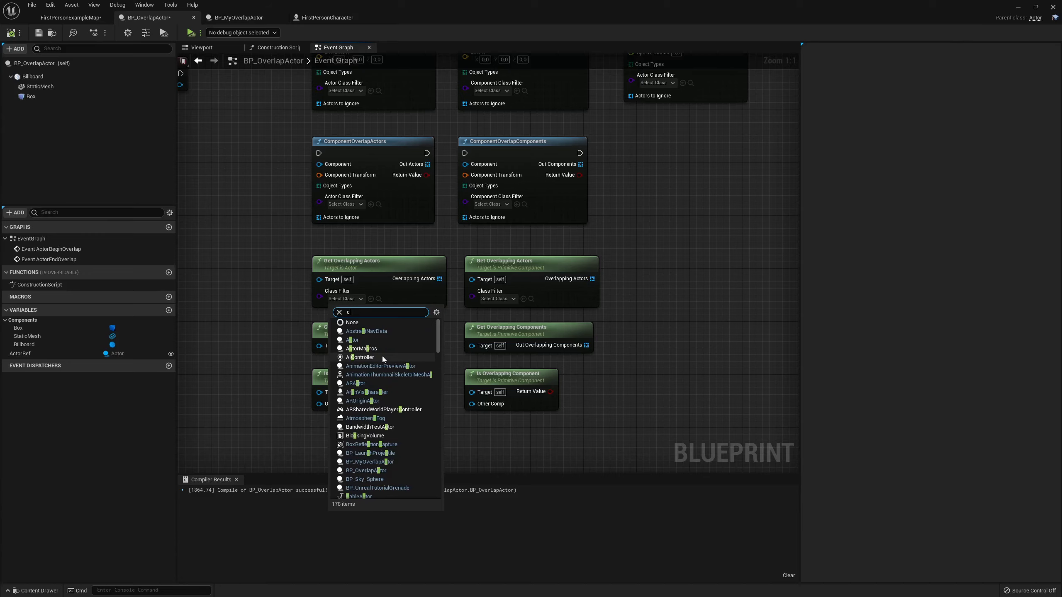
{"action": "type", "text": "chara"}
{"action": "left_click", "coordinate": [362, 340]}
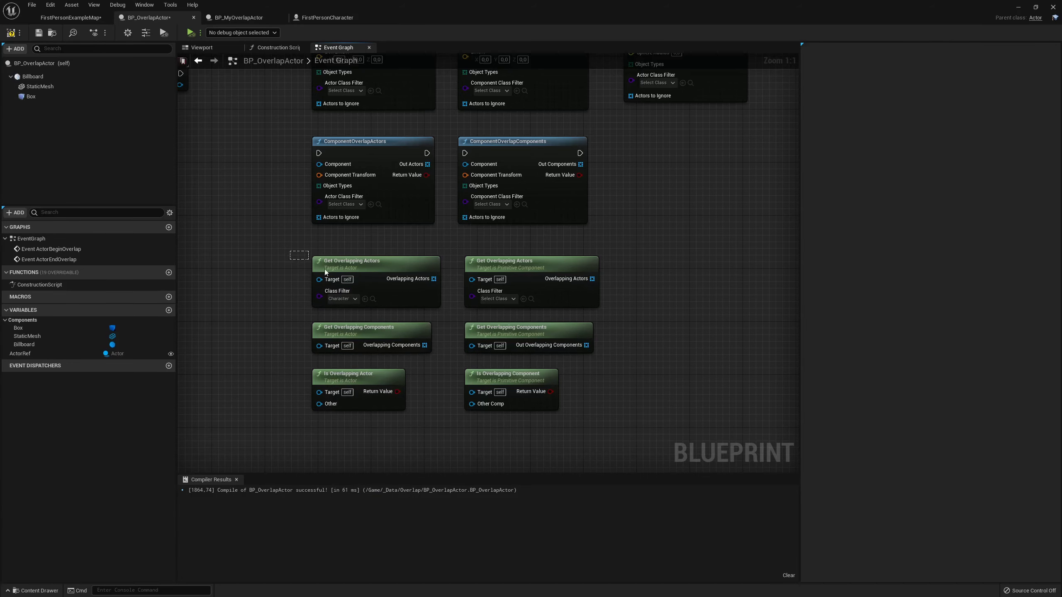
{"action": "left_click", "coordinate": [342, 299]}
{"action": "key", "text": "Escape"}
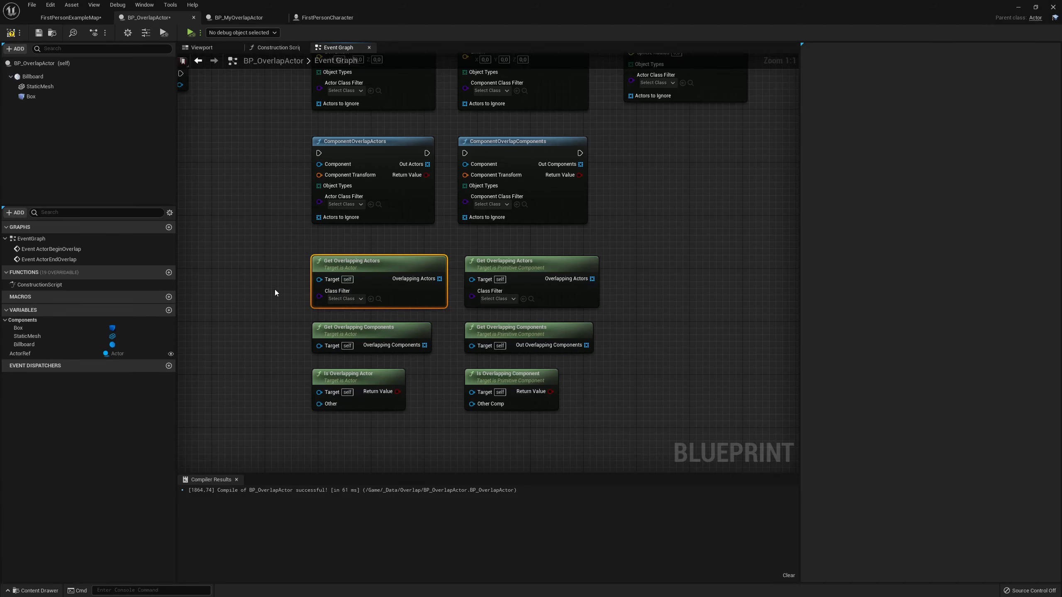
{"action": "key", "text": "alt+Tab"}
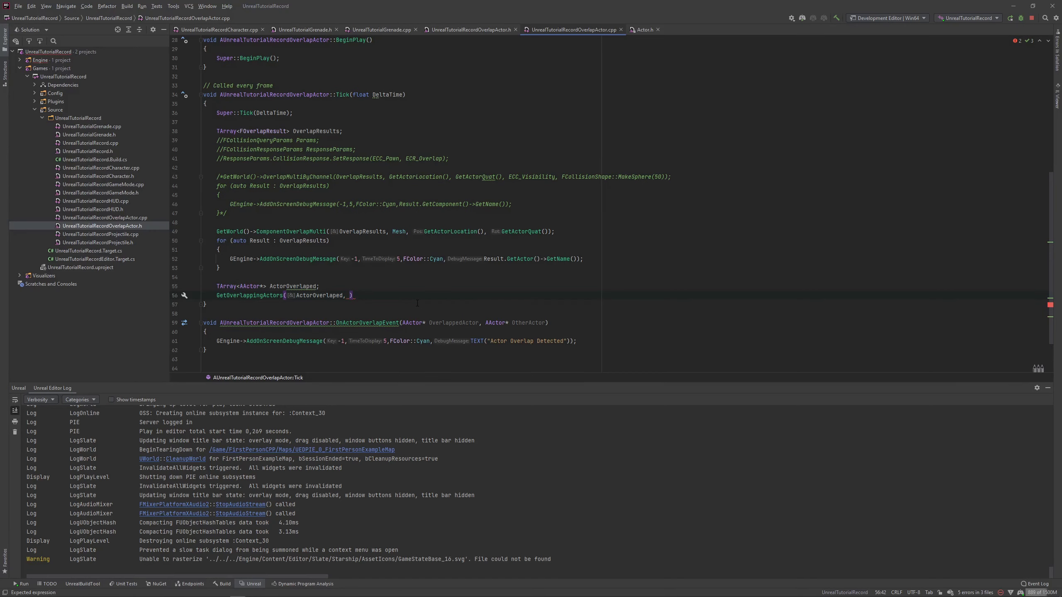
Add AUnrealTutorialRecordCharacter::StaticClass() as the class filter argument of GetOverlappingActors.
{"action": "type", "text": "Unreal"}
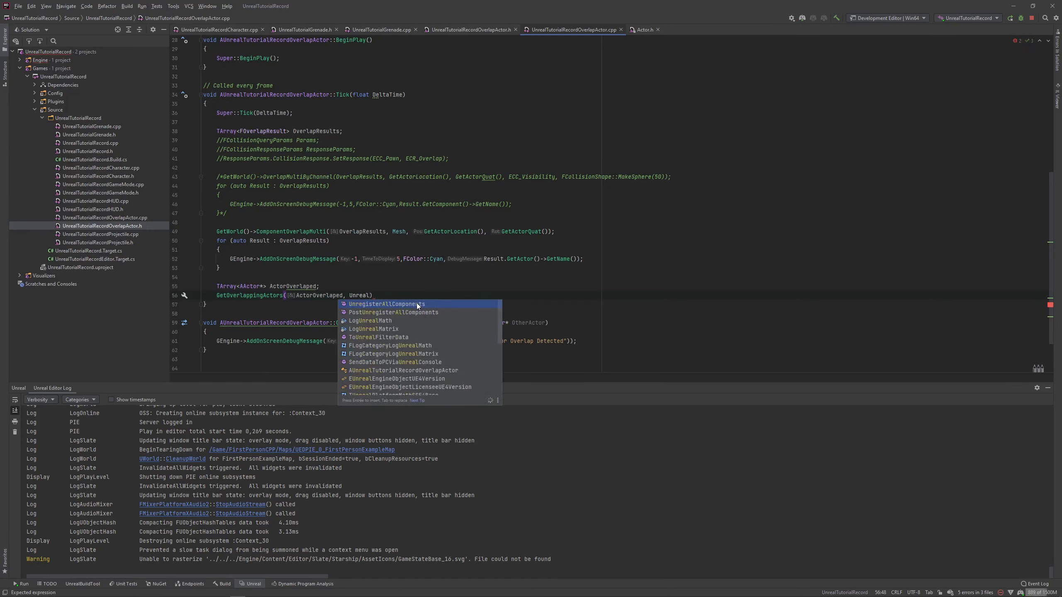
{"action": "type", "text": "T"}
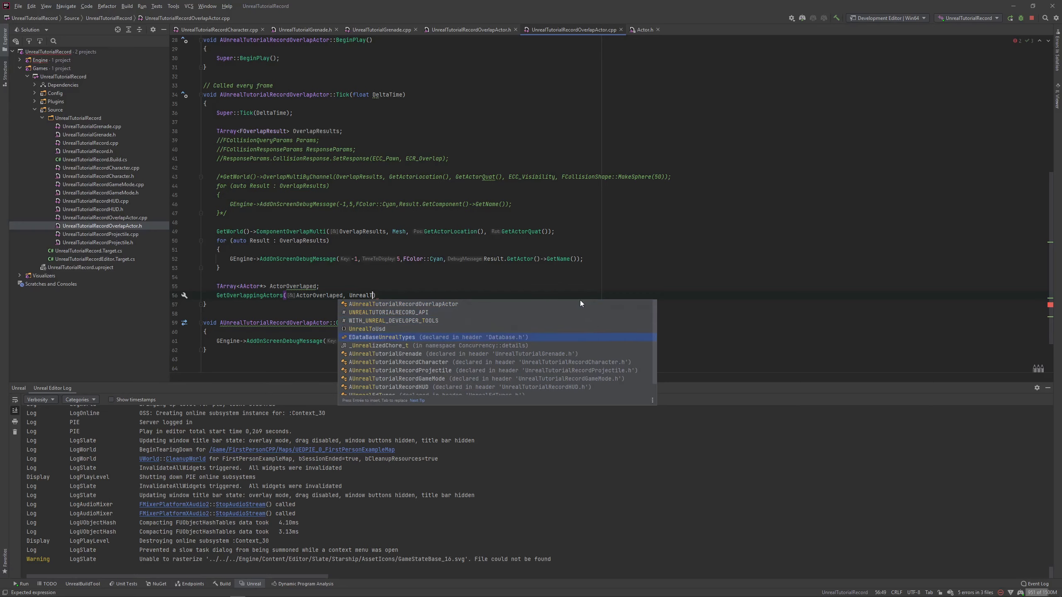
{"action": "key", "text": "Escape"}
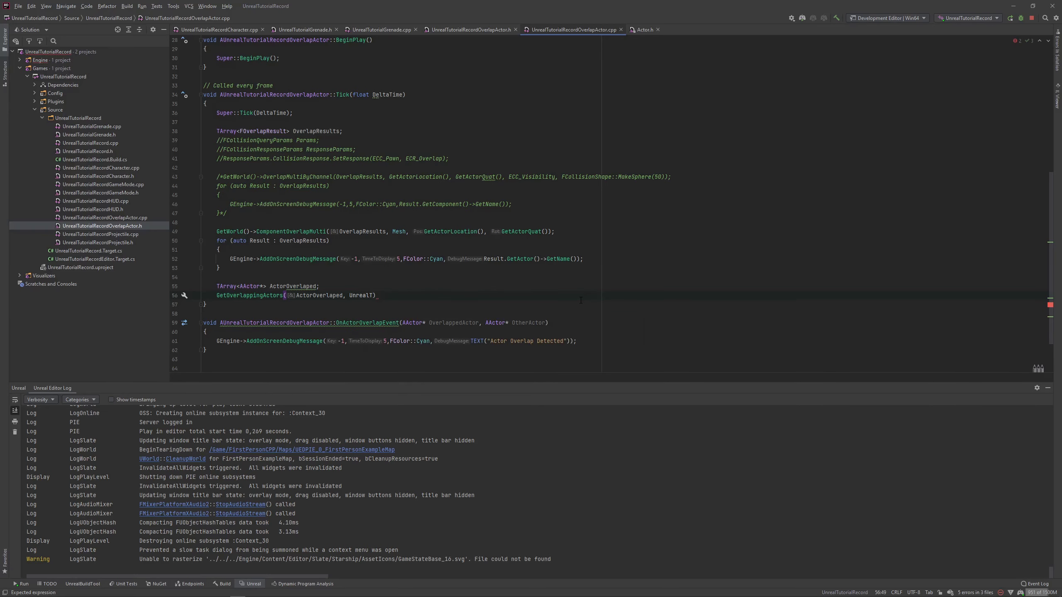
{"action": "key", "text": "ctrl+space"}
{"action": "key", "text": "Return"}
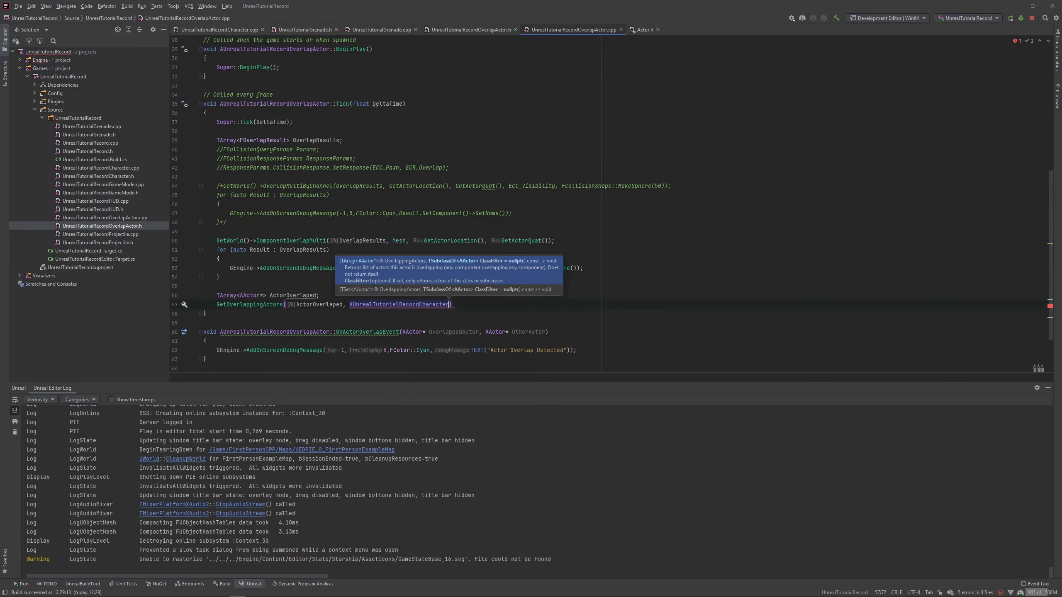
{"action": "type", "text": "::st"}
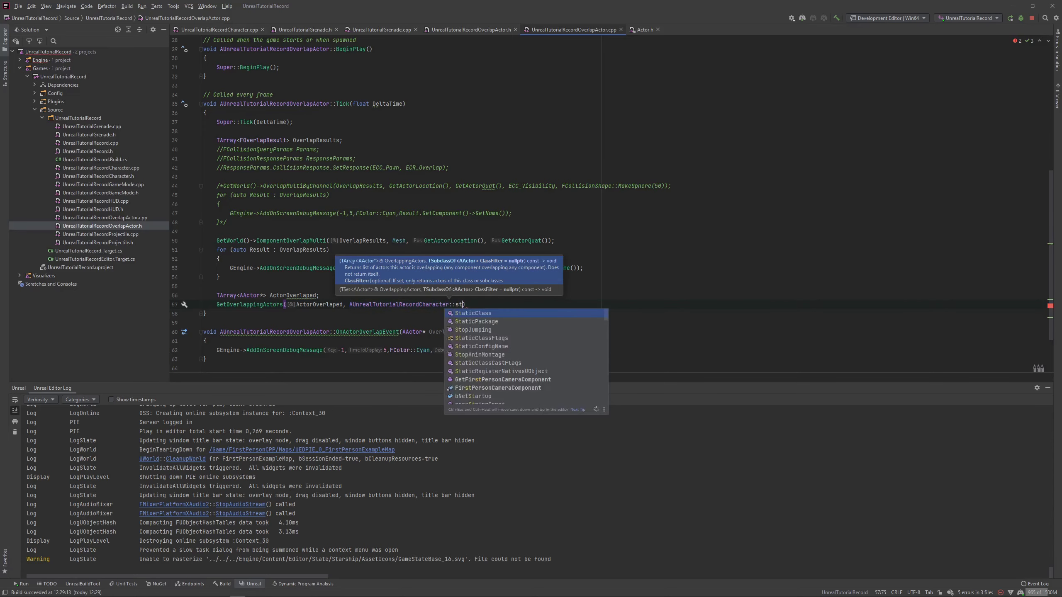
{"action": "key", "text": "Return"}
{"action": "type", "text": ";"}
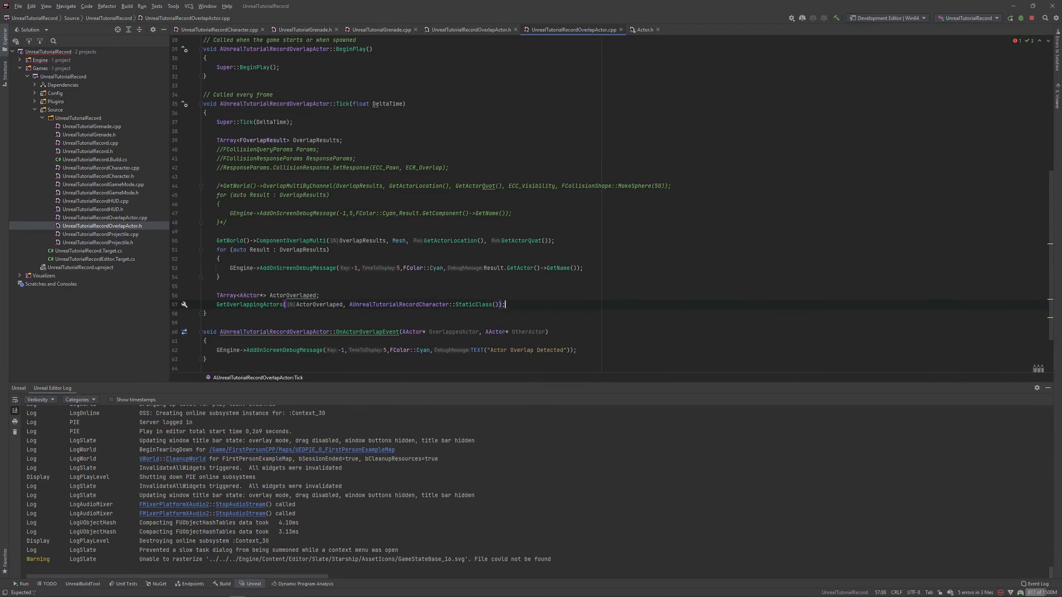
Remove the class filter so the call reads GetOverlappingActors(ActorOverlaped);, then start a new line.
{"action": "scroll", "coordinate": [445, 294], "scroll_direction": "down", "scroll_amount": 1}
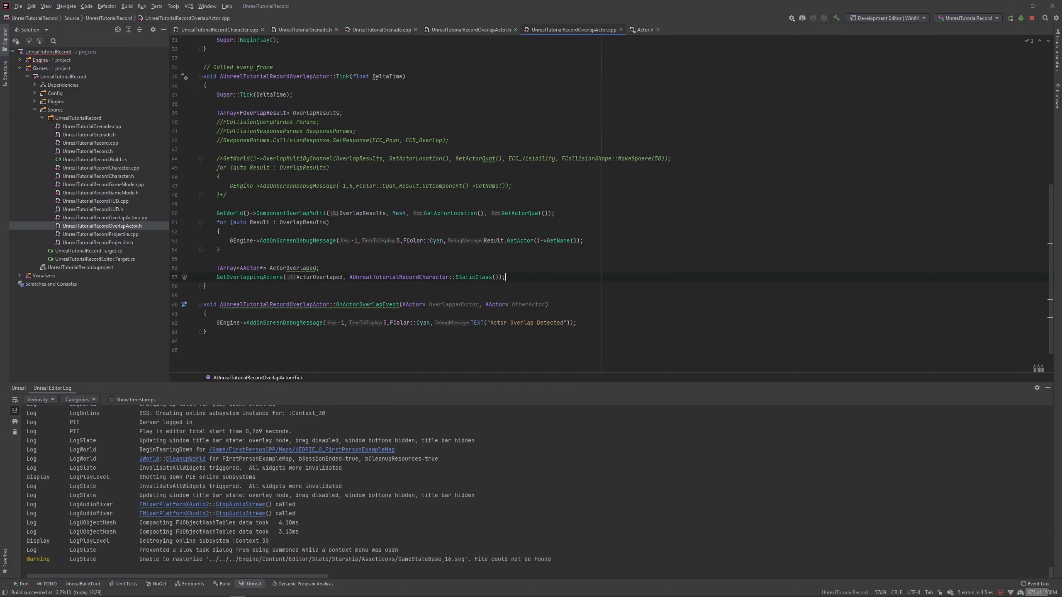
{"action": "left_click_drag", "start_coordinate": [363, 277], "coordinate": [383, 277]}
{"action": "left_click", "coordinate": [379, 277]}
{"action": "key", "text": "ctrl+w"}
{"action": "key", "text": "ctrl+w"}
{"action": "key", "text": "ctrl+w"}
{"action": "key", "text": "BackSpace"}
{"action": "key", "text": "BackSpace"}
{"action": "key", "text": "BackSpace"}
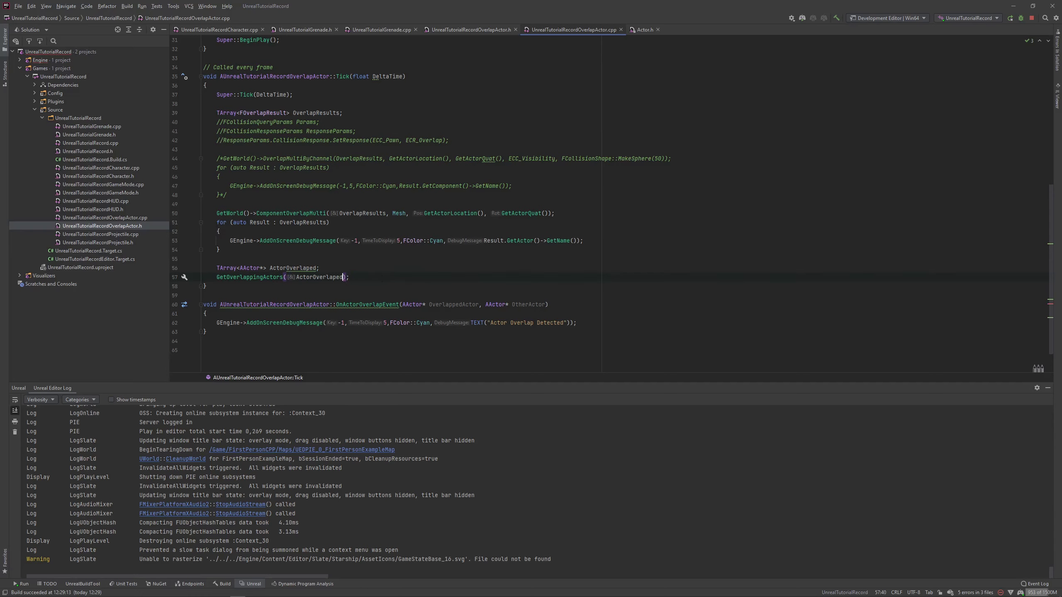
{"action": "key", "text": "End"}
{"action": "key", "text": "Return"}
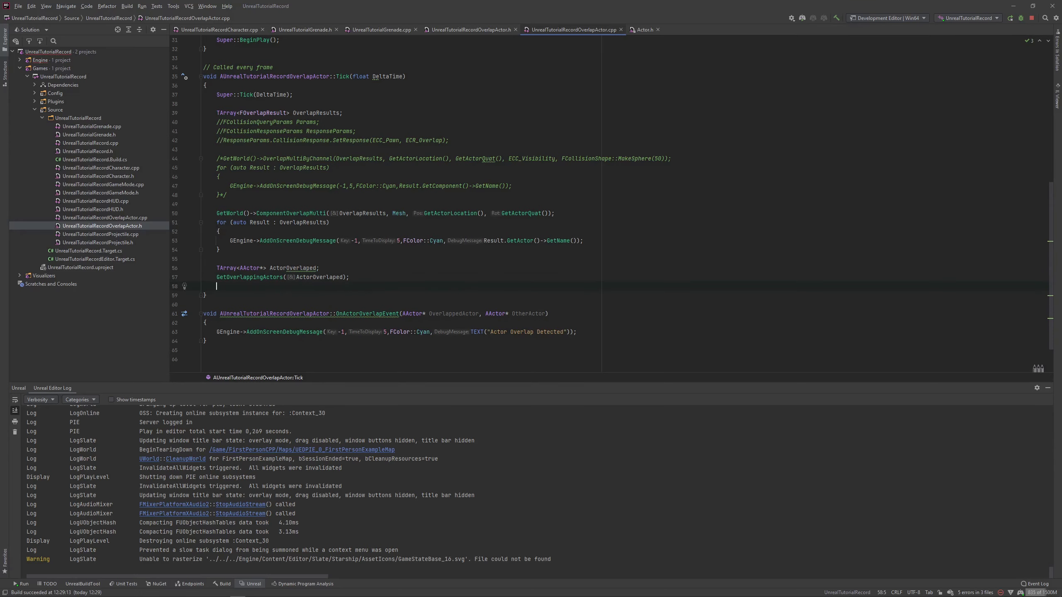
Add a for loop over ActorOverlaped that prints each Result->GetName() via AddOnScreenDebugMessage.
{"action": "key", "text": "Return"}
{"action": "type", "text": "For"}
{"action": "key", "text": "Return"}
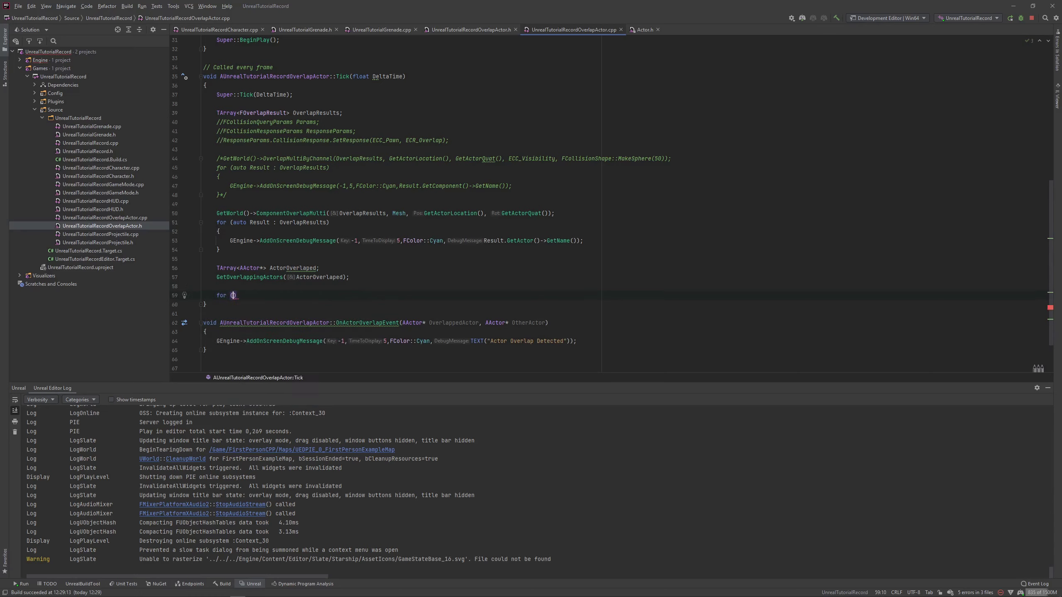
{"action": "type", "text": "auto R"}
{"action": "type", "text": "esul"}
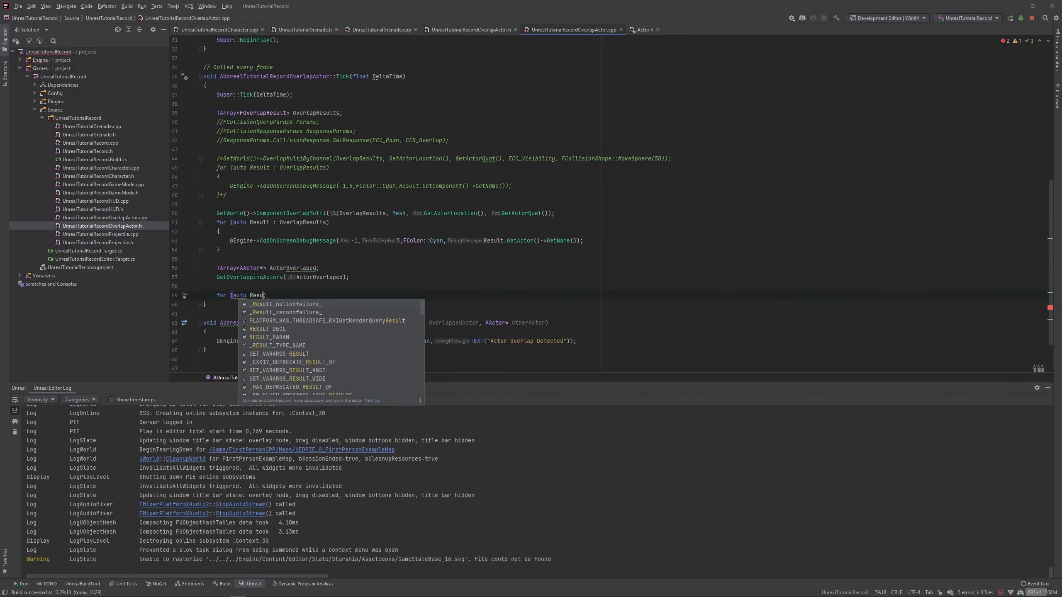
{"action": "type", "text": "t"}
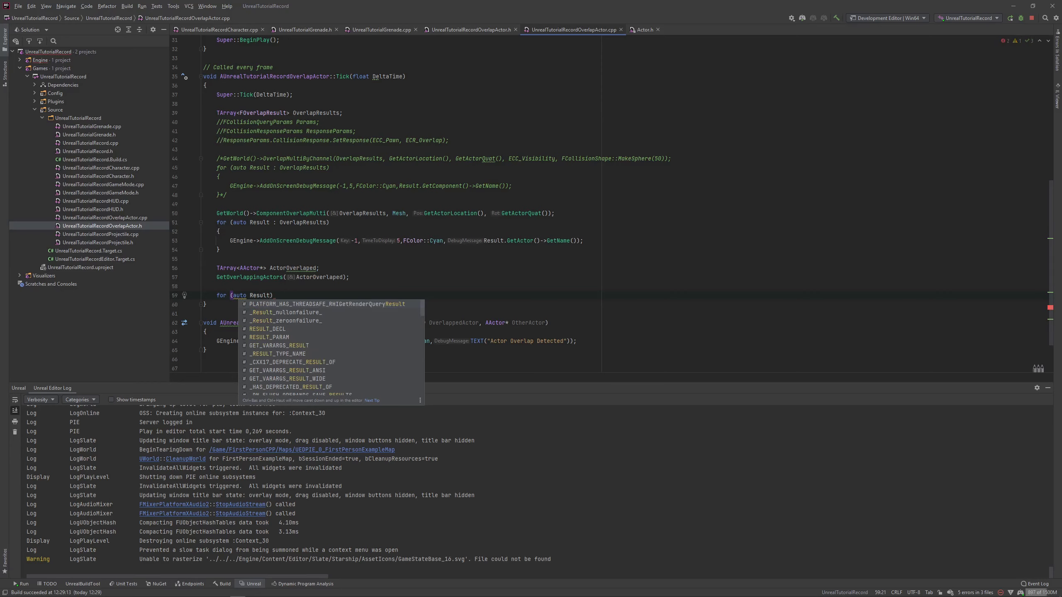
{"action": "type", "text": " : A"}
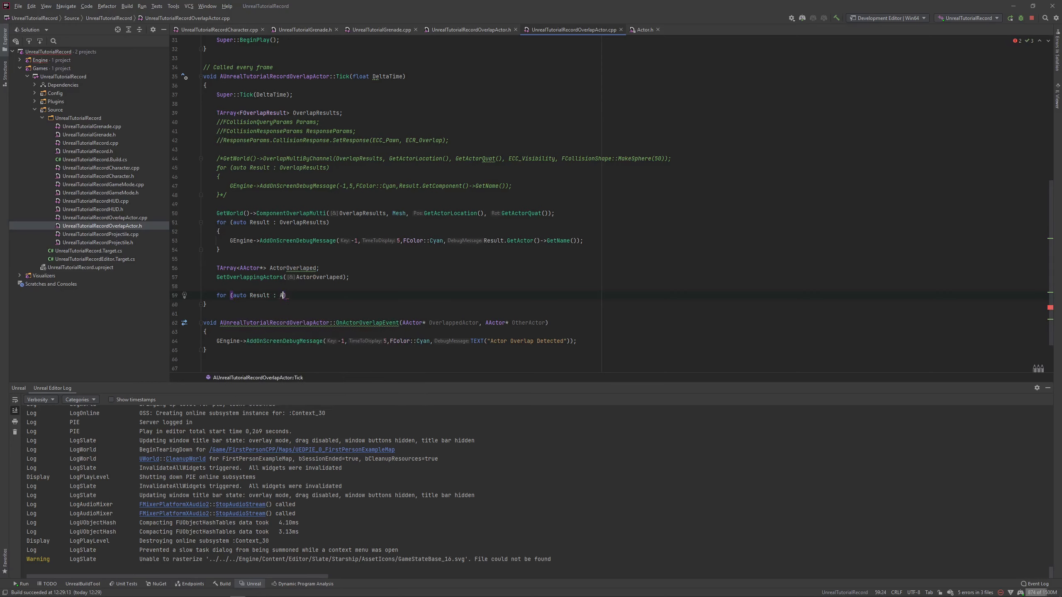
{"action": "type", "text": "ct"}
{"action": "key", "text": "Return"}
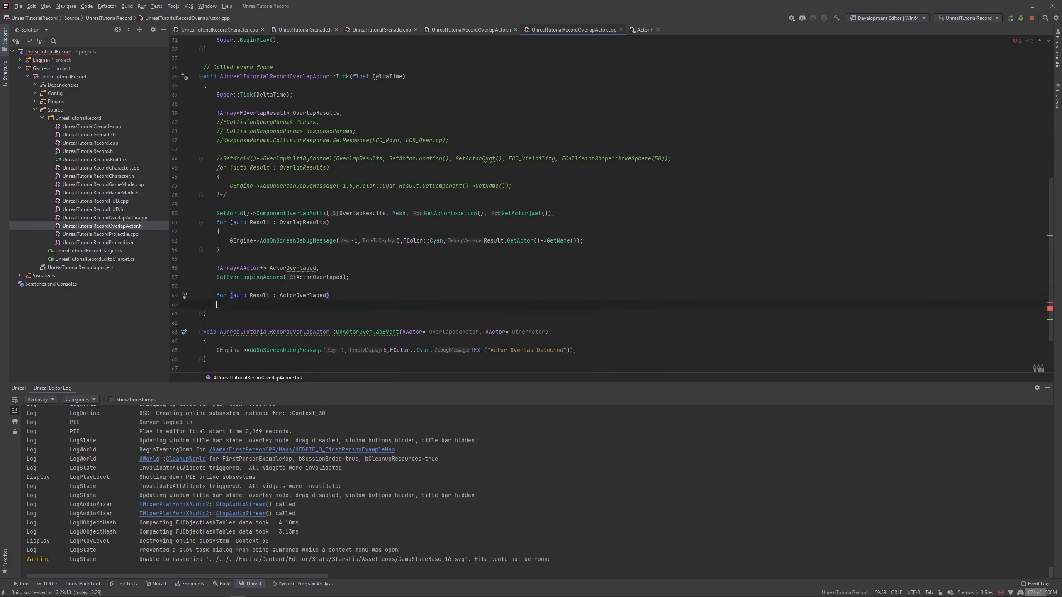
{"action": "key", "text": "Return"}
{"action": "type", "text": "{"}
{"action": "key", "text": "Return"}
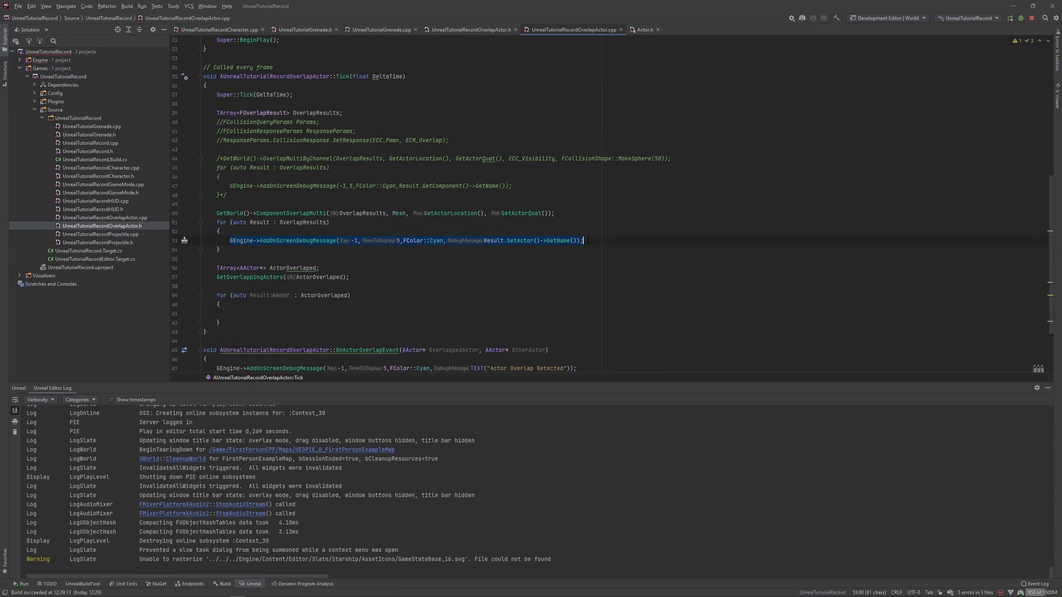
{"action": "type", "text": "GEngine->AddOnScreenDebugMessage(-1,5,FColor::Cyan,Result.GetActor()->GetName());"}
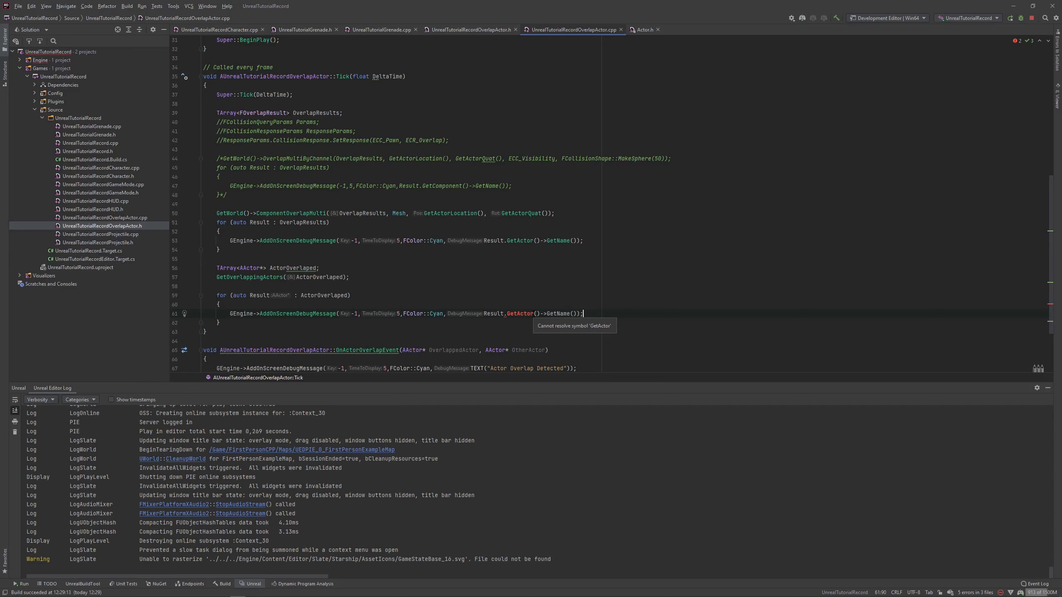
{"action": "left_click", "coordinate": [535, 314]}
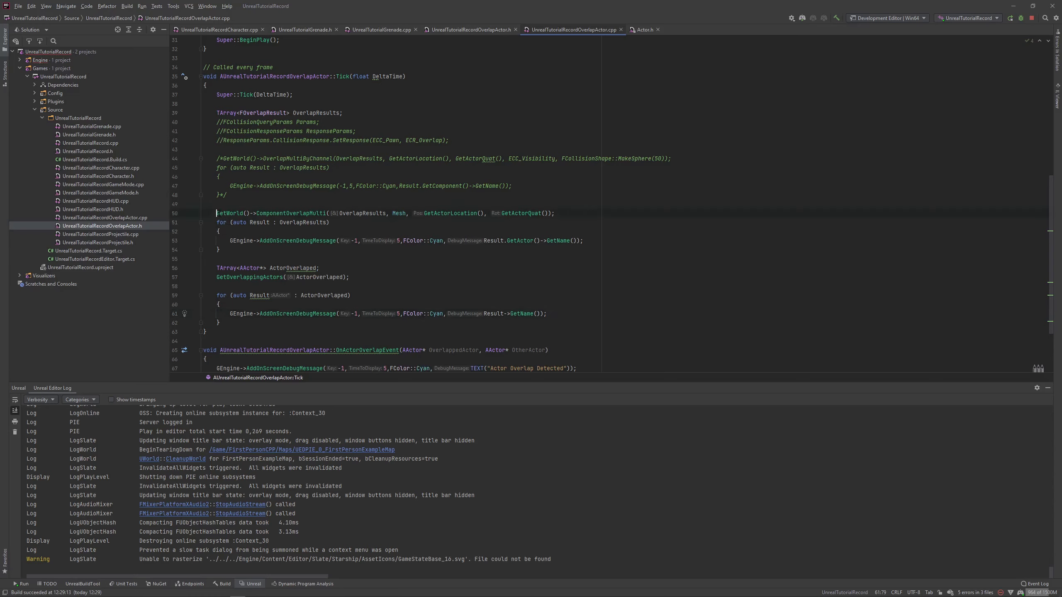
Wrap the ComponentOverlapMulti block in /* */ comments.
{"action": "type", "text": "/*"}
{"action": "left_click", "coordinate": [334, 250]}
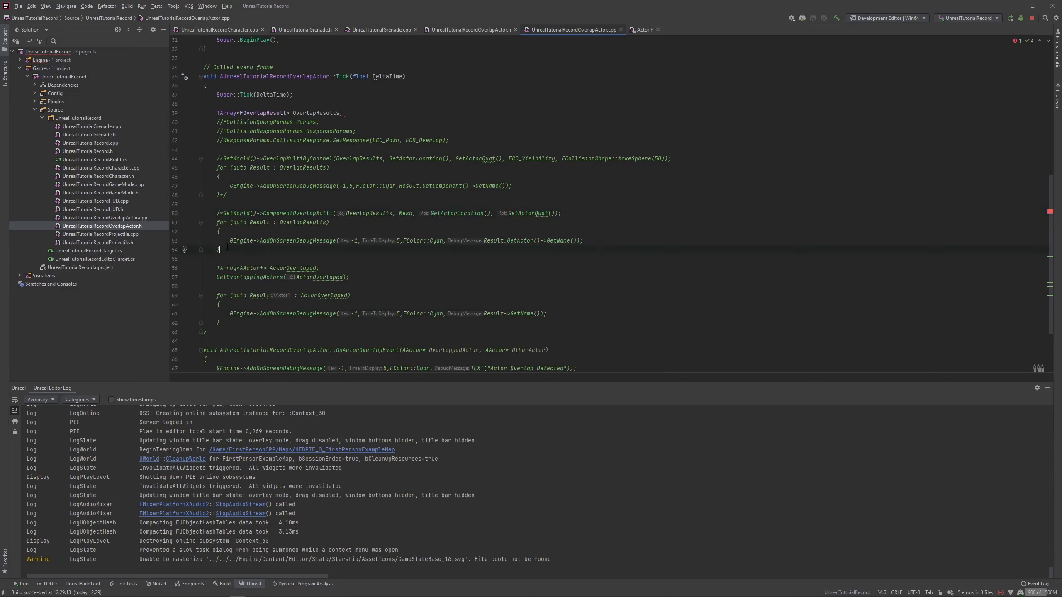
{"action": "type", "text": "*/"}
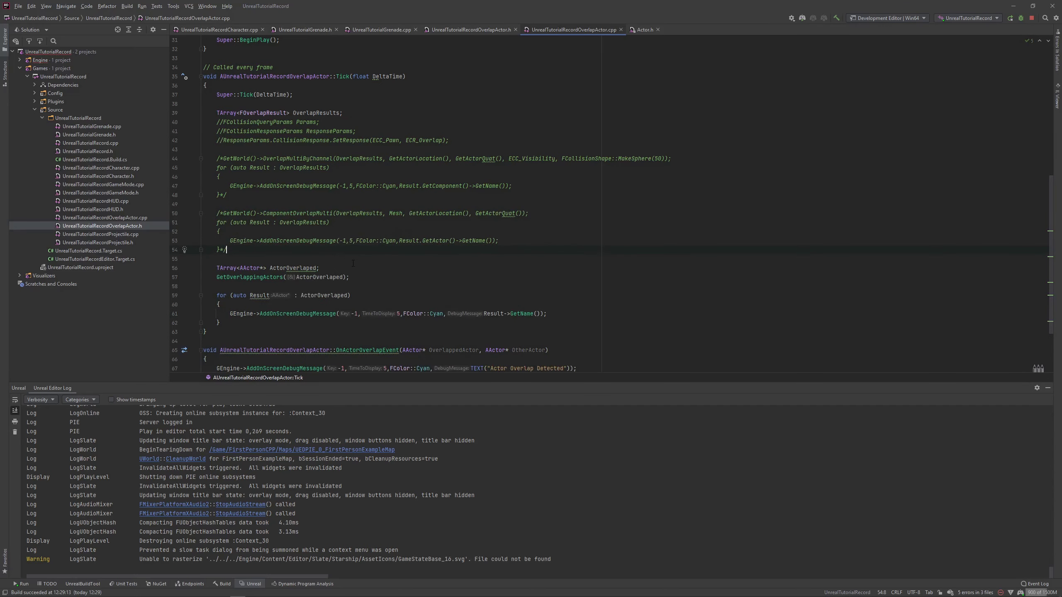
{"action": "mouse_move", "coordinate": [304, 268]}
Back in FirstPersonExampleMap, recompile the C++ code and frame the rock overlap actor.
{"action": "key", "text": "alt+Tab"}
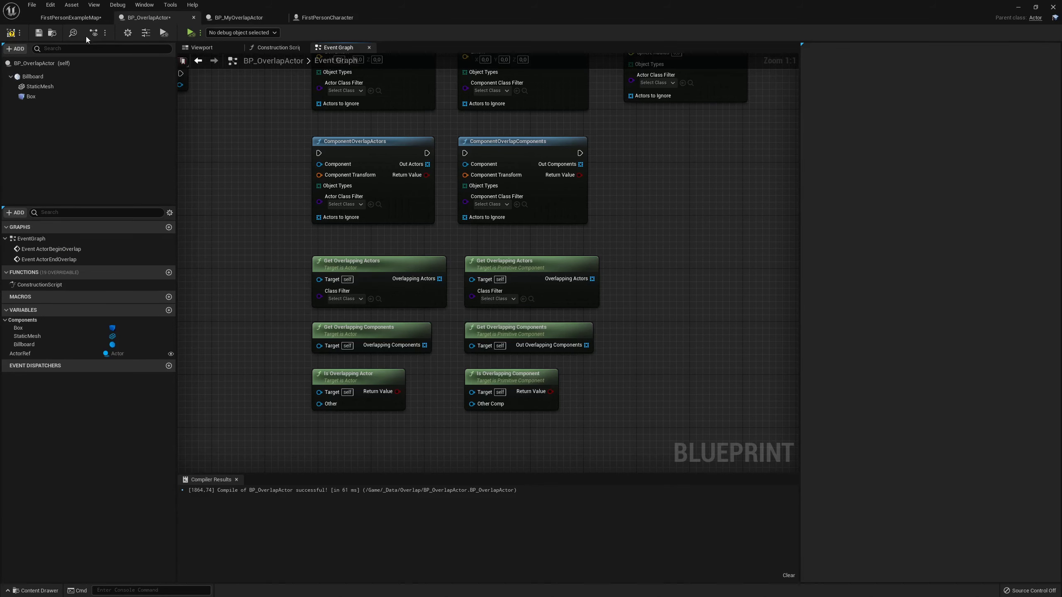
{"action": "left_click", "coordinate": [52, 17]}
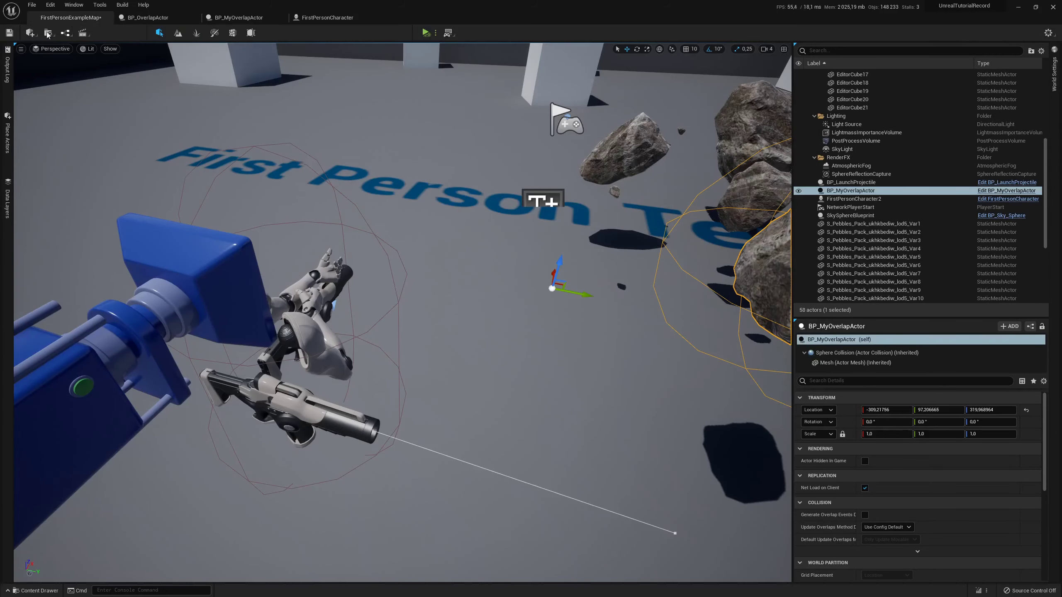
{"action": "left_click", "coordinate": [979, 593]}
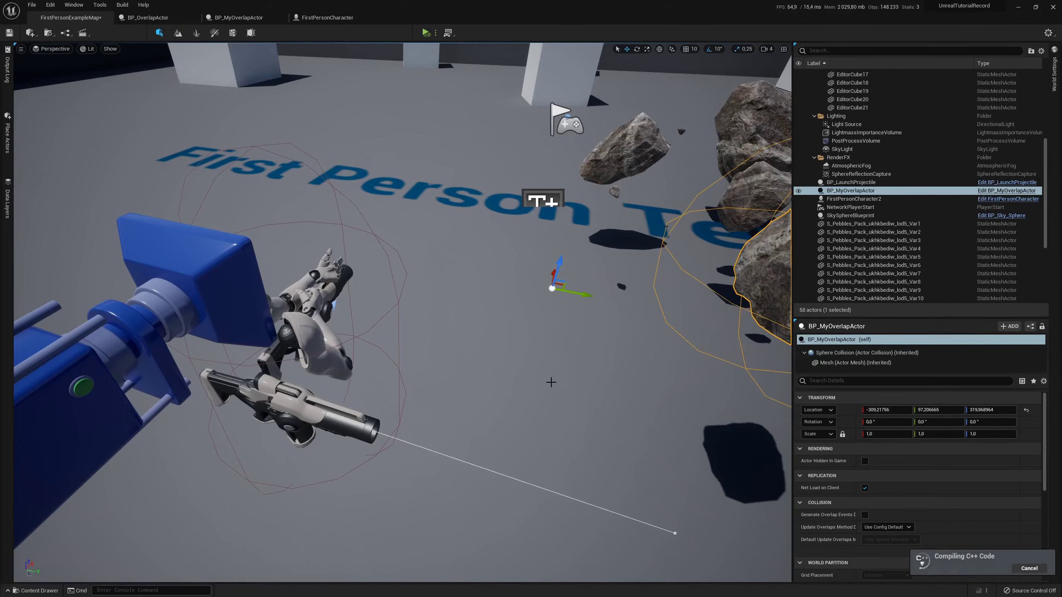
{"action": "key", "text": "f"}
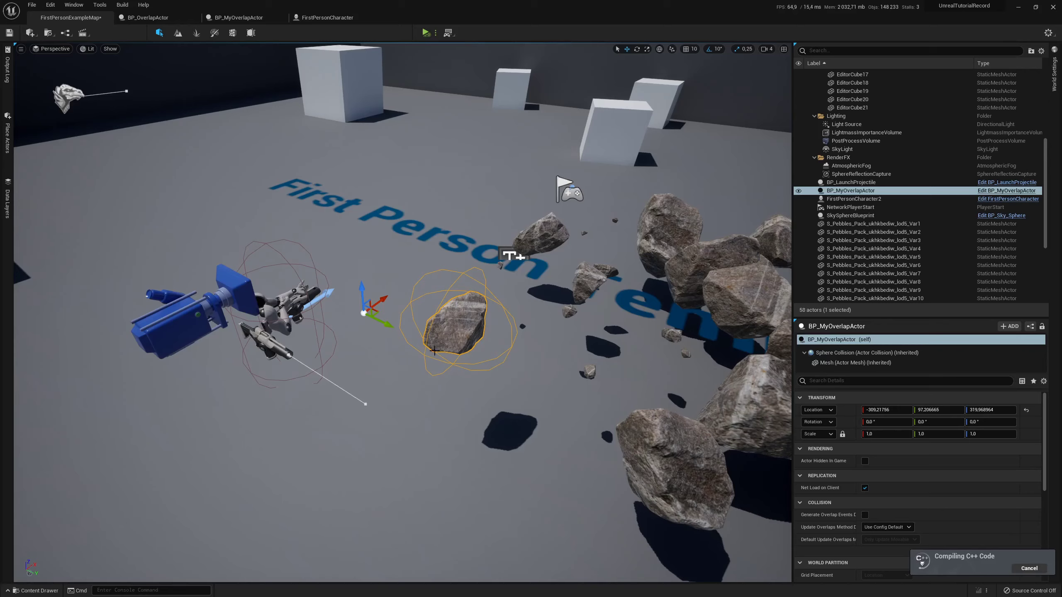
Try placing an UnrealTutorialRecordOverlapActor from the content browser, then reselect the rock actor.
{"action": "left_click", "coordinate": [52, 591]}
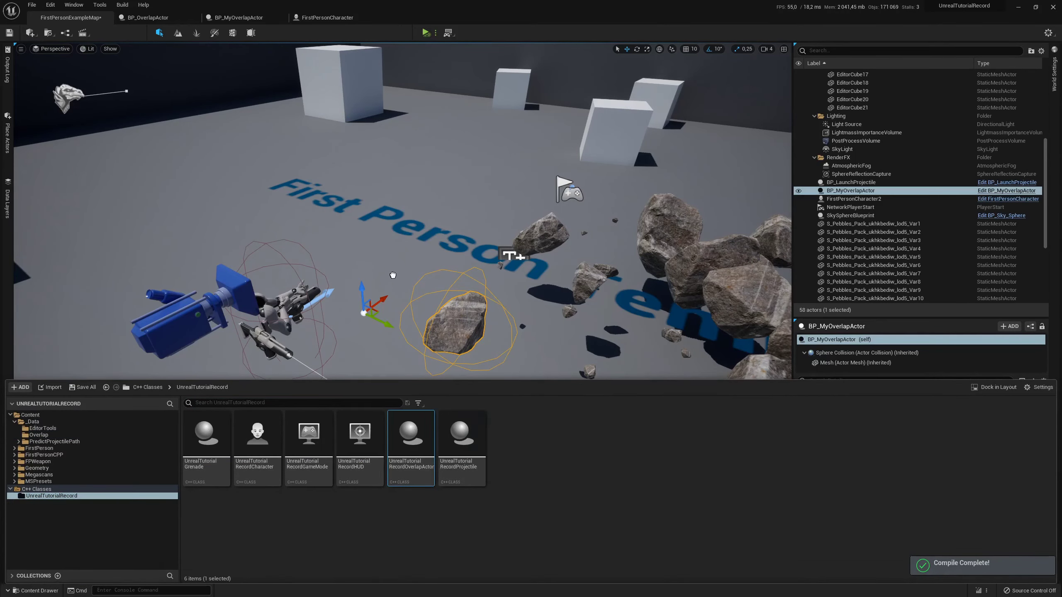
{"action": "left_click_drag", "start_coordinate": [393, 276], "coordinate": [385, 257]}
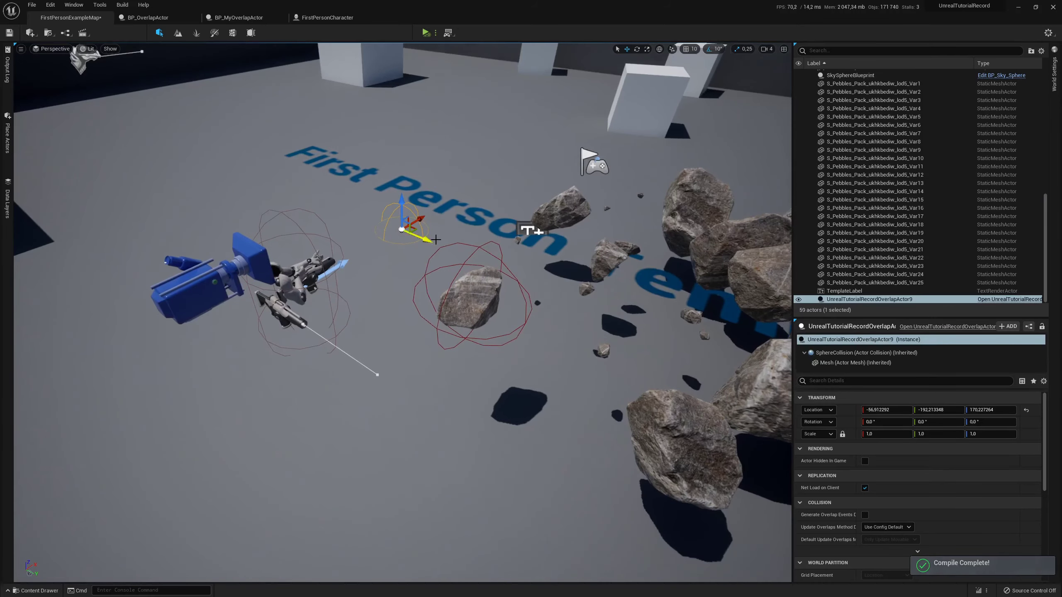
{"action": "key", "text": "Delete"}
{"action": "left_click", "coordinate": [447, 298]}
{"action": "scroll", "coordinate": [412, 266], "scroll_direction": "up", "scroll_amount": 2}
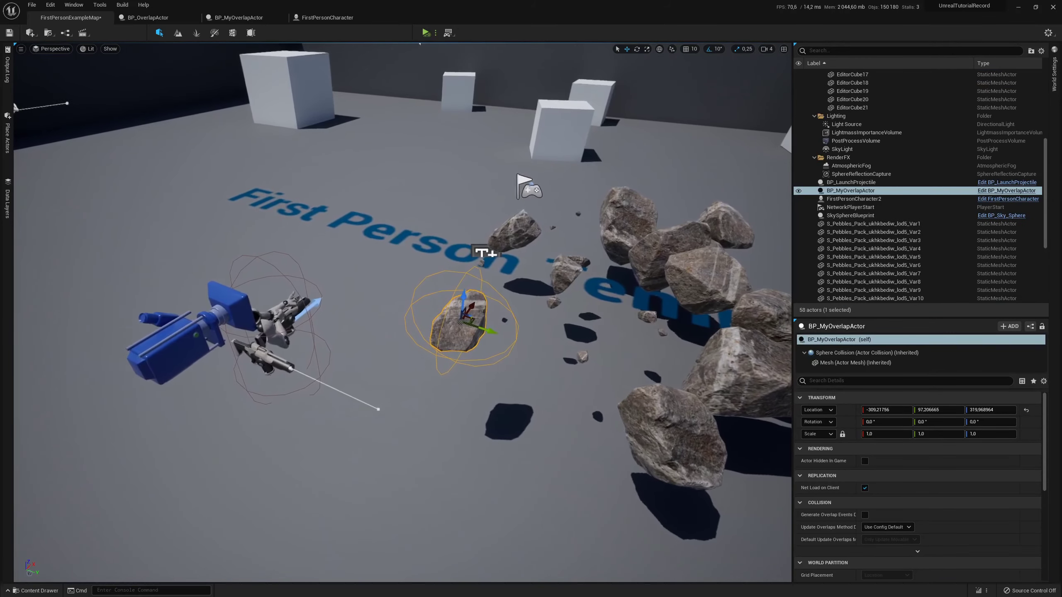
{"action": "scroll", "coordinate": [412, 267], "scroll_direction": "up", "scroll_amount": 3}
{"action": "scroll", "coordinate": [412, 266], "scroll_direction": "up", "scroll_amount": 2}
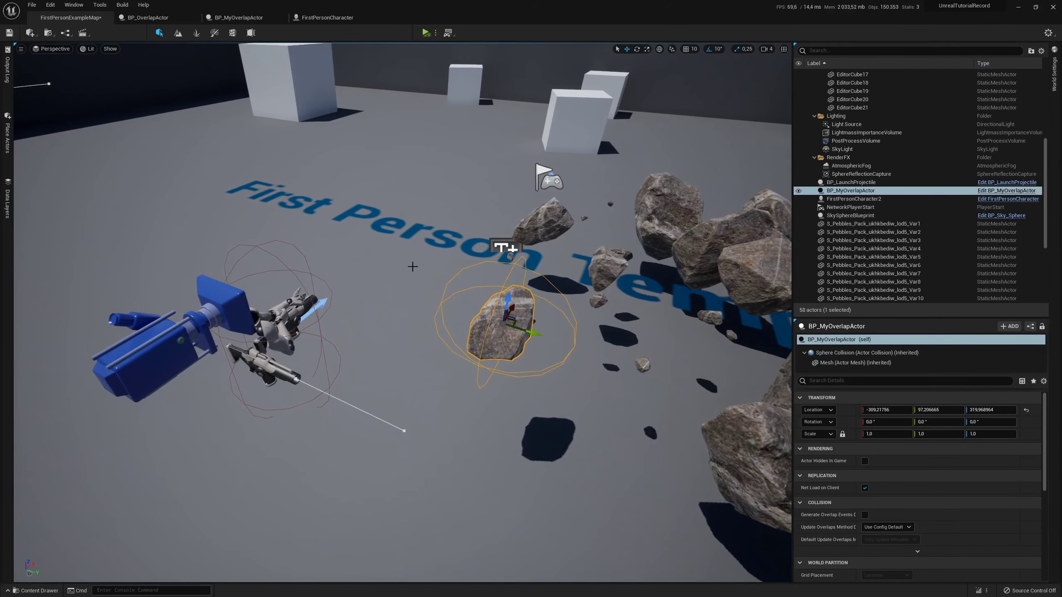
Simulate and slide the rock across the gun to print FirstPersonCharacter_C_0, then stop.
{"action": "left_click", "coordinate": [426, 32]}
{"action": "mouse_move", "coordinate": [525, 324]}
{"action": "left_mouse_down"}
{"action": "mouse_move", "coordinate": [369, 303]}
{"action": "mouse_move", "coordinate": [404, 301]}
{"action": "left_mouse_up"}
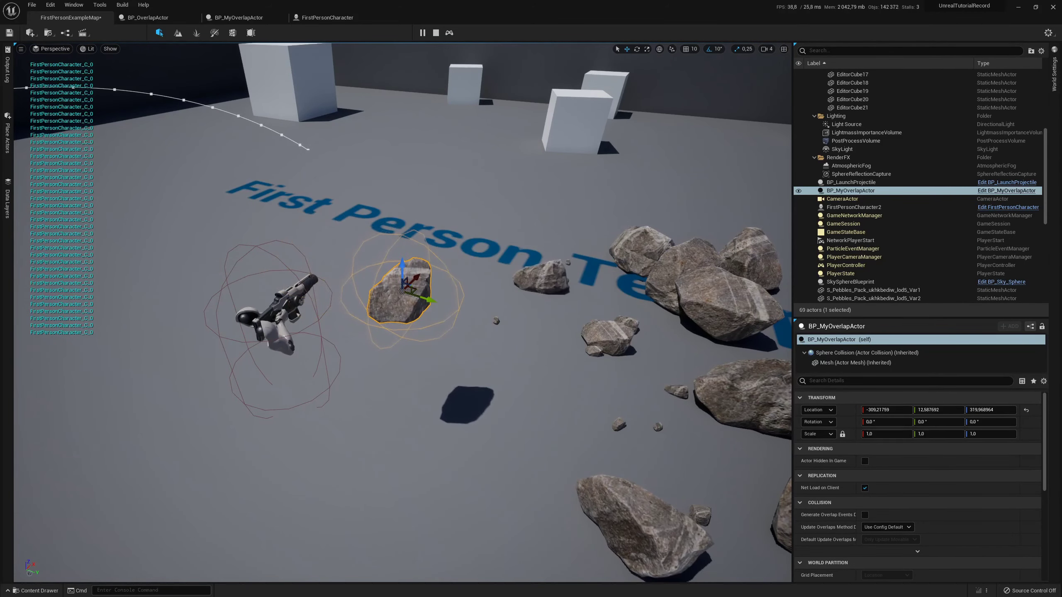
{"action": "scroll", "coordinate": [403, 301], "scroll_direction": "up", "scroll_amount": 3}
{"action": "mouse_move", "coordinate": [485, 326]}
{"action": "left_mouse_down"}
{"action": "mouse_move", "coordinate": [521, 327]}
{"action": "mouse_move", "coordinate": [421, 344]}
{"action": "left_mouse_up"}
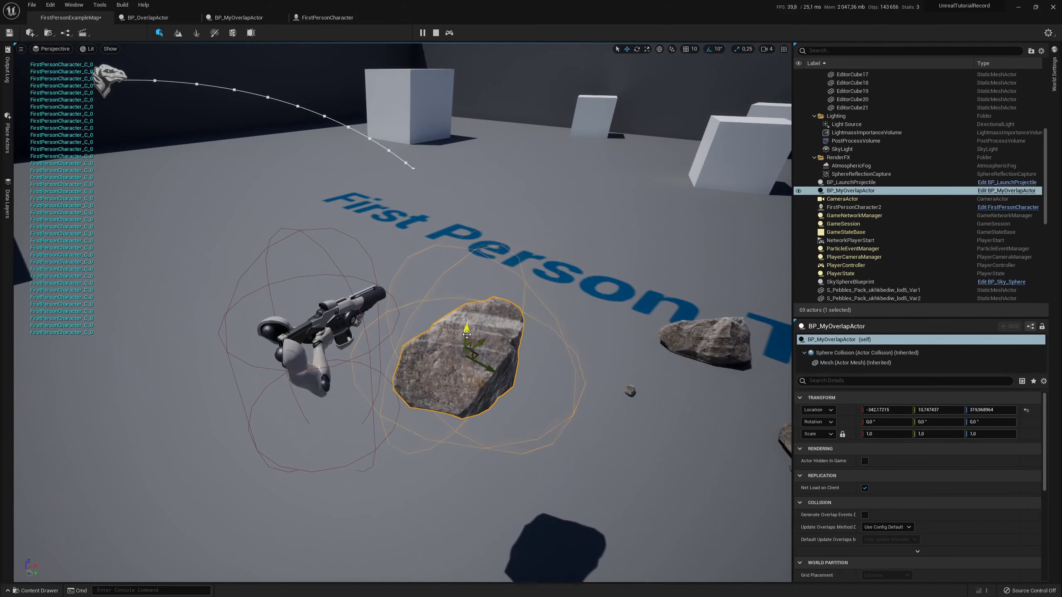
{"action": "scroll", "coordinate": [421, 345], "scroll_direction": "down", "scroll_amount": 3}
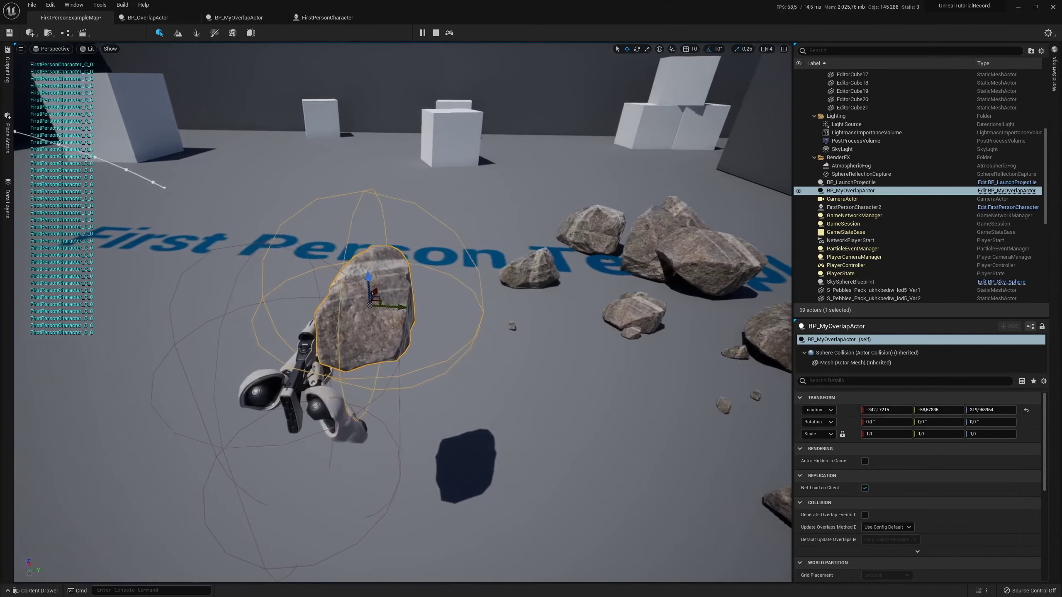
{"action": "left_click_drag", "start_coordinate": [392, 314], "coordinate": [563, 323]}
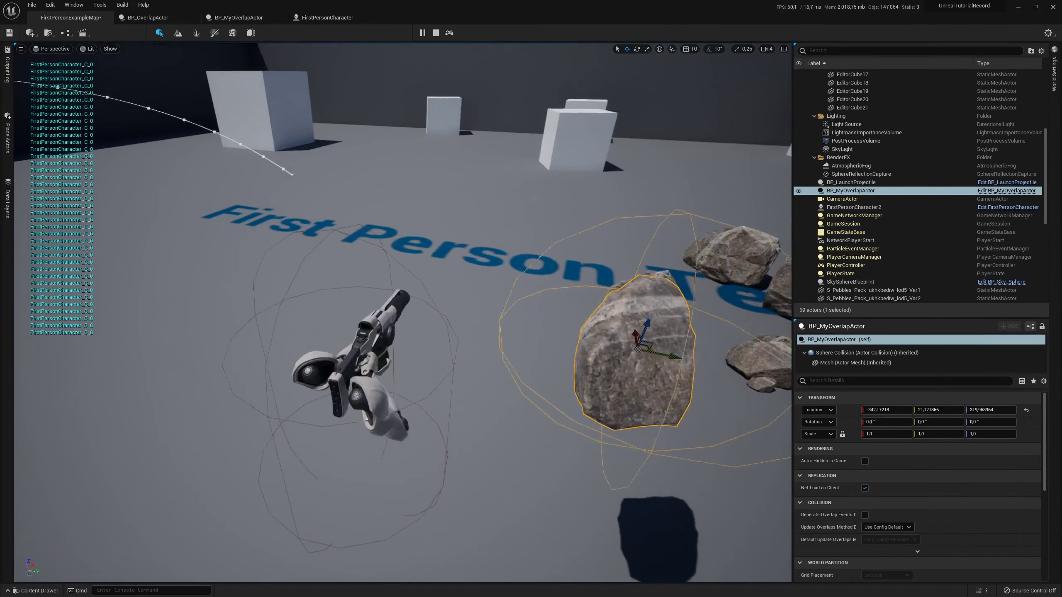
{"action": "left_click", "coordinate": [436, 33]}
Glance over the Tick code in Rider and come back to Unreal Editor.
{"action": "key", "text": "alt+Tab"}
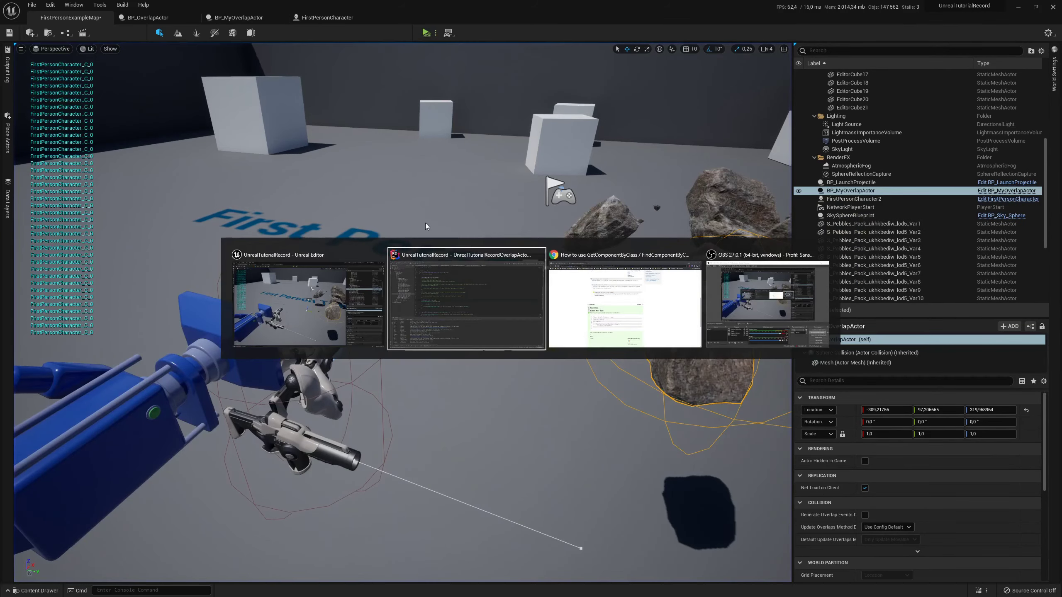
{"action": "scroll", "coordinate": [413, 290], "scroll_direction": "down", "scroll_amount": 1}
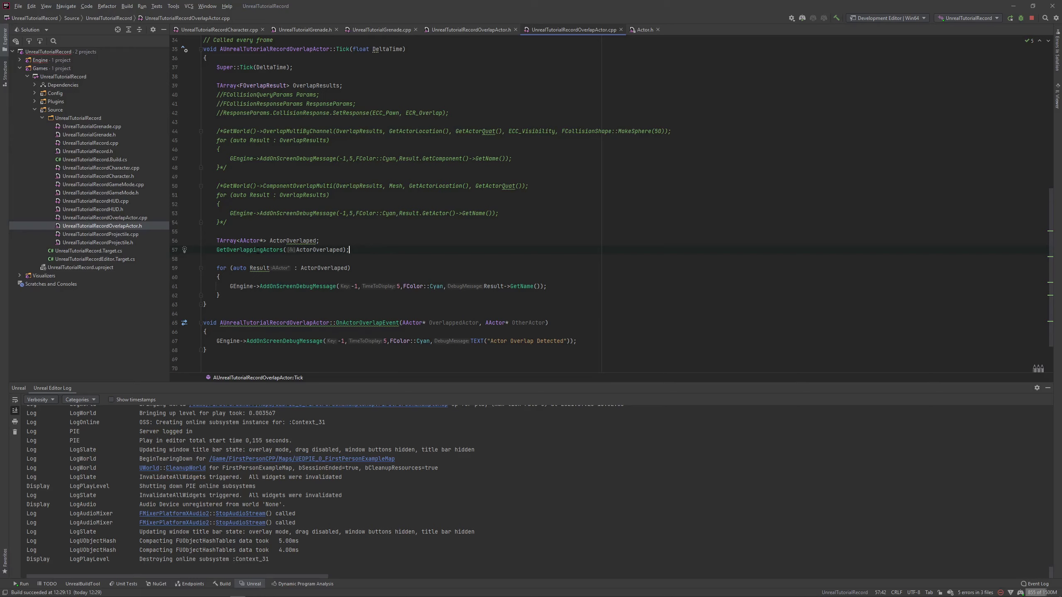
{"action": "key", "text": "alt+Tab"}
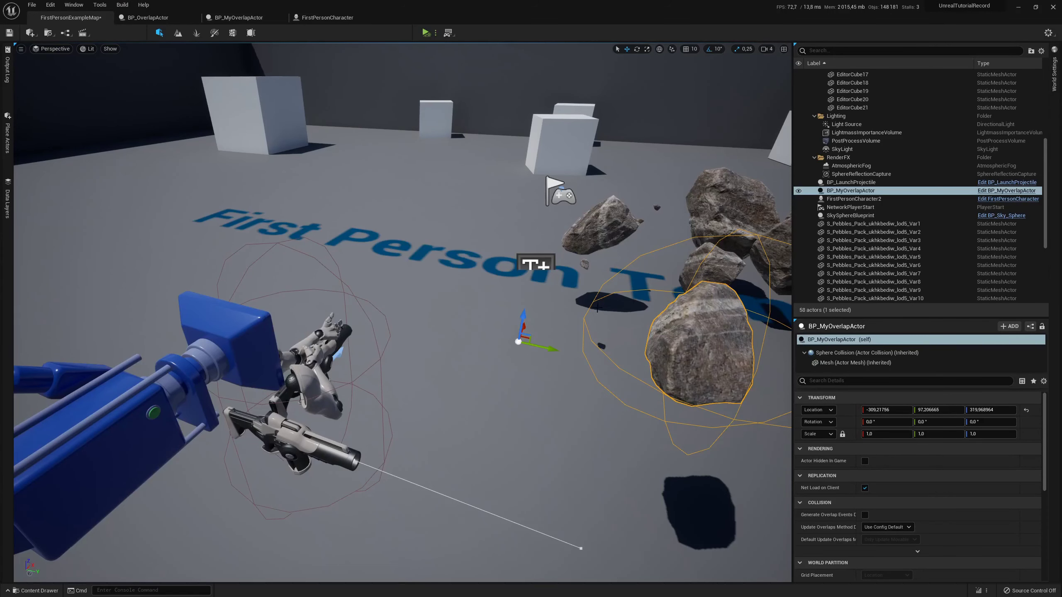
Reframe the rock and gun, simulate again, and slide the rock toward the gun.
{"action": "right_click_drag", "start_coordinate": [597, 308], "coordinate": [580, 273]}
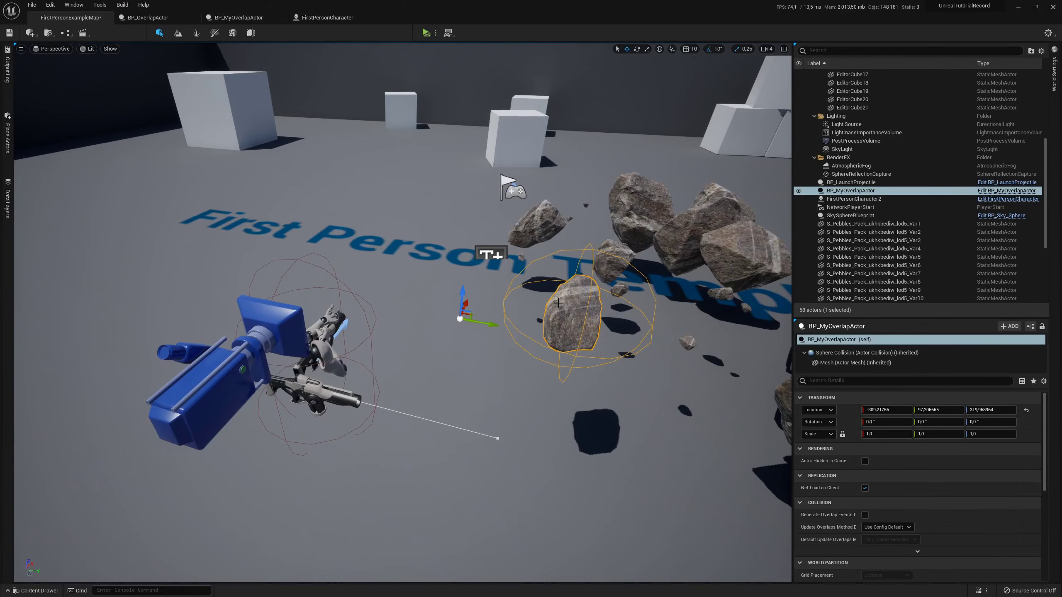
{"action": "right_click_drag", "start_coordinate": [533, 282], "coordinate": [526, 280]}
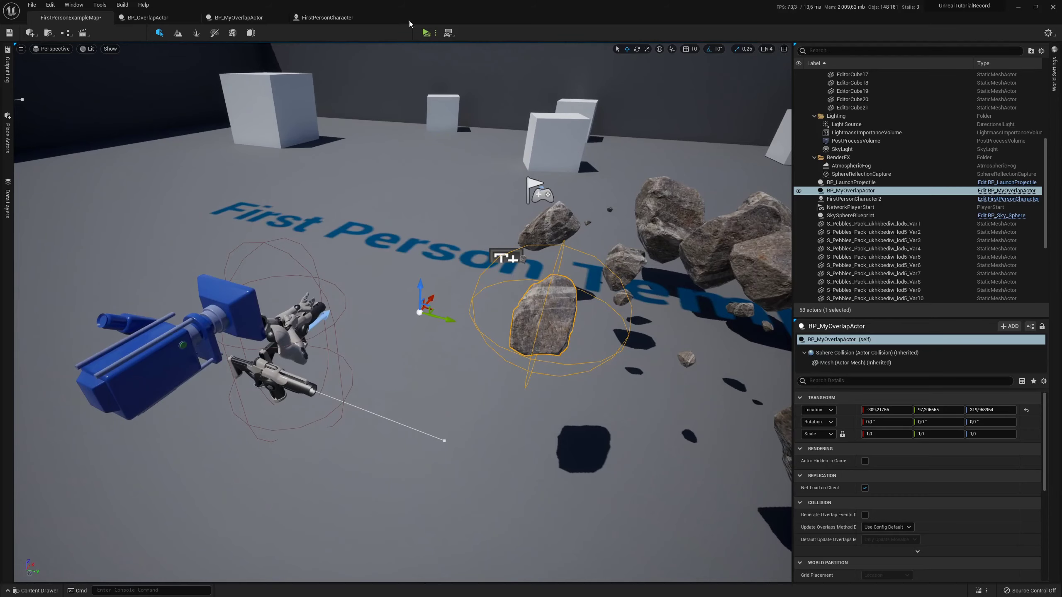
{"action": "left_click", "coordinate": [427, 33]}
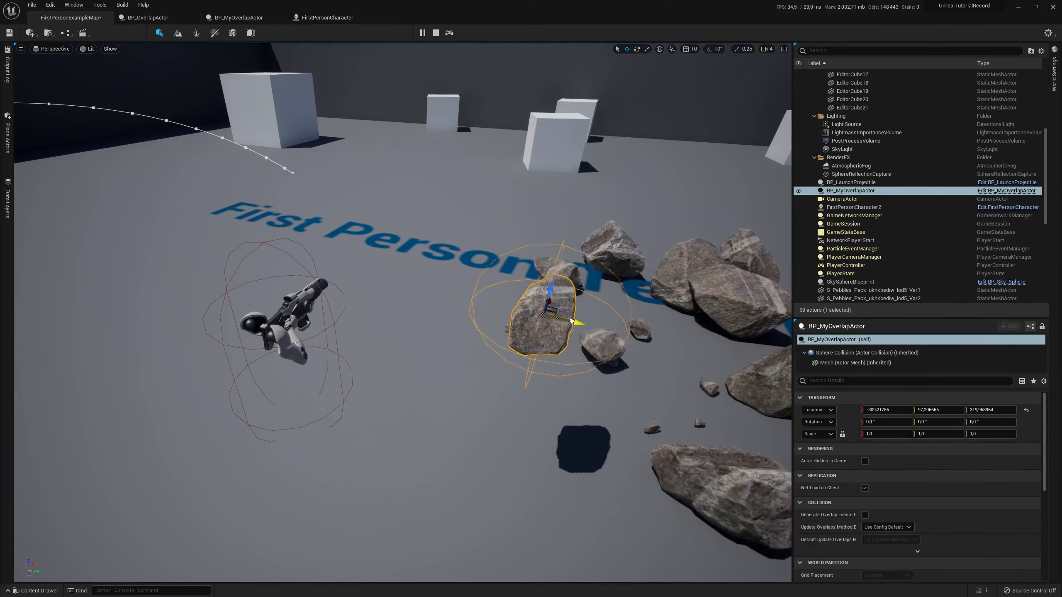
{"action": "mouse_move", "coordinate": [572, 321]}
{"action": "left_mouse_down"}
{"action": "mouse_move", "coordinate": [437, 312]}
{"action": "mouse_move", "coordinate": [397, 289]}
{"action": "left_mouse_up"}
{"action": "right_click_drag", "start_coordinate": [397, 288], "coordinate": [476, 310]}
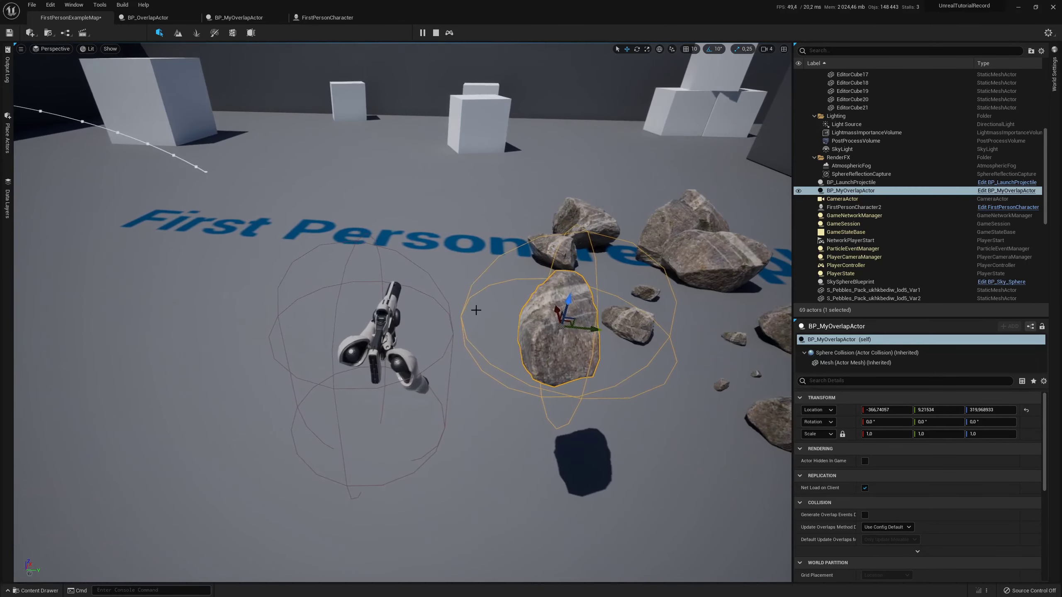
{"action": "left_click_drag", "start_coordinate": [560, 324], "coordinate": [544, 331]}
{"action": "mouse_move", "coordinate": [543, 331]}
{"action": "right_mouse_down"}
{"action": "mouse_move", "coordinate": [577, 318]}
{"action": "mouse_move", "coordinate": [501, 327]}
{"action": "right_mouse_up"}
Lower the rock and sweep it back and forth along Y past the gun, then stop.
{"action": "left_click_drag", "start_coordinate": [477, 372], "coordinate": [508, 344]}
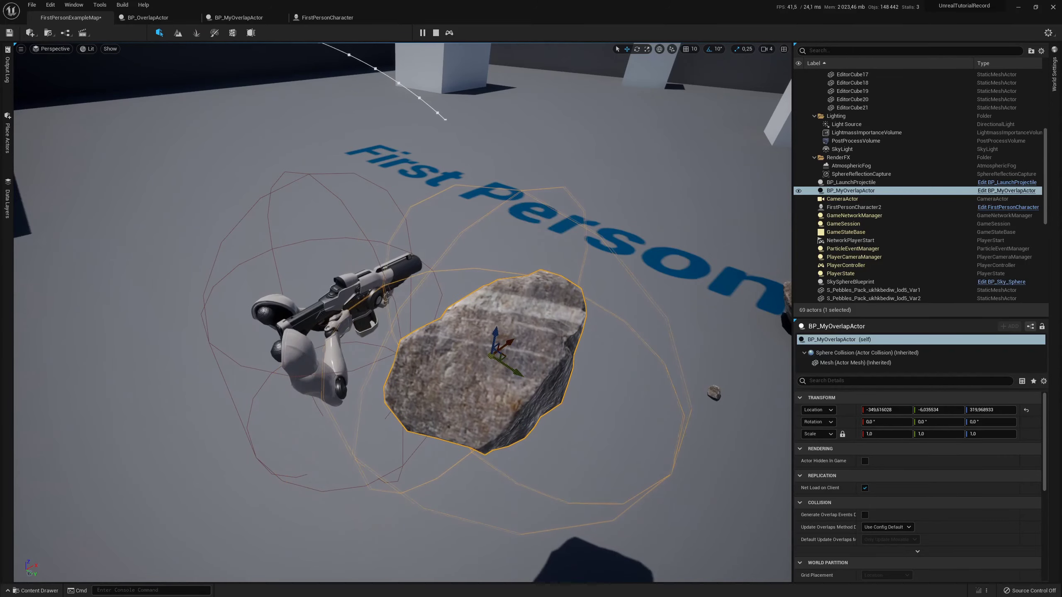
{"action": "right_click_drag", "start_coordinate": [498, 351], "coordinate": [544, 293]}
{"action": "mouse_move", "coordinate": [539, 277]}
{"action": "left_mouse_down"}
{"action": "mouse_move", "coordinate": [547, 290]}
{"action": "mouse_move", "coordinate": [466, 298]}
{"action": "mouse_move", "coordinate": [499, 298]}
{"action": "left_mouse_up"}
{"action": "right_click_drag", "start_coordinate": [474, 189], "coordinate": [485, 176]}
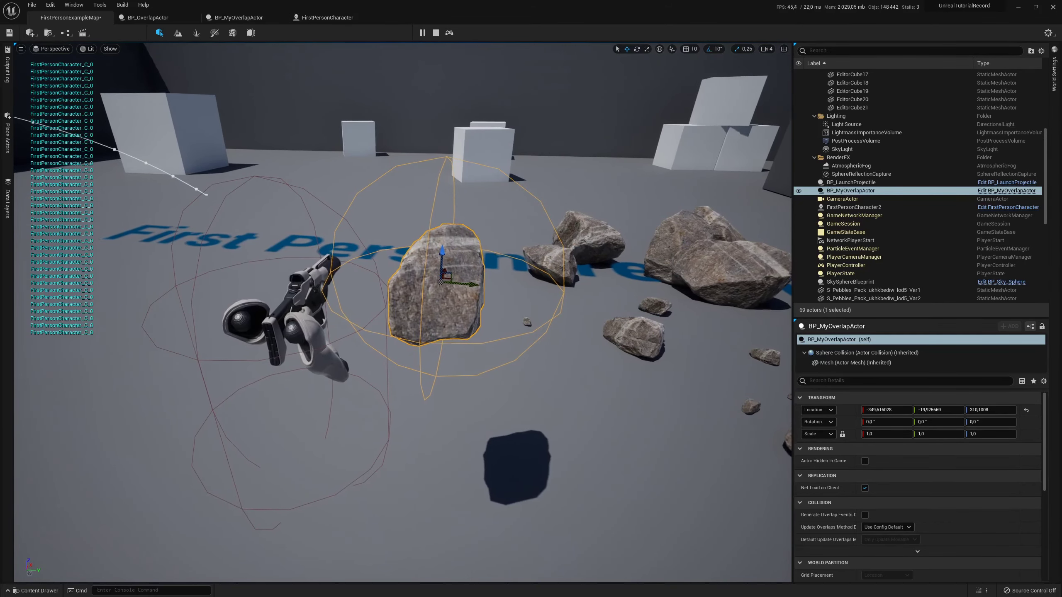
{"action": "right_click_drag", "start_coordinate": [427, 167], "coordinate": [435, 176]}
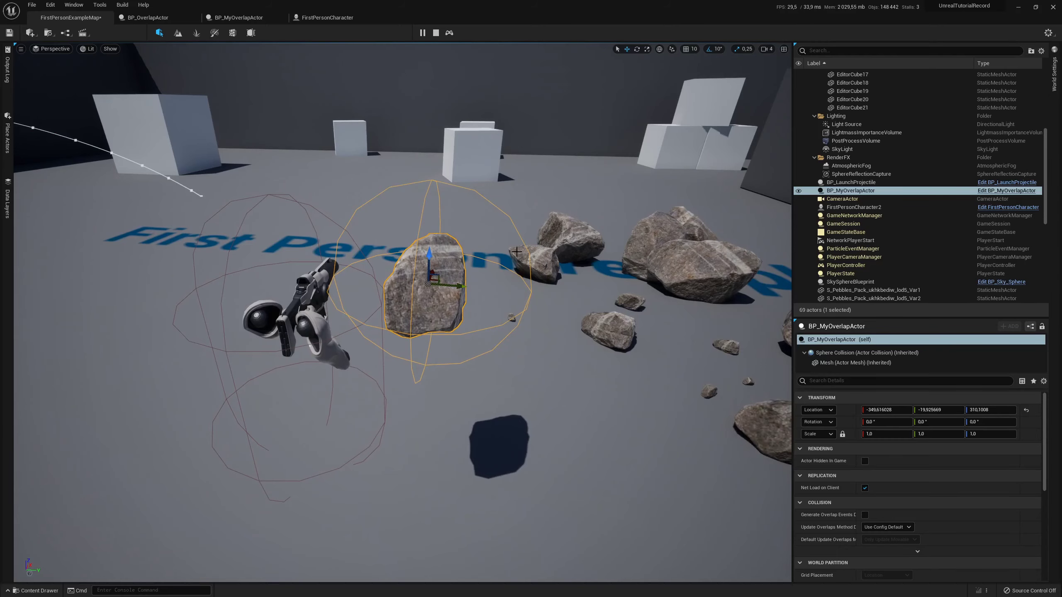
{"action": "left_click_drag", "start_coordinate": [452, 290], "coordinate": [361, 277]}
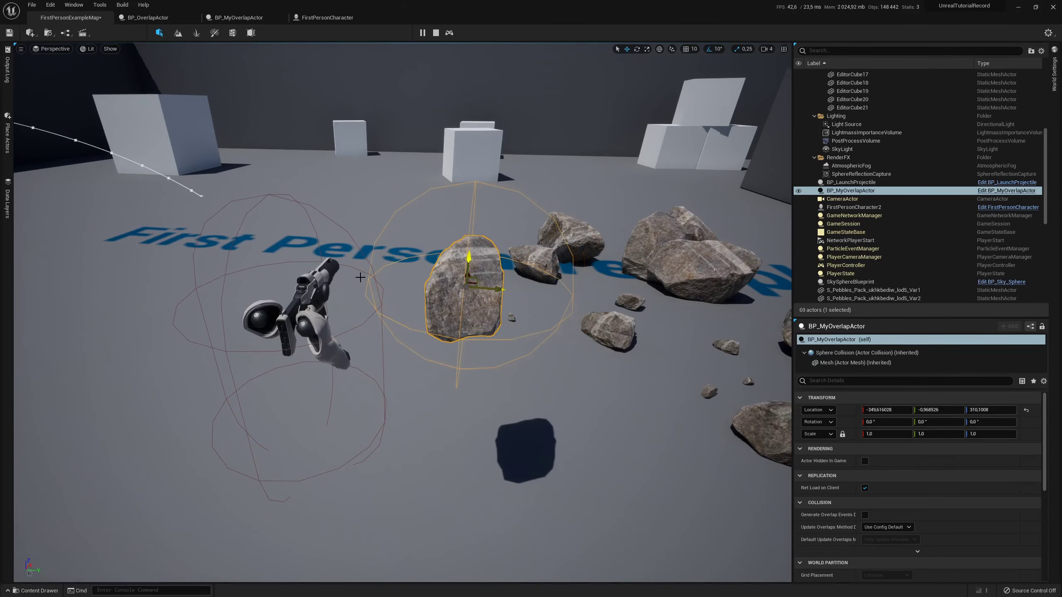
{"action": "right_click_drag", "start_coordinate": [374, 290], "coordinate": [470, 281]}
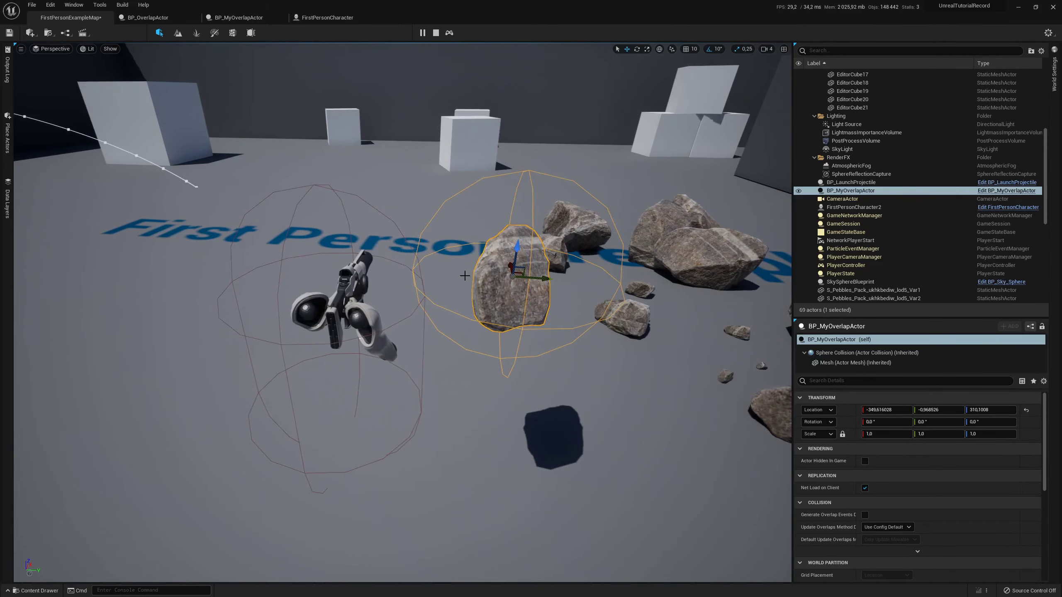
{"action": "left_click_drag", "start_coordinate": [470, 282], "coordinate": [343, 270]}
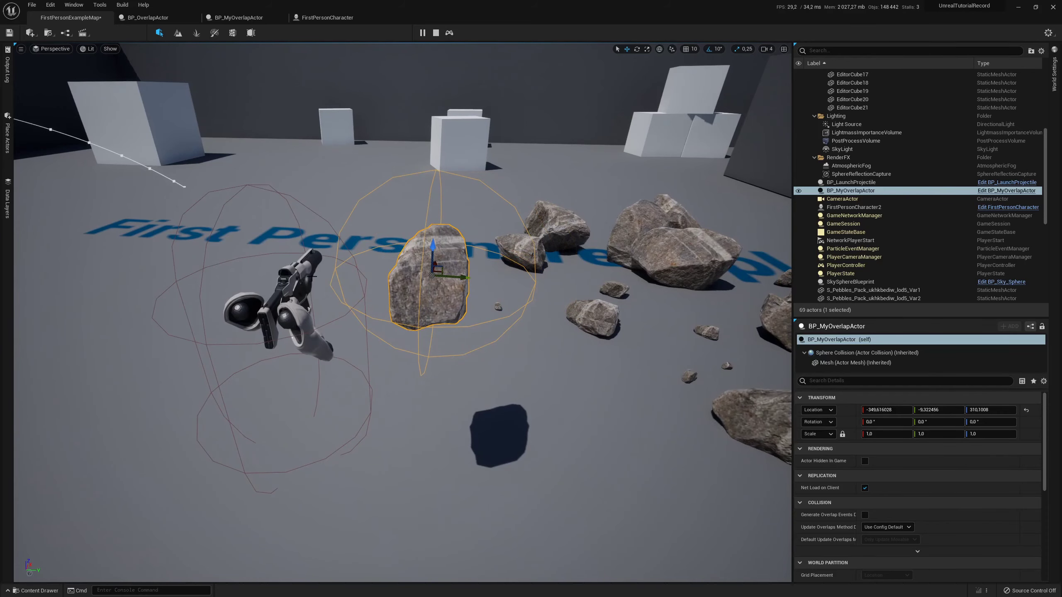
{"action": "left_click_drag", "start_coordinate": [455, 277], "coordinate": [522, 279]}
{"action": "right_click_drag", "start_coordinate": [523, 278], "coordinate": [419, 276]}
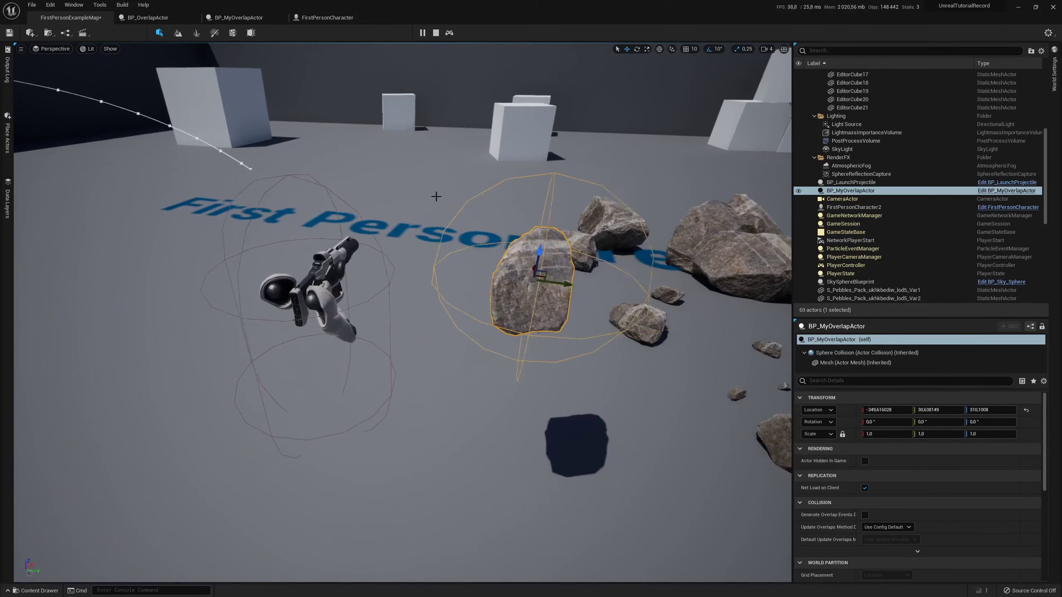
{"action": "left_click", "coordinate": [436, 33]}
Prefix the constructor's SphereCollision->SetCollisionEnabled(ECollisionEnabled::NoCollision) line with // in OverlapActor.cpp.
{"action": "key", "text": "alt+Tab"}
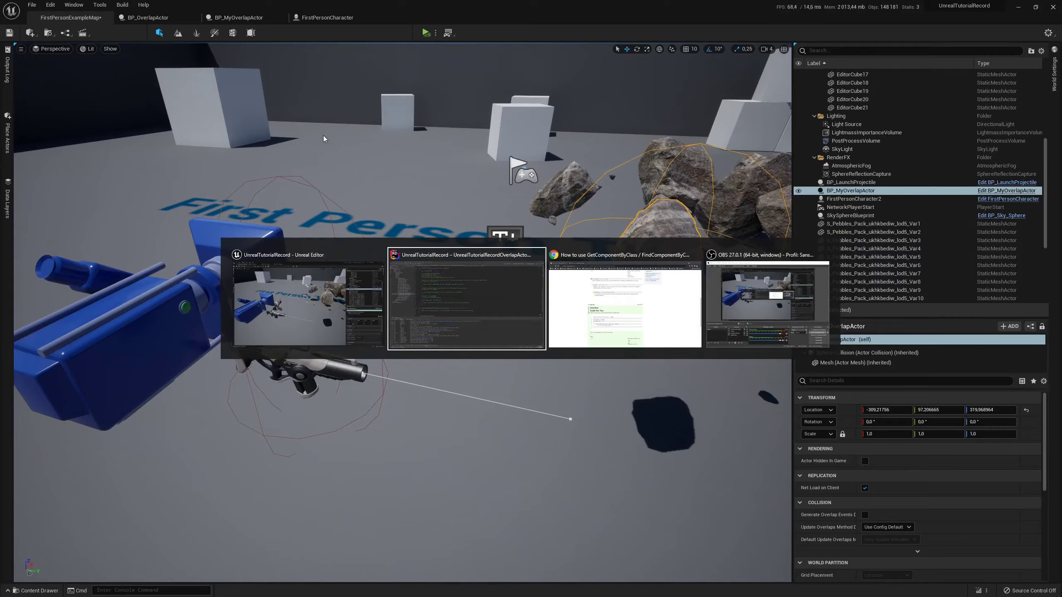
{"action": "scroll", "coordinate": [610, 205], "scroll_direction": "up", "scroll_amount": 10}
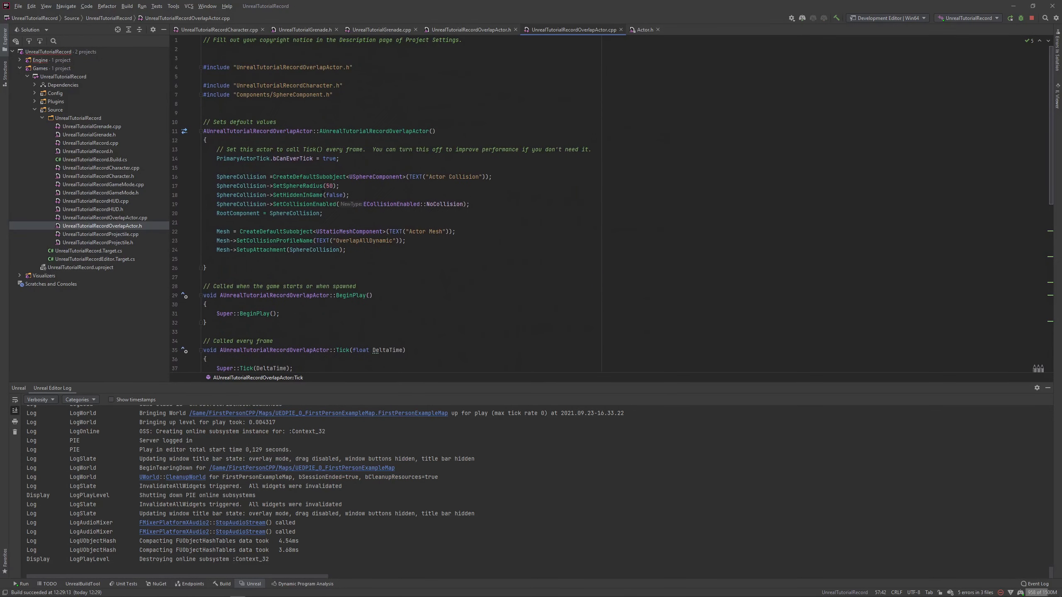
{"action": "scroll", "coordinate": [338, 179], "scroll_direction": "down", "scroll_amount": 1}
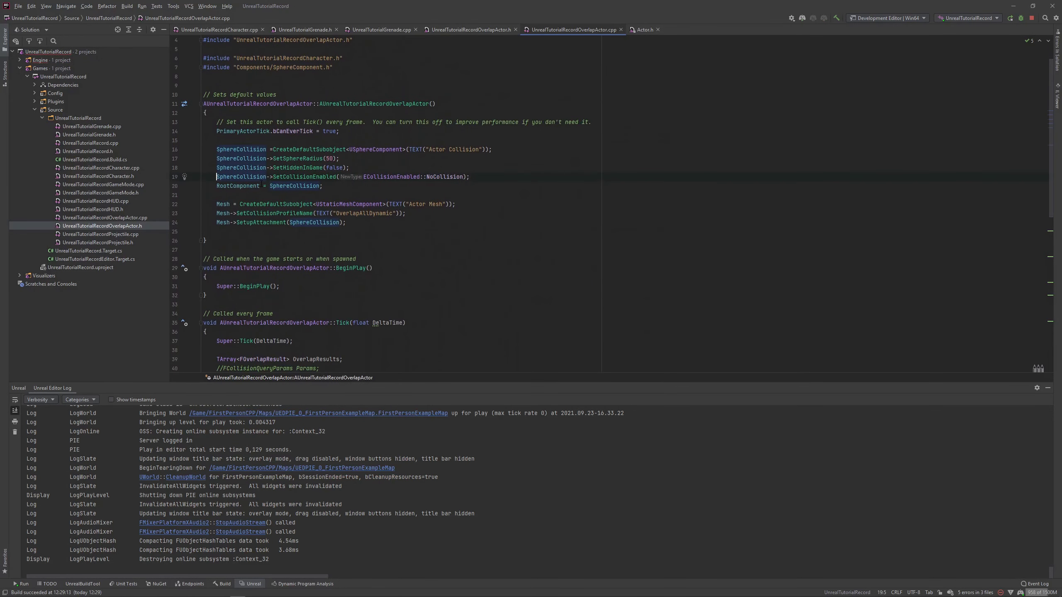
{"action": "mouse_move", "coordinate": [262, 185]}
{"action": "type", "text": "//"}
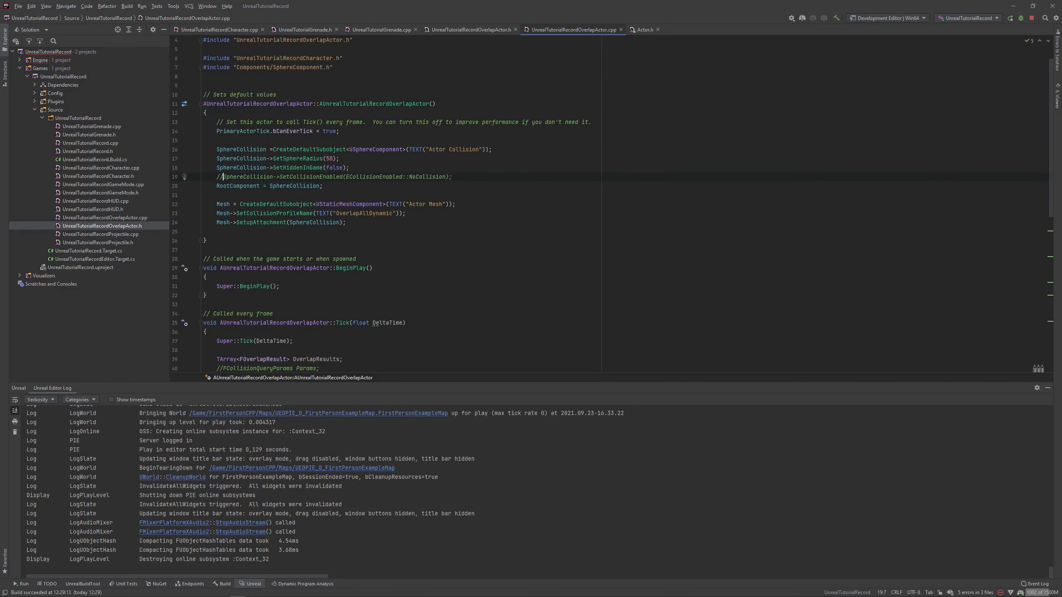
{"action": "scroll", "coordinate": [374, 196], "scroll_direction": "down", "scroll_amount": 4}
{"action": "scroll", "coordinate": [374, 195], "scroll_direction": "down", "scroll_amount": 4}
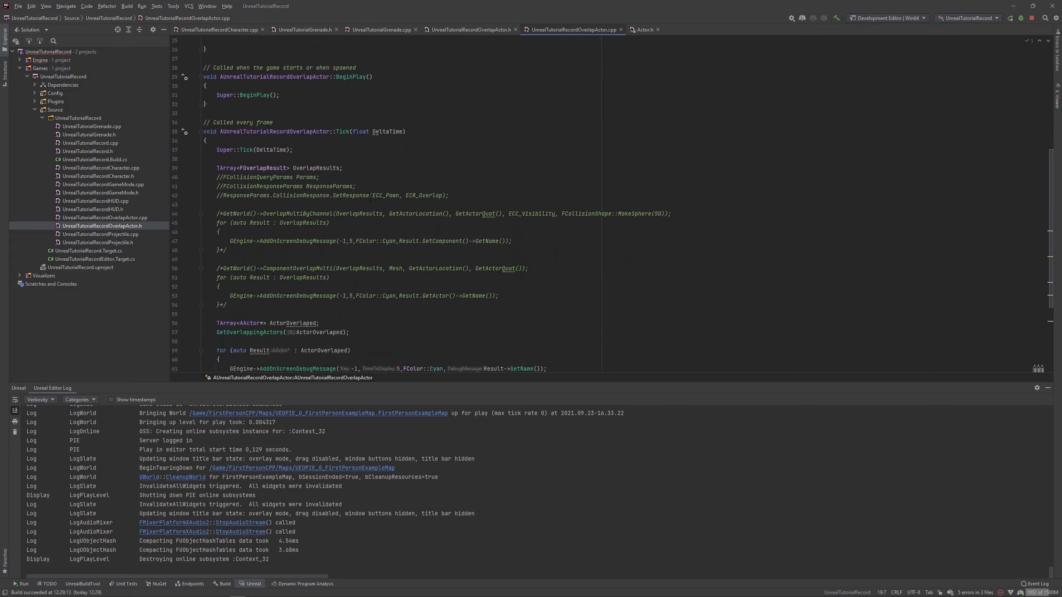
{"action": "scroll", "coordinate": [372, 197], "scroll_direction": "down", "scroll_amount": 2}
{"action": "scroll", "coordinate": [370, 198], "scroll_direction": "down", "scroll_amount": 1}
{"action": "scroll", "coordinate": [370, 199], "scroll_direction": "up", "scroll_amount": 2}
{"action": "key", "text": "alt+Tab"}
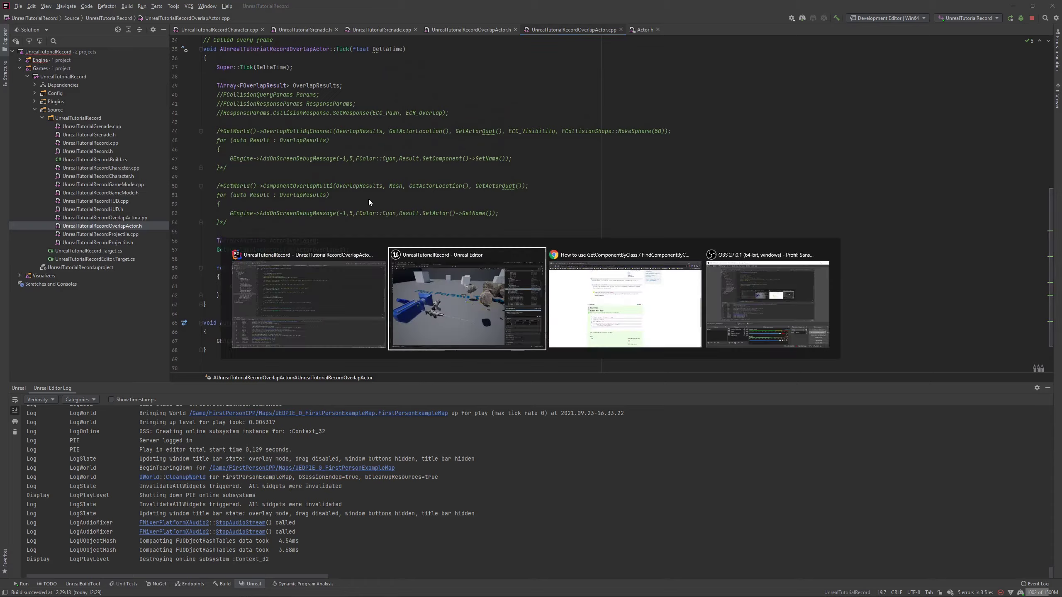
Recompile the C++ change, start simulating, and move the rock left and down.
{"action": "left_click", "coordinate": [974, 592]}
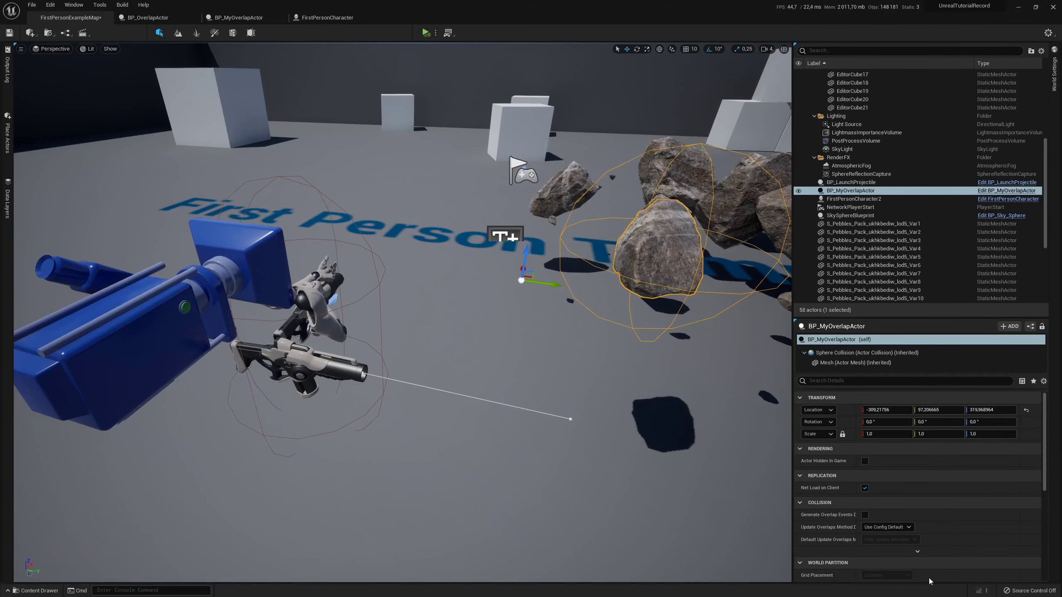
{"action": "right_click_drag", "start_coordinate": [457, 327], "coordinate": [457, 327]}
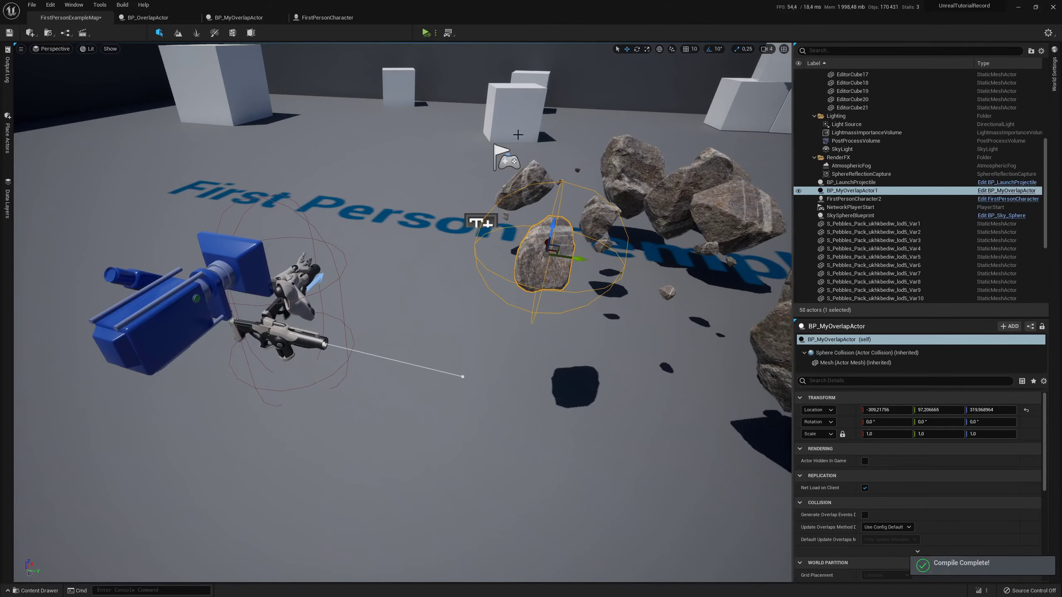
{"action": "left_click", "coordinate": [425, 33]}
{"action": "left_click", "coordinate": [535, 258]}
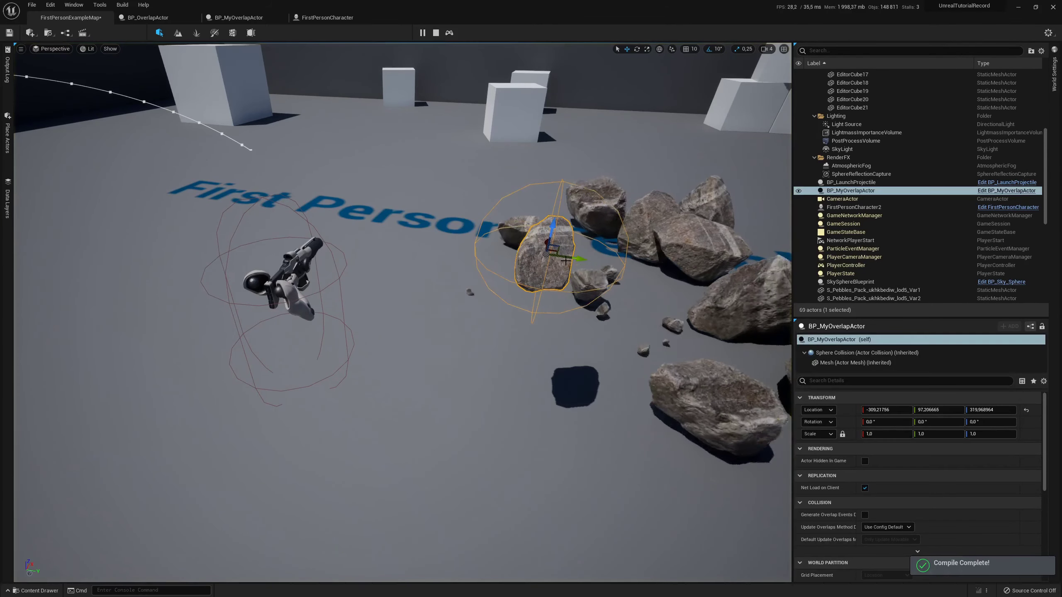
{"action": "left_click_drag", "start_coordinate": [539, 243], "coordinate": [403, 213]}
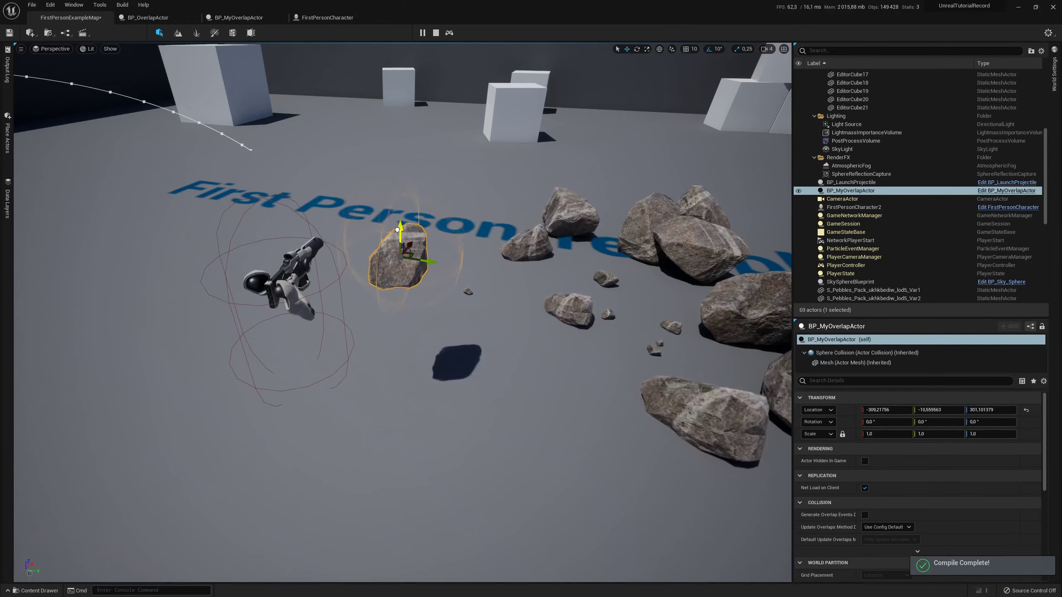
{"action": "right_click_drag", "start_coordinate": [403, 213], "coordinate": [403, 197]}
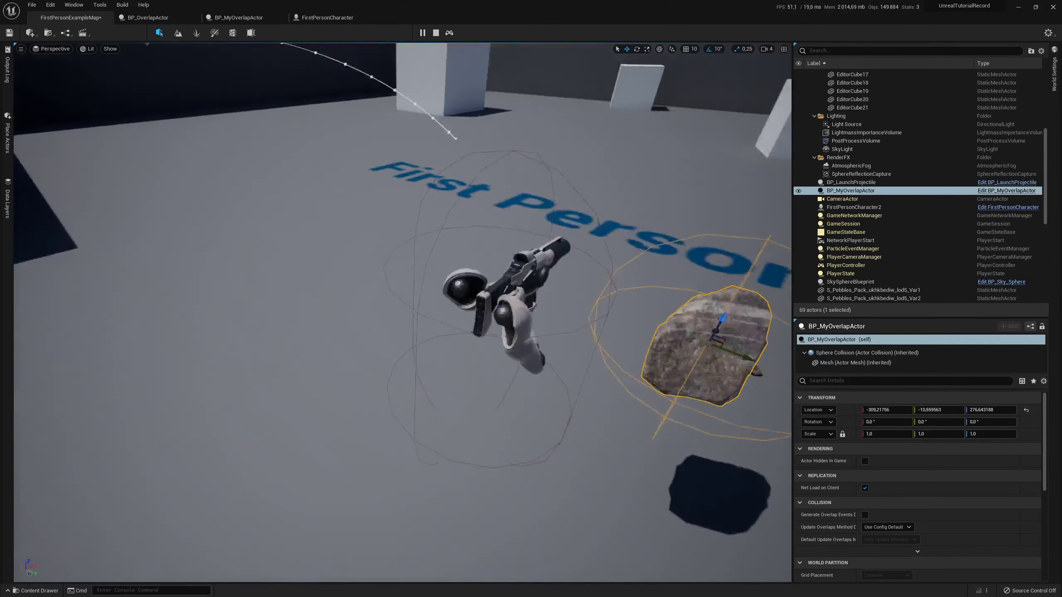
Steer the rock along X and Y onto the gun to print overlap names, then end simulation.
{"action": "right_click_drag", "start_coordinate": [480, 306], "coordinate": [659, 382]}
{"action": "left_click_drag", "start_coordinate": [659, 382], "coordinate": [615, 381]}
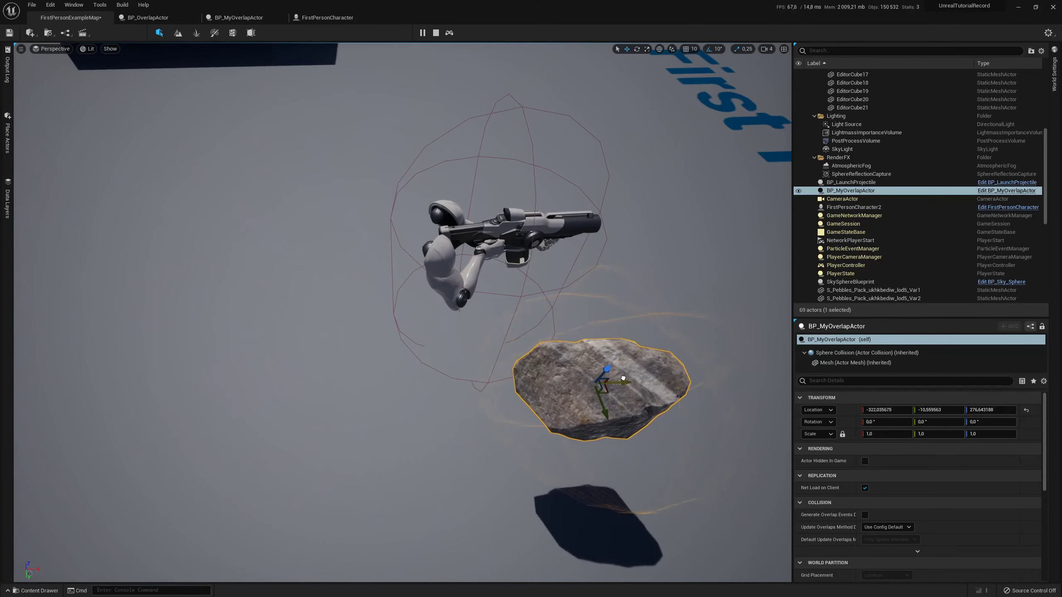
{"action": "mouse_move", "coordinate": [614, 381]}
{"action": "right_mouse_down"}
{"action": "mouse_move", "coordinate": [615, 364]}
{"action": "mouse_move", "coordinate": [493, 318]}
{"action": "right_mouse_up"}
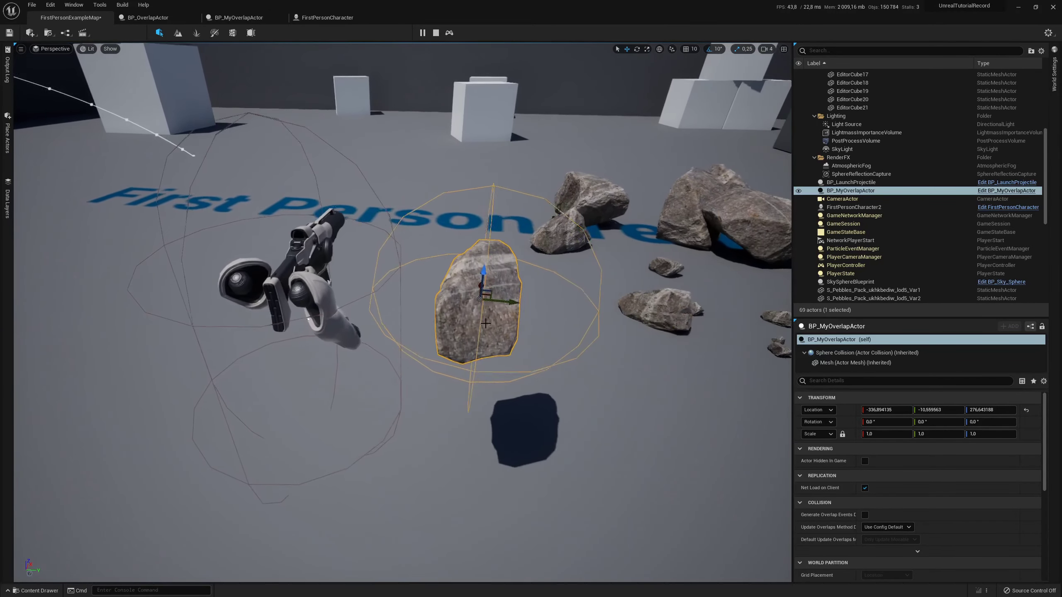
{"action": "left_click_drag", "start_coordinate": [502, 298], "coordinate": [513, 298]}
{"action": "mouse_move", "coordinate": [512, 298]}
{"action": "right_mouse_down"}
{"action": "mouse_move", "coordinate": [513, 272]}
{"action": "mouse_move", "coordinate": [531, 368]}
{"action": "right_mouse_up"}
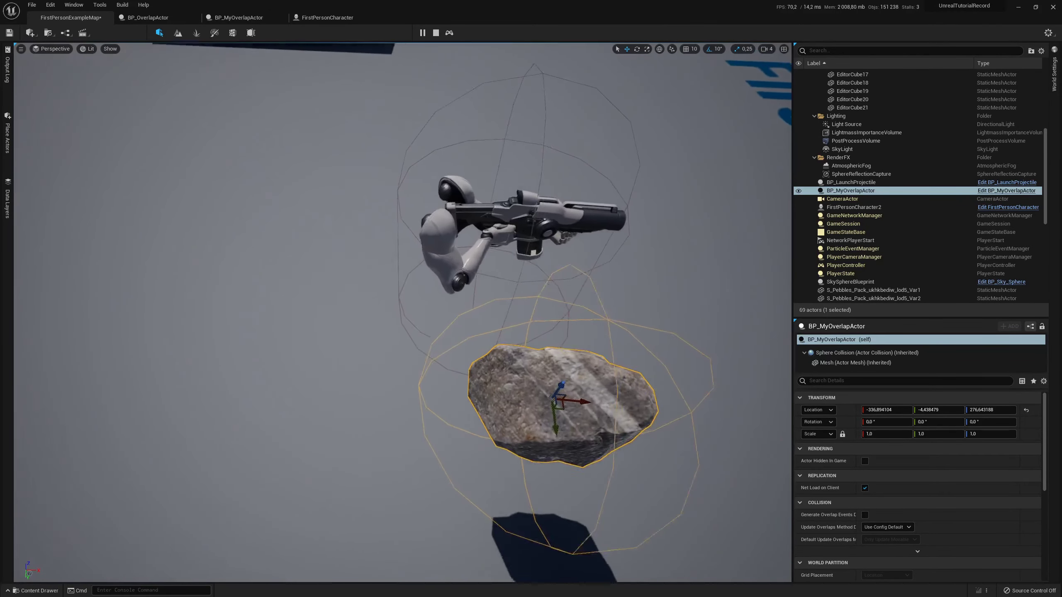
{"action": "left_click_drag", "start_coordinate": [536, 372], "coordinate": [530, 369]}
{"action": "right_click_drag", "start_coordinate": [530, 369], "coordinate": [718, 396]}
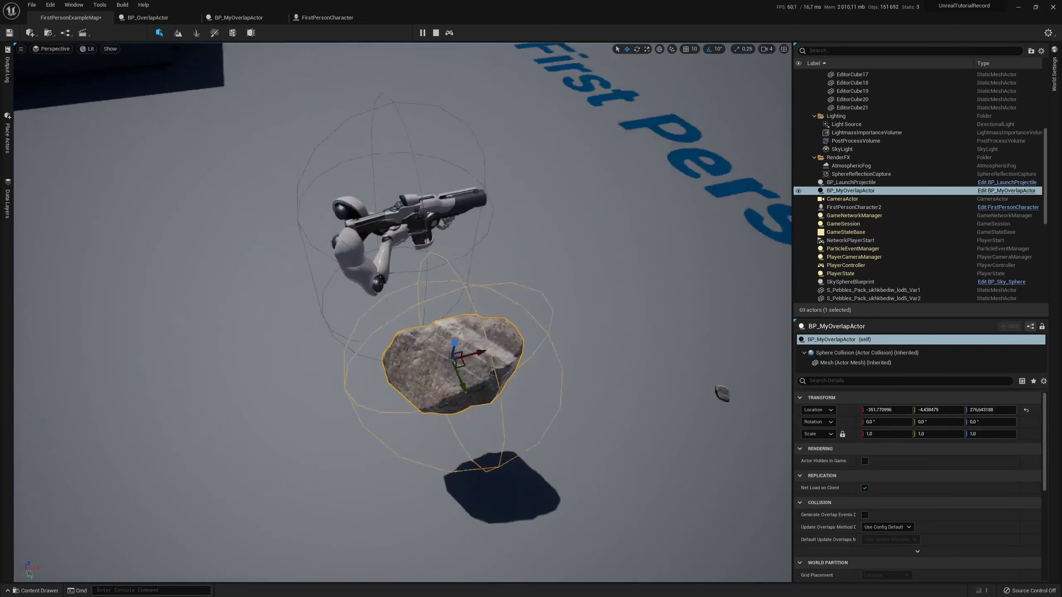
{"action": "mouse_move", "coordinate": [610, 370]}
{"action": "left_mouse_down"}
{"action": "mouse_move", "coordinate": [621, 368]}
{"action": "mouse_move", "coordinate": [479, 370]}
{"action": "left_mouse_up"}
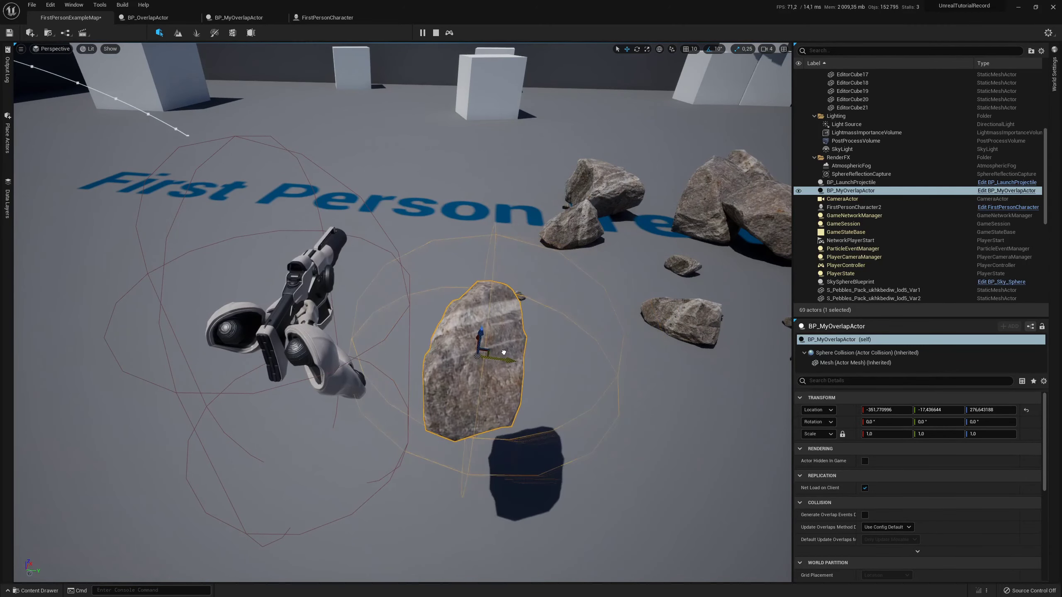
{"action": "right_click_drag", "start_coordinate": [479, 370], "coordinate": [470, 394]}
{"action": "mouse_move", "coordinate": [469, 395]}
{"action": "left_mouse_down"}
{"action": "mouse_move", "coordinate": [388, 353]}
{"action": "mouse_move", "coordinate": [538, 396]}
{"action": "left_mouse_up"}
{"action": "key", "text": "Escape"}
Scroll through OverlapActor.cpp's Tick and constructor, checking the GetOverlappingActors documentation tooltip.
{"action": "key", "text": "alt+Tab"}
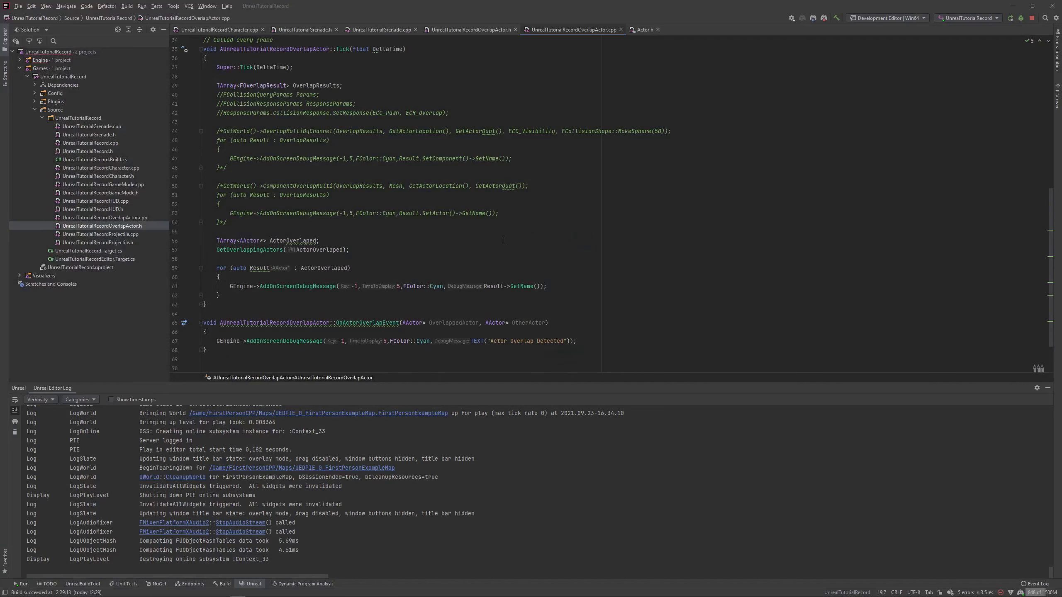
{"action": "scroll", "coordinate": [369, 321], "scroll_direction": "down", "scroll_amount": 1}
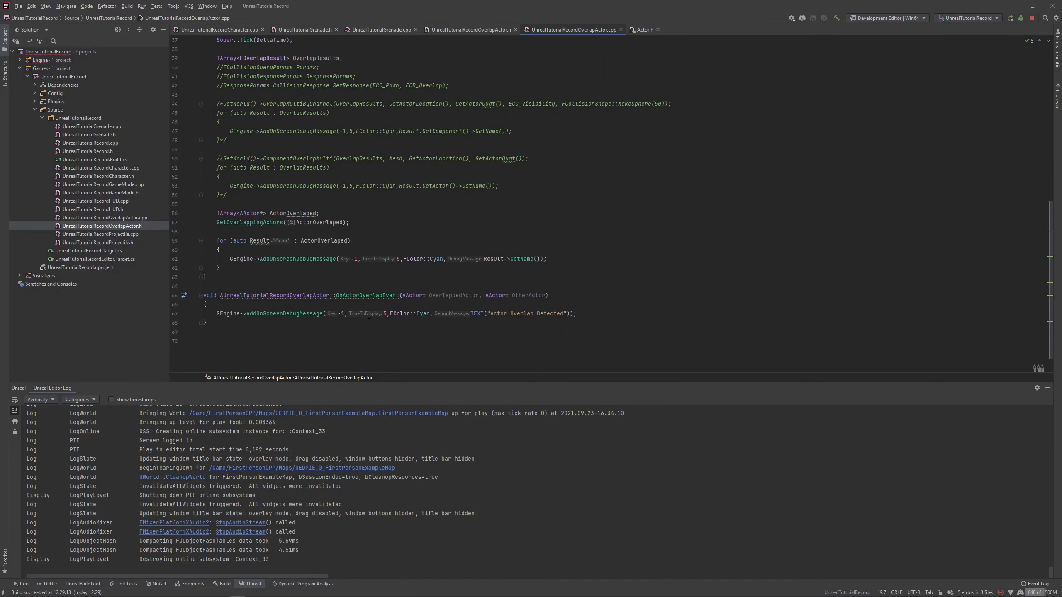
{"action": "scroll", "coordinate": [279, 267], "scroll_direction": "up", "scroll_amount": 1}
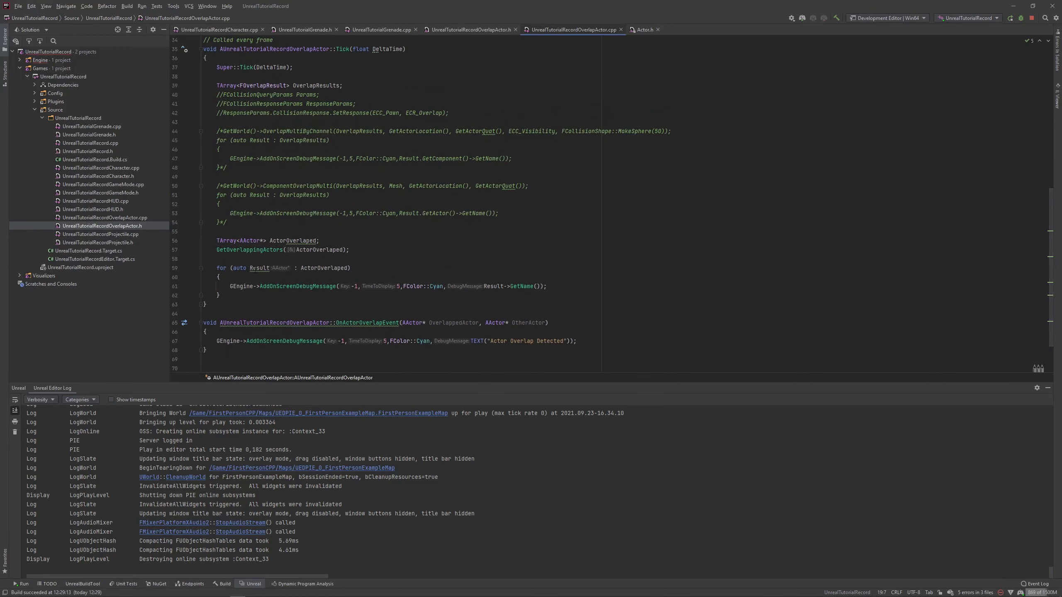
{"action": "scroll", "coordinate": [255, 271], "scroll_direction": "up", "scroll_amount": 1}
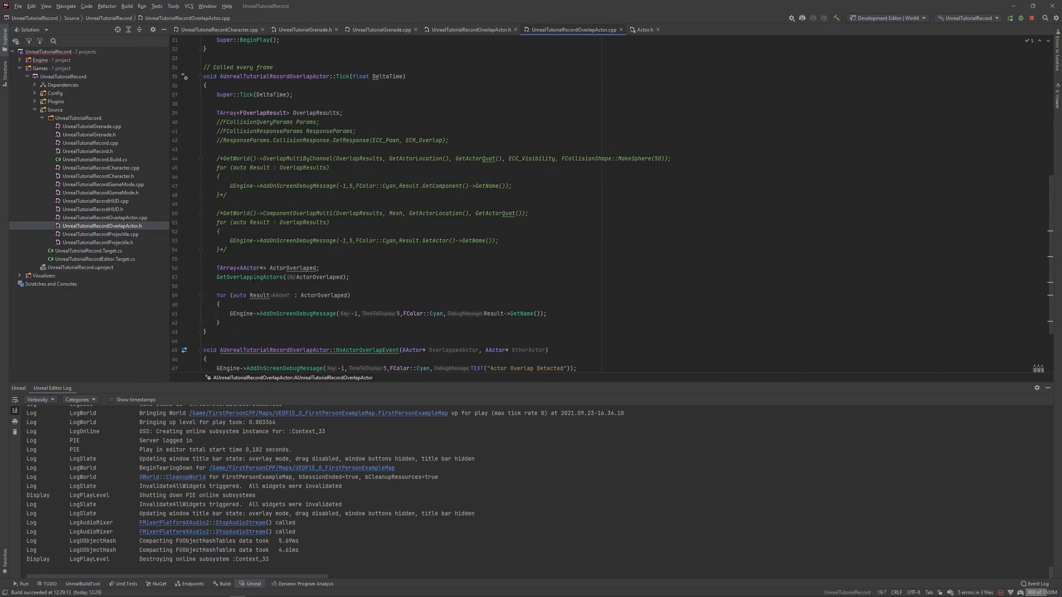
{"action": "mouse_move", "coordinate": [254, 279]}
{"action": "scroll", "coordinate": [254, 281], "scroll_direction": "up", "scroll_amount": 3}
{"action": "scroll", "coordinate": [254, 279], "scroll_direction": "up", "scroll_amount": 3}
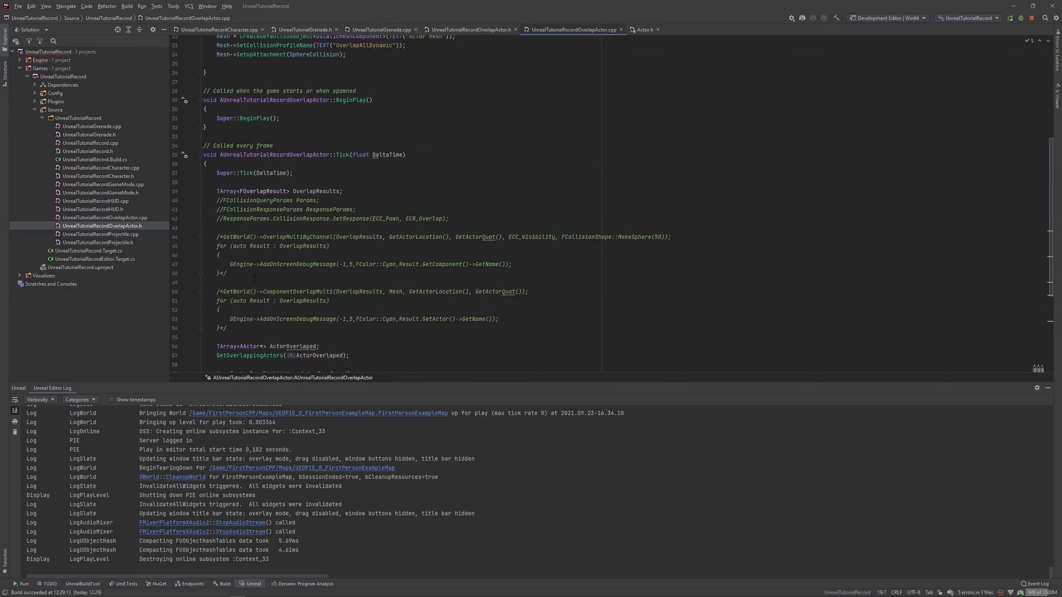
{"action": "scroll", "coordinate": [255, 279], "scroll_direction": "up", "scroll_amount": 4}
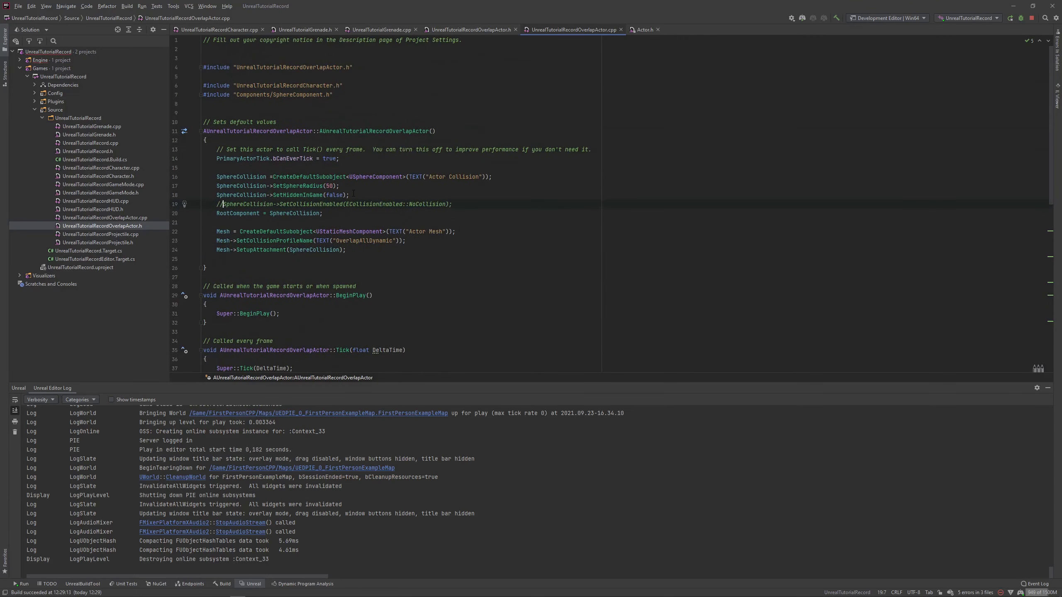
{"action": "key", "text": "alt+Tab"}
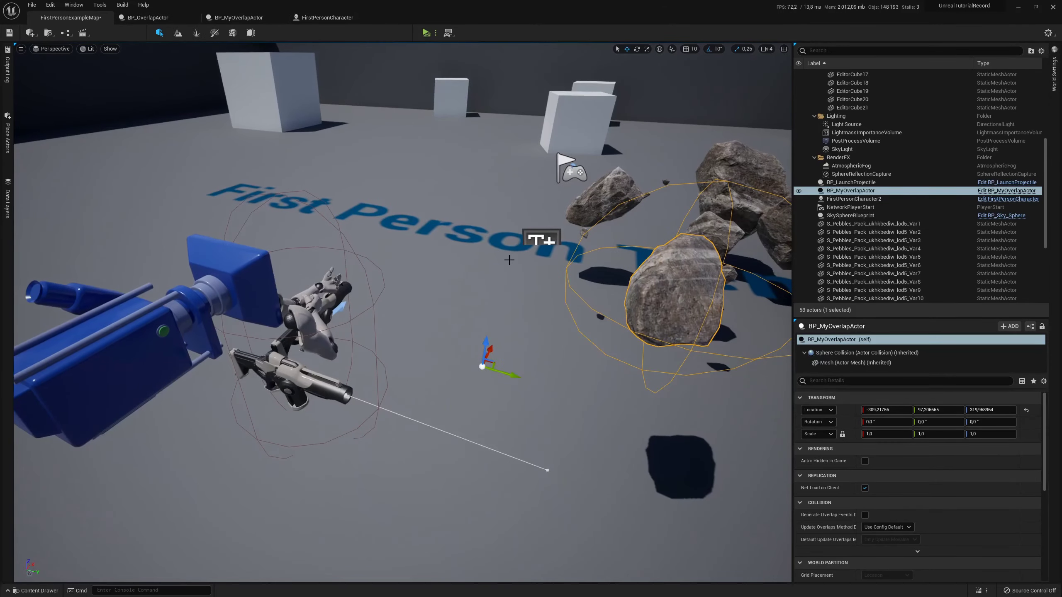
Set BP_MyOverlapActor's Sphere Collision preset to OverlapAllDynamic, compile, and return to the map.
{"action": "left_click", "coordinate": [238, 17]}
{"action": "left_click", "coordinate": [73, 77]}
{"action": "scroll", "coordinate": [900, 321], "scroll_direction": "down", "scroll_amount": 4}
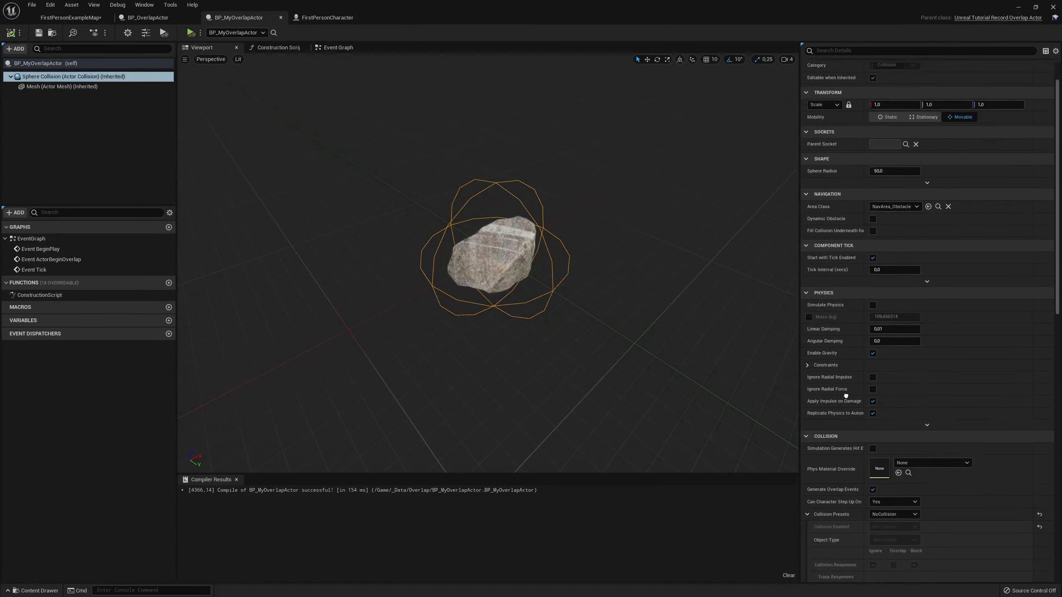
{"action": "left_click", "coordinate": [891, 385]}
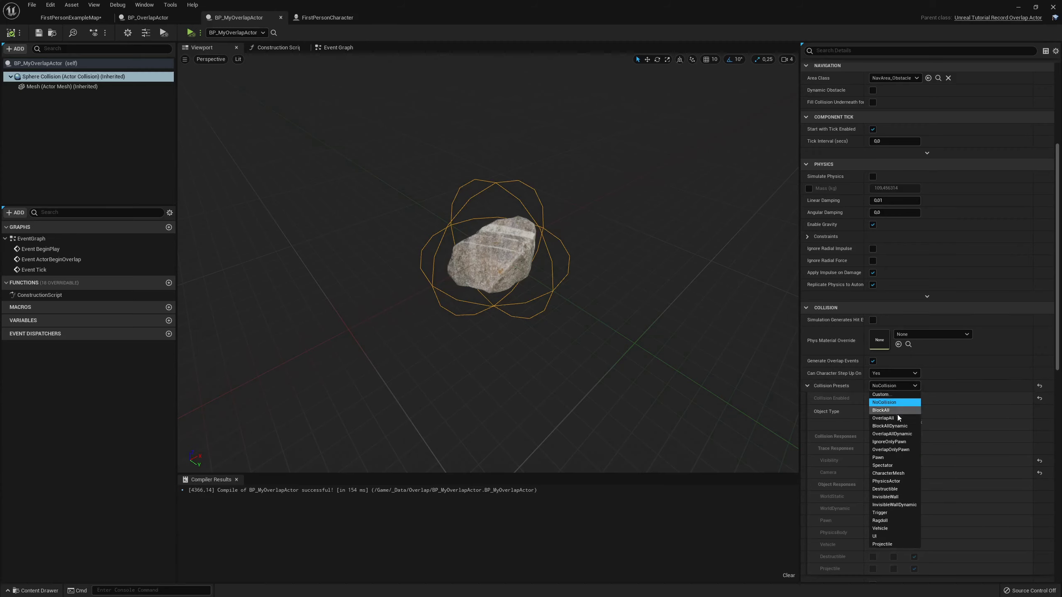
{"action": "left_click", "coordinate": [889, 434]}
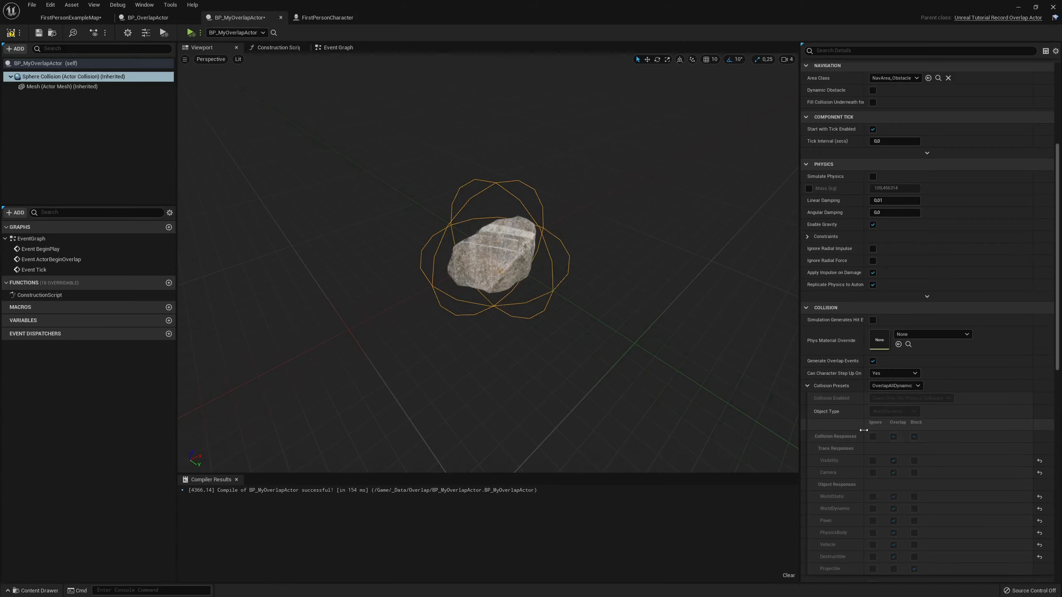
{"action": "left_click", "coordinate": [11, 33]}
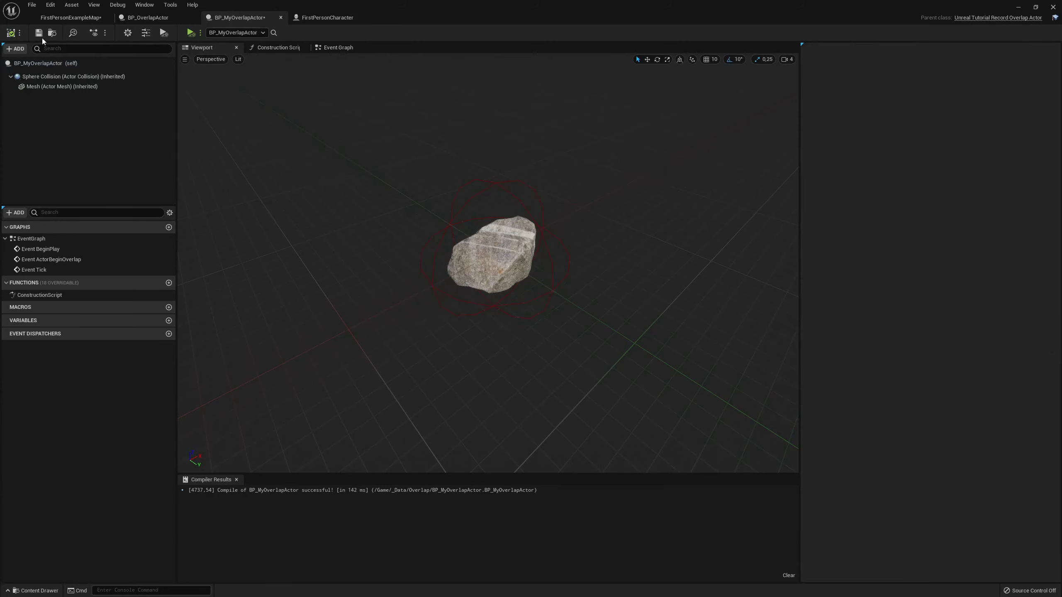
{"action": "left_click", "coordinate": [75, 20]}
Save the map, simulate, and slide the rock away from and back onto the character.
{"action": "key", "text": "ctrl+s"}
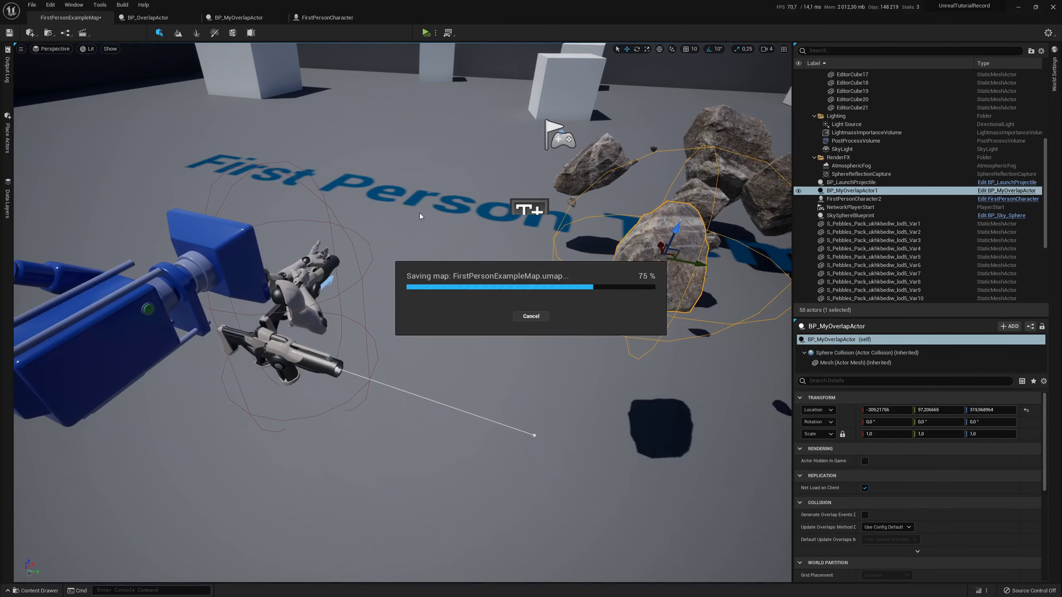
{"action": "left_click", "coordinate": [426, 33]}
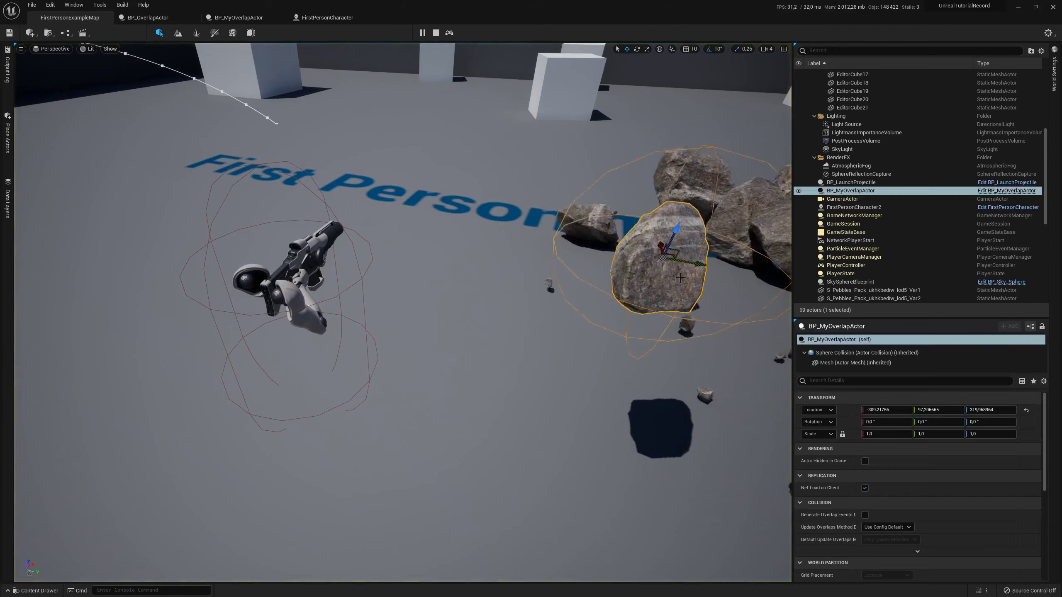
{"action": "mouse_move", "coordinate": [448, 249]}
{"action": "left_mouse_down"}
{"action": "mouse_move", "coordinate": [508, 239]}
{"action": "mouse_move", "coordinate": [456, 241]}
{"action": "left_mouse_up"}
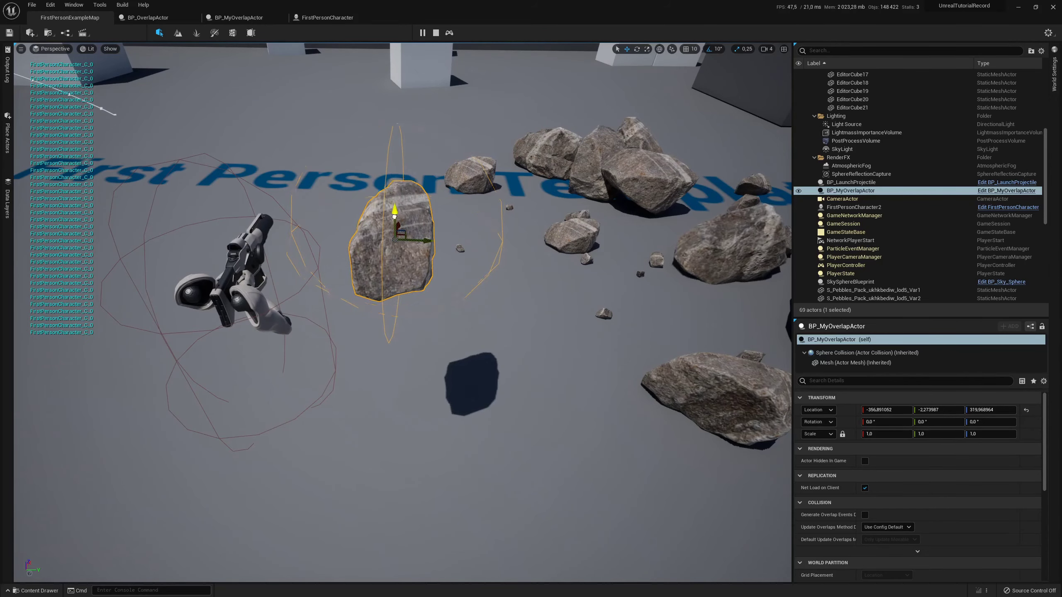
{"action": "right_click_drag", "start_coordinate": [457, 241], "coordinate": [456, 201]}
{"action": "left_click_drag", "start_coordinate": [468, 317], "coordinate": [544, 310]}
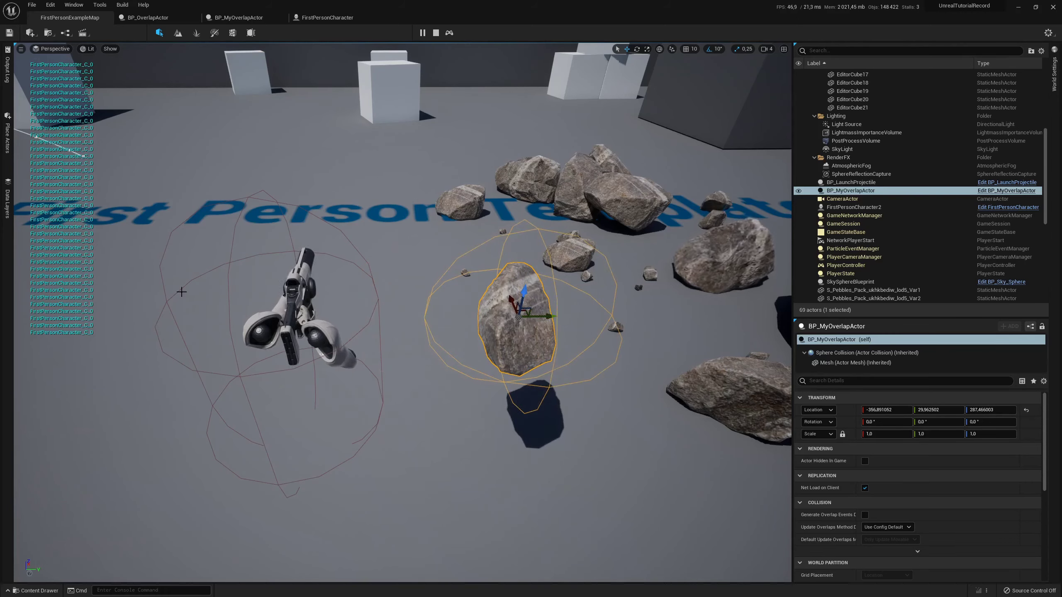
{"action": "left_click_drag", "start_coordinate": [530, 316], "coordinate": [449, 340]}
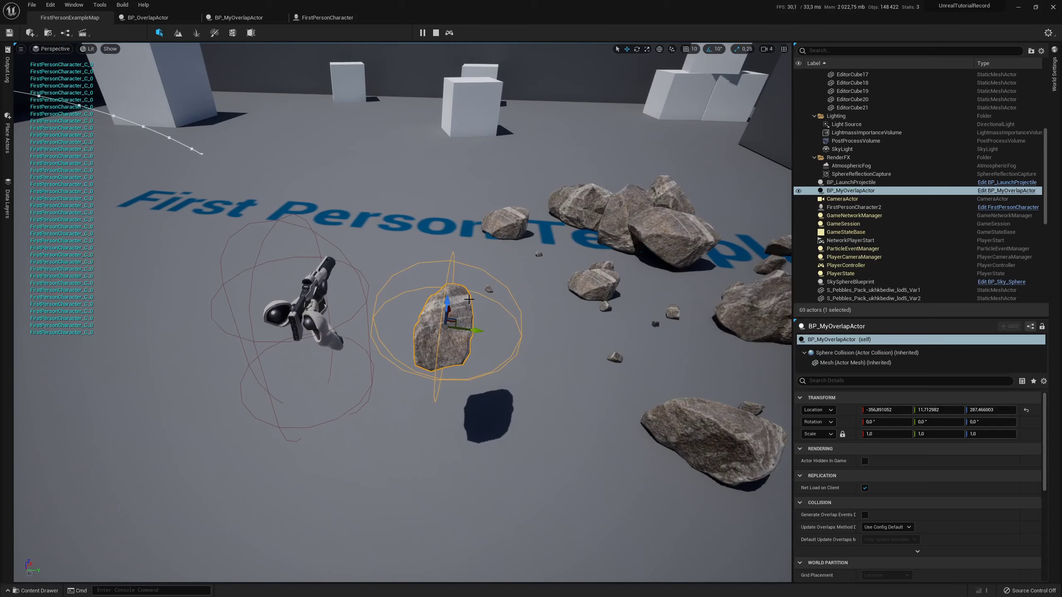
{"action": "left_click", "coordinate": [436, 32]}
Review the overlap actor's Tick code and its GetOverlappingActors call in Rider.
{"action": "key", "text": "alt+Tab"}
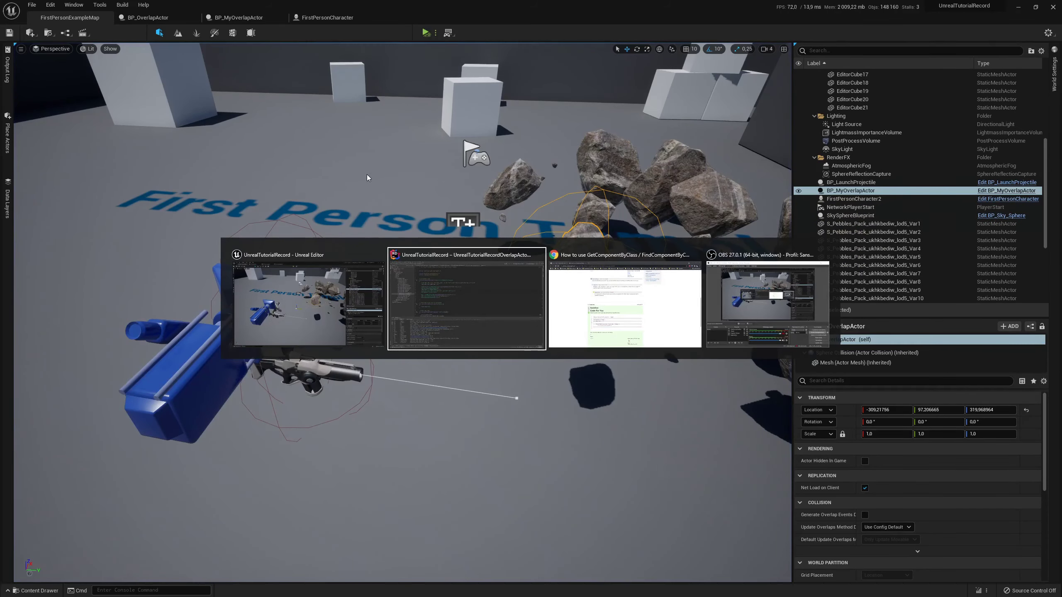
{"action": "scroll", "coordinate": [270, 279], "scroll_direction": "down", "scroll_amount": 3}
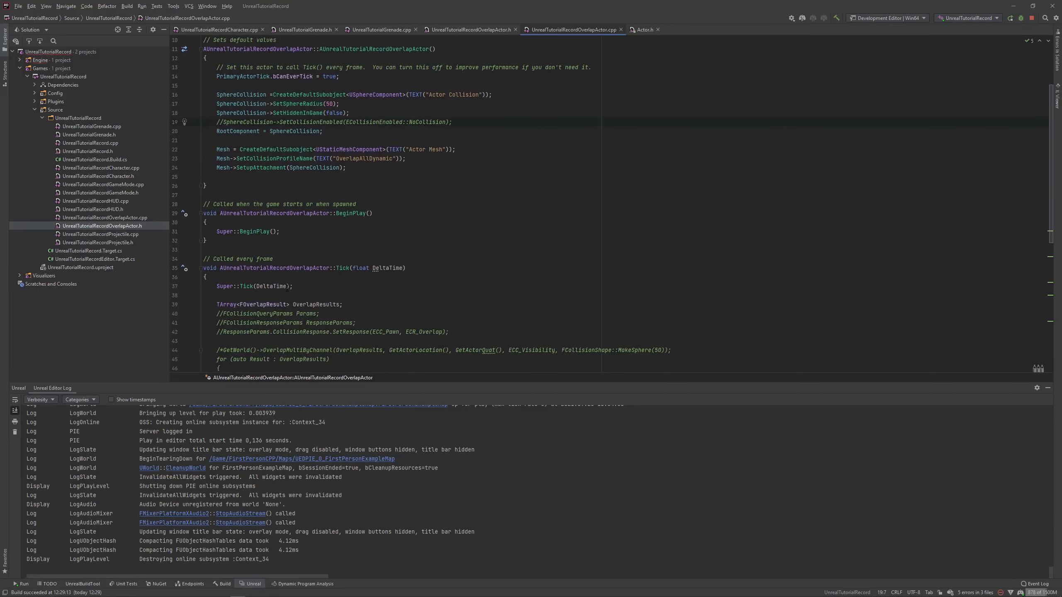
{"action": "scroll", "coordinate": [270, 279], "scroll_direction": "down", "scroll_amount": 4}
{"action": "scroll", "coordinate": [271, 279], "scroll_direction": "down", "scroll_amount": 4}
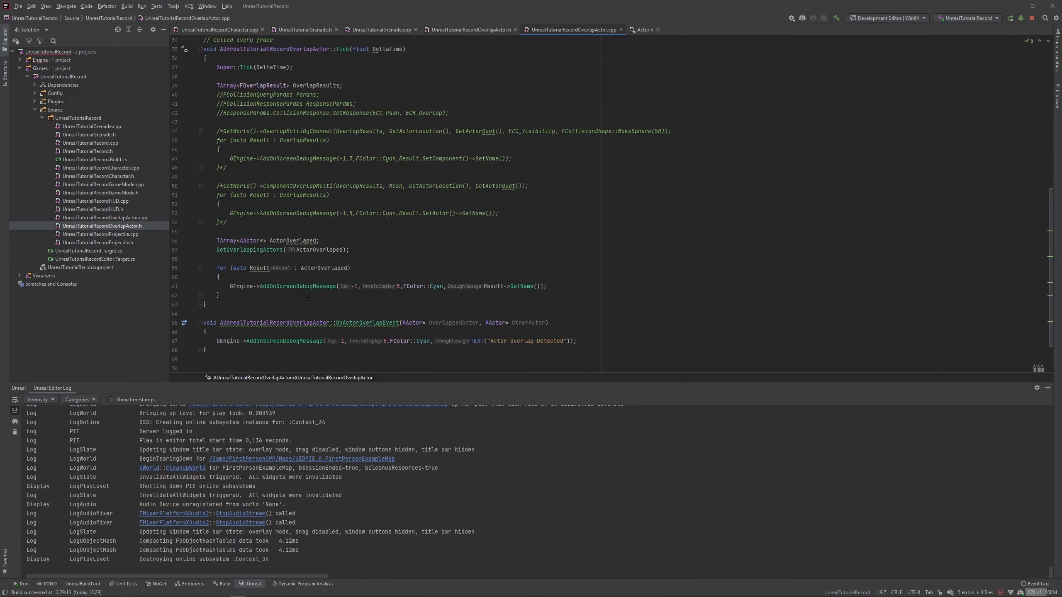
{"action": "scroll", "coordinate": [309, 296], "scroll_direction": "down", "scroll_amount": 2}
{"action": "scroll", "coordinate": [253, 222], "scroll_direction": "up", "scroll_amount": 1}
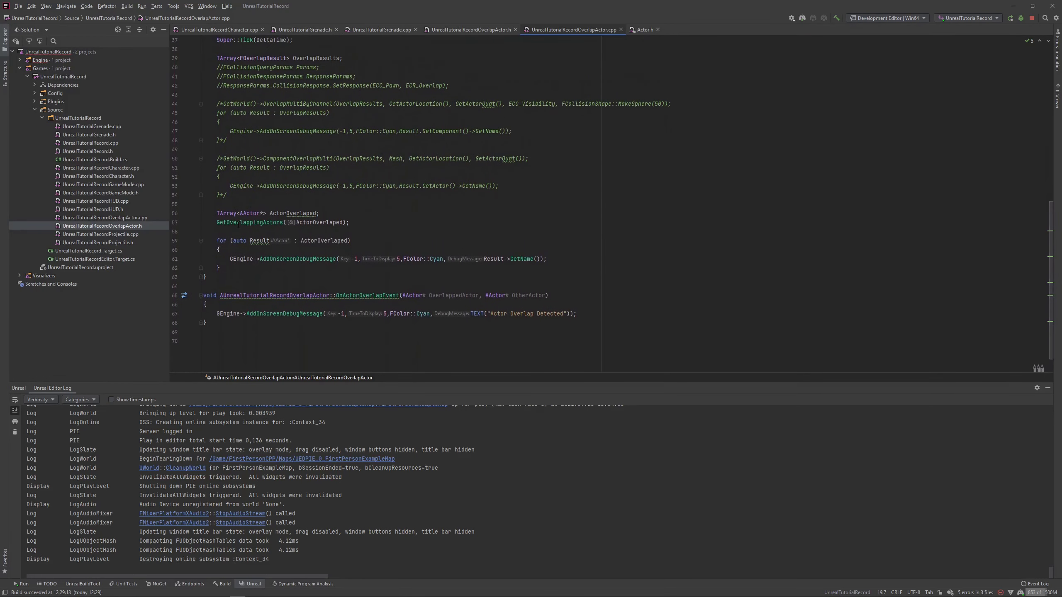
{"action": "mouse_move", "coordinate": [237, 225]}
{"action": "left_click_drag", "start_coordinate": [217, 221], "coordinate": [349, 222]}
{"action": "scroll", "coordinate": [371, 237], "scroll_direction": "up", "scroll_amount": 1}
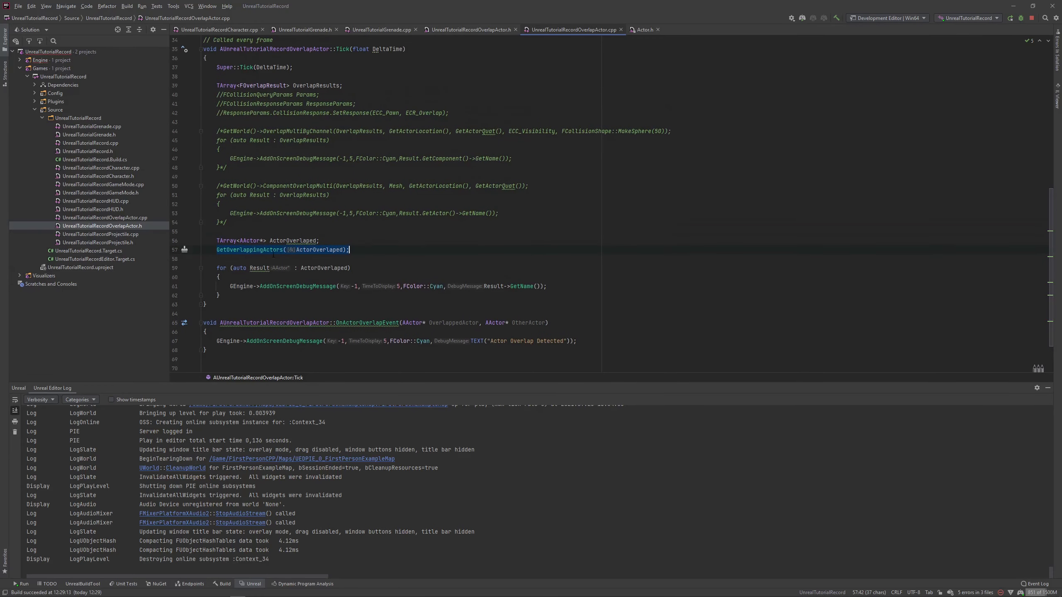
{"action": "scroll", "coordinate": [366, 258], "scroll_direction": "up", "scroll_amount": 1}
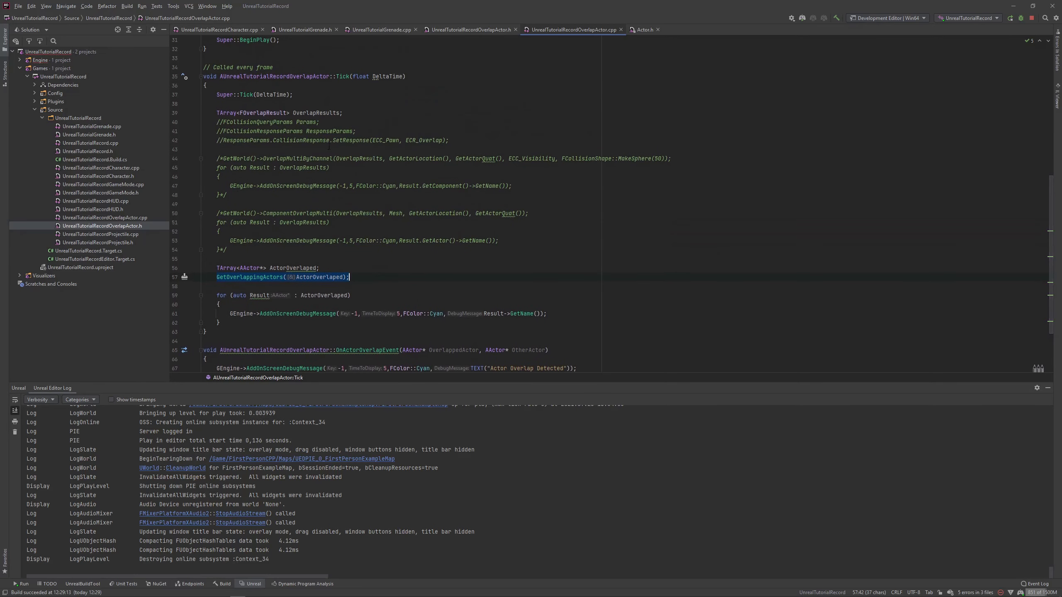
{"action": "scroll", "coordinate": [272, 253], "scroll_direction": "down", "scroll_amount": 1}
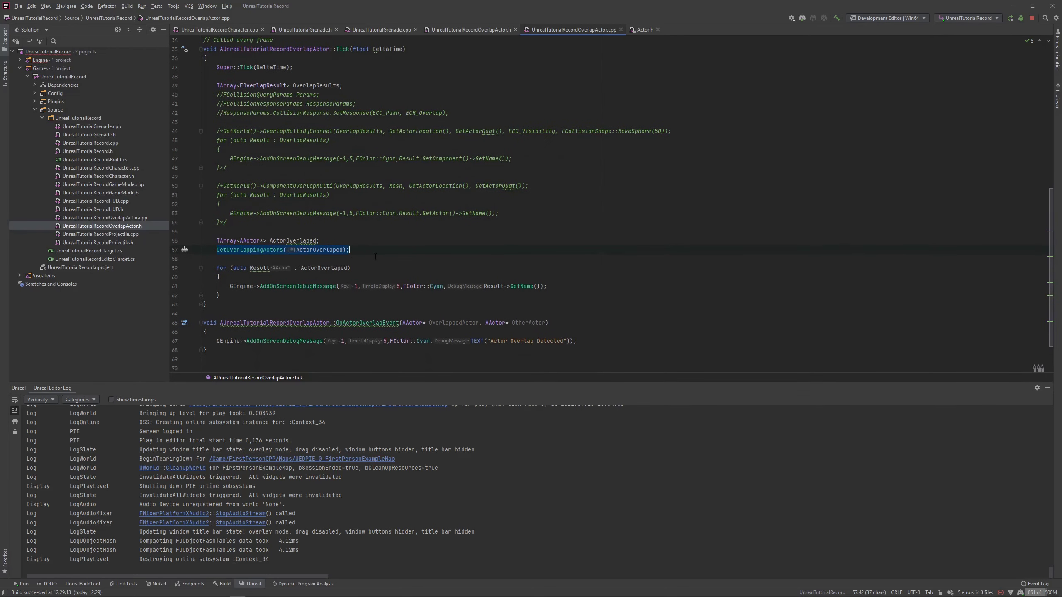
{"action": "key", "text": "Escape"}
{"action": "scroll", "coordinate": [367, 245], "scroll_direction": "up", "scroll_amount": 1}
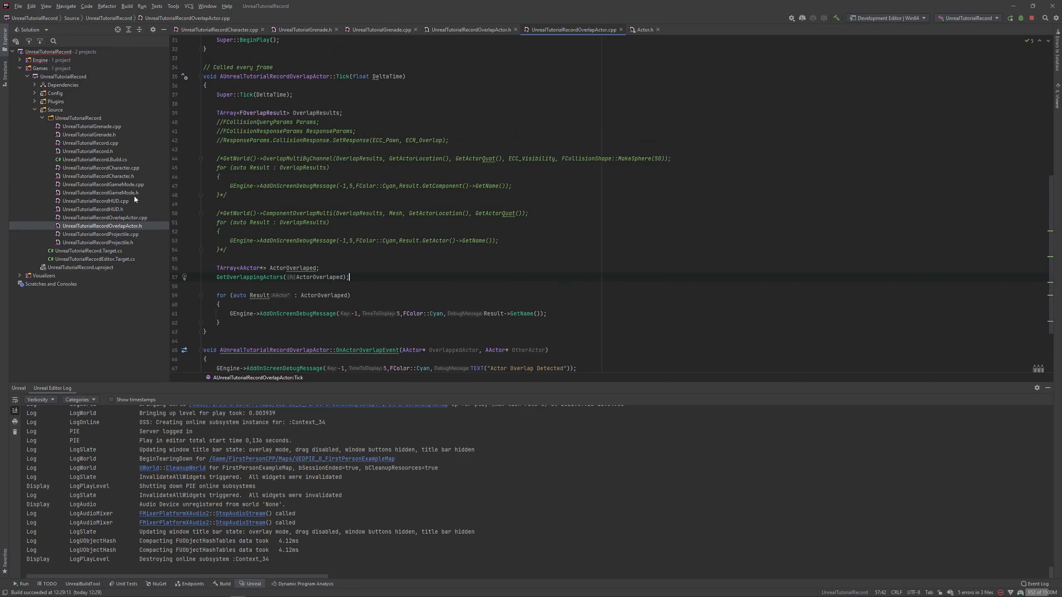
{"action": "scroll", "coordinate": [371, 236], "scroll_direction": "down", "scroll_amount": 2}
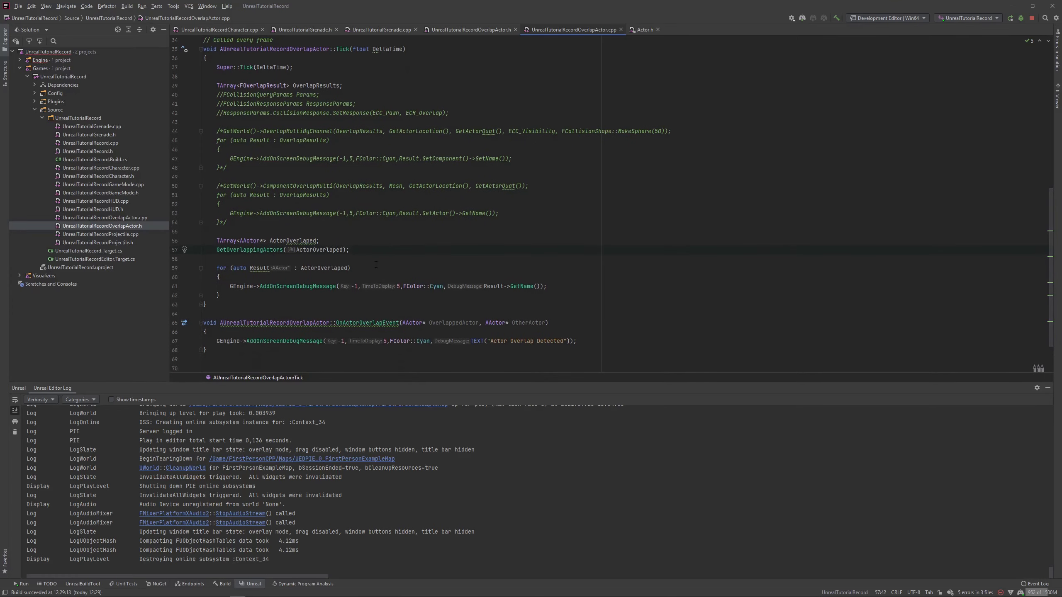
Inspect the component-level Get Overlapping Actors node in BP_OverlapActor's Event Graph, then return to Rider.
{"action": "key", "text": "alt+Tab"}
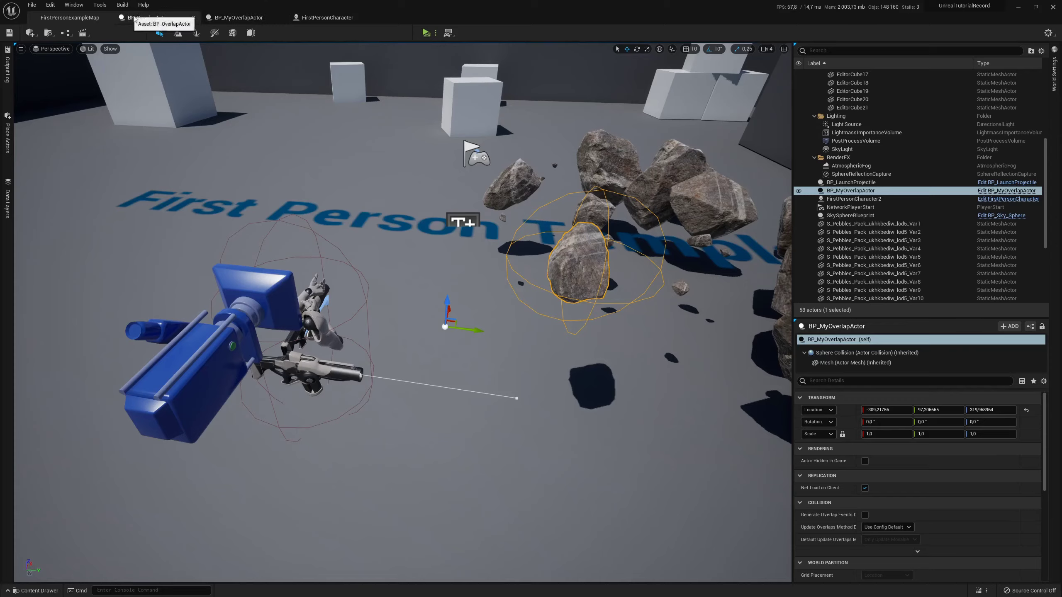
{"action": "left_click", "coordinate": [135, 19]}
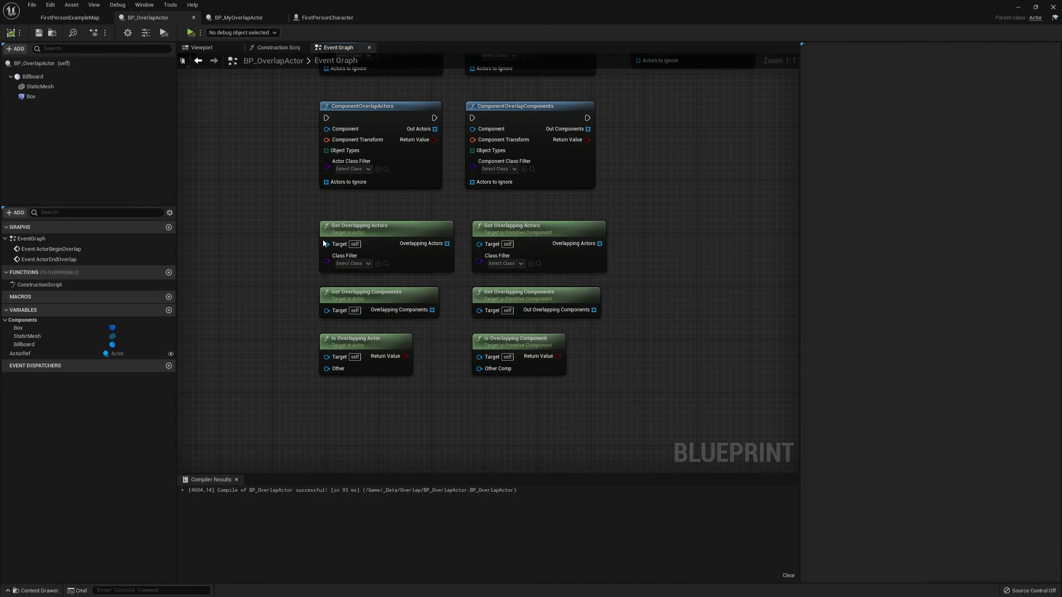
{"action": "left_click", "coordinate": [551, 270]}
{"action": "key", "text": "alt+Tab"}
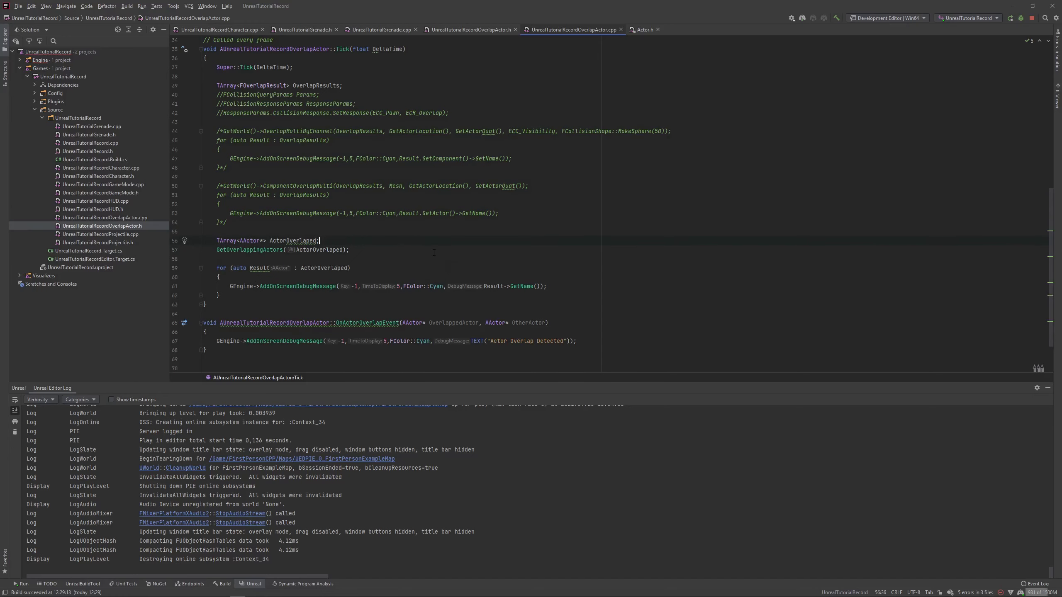
Write SphereCollision->GetOverlappingActors(ActorOverlaped) in Tick using autocomplete.
{"action": "scroll", "coordinate": [434, 252], "scroll_direction": "up", "scroll_amount": 1}
{"action": "key", "text": "Return"}
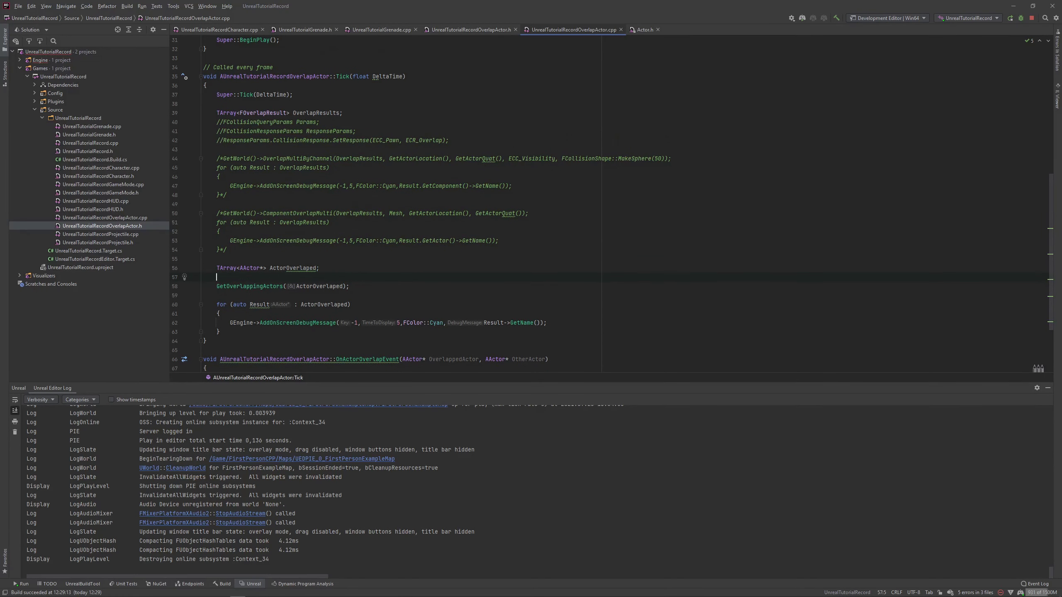
{"action": "key", "text": "Return"}
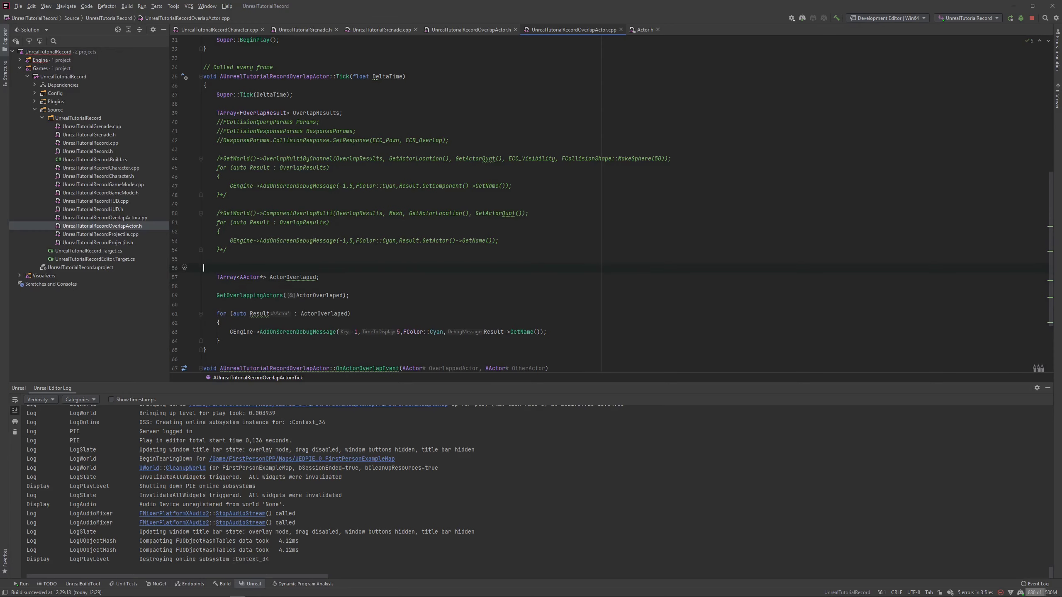
{"action": "key", "text": "Return"}
{"action": "scroll", "coordinate": [627, 204], "scroll_direction": "up", "scroll_amount": 2}
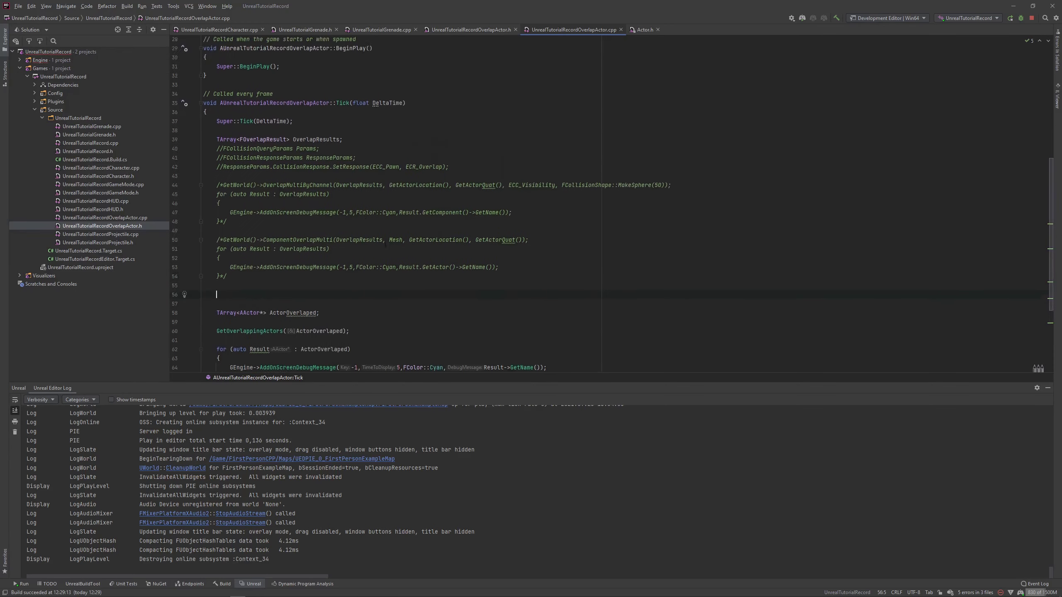
{"action": "scroll", "coordinate": [358, 219], "scroll_direction": "up", "scroll_amount": 8}
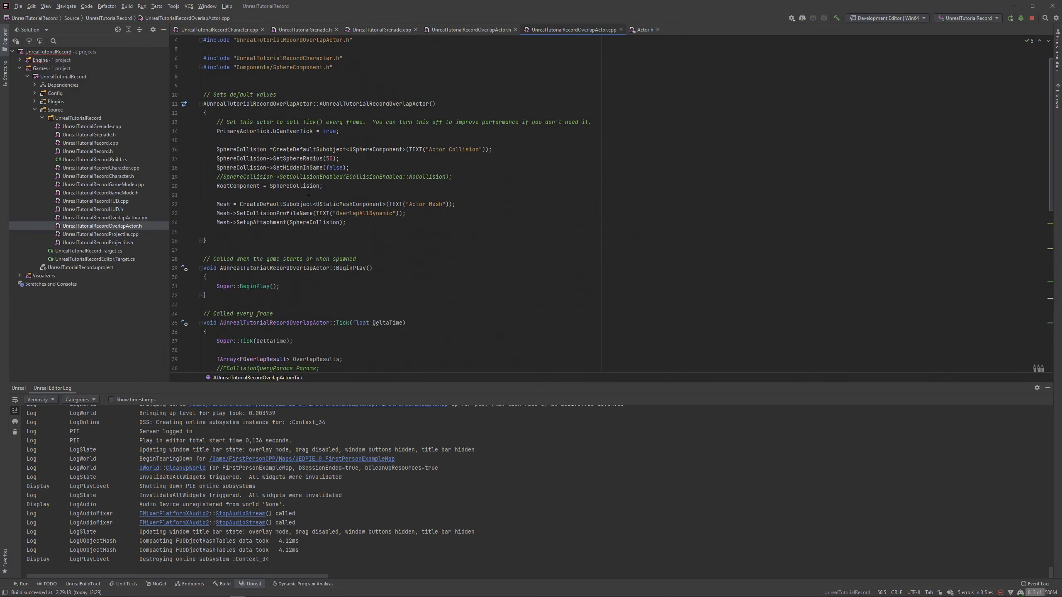
{"action": "scroll", "coordinate": [387, 233], "scroll_direction": "down", "scroll_amount": 8}
{"action": "scroll", "coordinate": [401, 248], "scroll_direction": "down", "scroll_amount": 1}
{"action": "scroll", "coordinate": [401, 248], "scroll_direction": "down", "scroll_amount": 1}
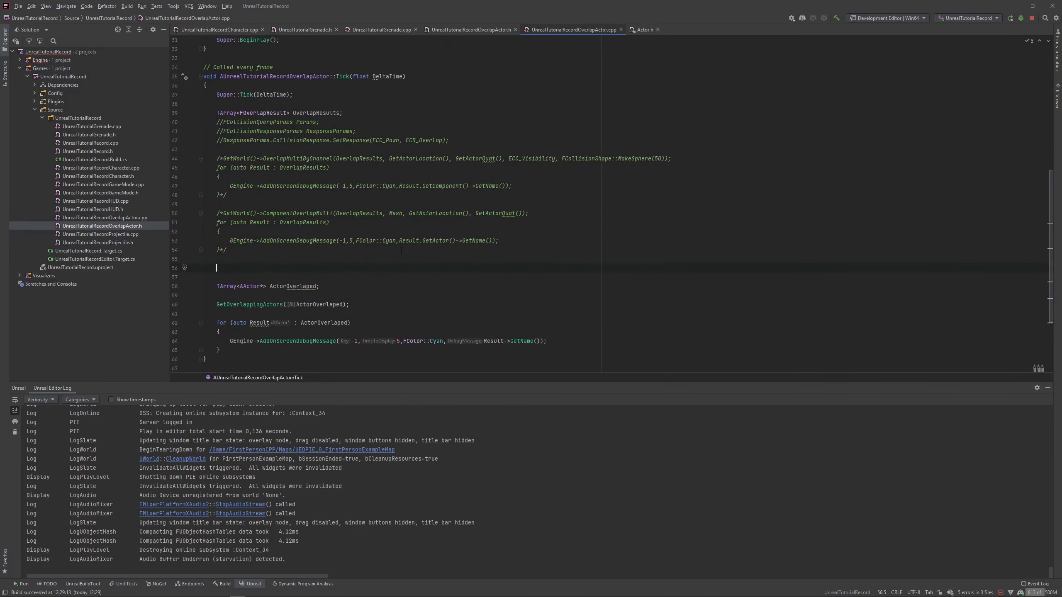
{"action": "type", "text": "GSphere"}
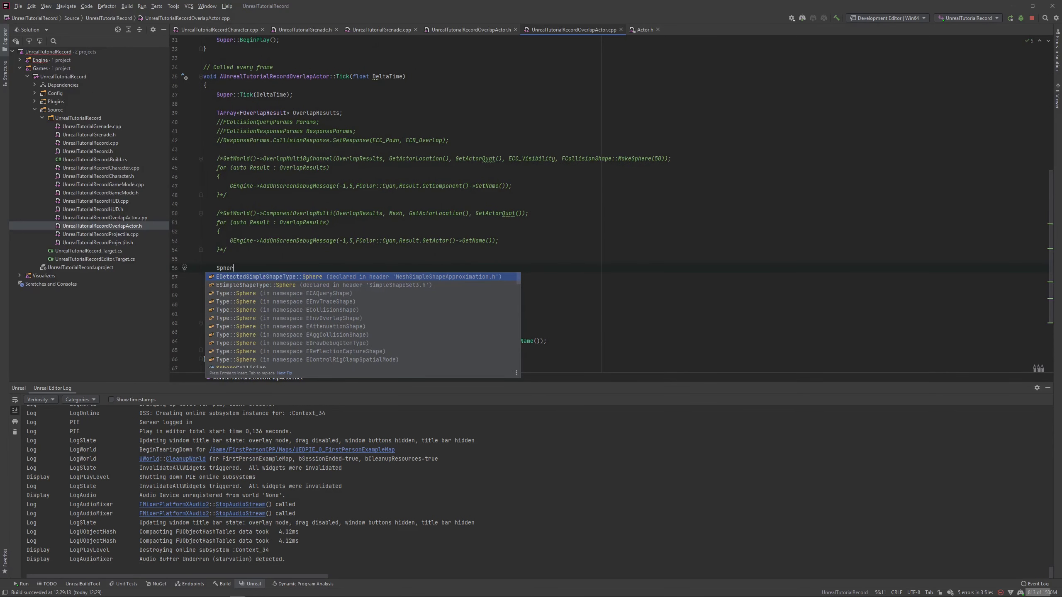
{"action": "type", "text": "e"}
{"action": "key", "text": "Return"}
{"action": "type", "text": "->"}
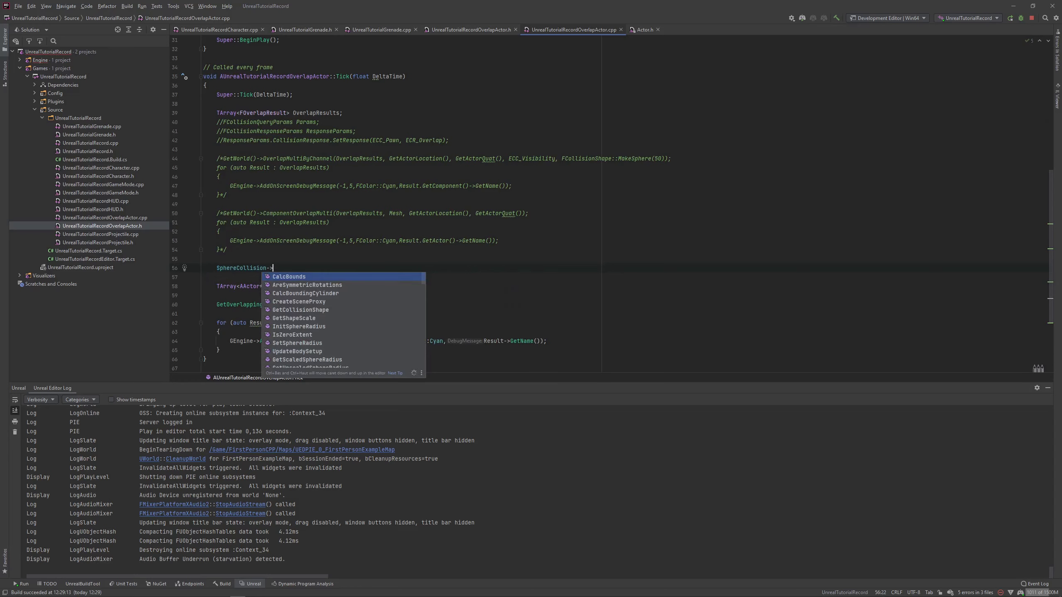
{"action": "type", "text": "Get"}
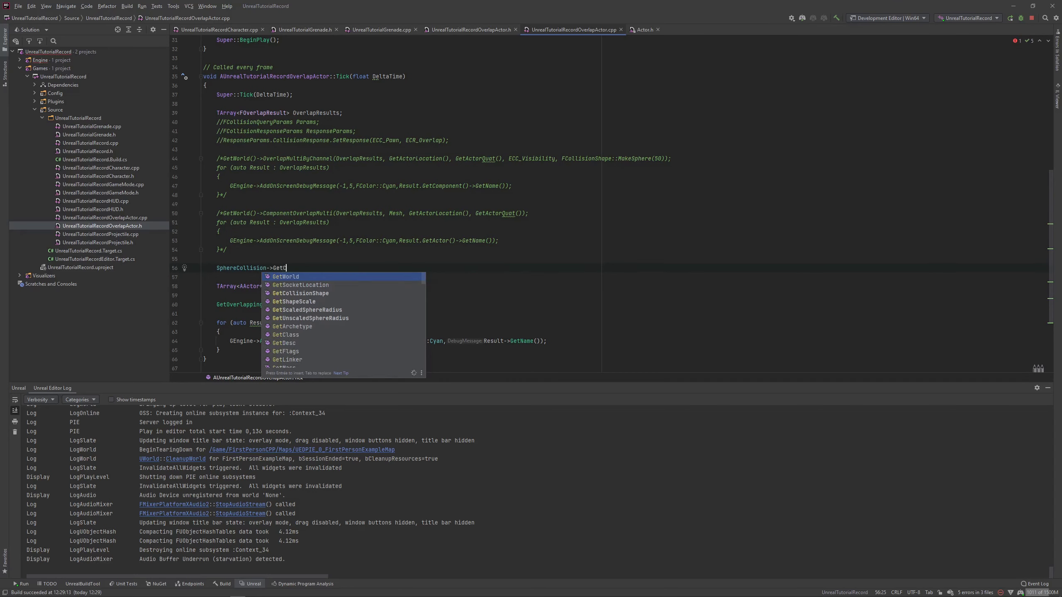
{"action": "type", "text": "Over"}
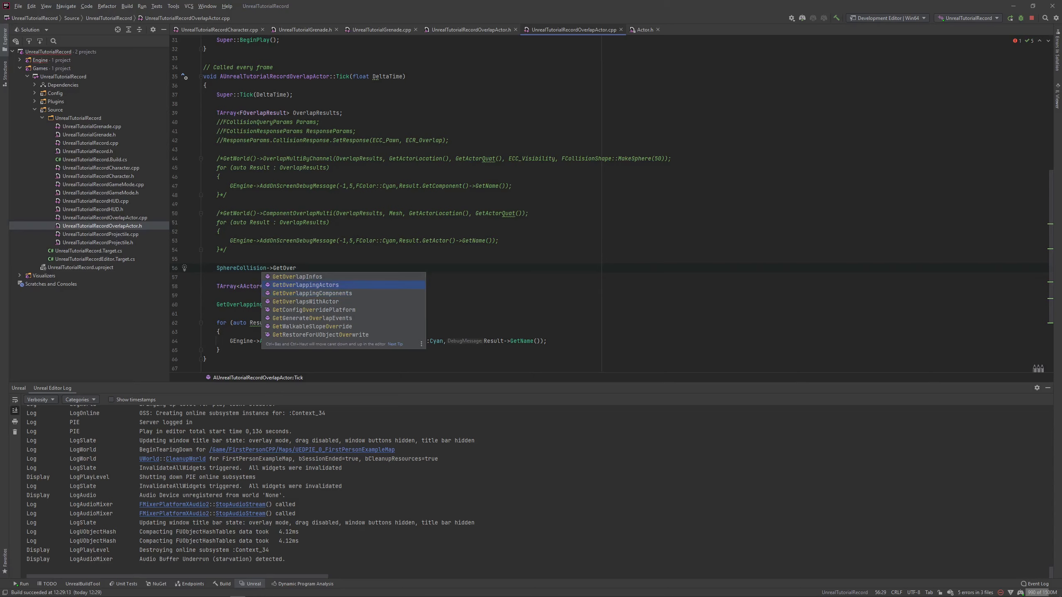
{"action": "key", "text": "Return"}
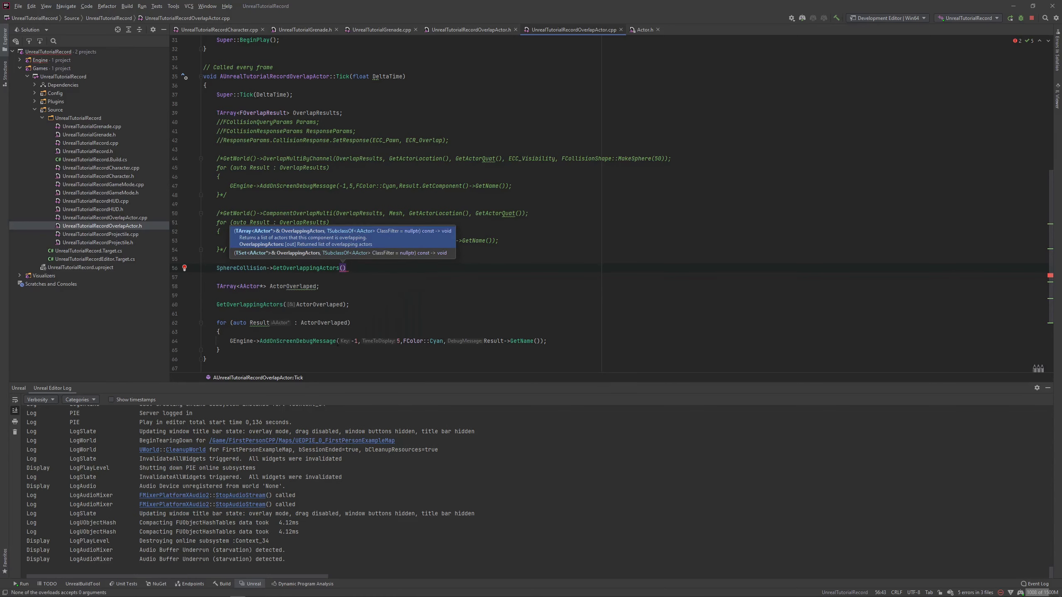
{"action": "key", "text": "Escape"}
{"action": "scroll", "coordinate": [349, 288], "scroll_direction": "down", "scroll_amount": 1}
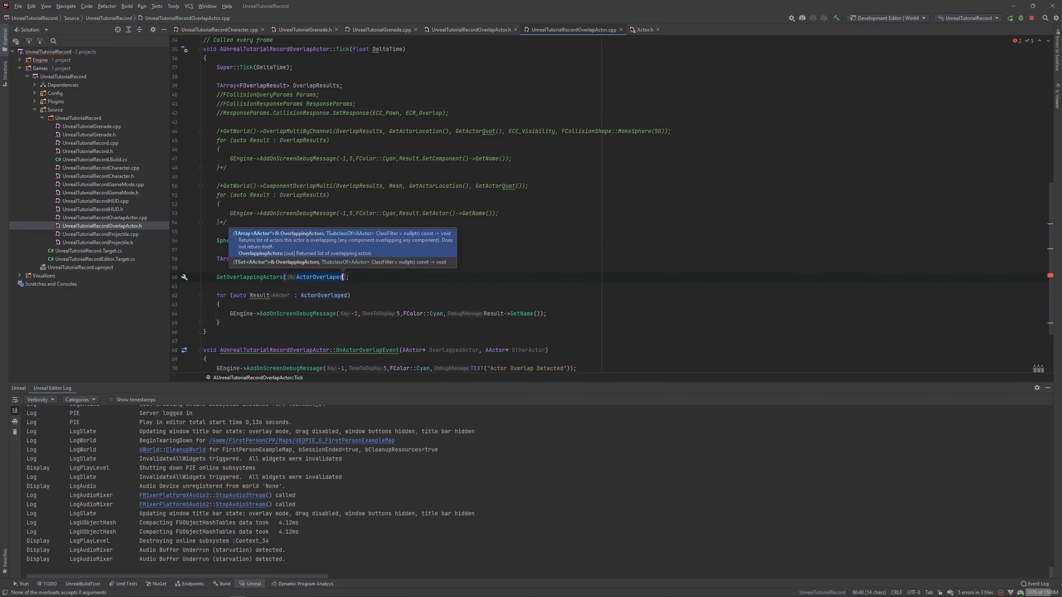
{"action": "key", "text": "Down"}
{"action": "key", "text": "Down"}
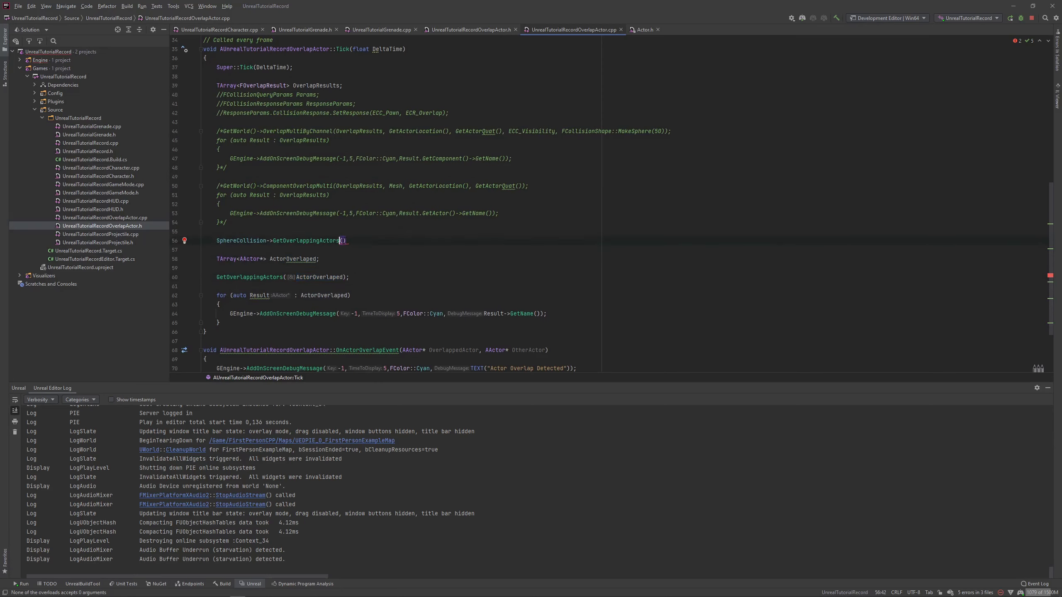
{"action": "type", "text": "ActorOverlaped"}
Move the SphereCollision call below the TArray declaration and comment out the old GetOverlappingActors line.
{"action": "left_click_drag", "start_coordinate": [216, 240], "coordinate": [350, 241]}
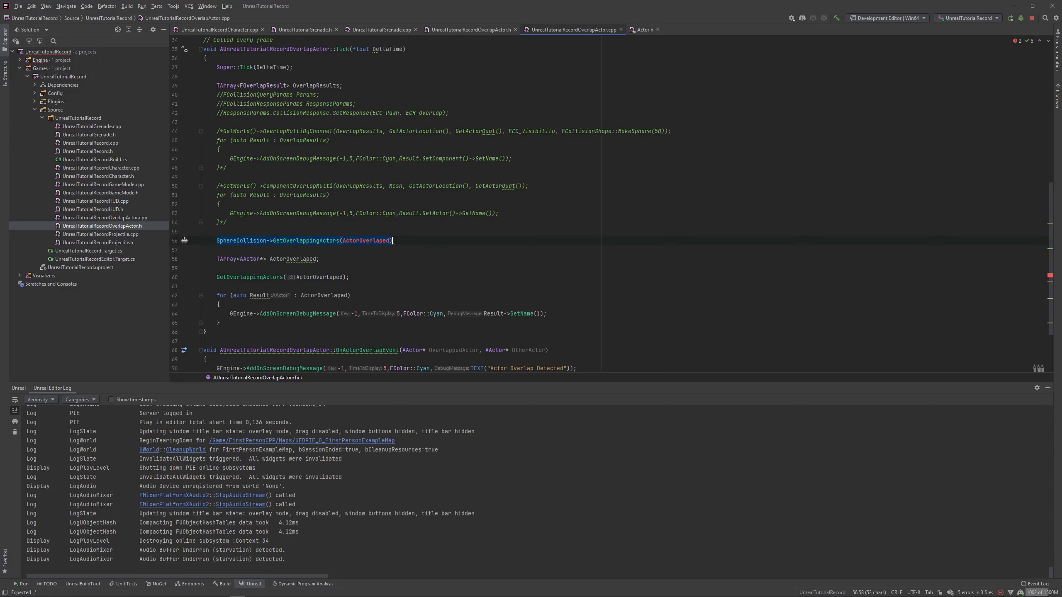
{"action": "key", "text": "ctrl+x"}
{"action": "key", "text": "Down"}
{"action": "key", "text": "Down"}
{"action": "key", "text": "Down"}
{"action": "key", "text": "ctrl+v"}
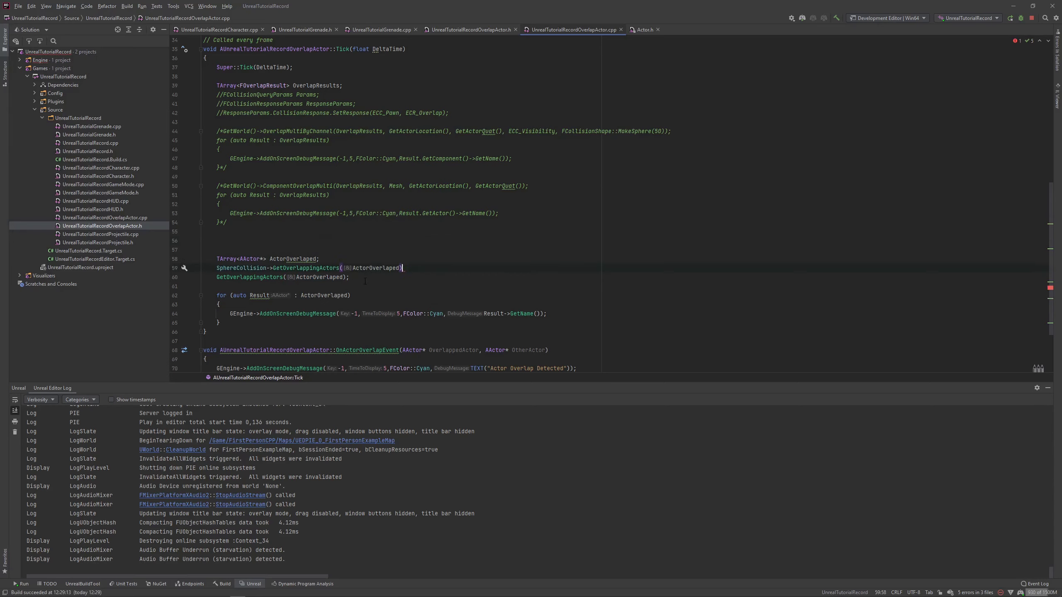
{"action": "key", "text": "Return"}
{"action": "key", "text": "Return"}
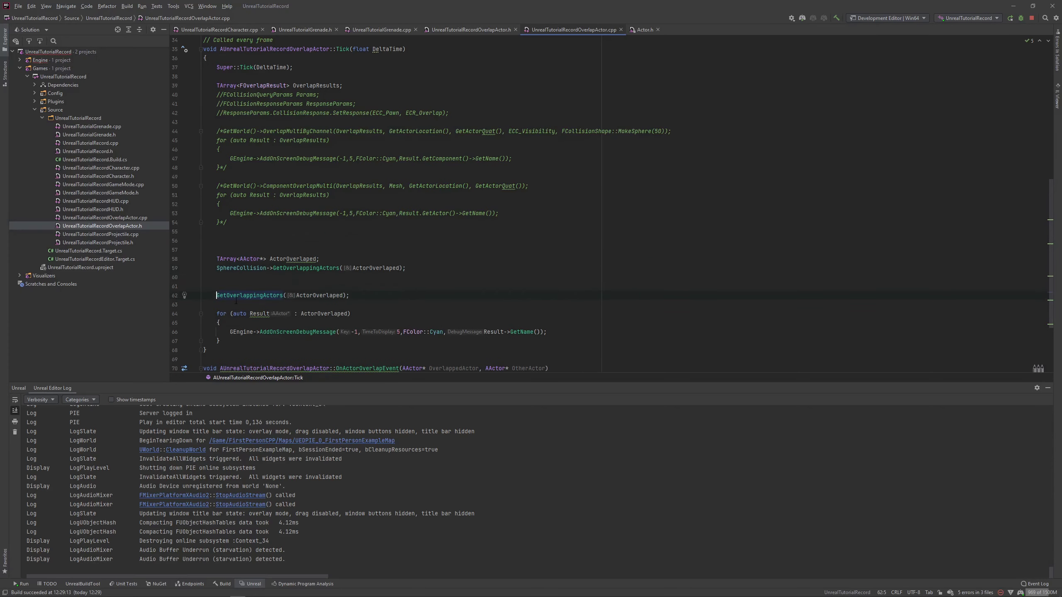
{"action": "type", "text": "//"}
{"action": "left_click", "coordinate": [431, 269]}
Recompile the overlap actor's C++ into the level editor with Live Coding (Ctrl+Alt+F11).
{"action": "key", "text": "alt+Tab"}
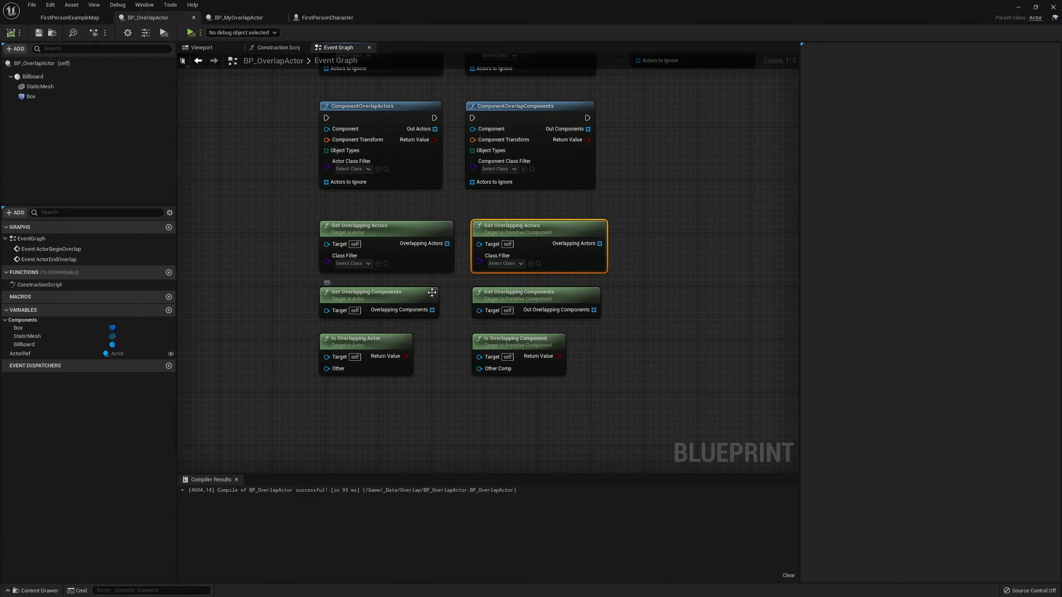
{"action": "left_click", "coordinate": [65, 18]}
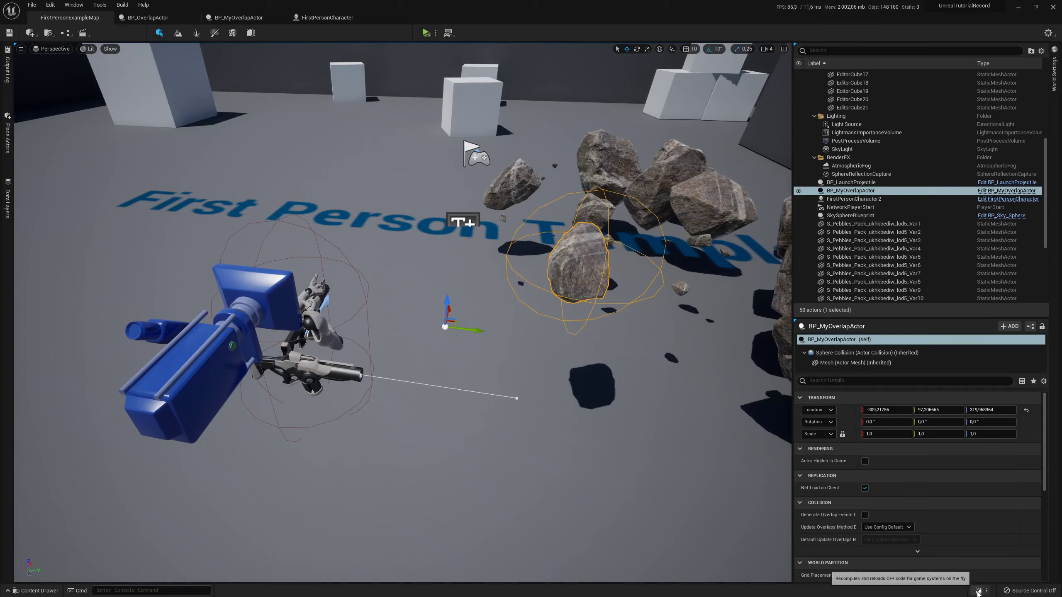
{"action": "key", "text": "ctrl+alt+F11"}
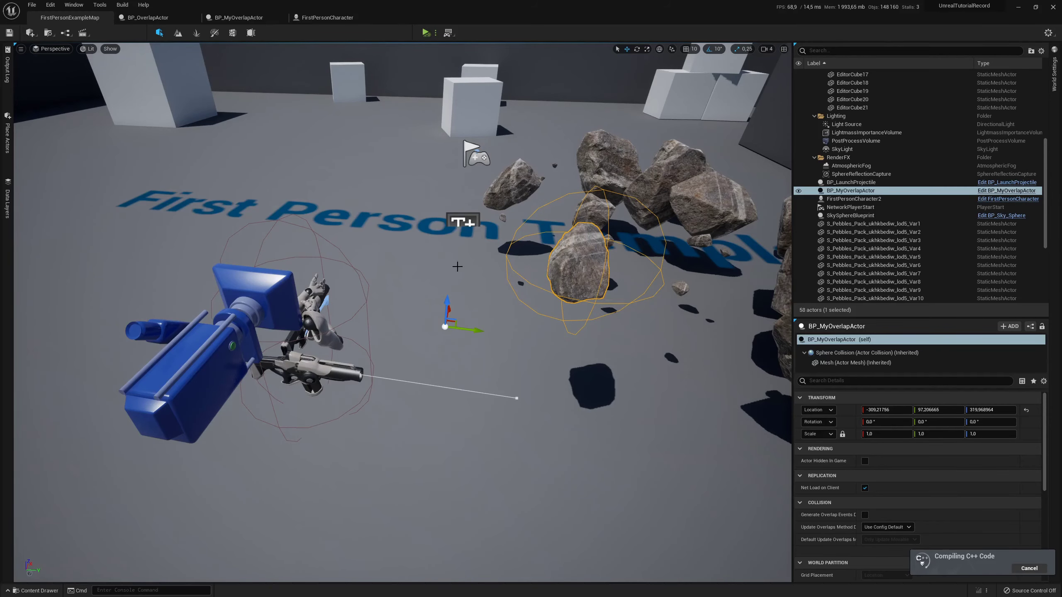
Simulate and drag the rock until BP_MyOverlapActor_C_1 and FirstPersonCharacter_C_0 print, then stop.
{"action": "left_click", "coordinate": [426, 33]}
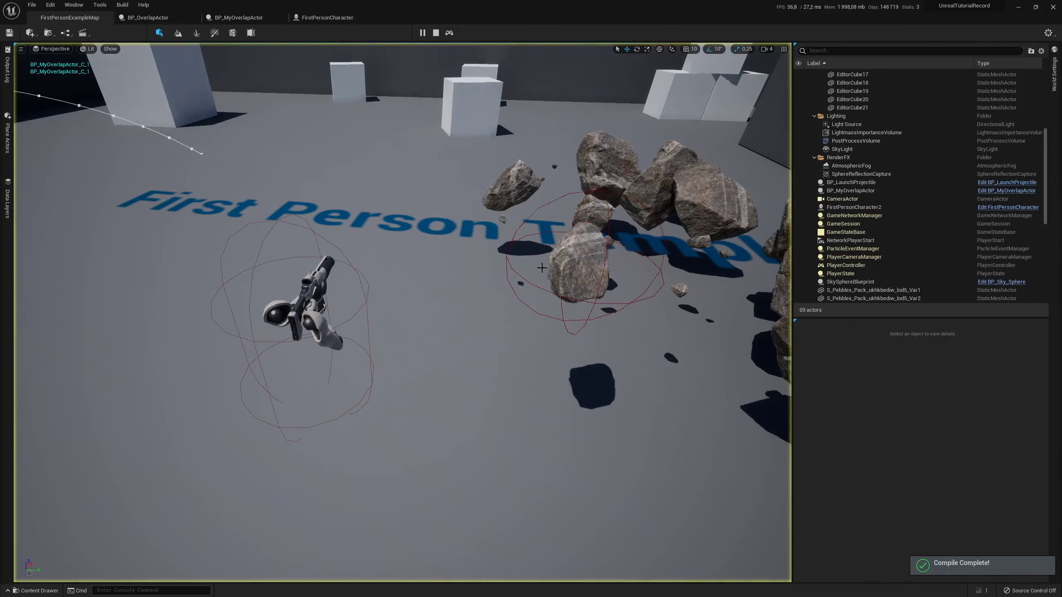
{"action": "left_click_drag", "start_coordinate": [603, 264], "coordinate": [447, 276]}
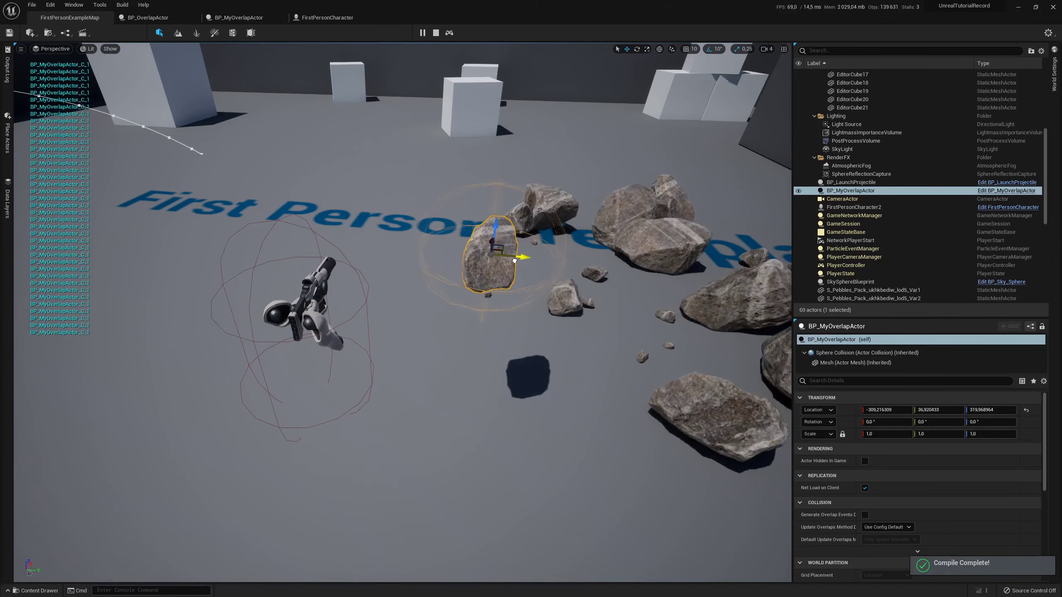
{"action": "right_click_drag", "start_coordinate": [447, 276], "coordinate": [437, 272]}
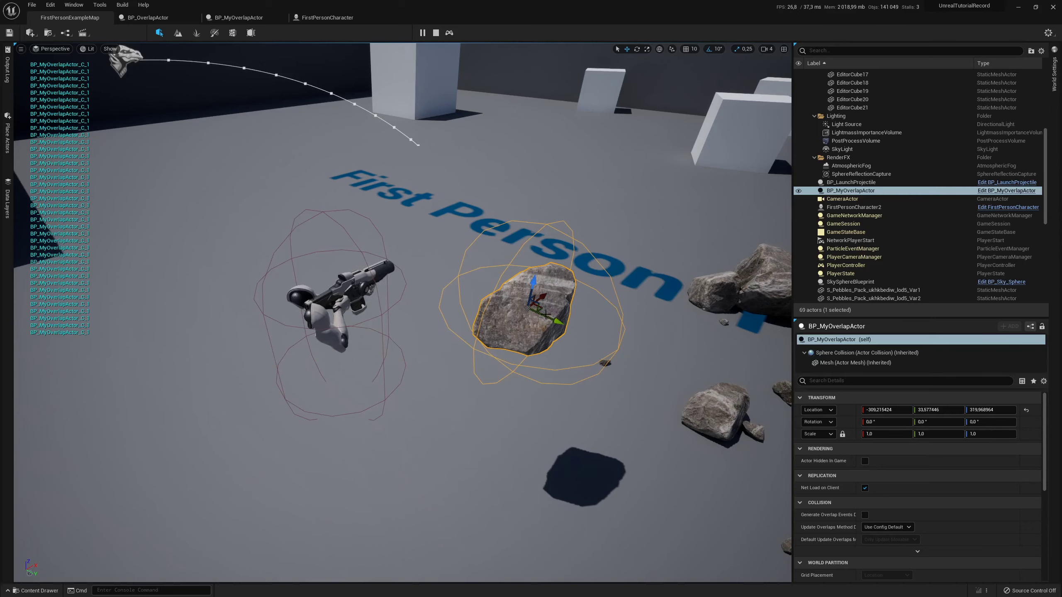
{"action": "mouse_move", "coordinate": [539, 309]}
{"action": "left_mouse_down"}
{"action": "mouse_move", "coordinate": [444, 346]}
{"action": "mouse_move", "coordinate": [493, 356]}
{"action": "left_mouse_up"}
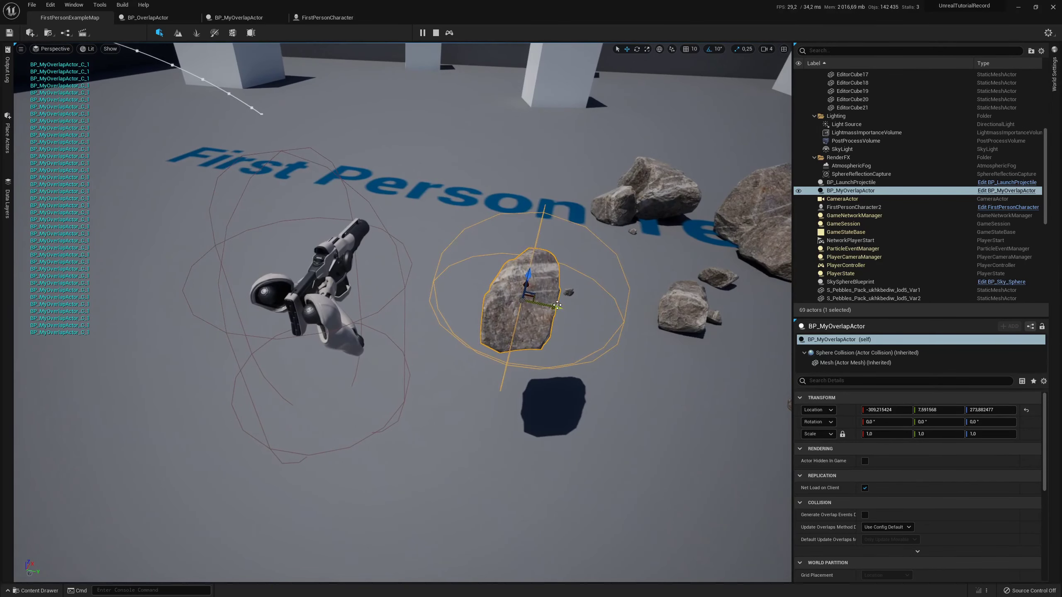
{"action": "mouse_move", "coordinate": [551, 304]}
{"action": "left_mouse_down"}
{"action": "mouse_move", "coordinate": [511, 304]}
{"action": "mouse_move", "coordinate": [544, 302]}
{"action": "left_mouse_up"}
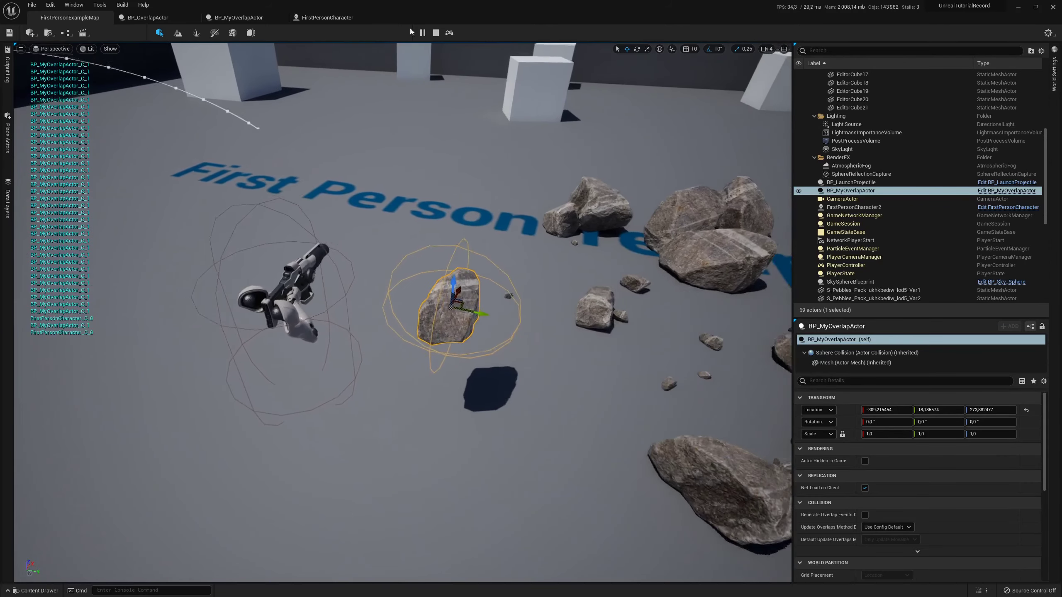
{"action": "key", "text": "Escape"}
{"action": "key", "text": "alt+Tab"}
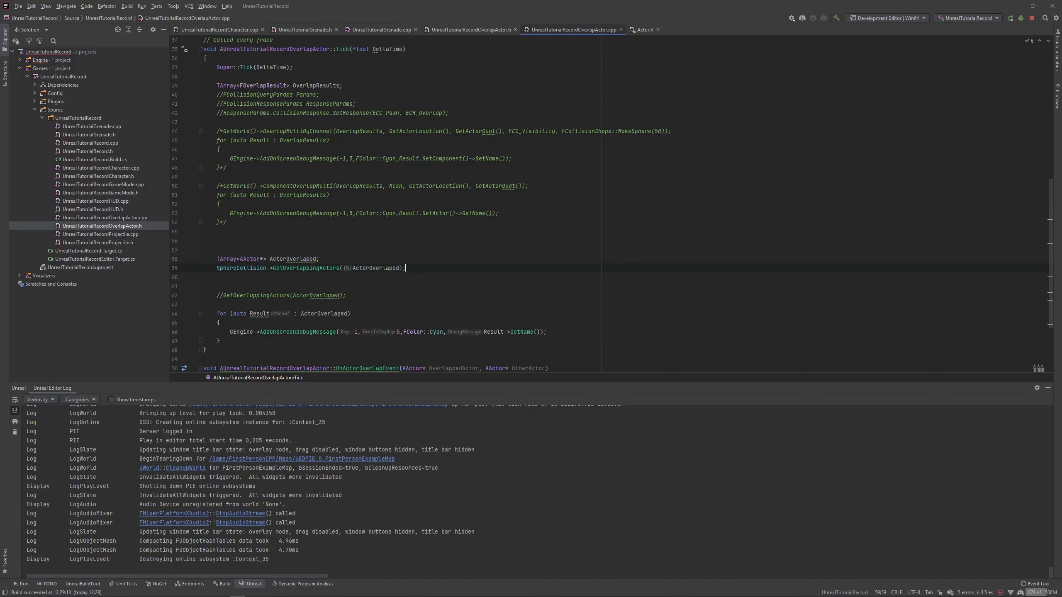
{"action": "key", "text": "alt+Tab"}
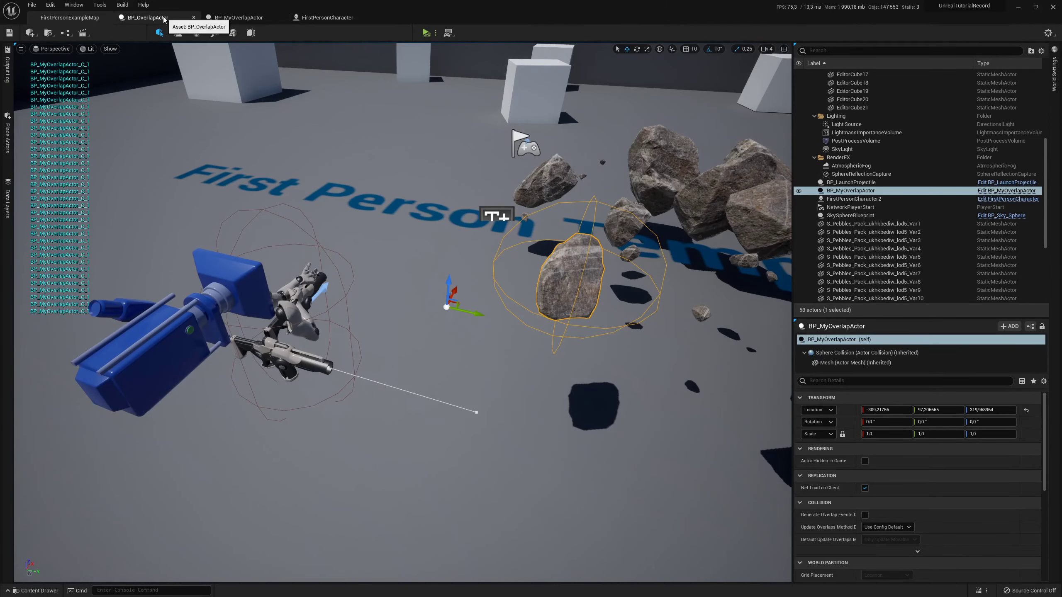
{"action": "left_click", "coordinate": [163, 18]}
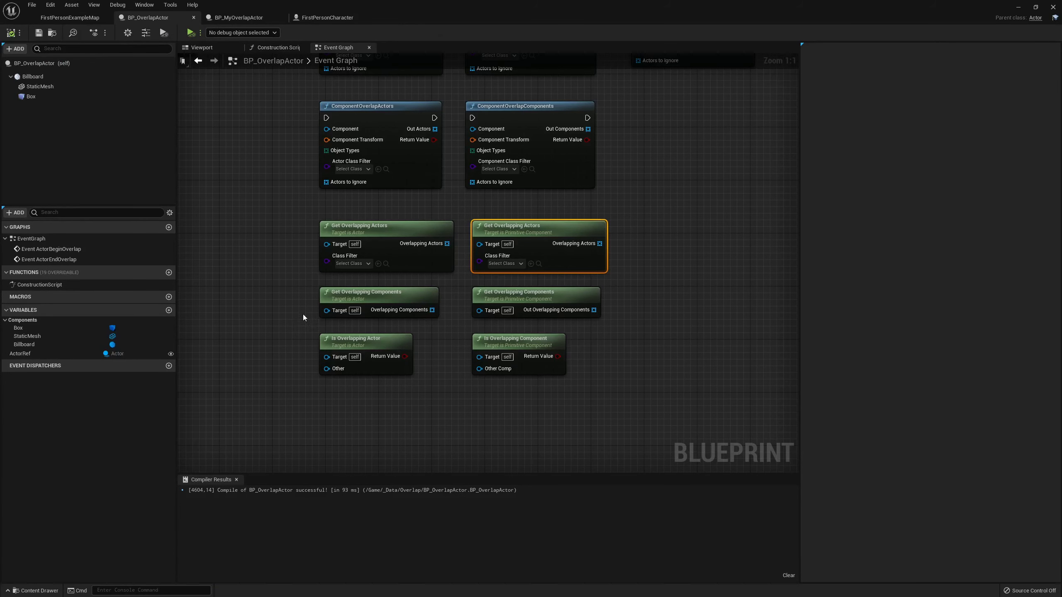
{"action": "right_click_drag", "start_coordinate": [291, 319], "coordinate": [289, 261]}
{"action": "left_click_drag", "start_coordinate": [284, 215], "coordinate": [580, 265]}
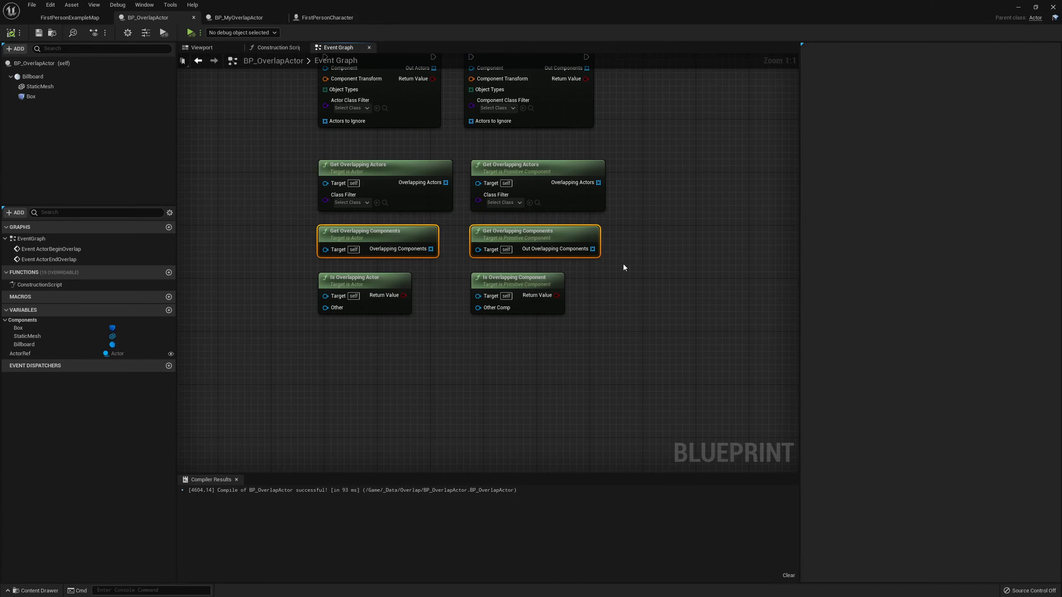
{"action": "right_click_drag", "start_coordinate": [623, 264], "coordinate": [630, 276]}
{"action": "left_click", "coordinate": [620, 275]}
{"action": "key", "text": "alt+Tab"}
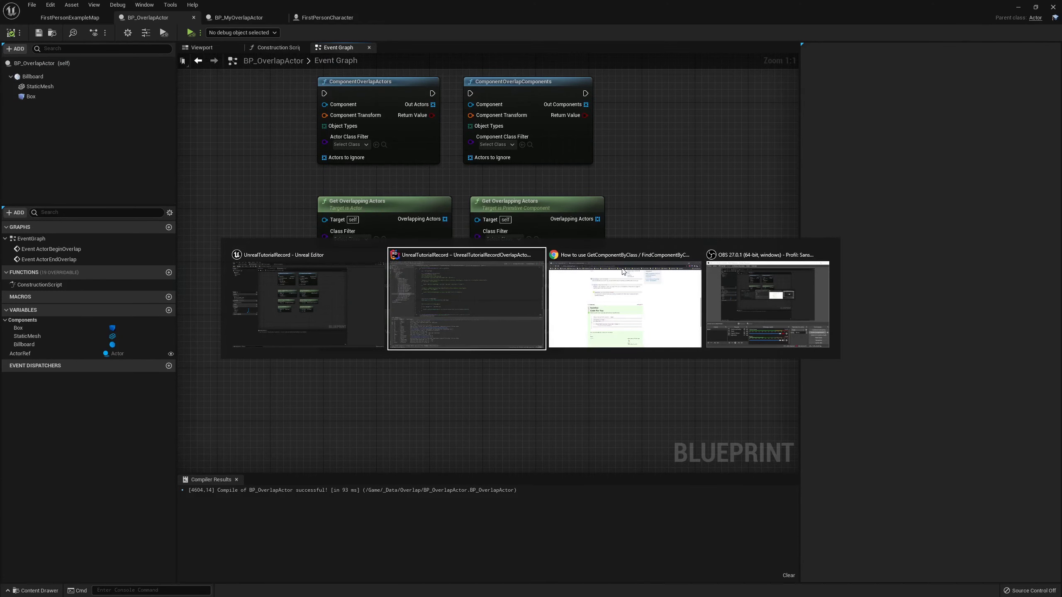
{"action": "scroll", "coordinate": [348, 313], "scroll_direction": "down", "scroll_amount": 1}
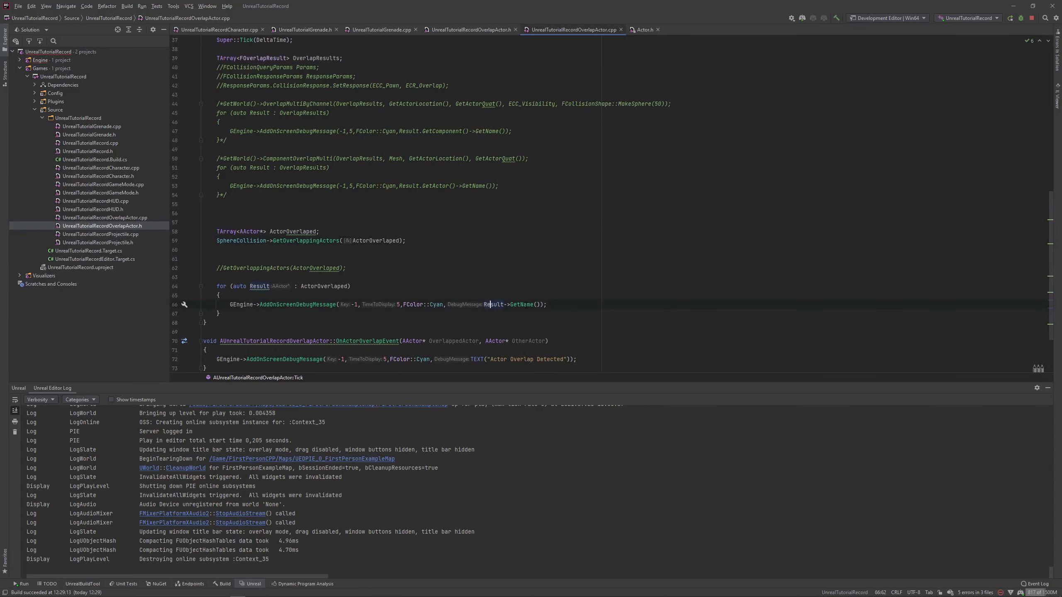
{"action": "scroll", "coordinate": [498, 311], "scroll_direction": "down", "scroll_amount": 2}
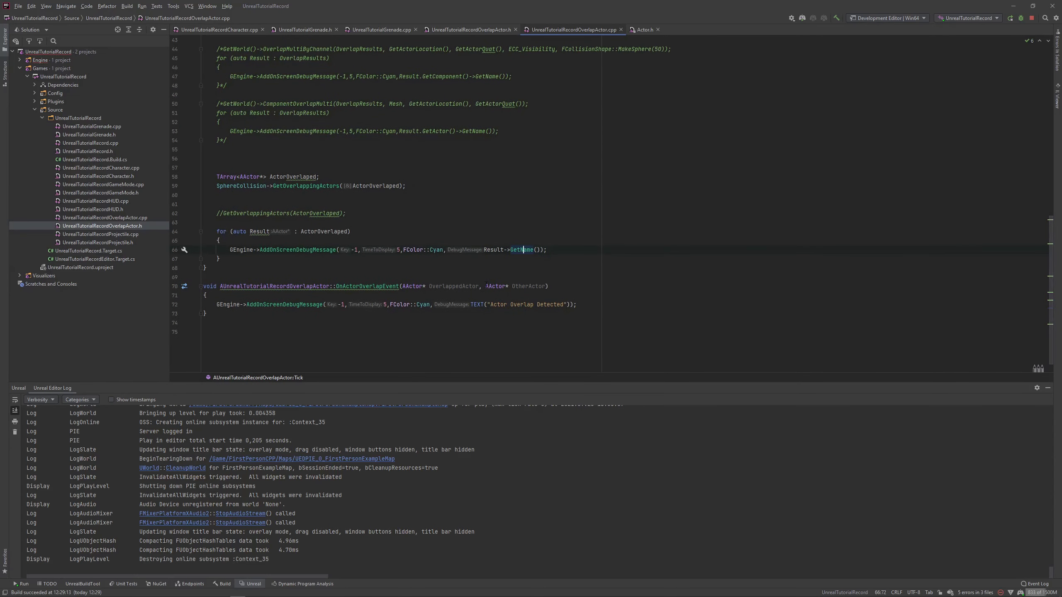
{"action": "key", "text": "alt+Tab"}
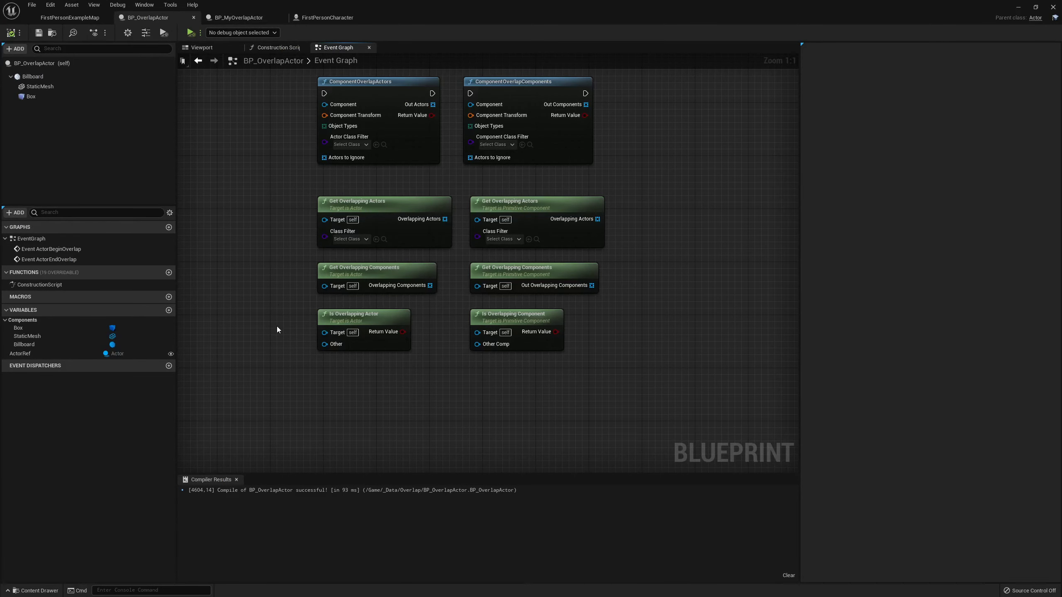
{"action": "right_click_drag", "start_coordinate": [277, 327], "coordinate": [294, 282]}
{"action": "mouse_move", "coordinate": [275, 258]}
{"action": "left_mouse_down"}
{"action": "mouse_move", "coordinate": [385, 308]}
{"action": "mouse_move", "coordinate": [525, 329]}
{"action": "left_mouse_up"}
{"action": "left_click", "coordinate": [621, 329]}
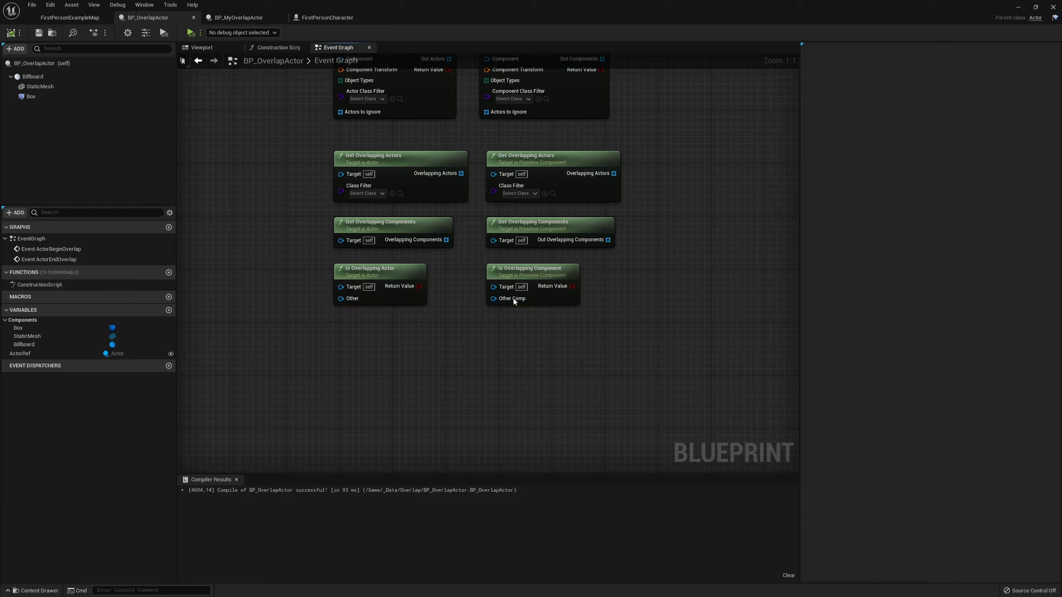
{"action": "left_click", "coordinate": [559, 303]}
{"action": "left_click", "coordinate": [595, 316]}
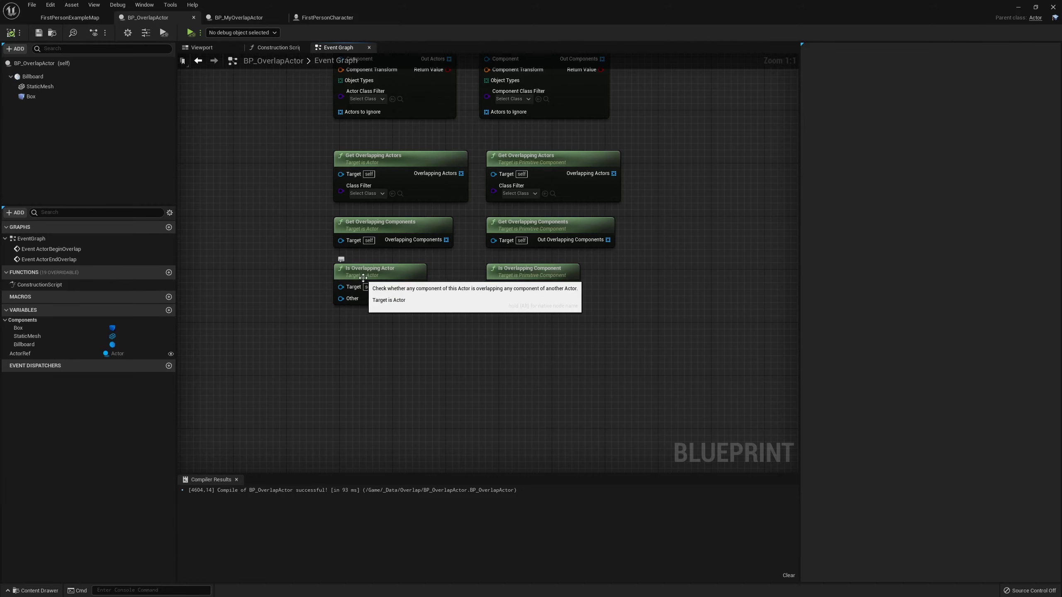
{"action": "left_click", "coordinate": [383, 270]}
{"action": "left_click", "coordinate": [556, 274]}
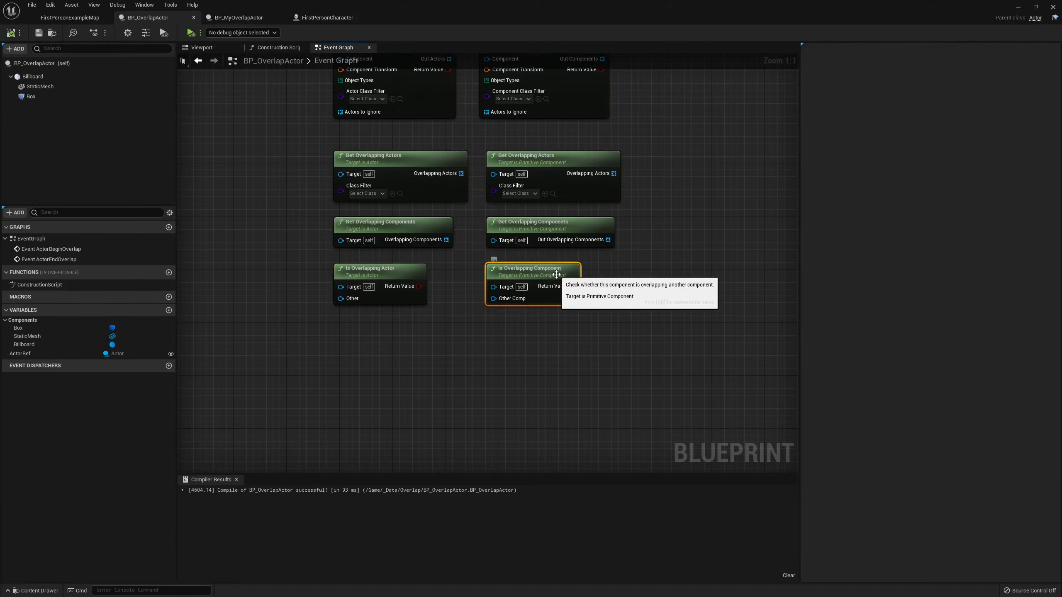
{"action": "left_click", "coordinate": [513, 336]}
{"action": "key", "text": "alt+Tab"}
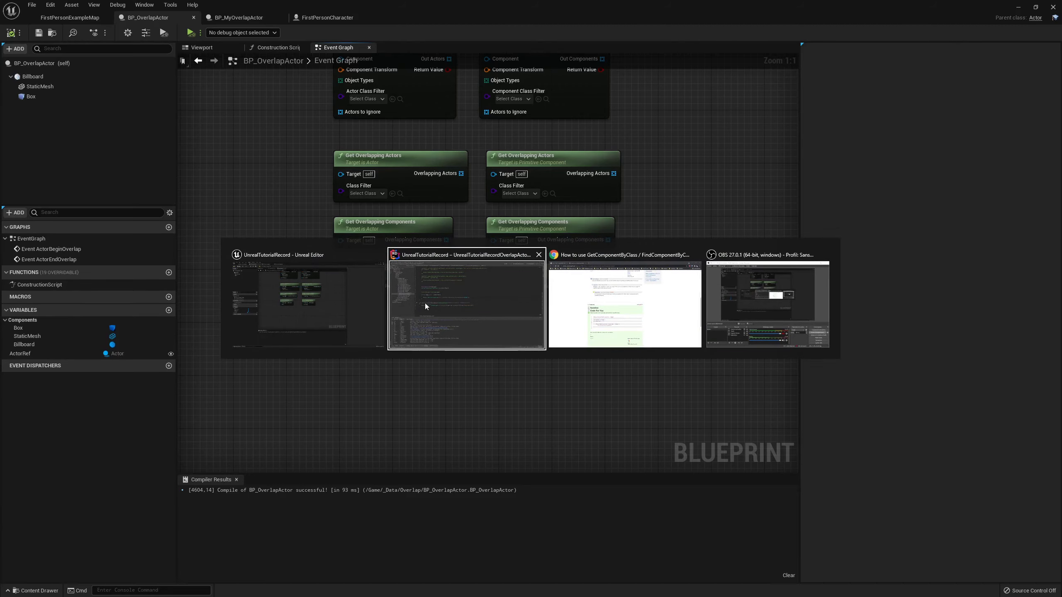
{"action": "left_click", "coordinate": [424, 303]}
{"action": "scroll", "coordinate": [351, 269], "scroll_direction": "up", "scroll_amount": 1}
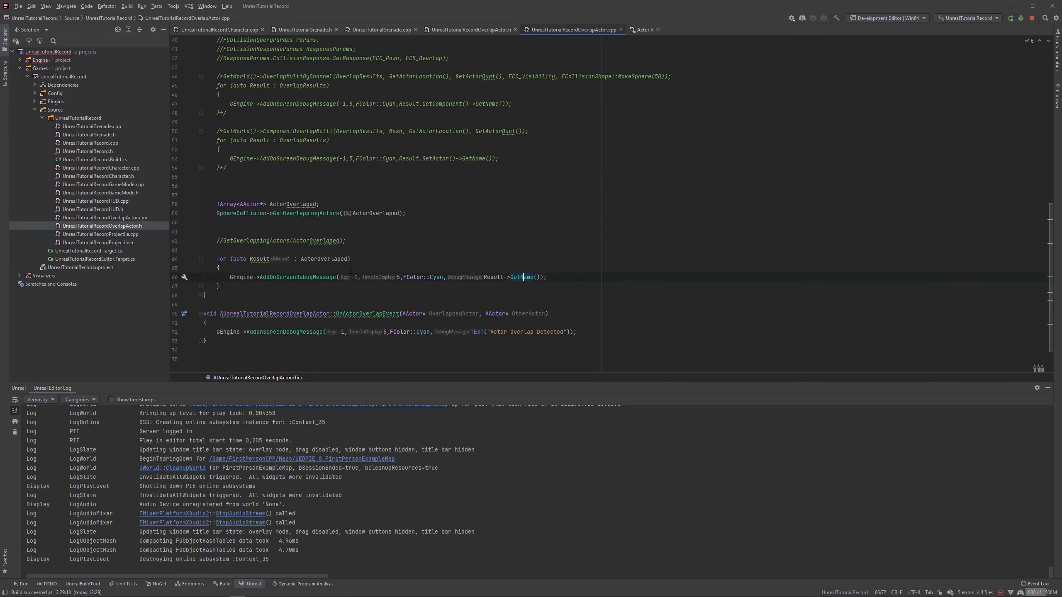
Wrap the TArray, GetOverlappingActors call and print loop in a /* */ block comment.
{"action": "scroll", "coordinate": [360, 270], "scroll_direction": "up", "scroll_amount": 1}
{"action": "scroll", "coordinate": [359, 270], "scroll_direction": "up", "scroll_amount": 1}
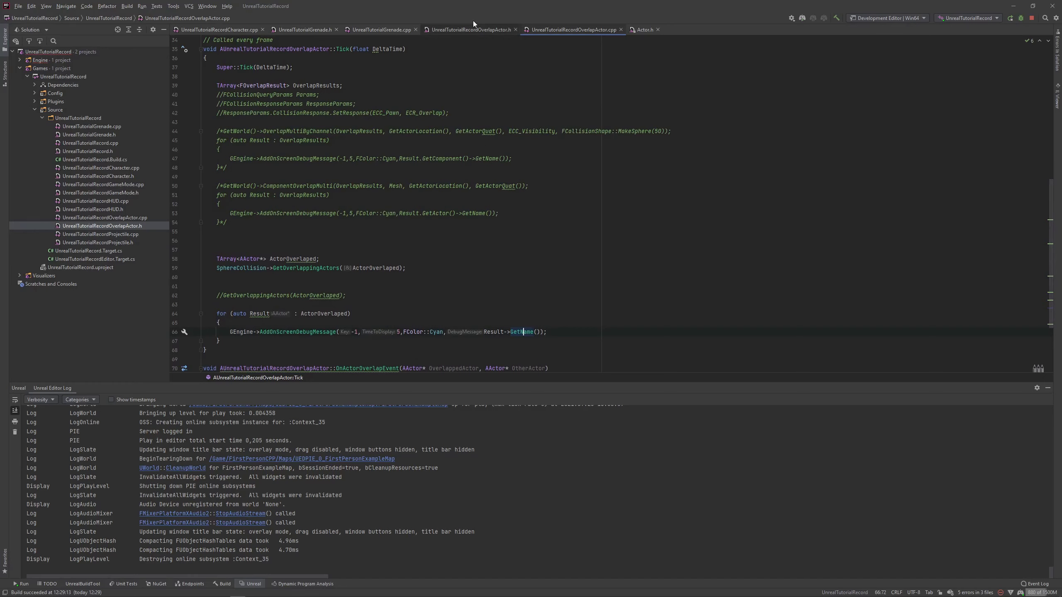
{"action": "scroll", "coordinate": [254, 244], "scroll_direction": "down", "scroll_amount": 2}
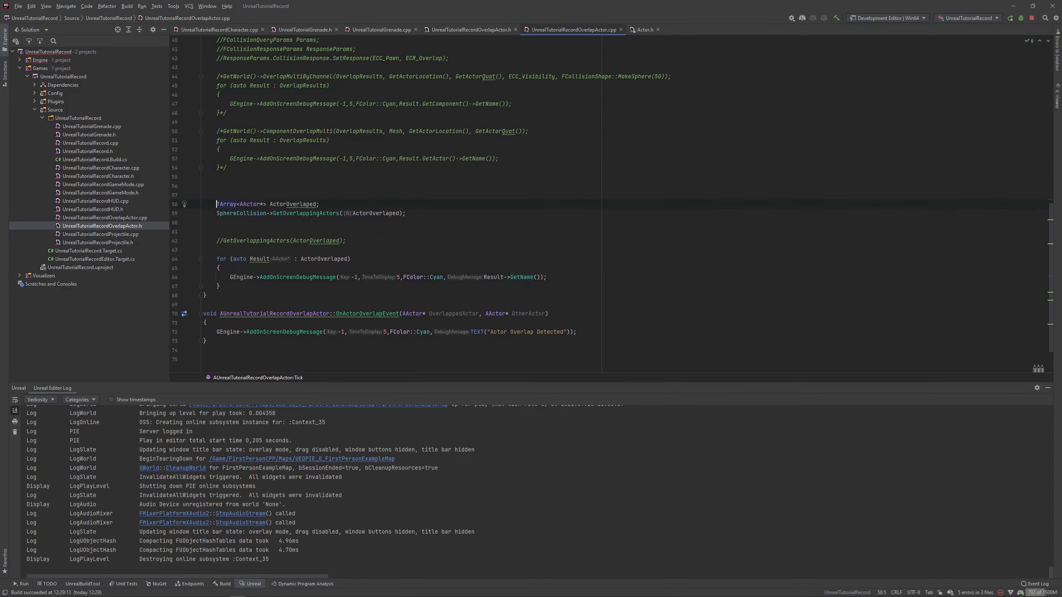
{"action": "type", "text": "/*"}
{"action": "left_click", "coordinate": [226, 286]}
{"action": "type", "text": "*/"}
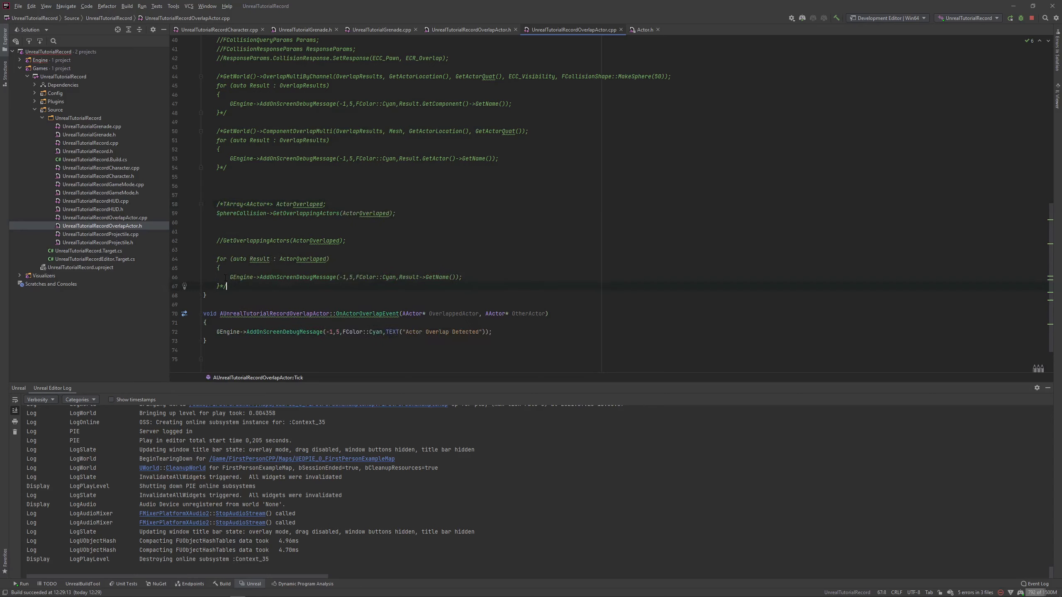
Start an IsOverlappingActor call on a new line below the commented block.
{"action": "key", "text": "Return"}
{"action": "key", "text": "Return"}
{"action": "type", "text": "Is"}
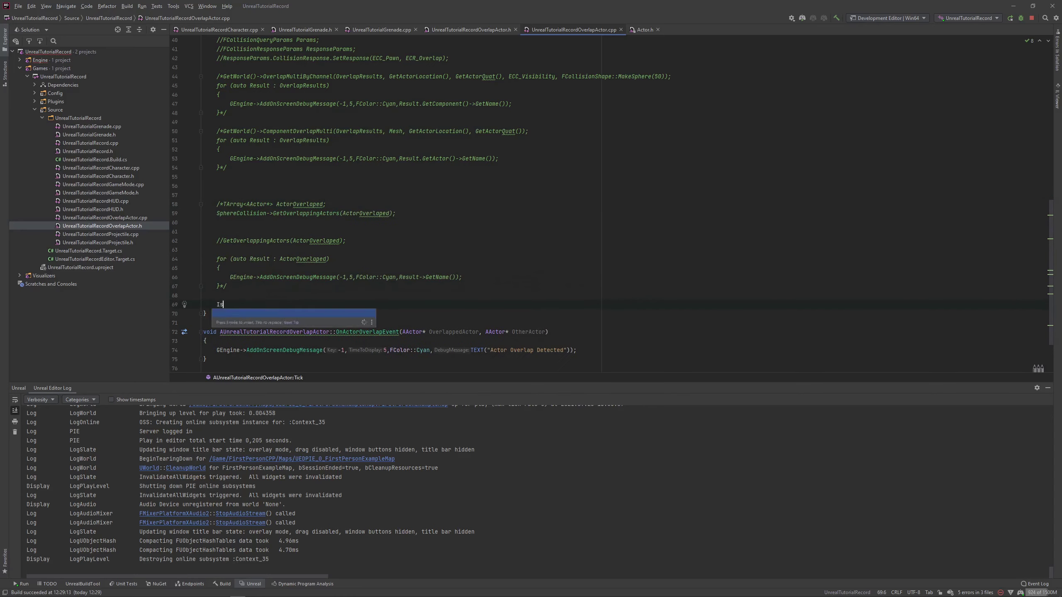
{"action": "type", "text": "Overl"}
{"action": "key", "text": "Return"}
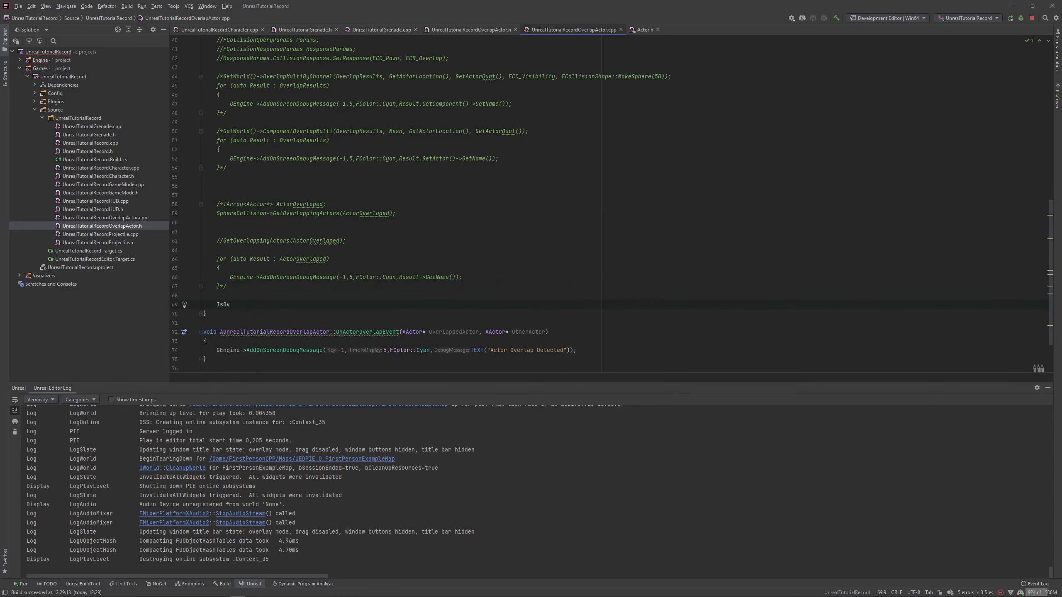
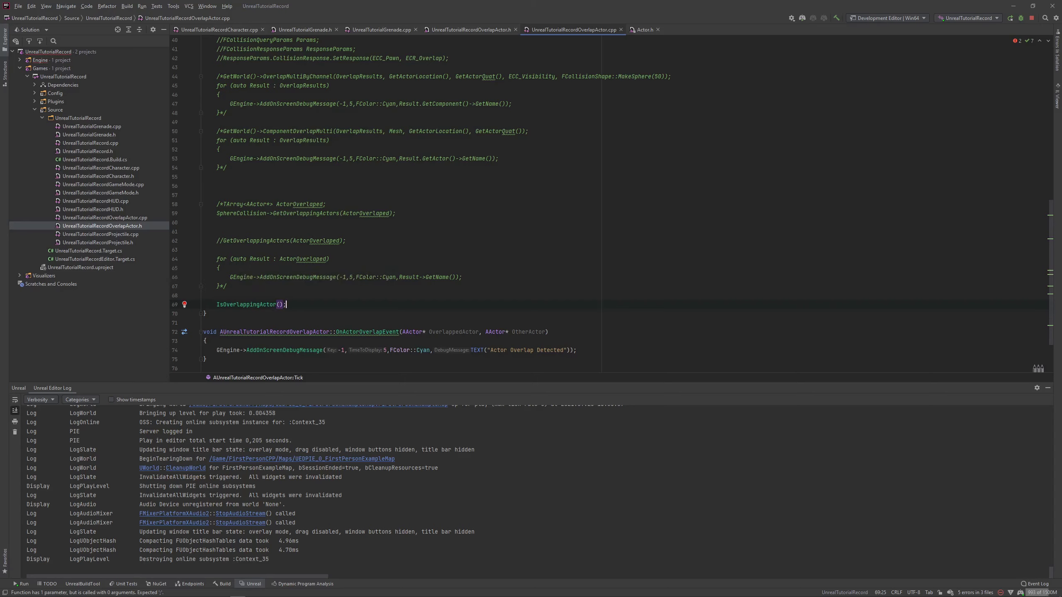
In Unreal Editor's FirstPersonExampleMap, inspect FirstPersonCharacter2 and BP_MyOverlapActor, then return to Rider.
{"action": "key", "text": "alt+Tab"}
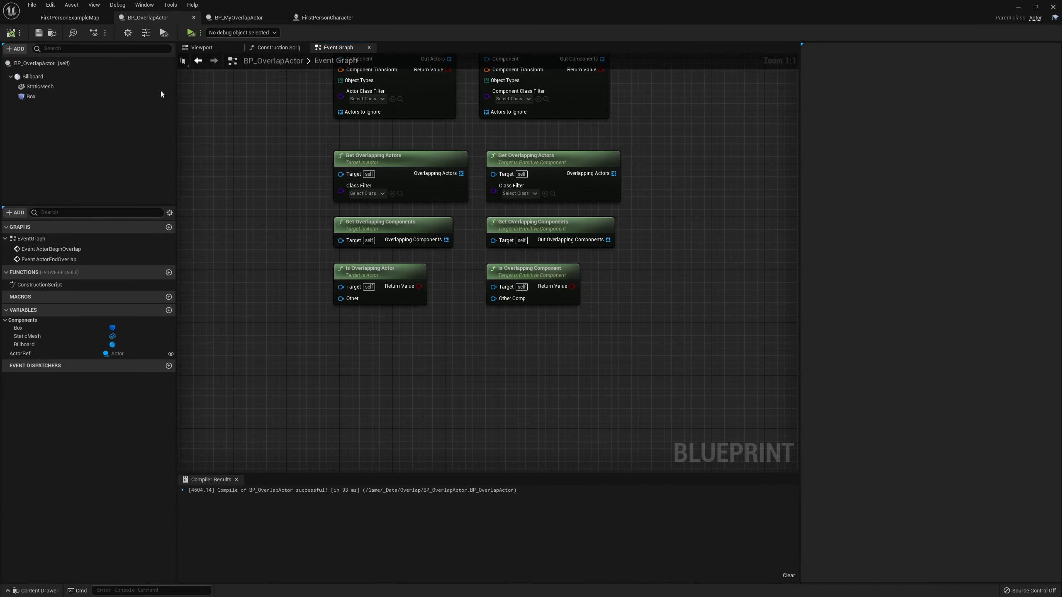
{"action": "left_click", "coordinate": [69, 17]}
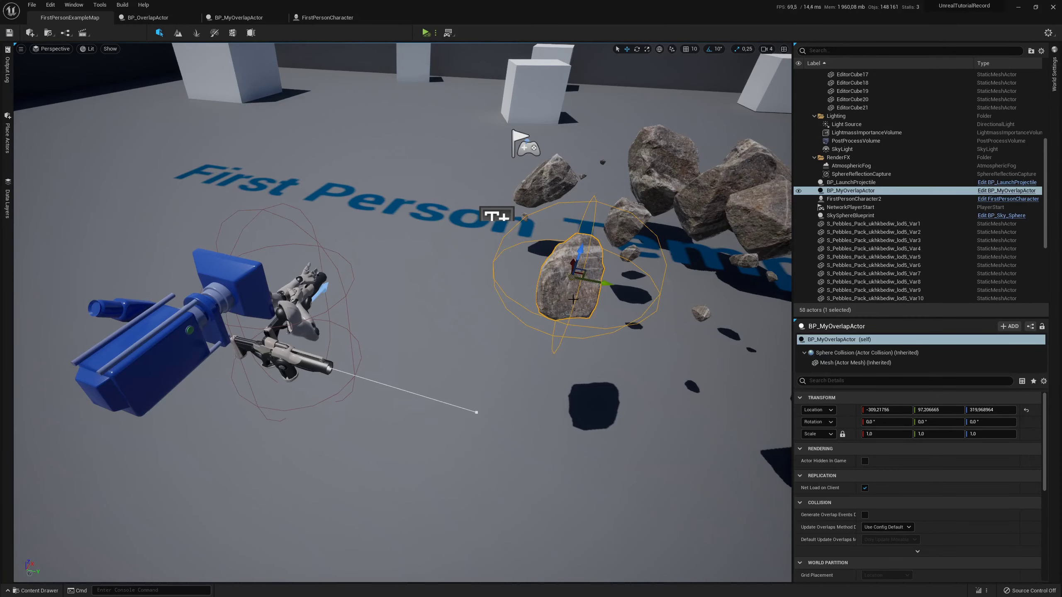
{"action": "left_click", "coordinate": [305, 310]}
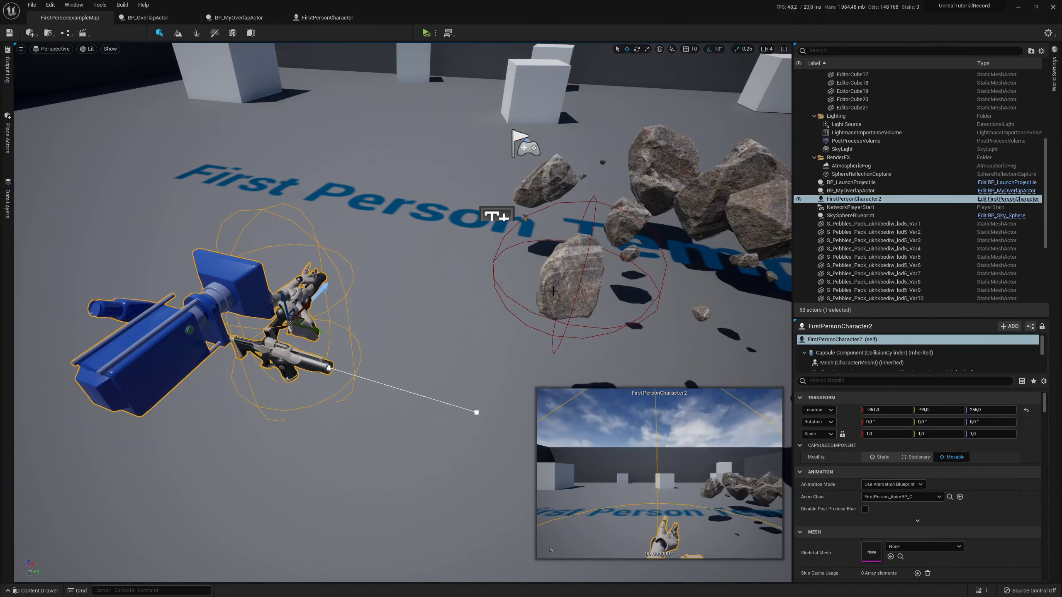
{"action": "left_click", "coordinate": [582, 278]}
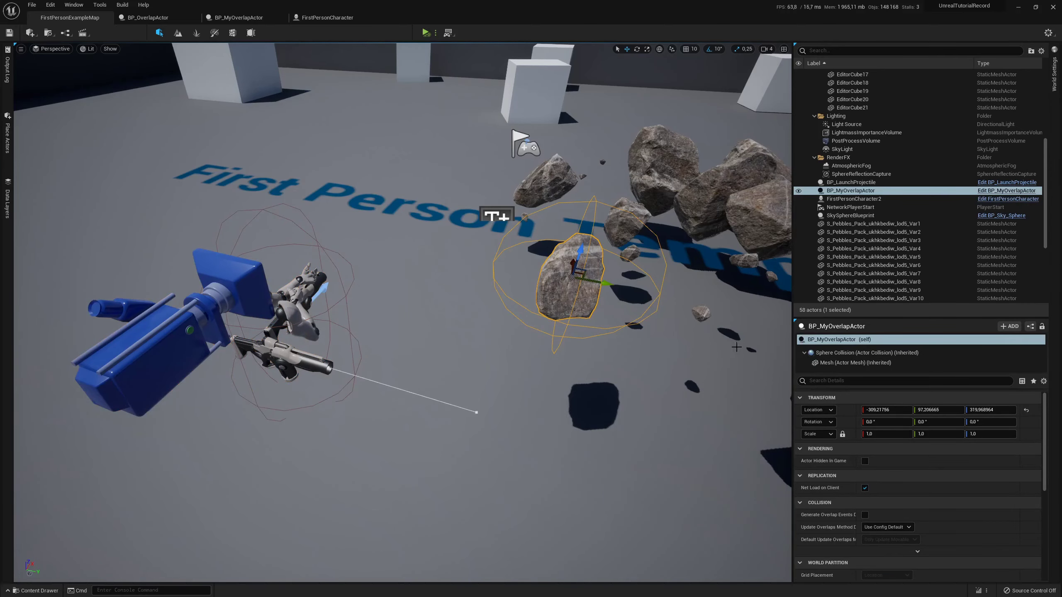
{"action": "left_click", "coordinate": [291, 309]}
{"action": "key", "text": "alt+Tab"}
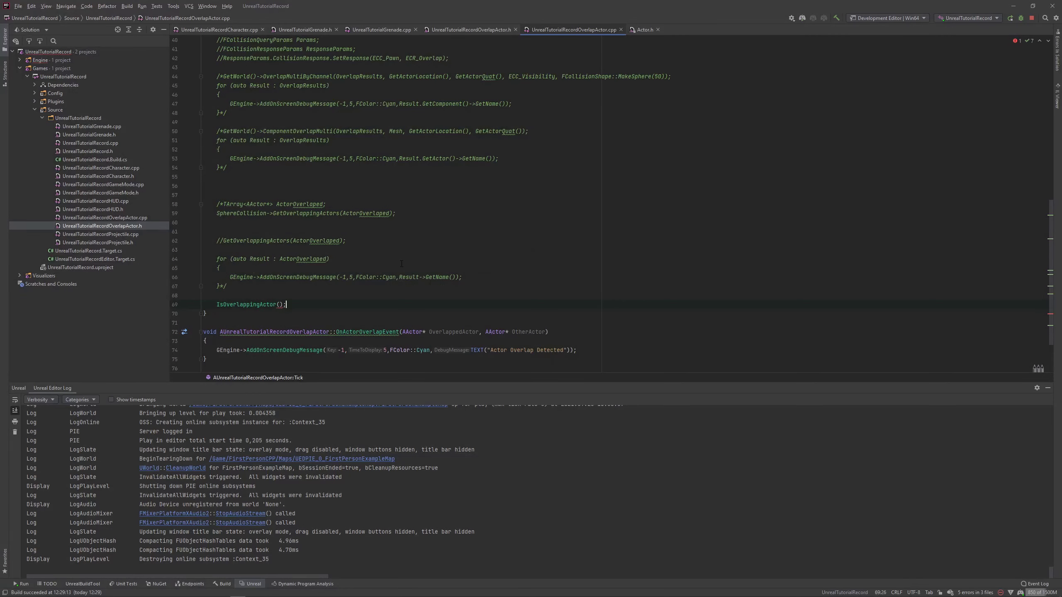
In UnrealTutorialRecordOverlapActor.h, insert a UPROPERTY macro below the constructor declaration.
{"action": "left_click", "coordinate": [470, 33]}
{"action": "scroll", "coordinate": [390, 254], "scroll_direction": "up", "scroll_amount": 1}
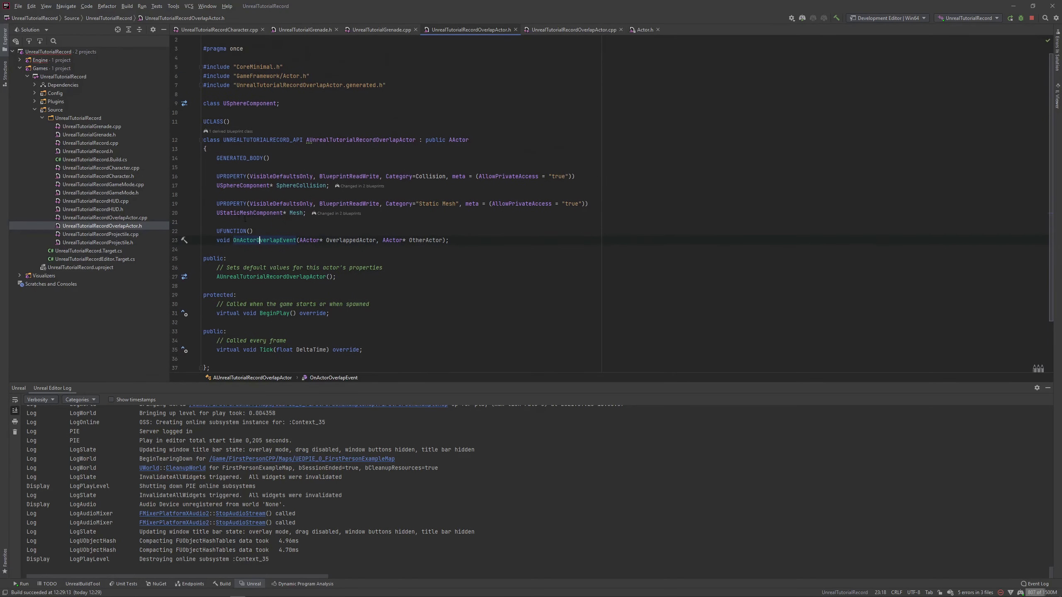
{"action": "scroll", "coordinate": [549, 247], "scroll_direction": "down", "scroll_amount": 1}
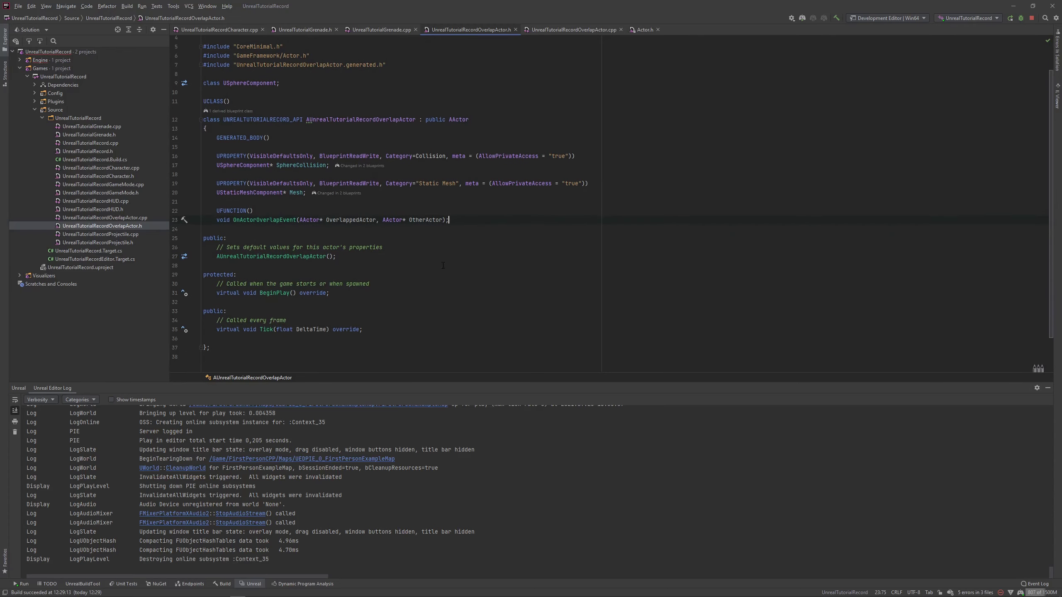
{"action": "left_click", "coordinate": [549, 247]}
{"action": "key", "text": "Return"}
{"action": "key", "text": "Return"}
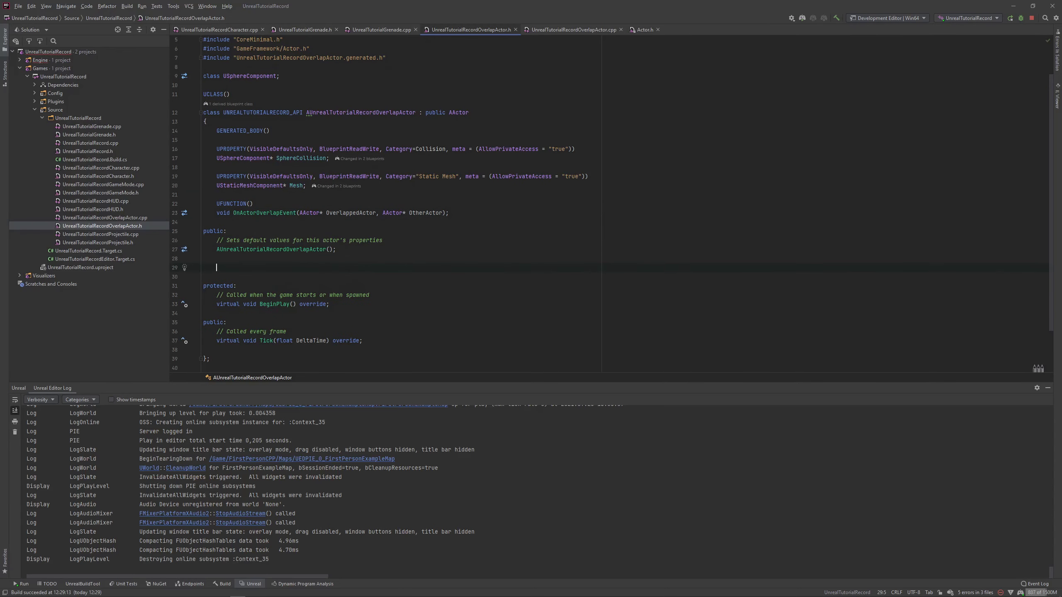
{"action": "type", "text": "UPROP"}
{"action": "key", "text": "Return"}
Give the UPROPERTY the EditAnywhere, BlueprintReadWrite and Category "Actor Ref" specifiers.
{"action": "type", "text": "edit"}
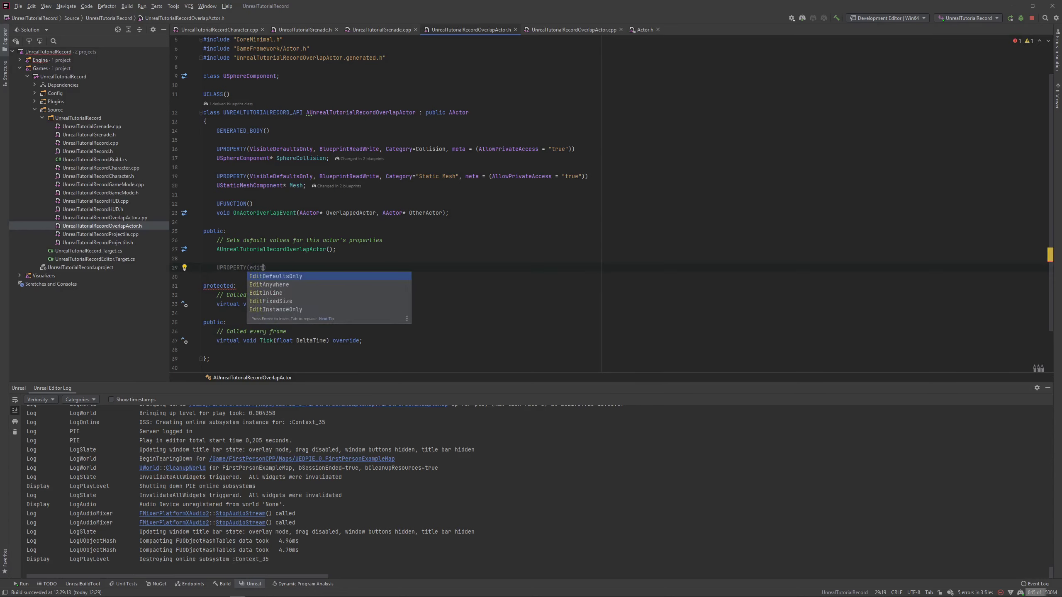
{"action": "key", "text": "Return"}
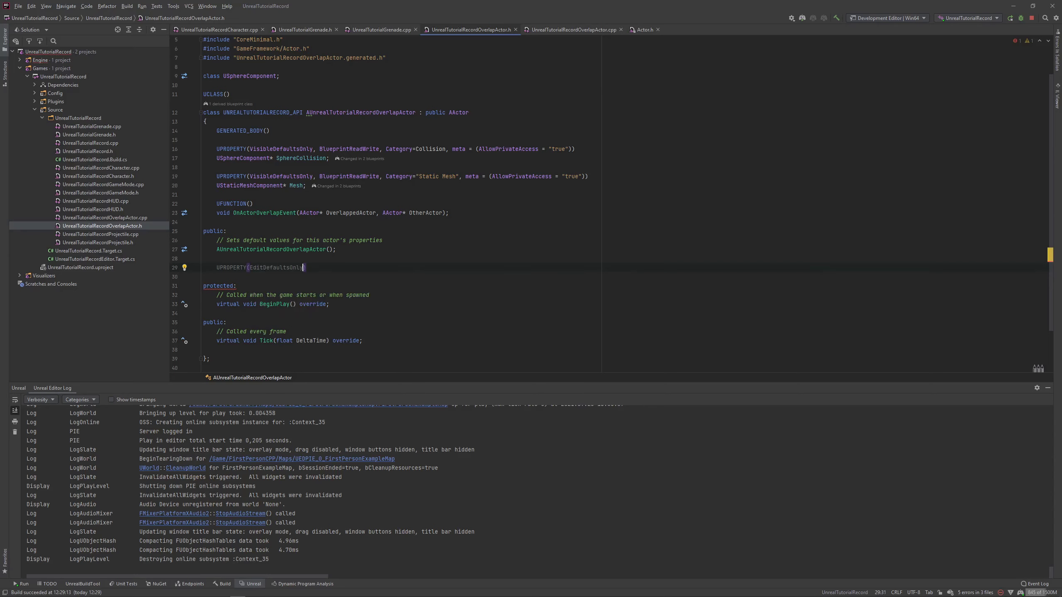
{"action": "key", "text": "BackSpace"}
{"action": "key", "text": "BackSpace"}
{"action": "key", "text": "BackSpace"}
{"action": "key", "text": "BackSpace"}
{"action": "key", "text": "BackSpace"}
{"action": "key", "text": "BackSpace"}
{"action": "key", "text": "BackSpace"}
{"action": "key", "text": "BackSpace"}
{"action": "key", "text": "BackSpace"}
{"action": "key", "text": "BackSpace"}
{"action": "key", "text": "BackSpace"}
{"action": "key", "text": "BackSpace"}
{"action": "key", "text": "BackSpace"}
{"action": "type", "text": "edi"}
{"action": "key", "text": "Return"}
{"action": "type", "text": ", "}
{"action": "type", "text": "blue"}
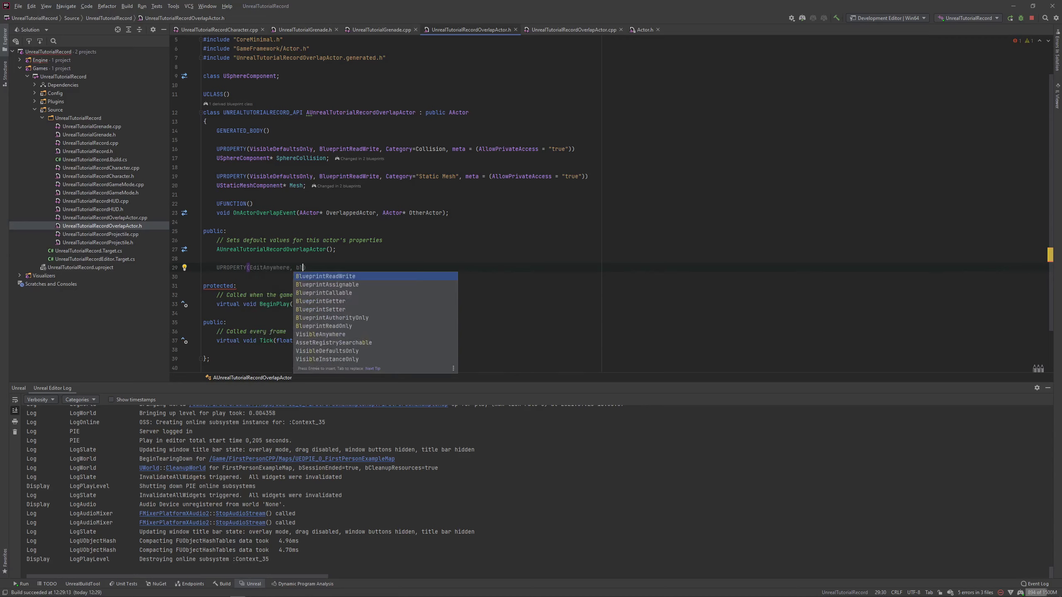
{"action": "key", "text": "Return"}
{"action": "type", "text": ", "}
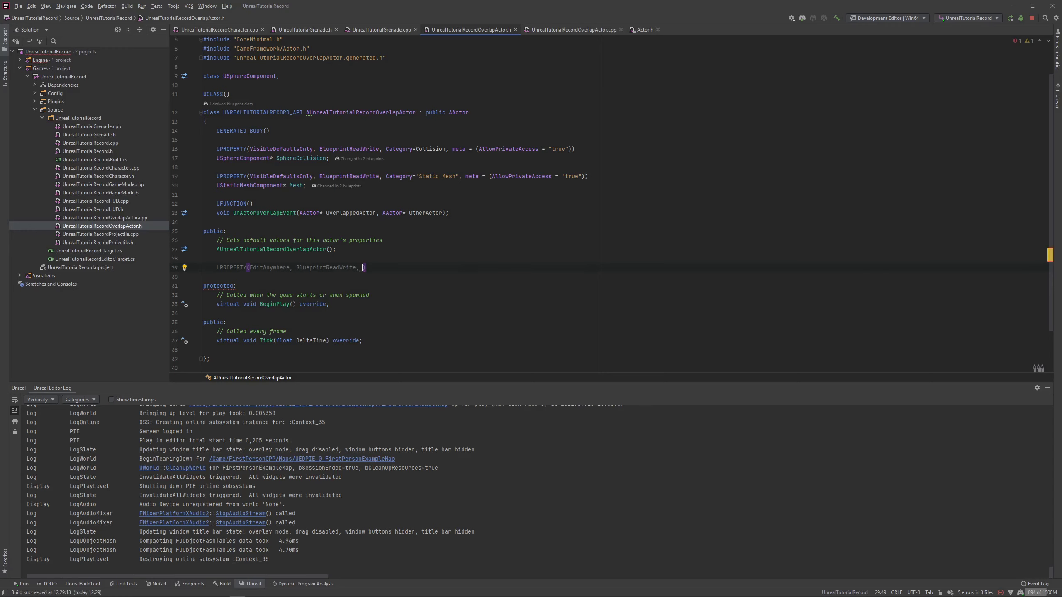
{"action": "type", "text": "Cat"}
{"action": "key", "text": "Return"}
{"action": "type", "text": "Actor"}
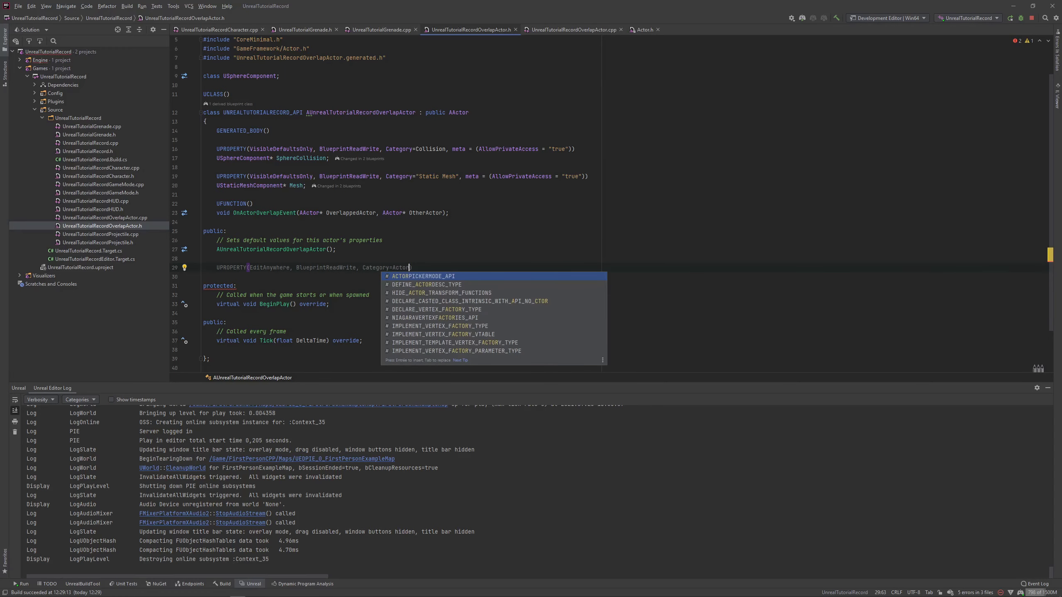
{"action": "type", "text": " Ref"}
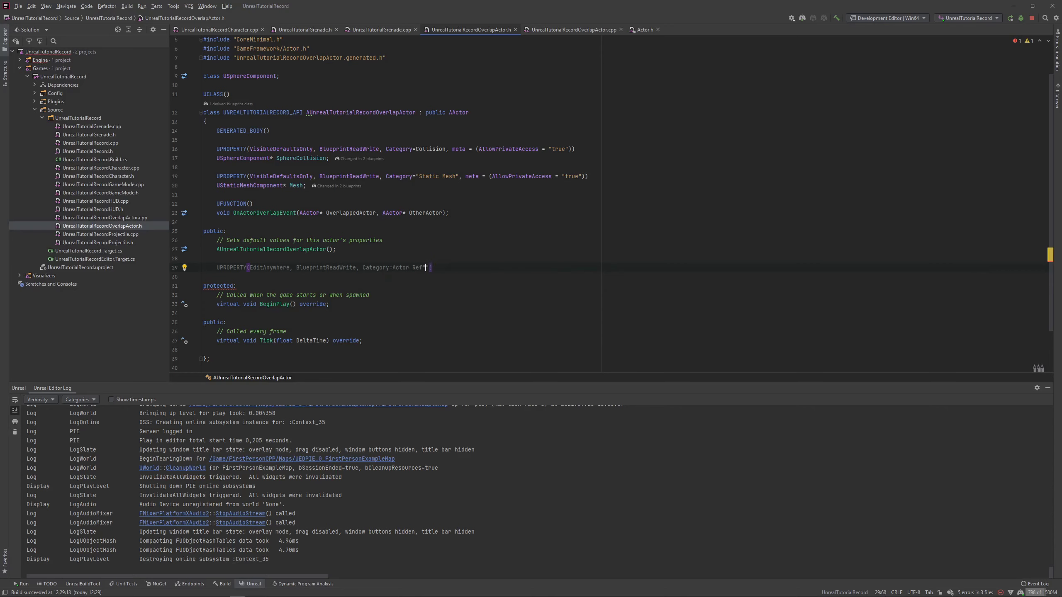
{"action": "type", "text": "\"\""}
Fix the Category quotes and declare AActor* ActorRef; beneath the UPROPERTY.
{"action": "key", "text": "Left"}
{"action": "key", "text": "Left"}
{"action": "key", "text": "Left"}
{"action": "type", "text": "\""}
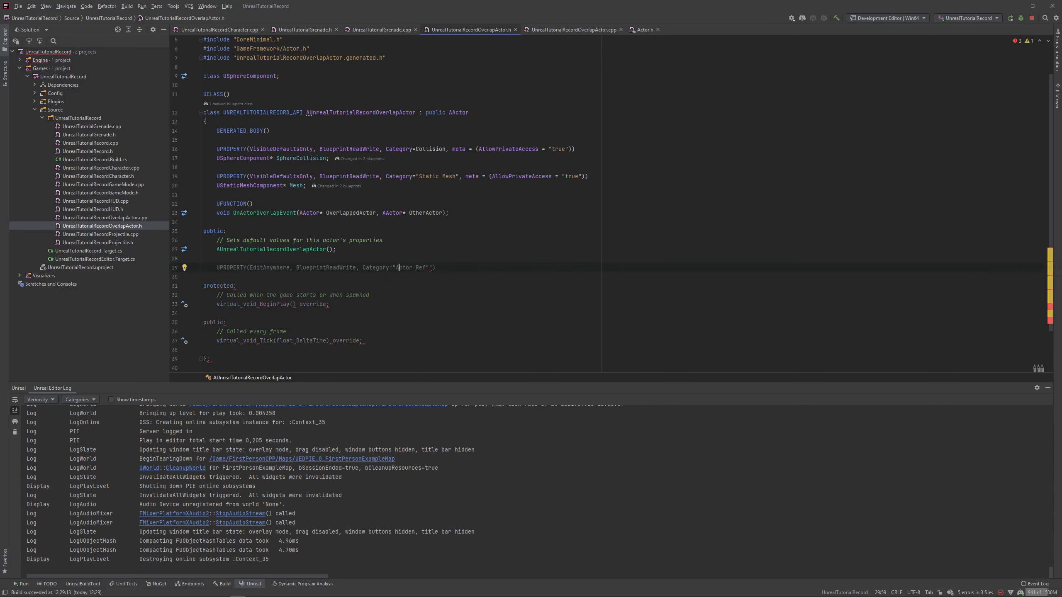
{"action": "key", "text": "End"}
{"action": "key", "text": "Left"}
{"action": "key", "text": "BackSpace"}
{"action": "key", "text": "End"}
{"action": "key", "text": "Return"}
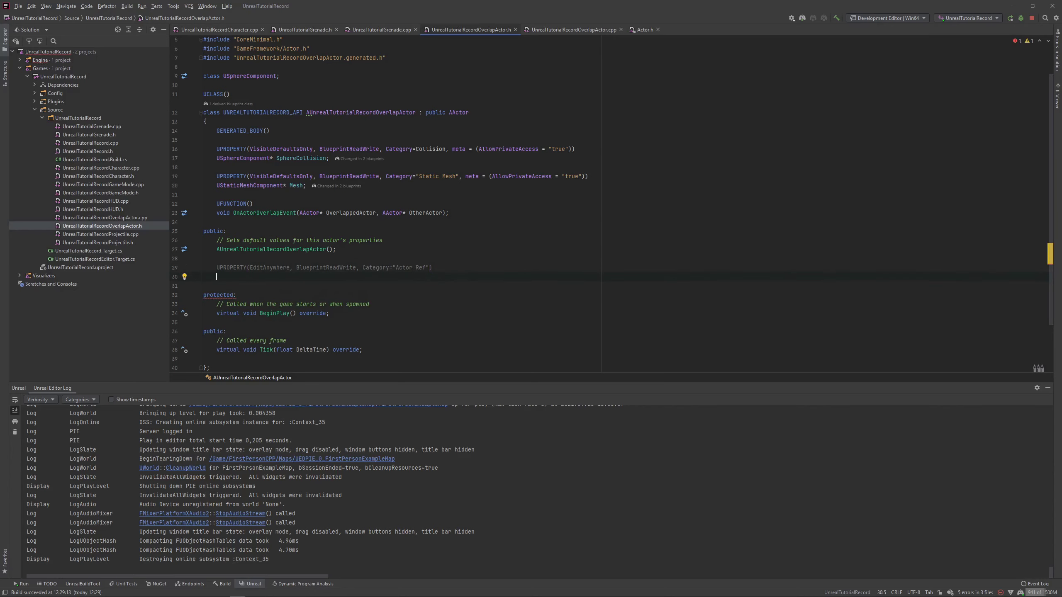
{"action": "type", "text": "AActor"}
{"action": "type", "text": "* Acto"}
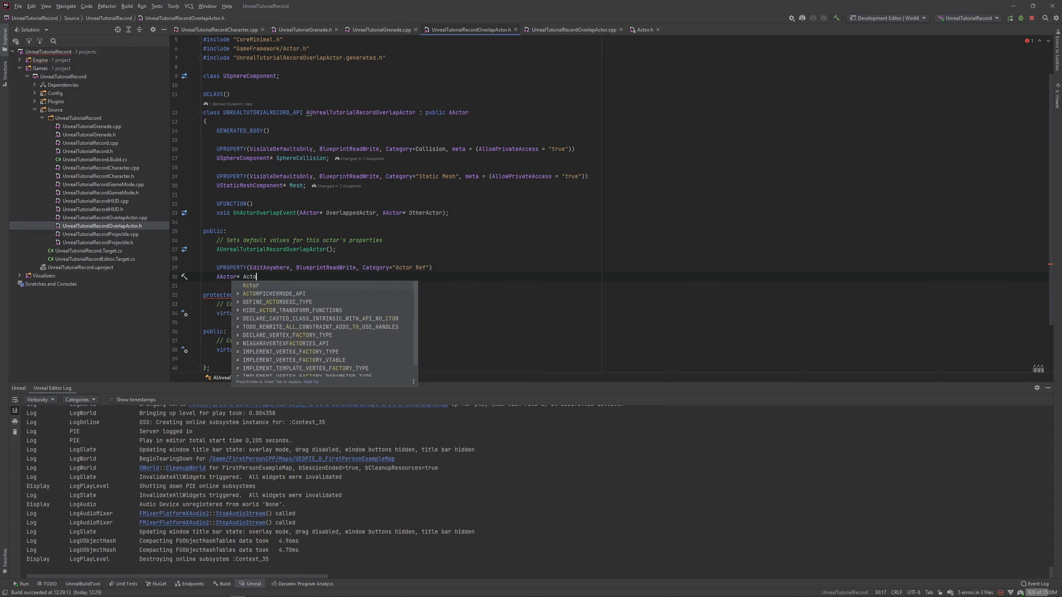
{"action": "type", "text": "rRef;"}
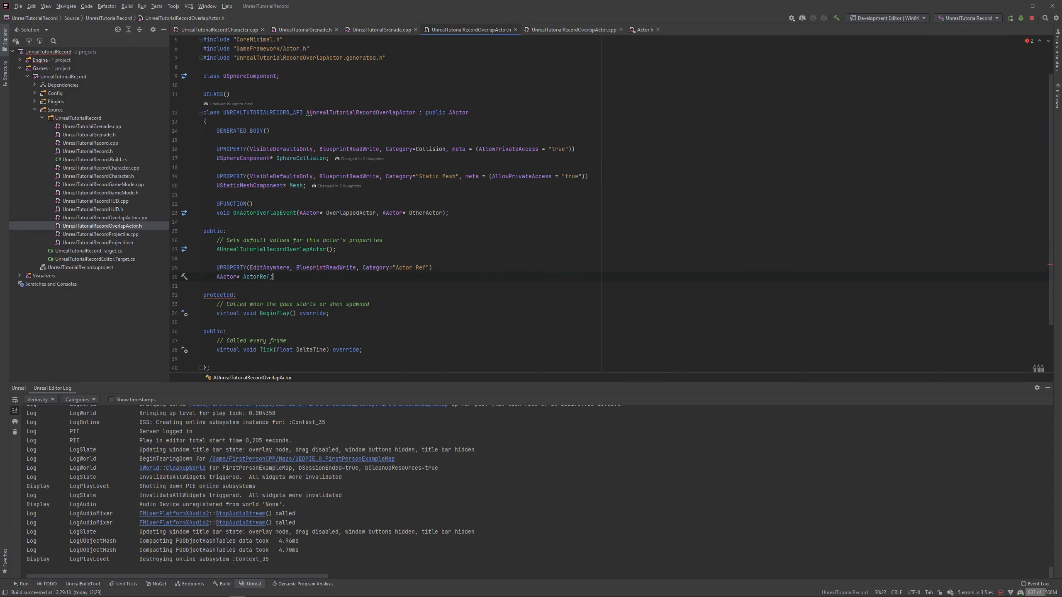
In the .cpp Tick code, pass ActorRef as the IsOverlappingActor argument.
{"action": "left_click", "coordinate": [555, 26]}
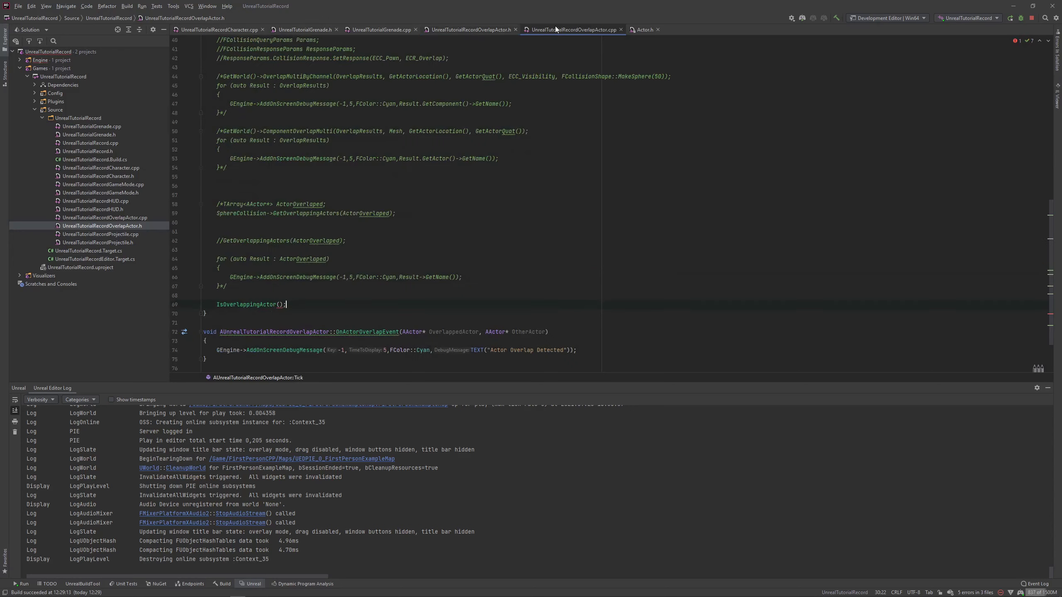
{"action": "scroll", "coordinate": [289, 284], "scroll_direction": "down", "scroll_amount": 1}
{"action": "key", "text": "Left"}
{"action": "key", "text": "Left"}
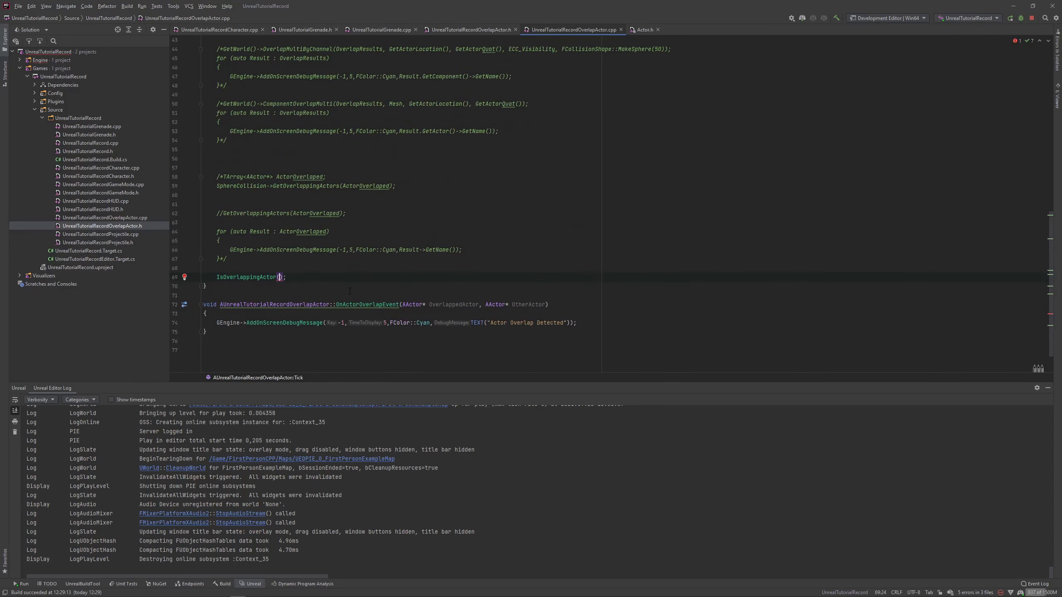
{"action": "type", "text": "Acto"}
{"action": "key", "text": "Return"}
{"action": "key", "text": "End"}
Add an if (ActorRef) block below the IsOverlappingActor call.
{"action": "key", "text": "Return"}
{"action": "type", "text": "if"}
{"action": "key", "text": "Return"}
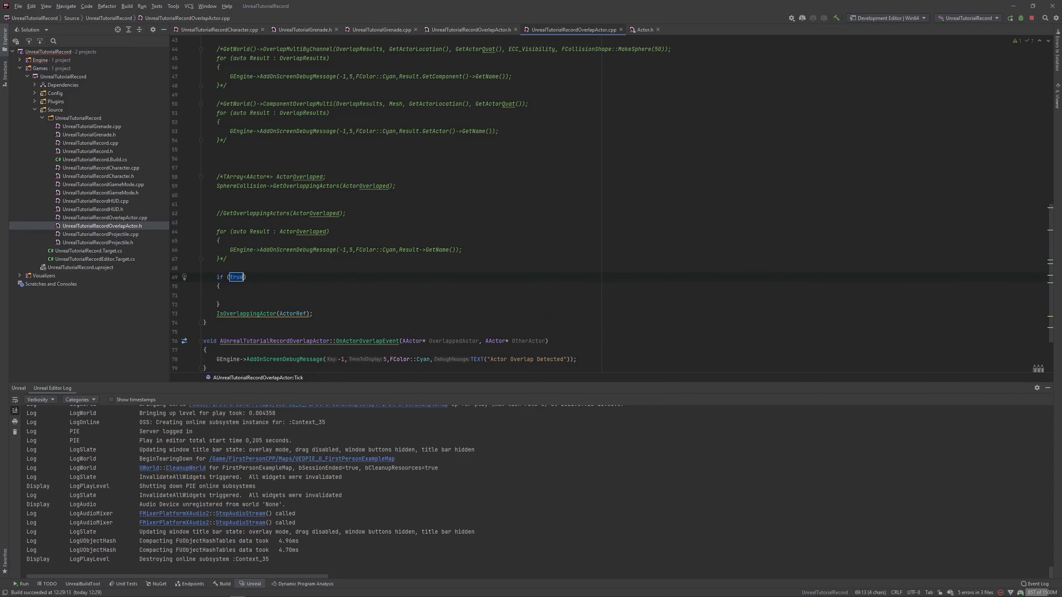
{"action": "type", "text": "Act"}
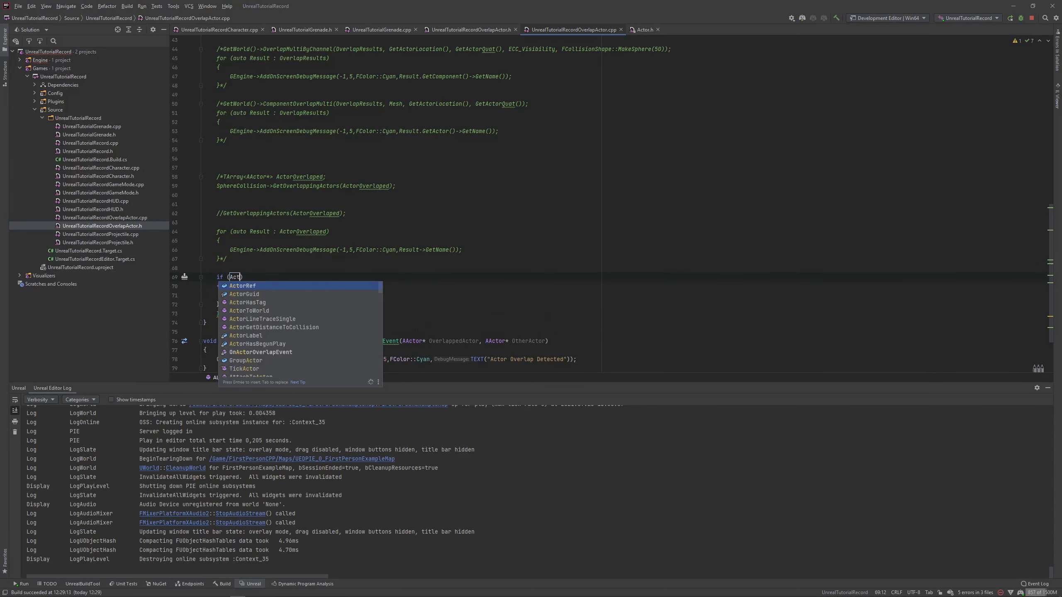
{"action": "key", "text": "Return"}
{"action": "key", "text": "Tab"}
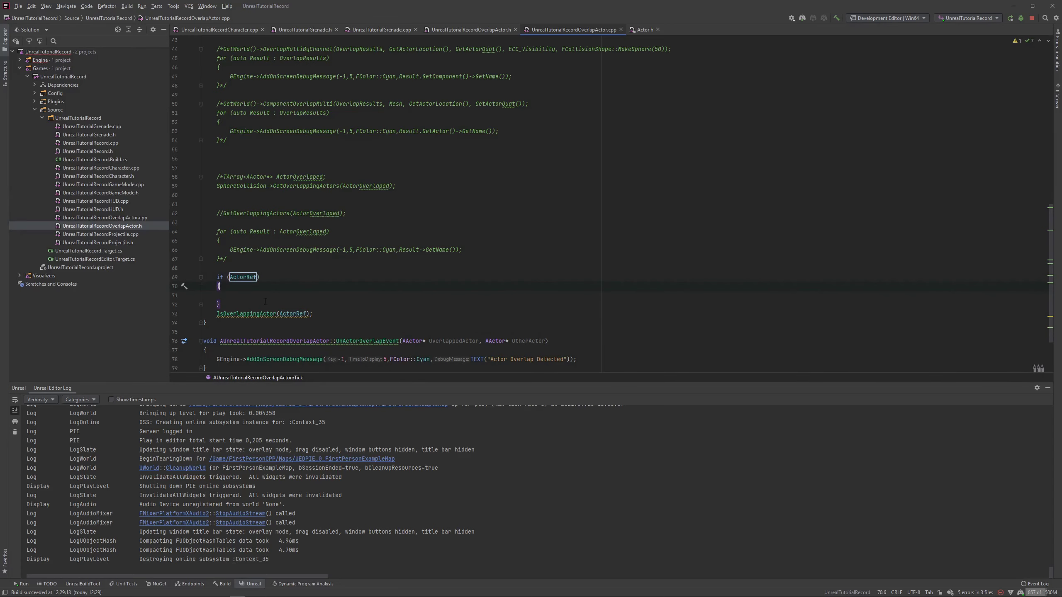
Move the IsOverlappingActor(ActorRef) call inside the if (ActorRef) braces.
{"action": "left_click_drag", "start_coordinate": [216, 315], "coordinate": [313, 315]}
{"action": "key", "text": "ctrl+x"}
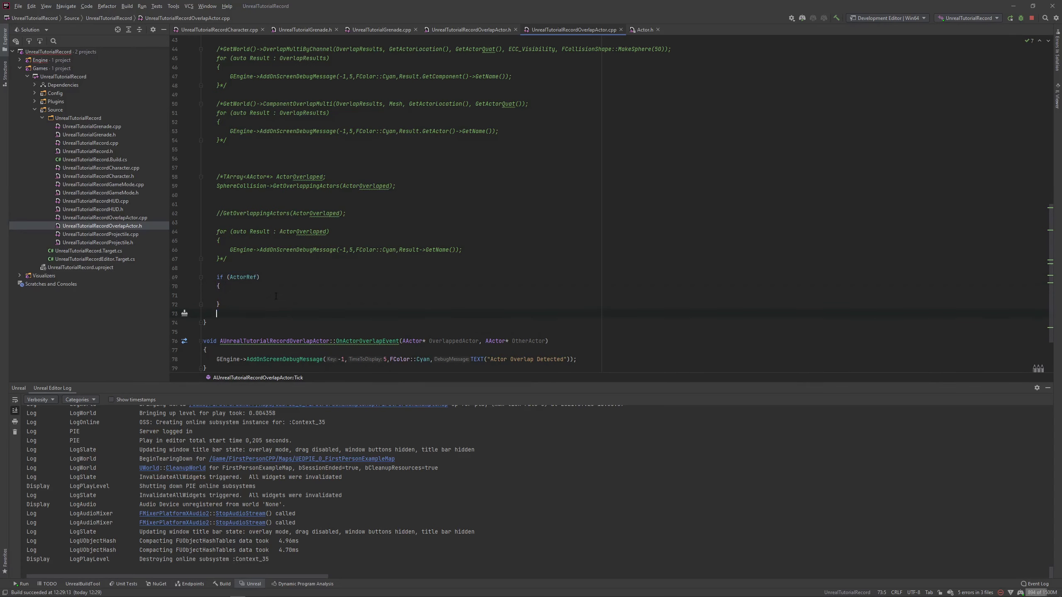
{"action": "key", "text": "Up"}
{"action": "key", "text": "Up"}
{"action": "key", "text": "ctrl+v"}
{"action": "scroll", "coordinate": [293, 315], "scroll_direction": "up", "scroll_amount": 1}
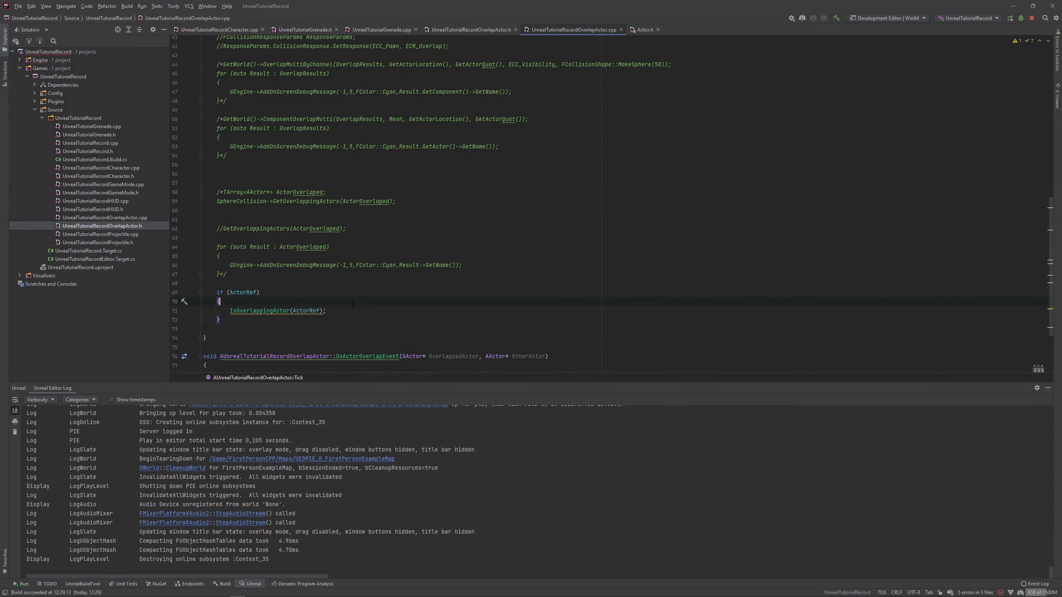
{"action": "scroll", "coordinate": [346, 310], "scroll_direction": "down", "scroll_amount": 1}
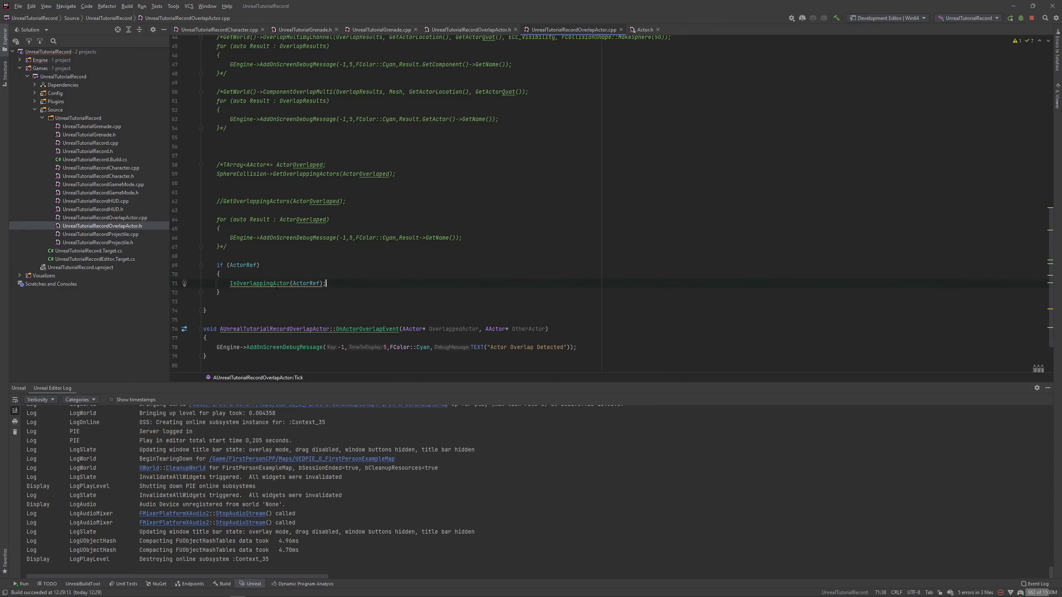
{"action": "left_click", "coordinate": [261, 275]}
{"action": "scroll", "coordinate": [216, 321], "scroll_direction": "down", "scroll_amount": 1}
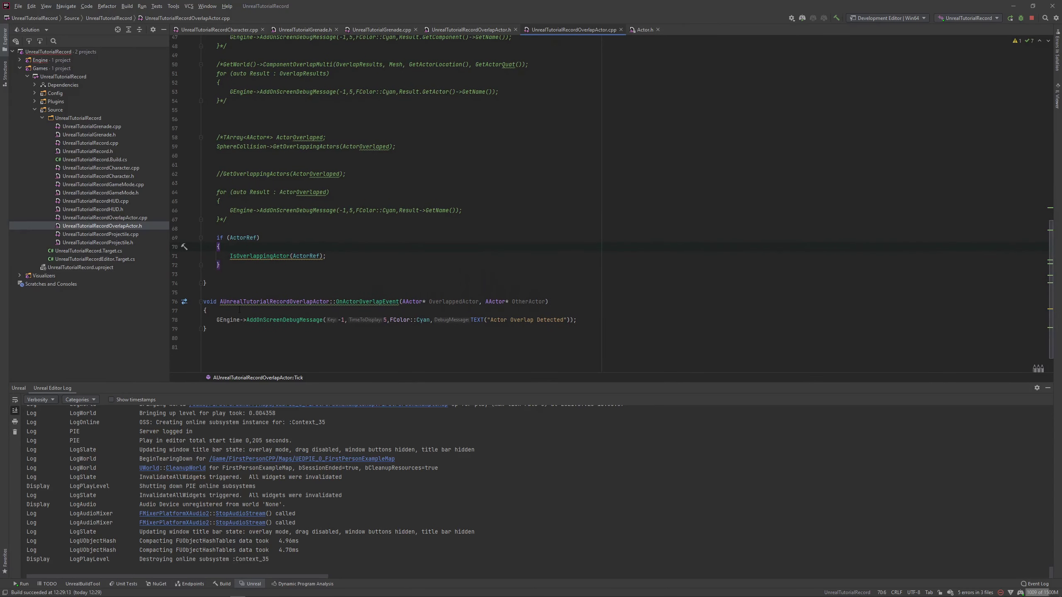
Copy the OnActorOverlapEvent debug-message statement into the if (ActorRef) block.
{"action": "left_click_drag", "start_coordinate": [217, 321], "coordinate": [417, 320]}
{"action": "left_click_drag", "start_coordinate": [564, 317], "coordinate": [566, 320]}
{"action": "key", "text": "ctrl+c"}
{"action": "left_click", "coordinate": [277, 248]}
{"action": "key", "text": "Return"}
{"action": "key", "text": "ctrl+v"}
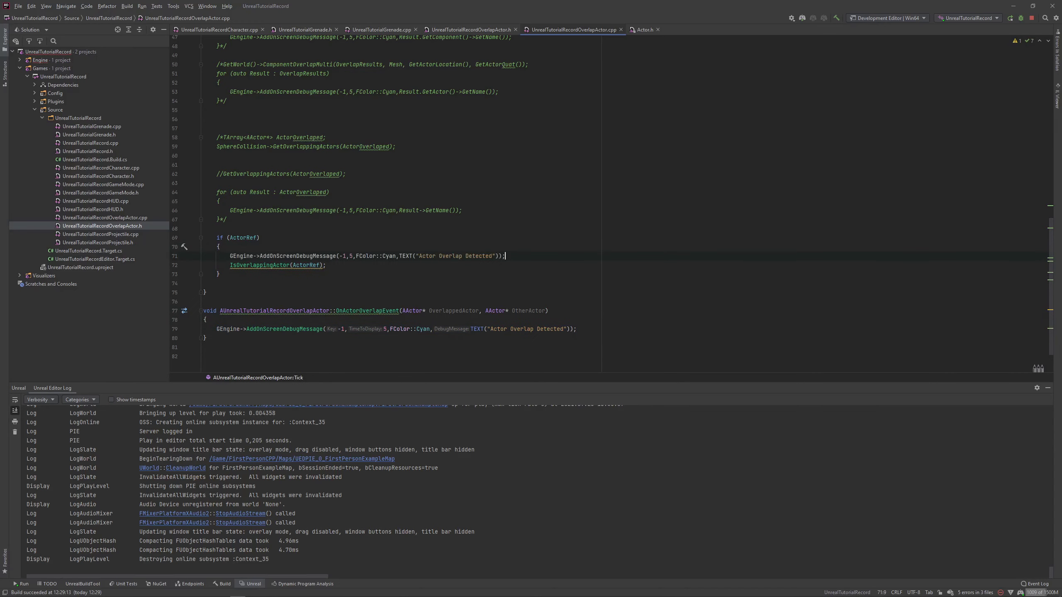
Clean up the pasted call's stray ')' and '.', leaving its message argument empty.
{"action": "left_click_drag", "start_coordinate": [230, 265], "coordinate": [324, 265]}
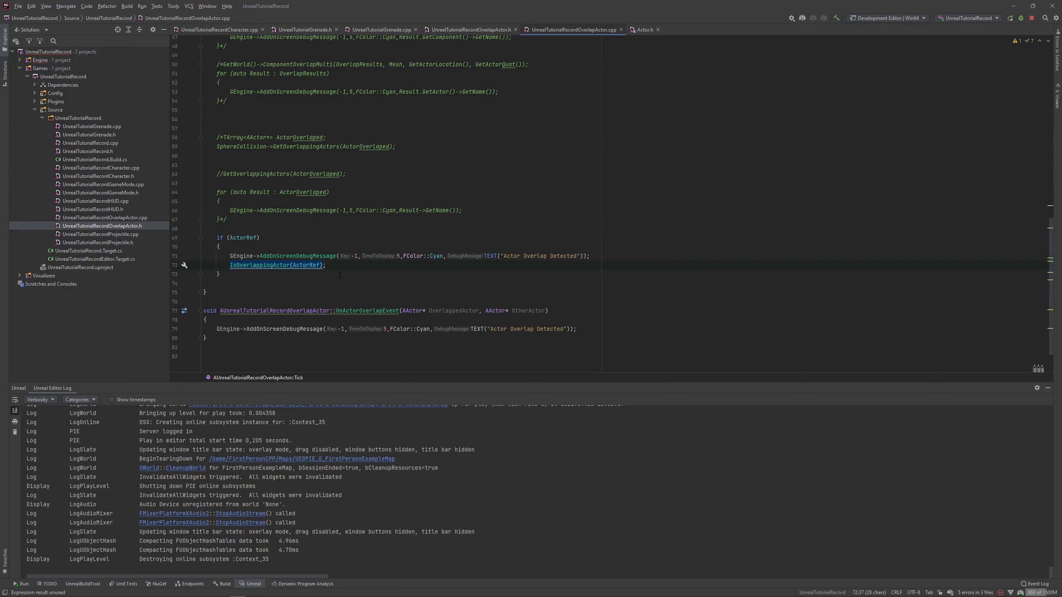
{"action": "left_click_drag", "start_coordinate": [483, 256], "coordinate": [581, 256]}
{"action": "key", "text": "ctrl+v"}
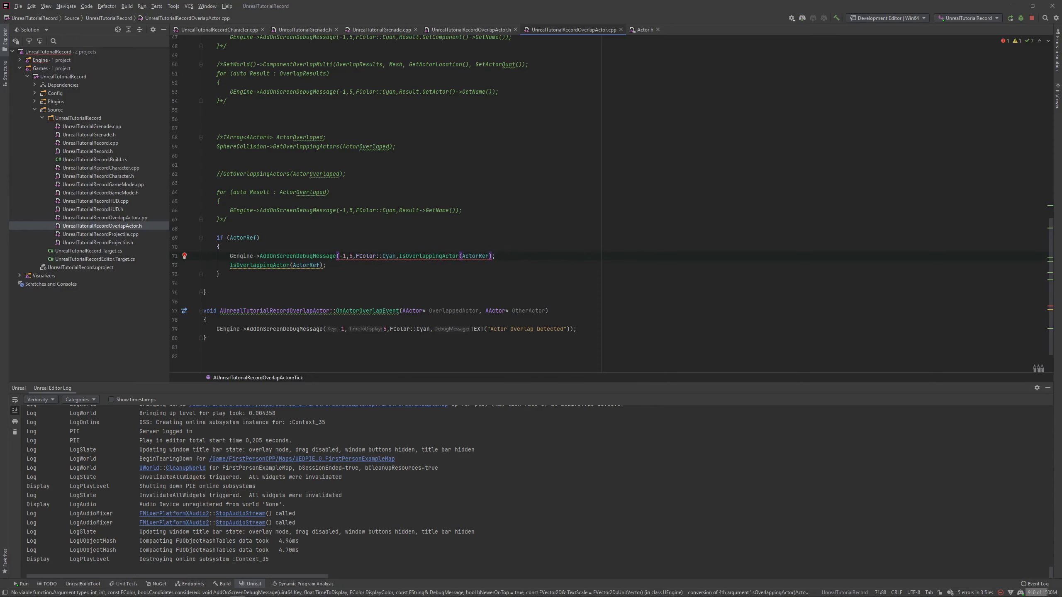
{"action": "type", "text": ")"}
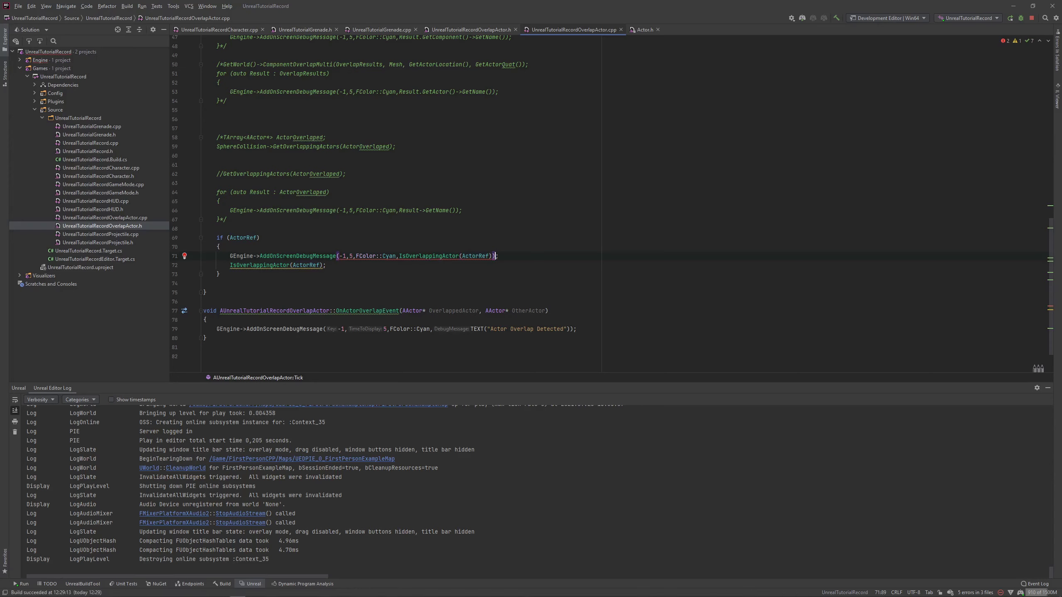
{"action": "key", "text": "Delete"}
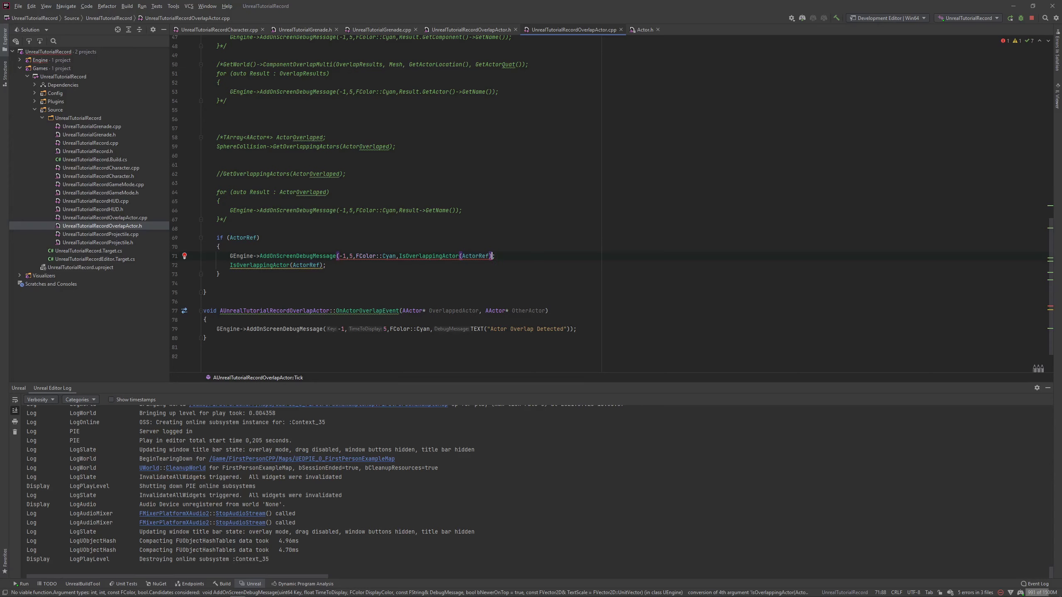
{"action": "type", "text": ")"}
{"action": "type", "text": "."}
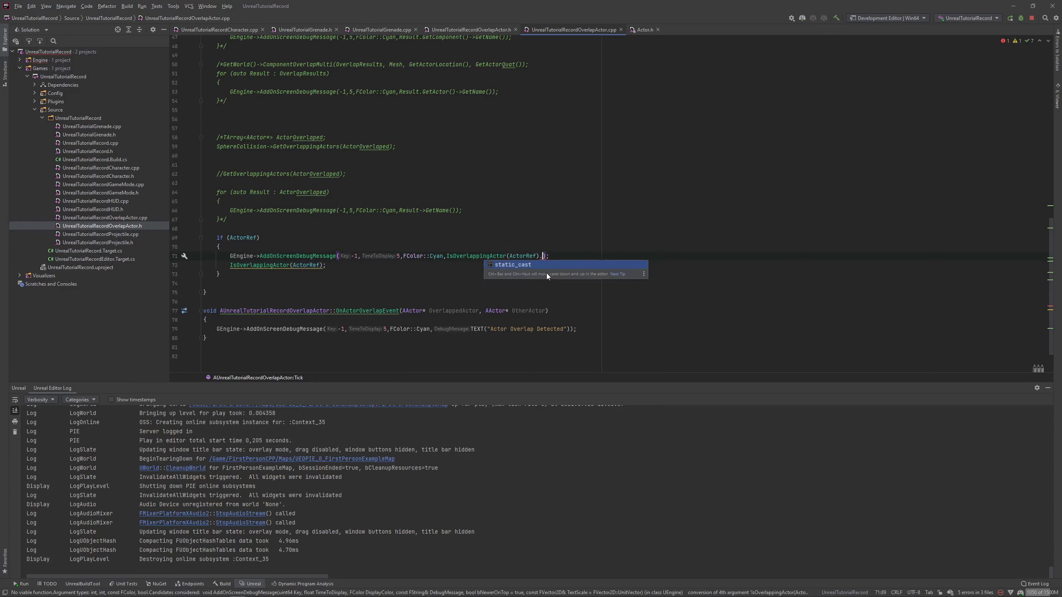
{"action": "key", "text": "BackSpace"}
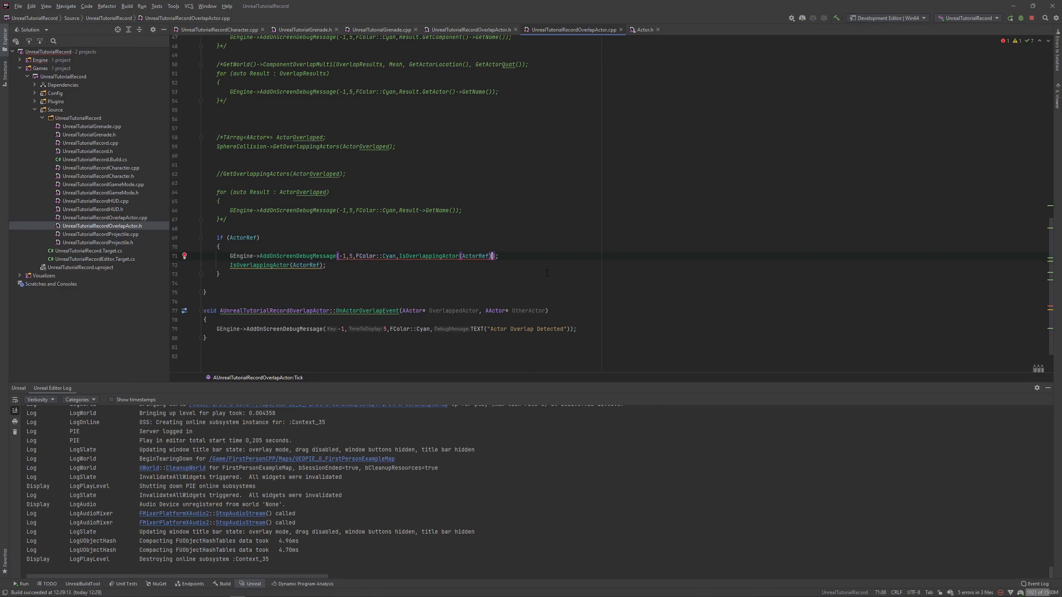
{"action": "key", "text": "ctrl+w"}
{"action": "key", "text": "ctrl+w"}
{"action": "key", "text": "ctrl+w"}
{"action": "key", "text": "BackSpace"}
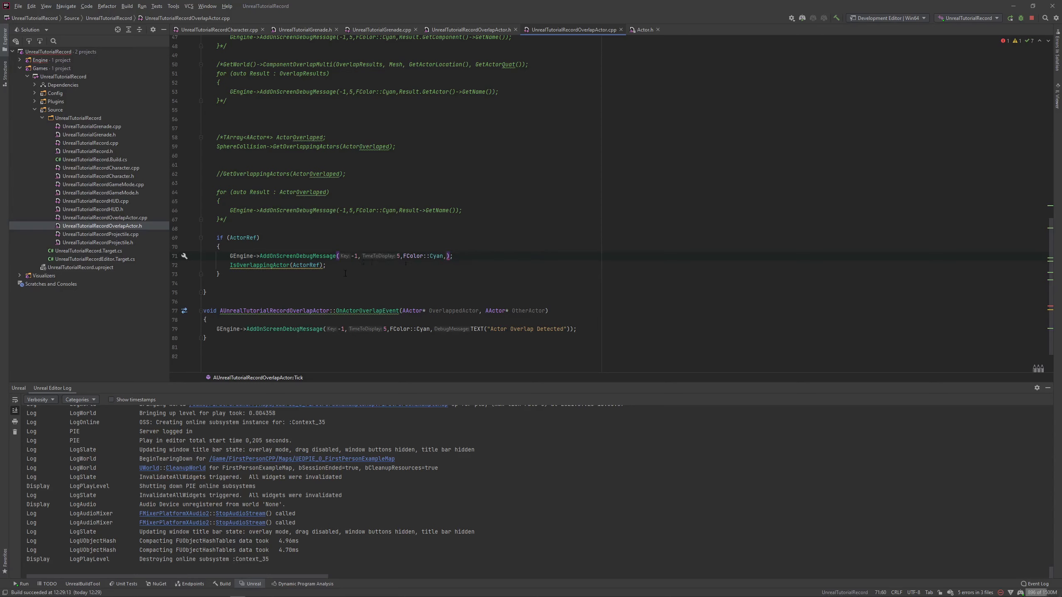
Nest an if (IsOverlappingActor(ActorRef)) containing a debug-message call inside the ActorRef block.
{"action": "left_click", "coordinate": [274, 248]}
{"action": "key", "text": "Return"}
{"action": "type", "text": "if"}
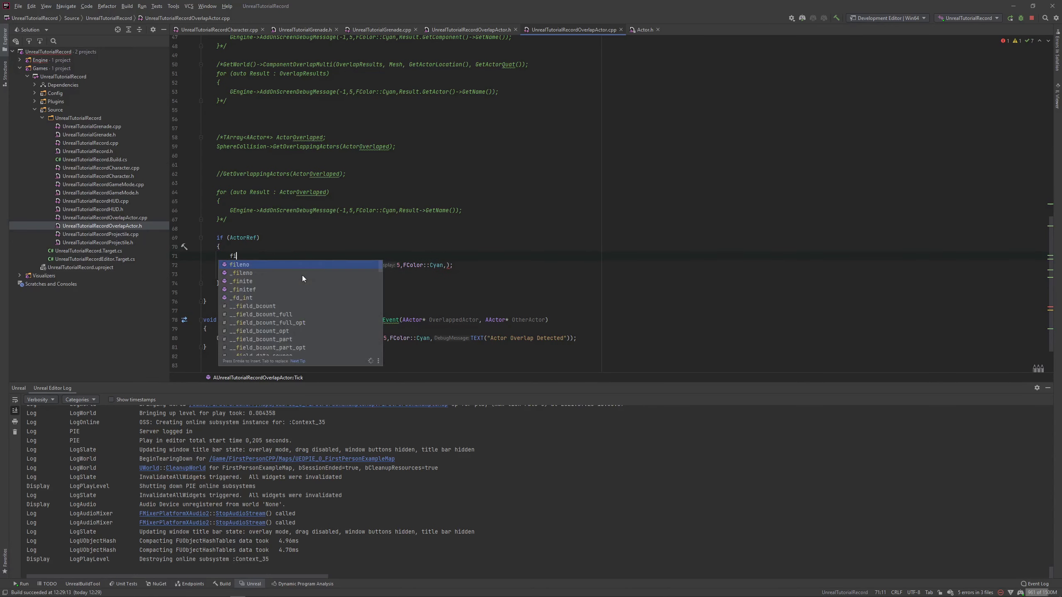
{"action": "key", "text": "Return"}
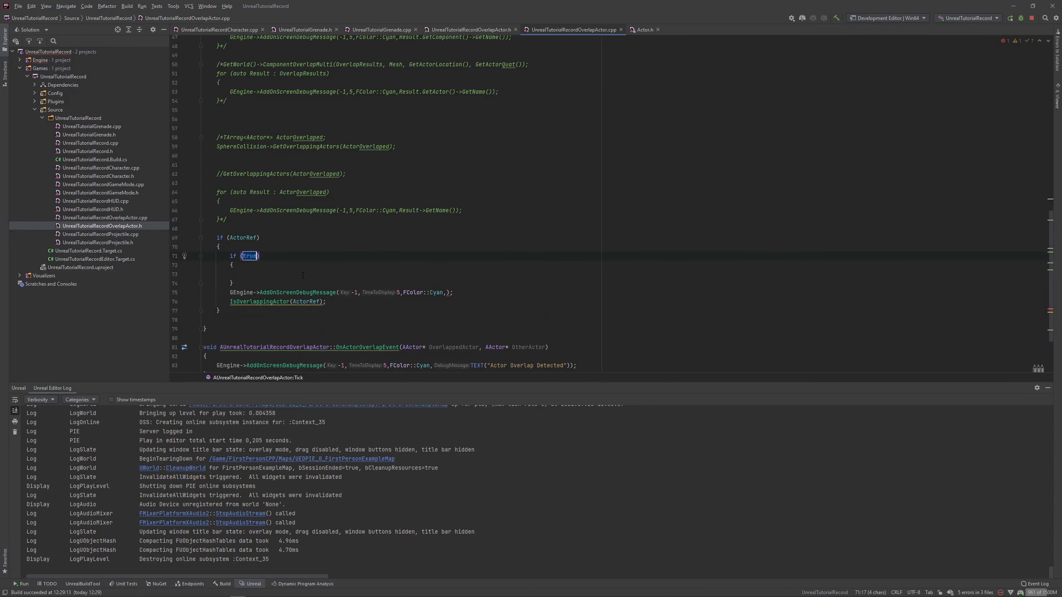
{"action": "left_click_drag", "start_coordinate": [229, 302], "coordinate": [323, 301]}
{"action": "left_click", "coordinate": [250, 256]}
{"action": "key", "text": "ctrl+v"}
{"action": "key", "text": "Return"}
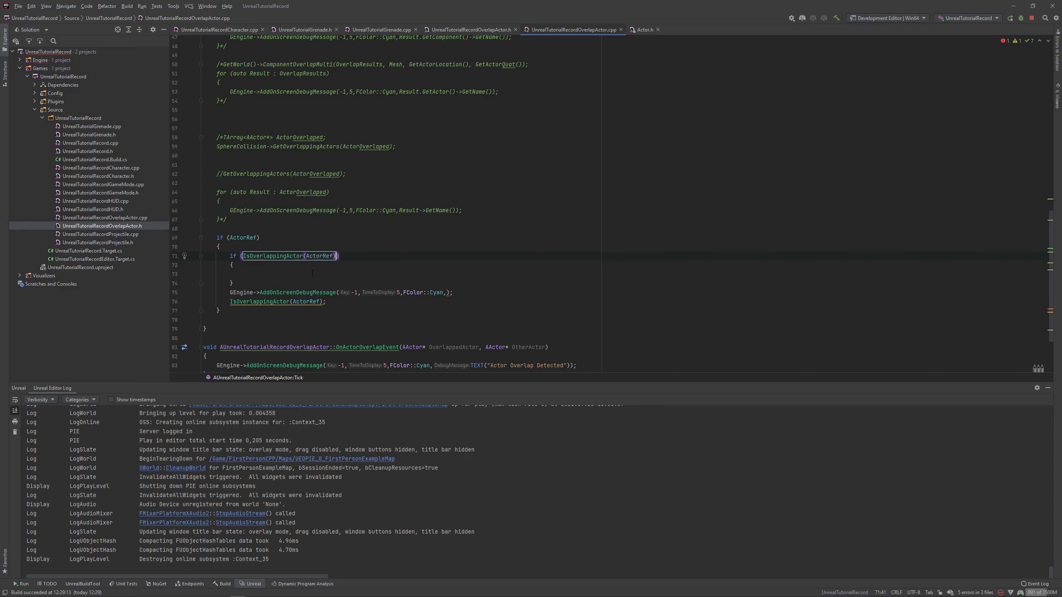
{"action": "left_click_drag", "start_coordinate": [231, 293], "coordinate": [453, 293]}
{"action": "key", "text": "ctrl+c"}
{"action": "left_click", "coordinate": [326, 274]}
{"action": "key", "text": "ctrl+v"}
Add an else branch holding the leftover debug message and delete the stray IsOverlappingActor line.
{"action": "key", "text": "Down"}
{"action": "key", "text": "Return"}
{"action": "type", "text": "el"}
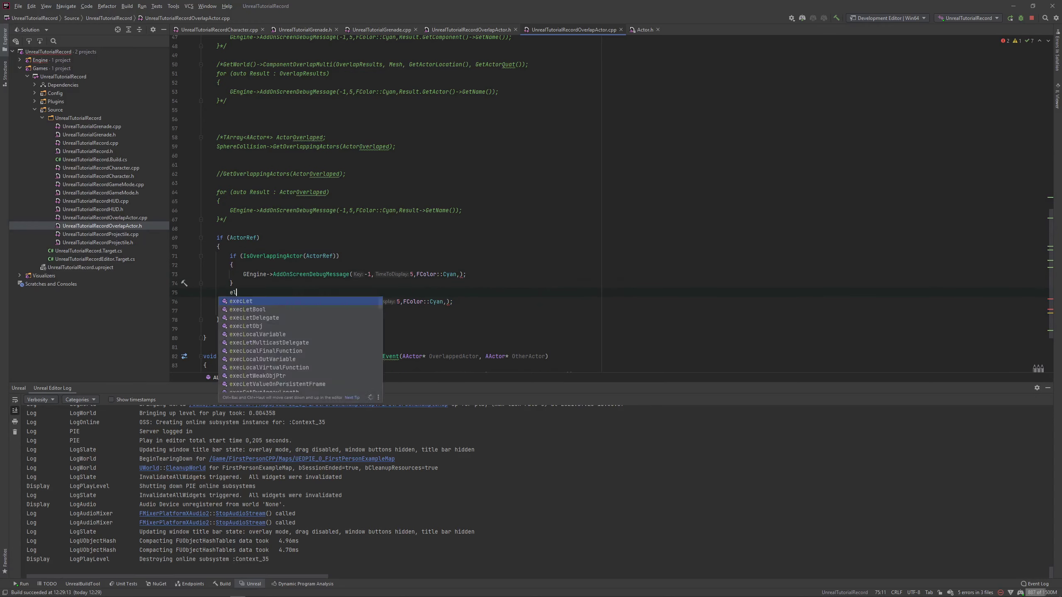
{"action": "type", "text": "se"}
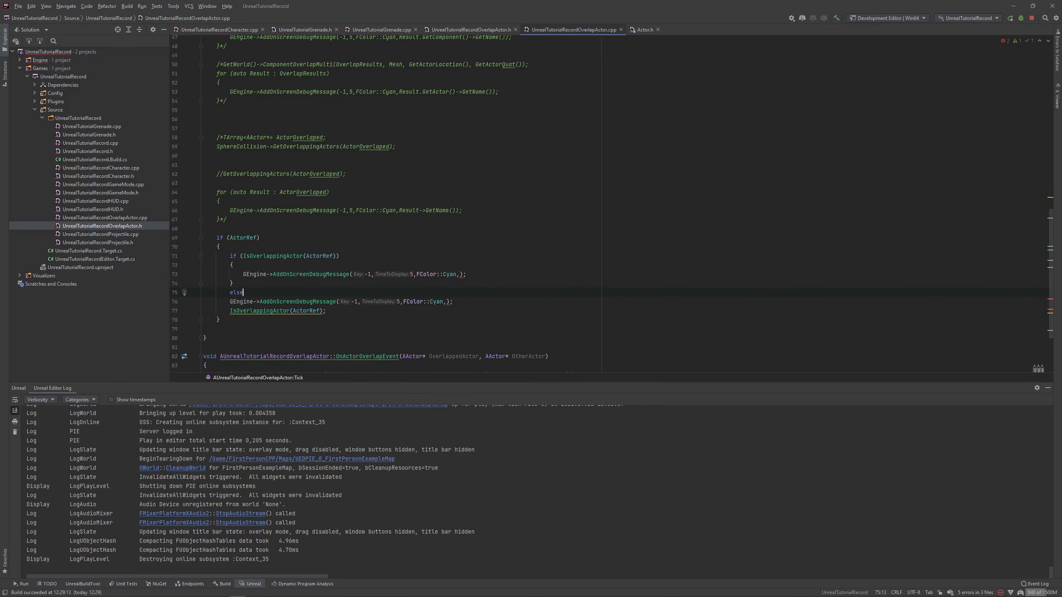
{"action": "key", "text": "Return"}
{"action": "type", "text": "{"}
{"action": "key", "text": "Return"}
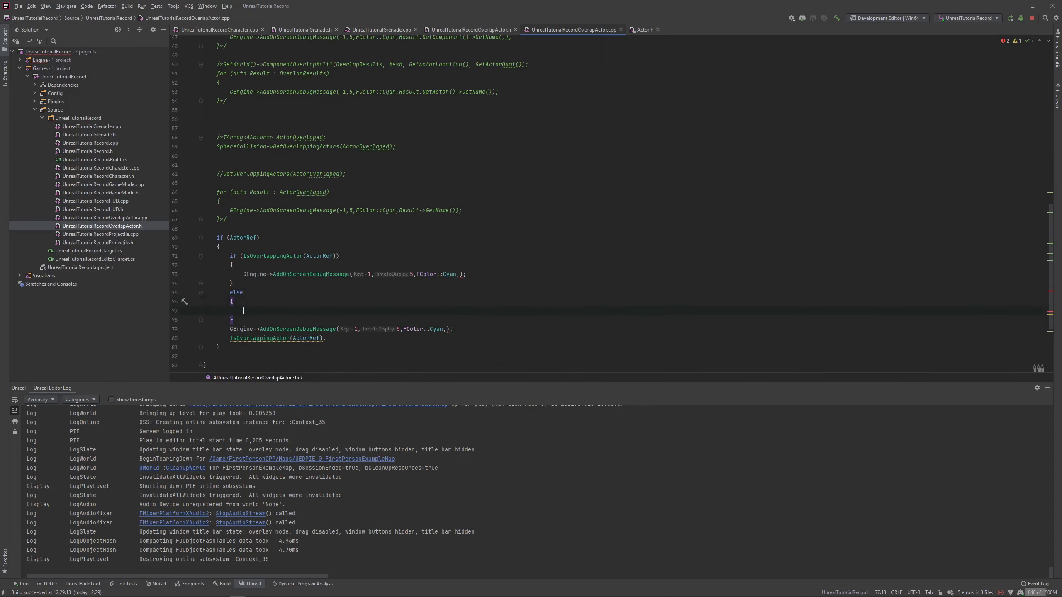
{"action": "left_click_drag", "start_coordinate": [229, 329], "coordinate": [454, 329]}
{"action": "key", "text": "ctrl+x"}
{"action": "key", "text": "ctrl+v"}
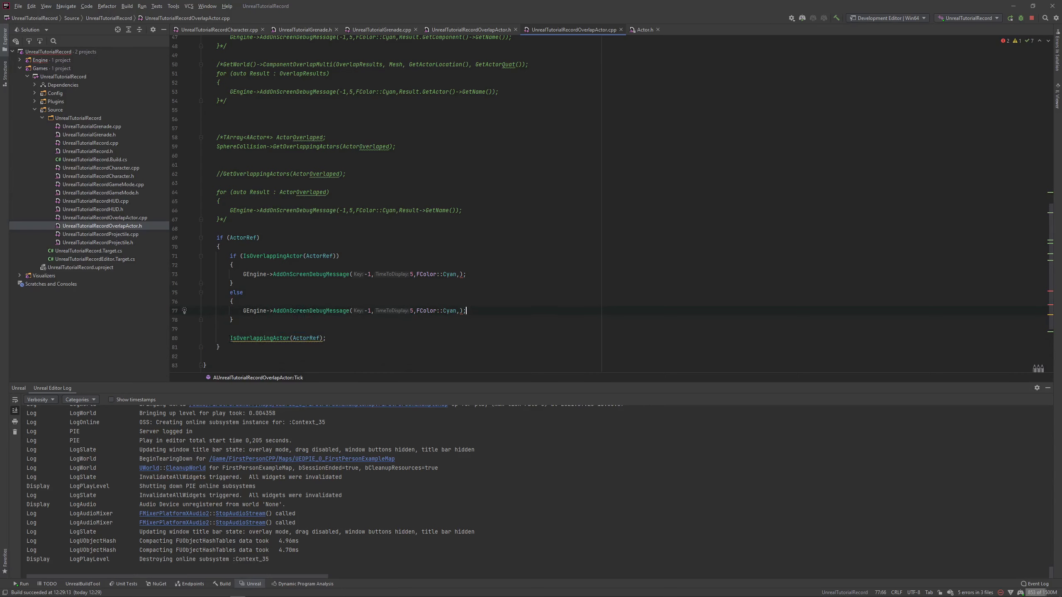
{"action": "left_click_drag", "start_coordinate": [230, 338], "coordinate": [326, 339]}
{"action": "key", "text": "BackSpace"}
{"action": "key", "text": "BackSpace"}
{"action": "key", "text": "BackSpace"}
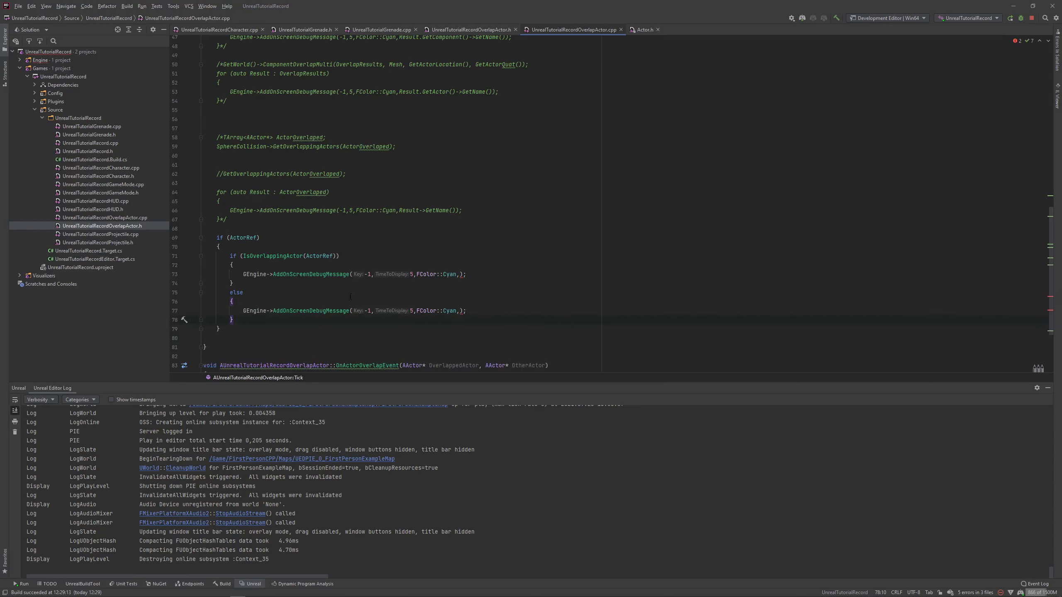
Set the if branch's message to TEXT("Overlap Detected").
{"action": "type", "text": "Tex"}
{"action": "key", "text": "Return"}
{"action": "type", "text": "\""}
{"action": "mouse_move", "coordinate": [324, 272]}
{"action": "key", "text": "Right"}
{"action": "type", "text": "verlap D"}
{"action": "type", "text": "etected"}
Set the else branch's message to TEXT("Nothing") and switch to Unreal Editor.
{"action": "left_click", "coordinate": [459, 311]}
{"action": "type", "text": "Tes"}
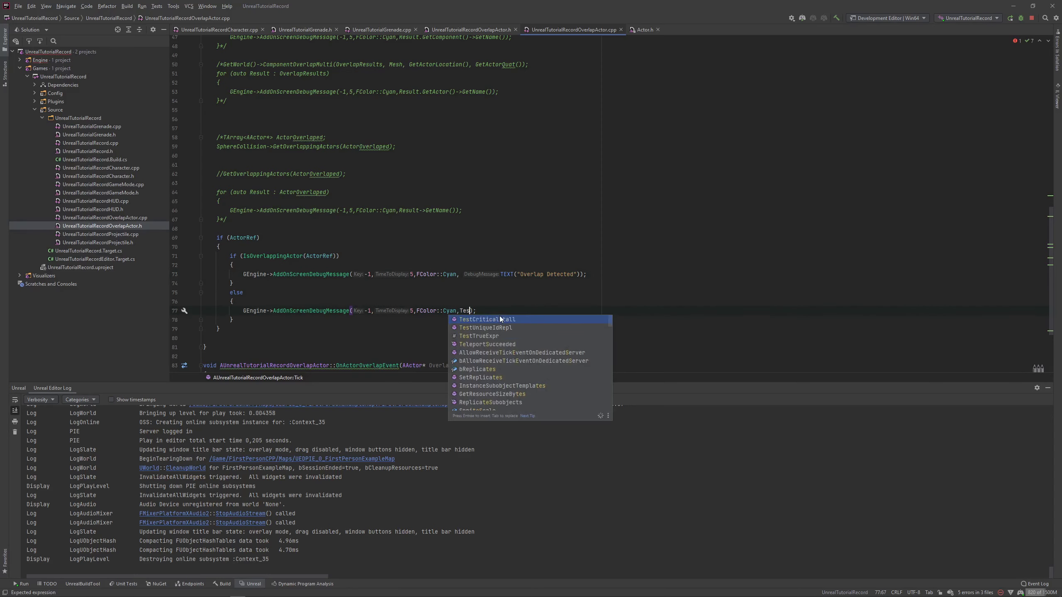
{"action": "key", "text": "BackSpace"}
{"action": "key", "text": "BackSpace"}
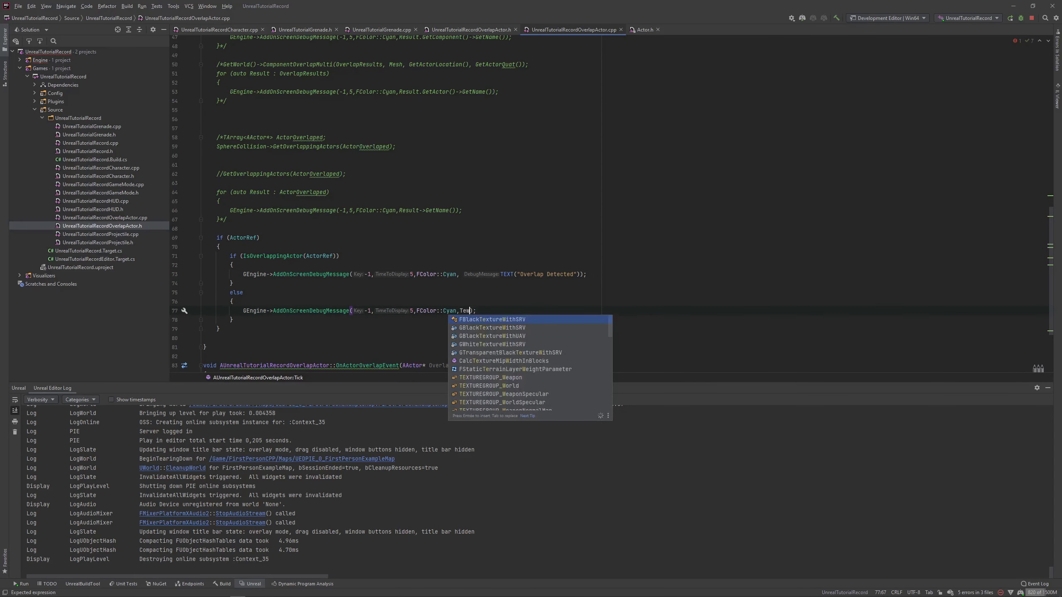
{"action": "type", "text": "EX"}
{"action": "key", "text": "Return"}
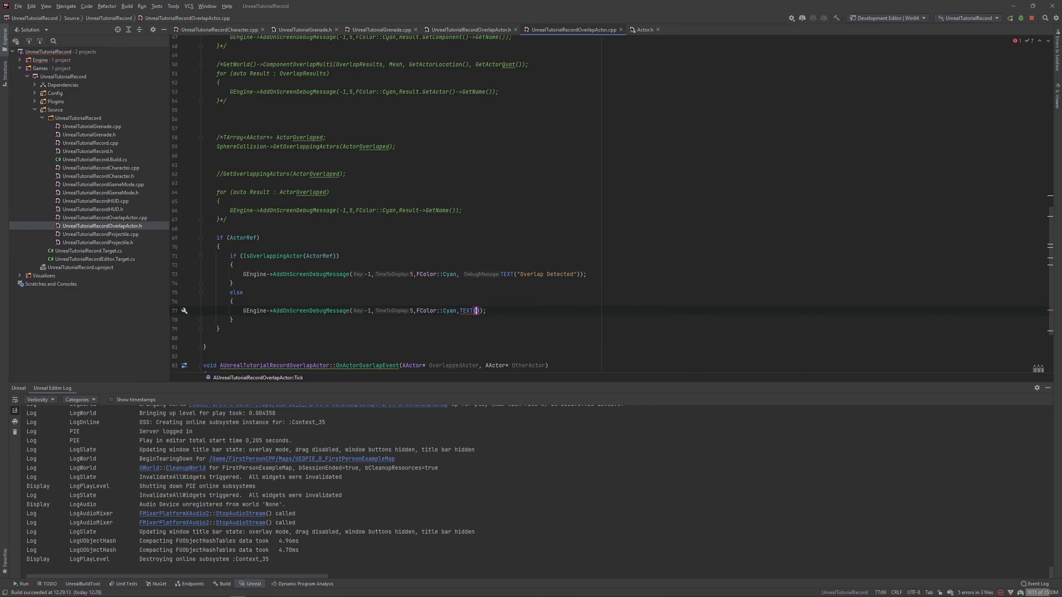
{"action": "type", "text": "\"Nothing"}
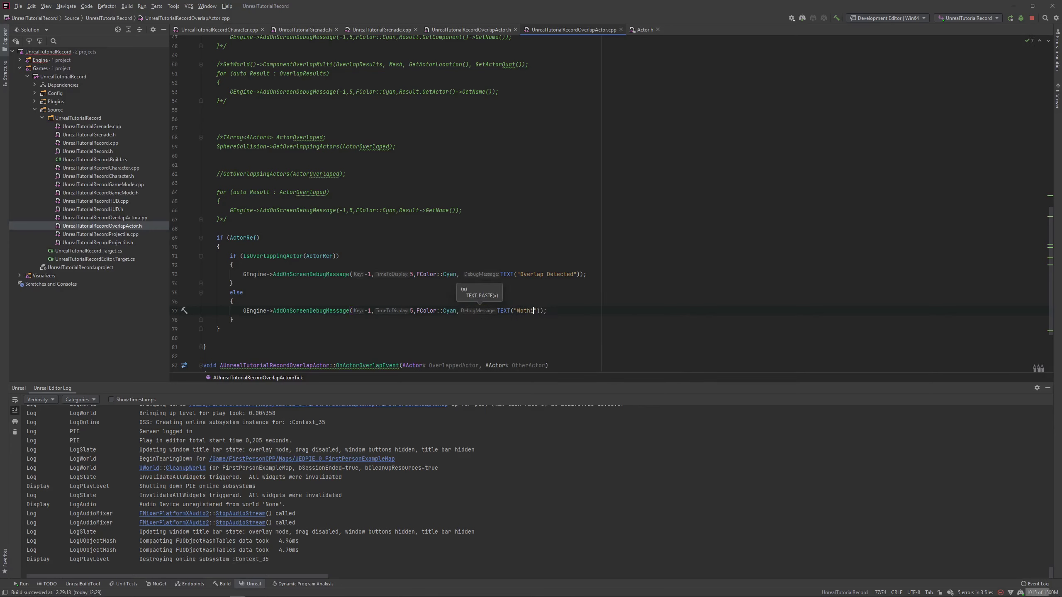
{"action": "left_click", "coordinate": [573, 312]}
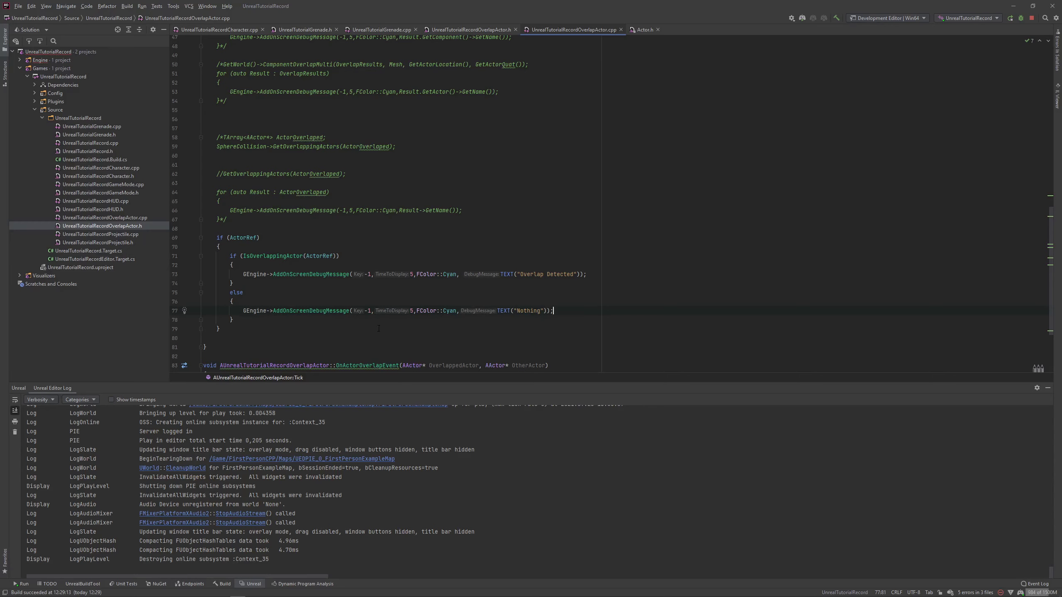
{"action": "key", "text": "alt+Tab"}
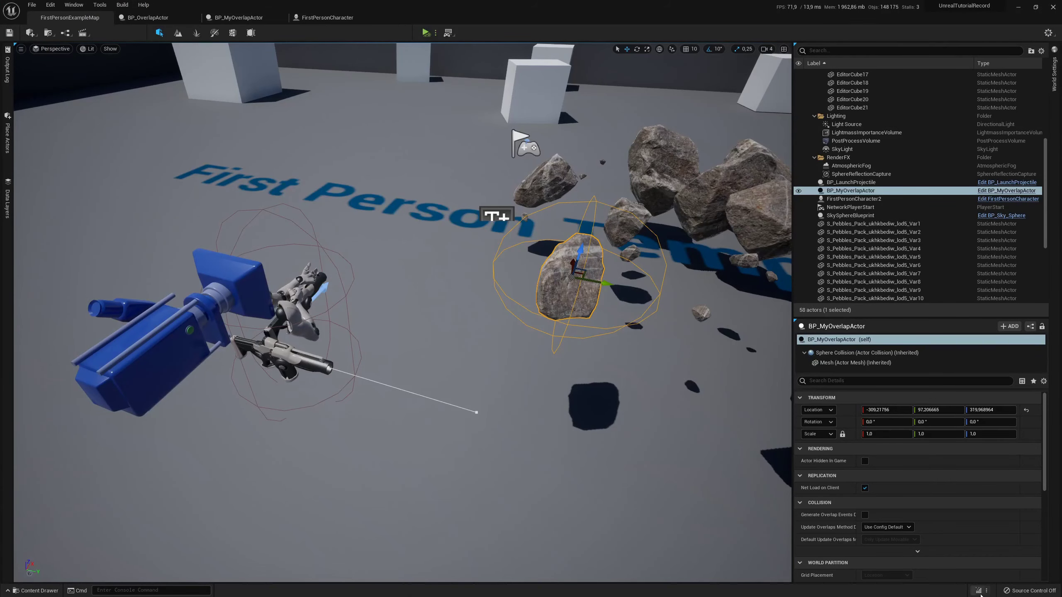
Recompile the project's C++ code from the Compile button.
{"action": "left_click", "coordinate": [986, 591]}
{"action": "left_click", "coordinate": [979, 591]}
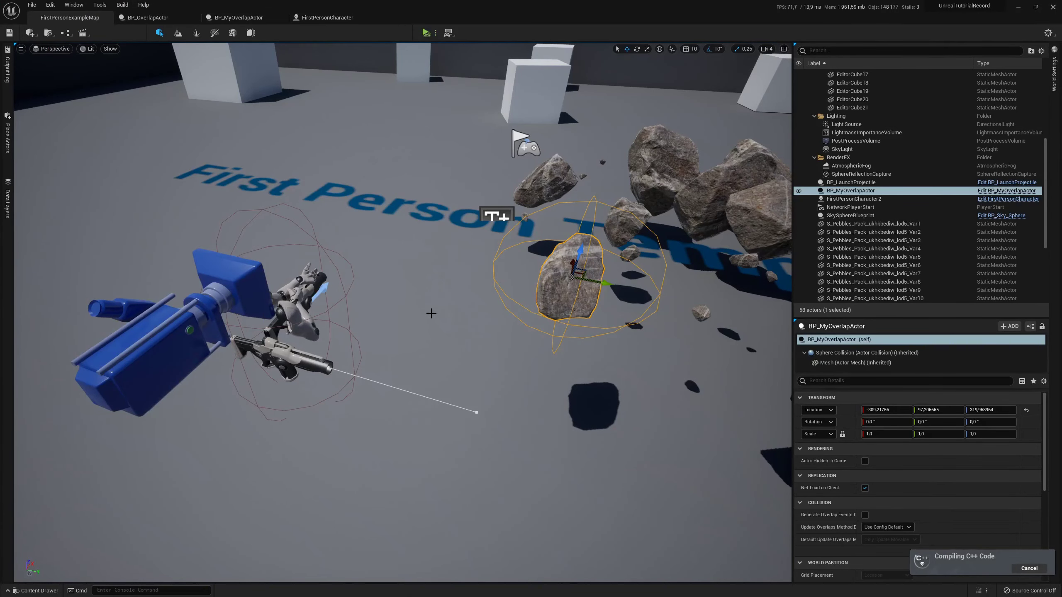
{"action": "scroll", "coordinate": [432, 322], "scroll_direction": "down", "scroll_amount": 1}
{"action": "scroll", "coordinate": [432, 322], "scroll_direction": "down", "scroll_amount": 1}
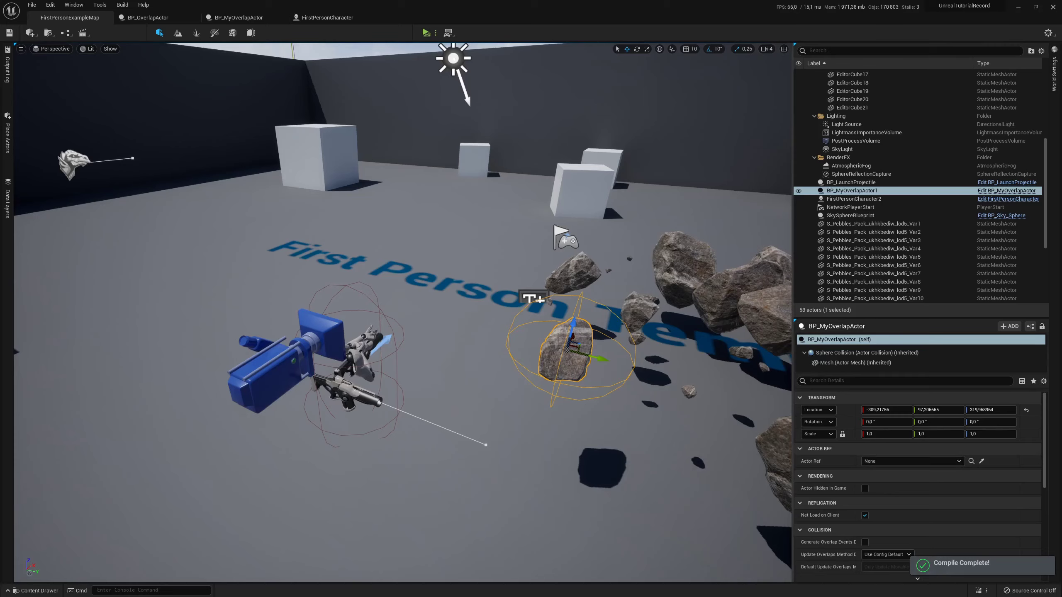
Set Actor Ref to the player, clear it to None, then play and drag BP_MyOverlapActor.
{"action": "key", "text": "Right"}
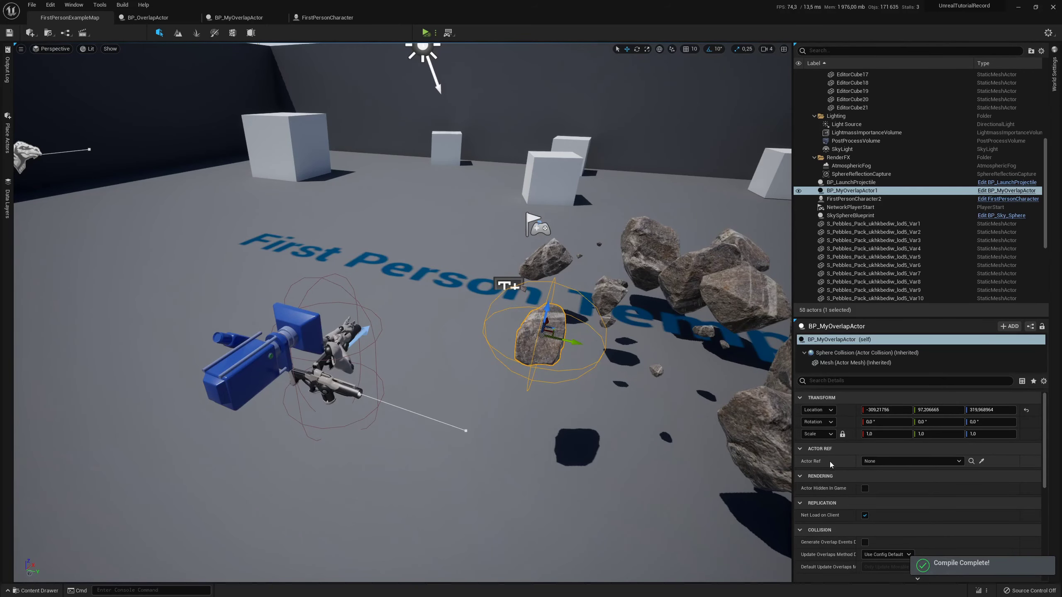
{"action": "left_click", "coordinate": [982, 461]}
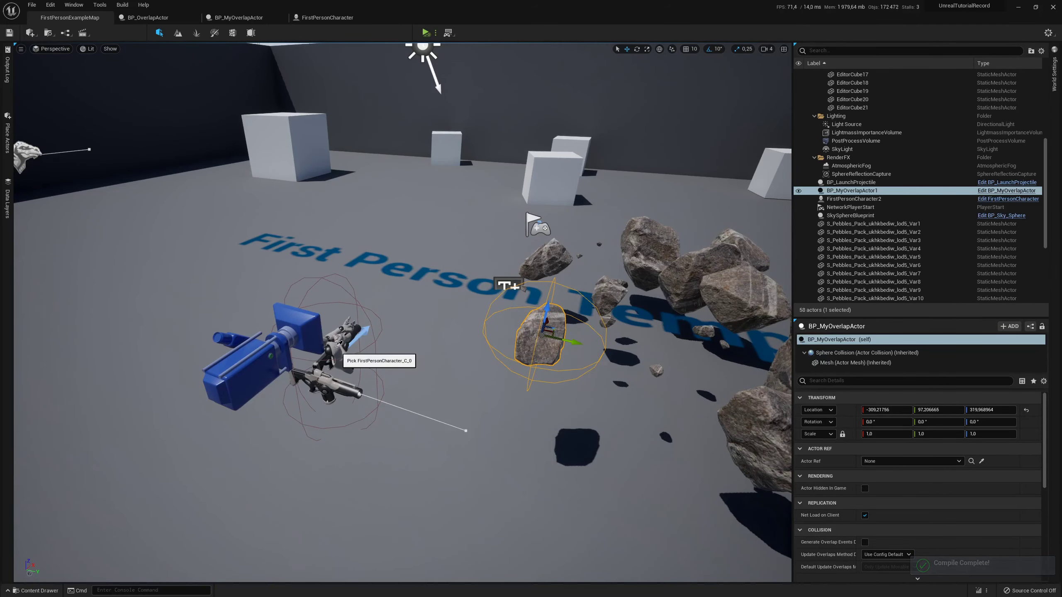
{"action": "left_click", "coordinate": [337, 370]}
{"action": "left_click", "coordinate": [912, 461]}
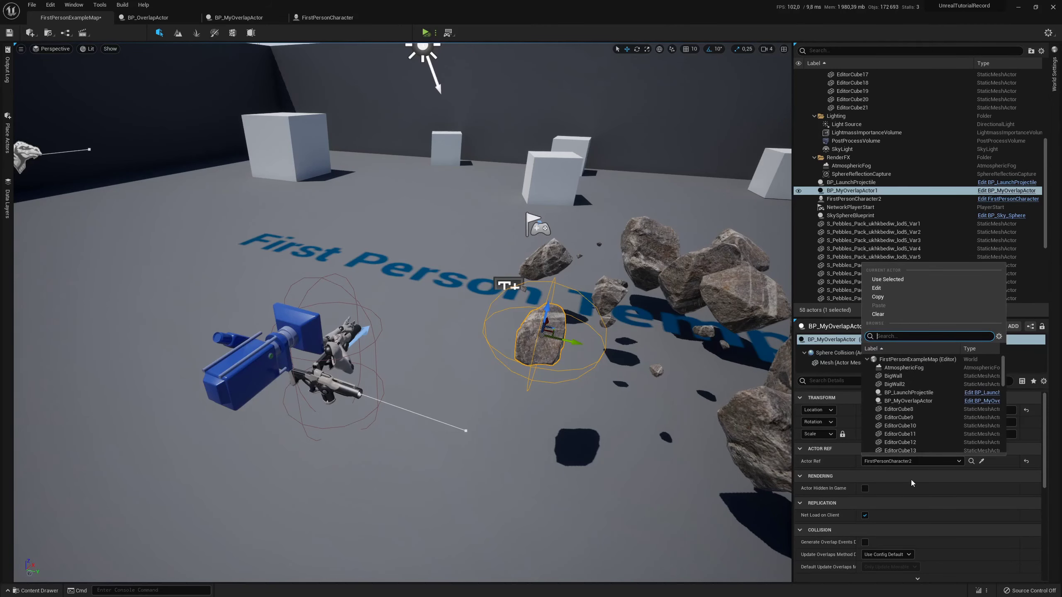
{"action": "left_click", "coordinate": [891, 319]}
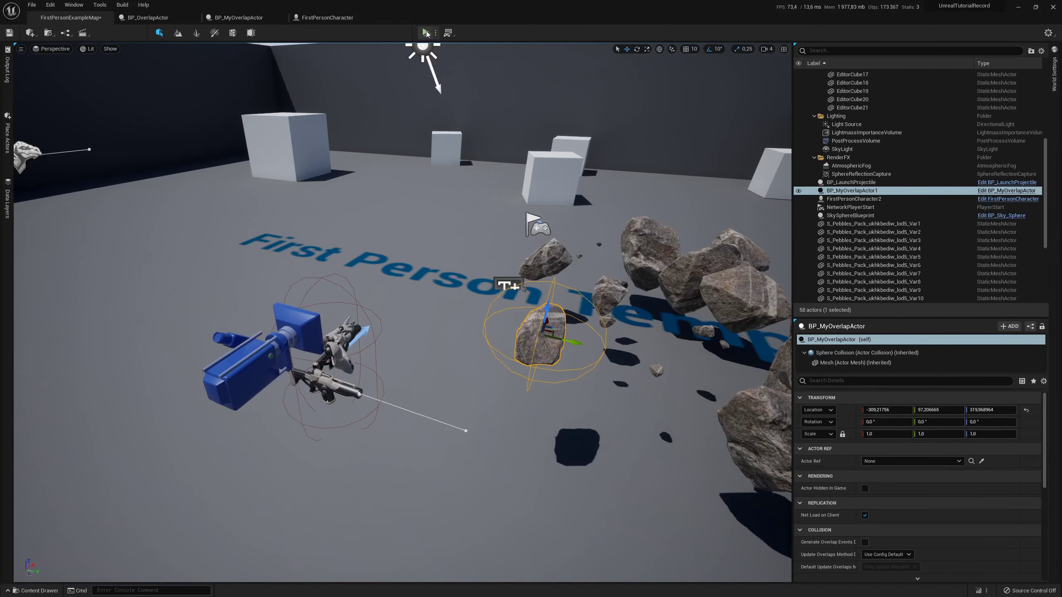
{"action": "left_click", "coordinate": [426, 33]}
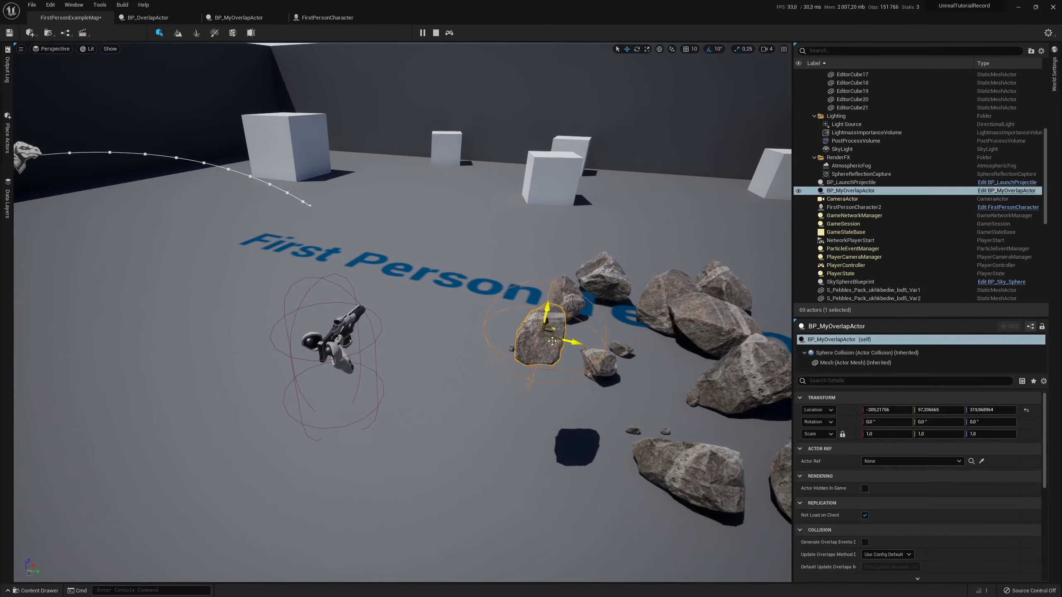
{"action": "left_click_drag", "start_coordinate": [576, 342], "coordinate": [561, 332]}
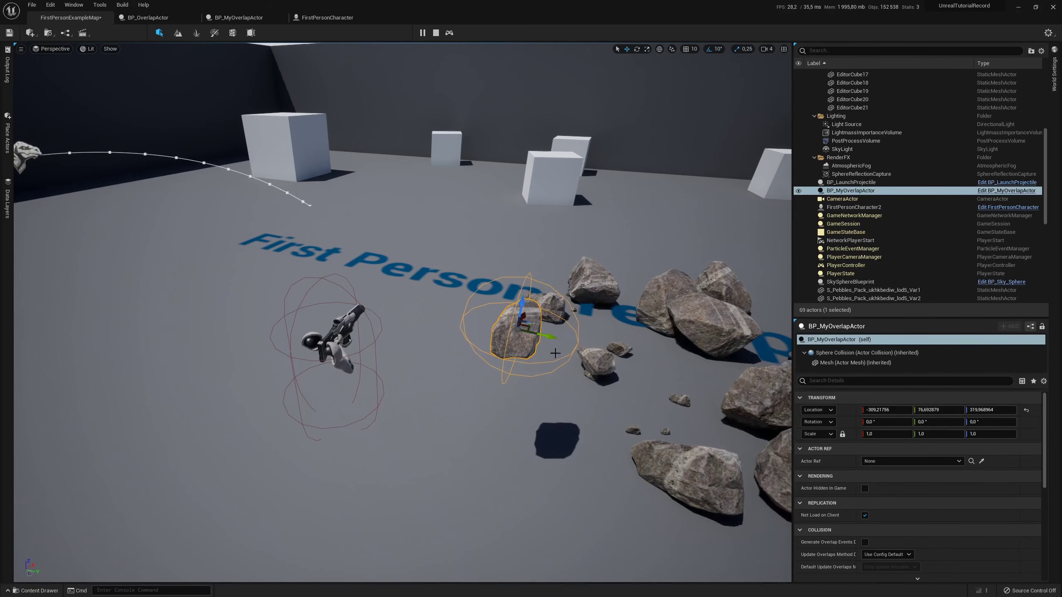
{"action": "left_click", "coordinate": [435, 33]}
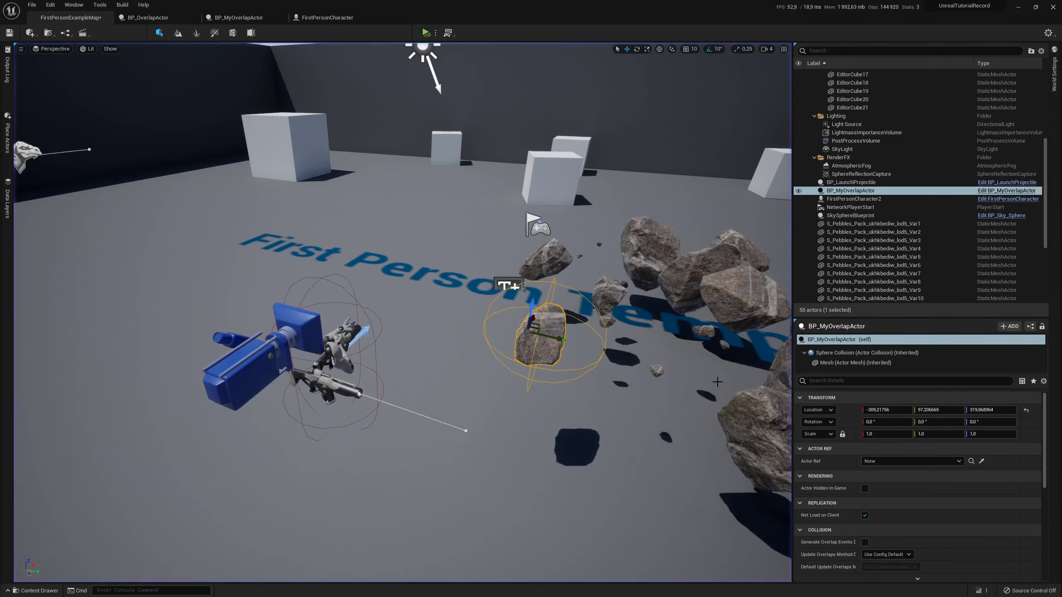
{"action": "left_click", "coordinate": [982, 461]}
{"action": "left_click", "coordinate": [344, 356]}
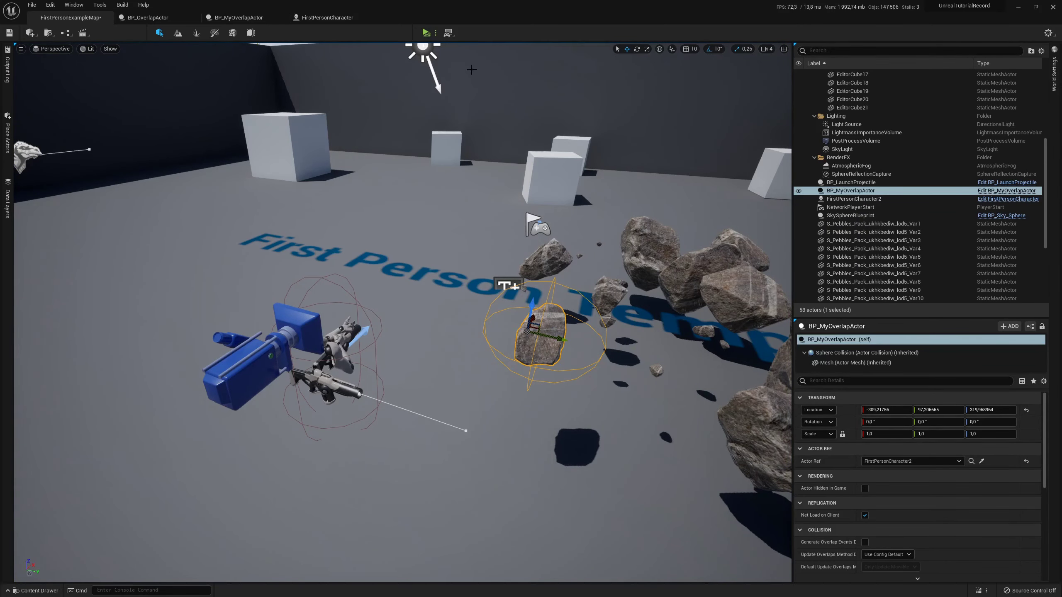
{"action": "left_click", "coordinate": [426, 33]}
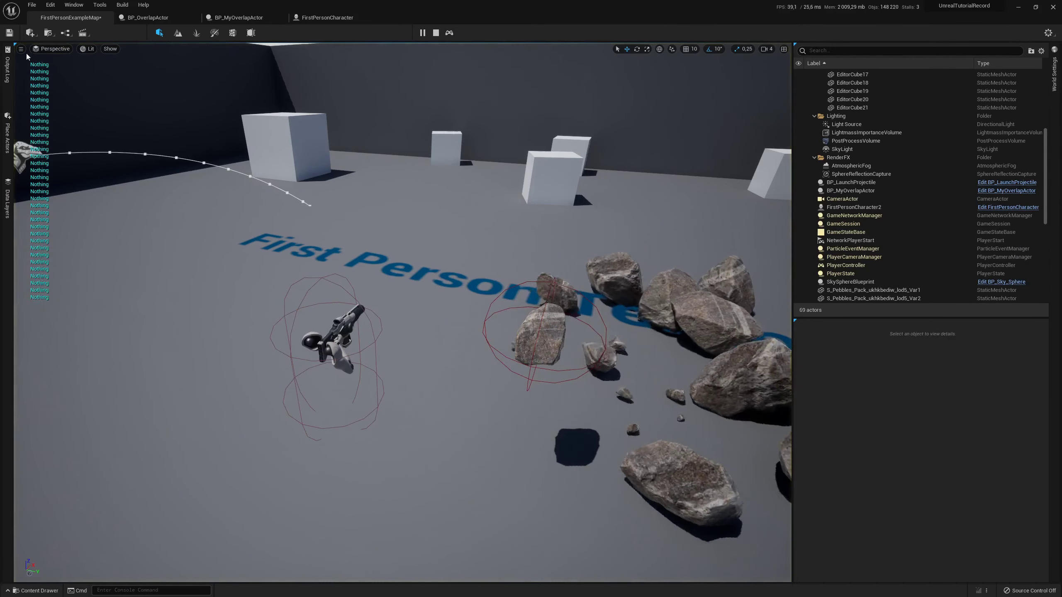
{"action": "left_click", "coordinate": [563, 330]}
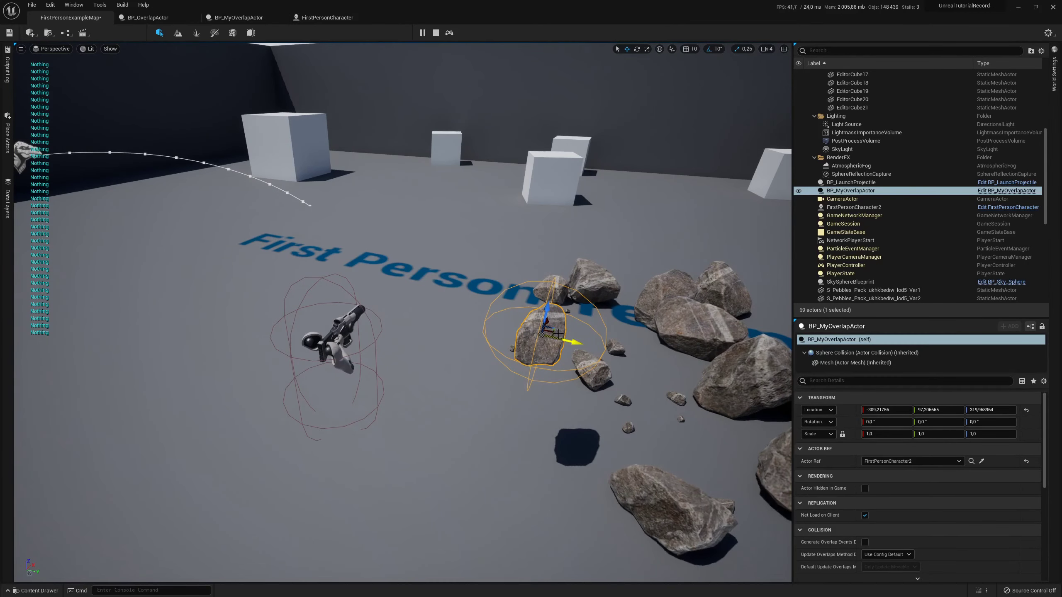
{"action": "right_click_drag", "start_coordinate": [563, 330], "coordinate": [625, 382]}
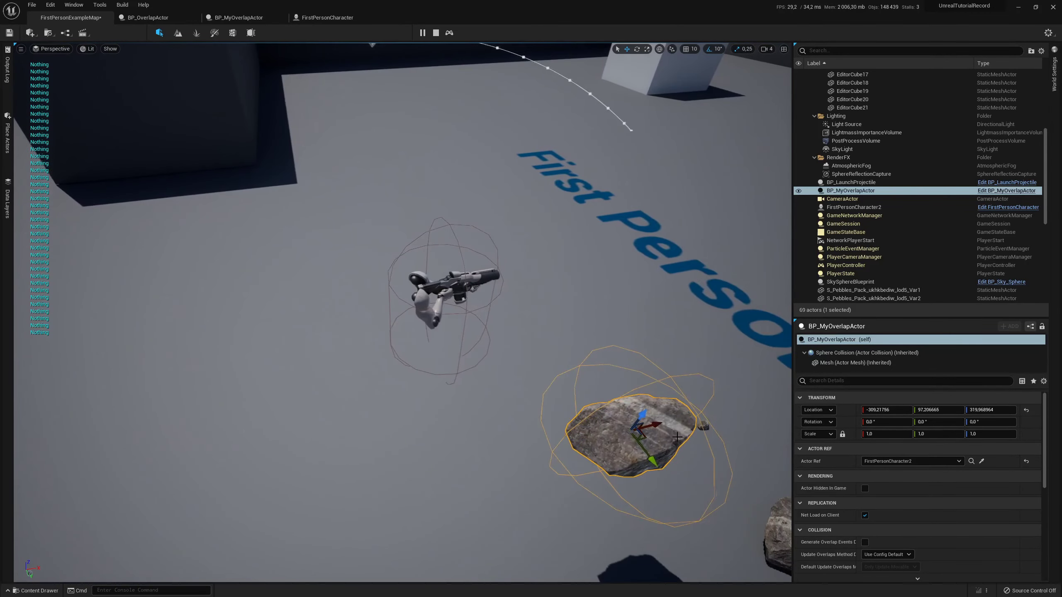
{"action": "mouse_move", "coordinate": [640, 429]}
{"action": "left_mouse_down"}
{"action": "mouse_move", "coordinate": [517, 356]}
{"action": "mouse_move", "coordinate": [475, 310]}
{"action": "left_mouse_up"}
{"action": "mouse_move", "coordinate": [474, 309]}
{"action": "right_mouse_down"}
{"action": "mouse_move", "coordinate": [418, 318]}
{"action": "mouse_move", "coordinate": [443, 322]}
{"action": "right_mouse_up"}
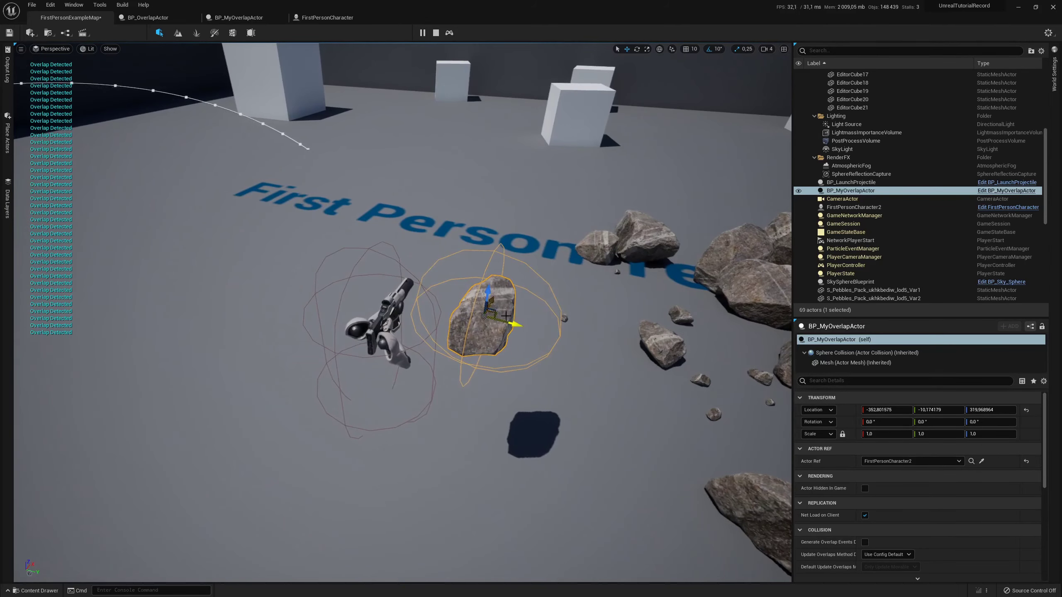
{"action": "mouse_move", "coordinate": [508, 324]}
{"action": "left_mouse_down"}
{"action": "mouse_move", "coordinate": [489, 323]}
{"action": "mouse_move", "coordinate": [555, 347]}
{"action": "mouse_move", "coordinate": [523, 346]}
{"action": "left_mouse_up"}
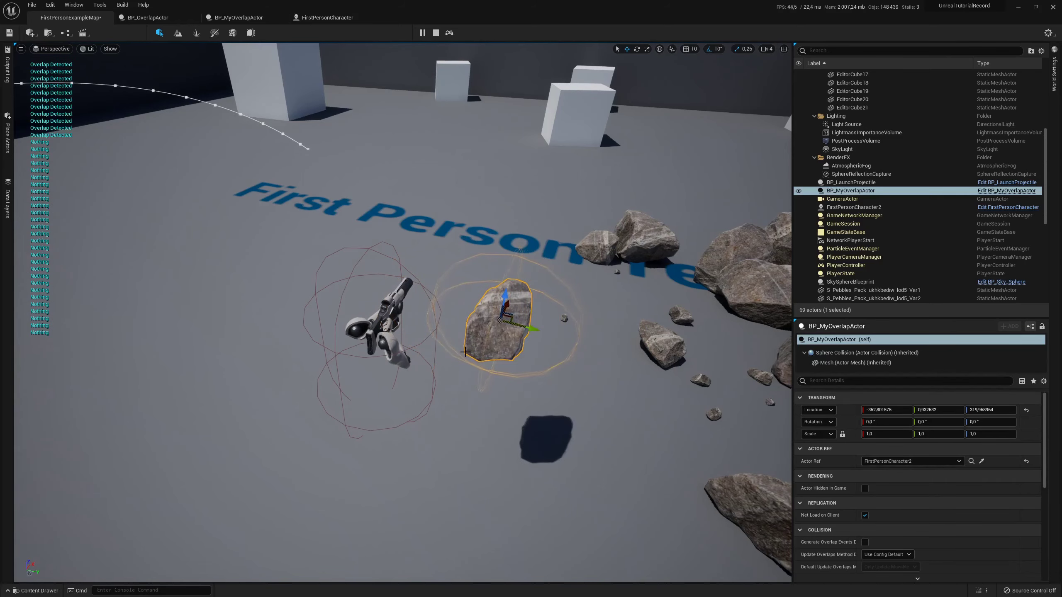
{"action": "right_click_drag", "start_coordinate": [523, 346], "coordinate": [423, 344]}
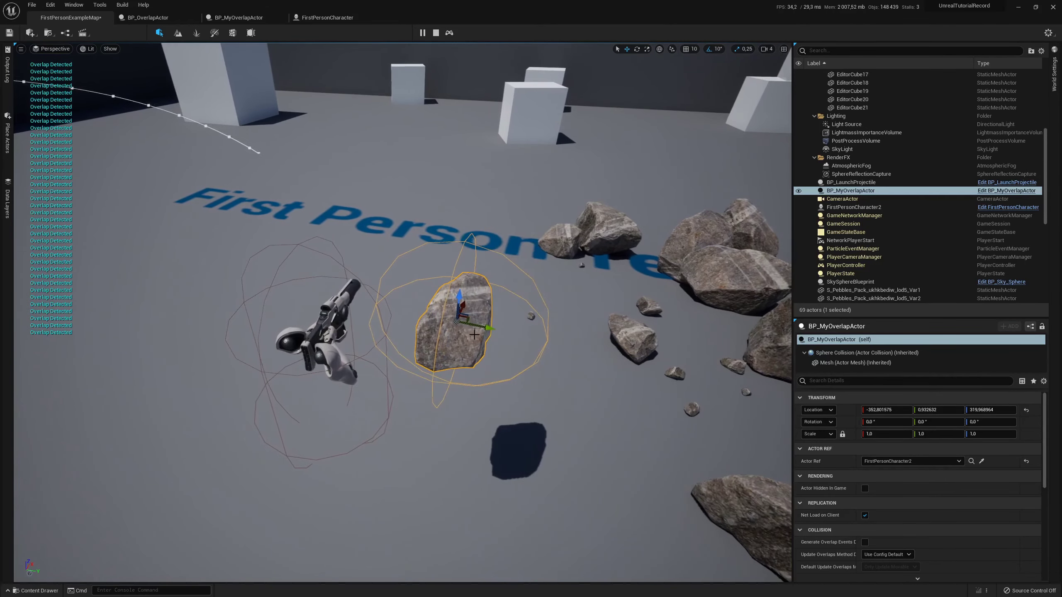
{"action": "left_click_drag", "start_coordinate": [468, 325], "coordinate": [530, 334]}
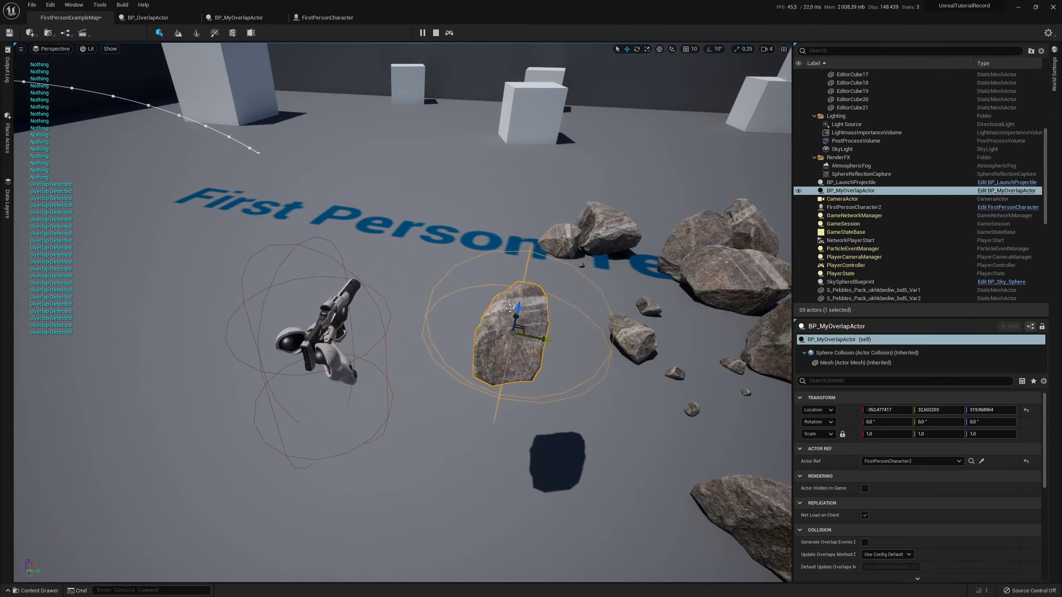
{"action": "left_click", "coordinate": [434, 33]}
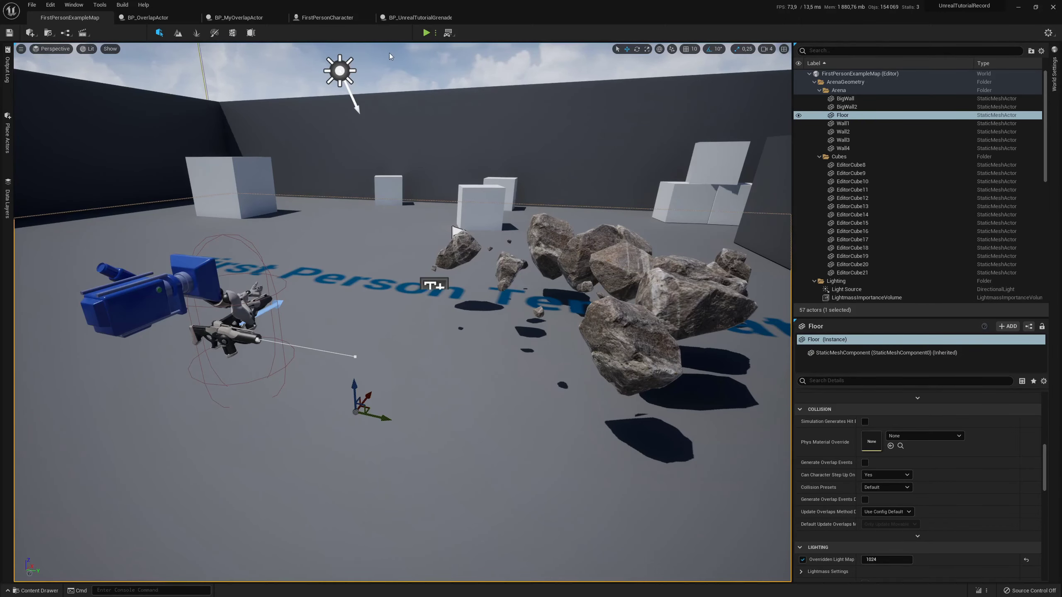
{"action": "left_click", "coordinate": [425, 35]}
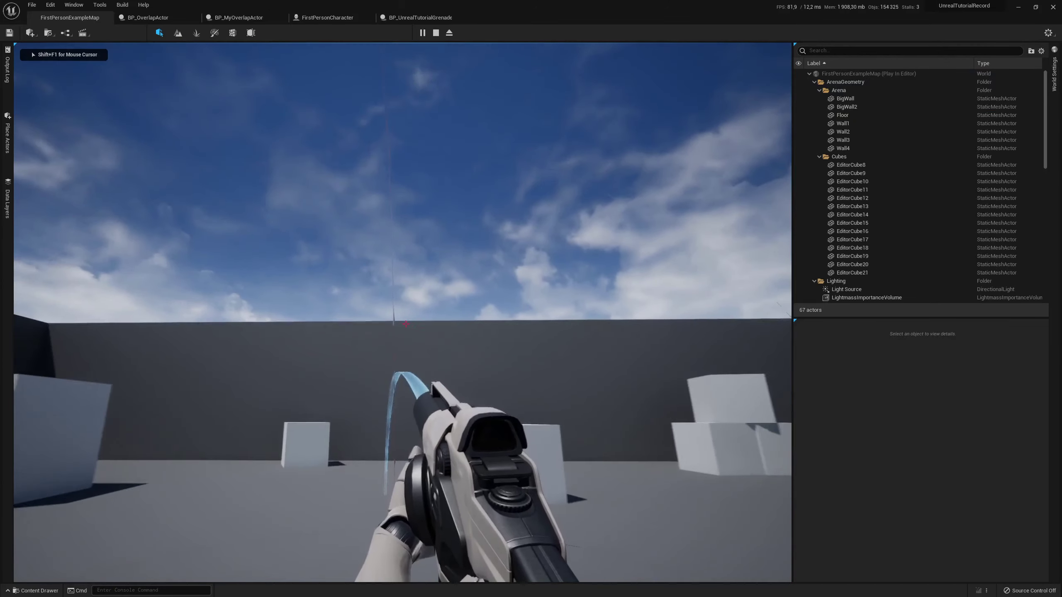
{"action": "left_click", "coordinate": [406, 324]}
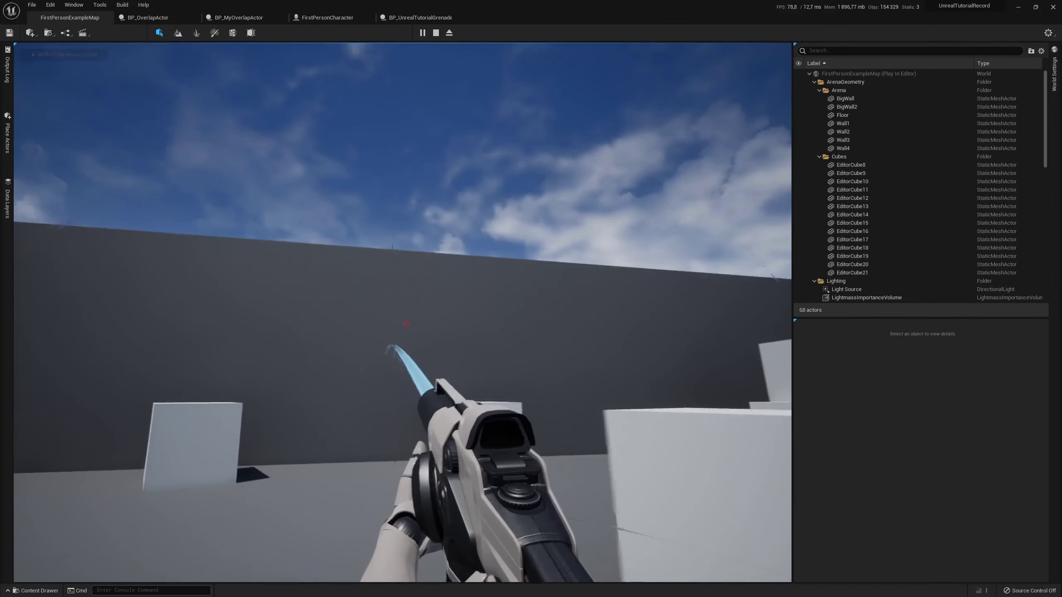
{"action": "left_click", "coordinate": [406, 325]}
{"action": "key", "text": "w"}
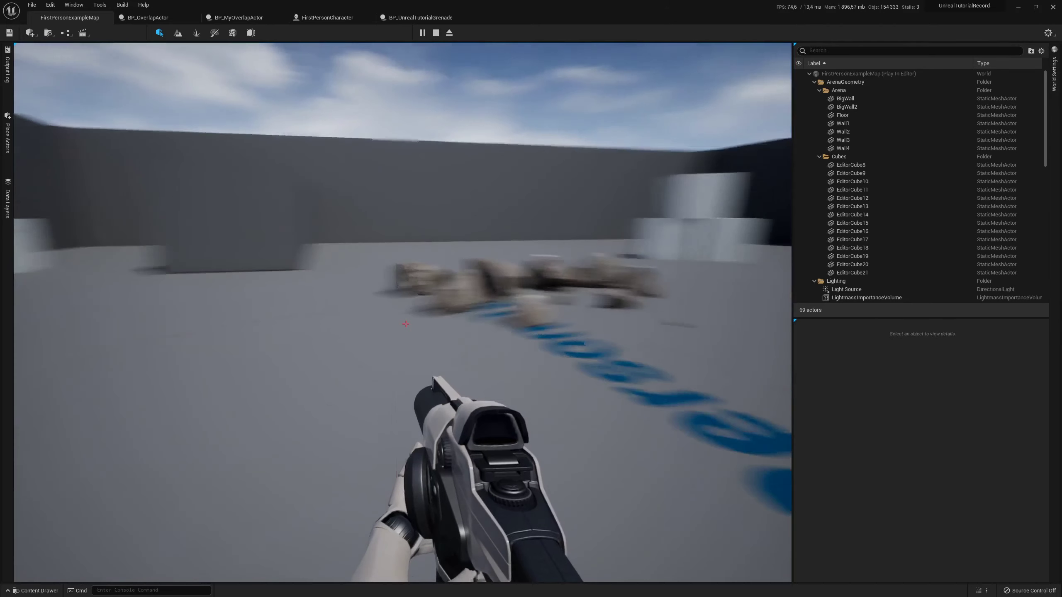
{"action": "key", "text": "w"}
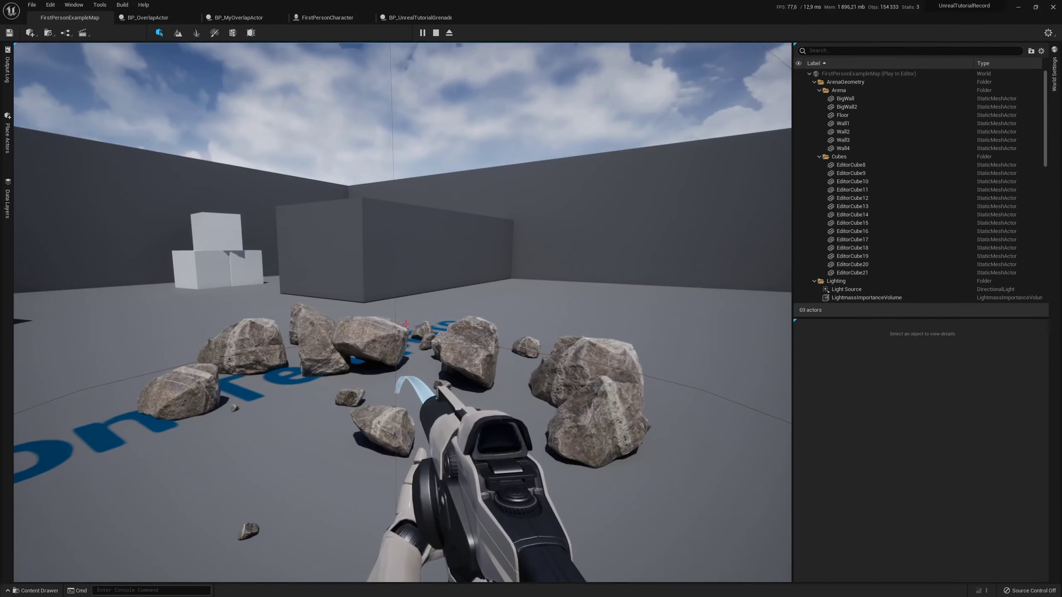
{"action": "left_click", "coordinate": [406, 325]}
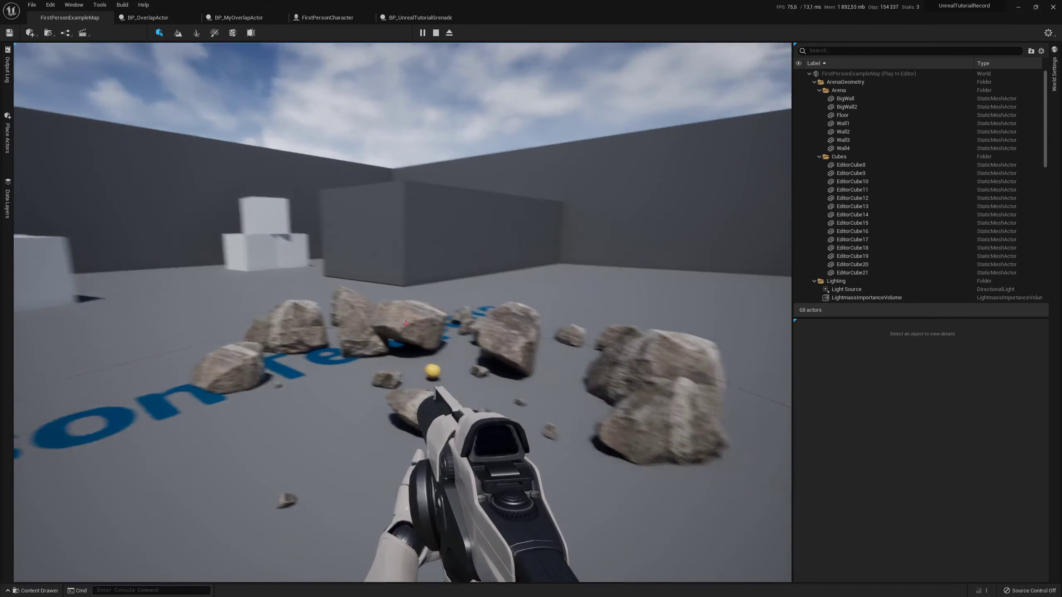
{"action": "key", "text": "w"}
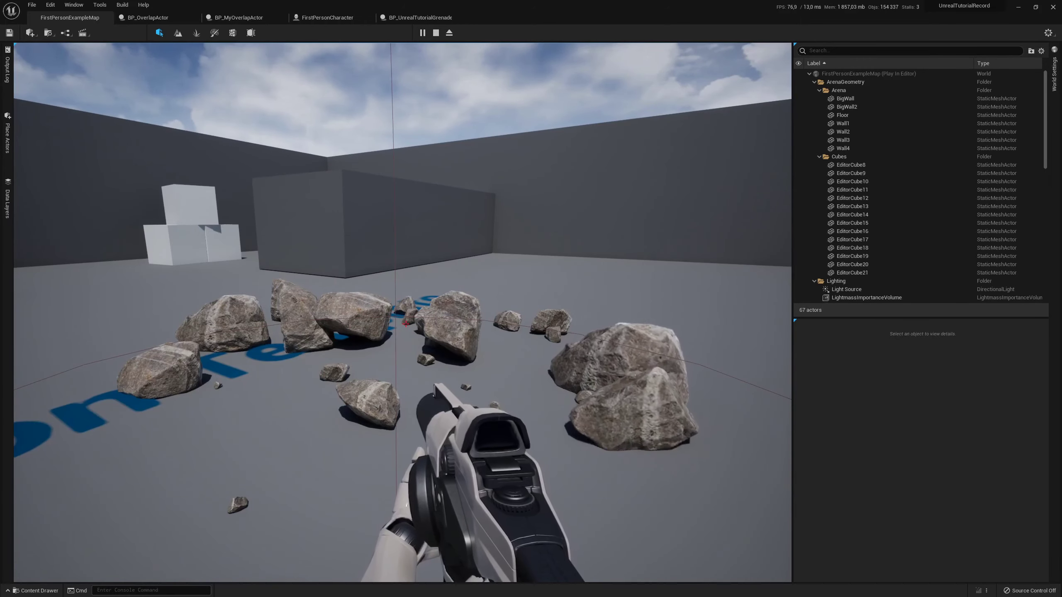
{"action": "key", "text": "Escape"}
{"action": "mouse_move", "coordinate": [518, 265]}
{"action": "right_mouse_down"}
{"action": "mouse_move", "coordinate": [517, 301]}
{"action": "mouse_move", "coordinate": [481, 281]}
{"action": "right_mouse_up"}
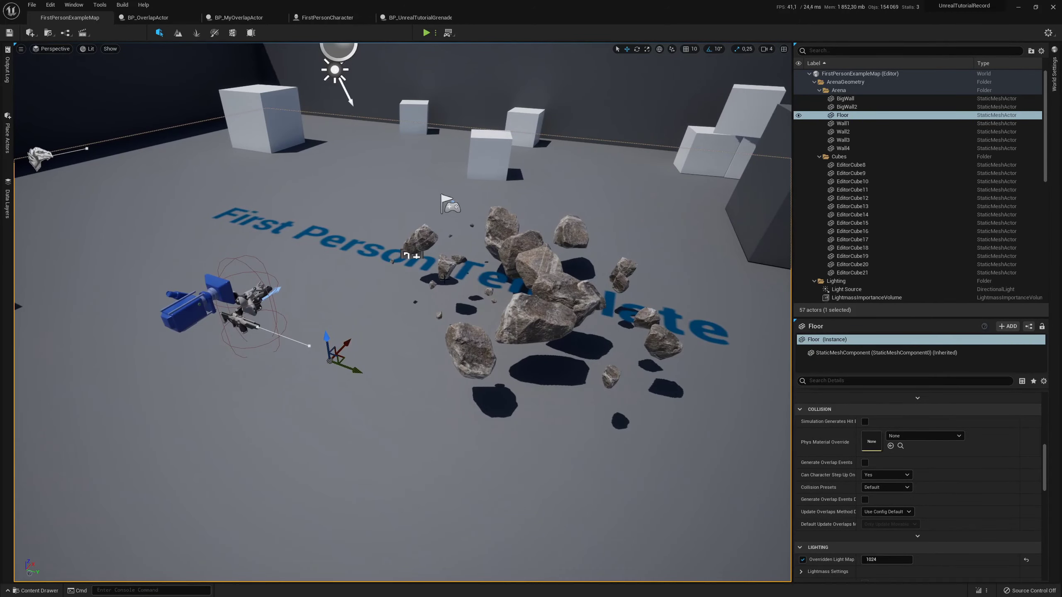
{"action": "right_click_drag", "start_coordinate": [412, 256], "coordinate": [424, 282]}
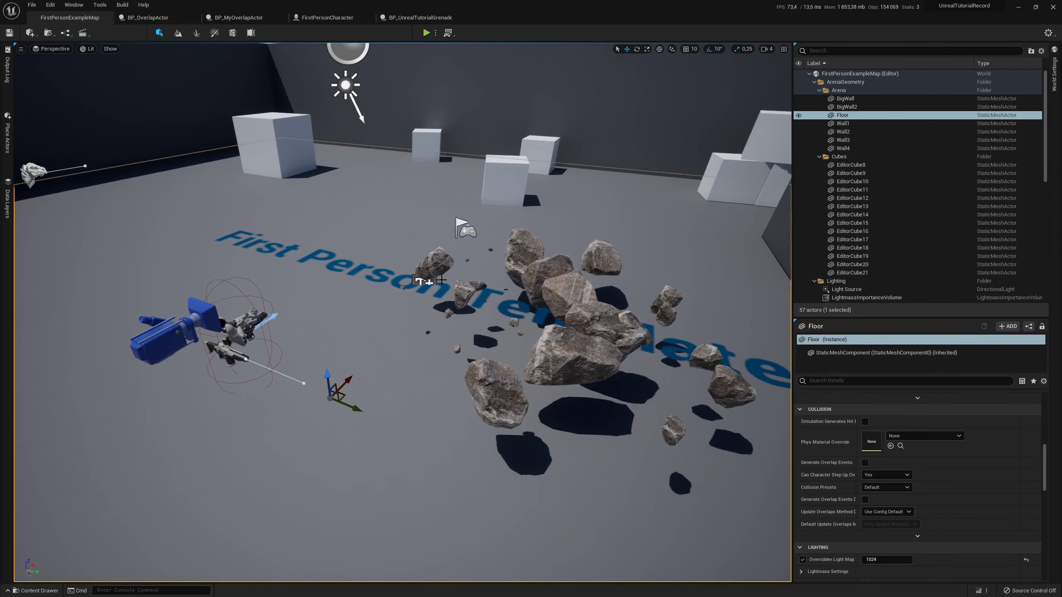
{"action": "key", "text": "alt+Tab"}
{"action": "key", "text": "alt+Tab"}
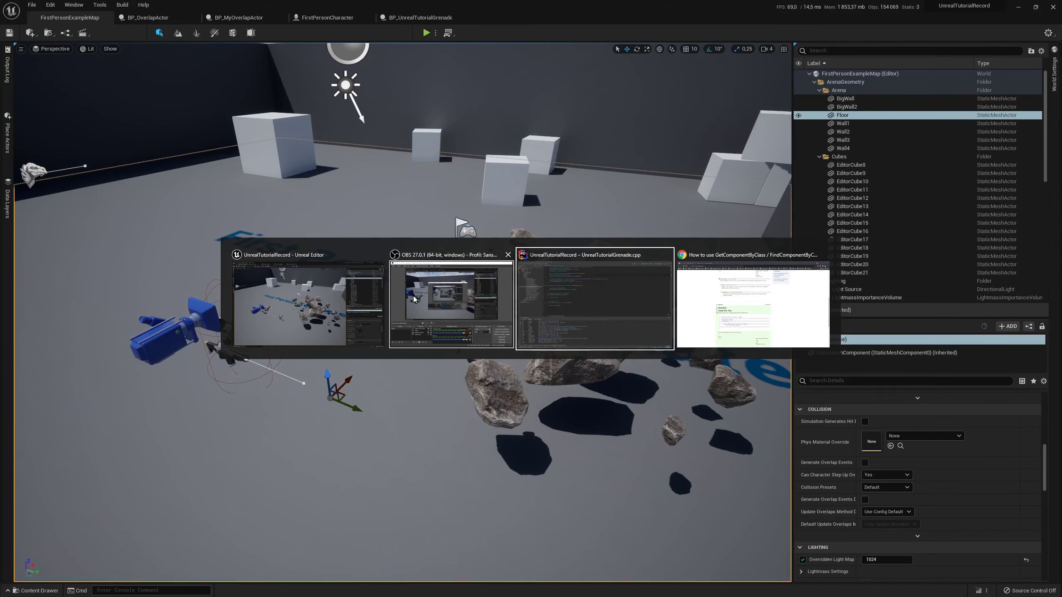
Below BeginPlay's Super call, type ProjectileMovementComponent->OnProjectileStop.AddDynamic(this, using autocomplete.
{"action": "scroll", "coordinate": [400, 292], "scroll_direction": "up", "scroll_amount": 2}
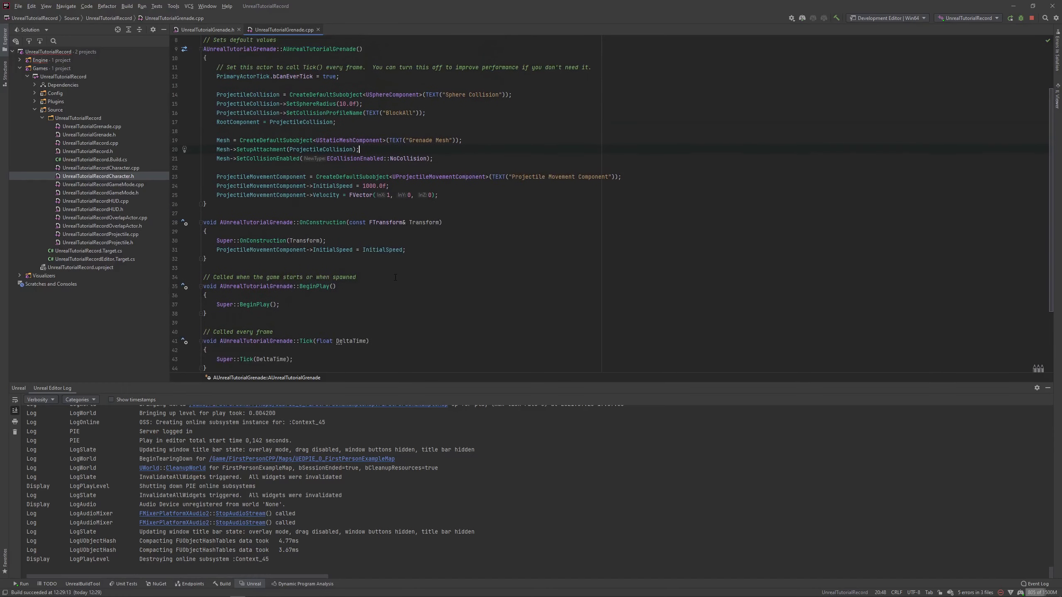
{"action": "scroll", "coordinate": [401, 273], "scroll_direction": "down", "scroll_amount": 1}
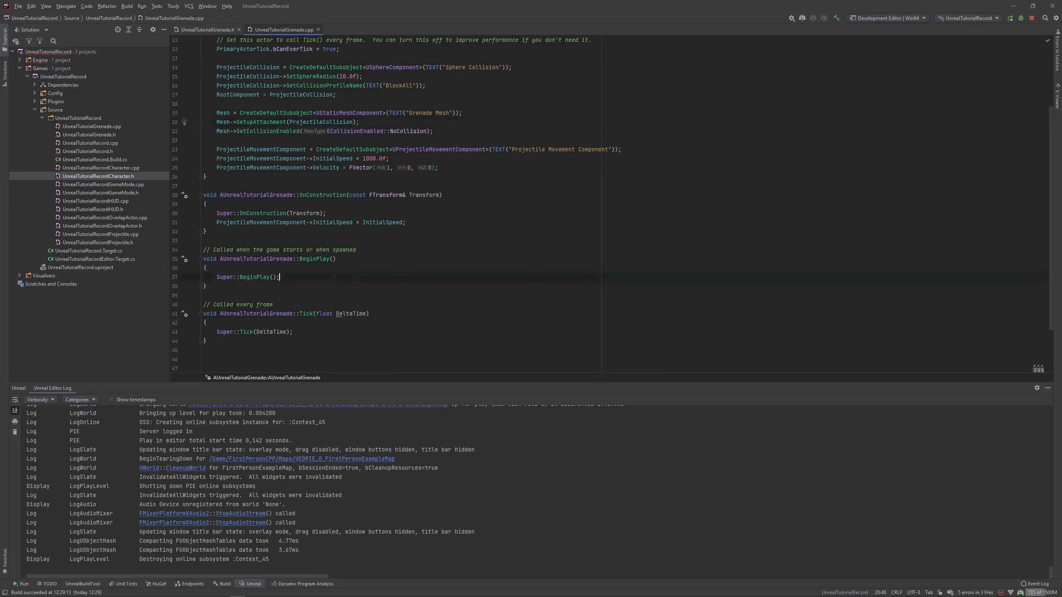
{"action": "key", "text": "Return"}
{"action": "key", "text": "Return"}
{"action": "type", "text": "F"}
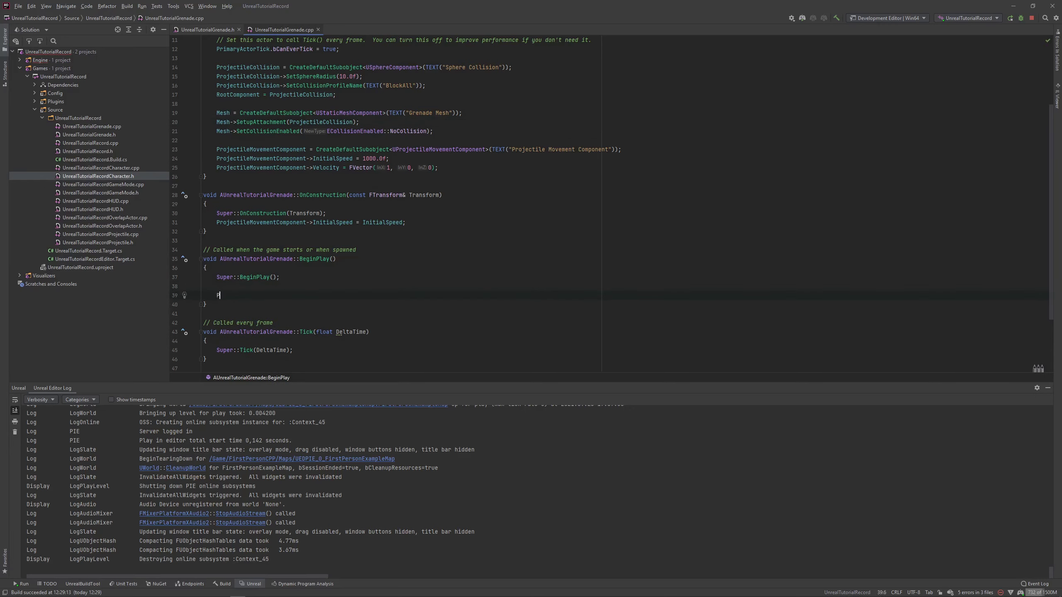
{"action": "type", "text": "ro"}
{"action": "key", "text": "Return"}
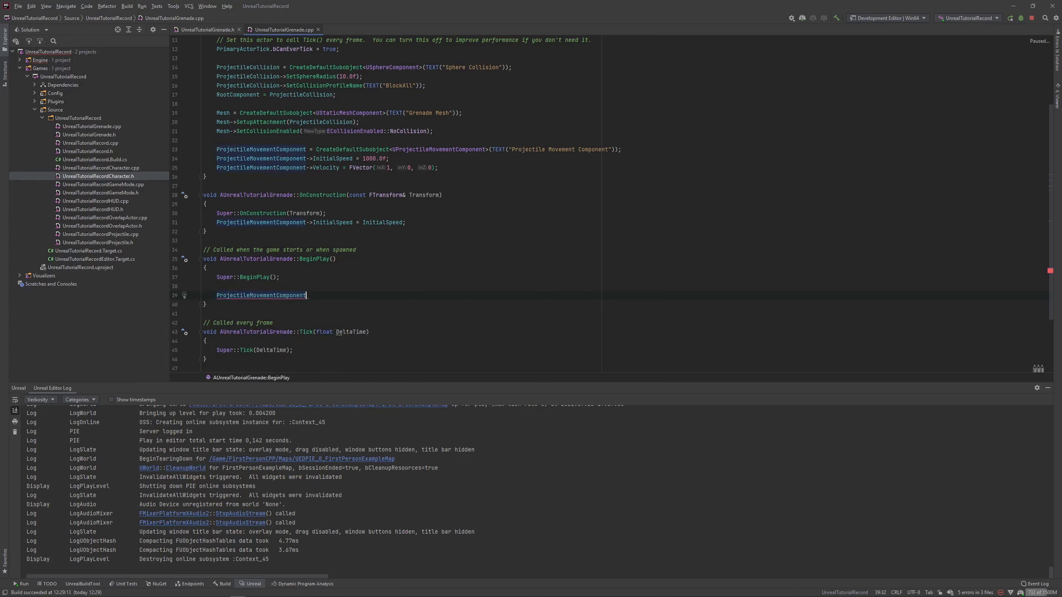
{"action": "type", "text": "->"}
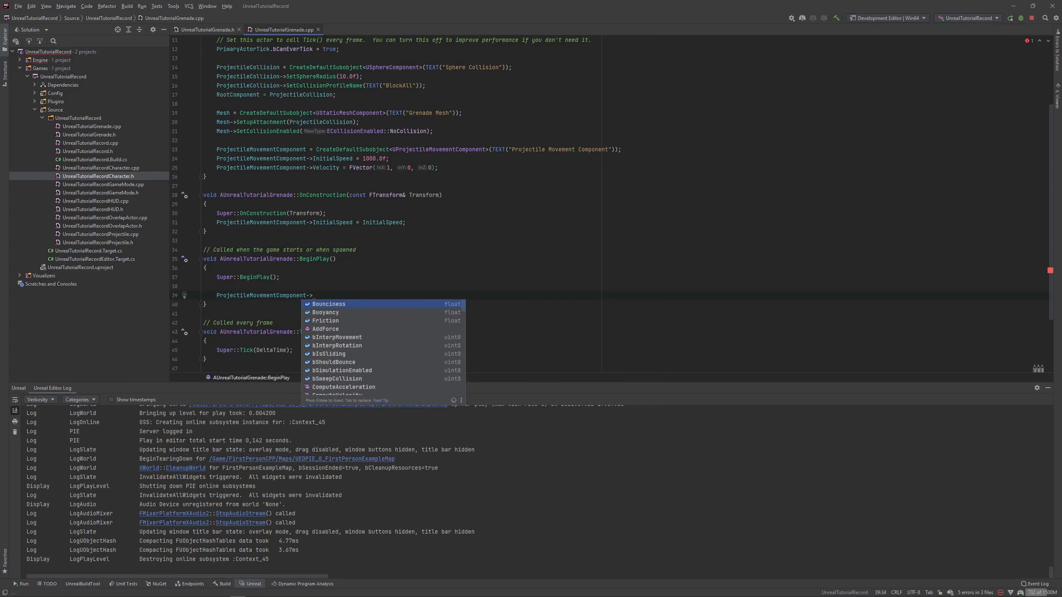
{"action": "type", "text": "on"}
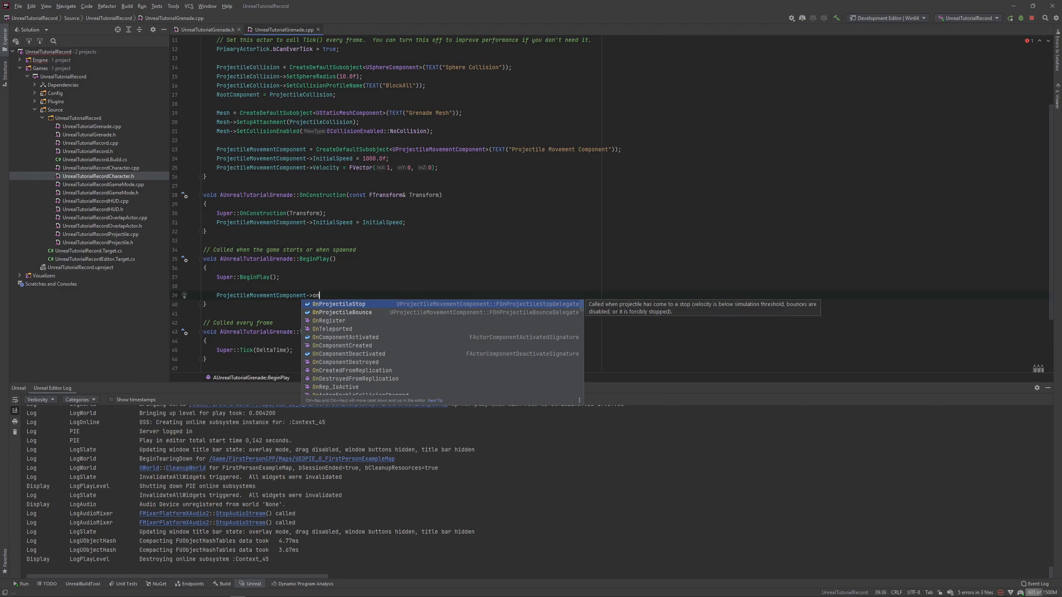
{"action": "key", "text": "Return"}
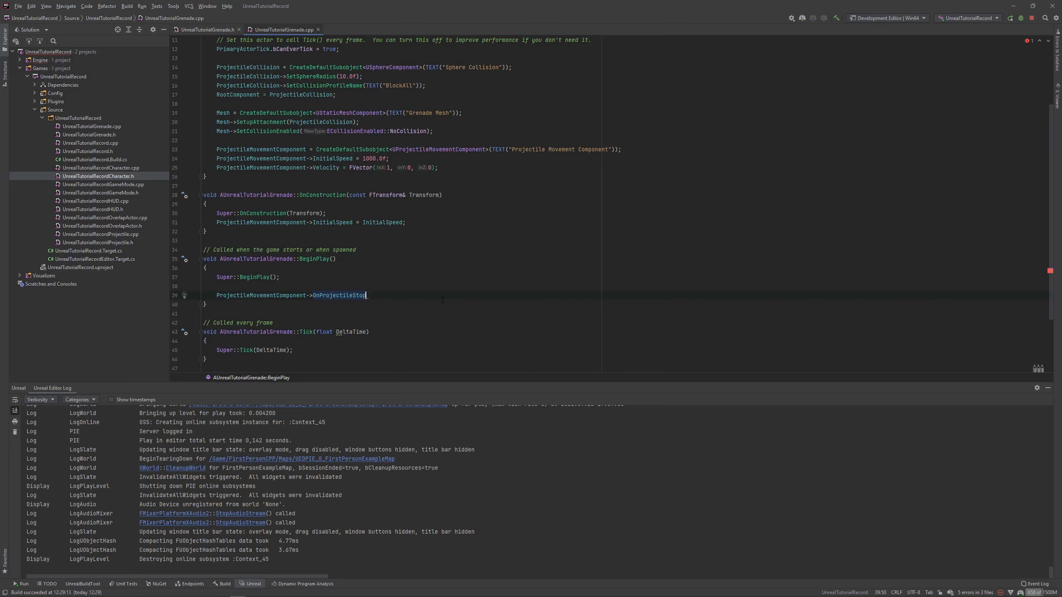
{"action": "type", "text": "("}
{"action": "key", "text": "BackSpace"}
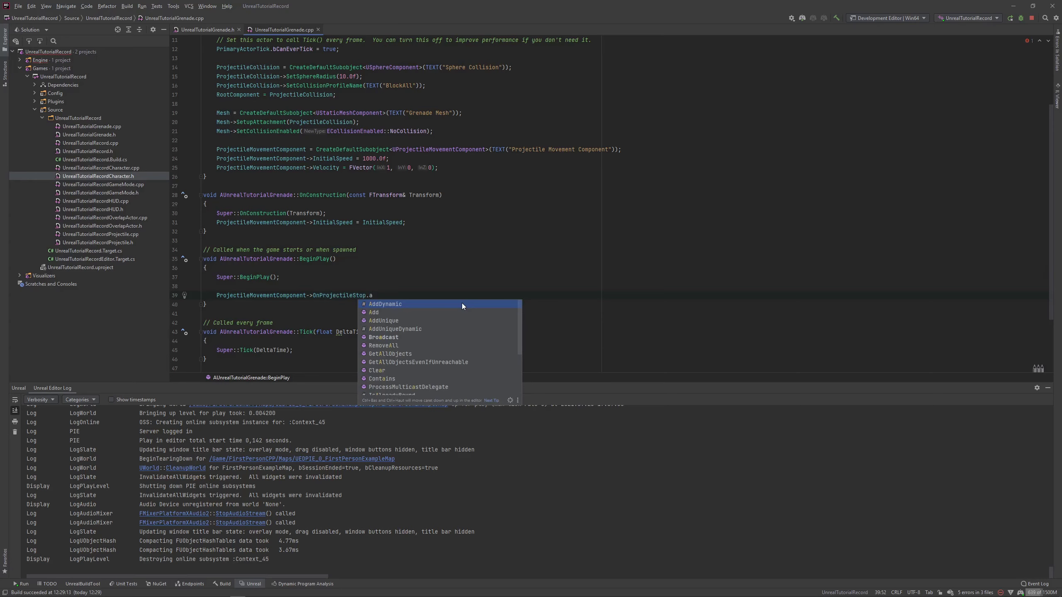
{"action": "key", "text": "Return"}
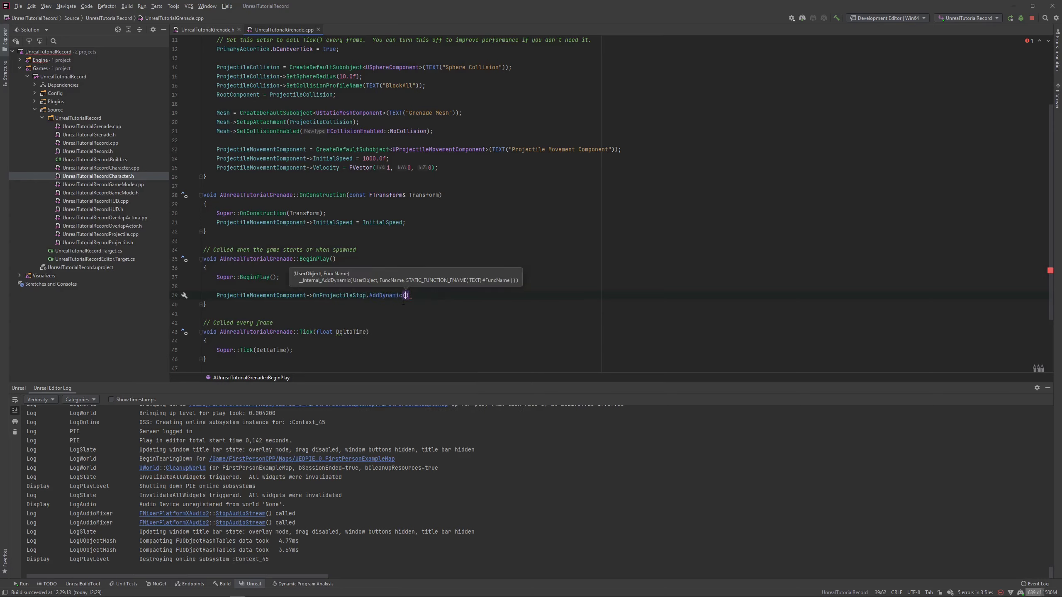
{"action": "type", "text": "this,"}
{"action": "scroll", "coordinate": [423, 331], "scroll_direction": "down", "scroll_amount": 1}
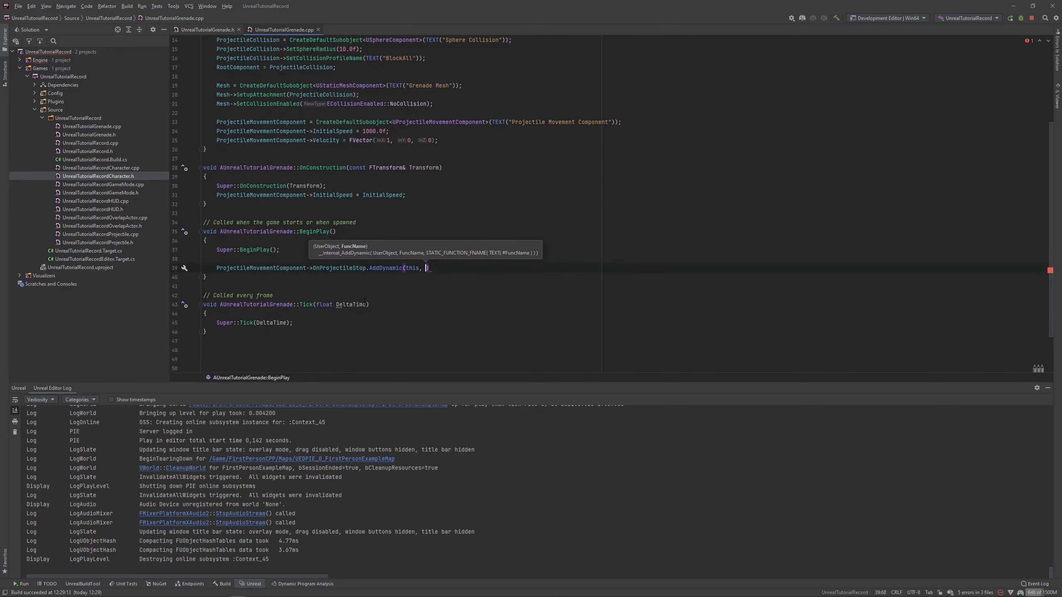
In UnrealTutorialGrenade.h, add a macro line below the movement component declaration.
{"action": "left_click", "coordinate": [207, 30]}
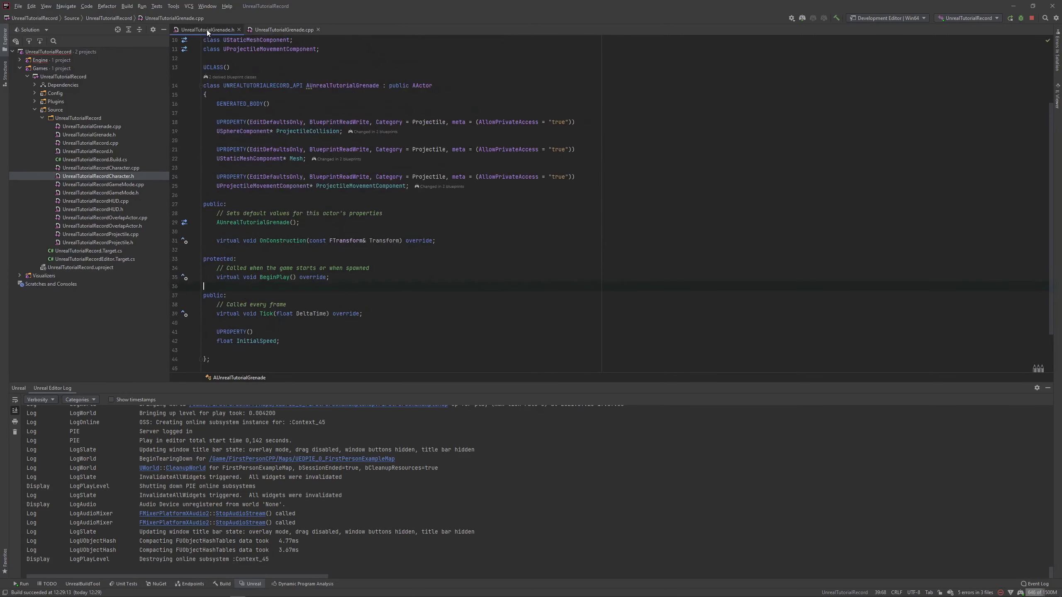
{"action": "left_click", "coordinate": [481, 187]}
{"action": "key", "text": "Return"}
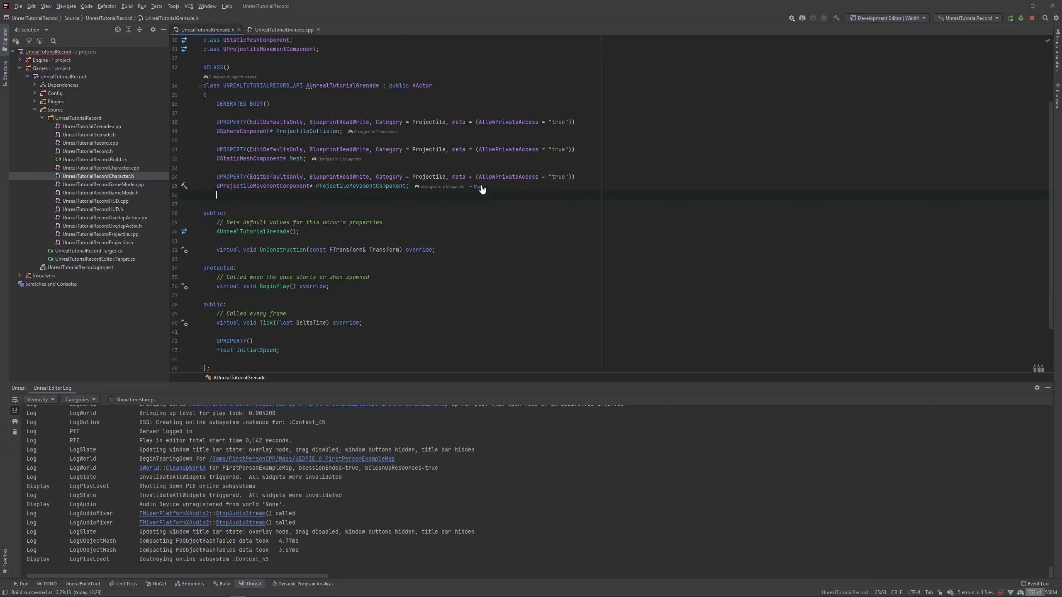
{"action": "key", "text": "Return"}
{"action": "type", "text": "U"}
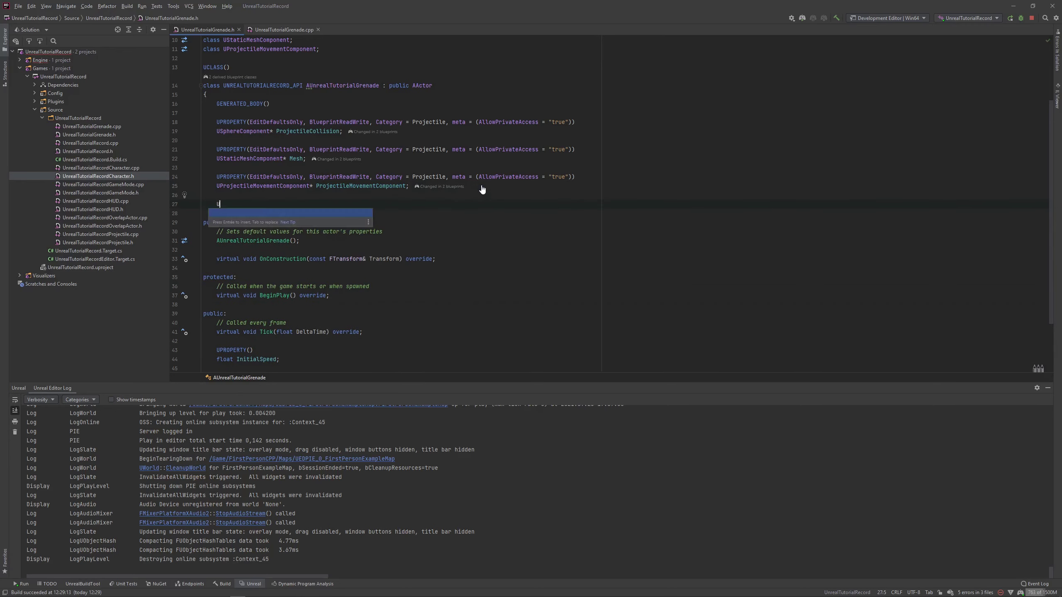
{"action": "type", "text": "RP"}
{"action": "key", "text": "BackSpace"}
{"action": "key", "text": "BackSpace"}
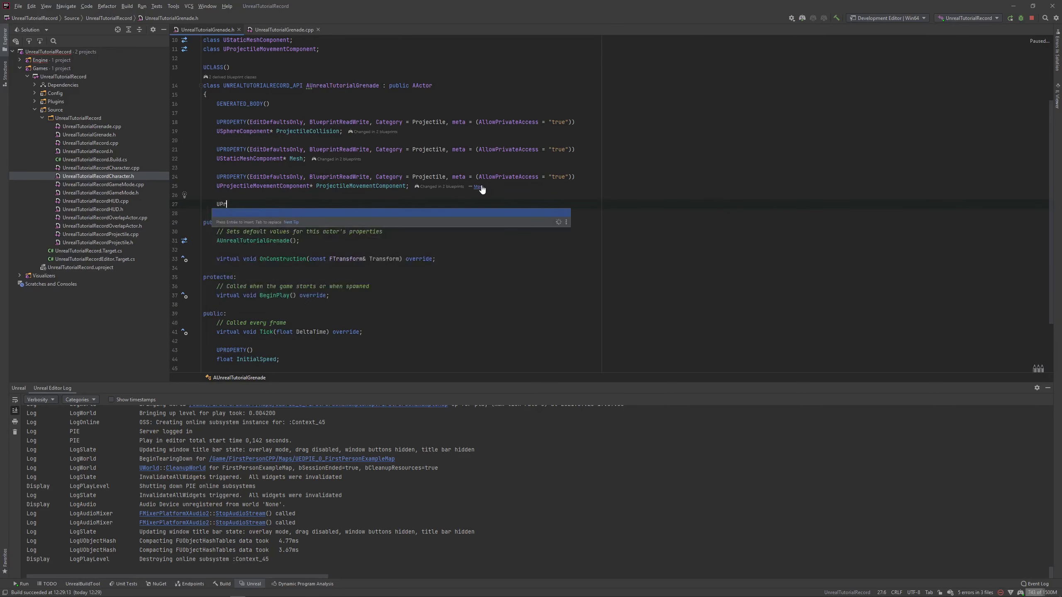
{"action": "type", "text": "PROP"}
{"action": "key", "text": "Return"}
{"action": "key", "text": "End"}
{"action": "key", "text": "Return"}
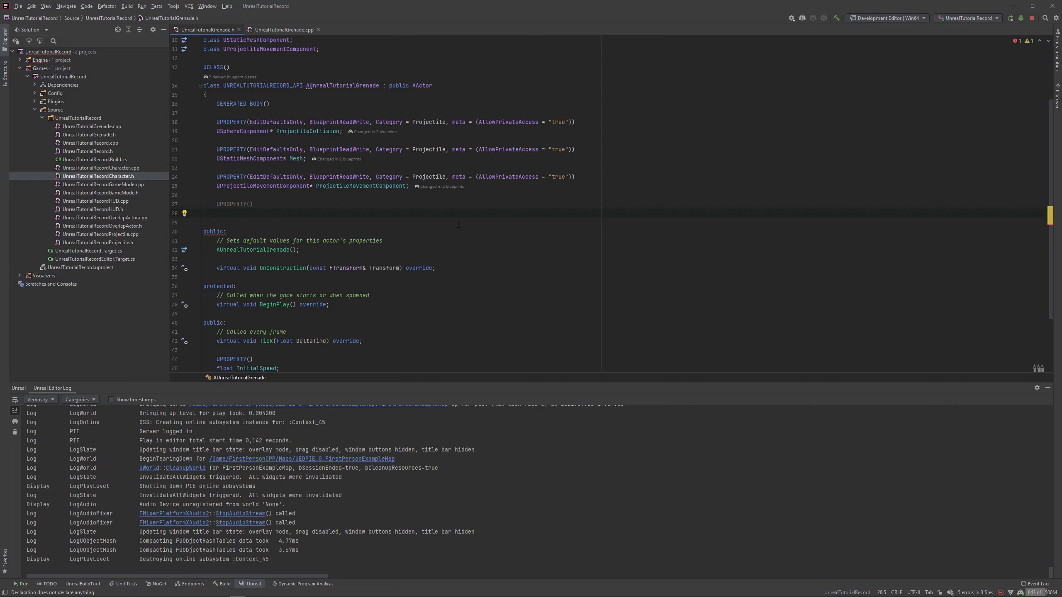
Make the macro UFUNCTION() and declare void OnGrenadeStopEvent(); beneath it.
{"action": "type", "text": "void"}
{"action": "key", "text": "shift+Left"}
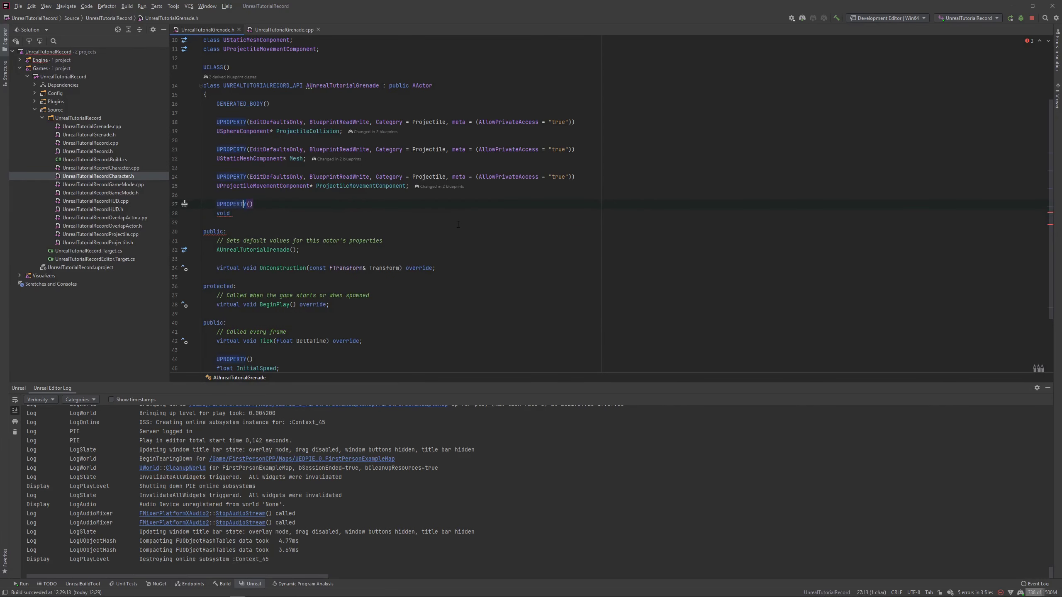
{"action": "type", "text": "Func"}
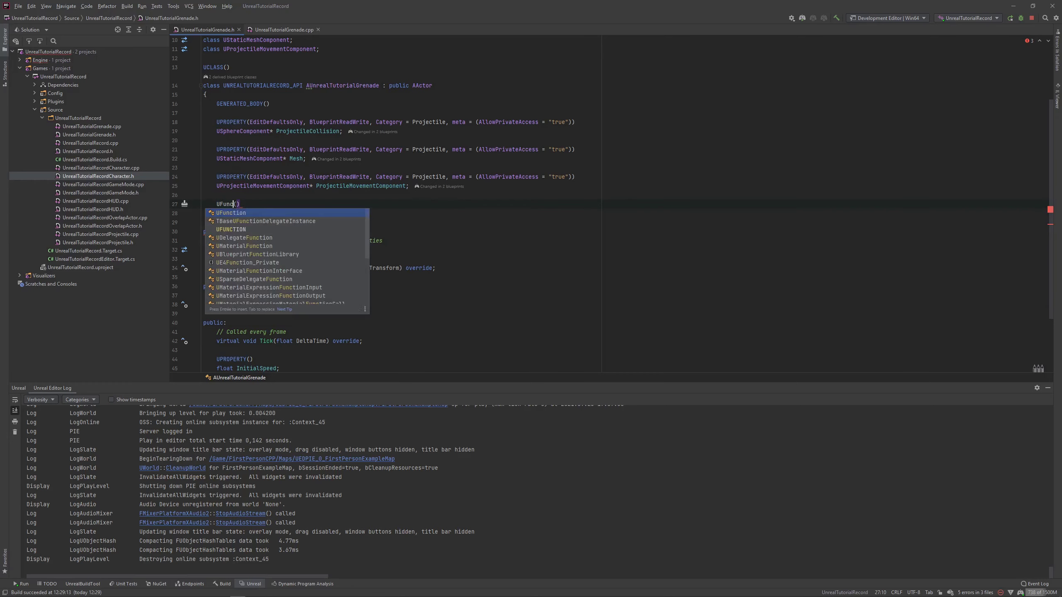
{"action": "key", "text": "Down"}
{"action": "key", "text": "Down"}
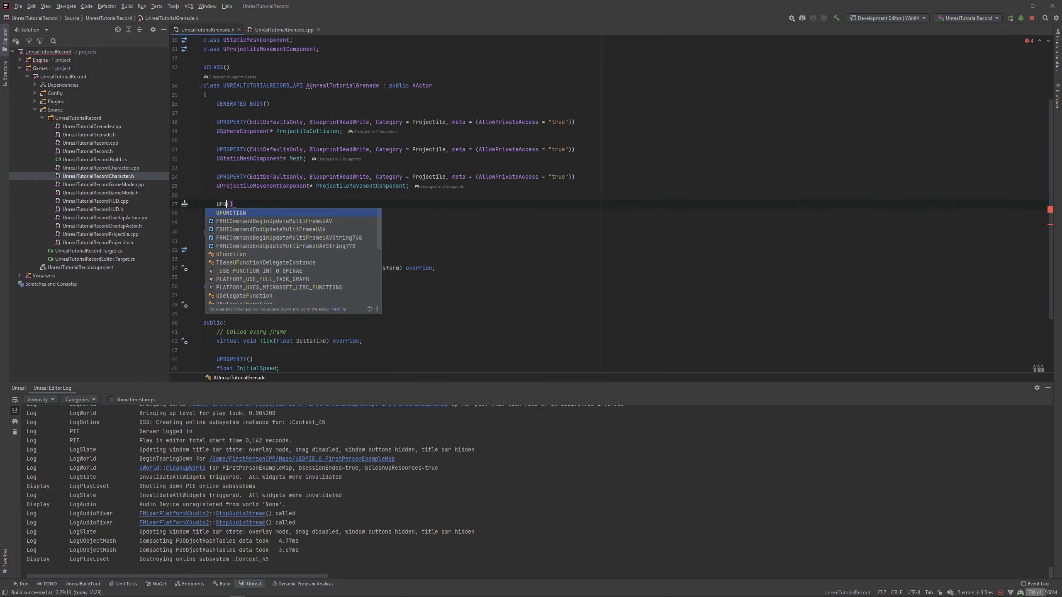
{"action": "key", "text": "Return"}
{"action": "type", "text": "void"}
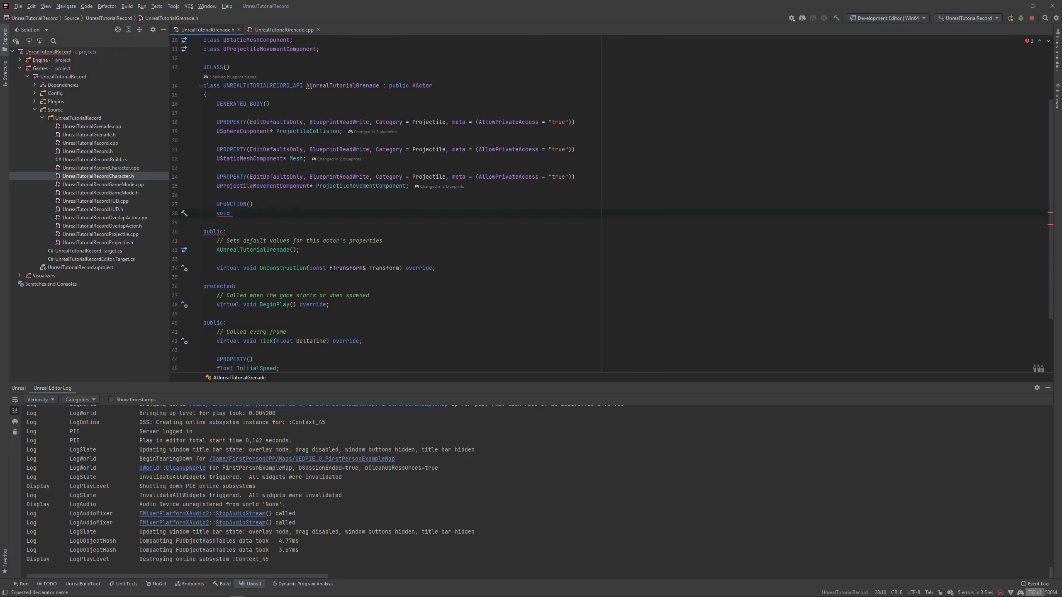
{"action": "type", "text": "Gre"}
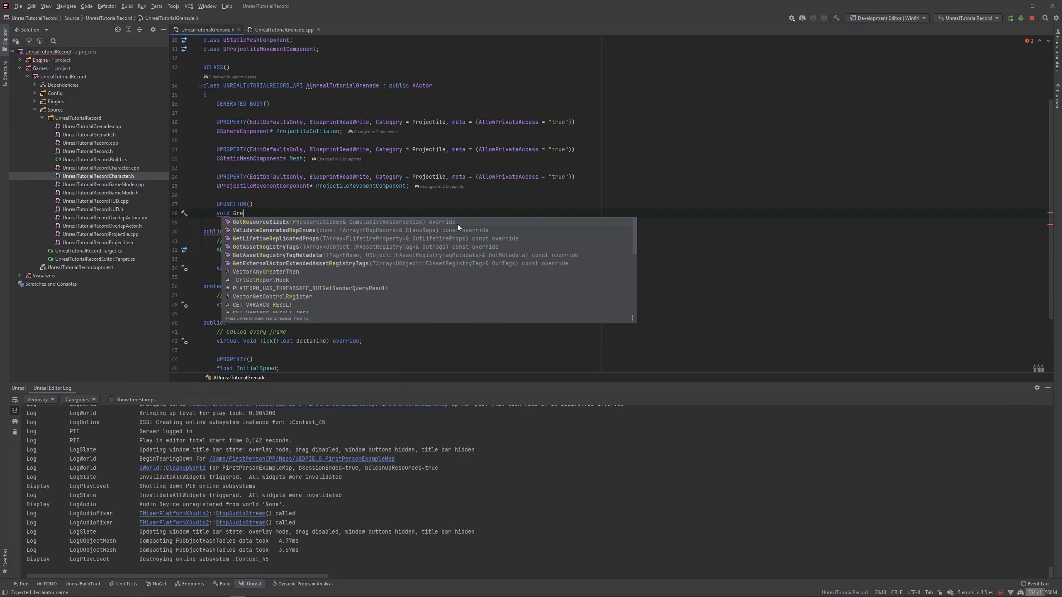
{"action": "key", "text": "BackSpace"}
{"action": "key", "text": "BackSpace"}
{"action": "key", "text": "BackSpace"}
{"action": "type", "text": "On"}
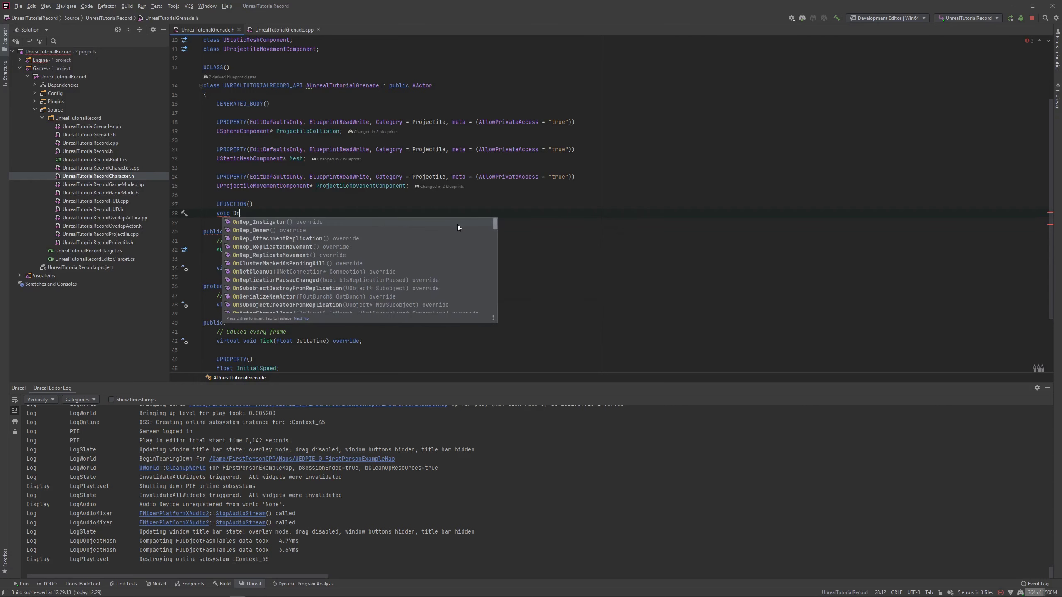
{"action": "type", "text": "GrenadeStopEvent("}
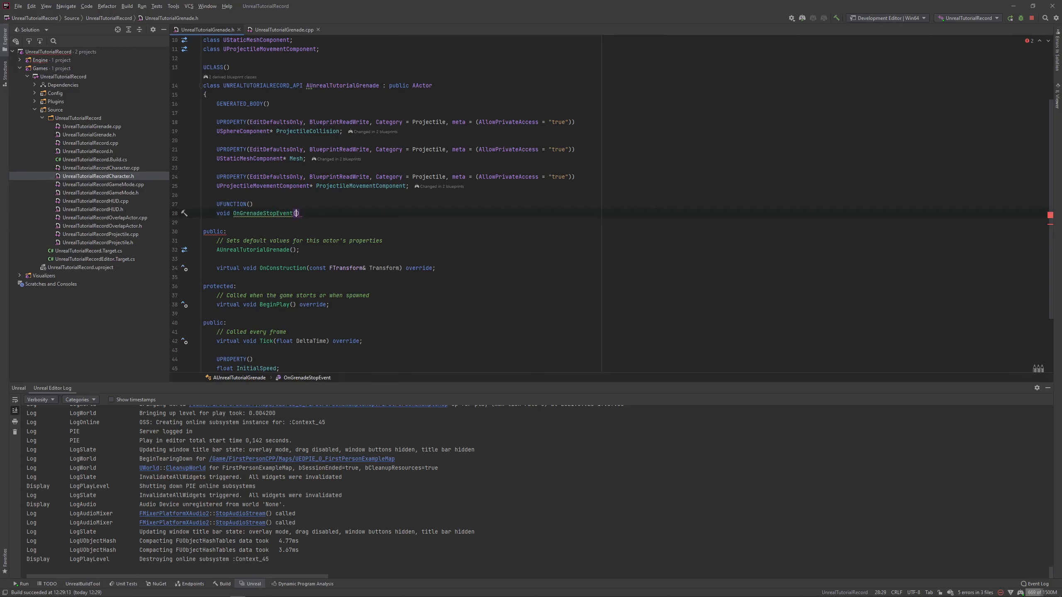
{"action": "type", "text": ";"}
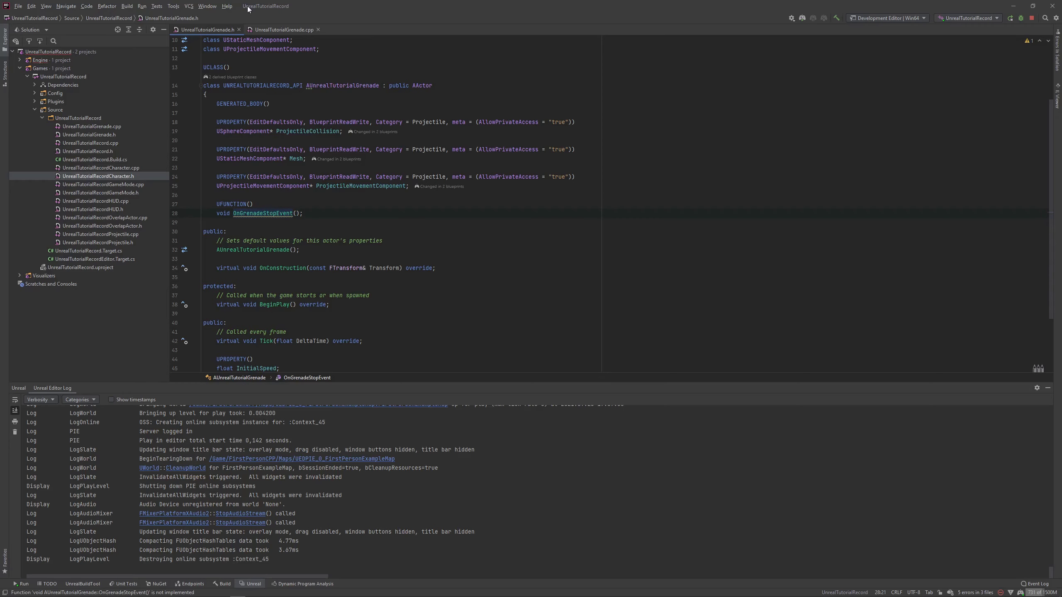
{"action": "left_click", "coordinate": [272, 28]}
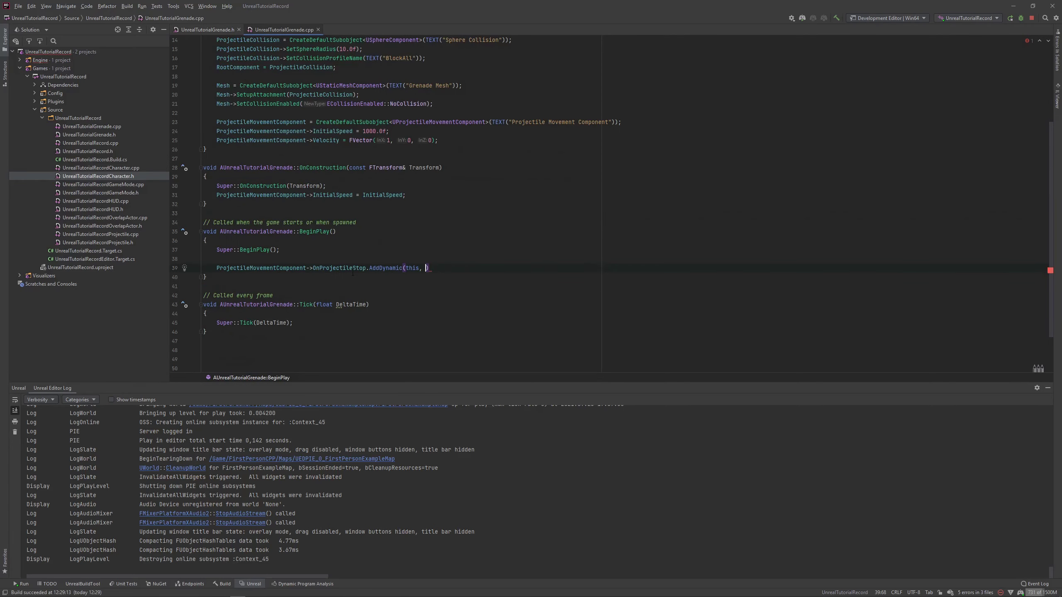
Go to OnProjectileStop's declaration and select the delegate's const FHitResult& ImpactResult parameter.
{"action": "right_click", "coordinate": [337, 267]}
{"action": "mouse_move", "coordinate": [388, 375]}
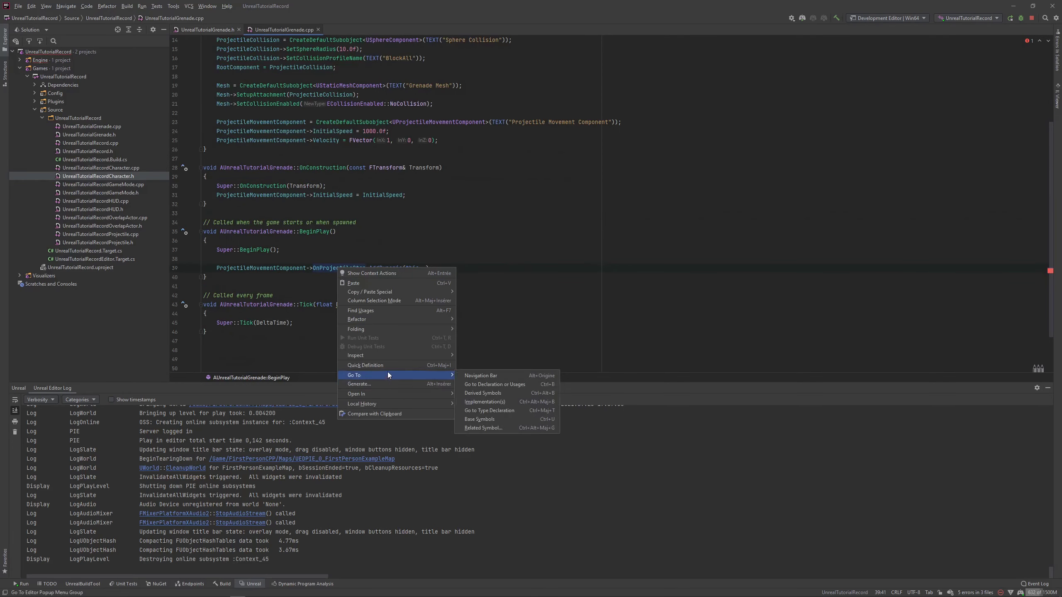
{"action": "left_click", "coordinate": [487, 384]}
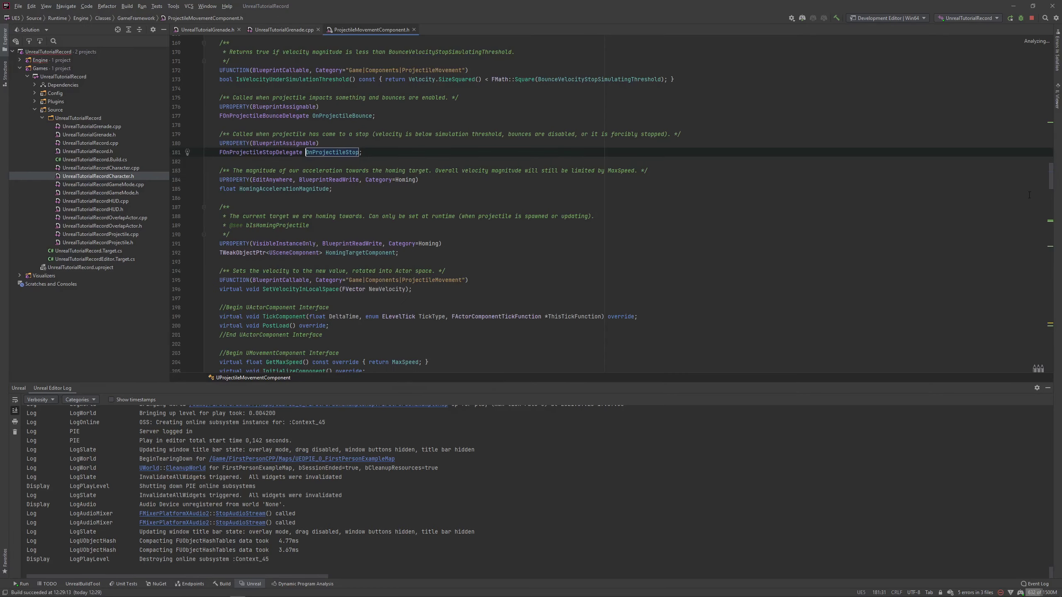
{"action": "left_click_drag", "start_coordinate": [1051, 180], "coordinate": [1033, 64]}
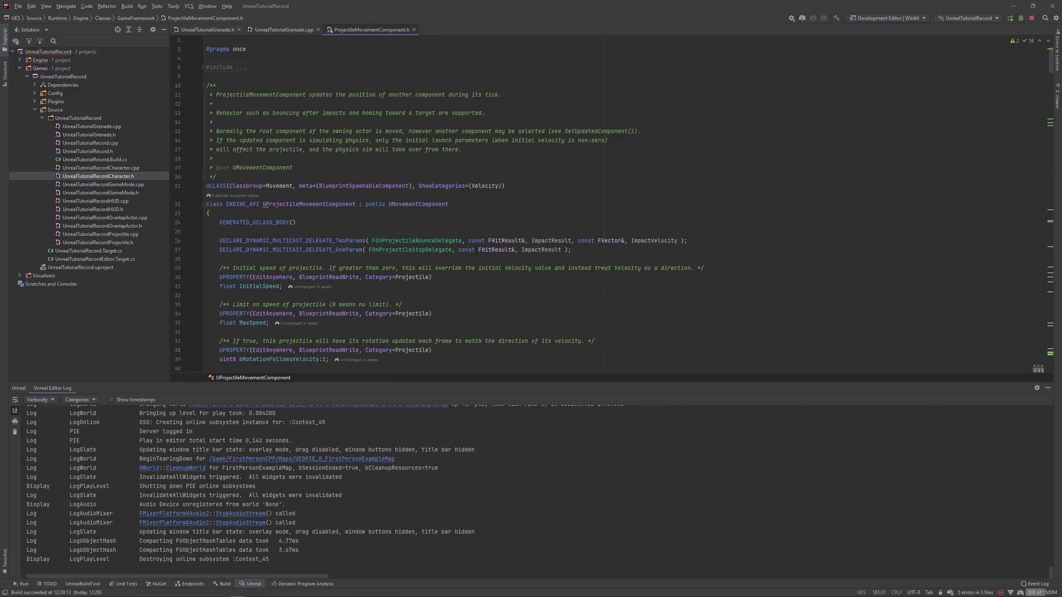
{"action": "left_click_drag", "start_coordinate": [459, 250], "coordinate": [515, 250]}
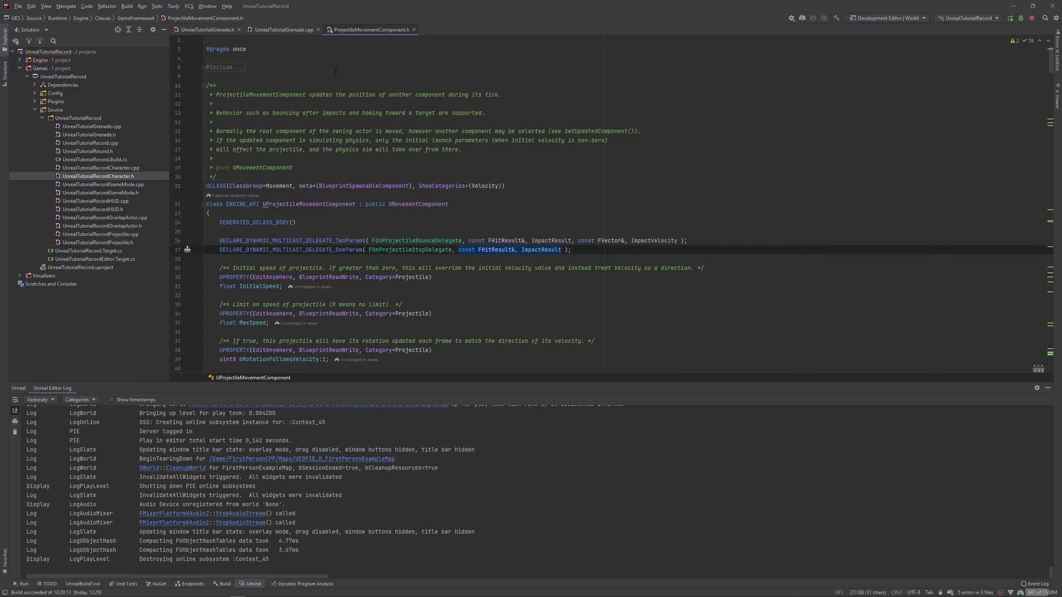
Paste const FHitResult& ImpactResult as OnGrenadeStopEvent's parameter in the header declaration.
{"action": "left_click", "coordinate": [220, 34]}
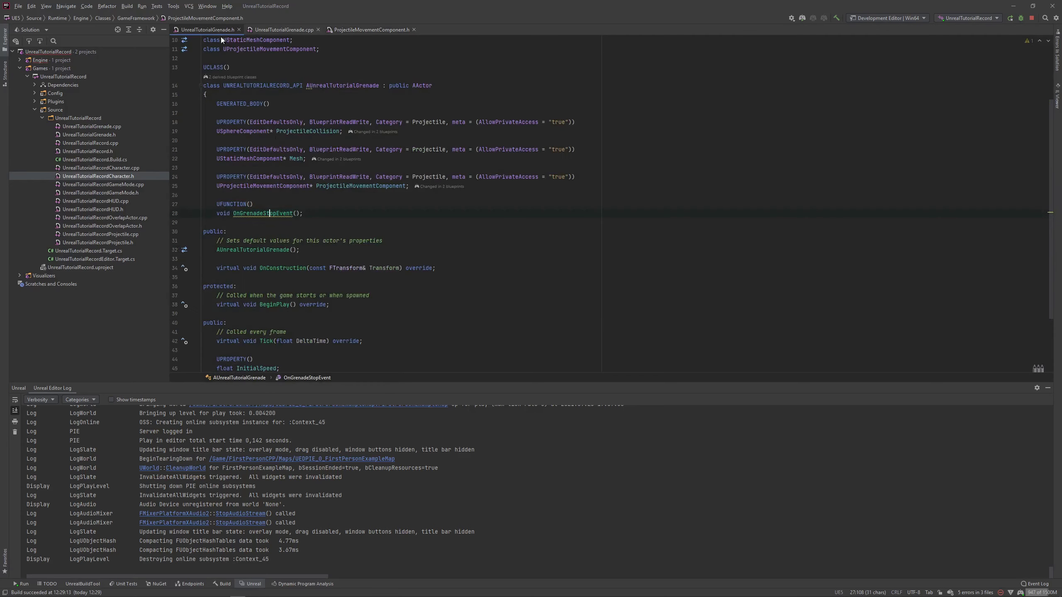
{"action": "type", "text": "const FHitResult&, ImpactResult"}
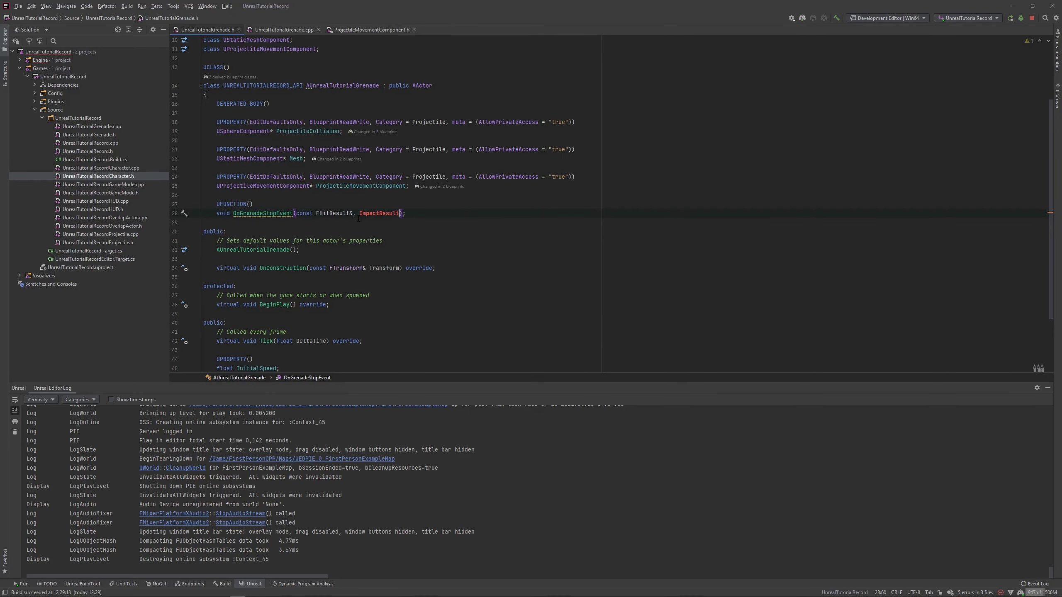
{"action": "key", "text": "BackSpace"}
{"action": "left_click", "coordinate": [302, 31]}
{"action": "left_click", "coordinate": [226, 30]}
Generate the empty OnGrenadeStopEvent definition and move it below Tick in the .cpp.
{"action": "right_click", "coordinate": [271, 212]}
{"action": "left_click", "coordinate": [288, 217]}
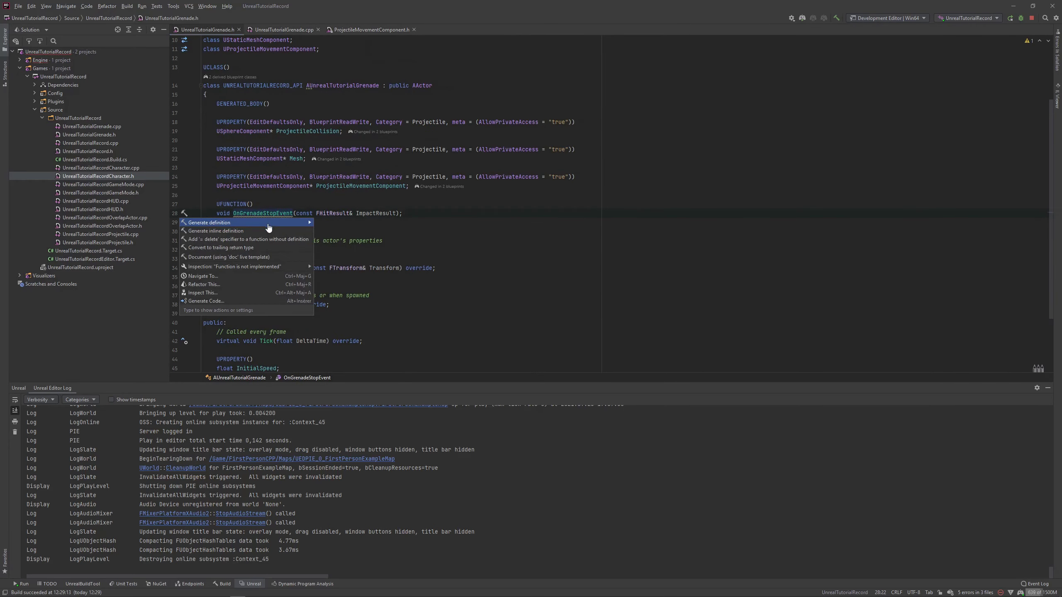
{"action": "left_click", "coordinate": [278, 221]}
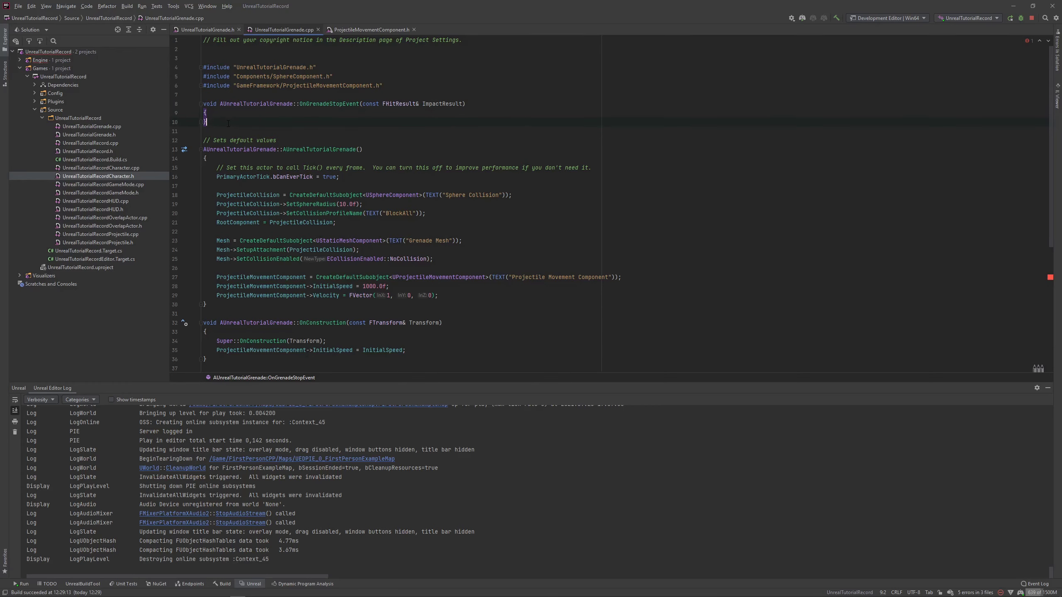
{"action": "left_click_drag", "start_coordinate": [228, 123], "coordinate": [213, 104]}
{"action": "key", "text": "ctrl+x"}
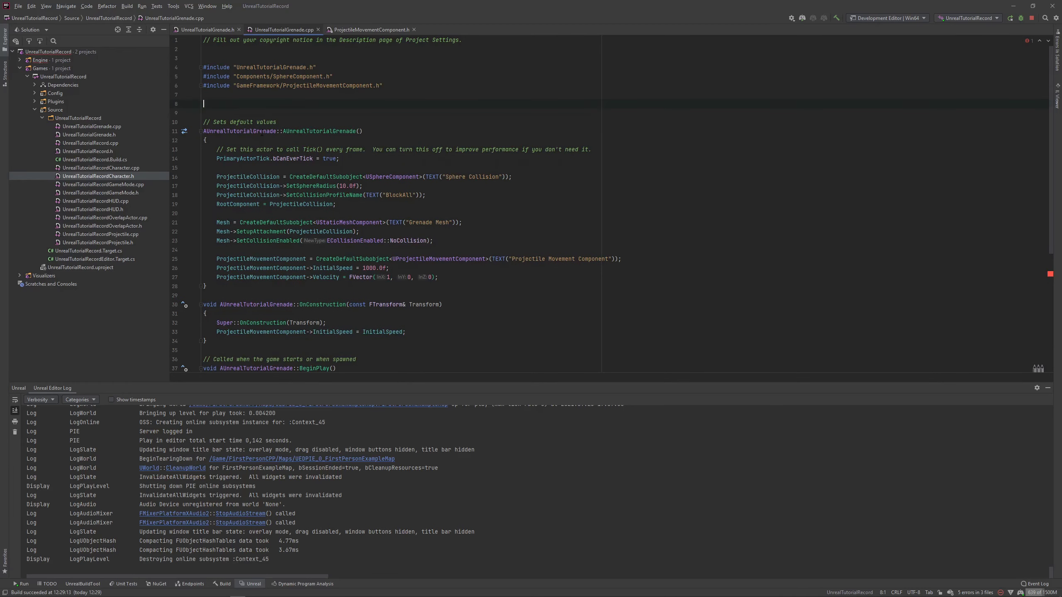
{"action": "scroll", "coordinate": [234, 331], "scroll_direction": "down", "scroll_amount": 4}
{"action": "scroll", "coordinate": [234, 331], "scroll_direction": "down", "scroll_amount": 2}
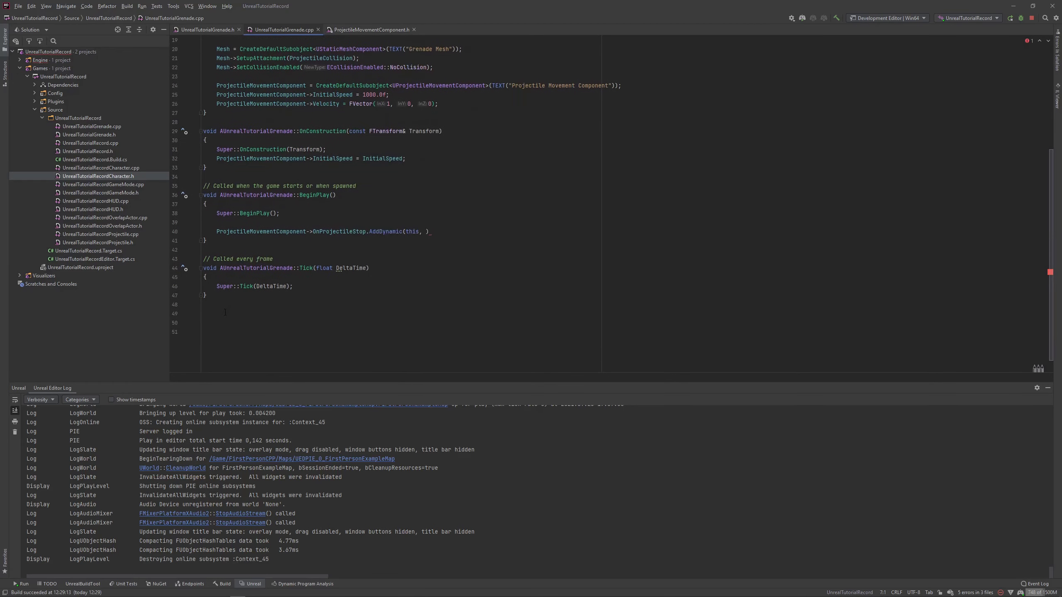
{"action": "left_click", "coordinate": [232, 298]}
{"action": "key", "text": "ctrl+v"}
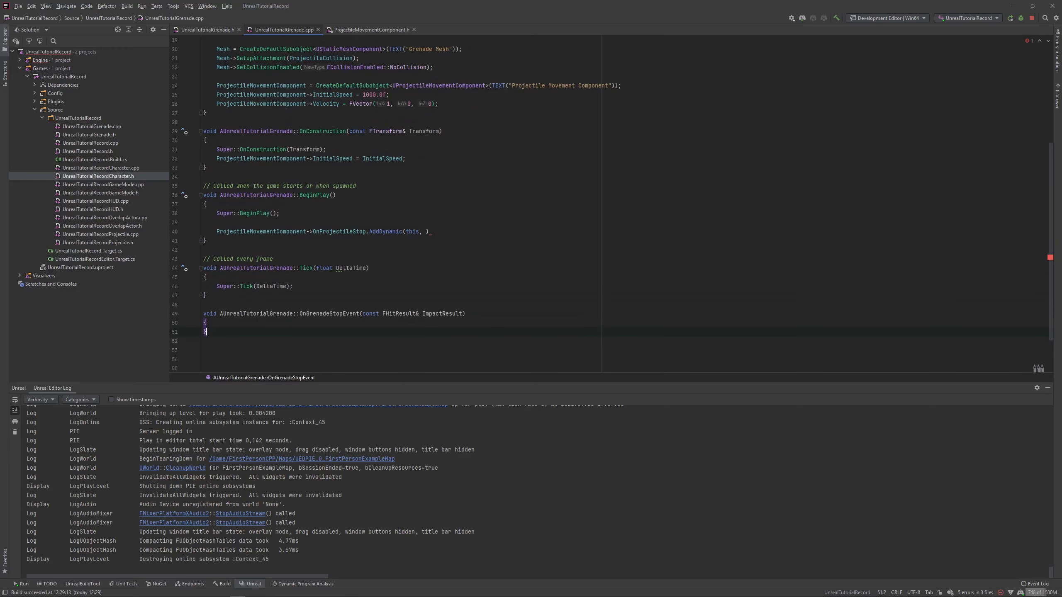
{"action": "key", "text": "Return"}
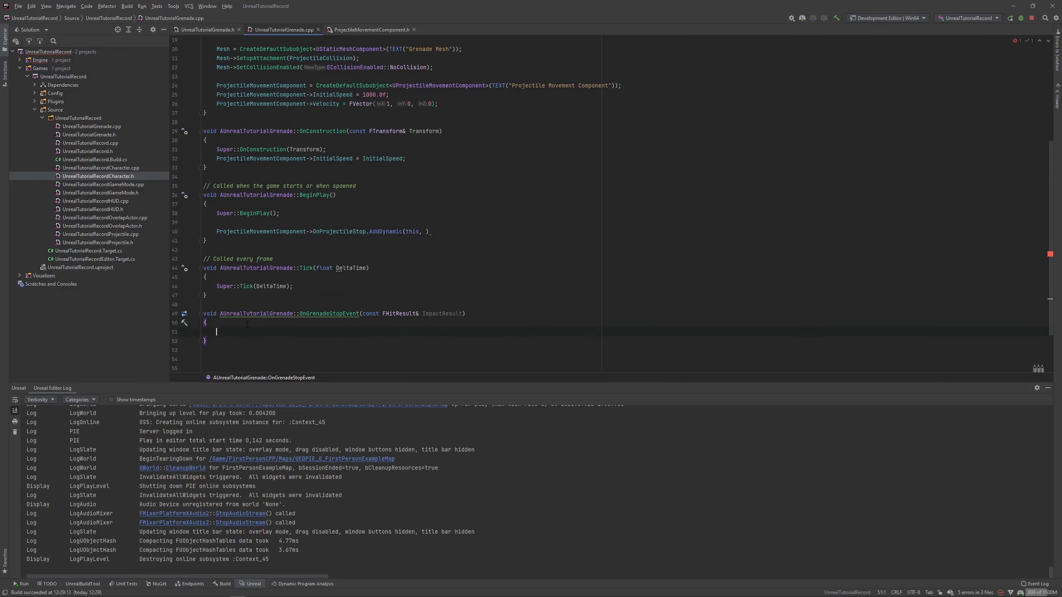
Delete the Tick function definition and its leftover comment from UnrealTutorialGrenade.cpp.
{"action": "left_click_drag", "start_coordinate": [214, 290], "coordinate": [270, 259]}
{"action": "key", "text": "BackSpace"}
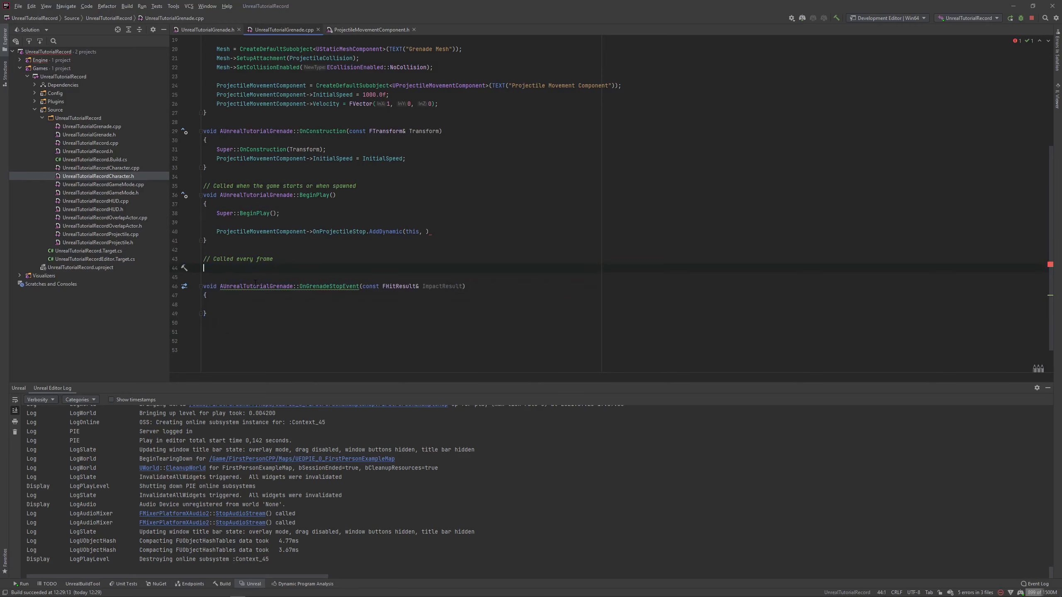
{"action": "key", "text": "shift+Home"}
{"action": "key", "text": "BackSpace"}
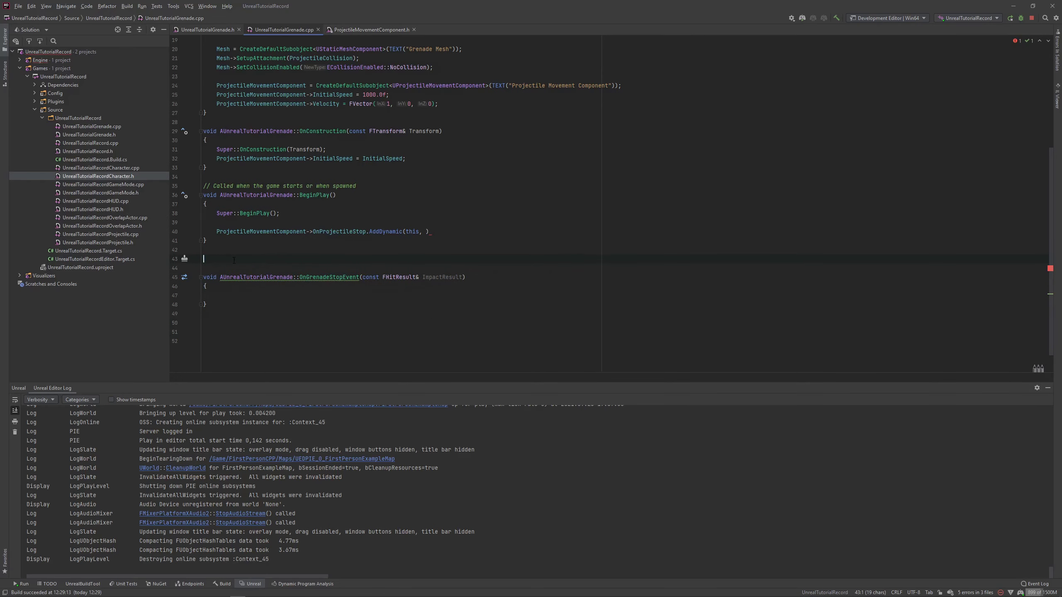
{"action": "key", "text": "BackSpace"}
{"action": "key", "text": "BackSpace"}
{"action": "left_click", "coordinate": [209, 32]}
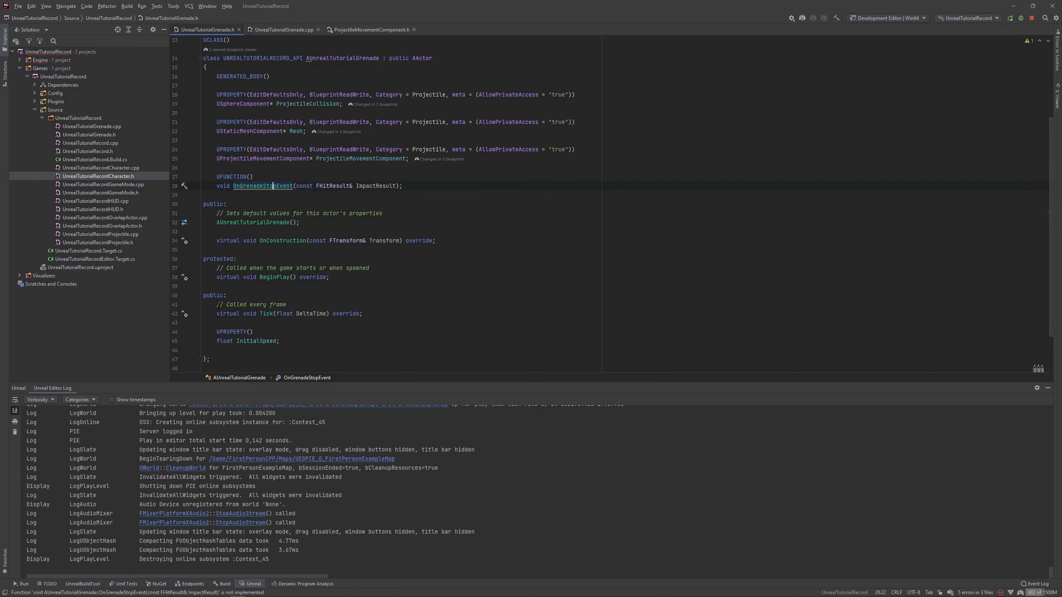
Comment out the Tick declaration in the grenade header.
{"action": "left_click", "coordinate": [217, 313]}
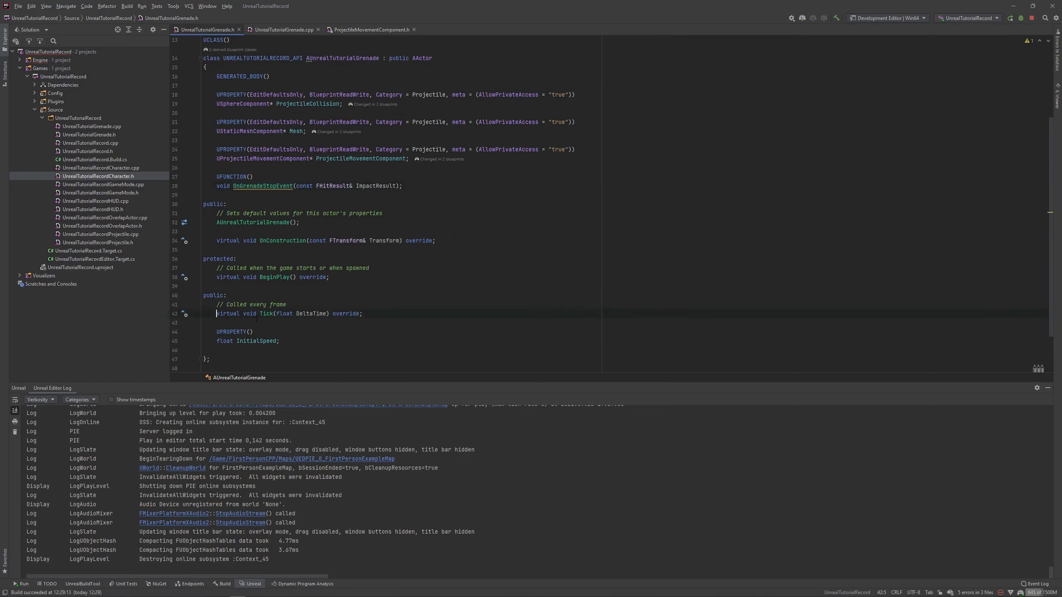
{"action": "type", "text": "//"}
{"action": "left_click", "coordinate": [396, 308]}
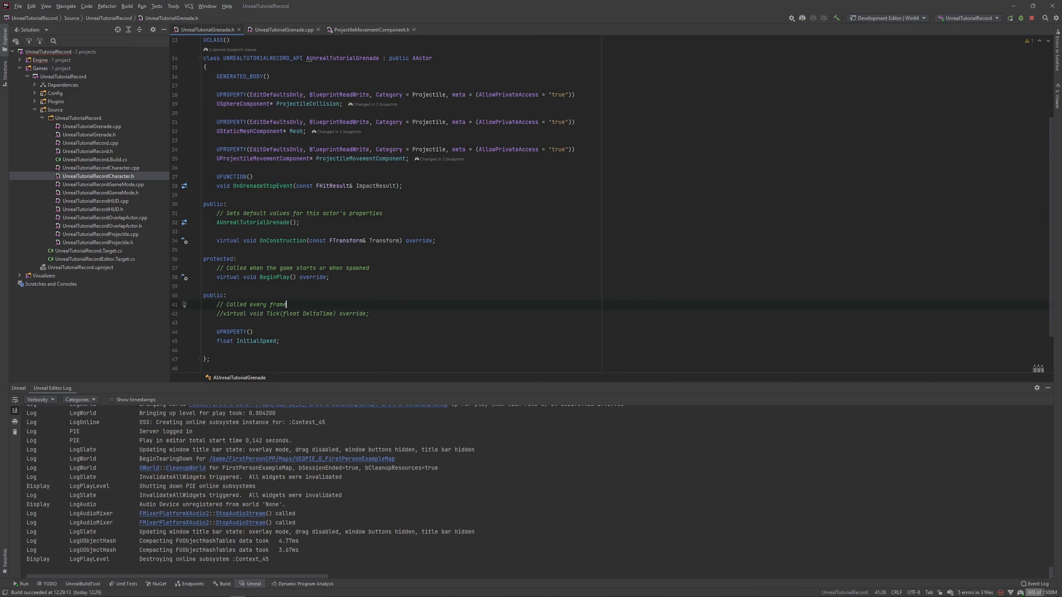
Start OnGrenadeStopEvent's body with GetWorld()->OverlapMultiByChannel() using autocomplete.
{"action": "left_click", "coordinate": [280, 30]}
{"action": "left_click", "coordinate": [254, 279]}
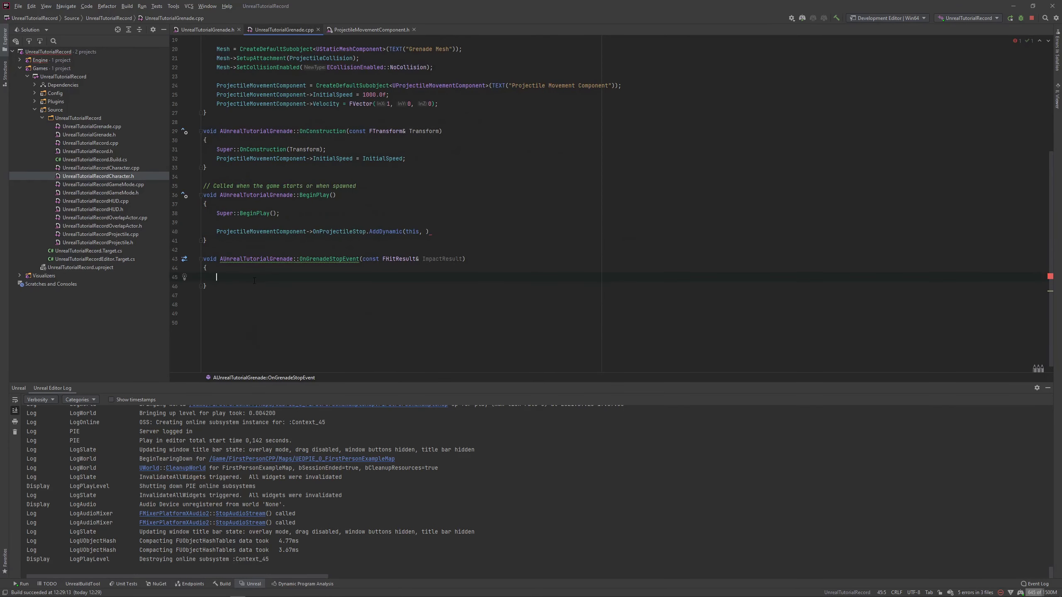
{"action": "scroll", "coordinate": [254, 280], "scroll_direction": "up", "scroll_amount": 1}
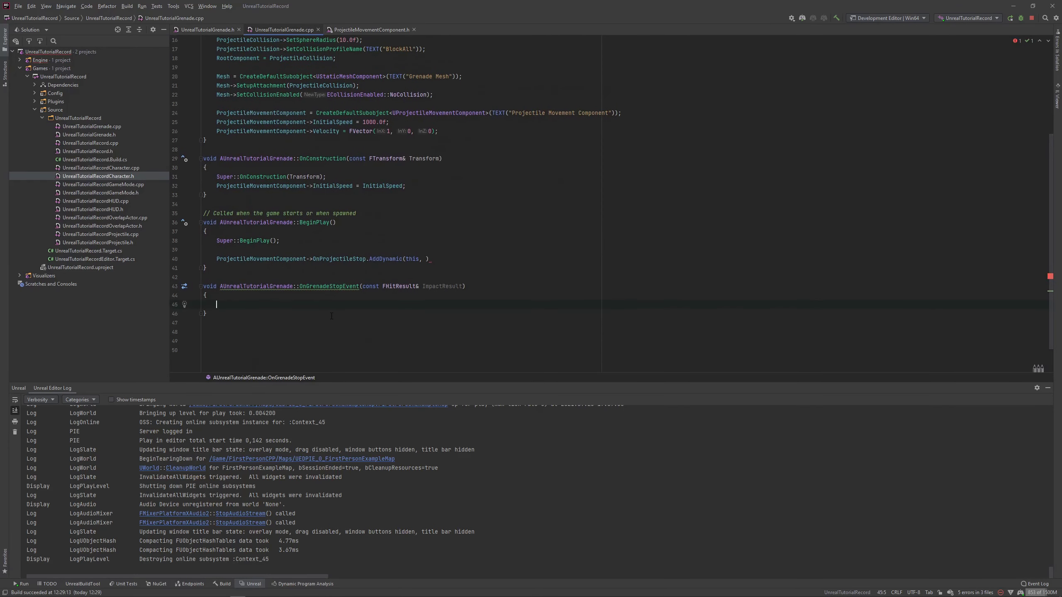
{"action": "type", "text": "GetWo"}
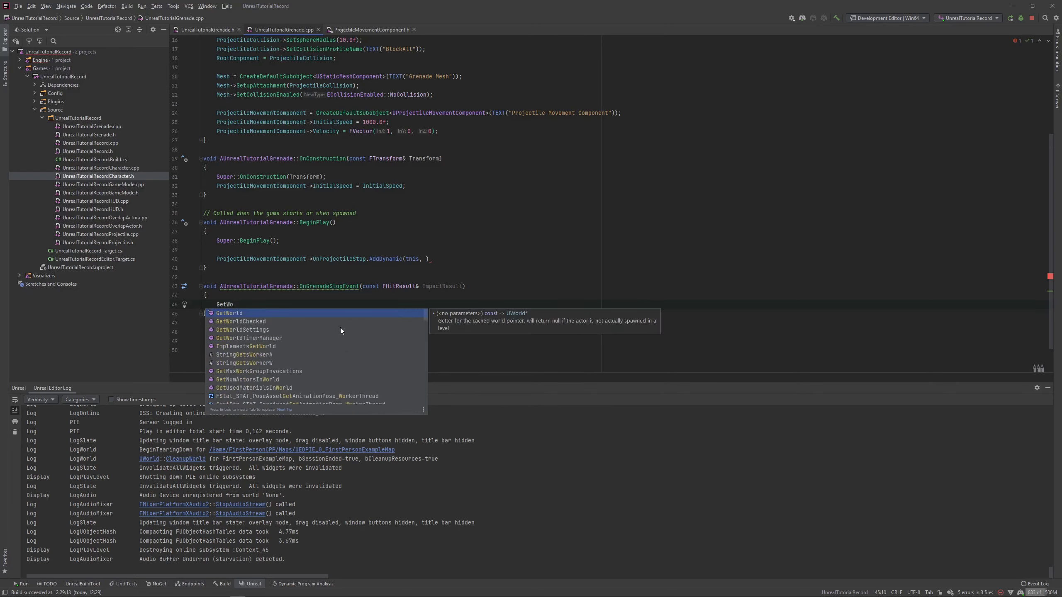
{"action": "key", "text": "Return"}
{"action": "type", "text": "->"}
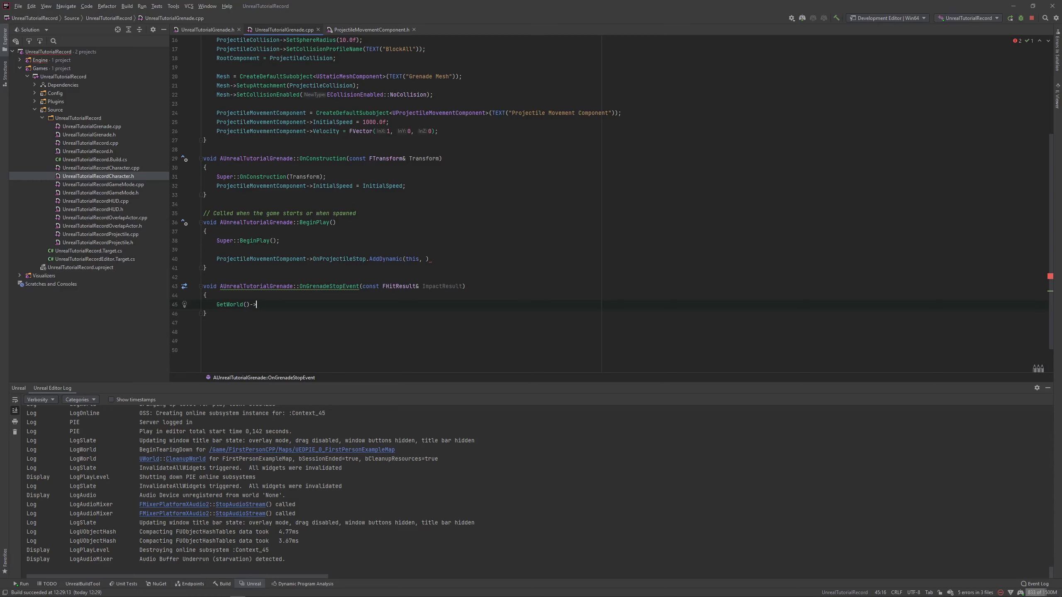
{"action": "type", "text": "Over"}
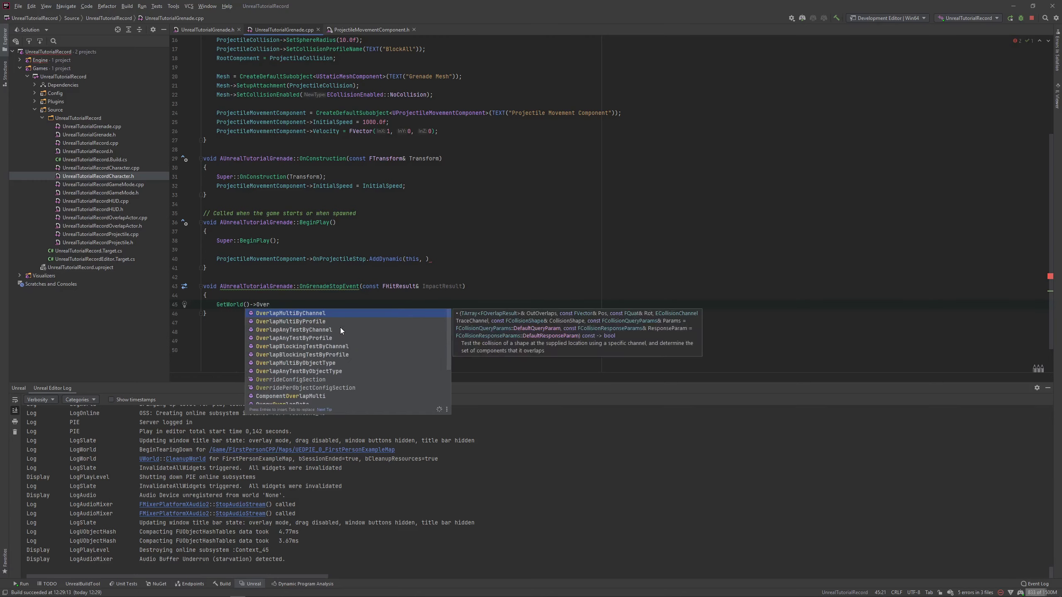
{"action": "key", "text": "Return"}
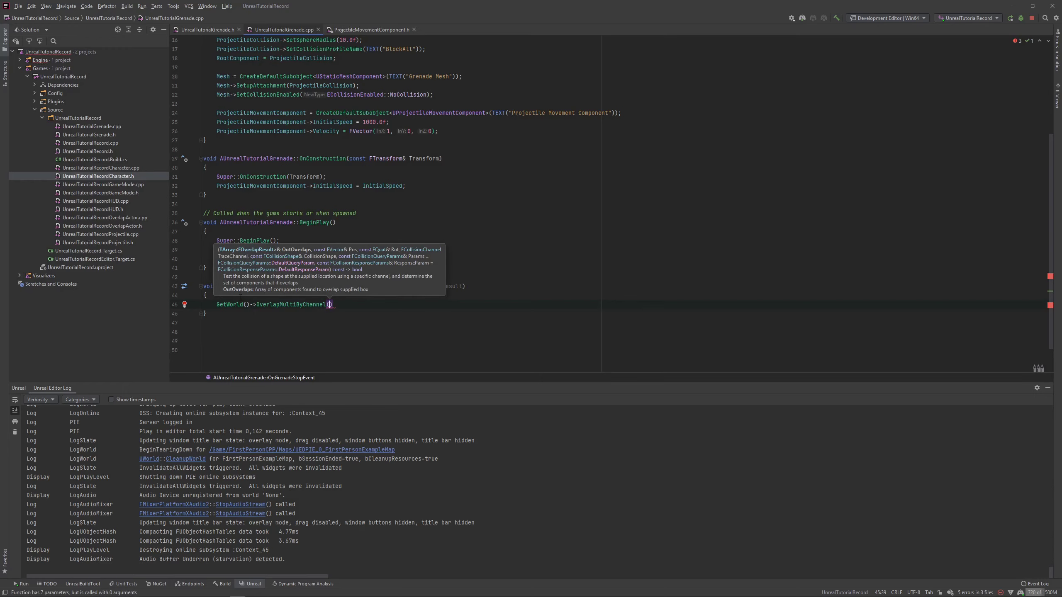
Add TArray<FOverlapResult> OverlapResults; above the call and view OverlapMultiByChannel's documentation.
{"action": "key", "text": "Escape"}
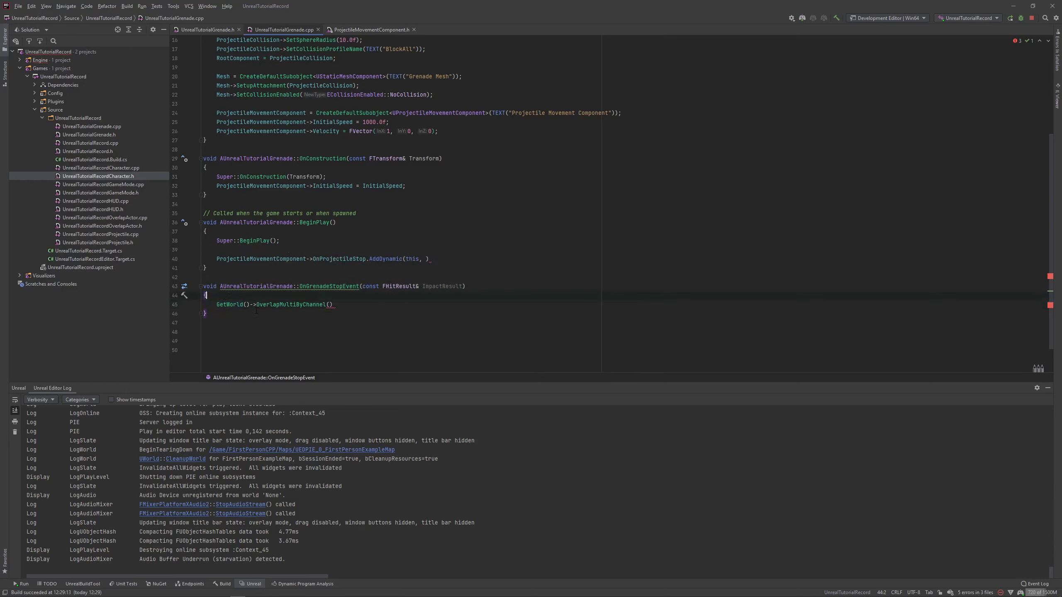
{"action": "key", "text": "ctrl+z"}
{"action": "type", "text": "Tar"}
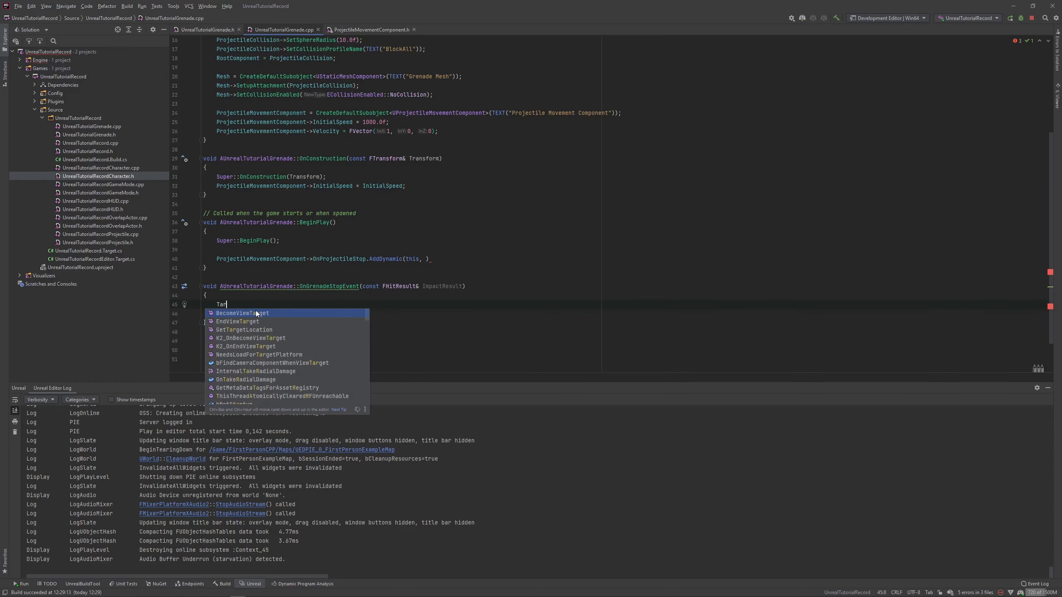
{"action": "type", "text": "r"}
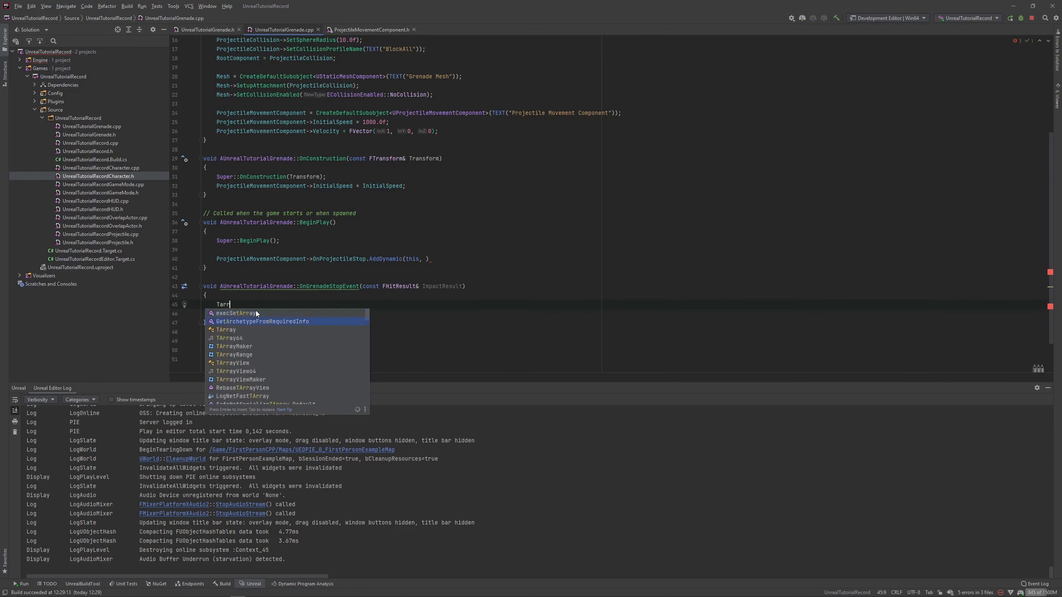
{"action": "key", "text": "Down"}
{"action": "key", "text": "Return"}
{"action": "type", "text": "<FOver"}
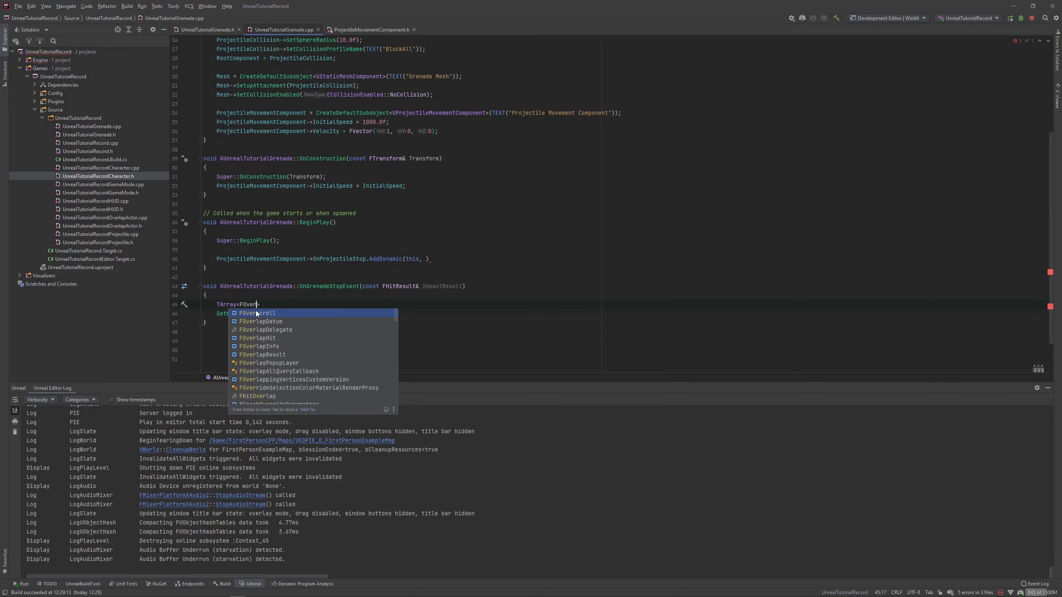
{"action": "type", "text": "l"}
{"action": "type", "text": "apR"}
{"action": "key", "text": "Return"}
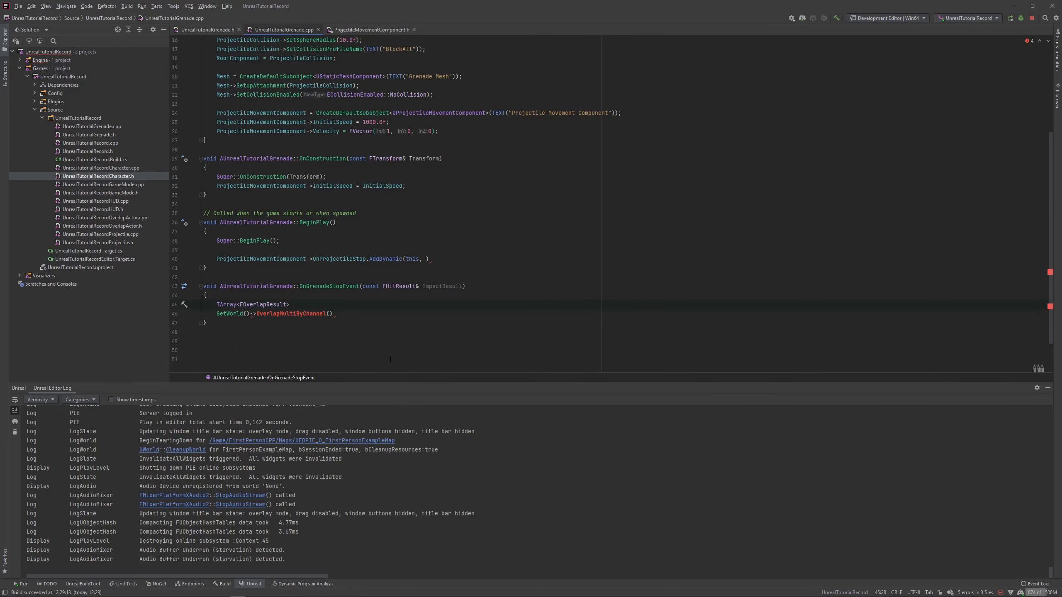
{"action": "type", "text": "OverlapResults"}
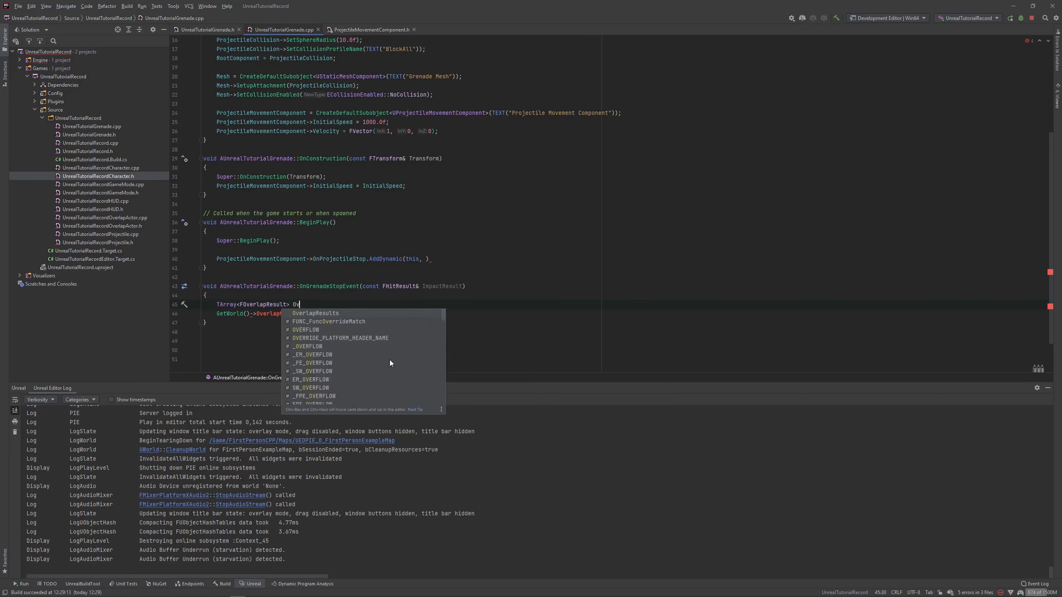
{"action": "type", "text": ";"}
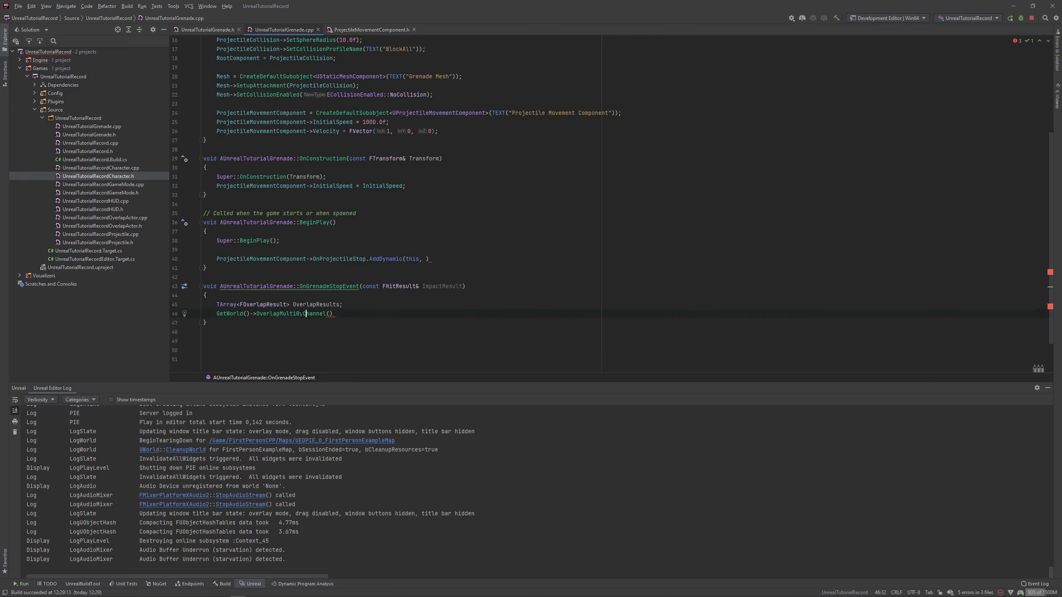
{"action": "key", "text": "ctrl+q"}
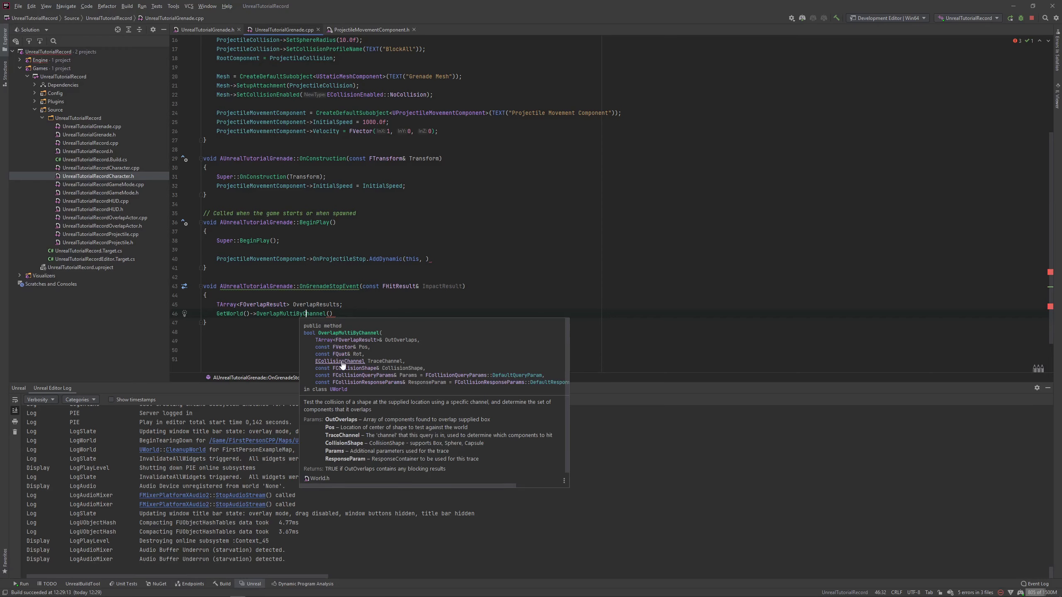
Pass OverlapResults, GetActorLocation(), GetActorQuat() and ECC_PhysicsBody as the overlap call's arguments.
{"action": "key", "text": "Escape"}
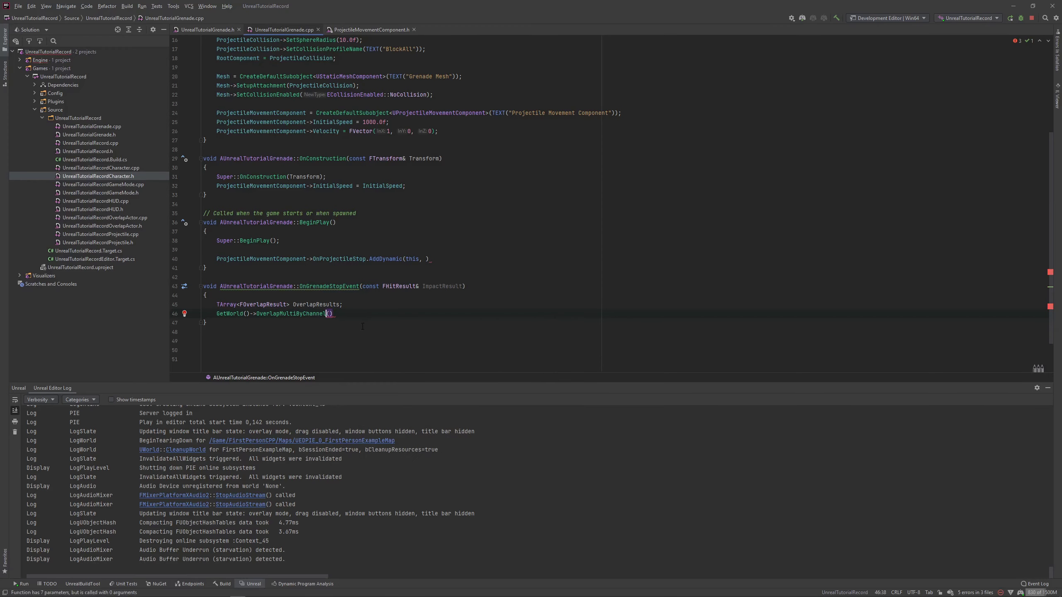
{"action": "type", "text": "Over"}
{"action": "key", "text": "Return"}
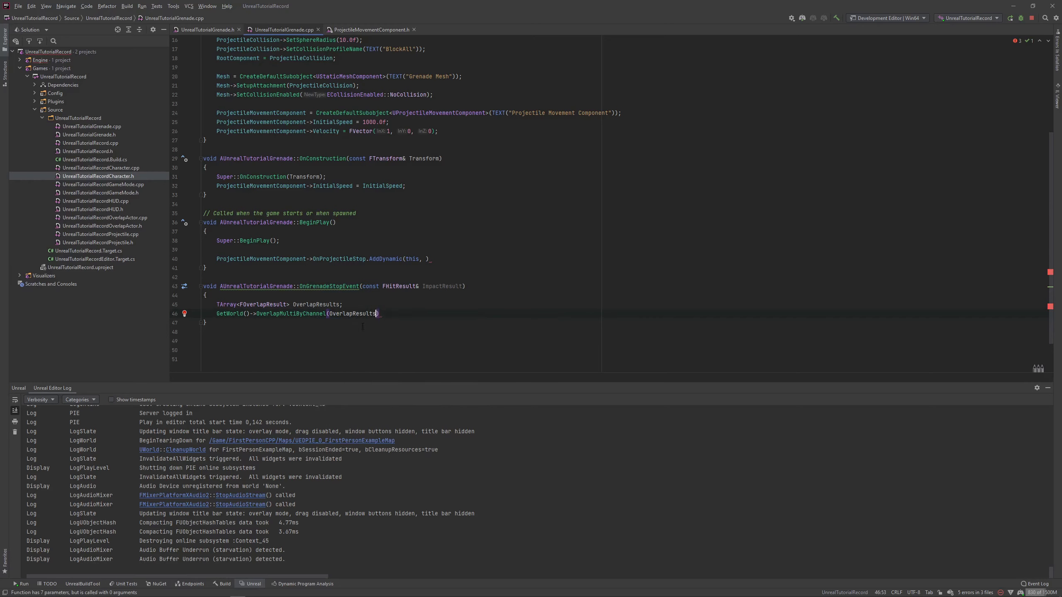
{"action": "type", "text": ", GetAct"}
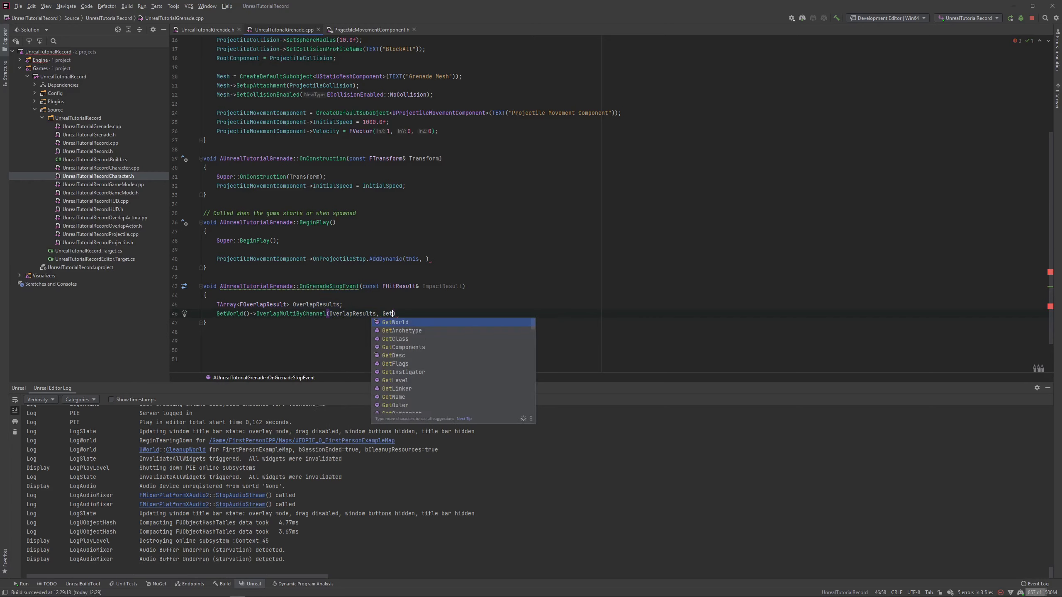
{"action": "type", "text": "orL"}
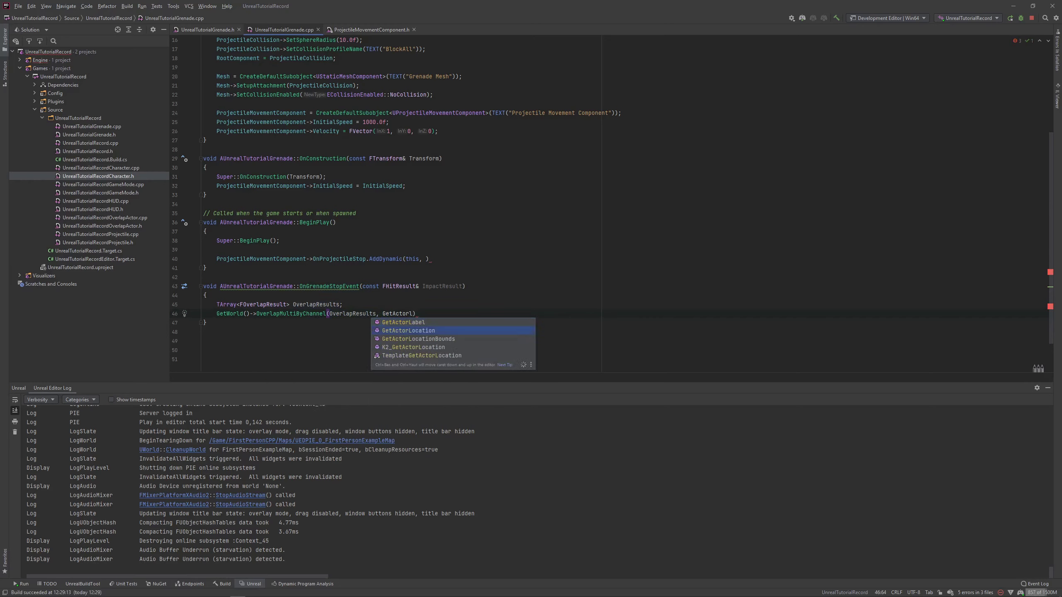
{"action": "key", "text": "Return"}
{"action": "type", "text": ", "}
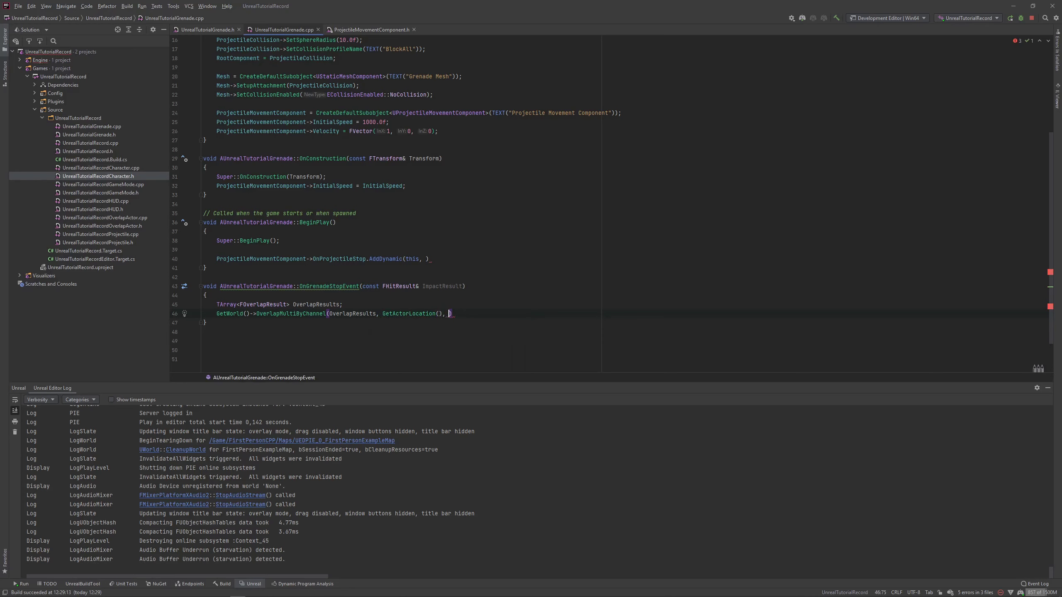
{"action": "type", "text": "Getactor"}
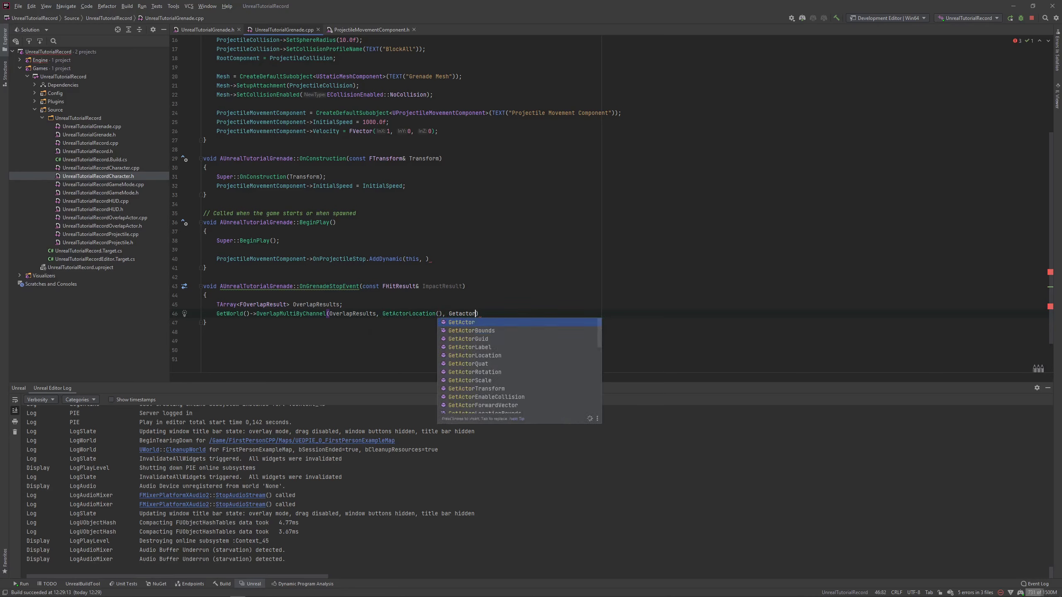
{"action": "key", "text": "Down"}
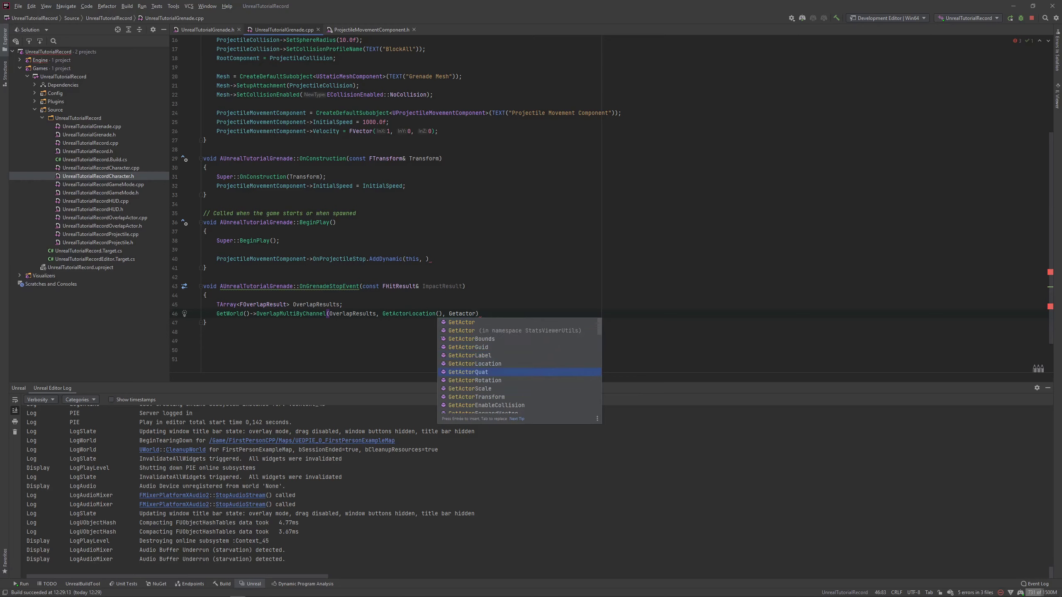
{"action": "key", "text": "Return"}
{"action": "type", "text": ","}
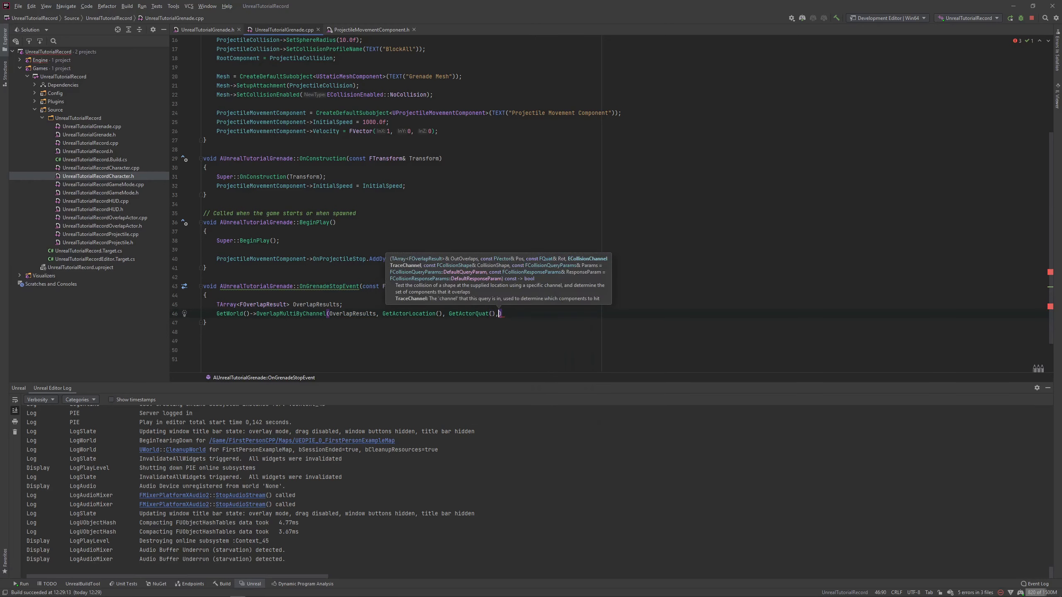
{"action": "type", "text": " EC"}
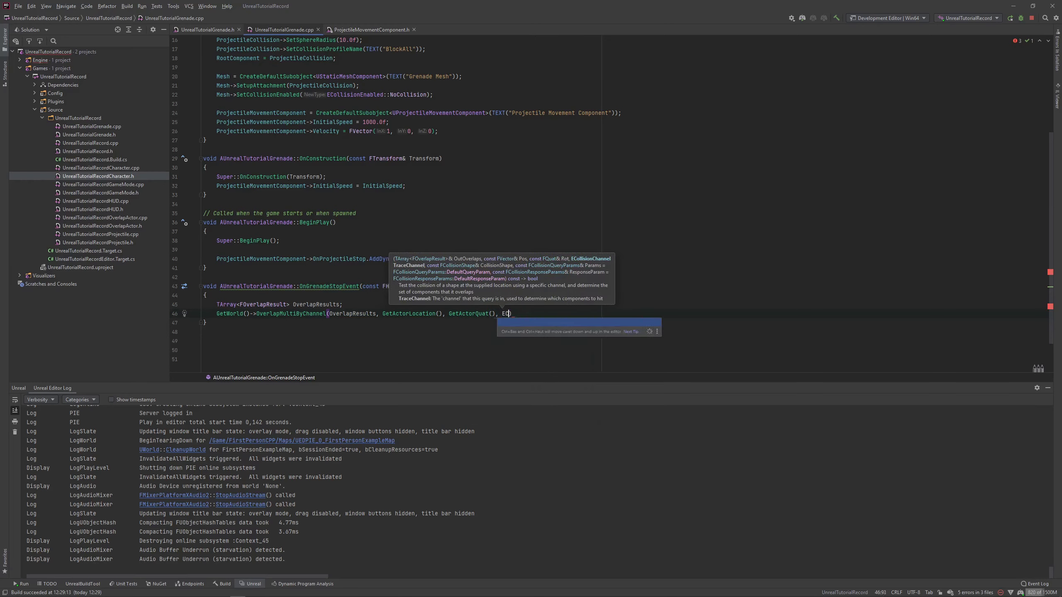
{"action": "type", "text": "C"}
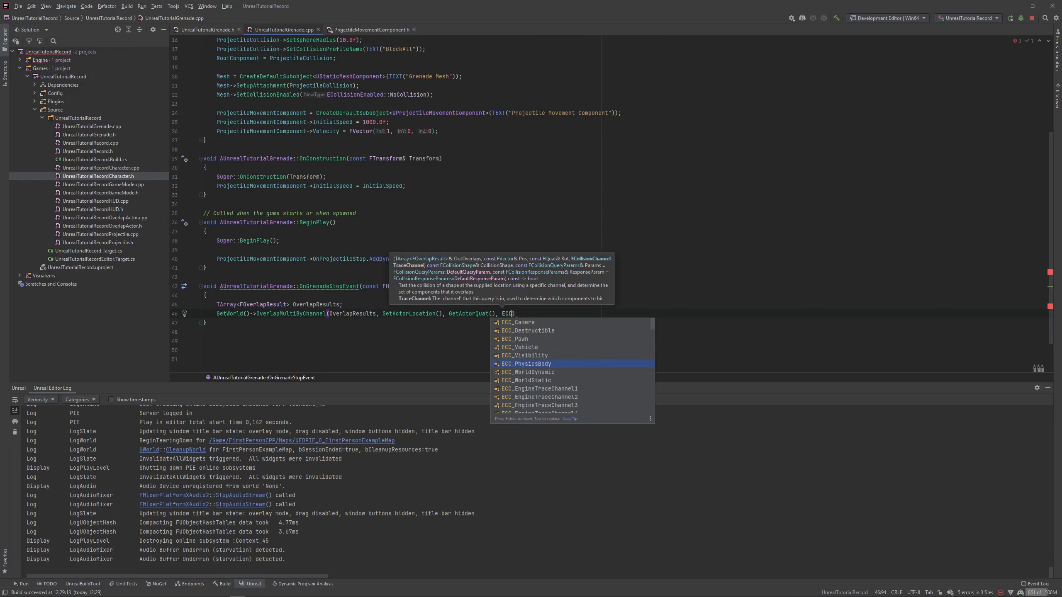
{"action": "key", "text": "Return"}
Add FCollisionShape::MakeSphere(500) as the shape argument and end the call with a semicolon.
{"action": "type", "text": ","}
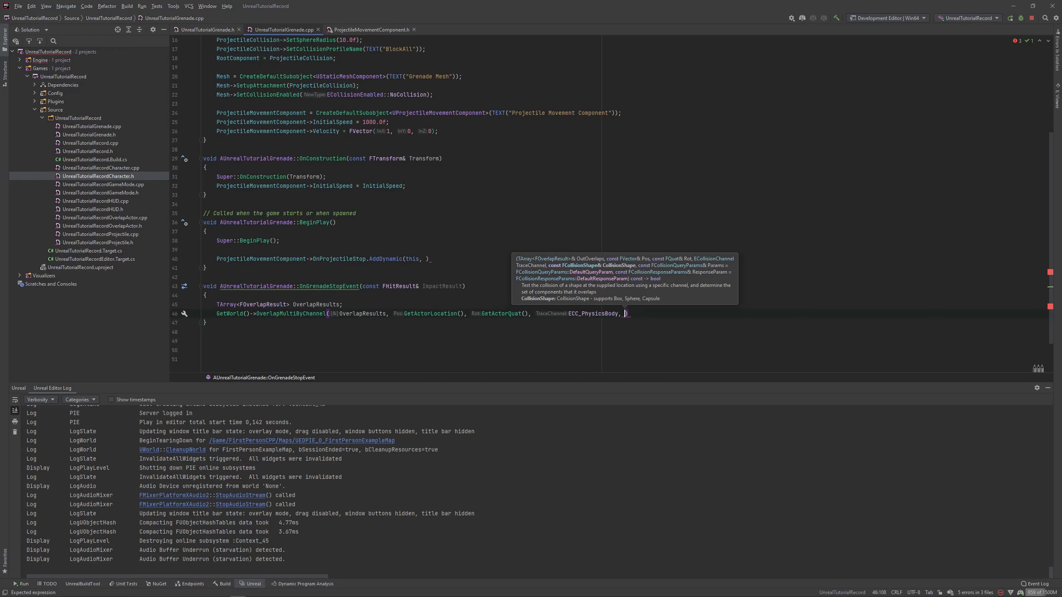
{"action": "type", "text": " F"}
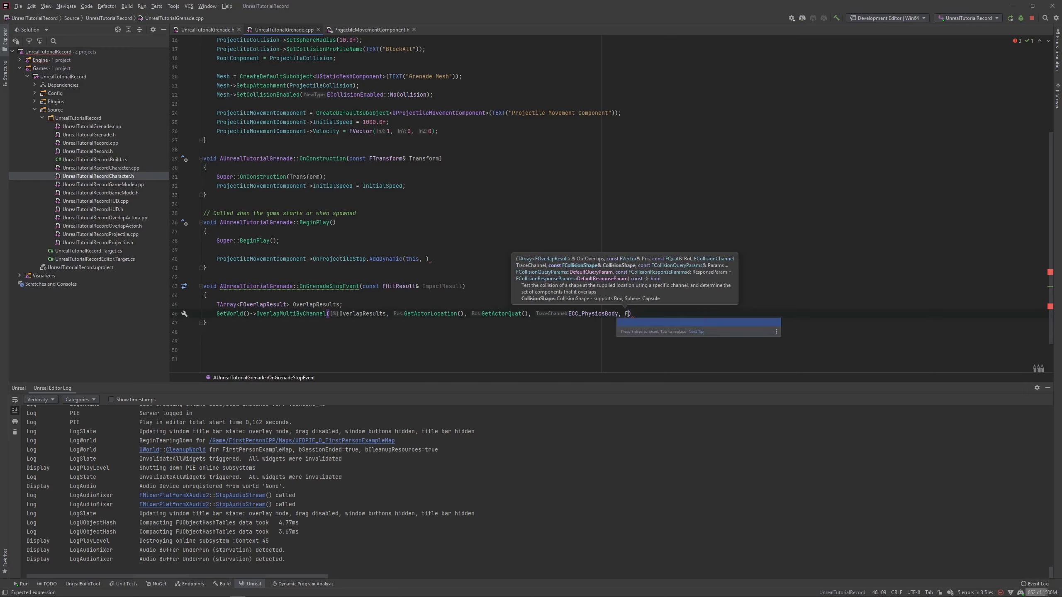
{"action": "type", "text": "Coll"}
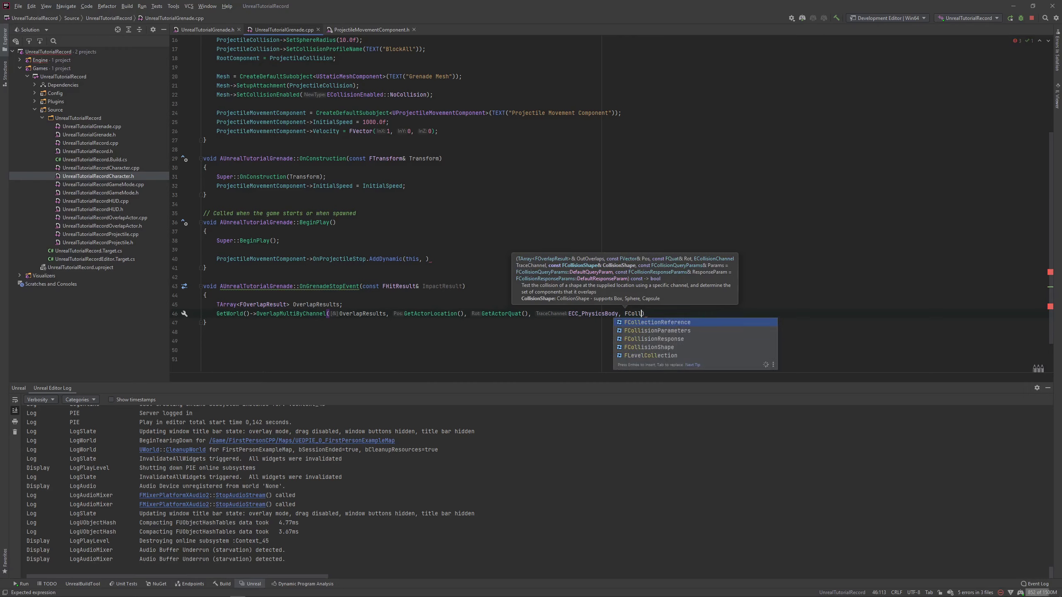
{"action": "key", "text": "Down"}
{"action": "key", "text": "Return"}
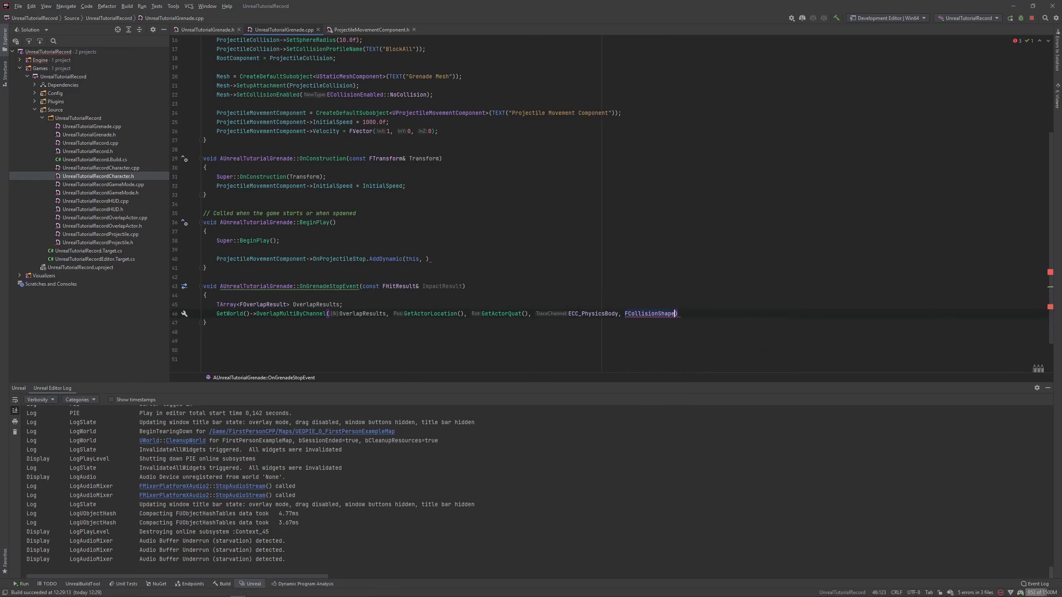
{"action": "type", "text": "::"}
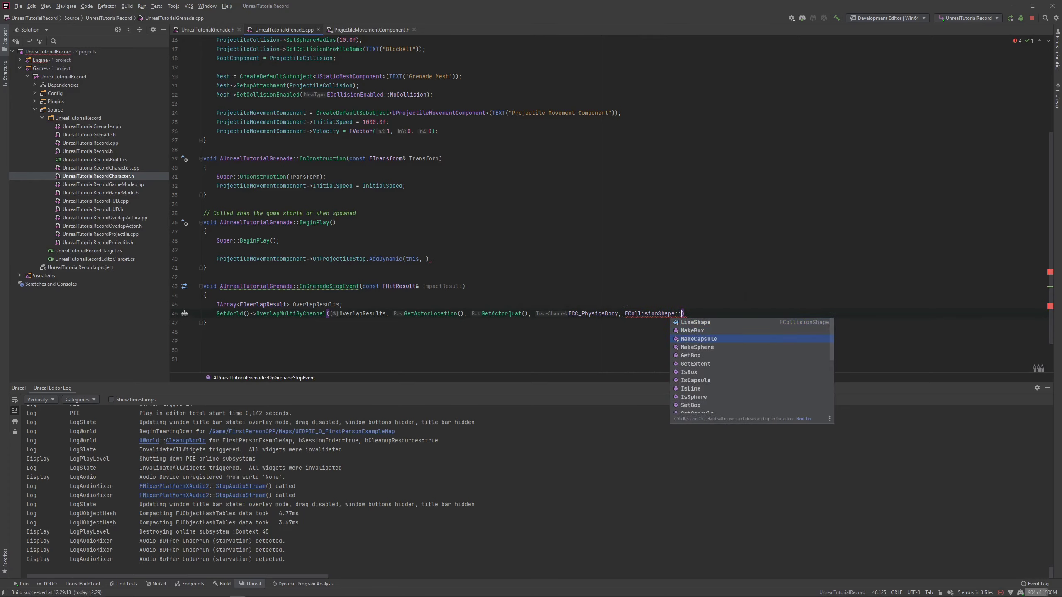
{"action": "key", "text": "Down"}
{"action": "key", "text": "Return"}
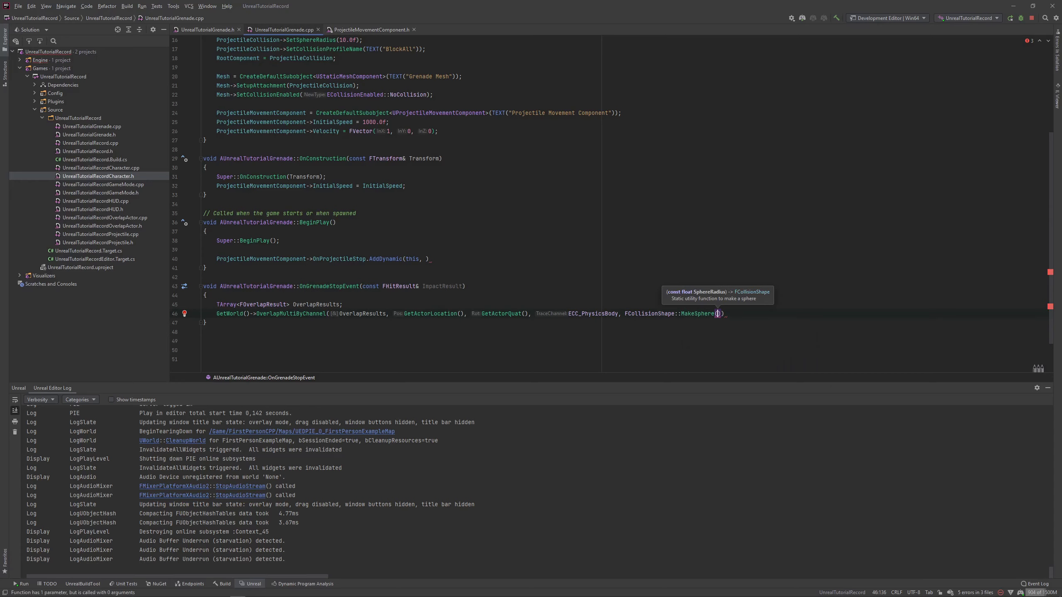
{"action": "type", "text": "500"}
{"action": "type", "text": ")"}
{"action": "key", "text": "Escape"}
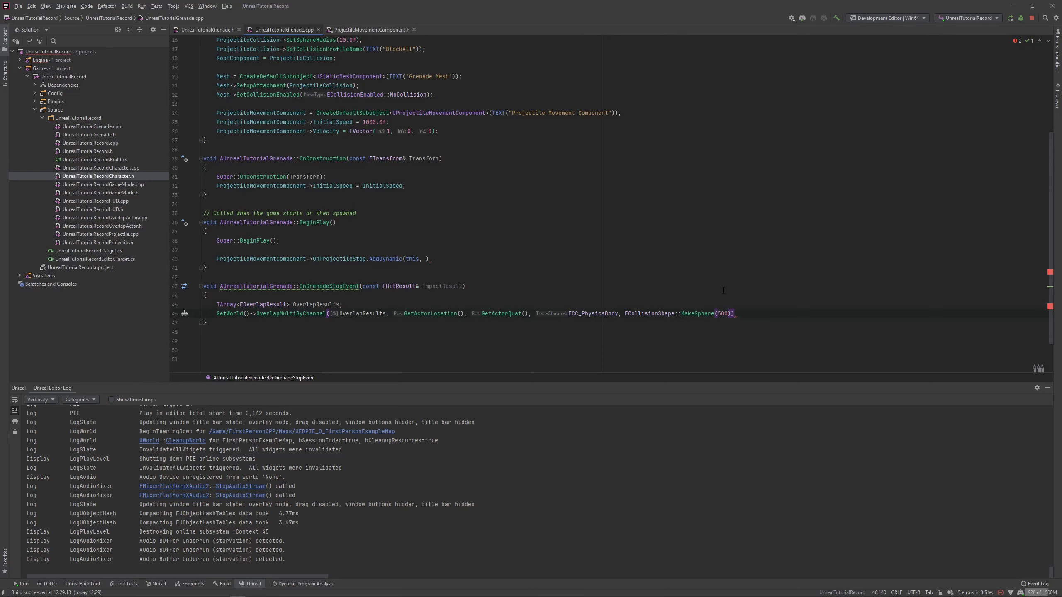
{"action": "type", "text": ","}
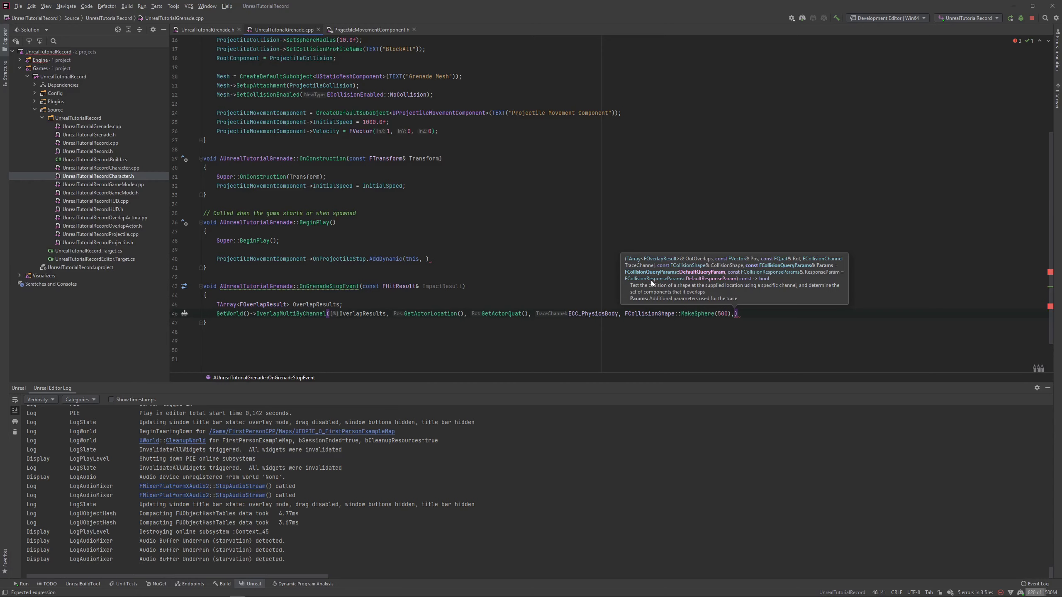
{"action": "key", "text": "BackSpace"}
{"action": "left_click", "coordinate": [753, 313]}
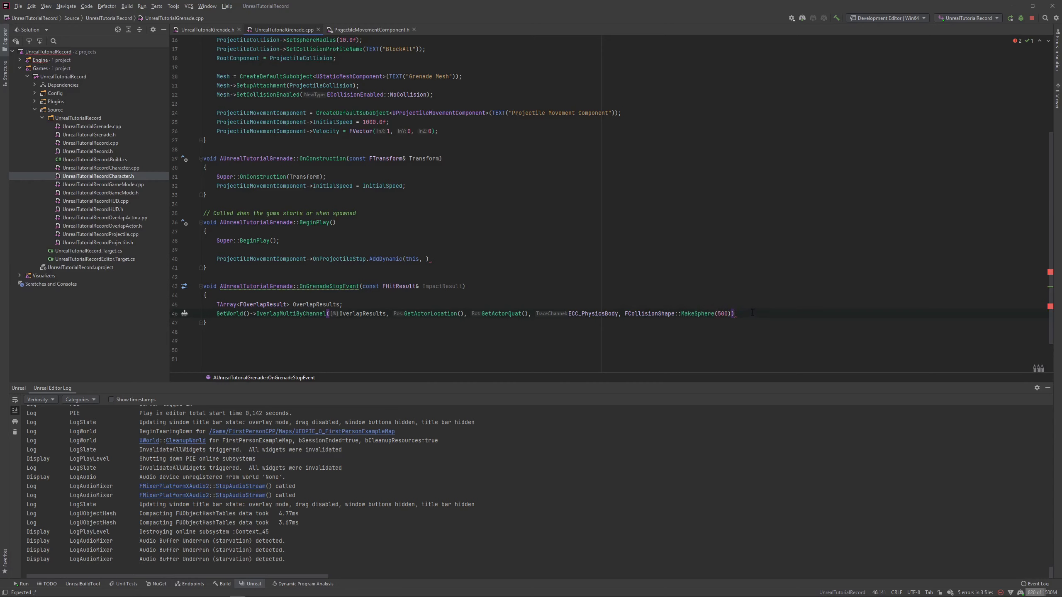
{"action": "type", "text": ";"}
{"action": "key", "text": "Return"}
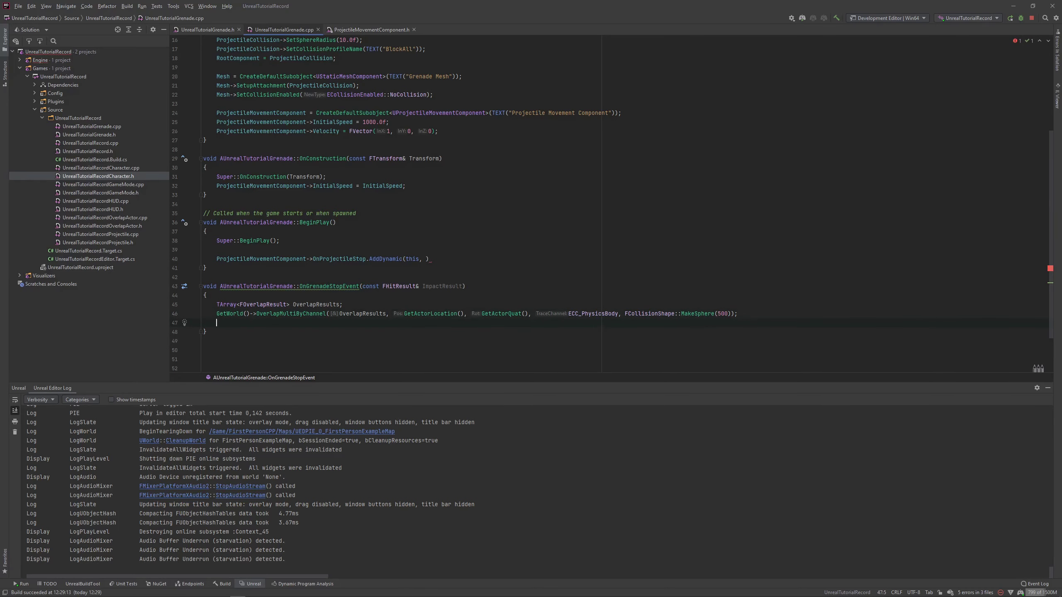
Write a for (auto OverlapResult : OverlapResults) loop with a braced body.
{"action": "key", "text": "Return"}
{"action": "scroll", "coordinate": [445, 292], "scroll_direction": "down", "scroll_amount": 2}
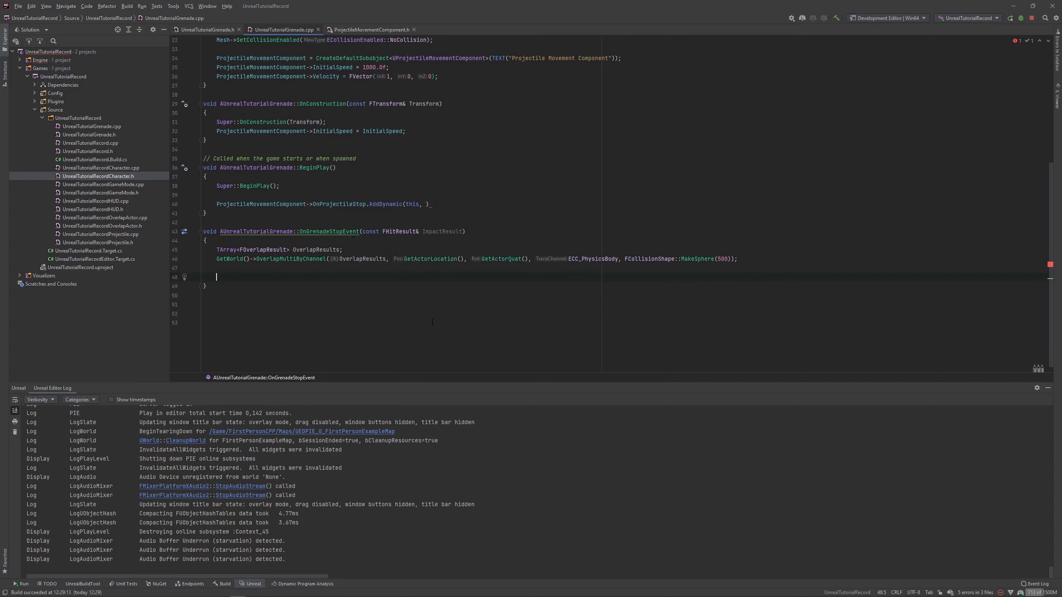
{"action": "type", "text": "for"}
{"action": "key", "text": "Return"}
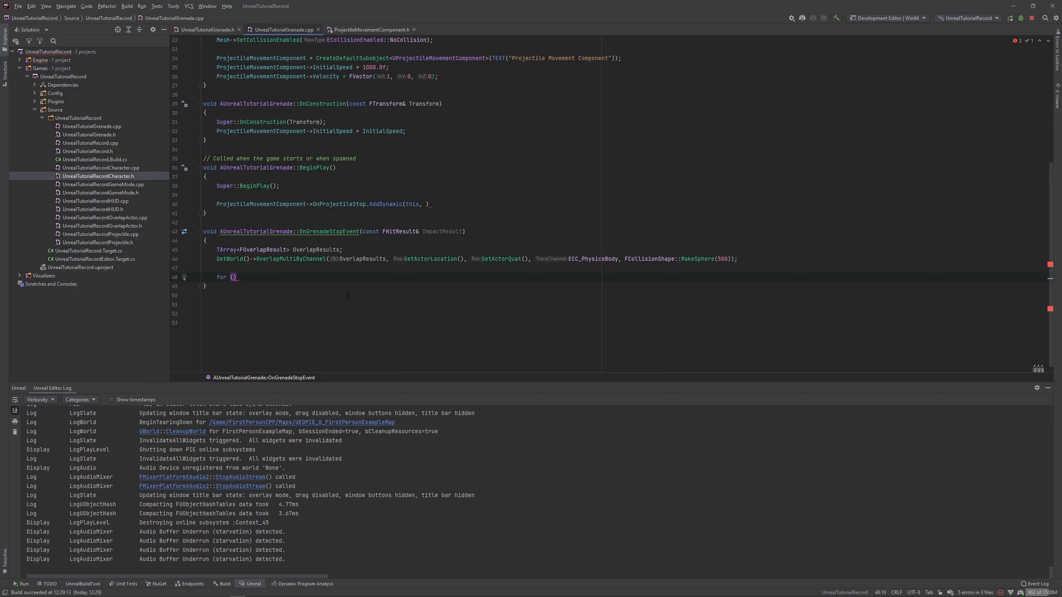
{"action": "type", "text": "auto"}
{"action": "type", "text": "overla"}
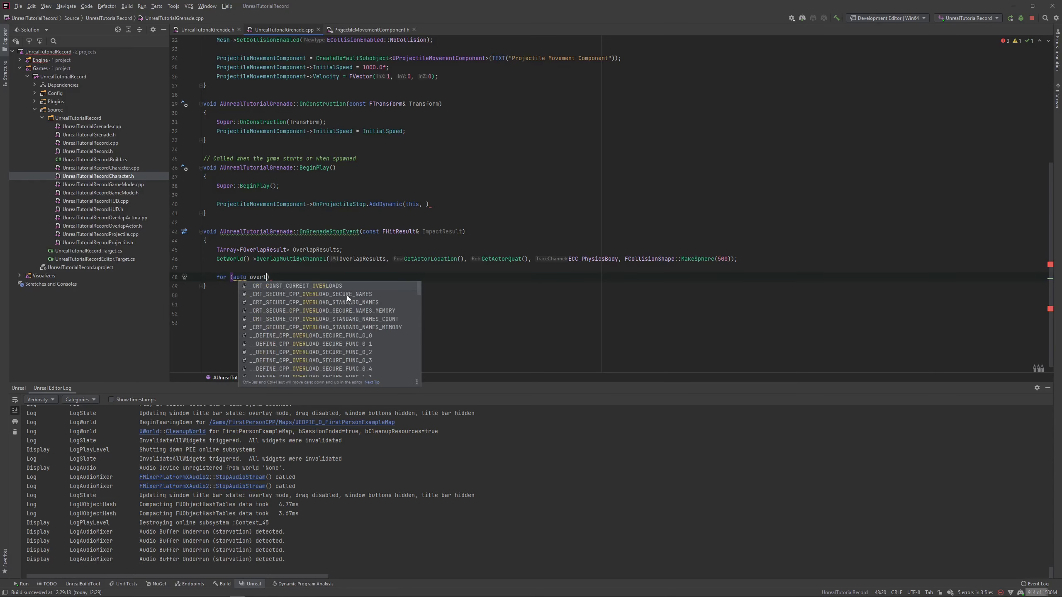
{"action": "type", "text": "p"}
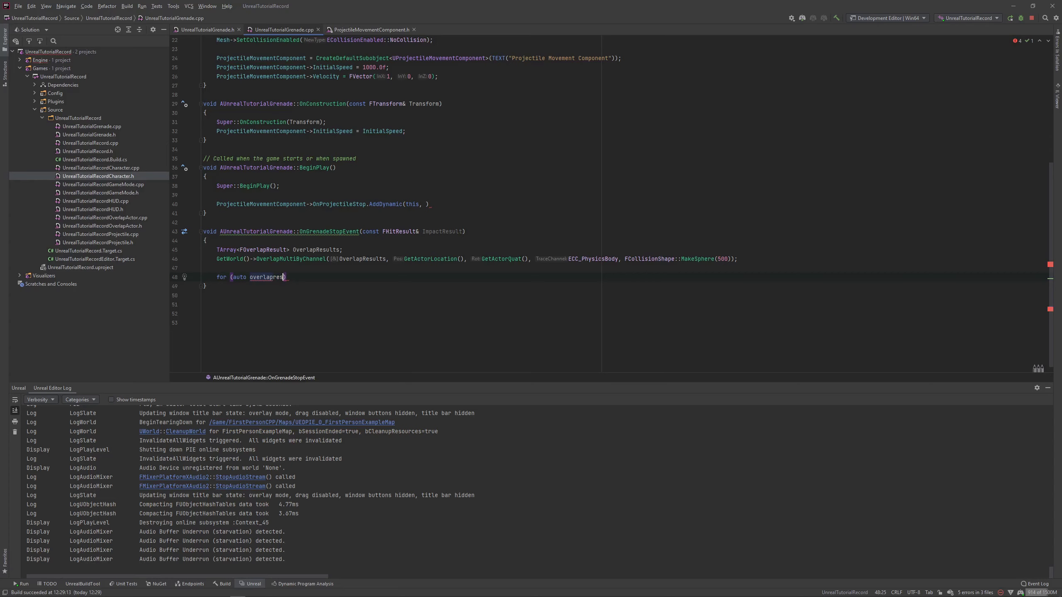
{"action": "key", "text": "ctrl+Left"}
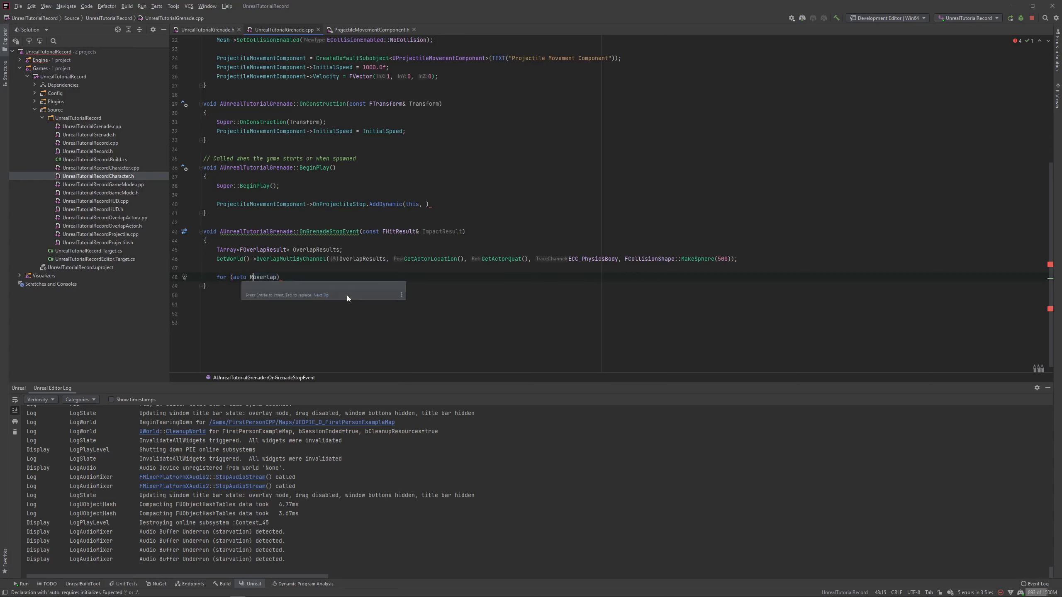
{"action": "key", "text": "Delete"}
{"action": "type", "text": "O"}
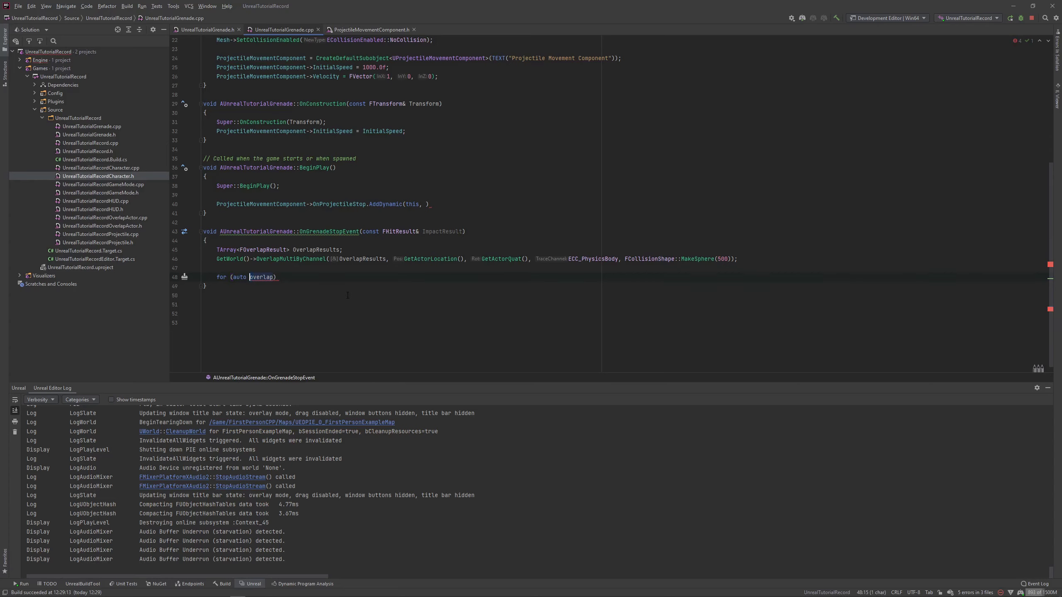
{"action": "key", "text": "Right"}
{"action": "key", "text": "Right"}
{"action": "type", "text": "Res"}
{"action": "type", "text": "ult : "}
{"action": "type", "text": "O"}
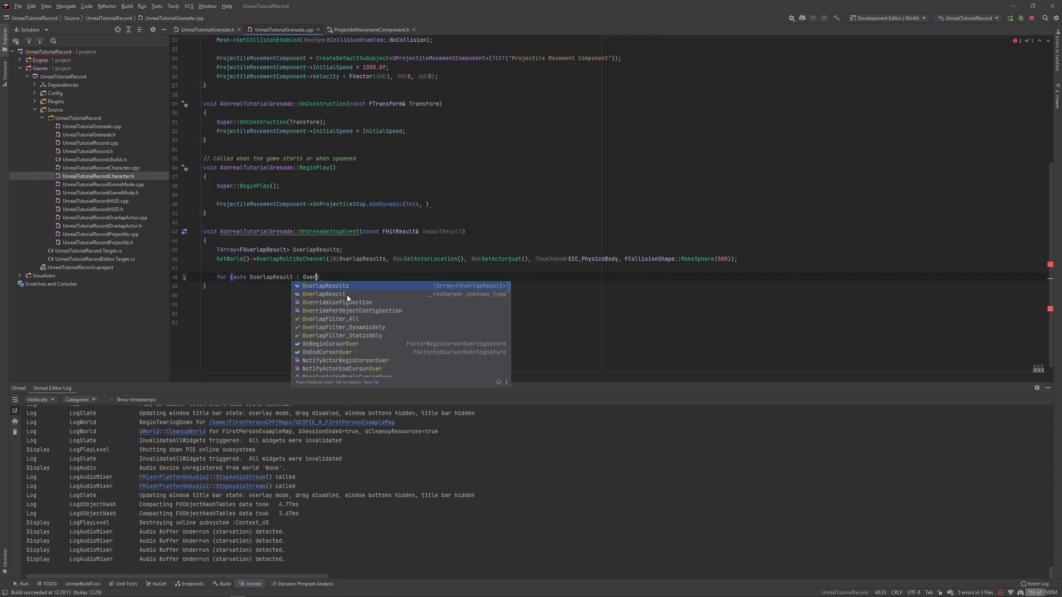
{"action": "key", "text": "Return"}
{"action": "key", "text": "End"}
{"action": "key", "text": "ctrl+shift+Return"}
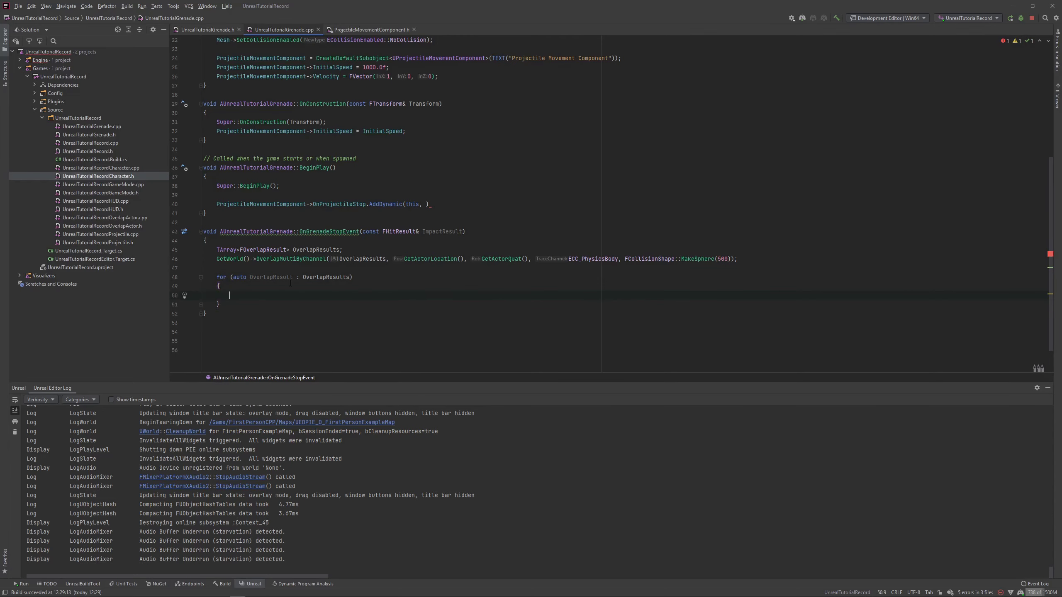
Add if (OverlapResult.GetComponent()->IsSimulatingPhysics()) in the loop, moving OverlapResult into its body.
{"action": "type", "text": "Overla"}
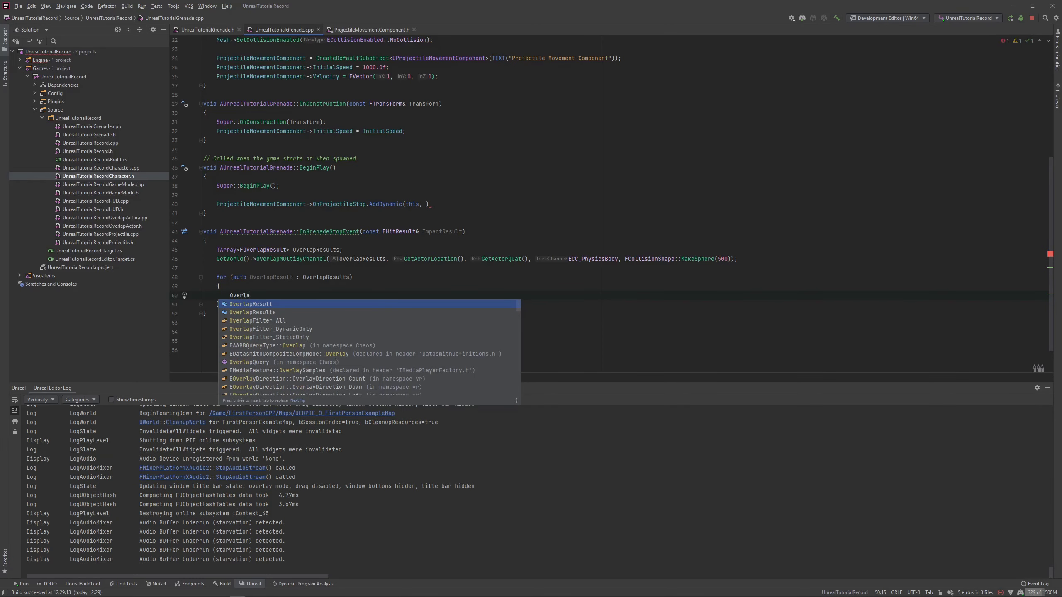
{"action": "key", "text": "Return"}
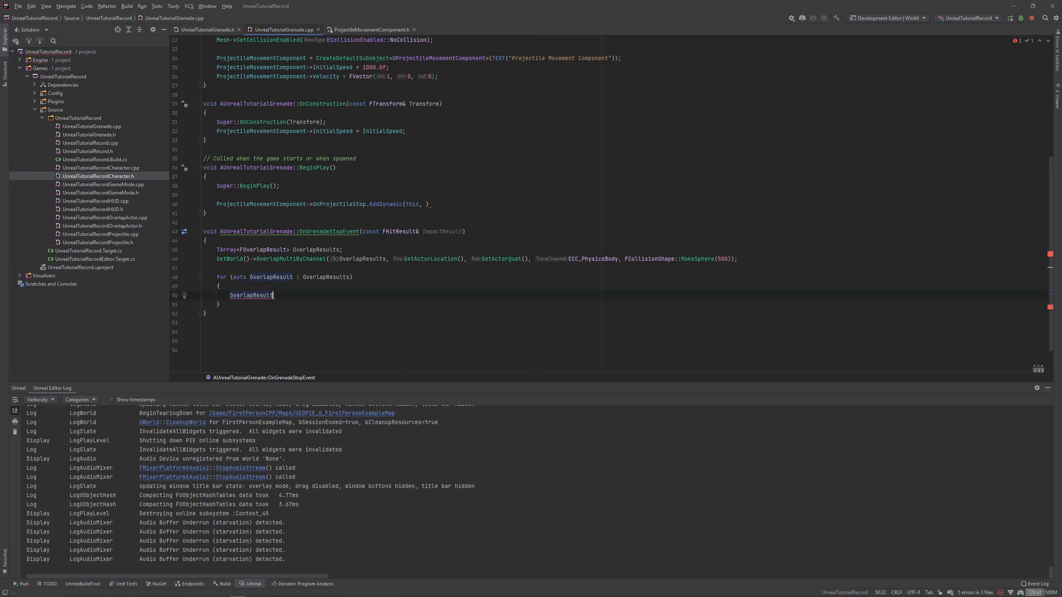
{"action": "type", "text": "->s"}
{"action": "key", "text": "BackSpace"}
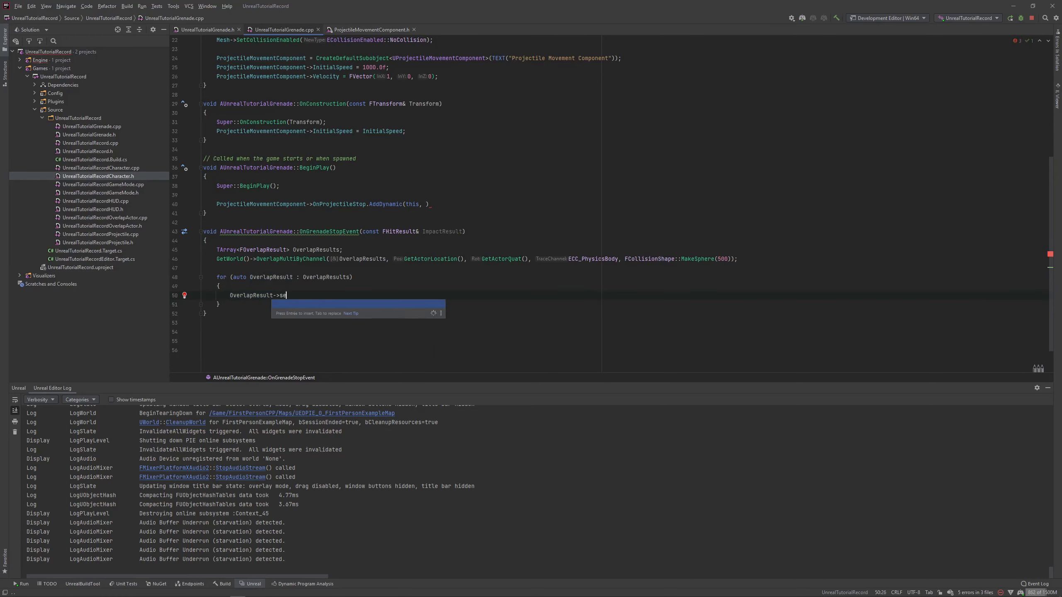
{"action": "key", "text": "BackSpace"}
{"action": "key", "text": "BackSpace"}
{"action": "key", "text": "Home"}
{"action": "key", "text": "Return"}
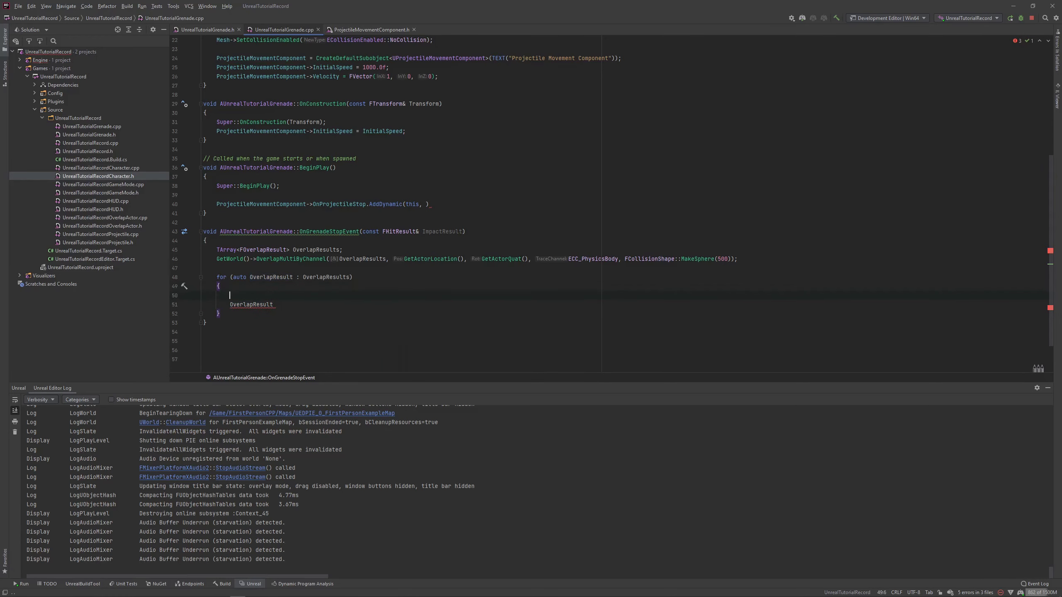
{"action": "type", "text": "if"}
{"action": "key", "text": "Return"}
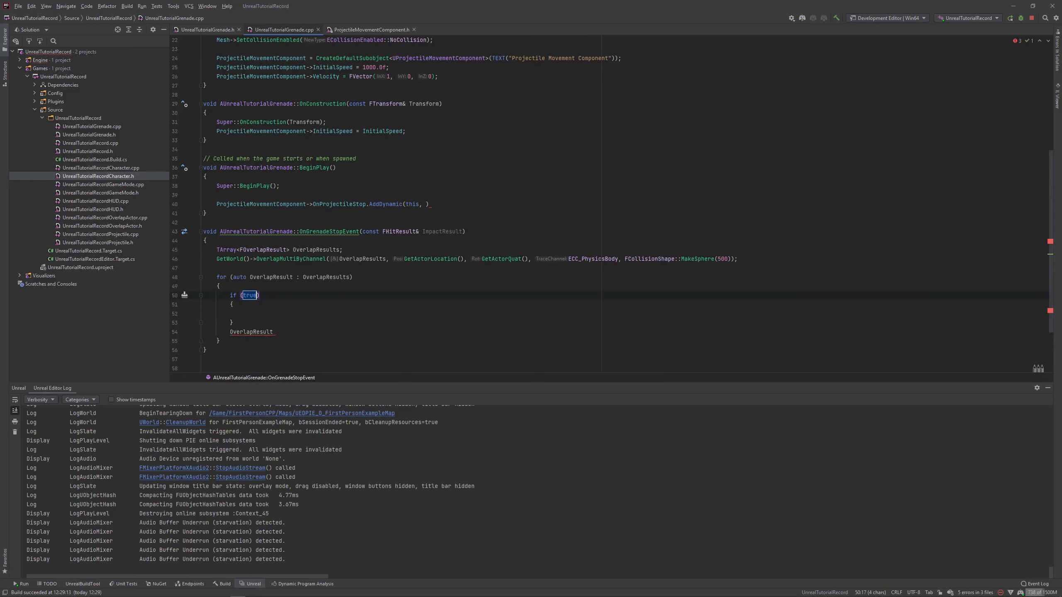
{"action": "type", "text": "Over"}
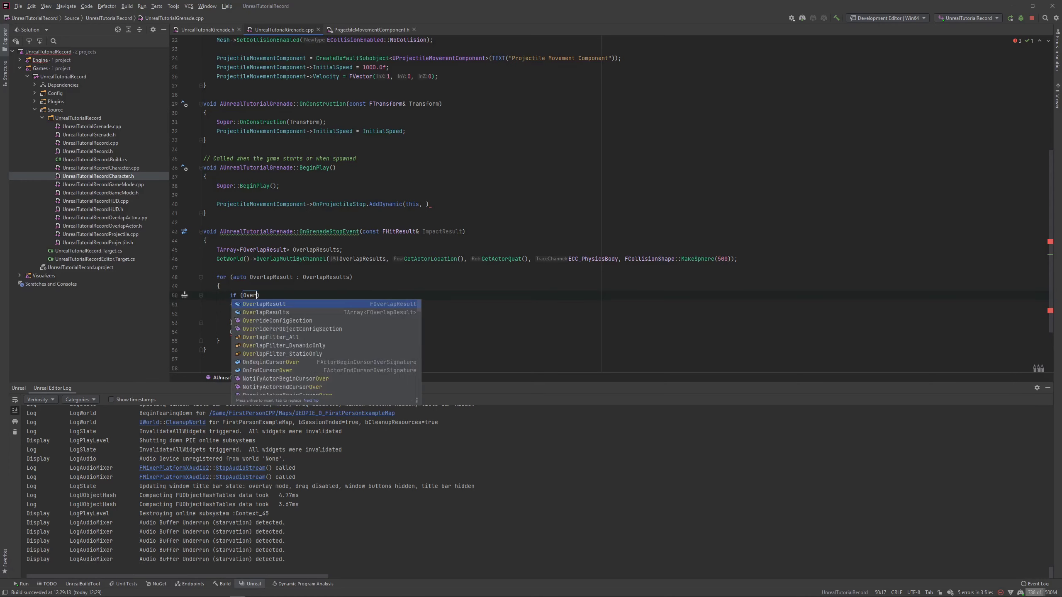
{"action": "key", "text": "Return"}
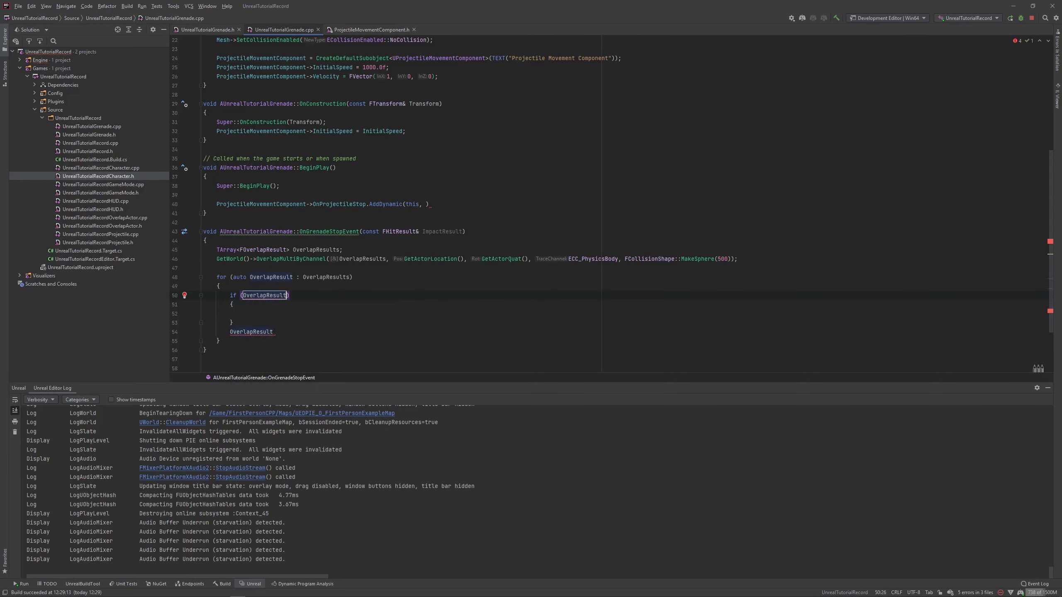
{"action": "type", "text": "->"}
{"action": "key", "text": "Down"}
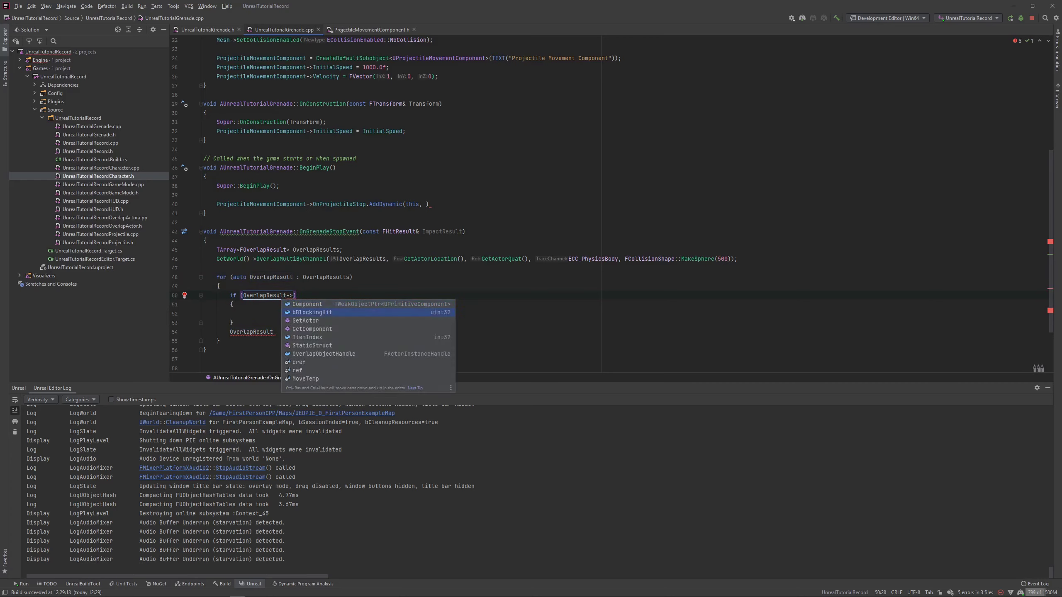
{"action": "key", "text": "Return"}
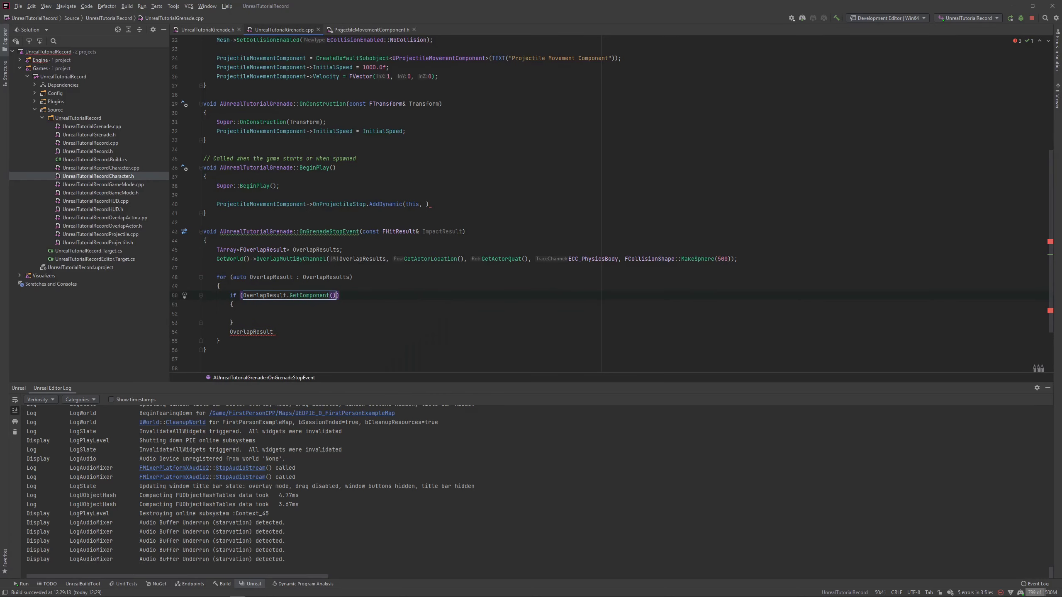
{"action": "type", "text": "->"}
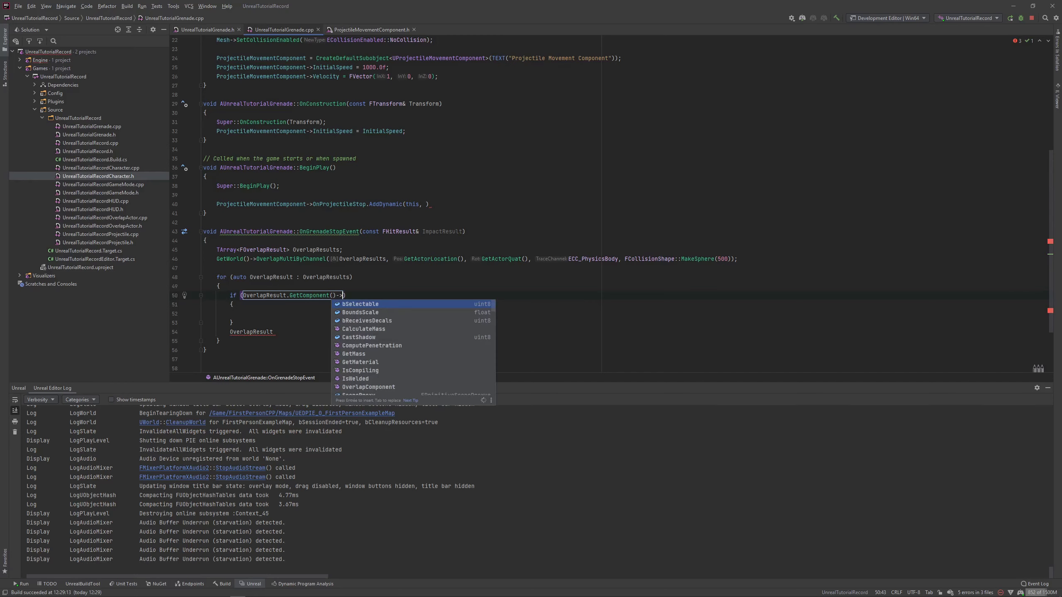
{"action": "type", "text": "is"}
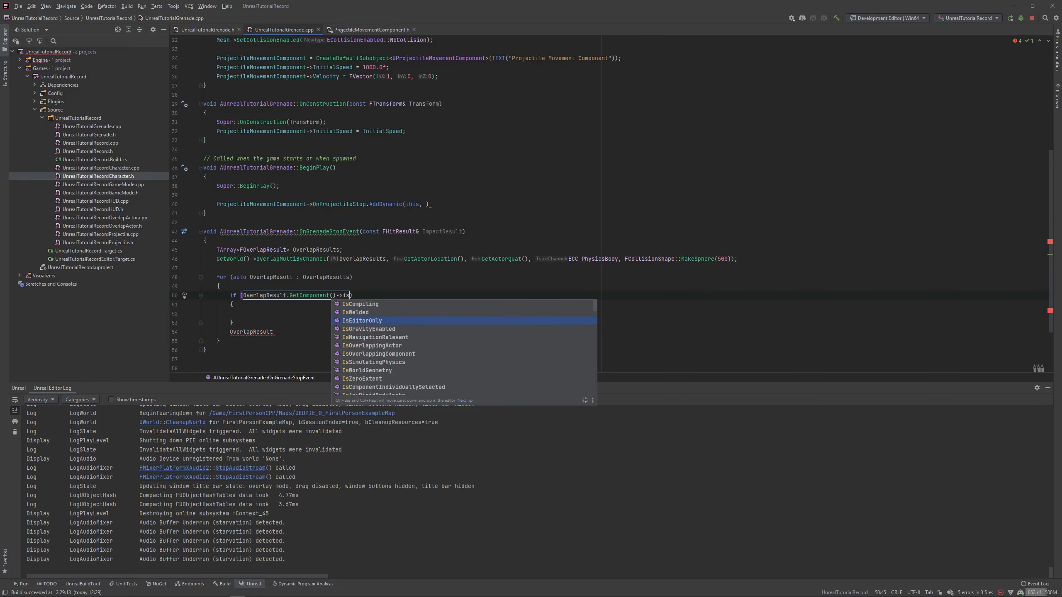
{"action": "type", "text": "s"}
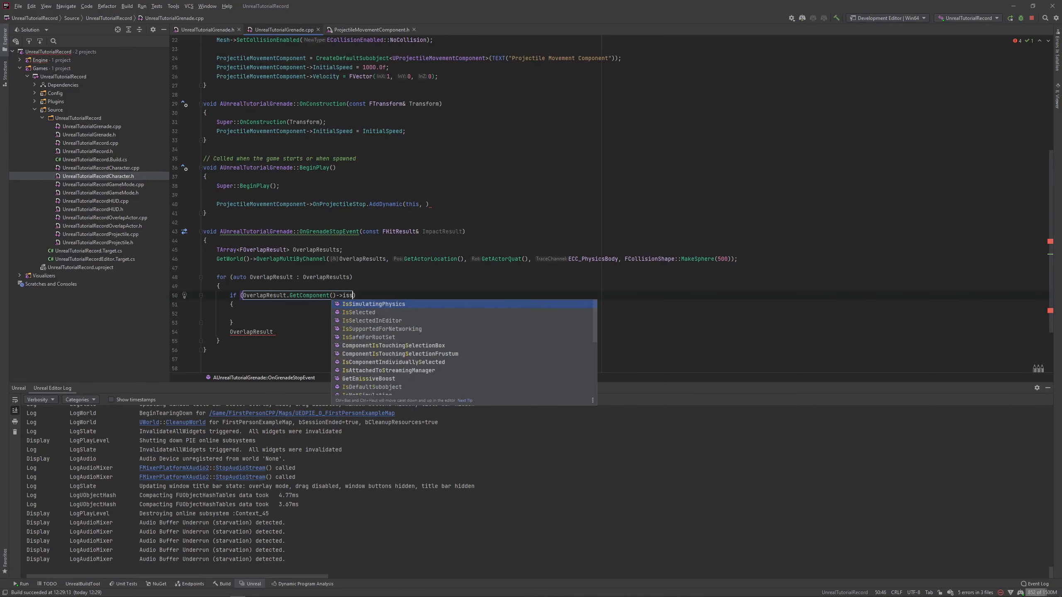
{"action": "key", "text": "Return"}
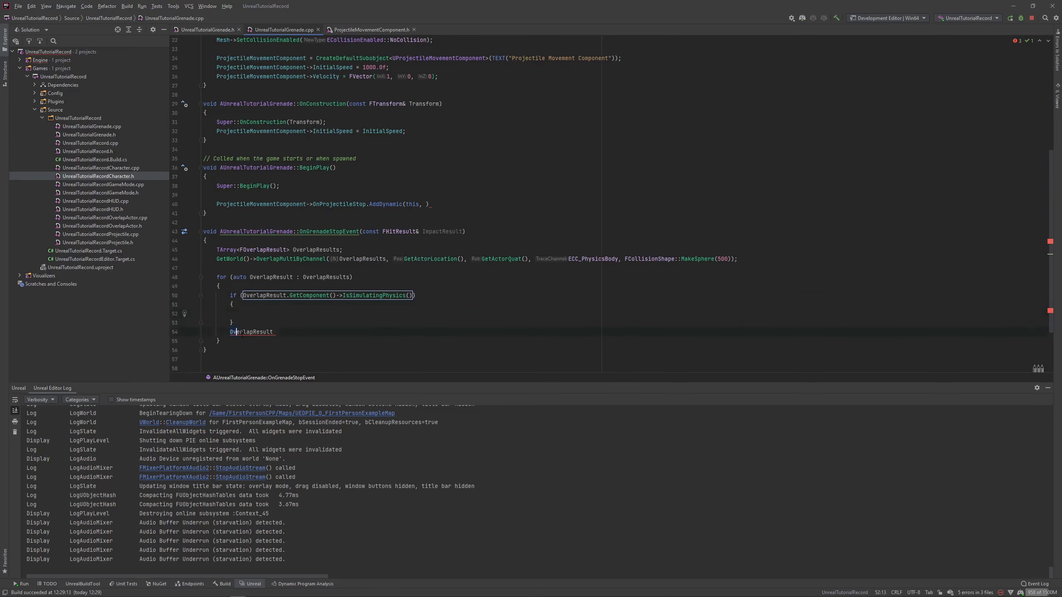
{"action": "double_click", "coordinate": [236, 331]}
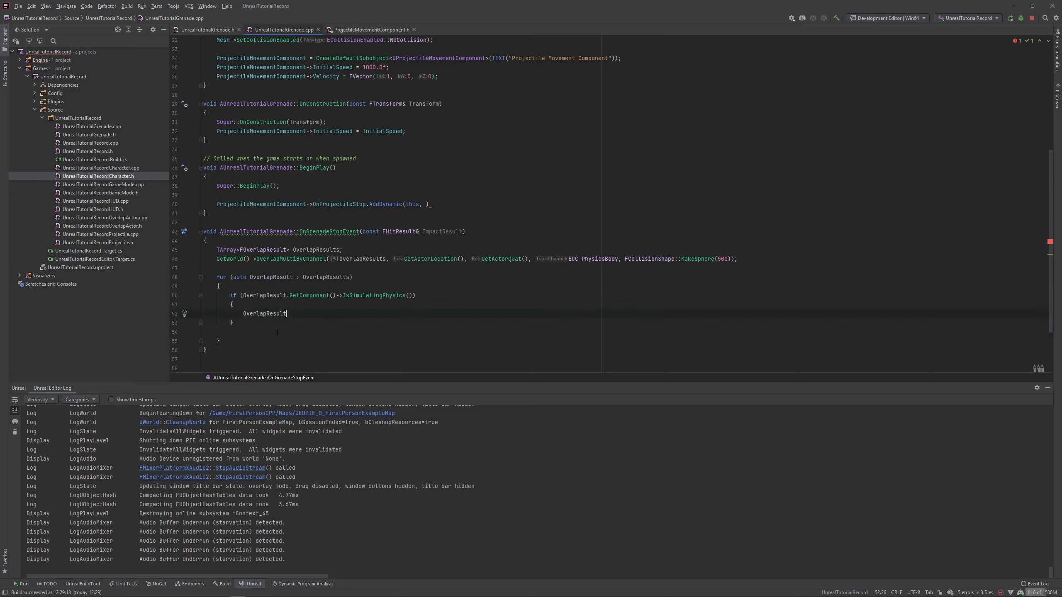
{"action": "left_click_drag", "start_coordinate": [251, 331], "coordinate": [243, 314]}
{"action": "left_click", "coordinate": [307, 289]}
Declare UPrimitiveComponent* Prim = OverlapResult.GetComponent(); at the top of the loop body.
{"action": "key", "text": "Return"}
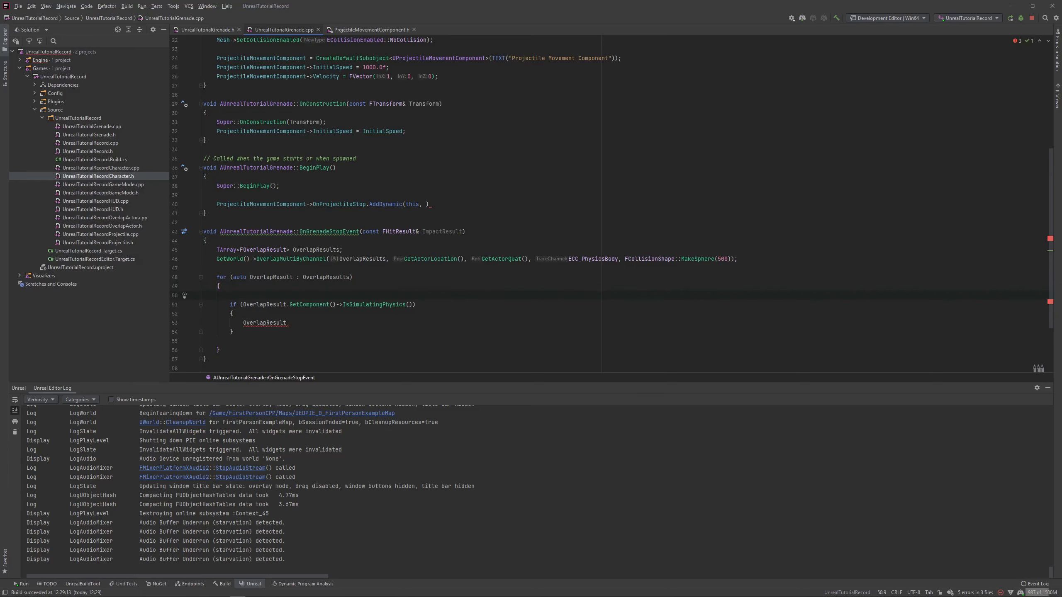
{"action": "type", "text": "UPRO"}
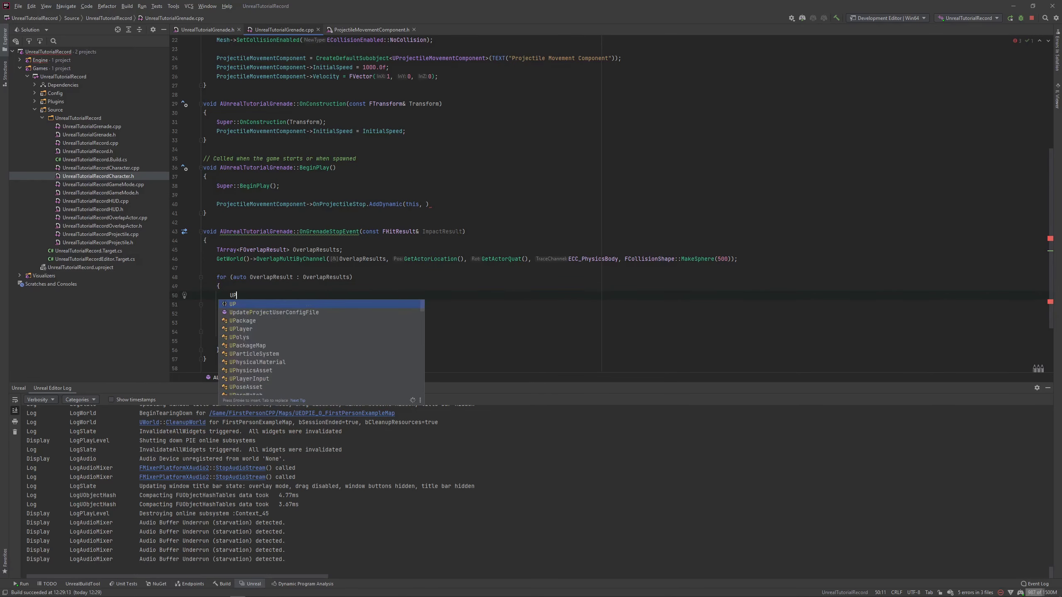
{"action": "key", "text": "Return"}
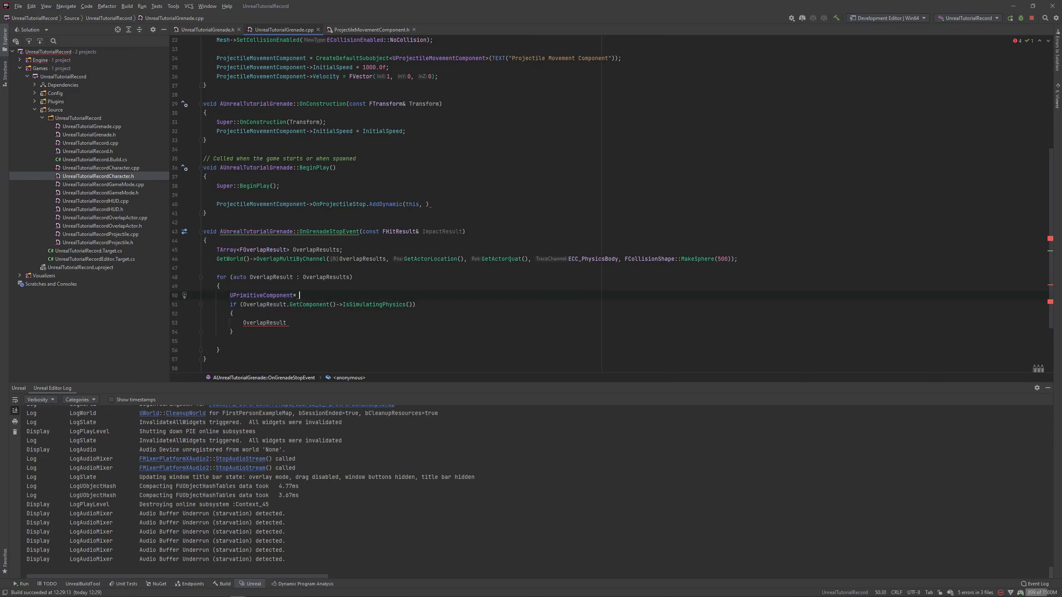
{"action": "type", "text": "Prim;"}
{"action": "key", "text": "Left"}
{"action": "type", "text": "="}
{"action": "left_click_drag", "start_coordinate": [243, 304], "coordinate": [337, 304]}
{"action": "key", "text": "ctrl+c"}
{"action": "left_click", "coordinate": [322, 295]}
{"action": "key", "text": "ctrl+v"}
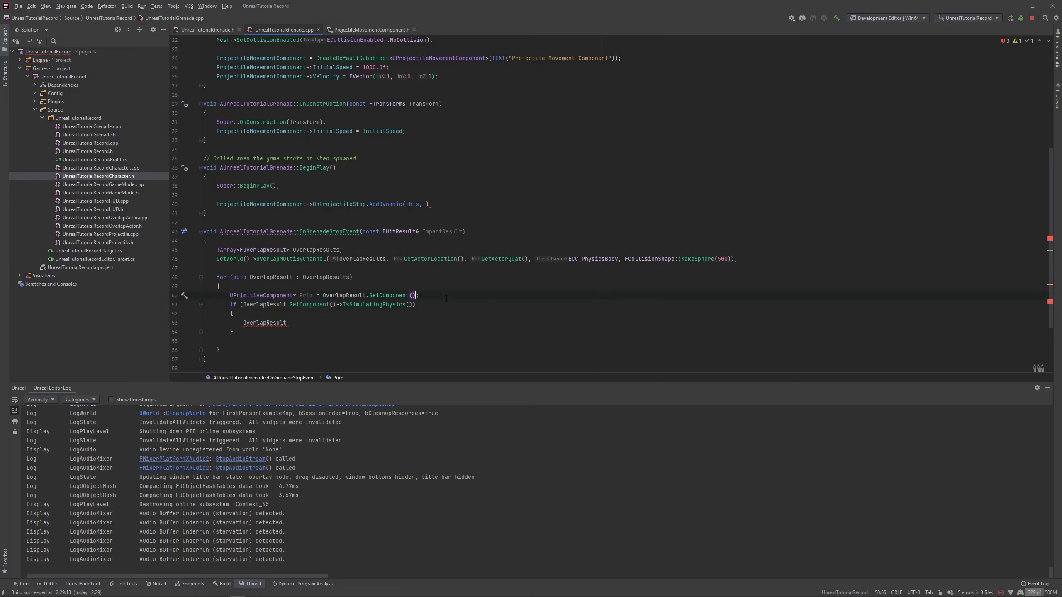
{"action": "type", "text": ";"}
Replace the if condition's component call with Prim and clear OverlapResult from the if body.
{"action": "left_click_drag", "start_coordinate": [336, 305], "coordinate": [243, 304]}
{"action": "type", "text": "Prim"}
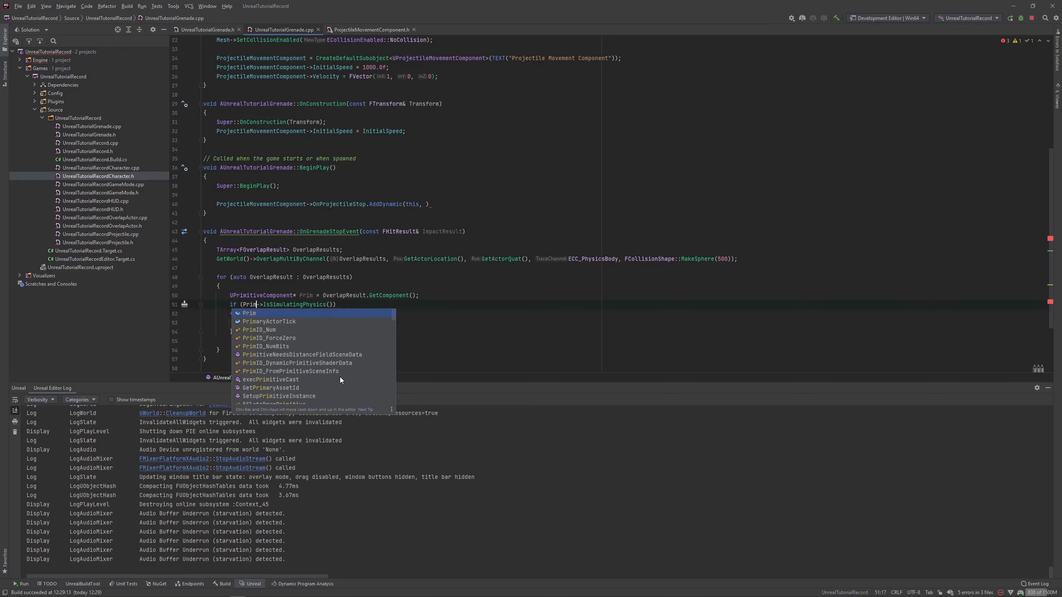
{"action": "left_click", "coordinate": [367, 308]}
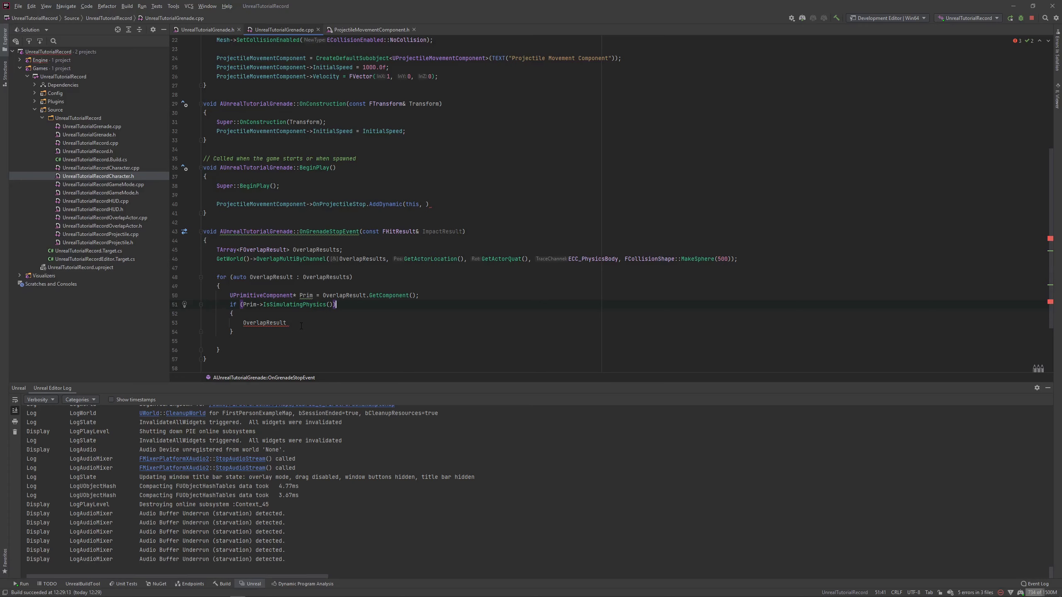
{"action": "key", "text": "ctrl+BackSpace"}
Add Prim->SetEnableGravity(false); inside the if block.
{"action": "type", "text": "Prim"}
{"action": "key", "text": "Return"}
{"action": "type", "text": "->set"}
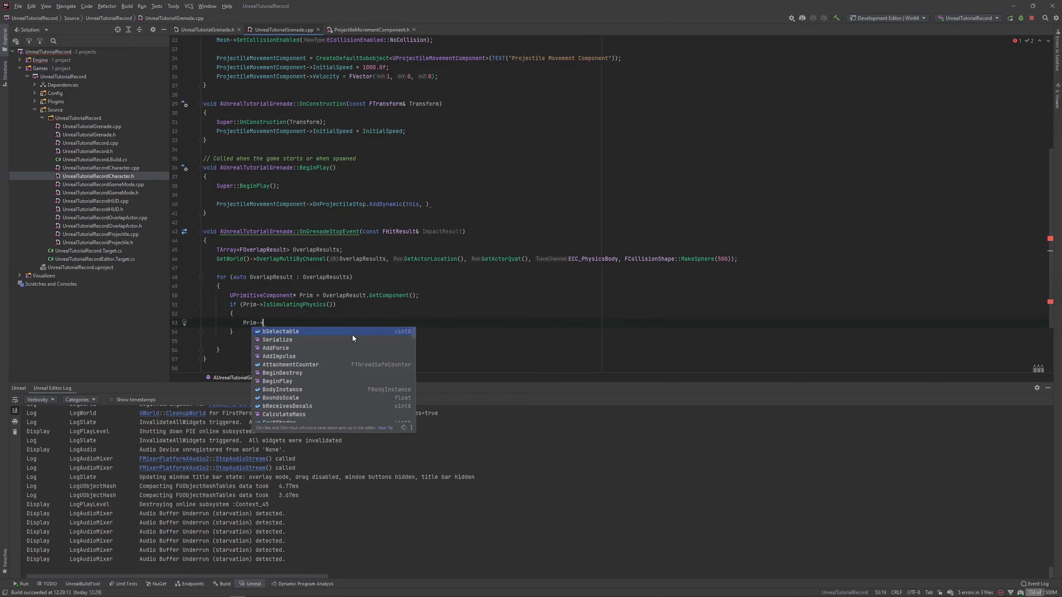
{"action": "key", "text": "Down"}
{"action": "key", "text": "Return"}
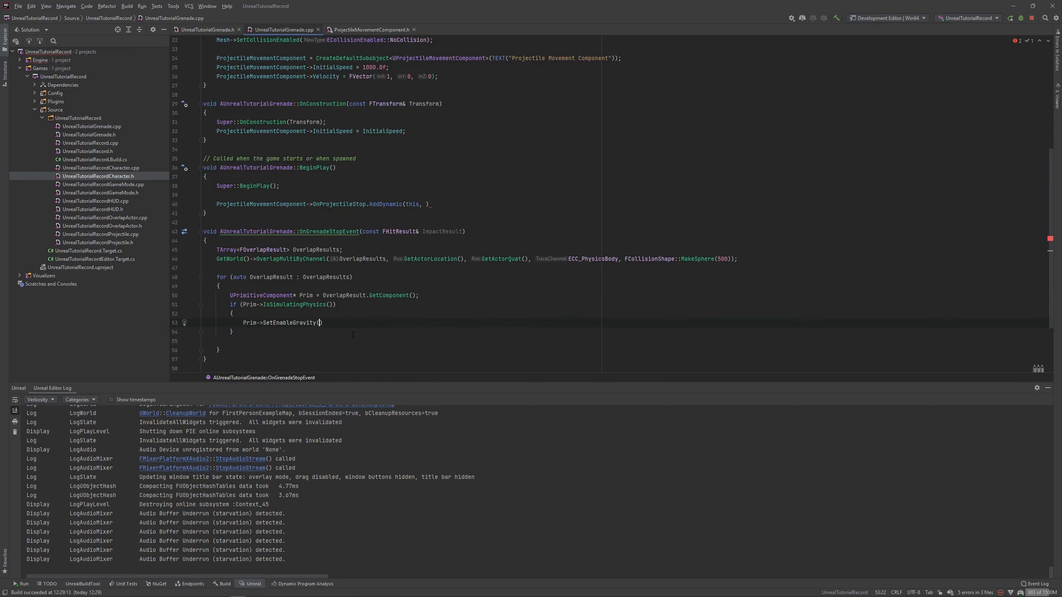
{"action": "type", "text": "false"}
{"action": "key", "text": "Return"}
{"action": "type", "text": ";"}
{"action": "key", "text": "Return"}
Start a Prim->AddImpulse call with FVector(0, 0, 10) as the impulse.
{"action": "type", "text": "Pri"}
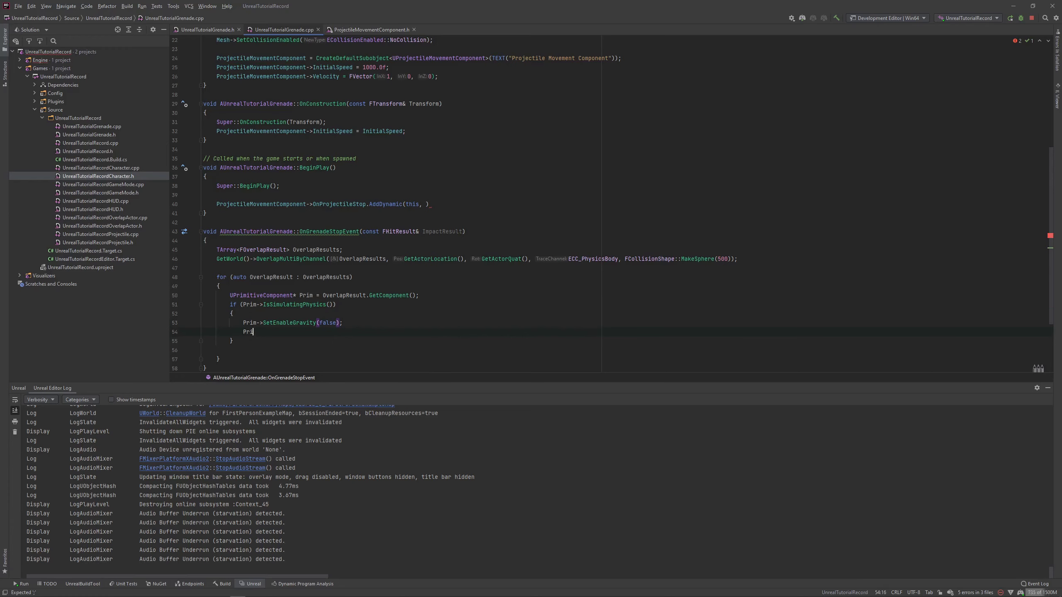
{"action": "type", "text": "m->add"}
{"action": "key", "text": "Down"}
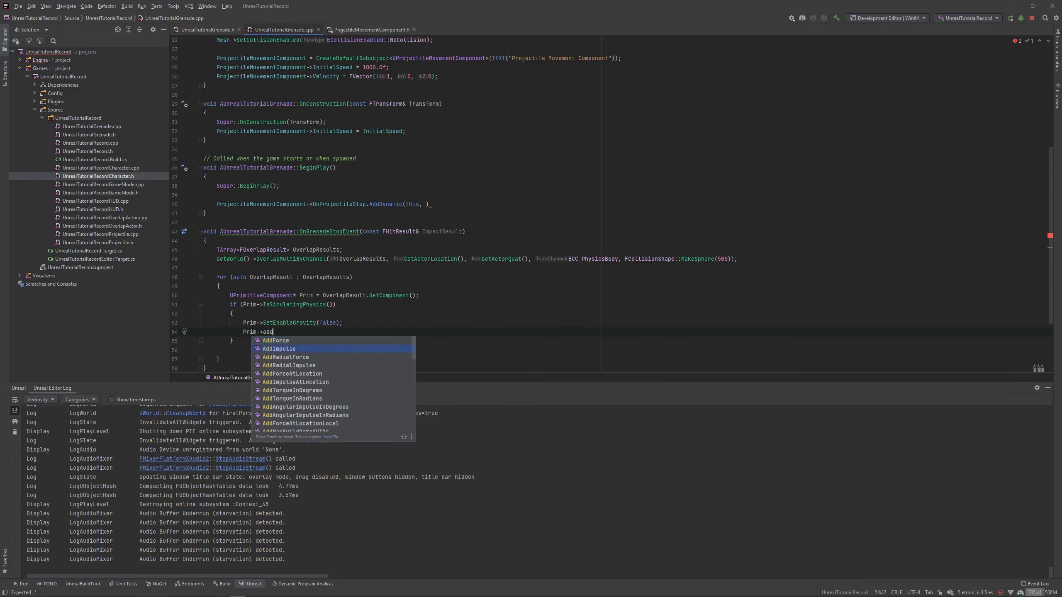
{"action": "key", "text": "Return"}
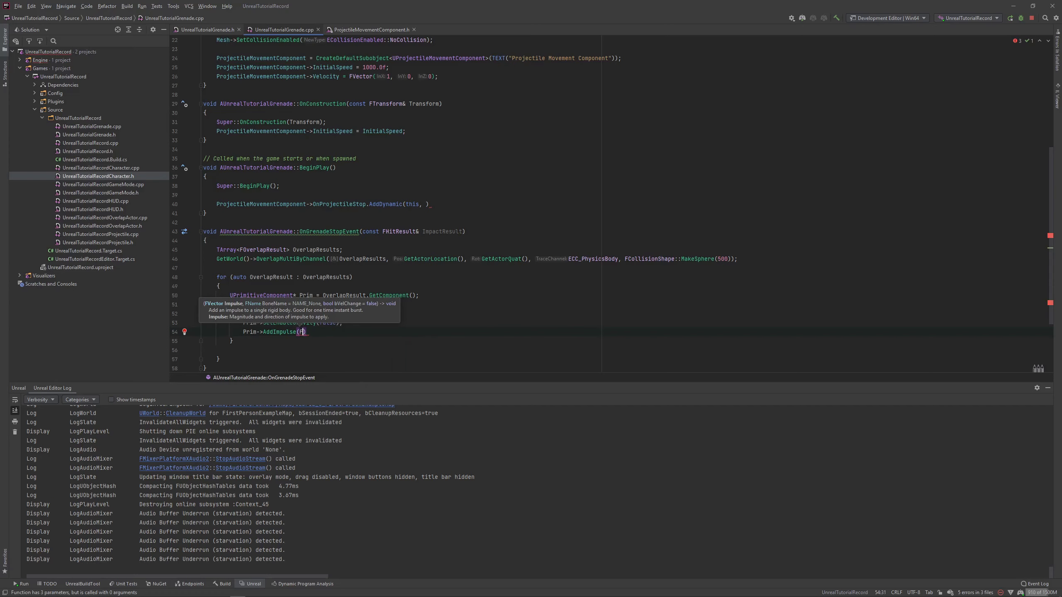
{"action": "type", "text": "FVector"}
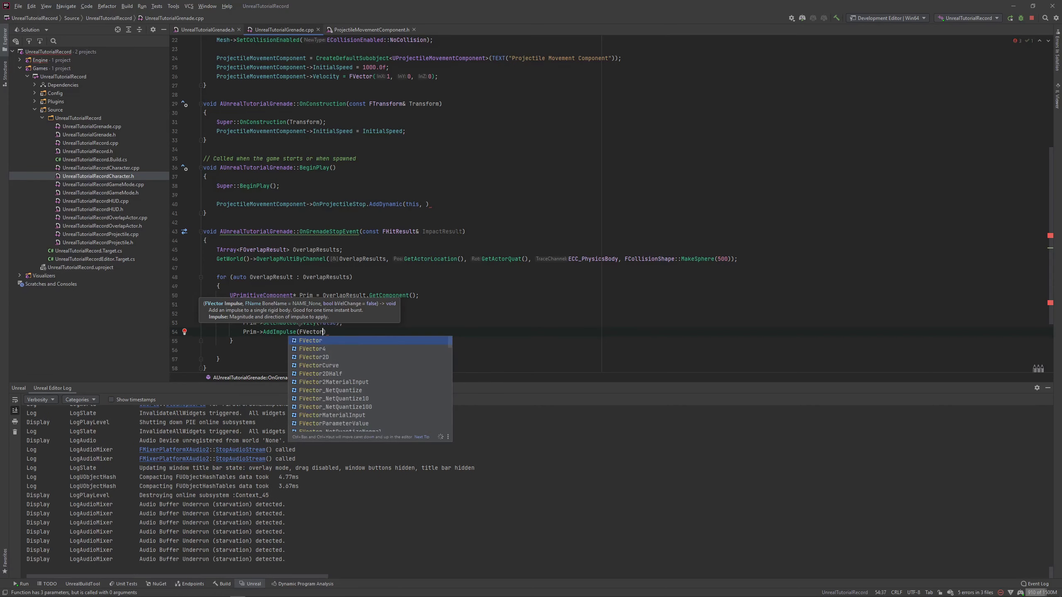
{"action": "key", "text": "Return"}
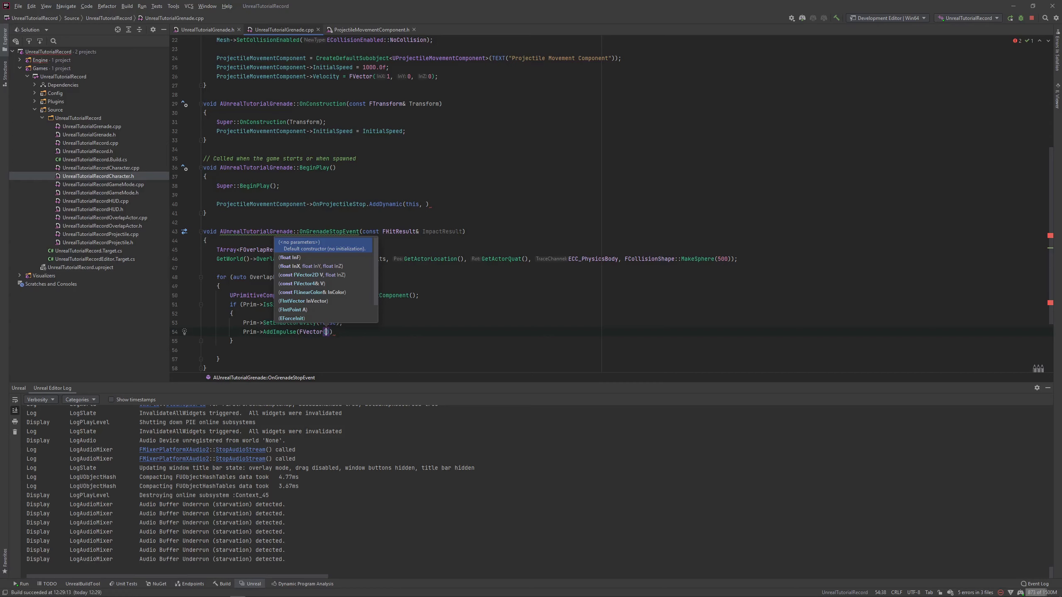
{"action": "type", "text": "0, 0,"}
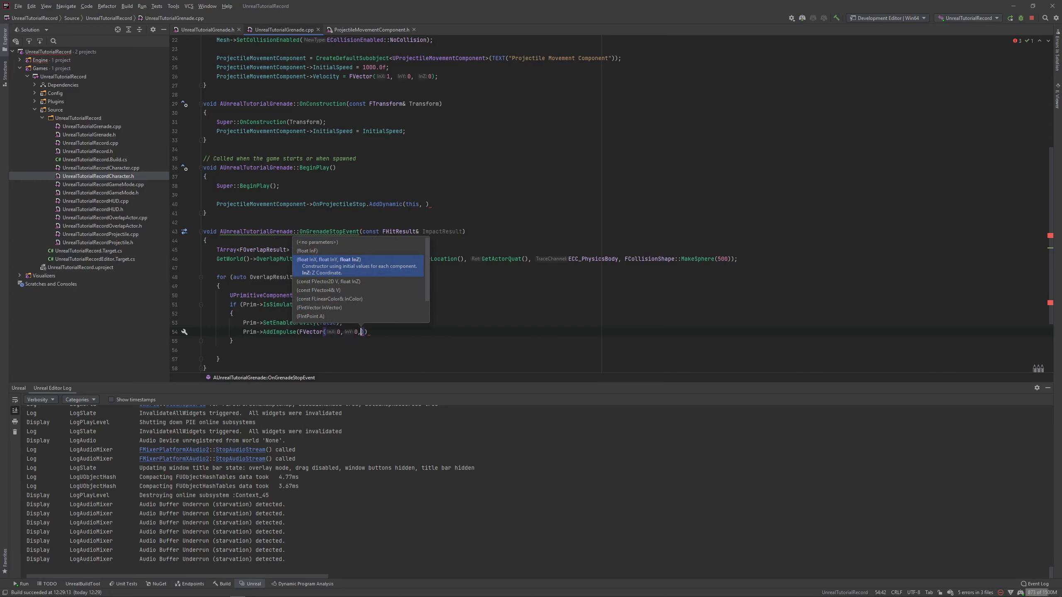
{"action": "type", "text": " 10"}
{"action": "type", "text": ")"}
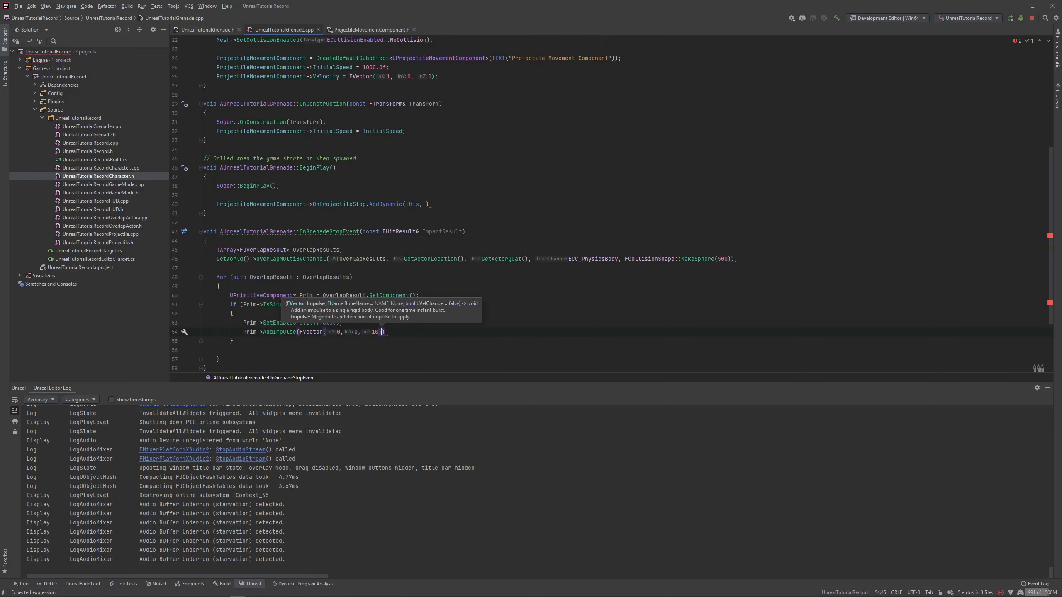
{"action": "key", "text": "Left"}
{"action": "key", "text": "Left"}
{"action": "key", "text": "Left"}
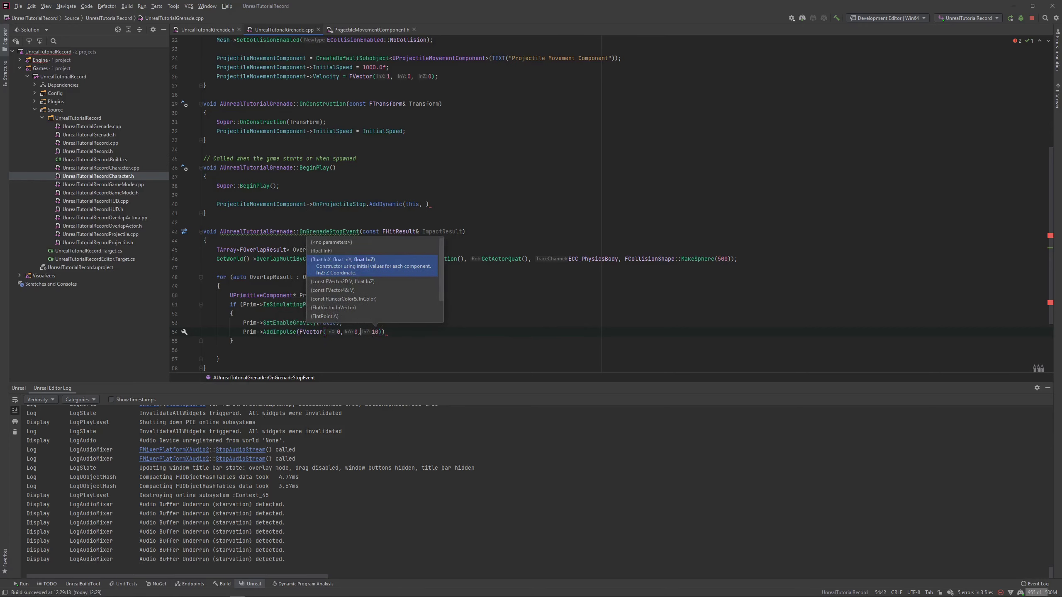
{"action": "left_click", "coordinate": [405, 331]}
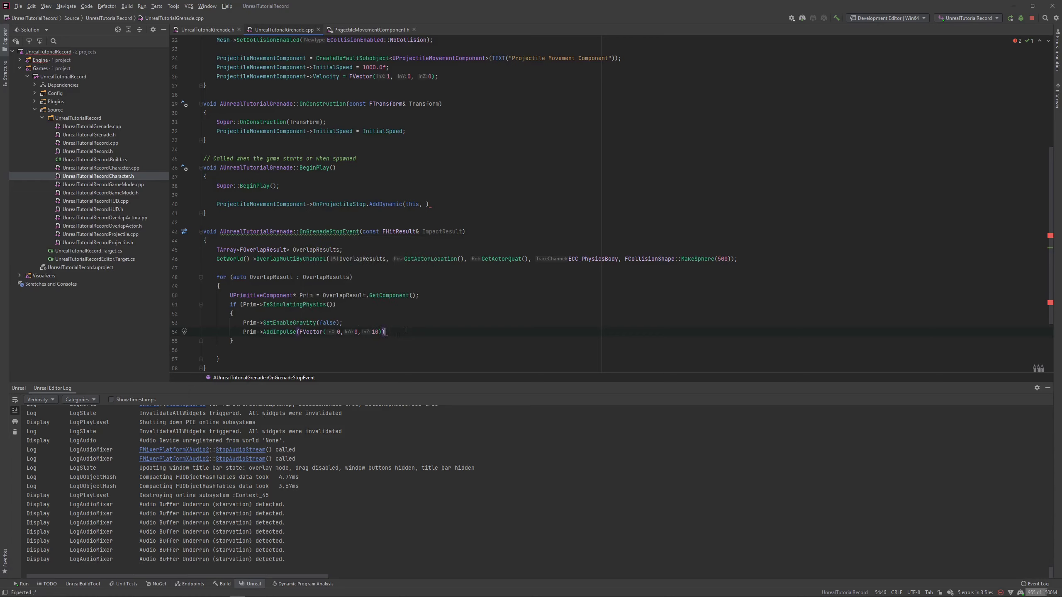
Pass NAME_None as the bone name argument of AddImpulse.
{"action": "type", "text": ", "}
{"action": "type", "text": "Name"}
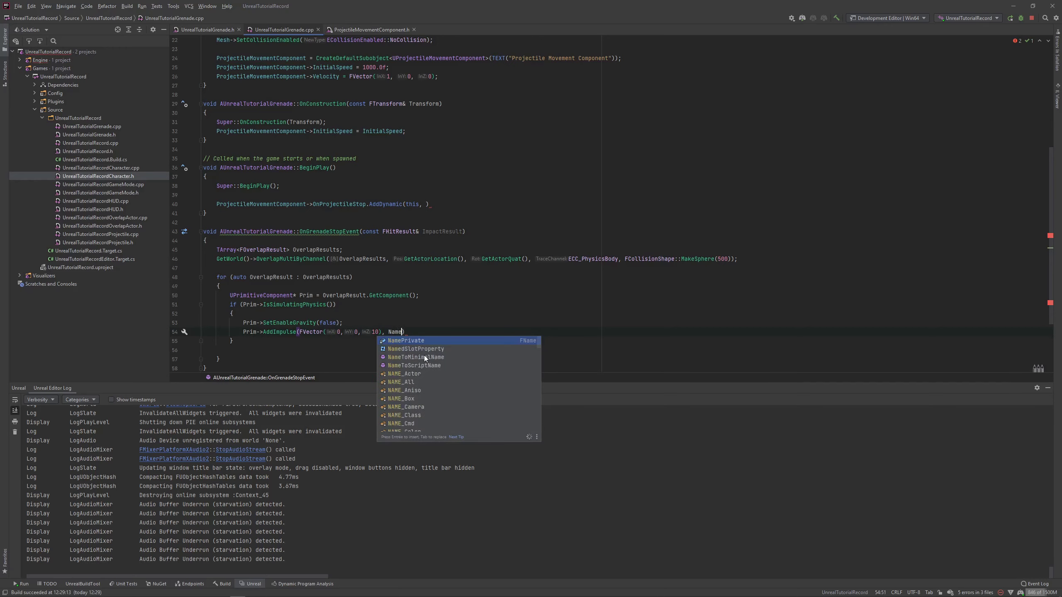
{"action": "key", "text": "BackSpace"}
{"action": "key", "text": "BackSpace"}
{"action": "key", "text": "BackSpace"}
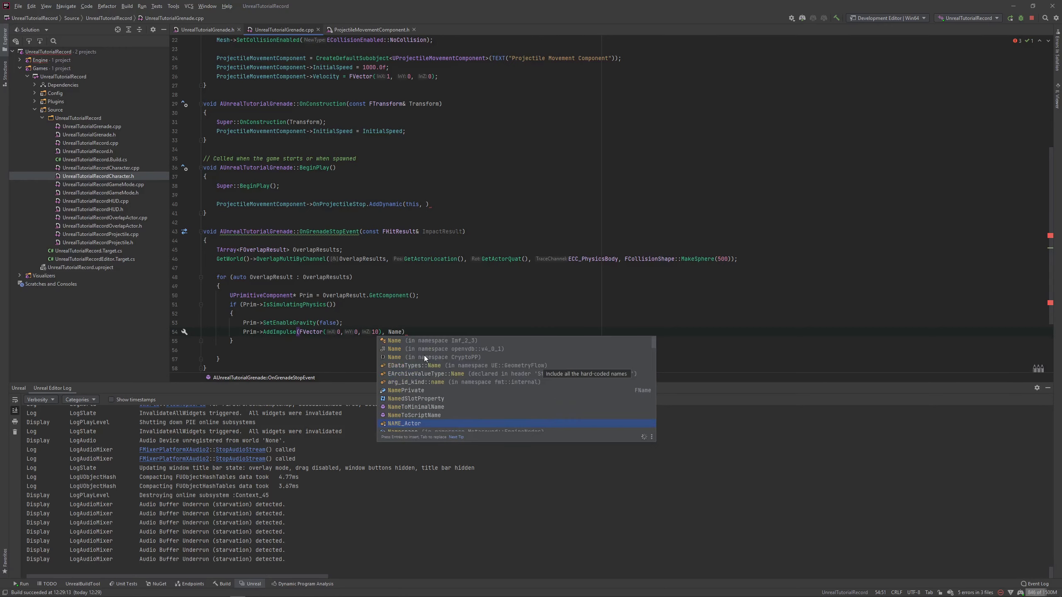
{"action": "type", "text": "AME"}
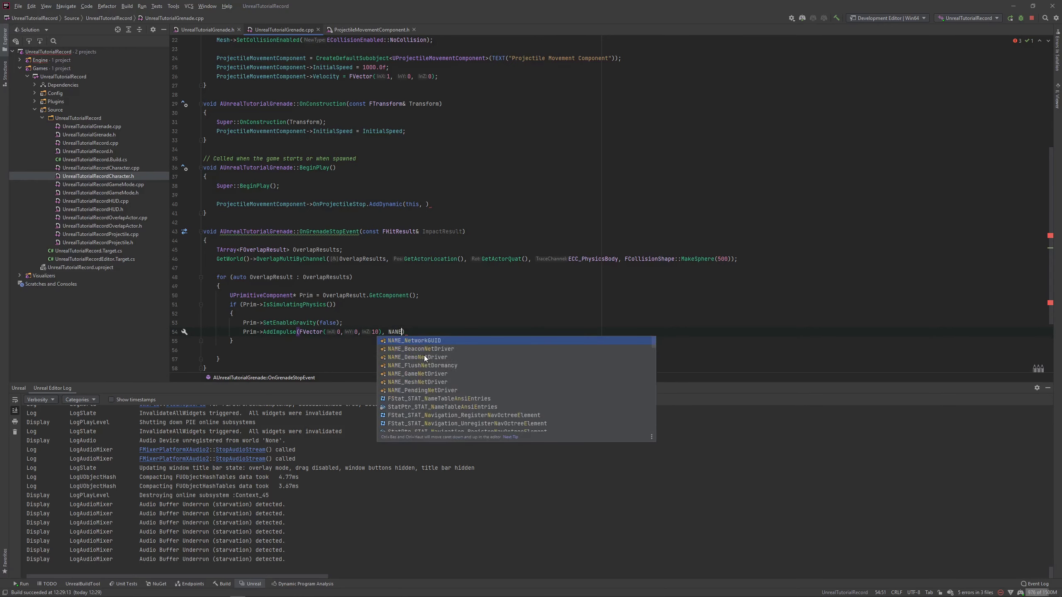
{"action": "key", "text": "BackSpace"}
{"action": "key", "text": "BackSpace"}
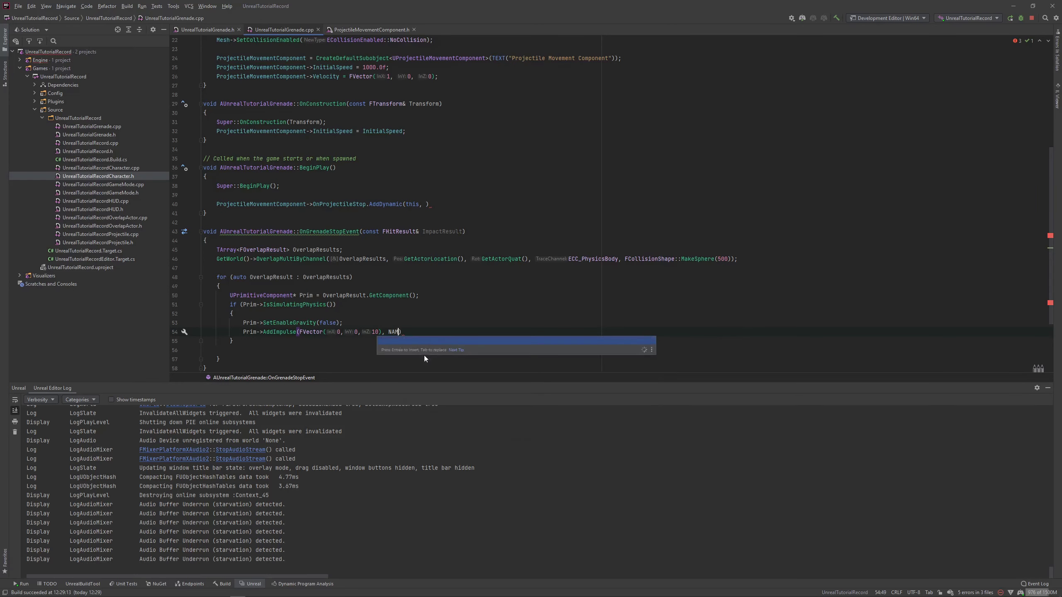
{"action": "type", "text": "ME_N"}
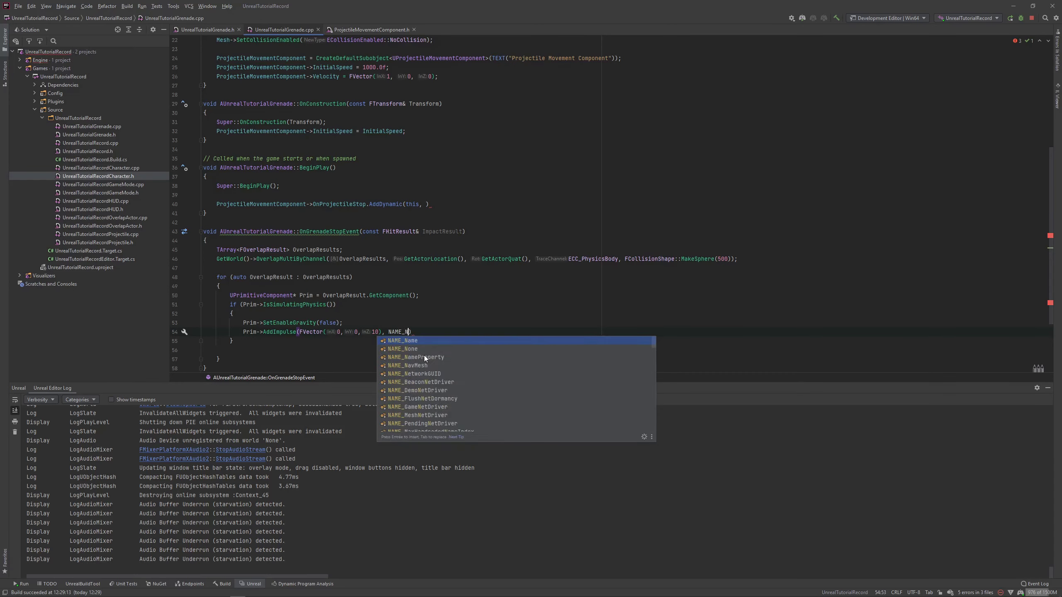
{"action": "key", "text": "Down"}
{"action": "key", "text": "Return"}
{"action": "type", "text": ","}
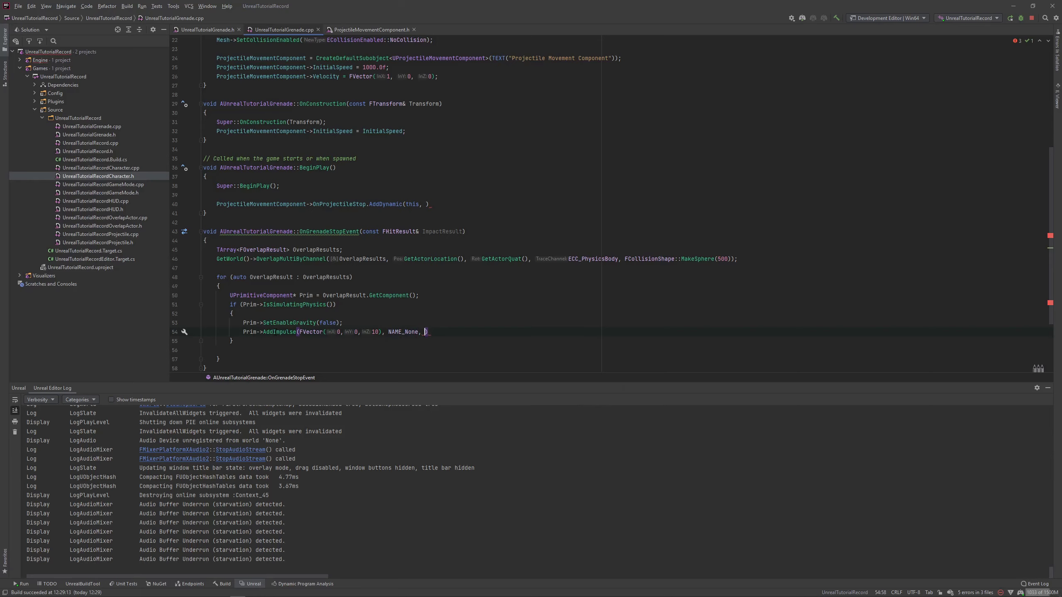
Finish the AddImpulse call with true as the final argument and a closing semicolon.
{"action": "left_click", "coordinate": [276, 332]}
{"action": "mouse_move", "coordinate": [280, 333]}
{"action": "type", "text": "true"}
{"action": "type", "text": ");"}
{"action": "scroll", "coordinate": [617, 188], "scroll_direction": "down", "scroll_amount": 1}
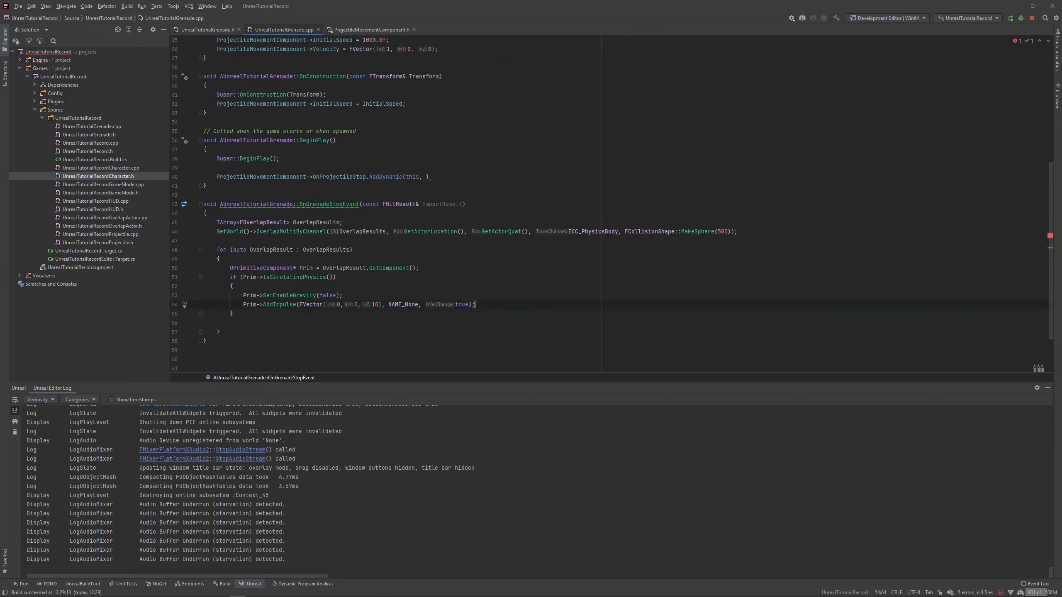
{"action": "scroll", "coordinate": [309, 310], "scroll_direction": "down", "scroll_amount": 1}
{"action": "left_click", "coordinate": [284, 286]}
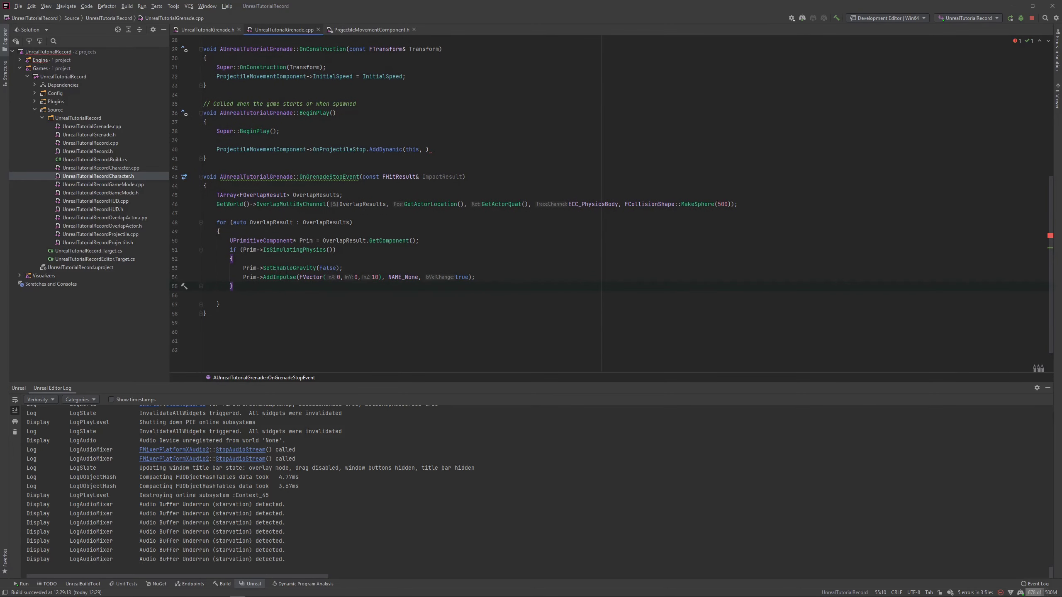
{"action": "key", "text": "alt+Tab"}
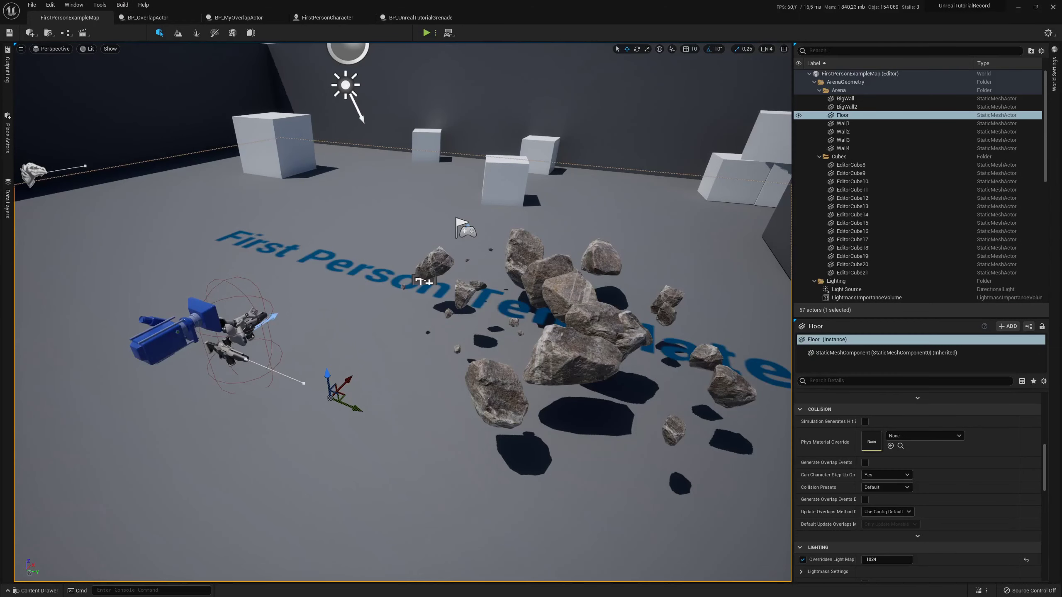
{"action": "left_click", "coordinate": [561, 354]}
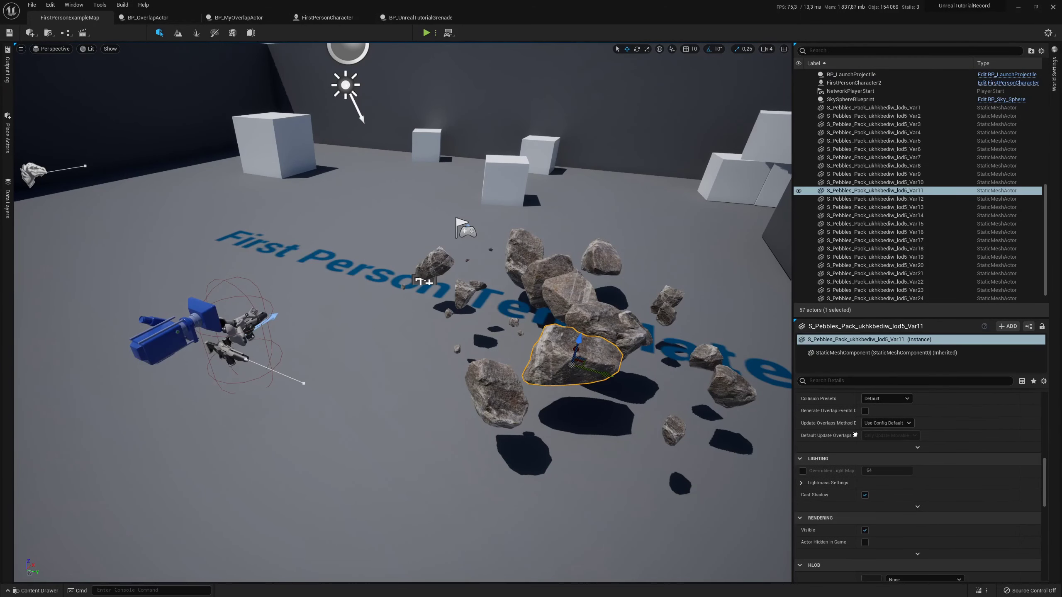
{"action": "scroll", "coordinate": [851, 429], "scroll_direction": "up", "scroll_amount": 5}
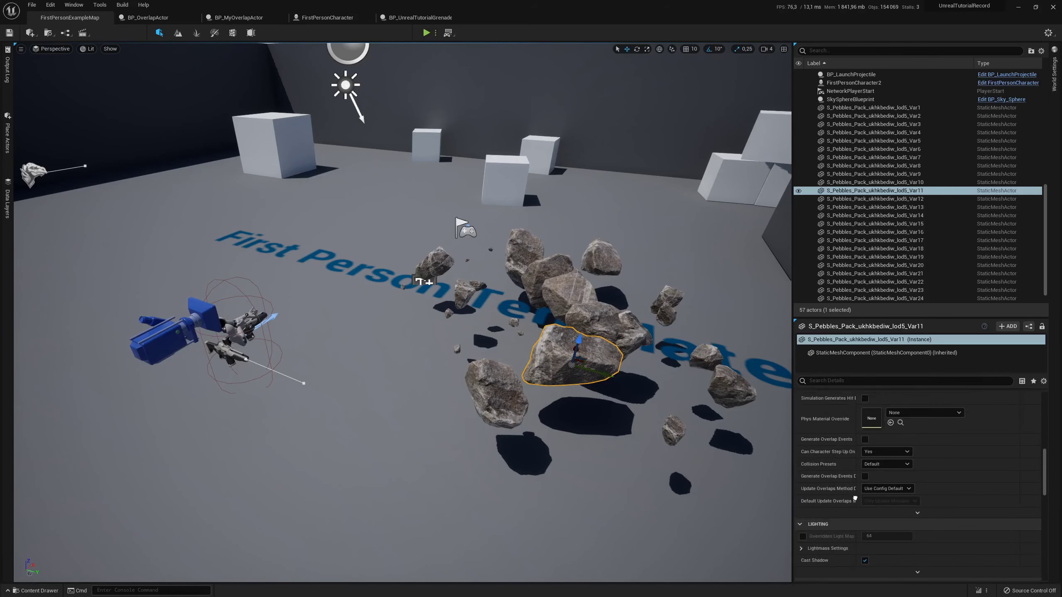
{"action": "scroll", "coordinate": [851, 429], "scroll_direction": "up", "scroll_amount": 5}
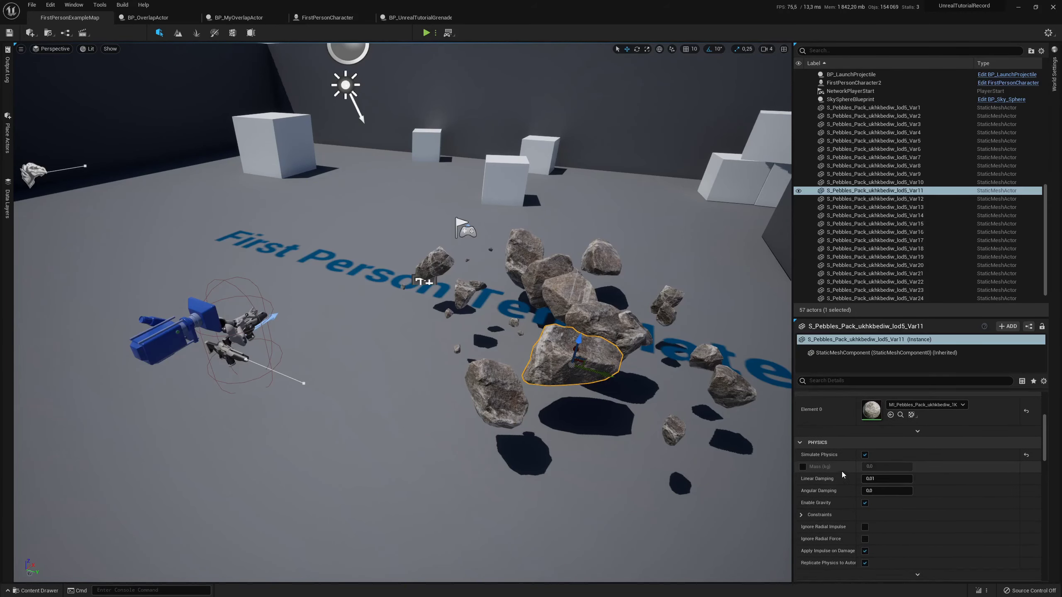
{"action": "left_click", "coordinate": [473, 393]}
{"action": "left_click", "coordinate": [580, 360]}
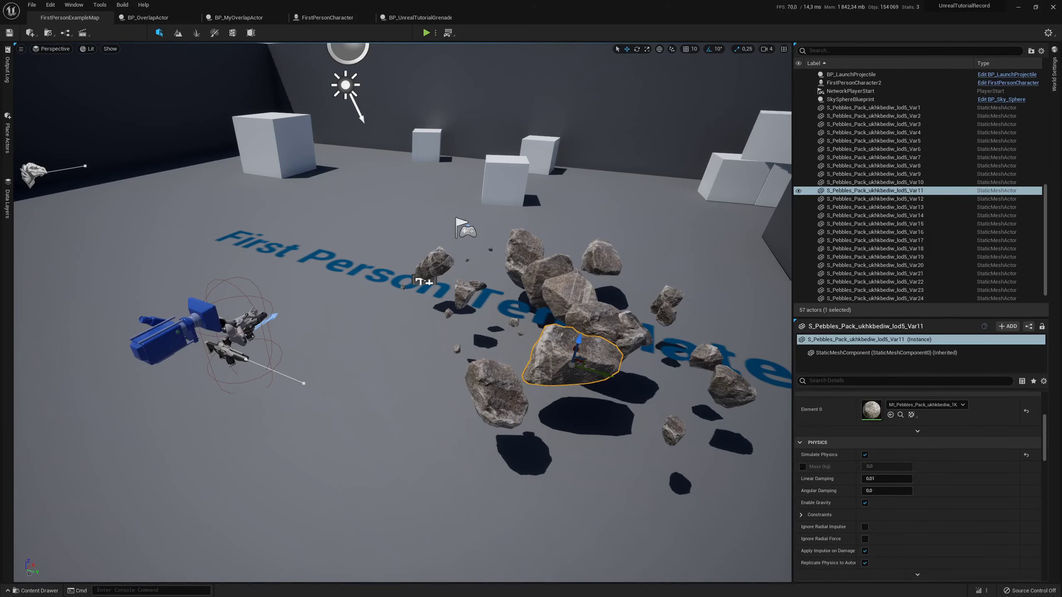
{"action": "left_click", "coordinate": [576, 285]}
{"action": "left_click", "coordinate": [570, 359]}
{"action": "key", "text": "alt+Tab"}
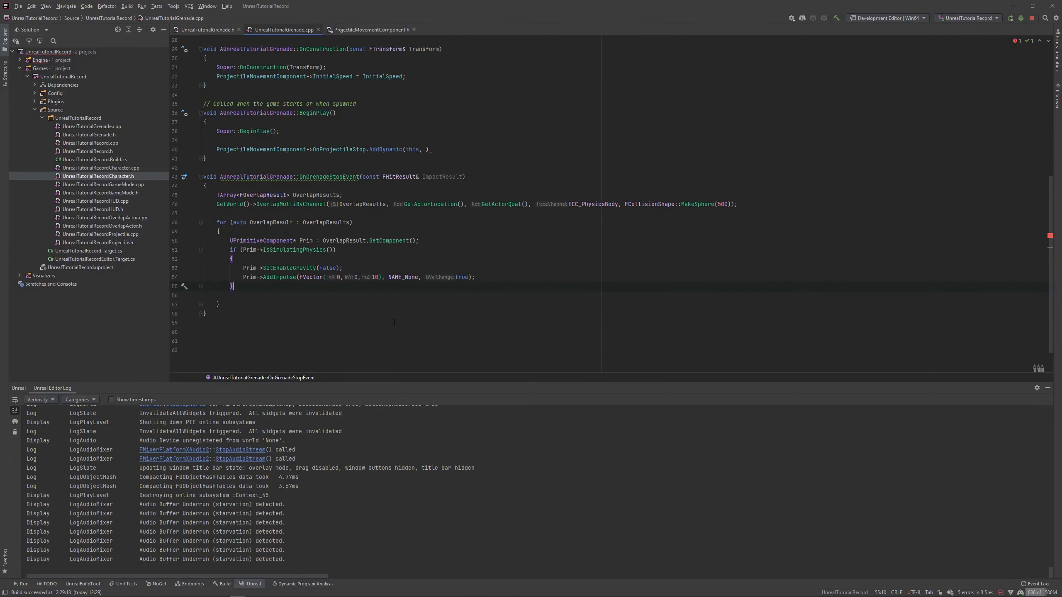
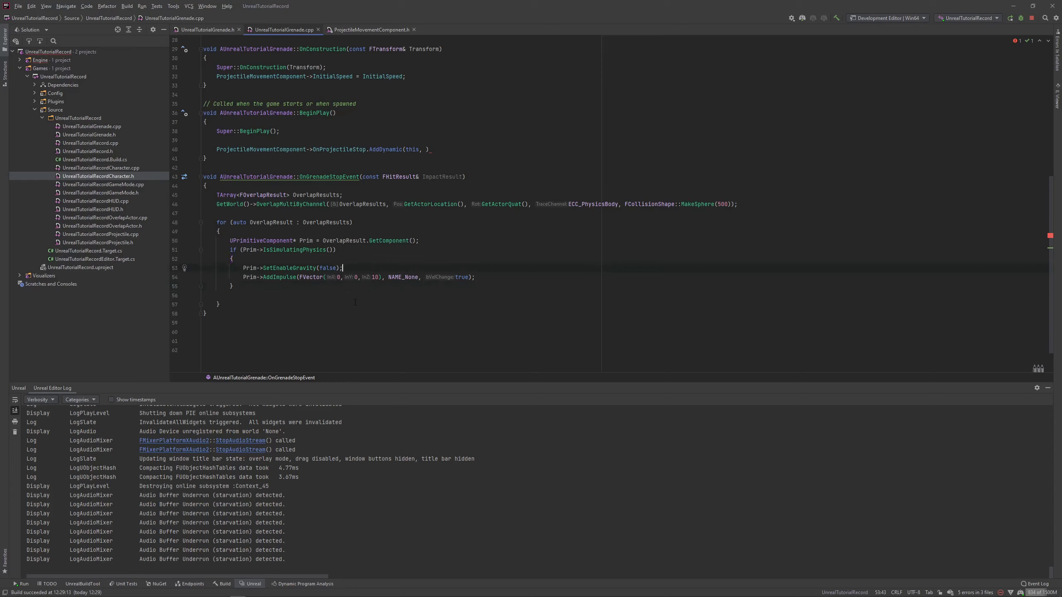
Check the delegate declarations in ProjectileMovementComponent.h, then close it and go back to the grenade header.
{"action": "scroll", "coordinate": [335, 302], "scroll_direction": "up", "scroll_amount": 1}
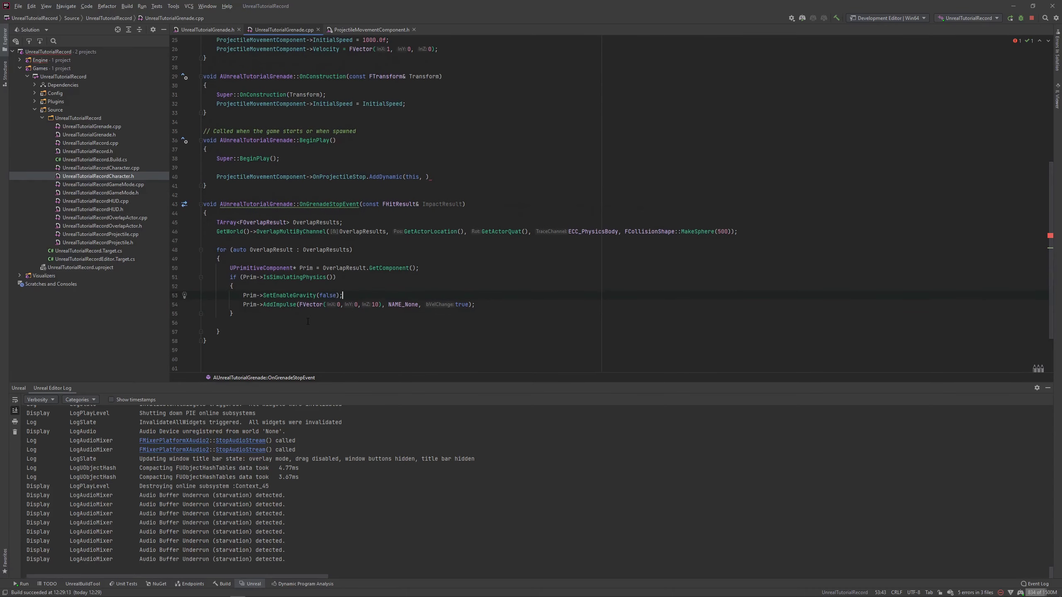
{"action": "left_click", "coordinate": [360, 30]}
{"action": "scroll", "coordinate": [338, 140], "scroll_direction": "down", "scroll_amount": 3}
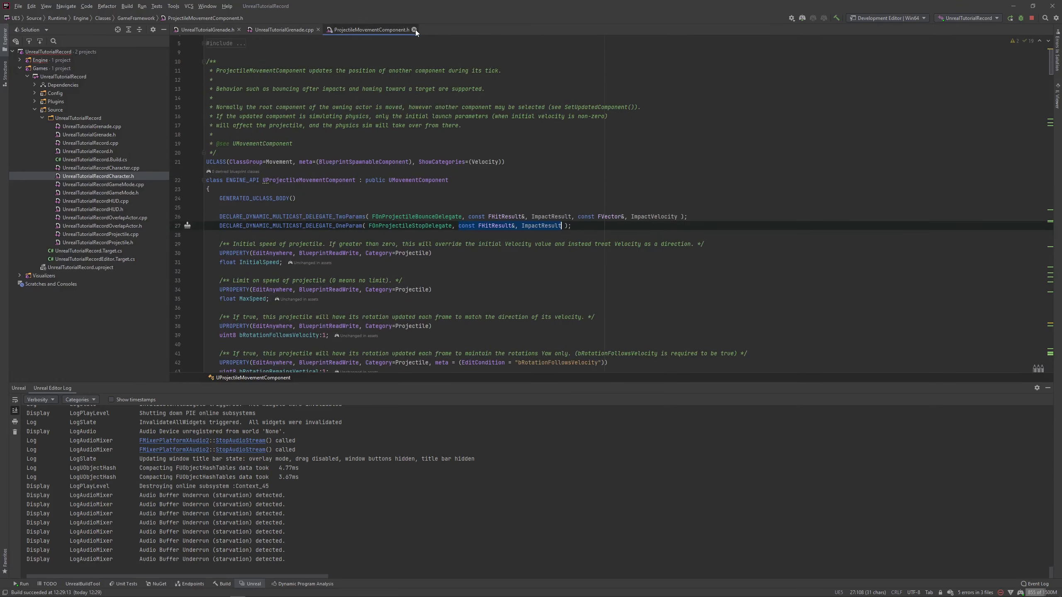
{"action": "left_click", "coordinate": [414, 30]}
{"action": "left_click", "coordinate": [219, 30]}
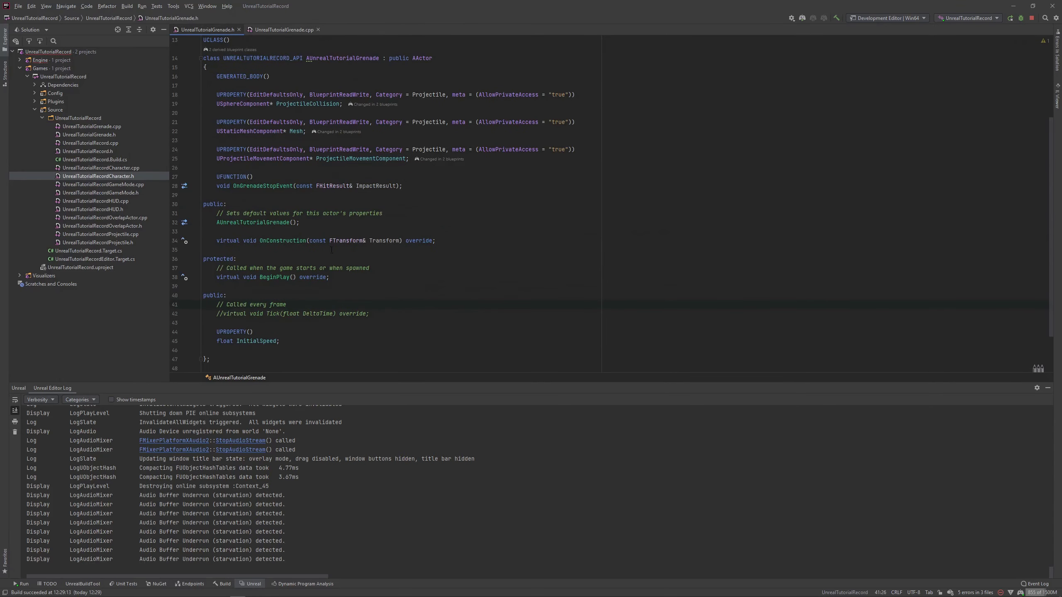
Above UFUNCTION() in the grenade header, add UPROPERTY() followed by a UPrimitiveComponent* line.
{"action": "scroll", "coordinate": [318, 203], "scroll_direction": "up", "scroll_amount": 2}
{"action": "left_click", "coordinate": [404, 240]}
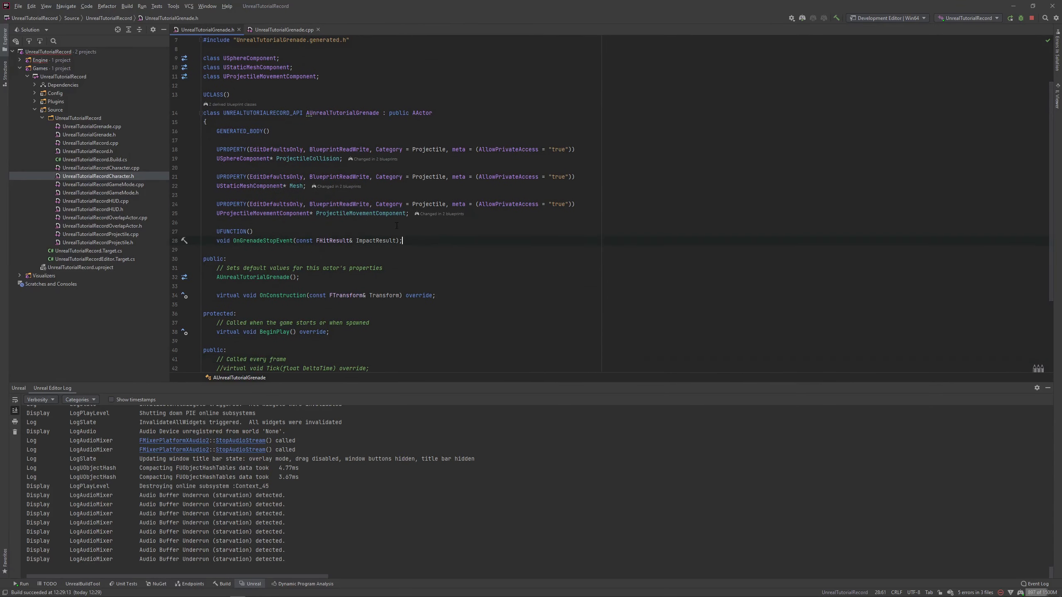
{"action": "left_click", "coordinate": [305, 226]}
{"action": "key", "text": "Return"}
{"action": "key", "text": "Return"}
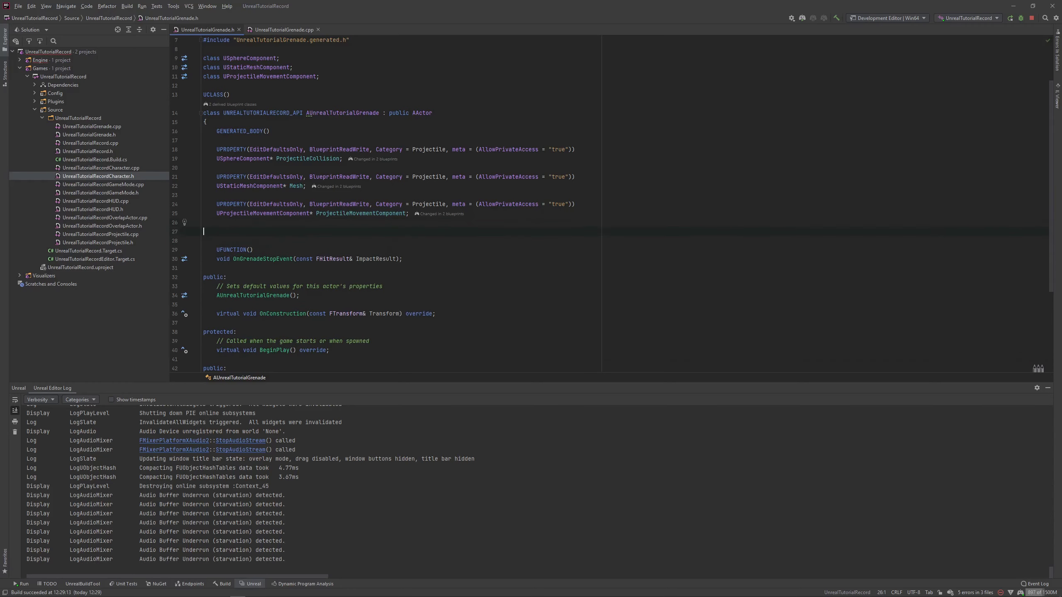
{"action": "type", "text": "UPROPERTY("}
{"action": "key", "text": "End"}
{"action": "key", "text": "Return"}
{"action": "type", "text": "UPRI"}
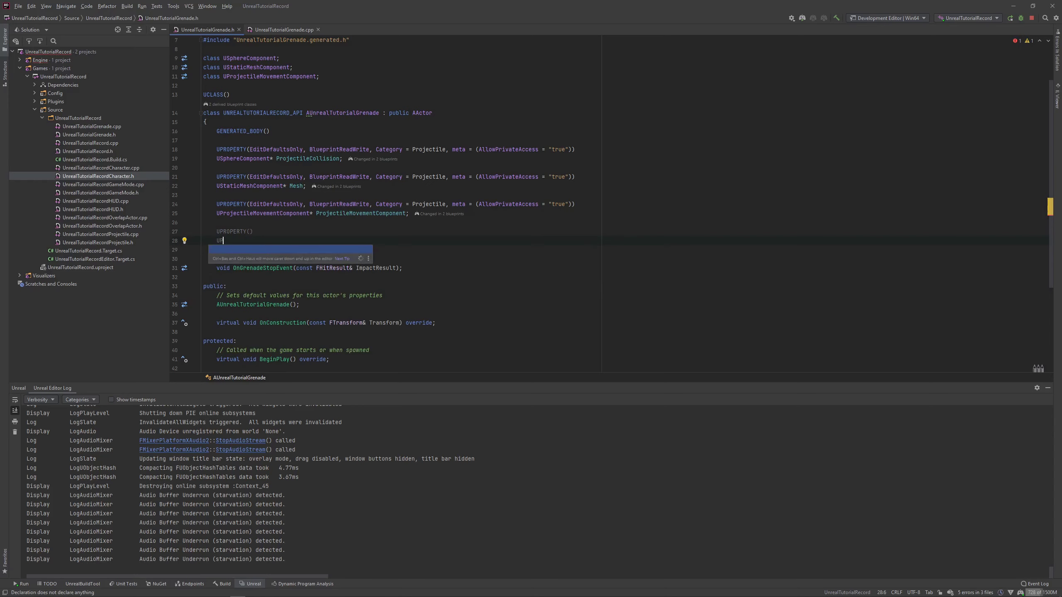
{"action": "key", "text": "BackSpace"}
{"action": "key", "text": "BackSpace"}
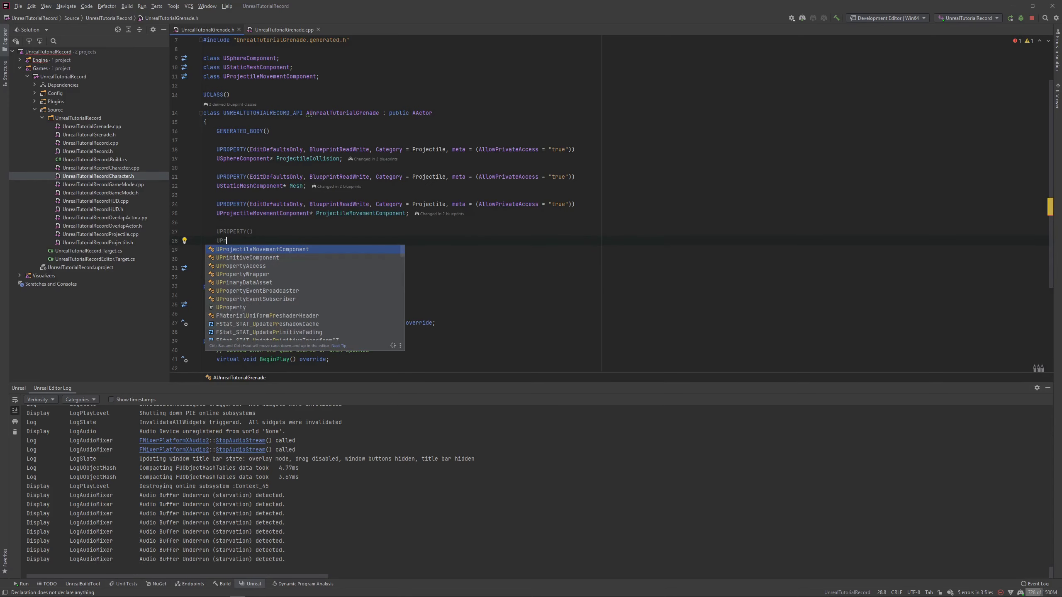
{"action": "type", "text": "r"}
{"action": "key", "text": "Return"}
{"action": "type", "text": "*"}
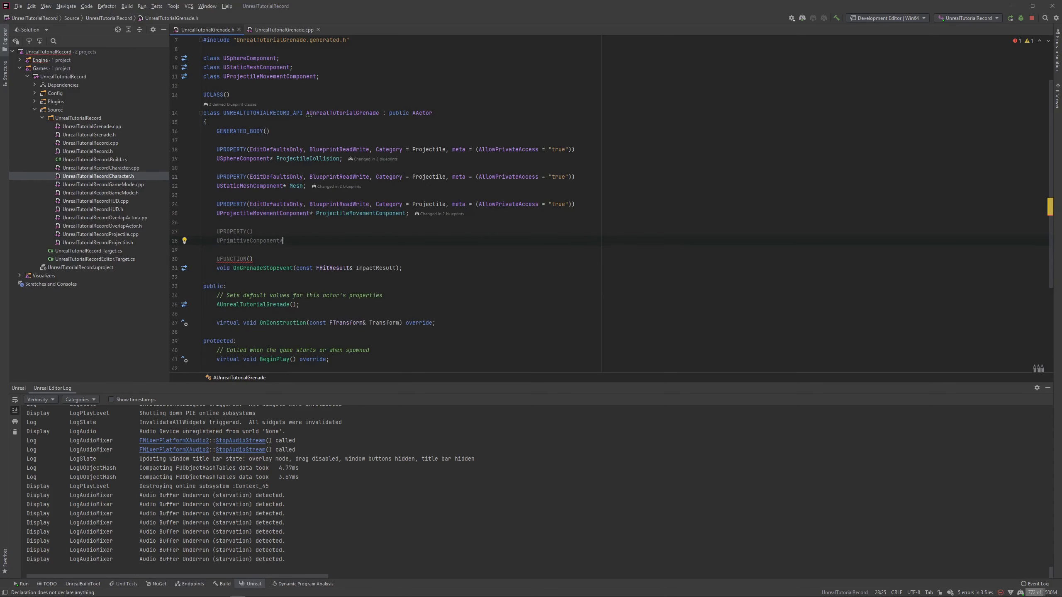
Turn that line into TArray<UPrimitiveComponent*> PrimitivesOverlapped;.
{"action": "key", "text": "ctrl+alt+Return"}
{"action": "type", "text": "TA"}
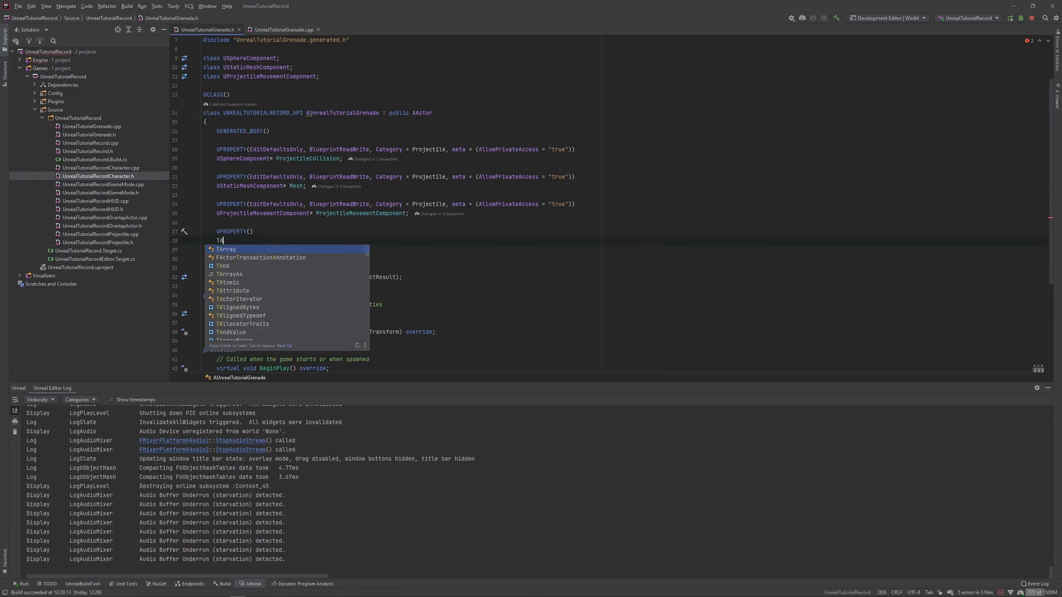
{"action": "type", "text": "rray<>"}
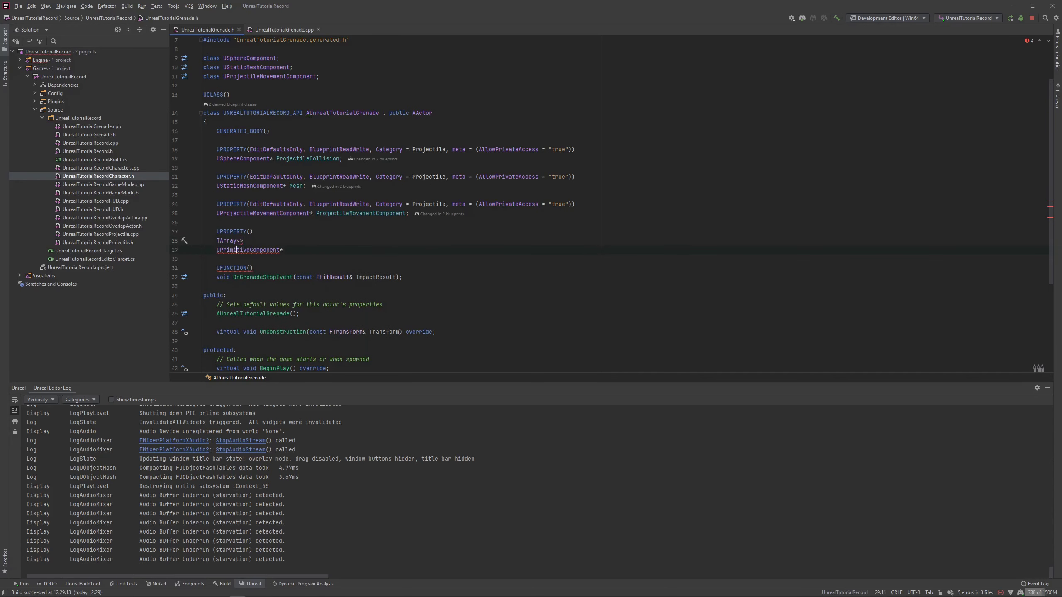
{"action": "left_click", "coordinate": [219, 250]}
{"action": "key", "text": "ctrl+w"}
{"action": "key", "text": "ctrl+w"}
{"action": "key", "text": "ctrl+x"}
{"action": "key", "text": "Up"}
{"action": "left_click", "coordinate": [240, 240]}
{"action": "key", "text": "ctrl+v"}
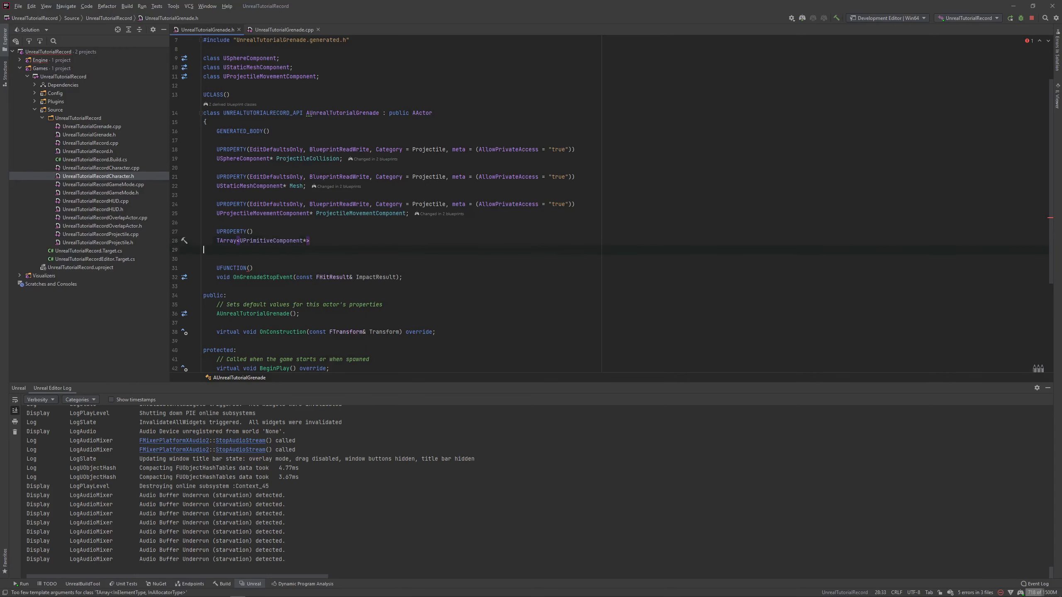
{"action": "key", "text": "End"}
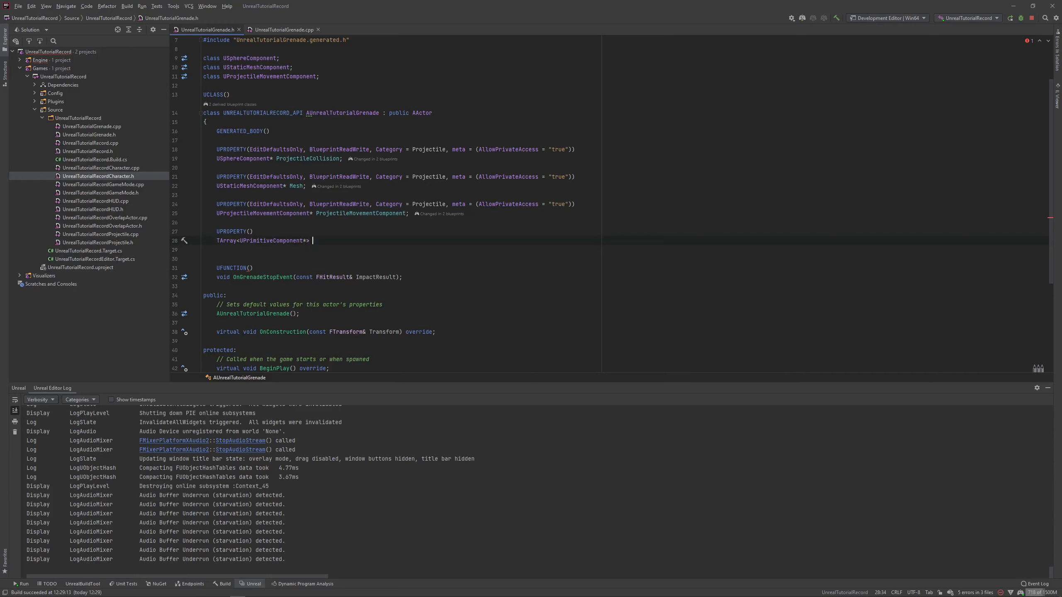
{"action": "type", "text": "Primi"}
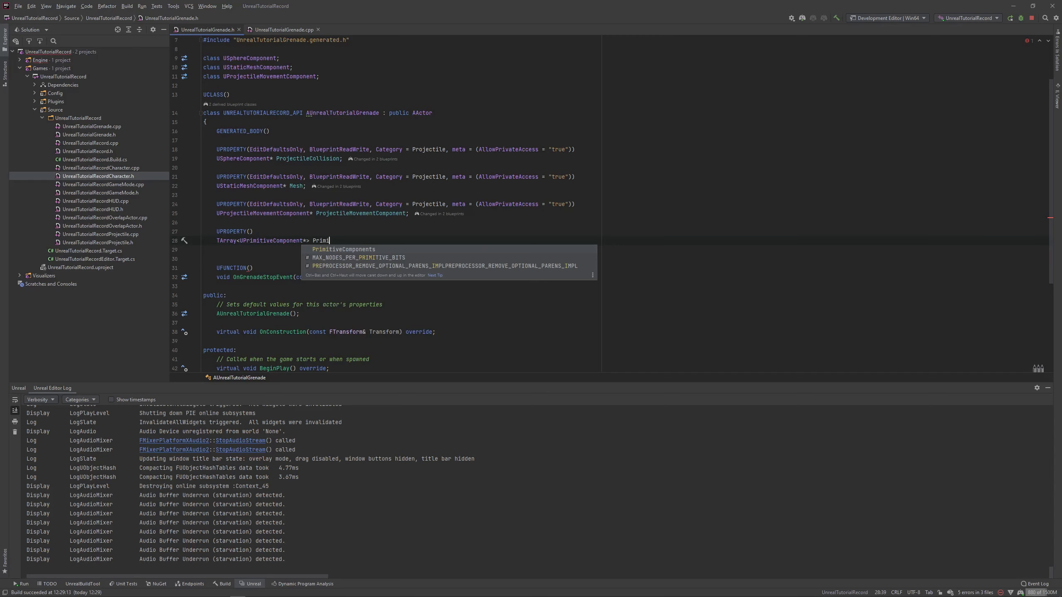
{"action": "type", "text": "tives"}
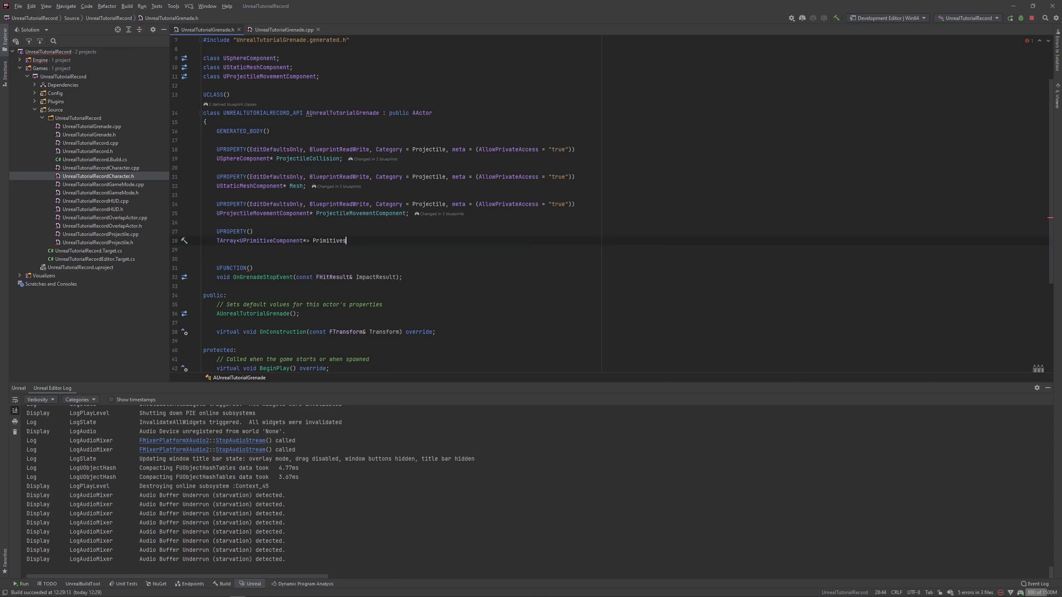
{"action": "type", "text": "Overlapped"}
{"action": "type", "text": ";"}
In the .cpp overlap loop, store each pushed primitive with PrimitivesOverlapped.Add(Prim);.
{"action": "left_click", "coordinate": [287, 29]}
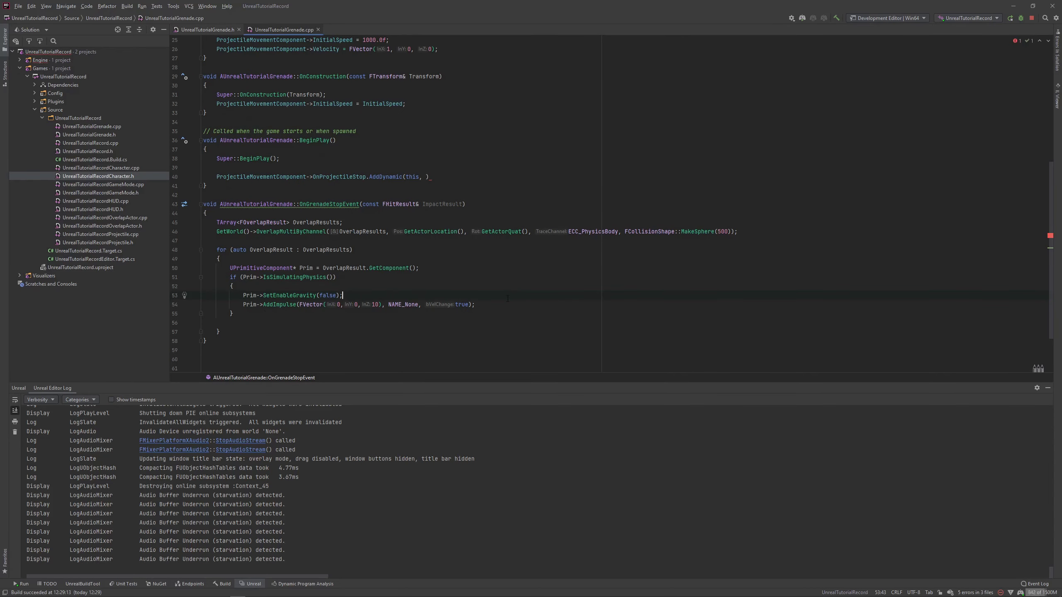
{"action": "key", "text": "Down"}
{"action": "key", "text": "End"}
{"action": "key", "text": "Return"}
{"action": "type", "text": "rim"}
{"action": "key", "text": "Return"}
{"action": "type", "text": ".Add"}
{"action": "key", "text": "Return"}
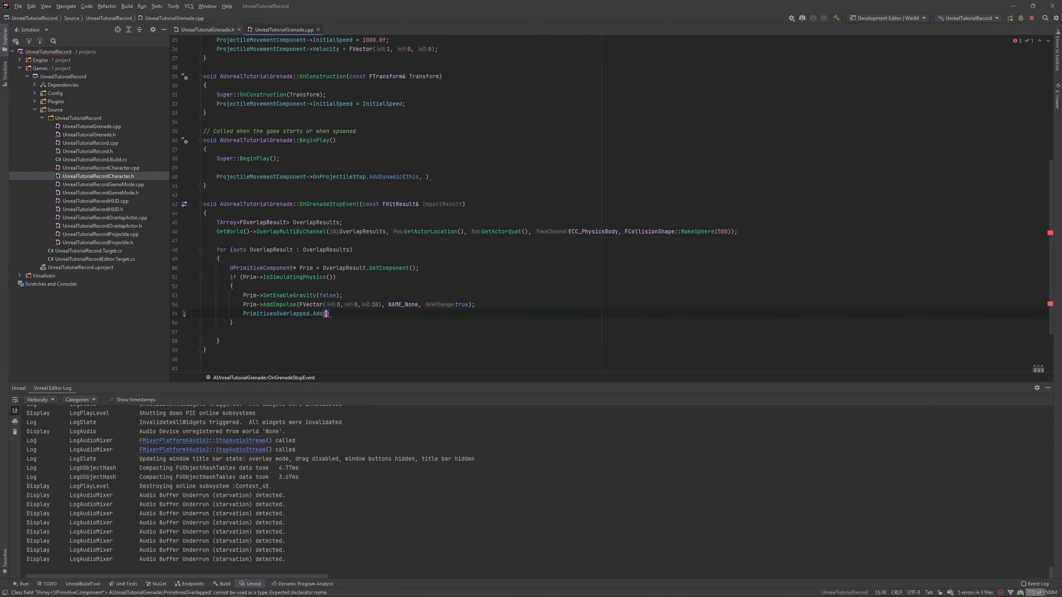
{"action": "type", "text": "Prim"}
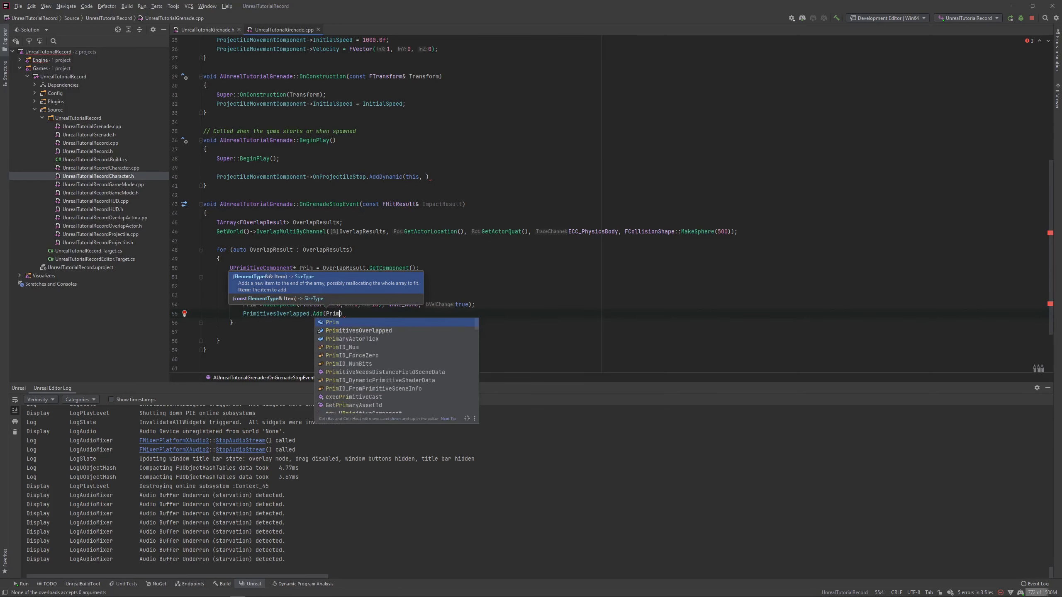
{"action": "type", "text": ");"}
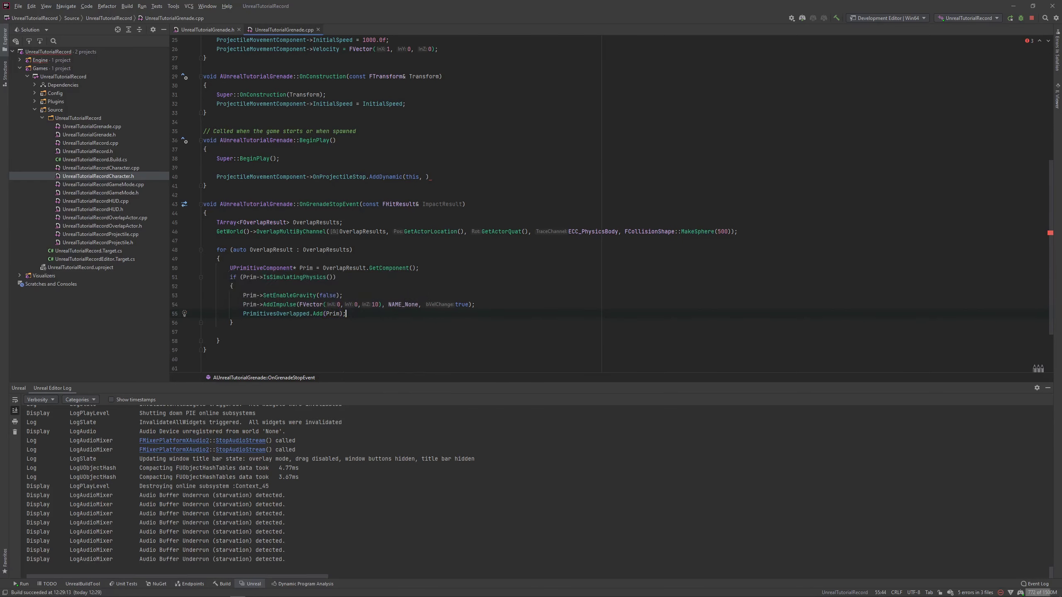
{"action": "key", "text": "BackSpace"}
Declare FTimerHandle Handle; right after the for loop.
{"action": "left_click", "coordinate": [284, 332]}
{"action": "key", "text": "Return"}
{"action": "key", "text": "Return"}
{"action": "scroll", "coordinate": [307, 178], "scroll_direction": "down", "scroll_amount": 1}
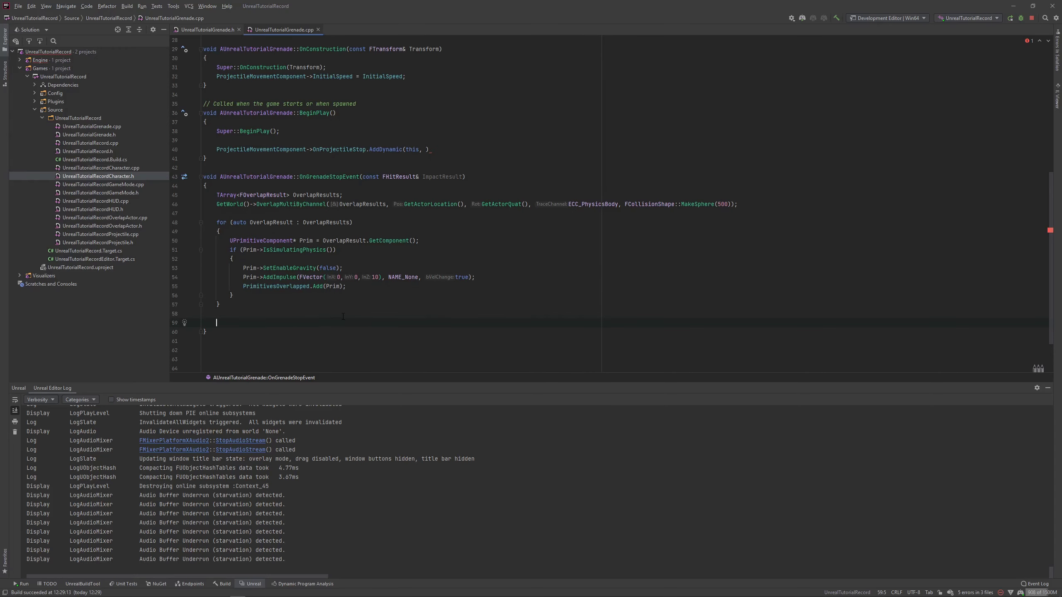
{"action": "scroll", "coordinate": [342, 316], "scroll_direction": "down", "scroll_amount": 1}
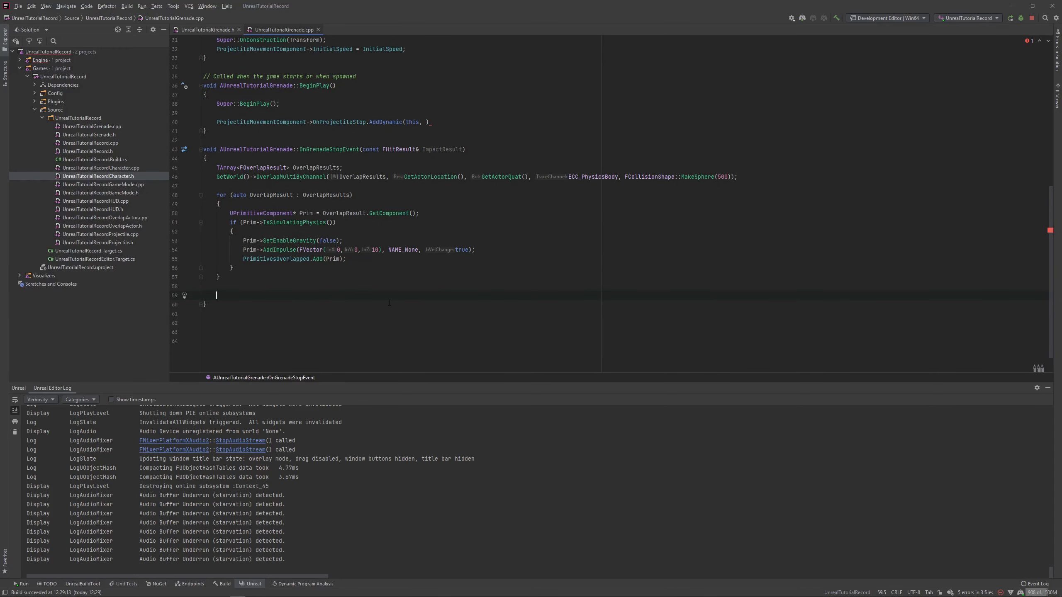
{"action": "type", "text": "FTime"}
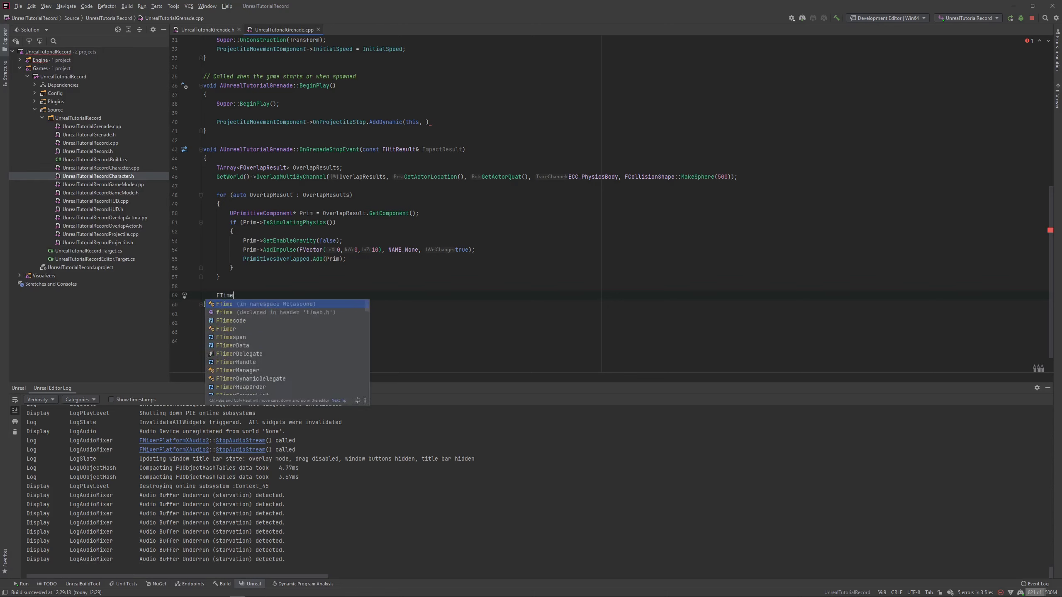
{"action": "type", "text": "rHa"}
{"action": "key", "text": "Return"}
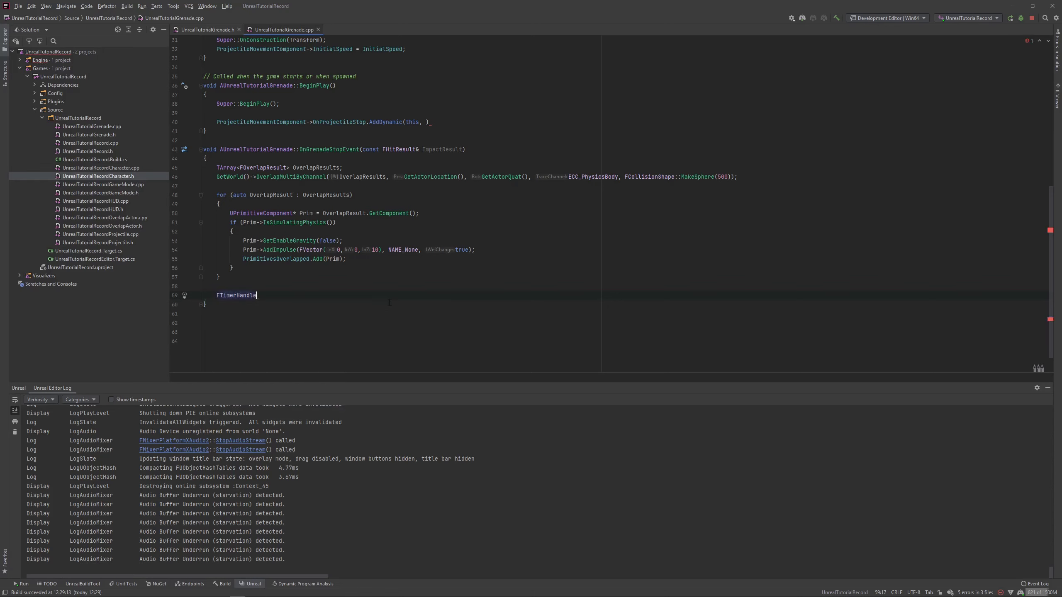
{"action": "type", "text": " Hand"}
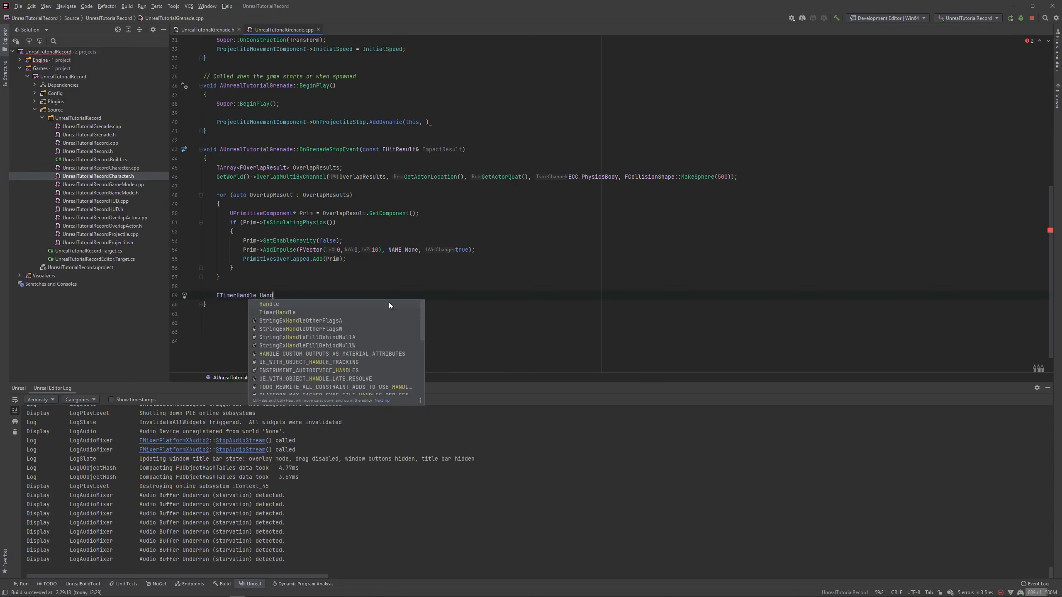
{"action": "type", "text": "le"}
{"action": "type", "text": ";"}
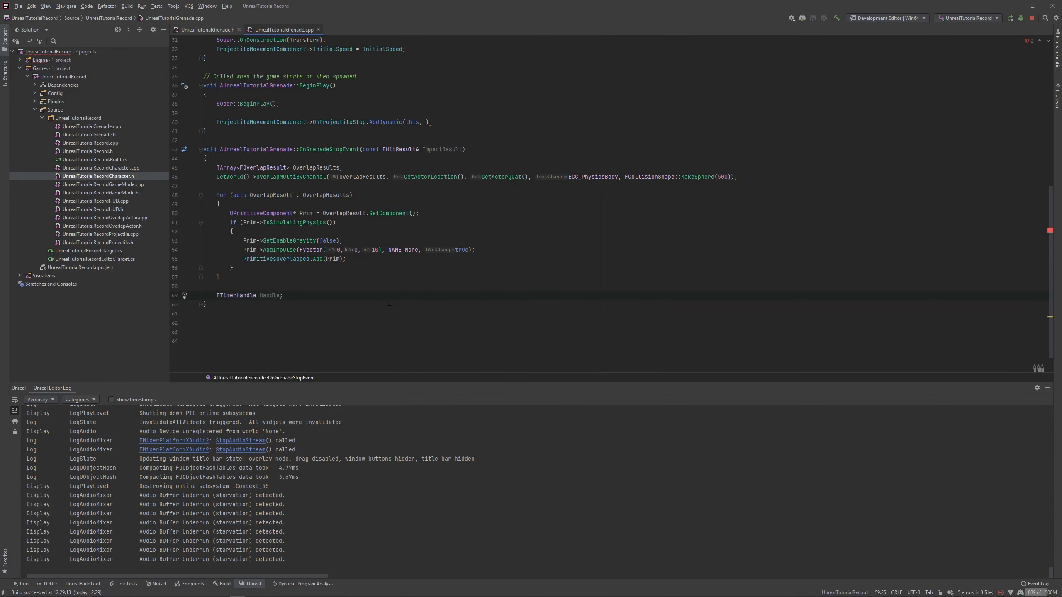
Start a GetWorldTimerManager SetTimer call with Handle as its first argument.
{"action": "key", "text": "Return"}
{"action": "type", "text": "Getwo"}
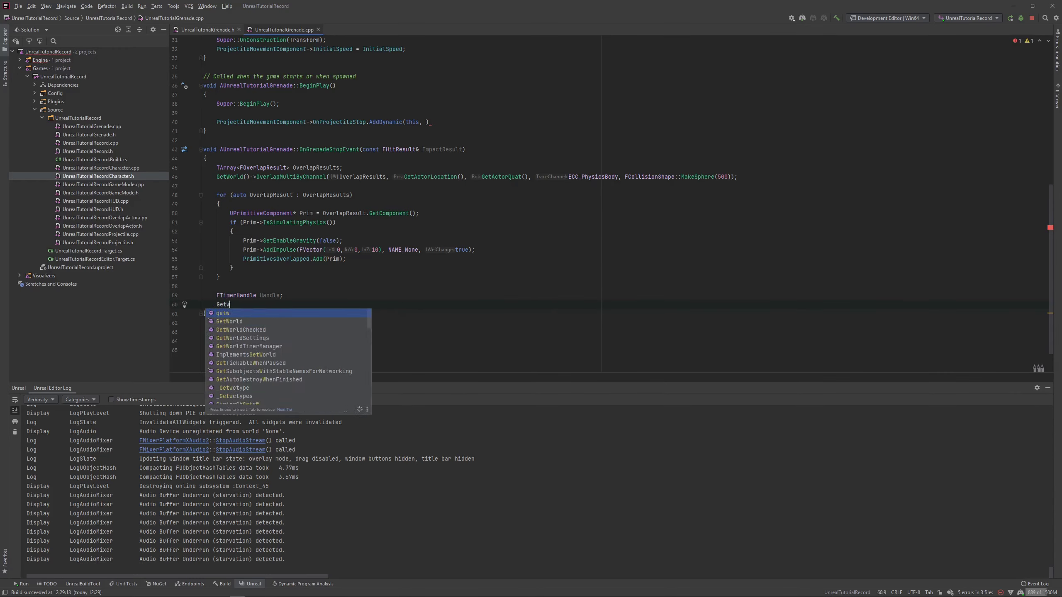
{"action": "key", "text": "Return"}
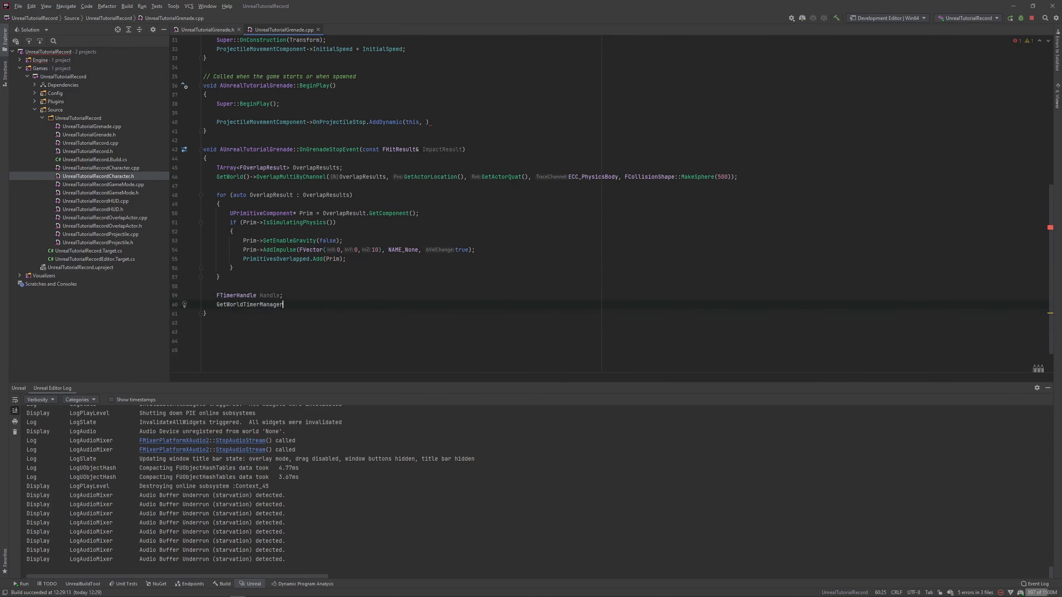
{"action": "type", "text": "->G"}
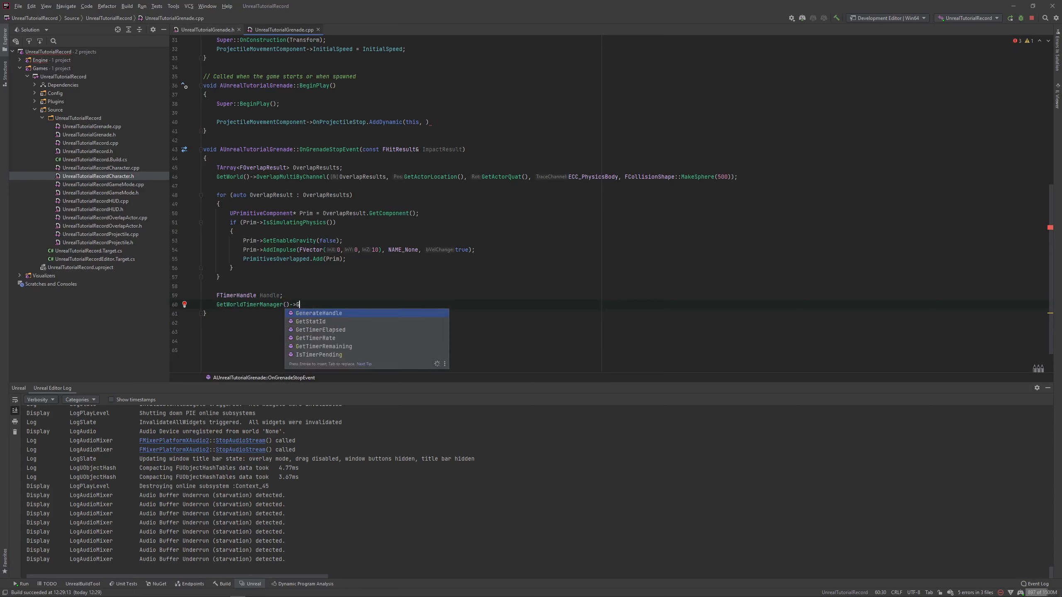
{"action": "key", "text": "BackSpace"}
{"action": "type", "text": "st"}
{"action": "key", "text": "Return"}
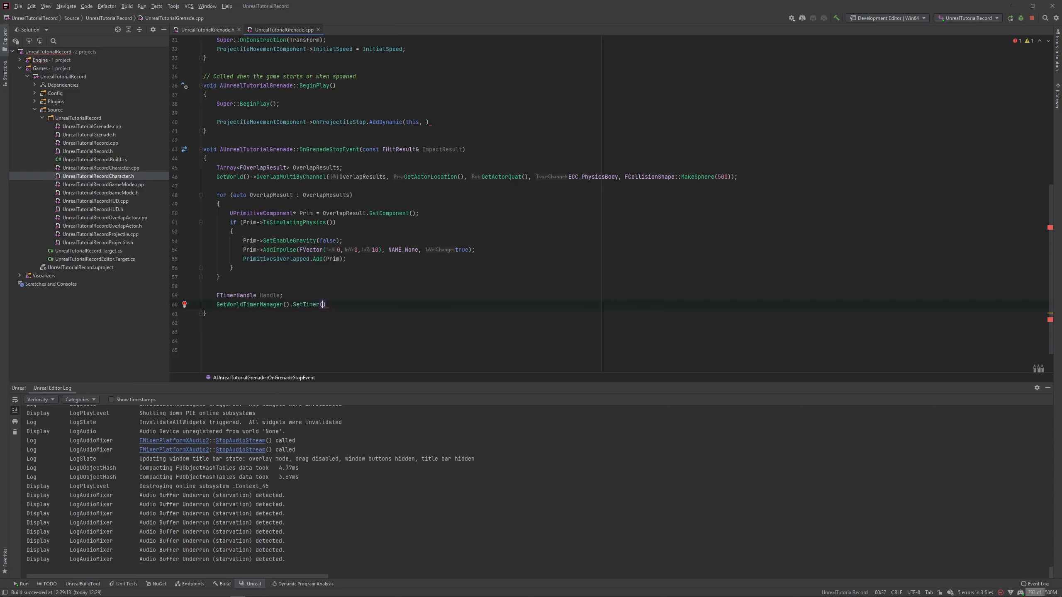
{"action": "type", "text": "Handle"}
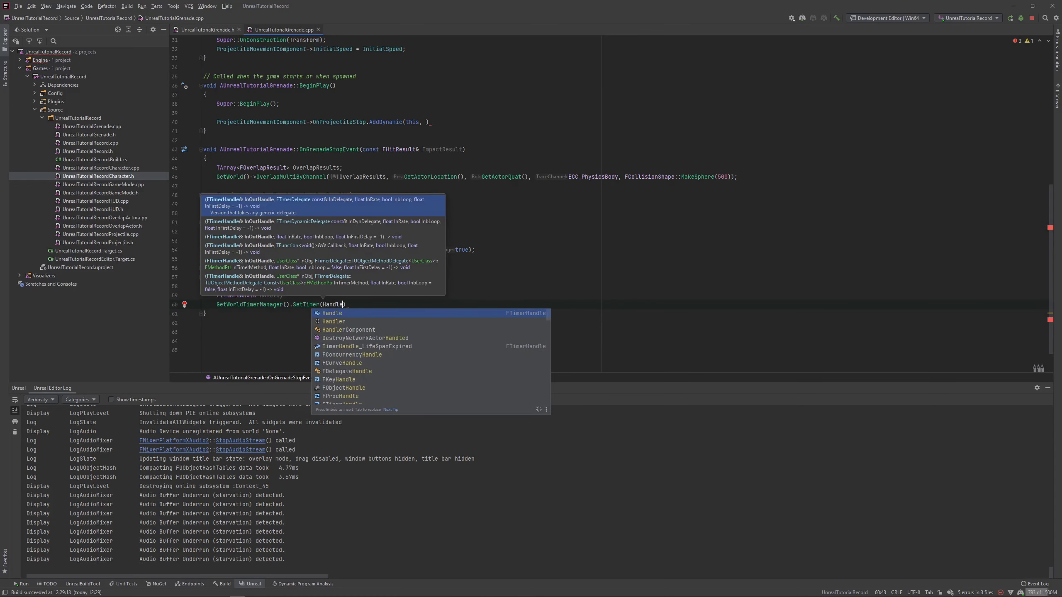
{"action": "type", "text": ","}
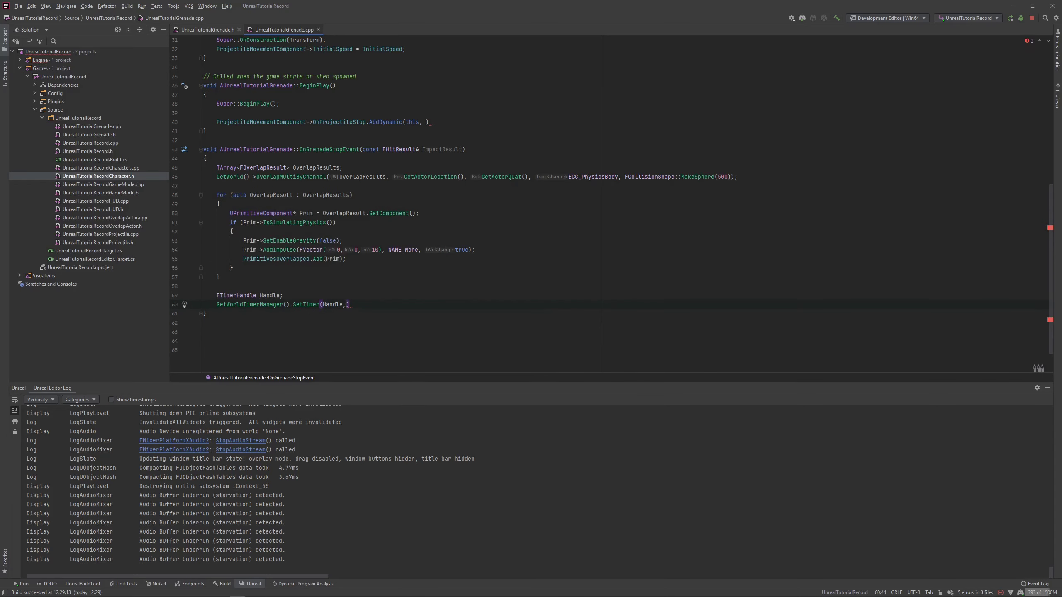
{"action": "left_click", "coordinate": [216, 29]}
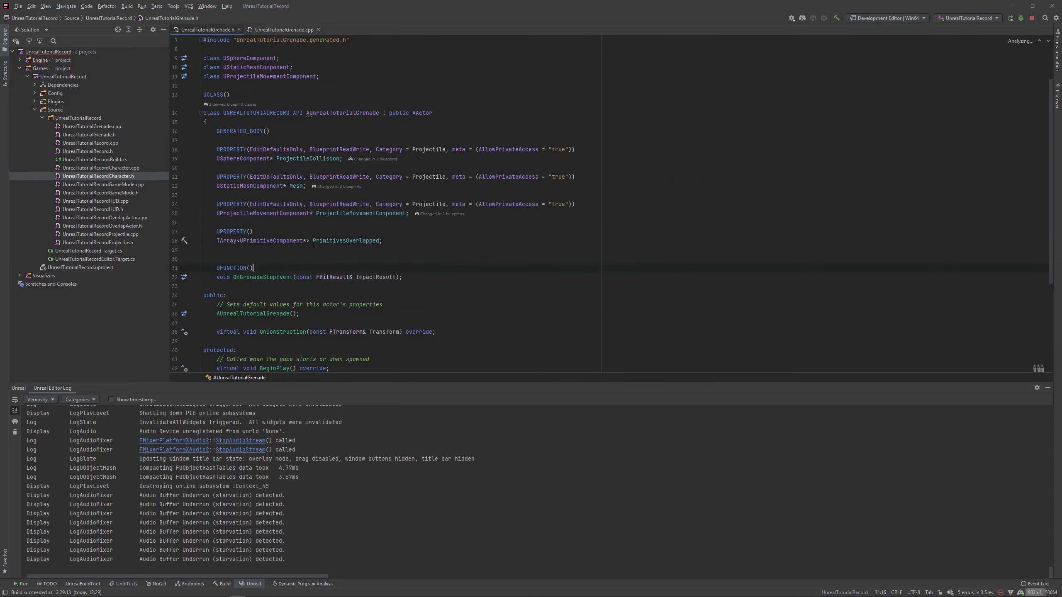
Declare UFUNCTION() void RestoreGravityOnPrimitives(); below the OnGrenadeStopEvent declaration.
{"action": "key", "text": "Delete"}
{"action": "left_click", "coordinate": [452, 259]}
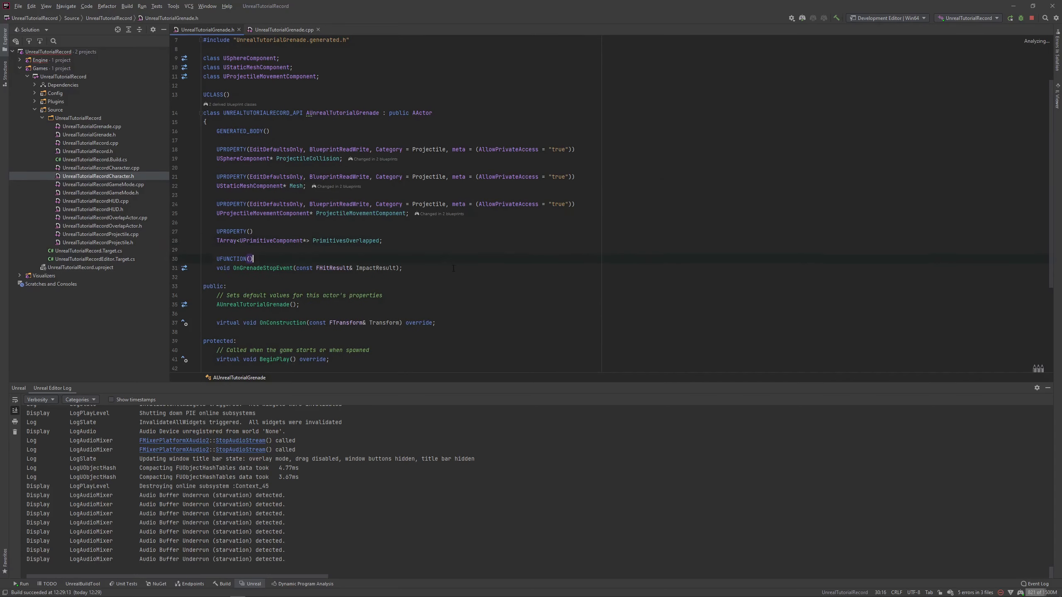
{"action": "left_click", "coordinate": [426, 267]}
{"action": "key", "text": "Return"}
{"action": "key", "text": "Return"}
{"action": "type", "text": "UFI"}
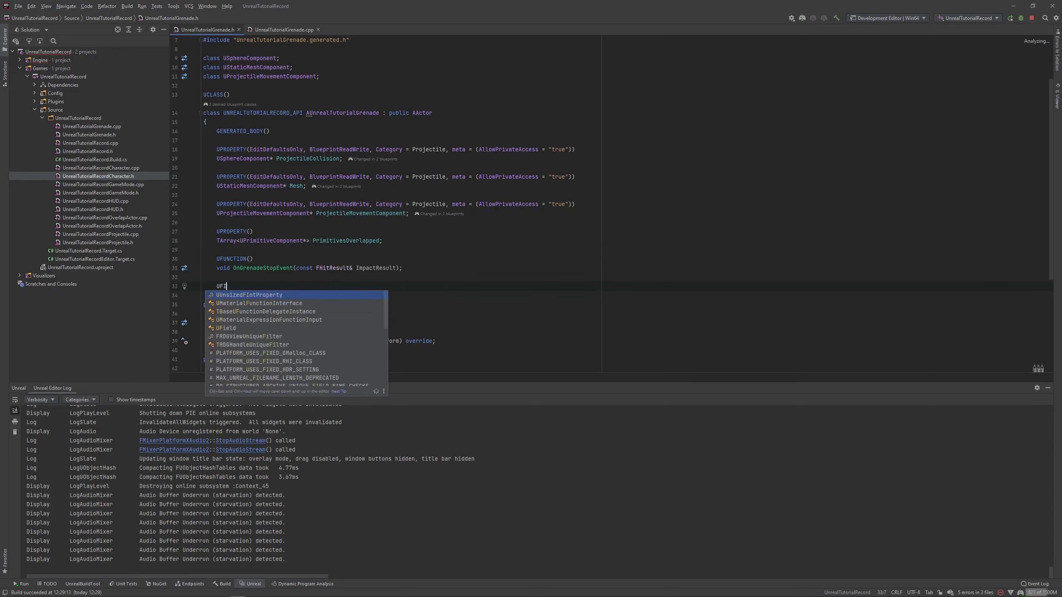
{"action": "key", "text": "Return"}
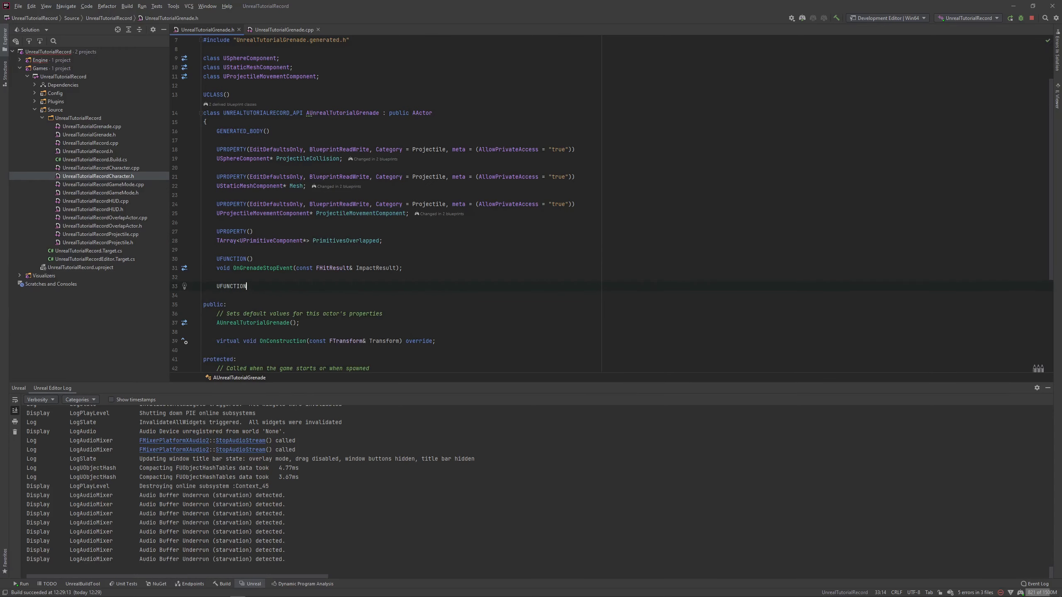
{"action": "type", "text": "()"}
{"action": "key", "text": "Return"}
{"action": "type", "text": "void "}
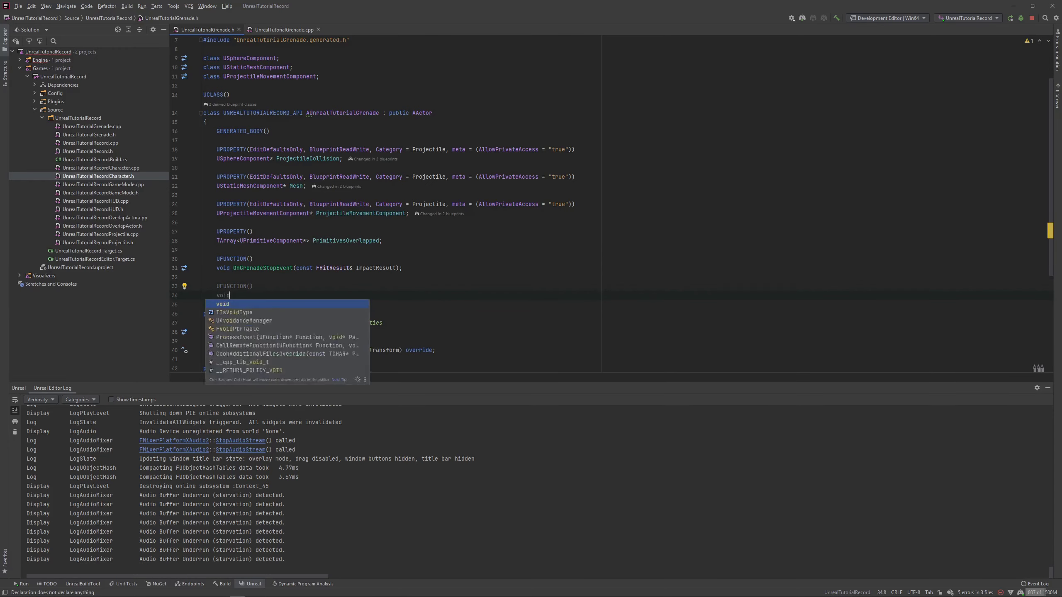
{"action": "type", "text": "R"}
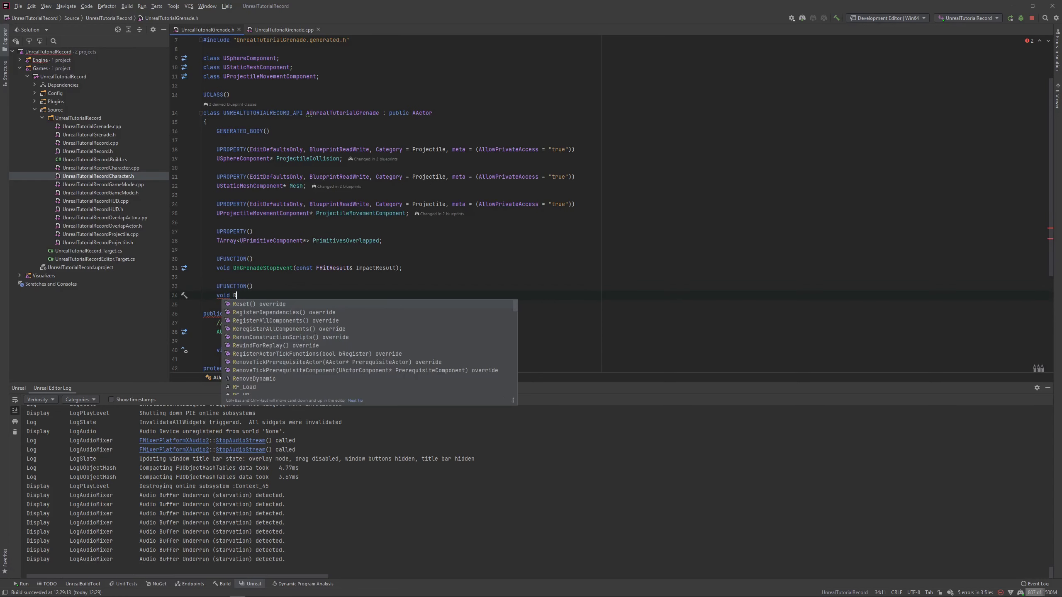
{"action": "type", "text": "estore"}
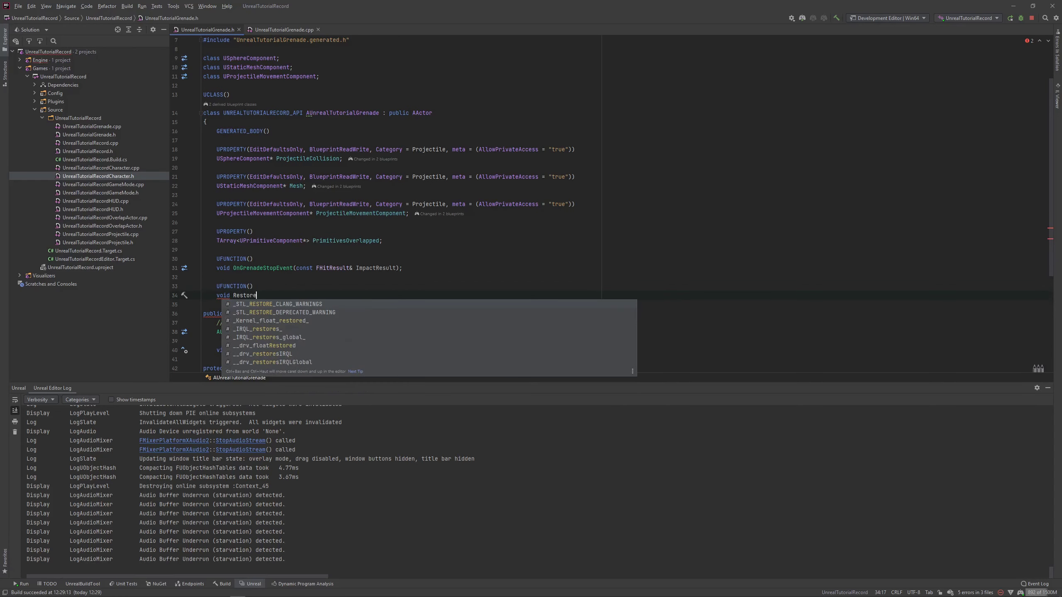
{"action": "type", "text": "Grav"}
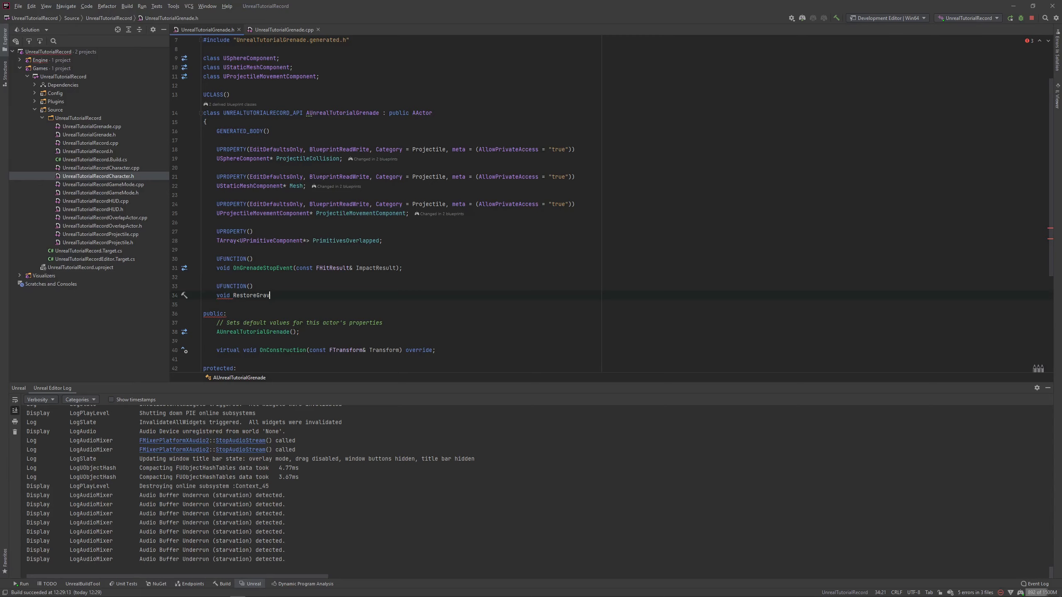
{"action": "type", "text": "ityOnPri"}
{"action": "type", "text": "mitive"}
{"action": "type", "text": "s()"}
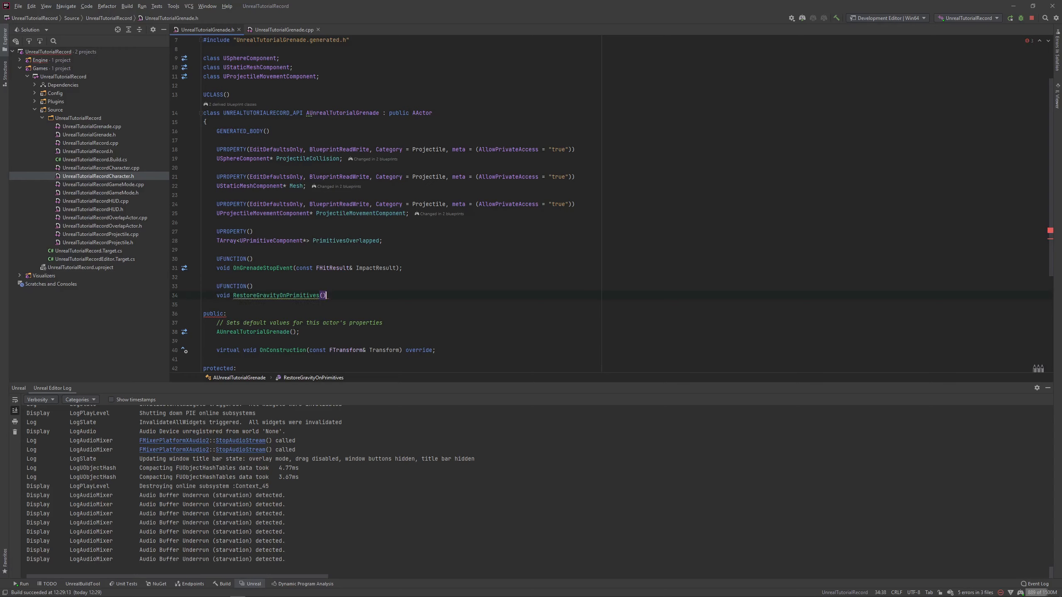
{"action": "type", "text": ";"}
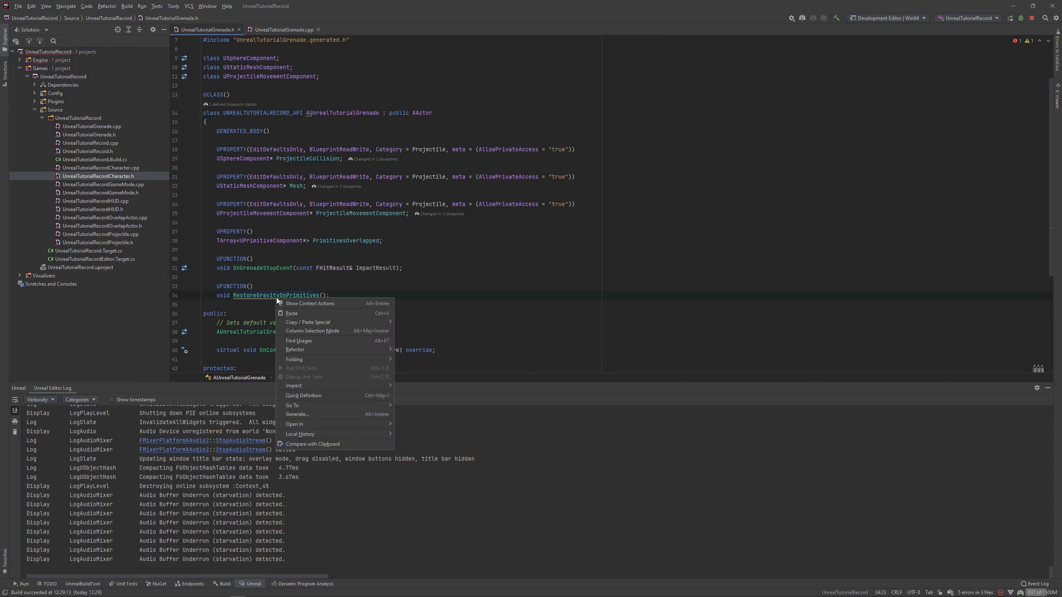
Generate an empty RestoreGravityOnPrimitives definition in UnrealTutorialGrenade.cpp.
{"action": "left_click", "coordinate": [268, 295]}
{"action": "key", "text": "alt+Return"}
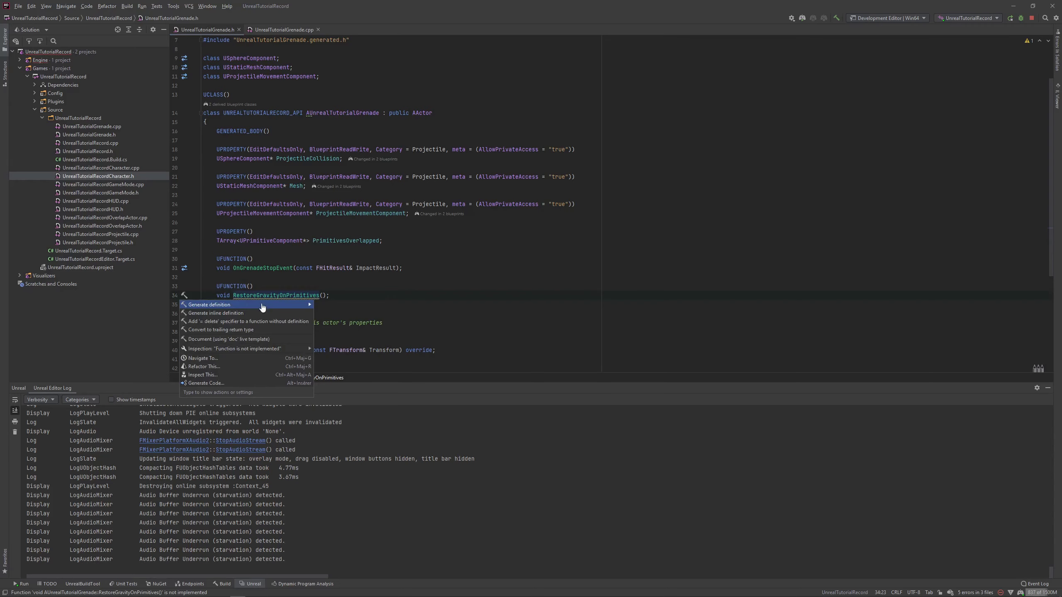
{"action": "left_click", "coordinate": [267, 302]}
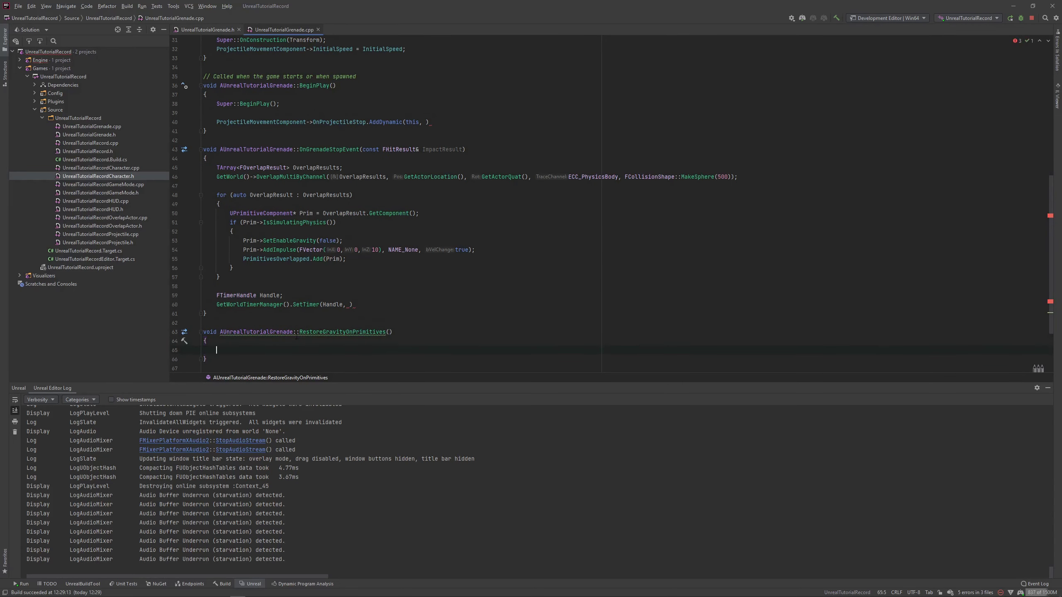
Fill SetTimer with this, &AUnrealTutorialGrenade::RestoreGravityOnPrimitives and 10, ending with a semicolon.
{"action": "scroll", "coordinate": [376, 317], "scroll_direction": "down", "scroll_amount": 1}
{"action": "left_click", "coordinate": [350, 277]}
{"action": "type", "text": "&"}
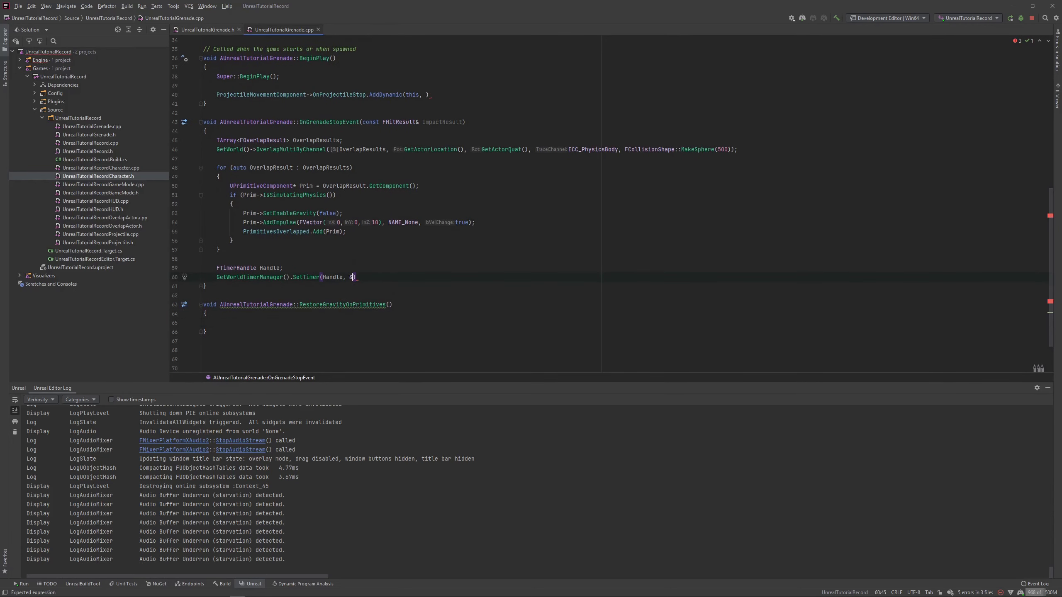
{"action": "type", "text": "AUn"}
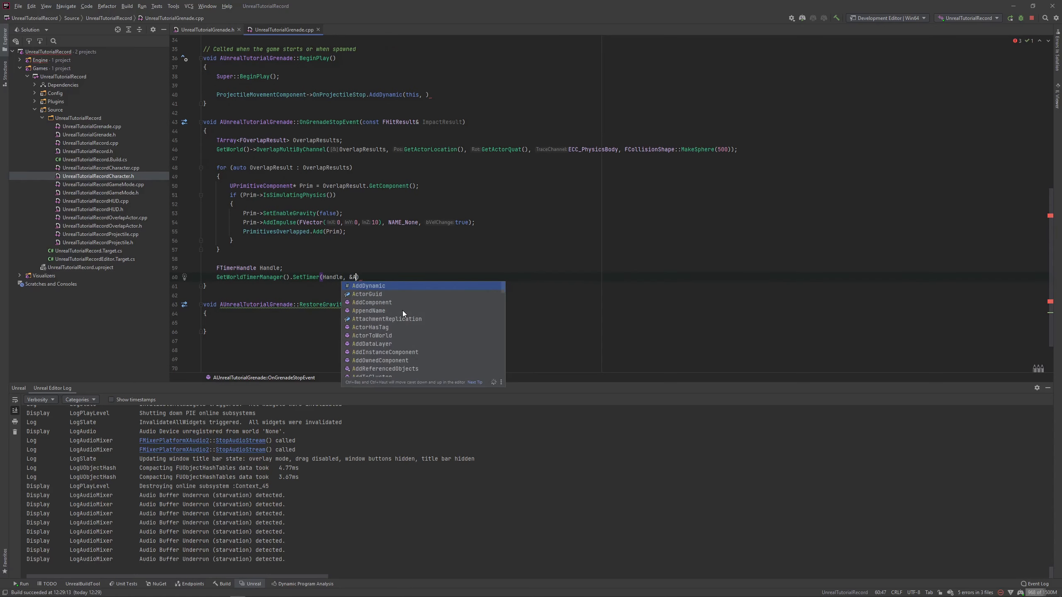
{"action": "key", "text": "Return"}
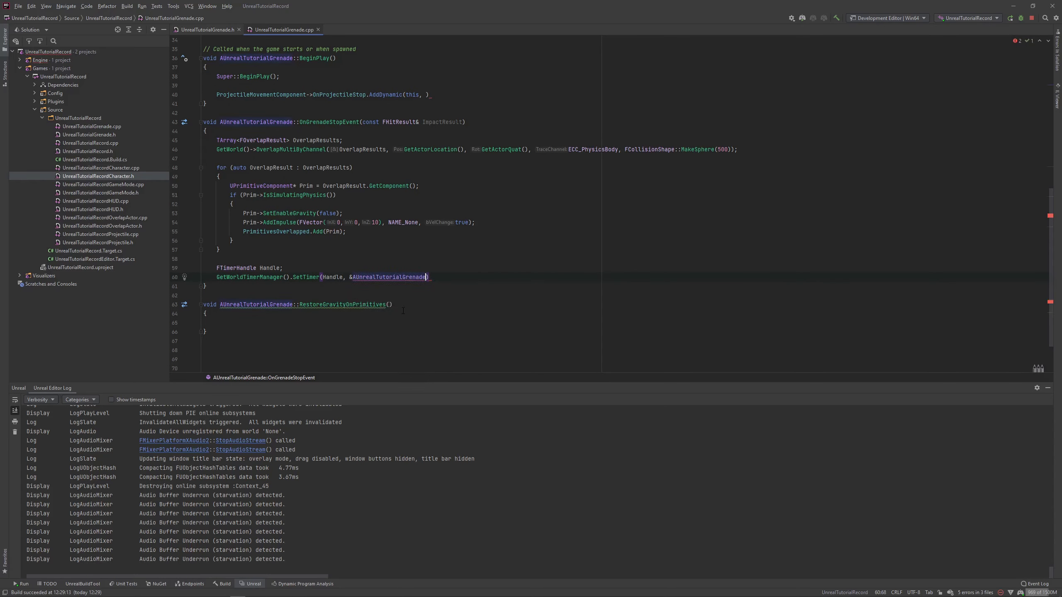
{"action": "type", "text": "::"}
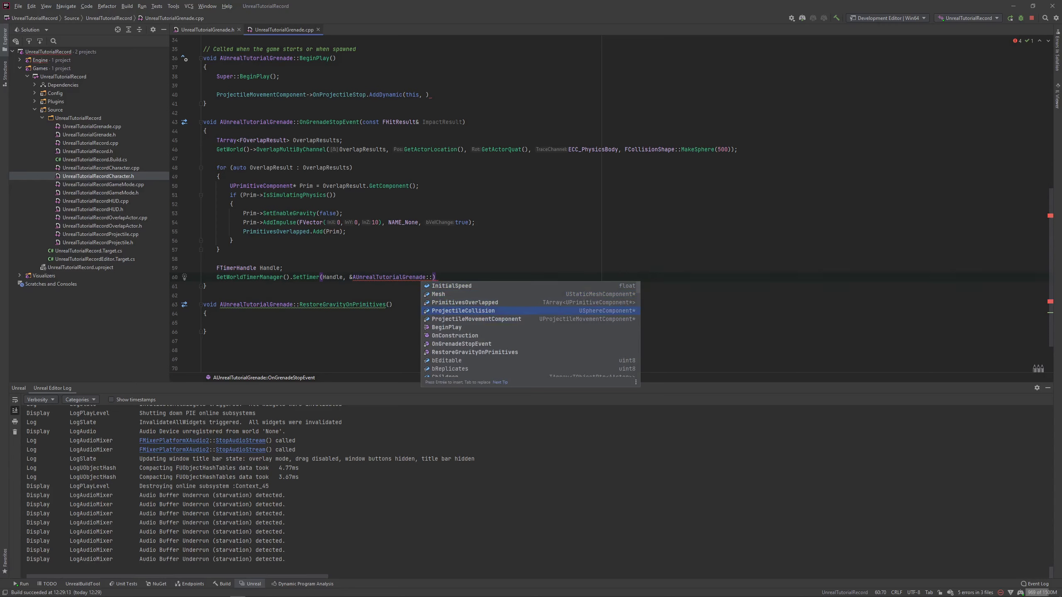
{"action": "type", "text": "RestoreGravityOnPrimitives"}
{"action": "key", "text": "Return"}
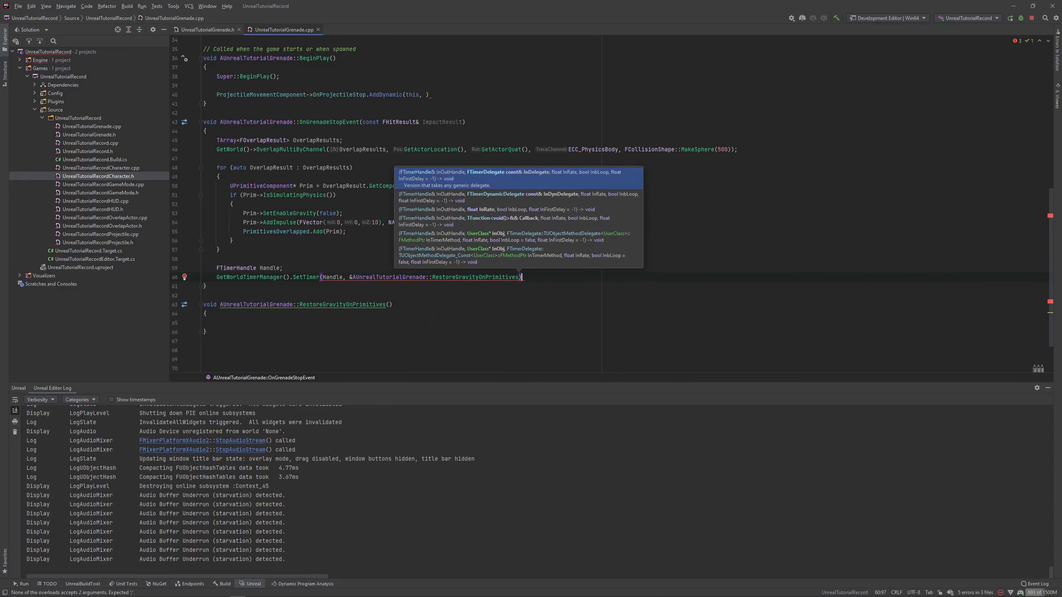
{"action": "type", "text": ", "}
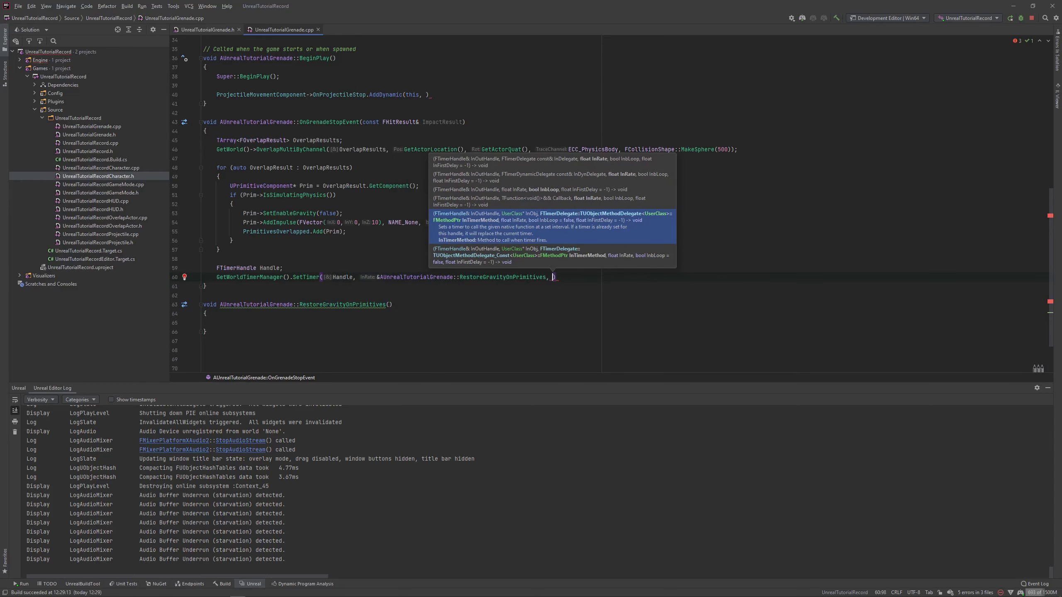
{"action": "type", "text": "10"}
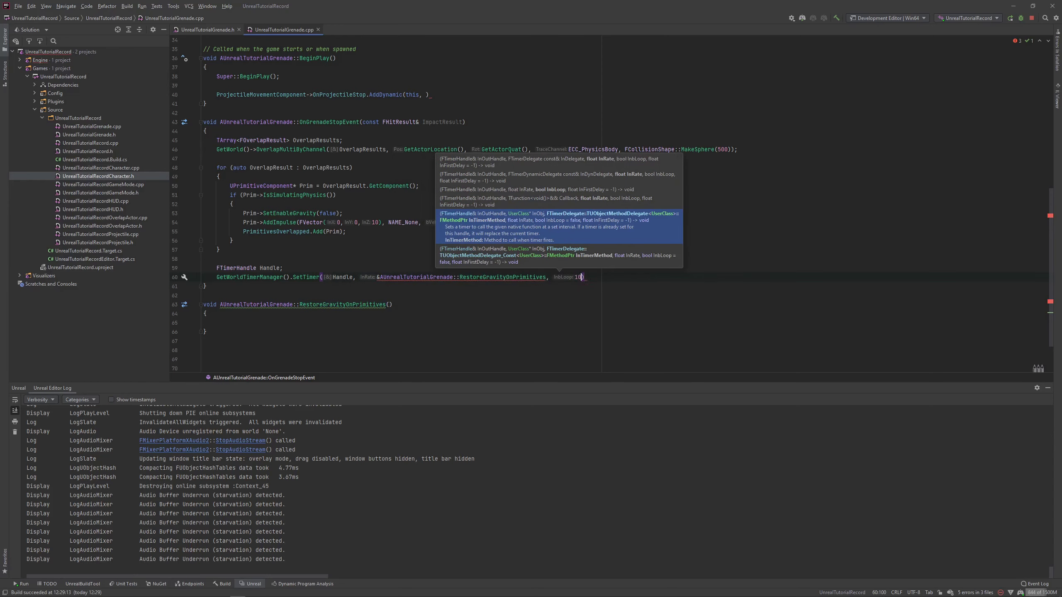
{"action": "left_click", "coordinate": [577, 277]}
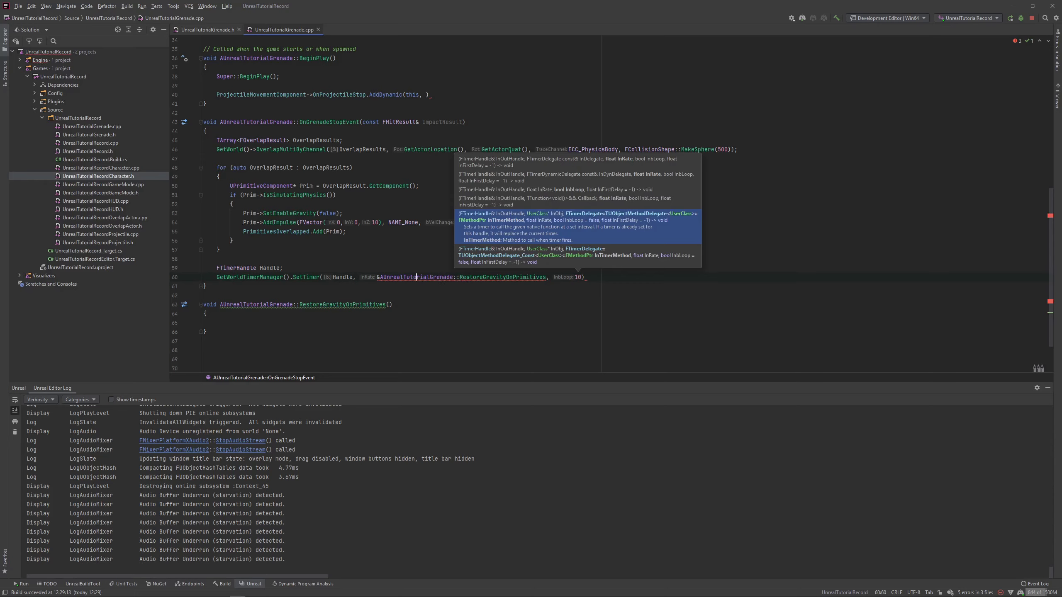
{"action": "type", "text": "this"}
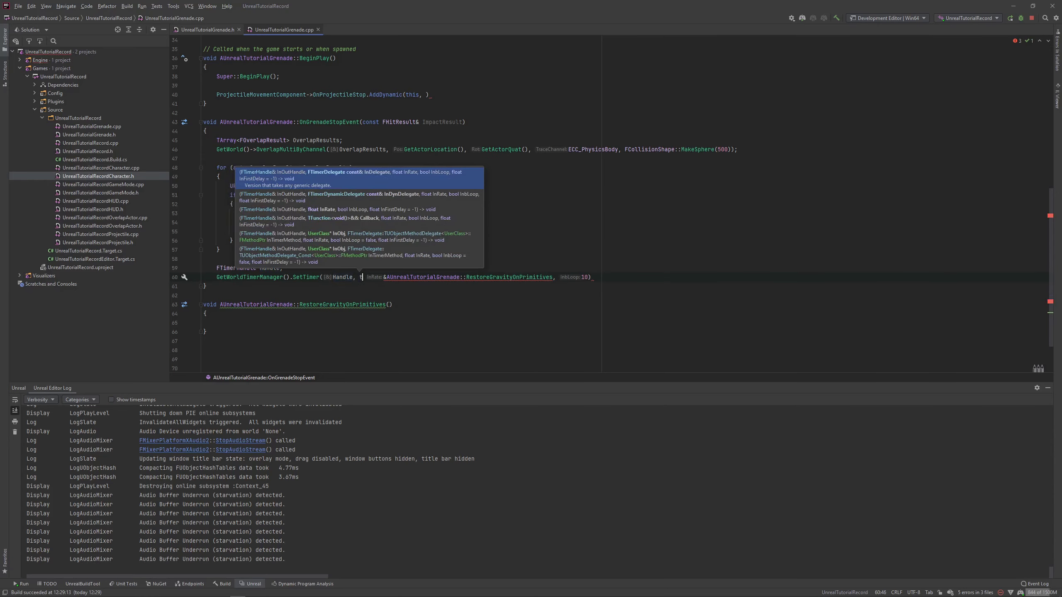
{"action": "type", "text": ","}
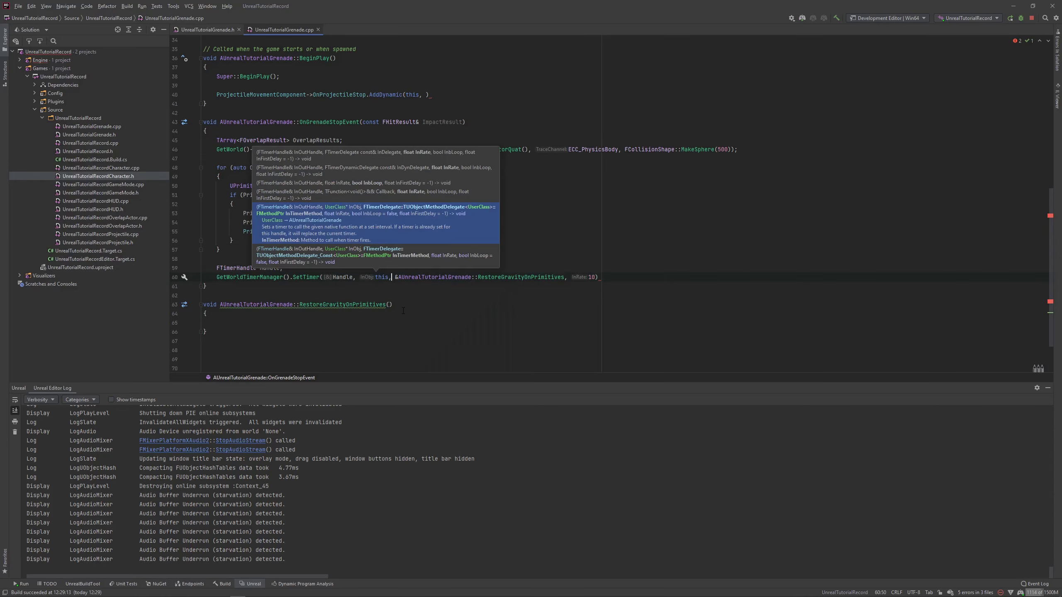
{"action": "key", "text": "Right"}
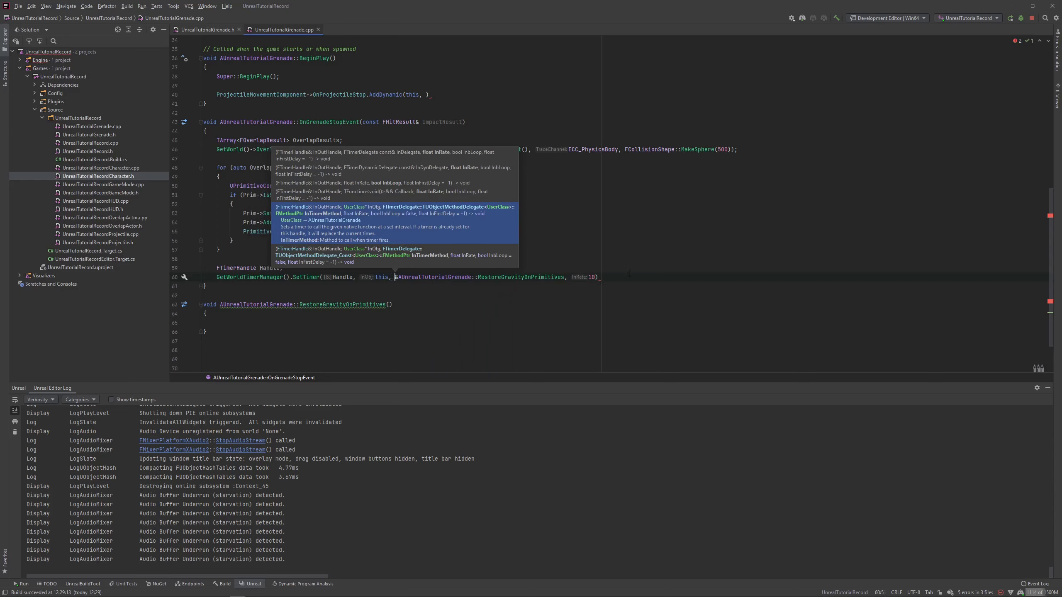
{"action": "left_click", "coordinate": [594, 277]}
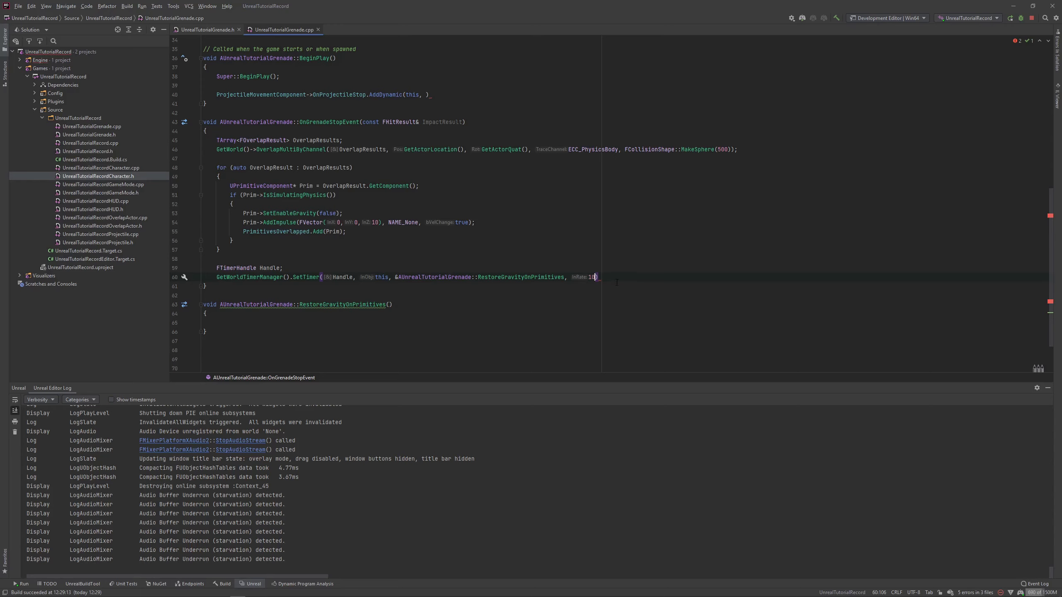
{"action": "type", "text": ";"}
{"action": "scroll", "coordinate": [294, 318], "scroll_direction": "down", "scroll_amount": 1}
In RestoreGravityOnPrimitives, write a for (auto Prim : PrimitivesOverlapped) loop with a braced body.
{"action": "left_click", "coordinate": [252, 292]}
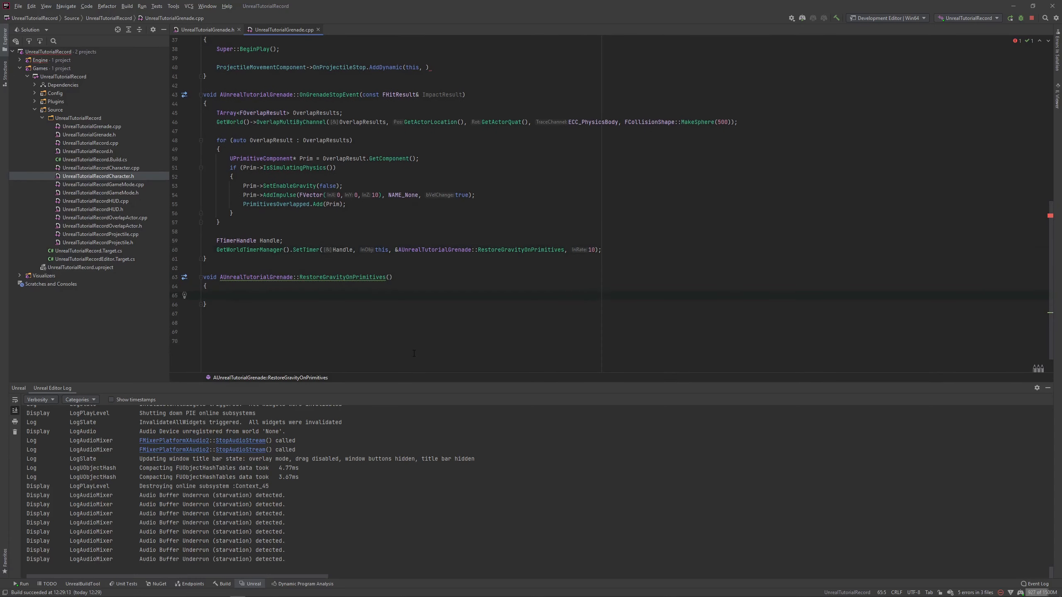
{"action": "type", "text": "for ("}
{"action": "type", "text": "zut"}
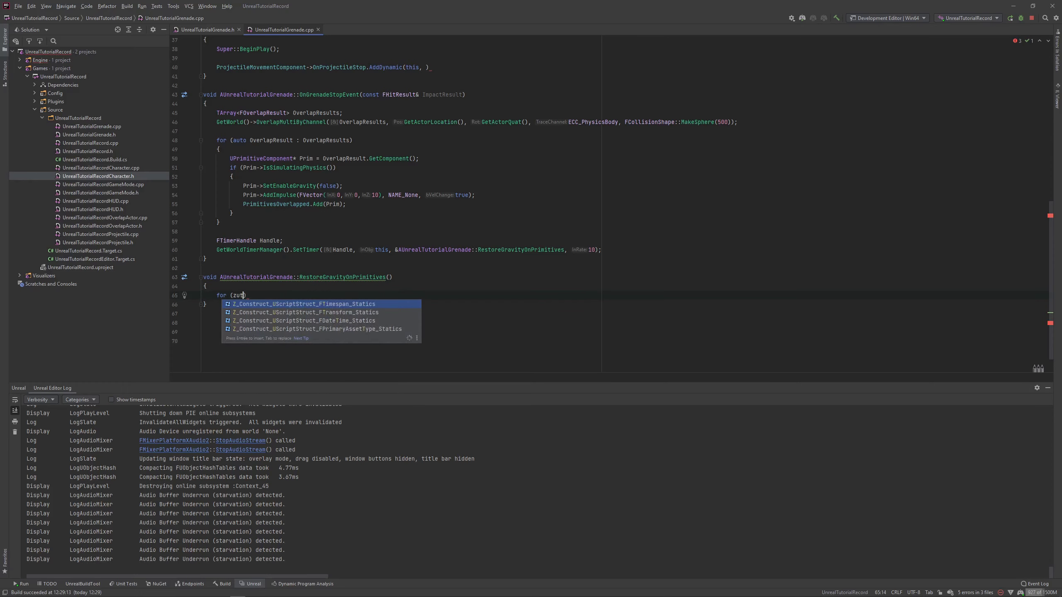
{"action": "key", "text": "BackSpace"}
{"action": "type", "text": "auto"}
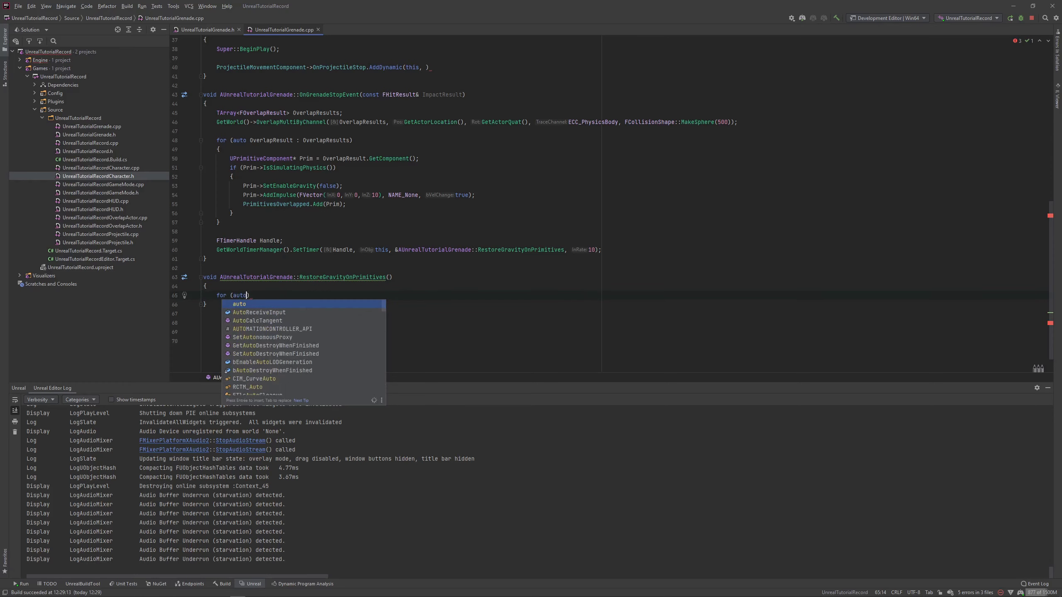
{"action": "key", "text": "Return"}
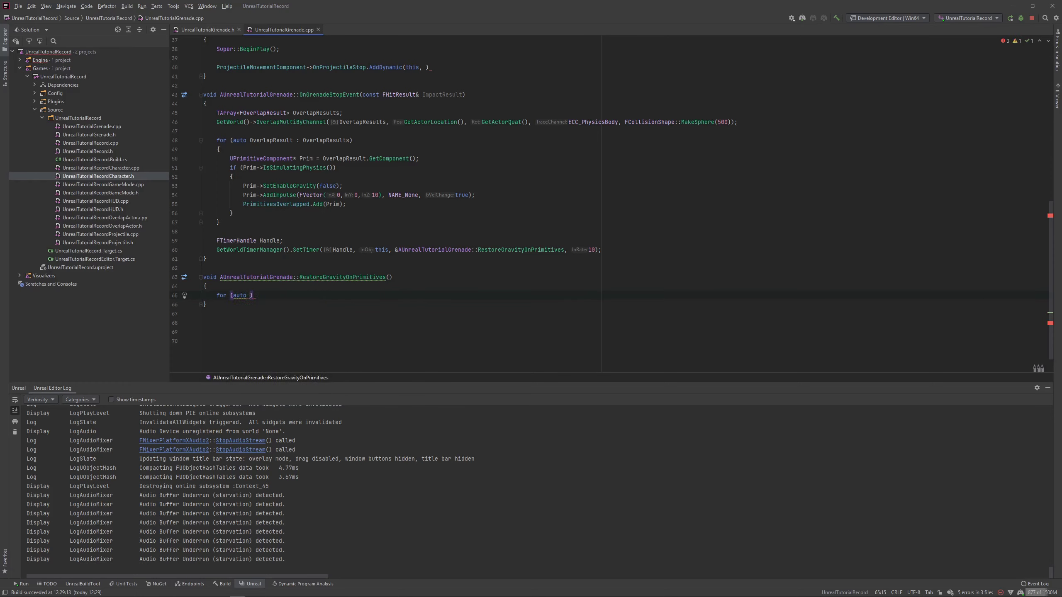
{"action": "type", "text": "Prim "}
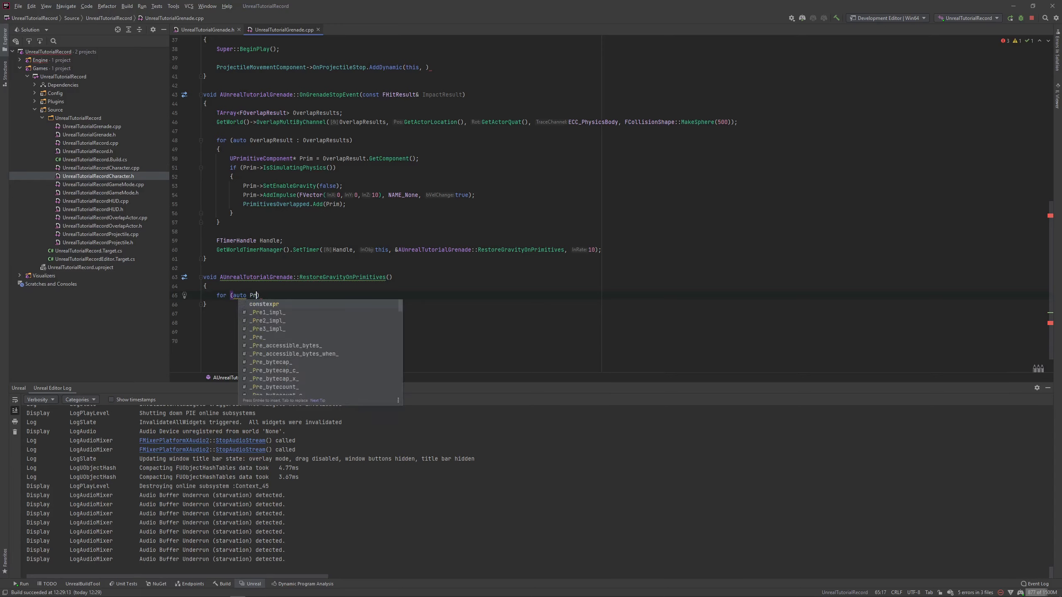
{"action": "type", "text": ":"}
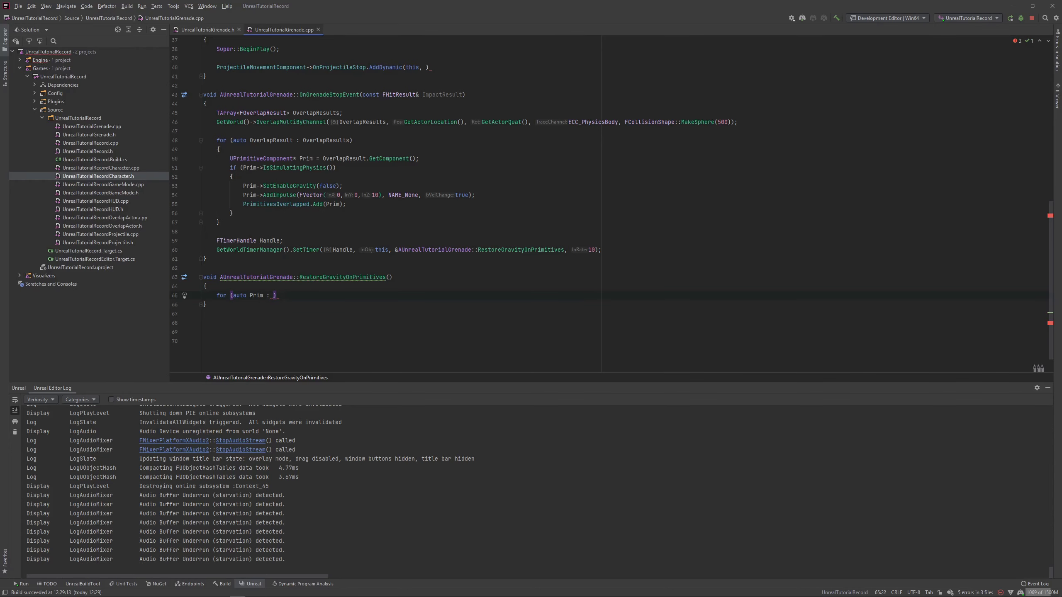
{"action": "left_click", "coordinate": [222, 28]}
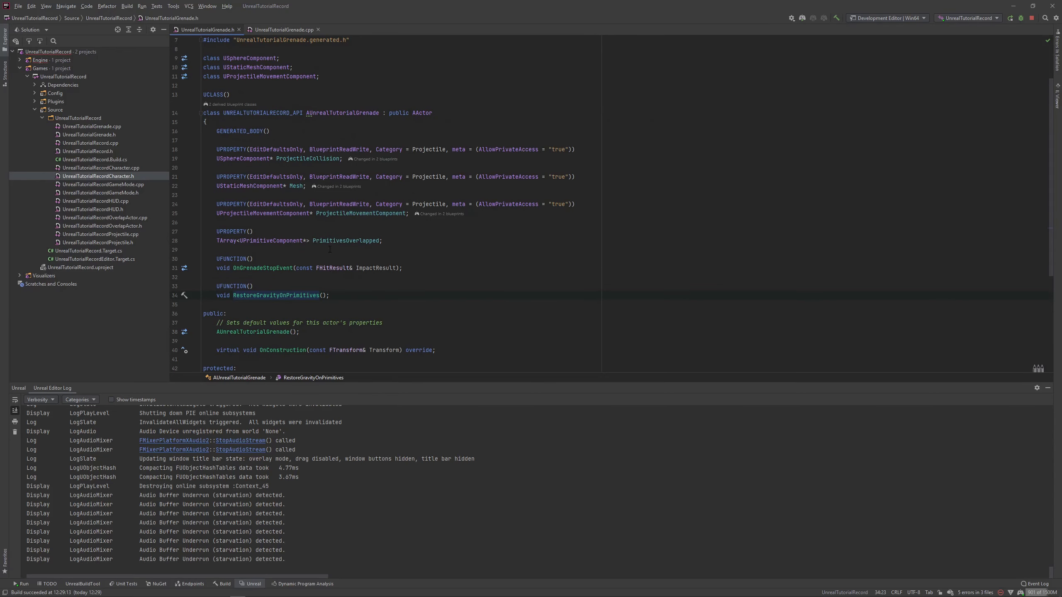
{"action": "key", "text": "ctrl+Tab"}
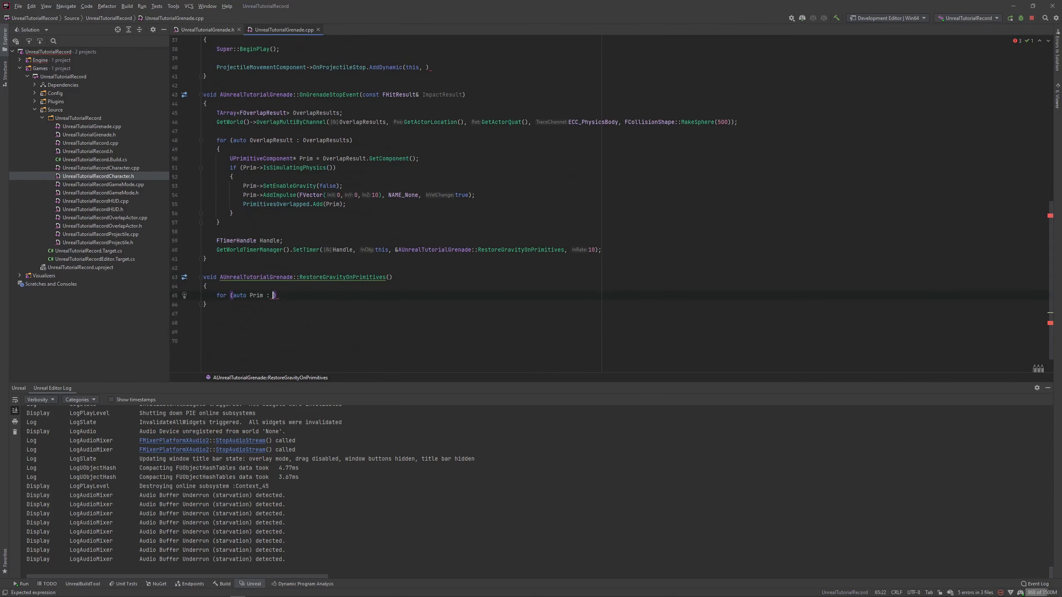
{"action": "type", "text": "Prim"}
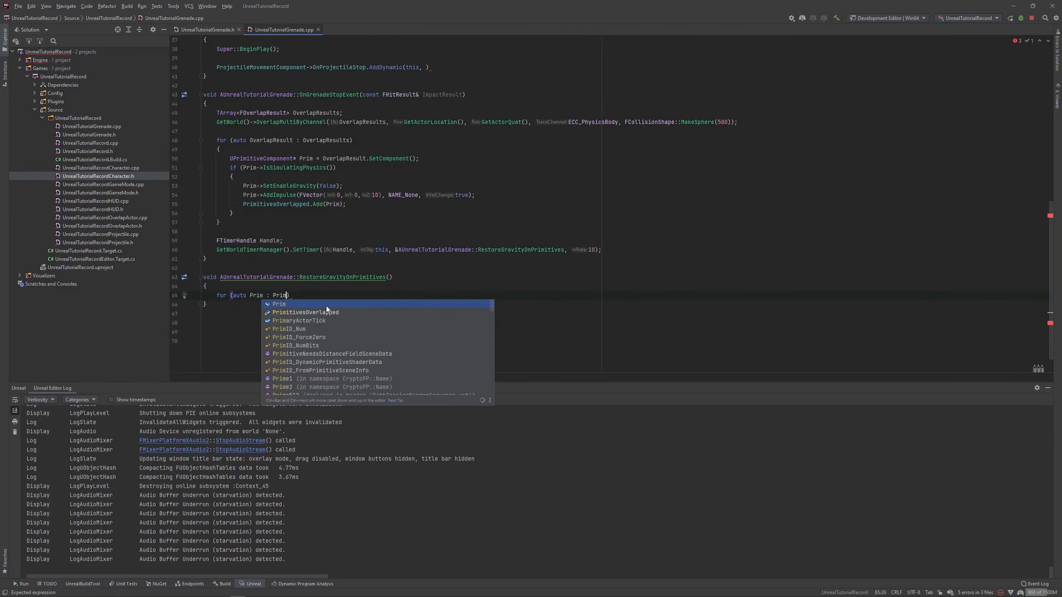
{"action": "key", "text": "Return"}
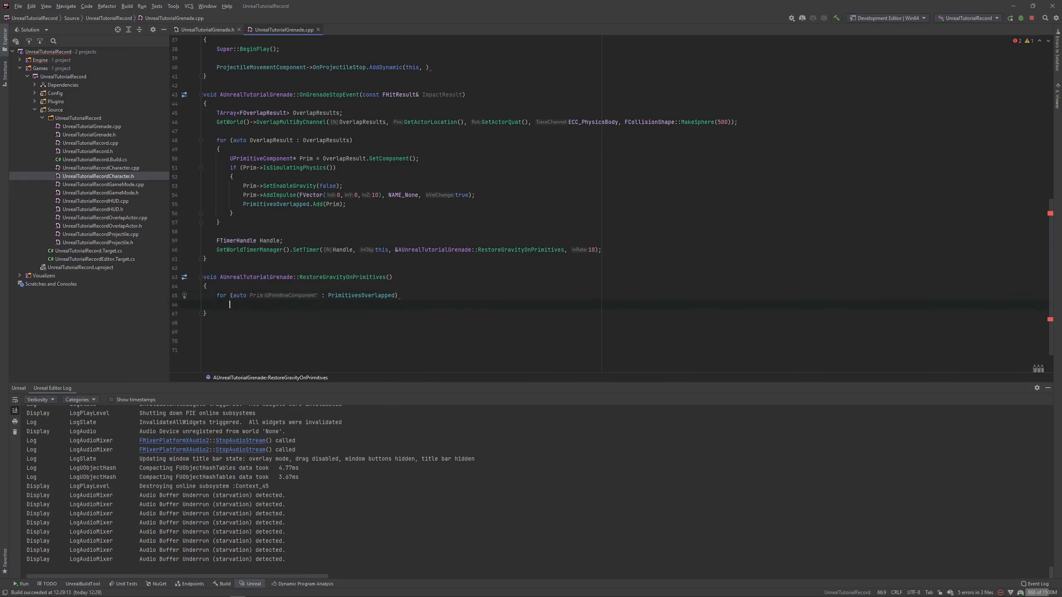
{"action": "key", "text": "Return"}
{"action": "type", "text": "{"}
{"action": "key", "text": "Return"}
Inside the loop, reuse the gravity line as Prim->SetEnableGravity(true);.
{"action": "left_click_drag", "start_coordinate": [243, 186], "coordinate": [343, 186]}
{"action": "key", "text": "ctrl+c"}
{"action": "left_click", "coordinate": [256, 313]}
{"action": "key", "text": "ctrl+v"}
{"action": "key", "text": "Left"}
{"action": "key", "text": "Left"}
{"action": "key", "text": "BackSpace"}
{"action": "key", "text": "BackSpace"}
{"action": "key", "text": "BackSpace"}
{"action": "key", "text": "BackSpace"}
{"action": "key", "text": "BackSpace"}
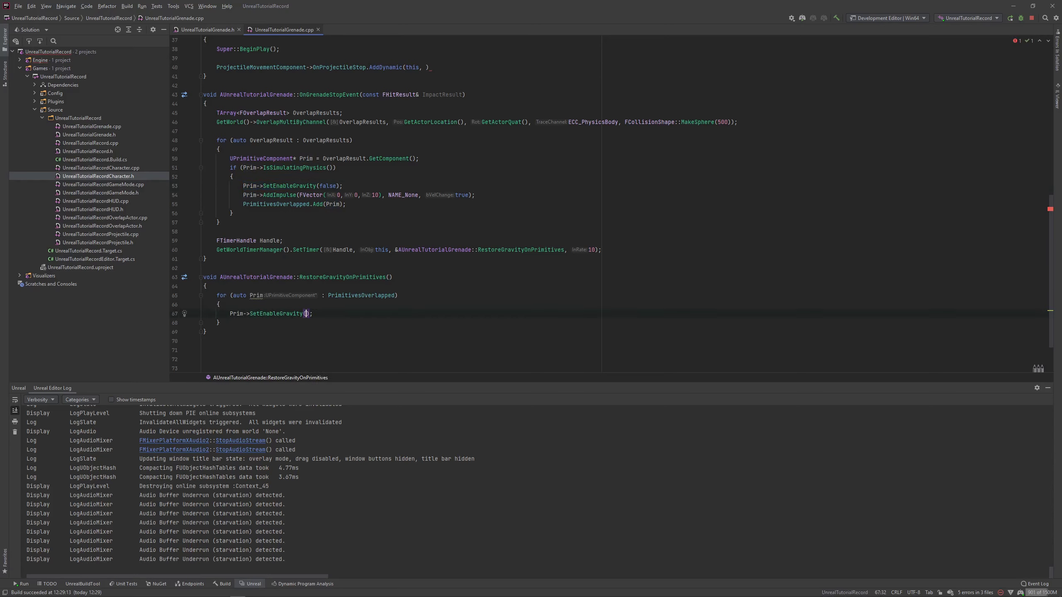
{"action": "type", "text": "true"}
{"action": "key", "text": "End"}
Call Destroy(); after the loop.
{"action": "left_click", "coordinate": [348, 331]}
{"action": "key", "text": "Return"}
{"action": "key", "text": "Return"}
{"action": "type", "text": "des"}
{"action": "key", "text": "Return"}
{"action": "type", "text": ");"}
{"action": "scroll", "coordinate": [419, 102], "scroll_direction": "up", "scroll_amount": 2}
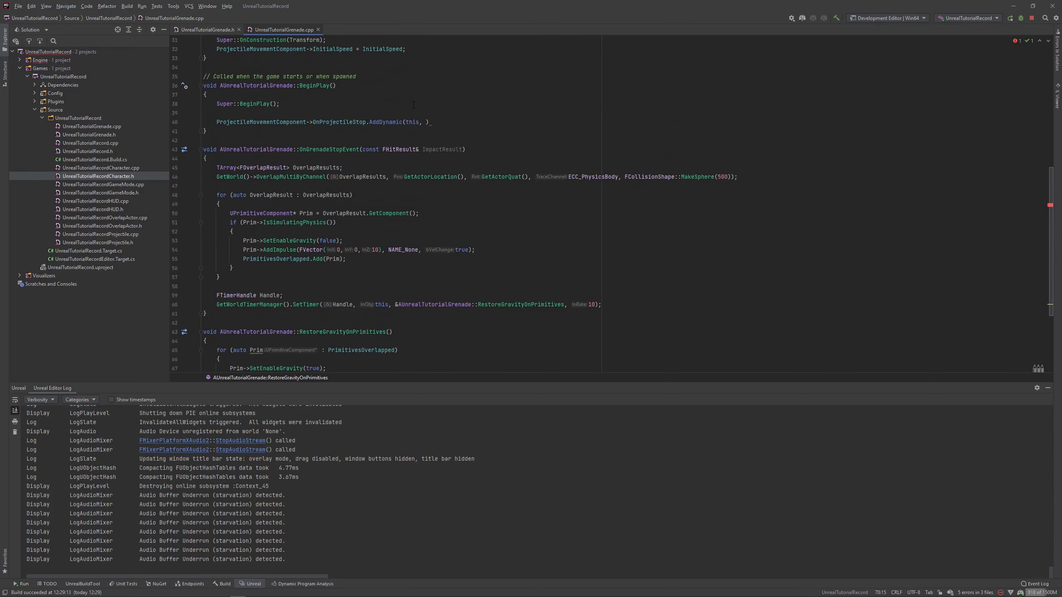
Complete the OnProjectileStop AddDynamic binding with &AUnrealTutorialGrenade::OnGrenadeStopEvent, then switch to Unreal Editor.
{"action": "left_click", "coordinate": [428, 122]}
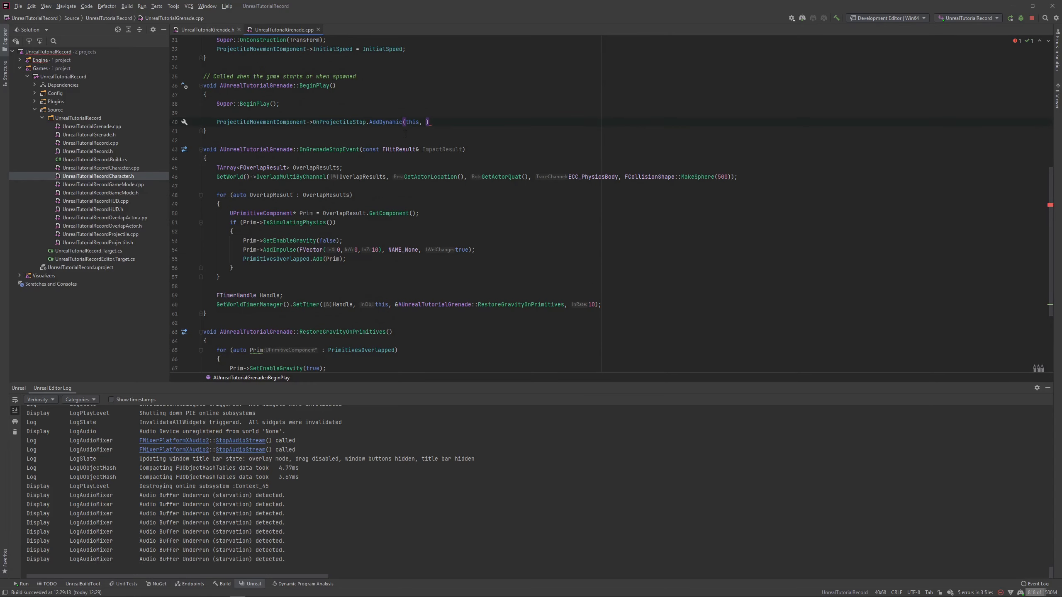
{"action": "scroll", "coordinate": [307, 137], "scroll_direction": "down", "scroll_amount": 1}
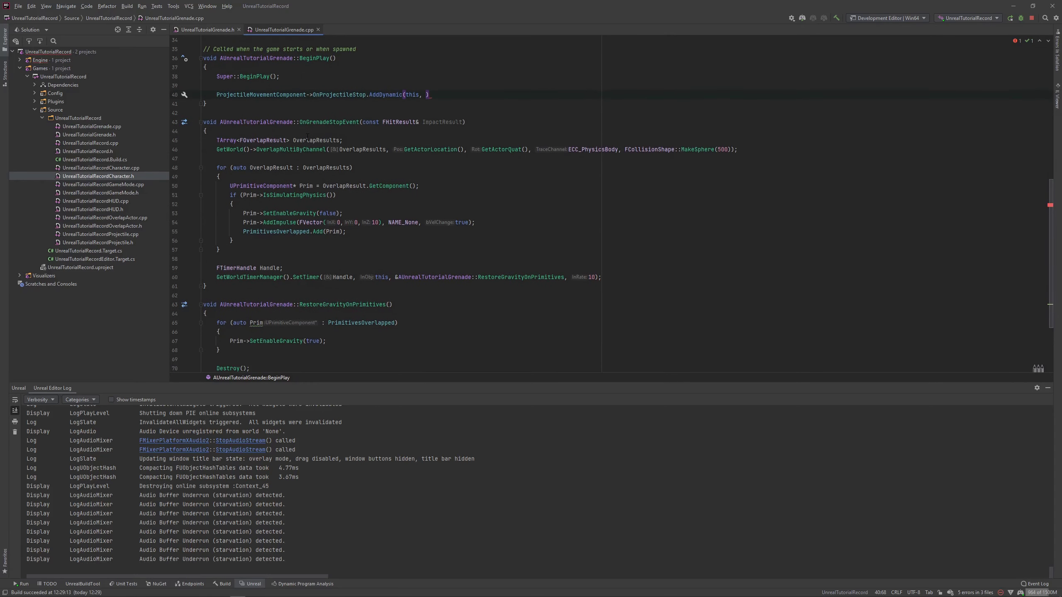
{"action": "scroll", "coordinate": [307, 137], "scroll_direction": "up", "scroll_amount": 1}
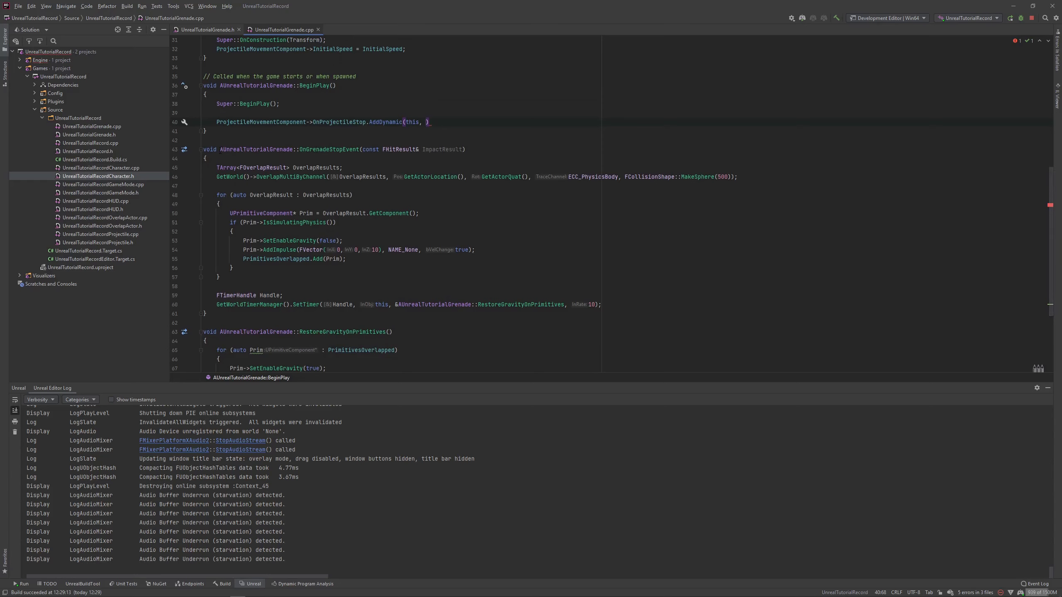
{"action": "left_click_drag", "start_coordinate": [220, 149], "coordinate": [359, 149]}
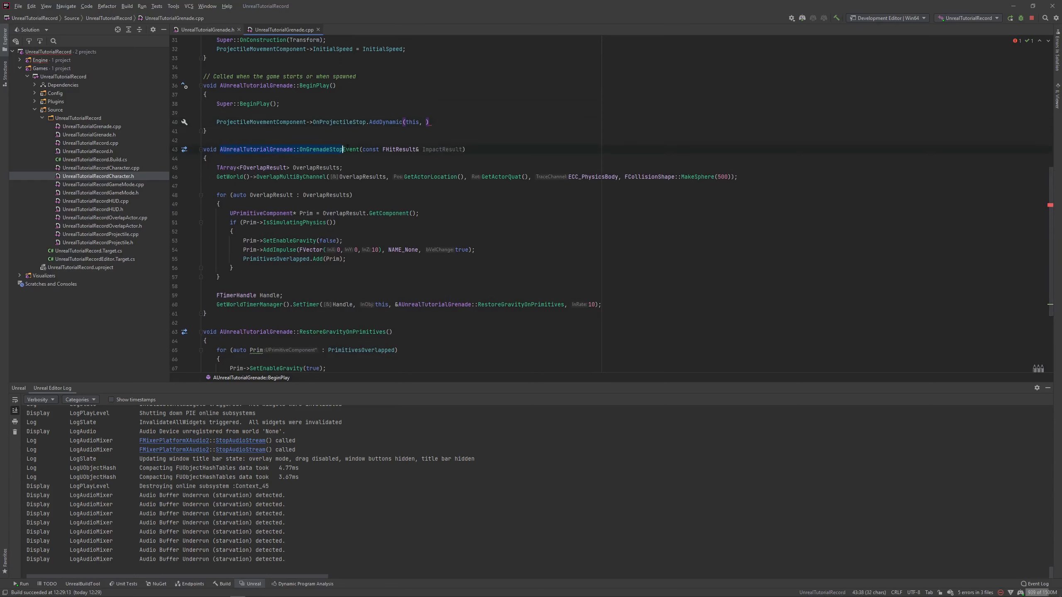
{"action": "key", "text": "ctrl+c"}
{"action": "left_click", "coordinate": [427, 121]}
{"action": "type", "text": "&"}
{"action": "key", "text": "ctrl+v"}
{"action": "key", "text": "ctrl+Left"}
{"action": "key", "text": "ctrl+Left"}
{"action": "key", "text": "ctrl+Left"}
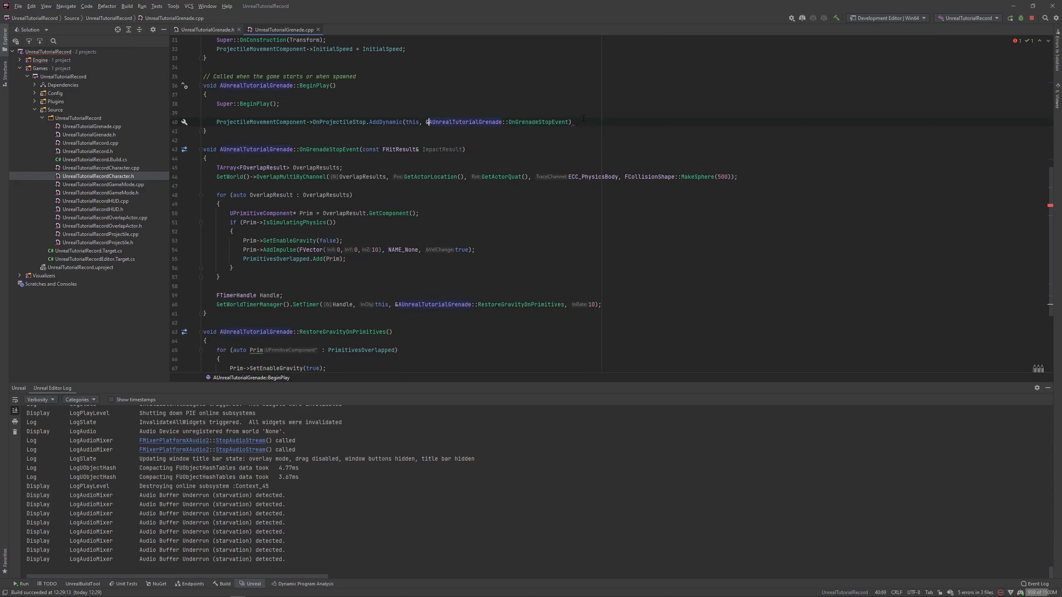
{"action": "left_click", "coordinate": [583, 119]}
{"action": "type", "text": ";"}
{"action": "key", "text": "alt+Tab"}
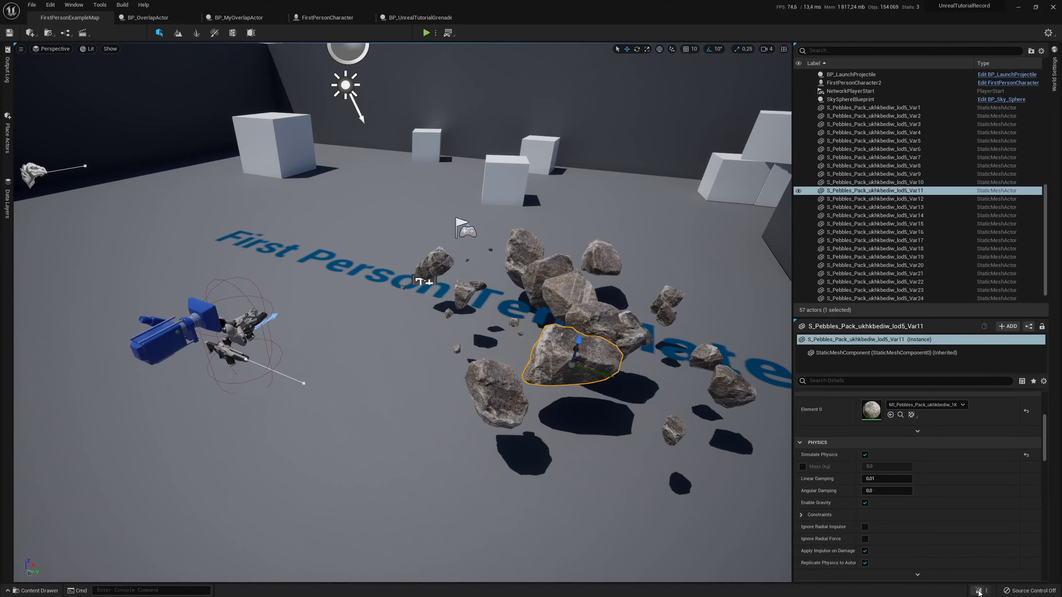
Compile the C++ code, then select FirstPersonCharacter2 and open its Blueprint with Ctrl+E.
{"action": "left_click", "coordinate": [978, 591]}
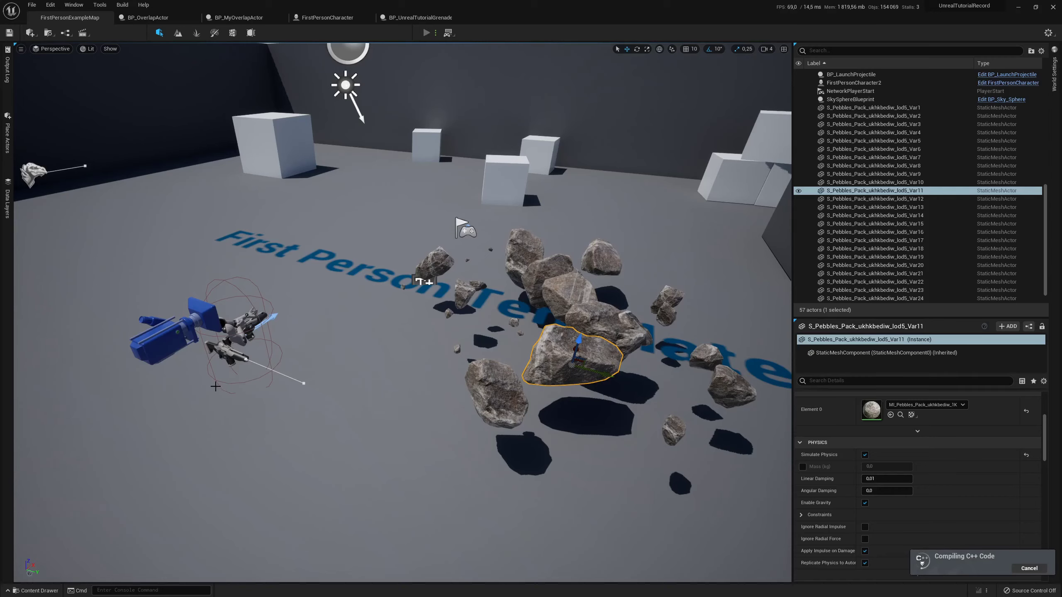
{"action": "left_click", "coordinate": [234, 331]}
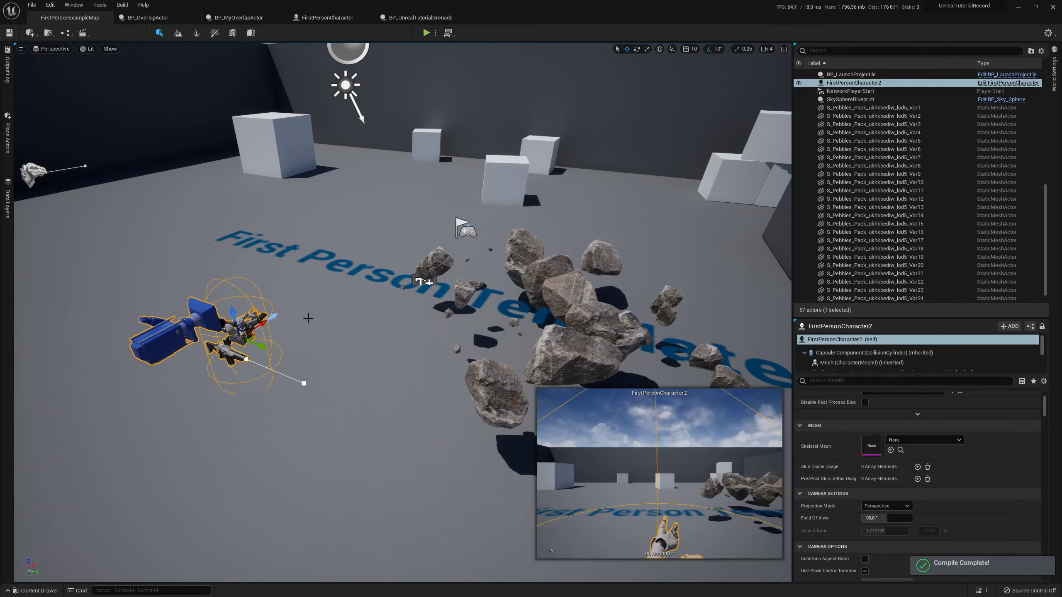
{"action": "key", "text": "ctrl+e"}
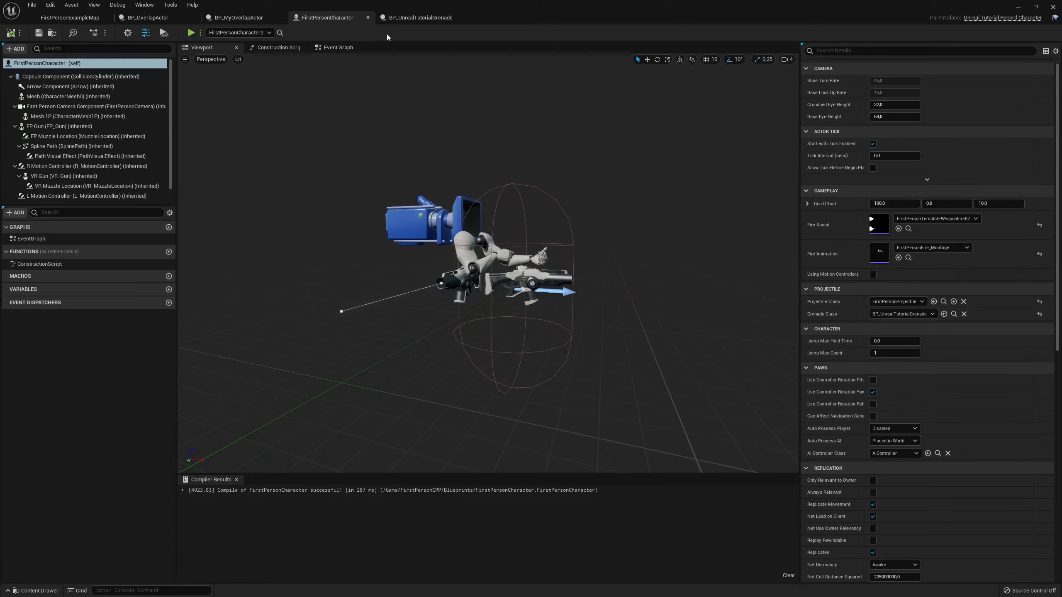
Inspect BP_UnrealTutorialGrenade's collision sphere, mesh and projectile movement component settings.
{"action": "left_click", "coordinate": [414, 19]}
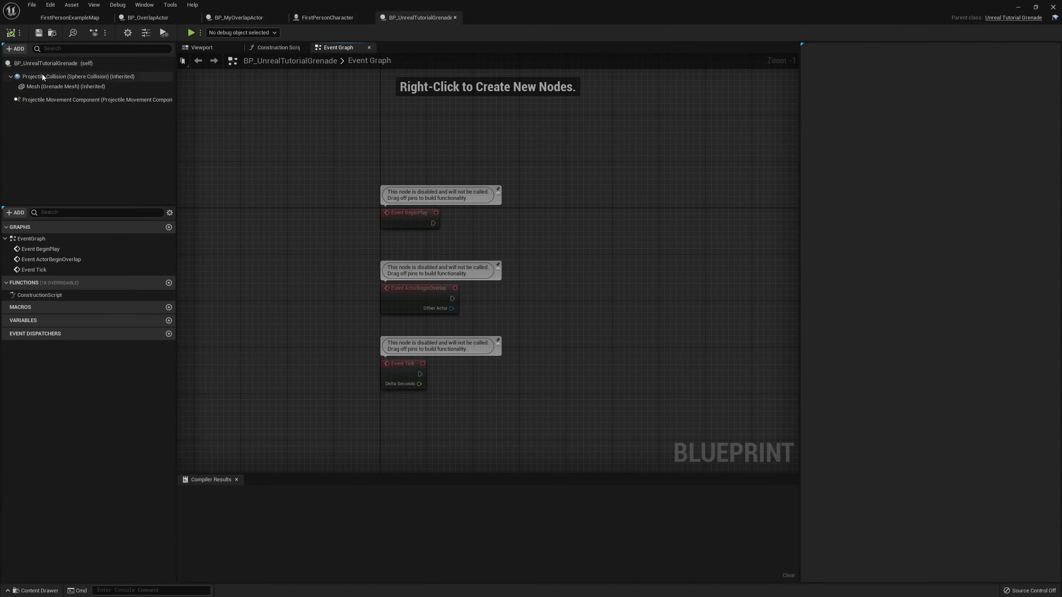
{"action": "left_click", "coordinate": [58, 76]}
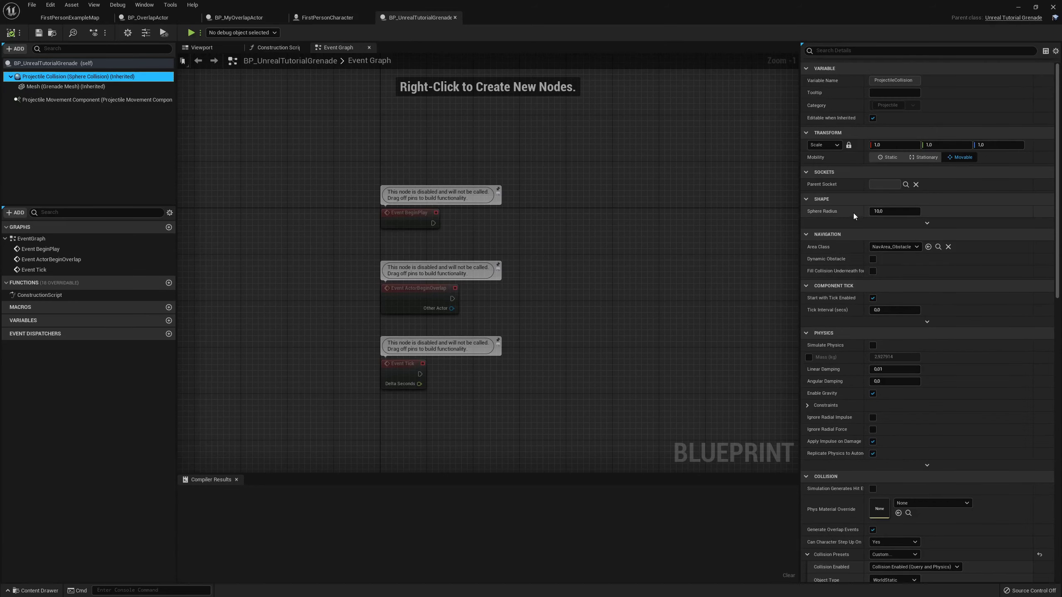
{"action": "scroll", "coordinate": [849, 433], "scroll_direction": "down", "scroll_amount": 10}
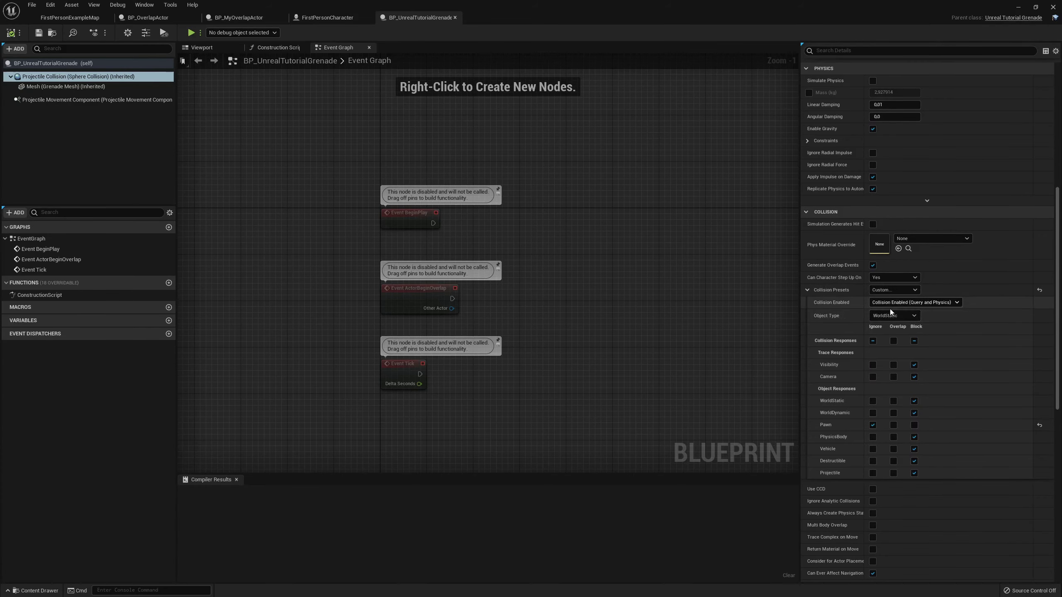
{"action": "left_click", "coordinate": [82, 87]}
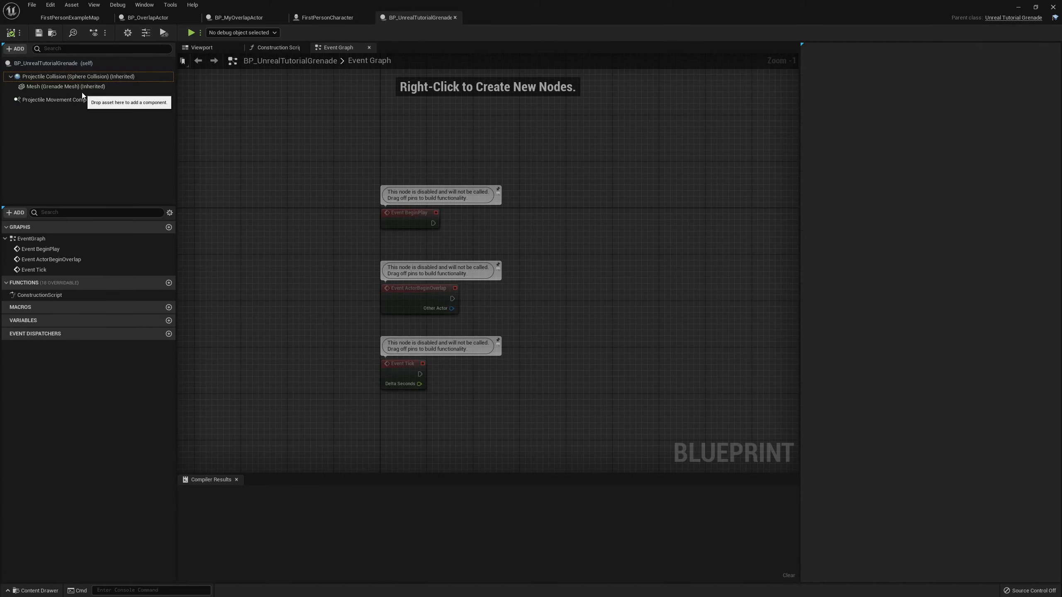
{"action": "left_click", "coordinate": [204, 48]}
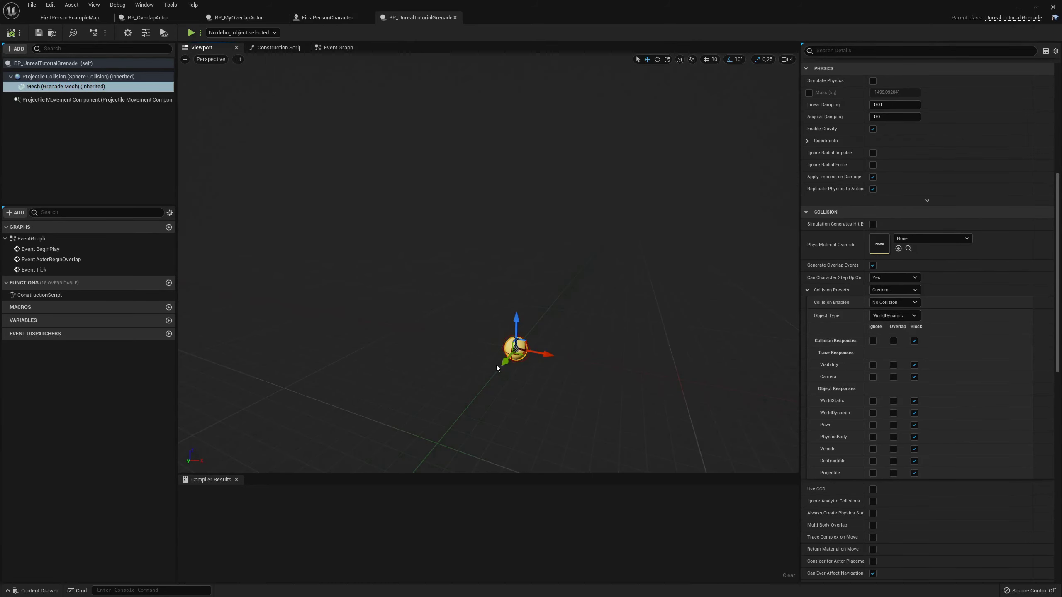
{"action": "left_click", "coordinate": [88, 100]}
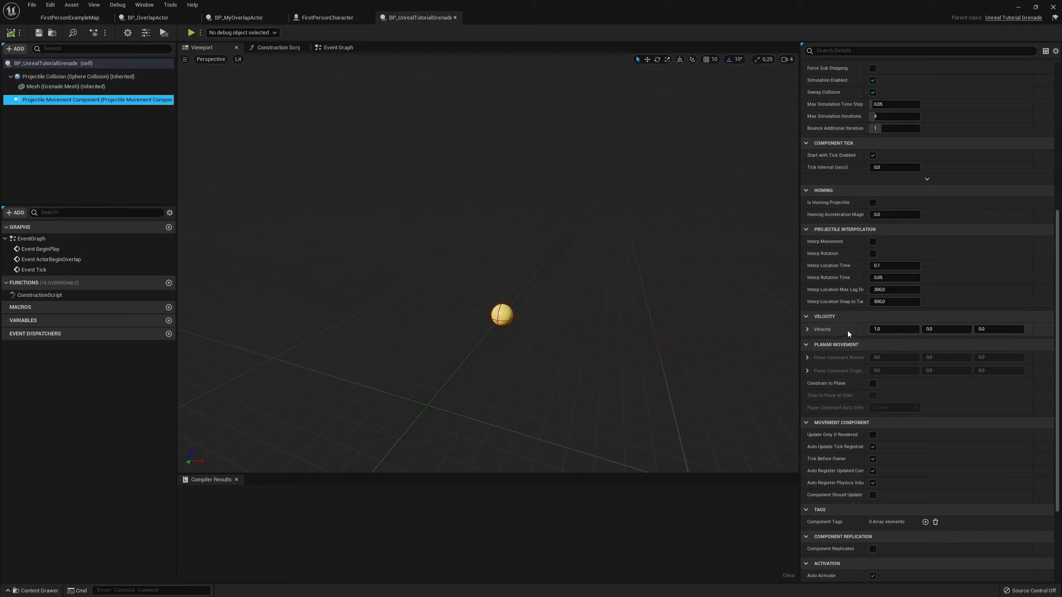
{"action": "scroll", "coordinate": [784, 333], "scroll_direction": "up", "scroll_amount": 10}
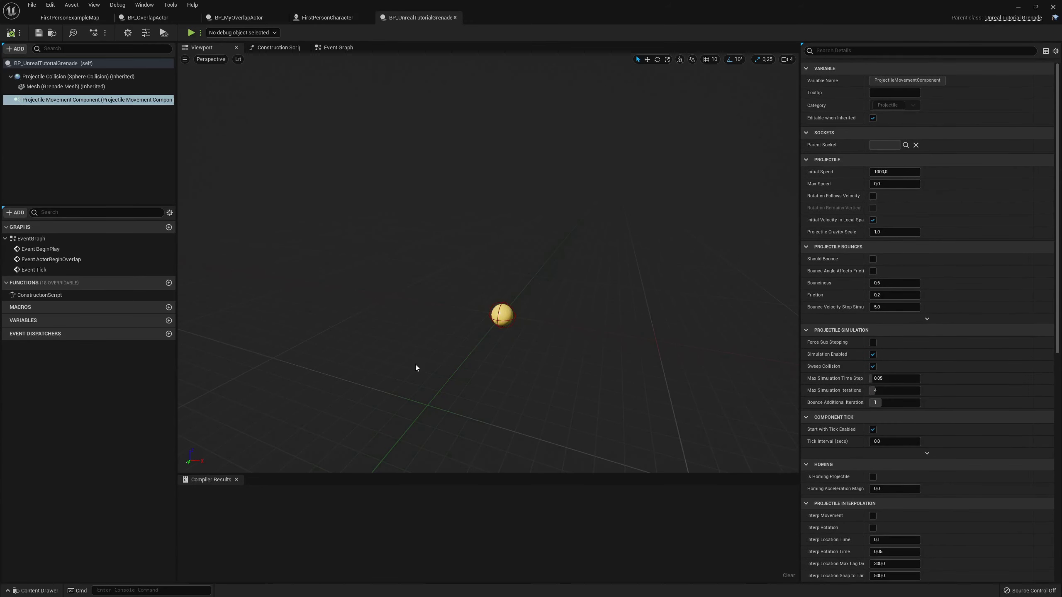
{"action": "left_click", "coordinate": [338, 47]}
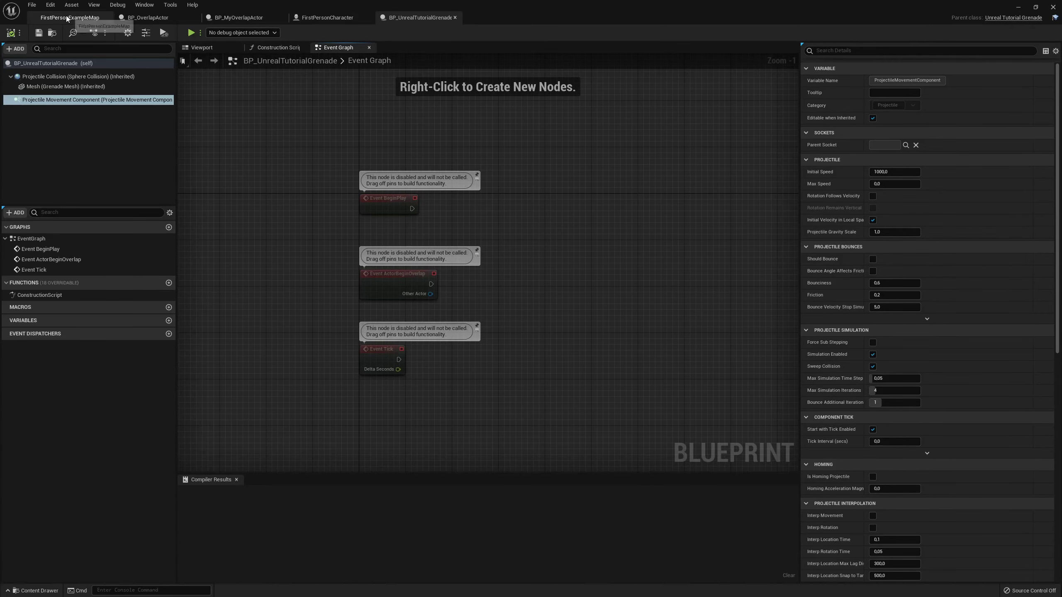
Return to the FirstPersonExampleMap level and save everything with File > Save All.
{"action": "left_click", "coordinate": [67, 18]}
{"action": "left_click", "coordinate": [31, 5]}
{"action": "left_click", "coordinate": [73, 107]}
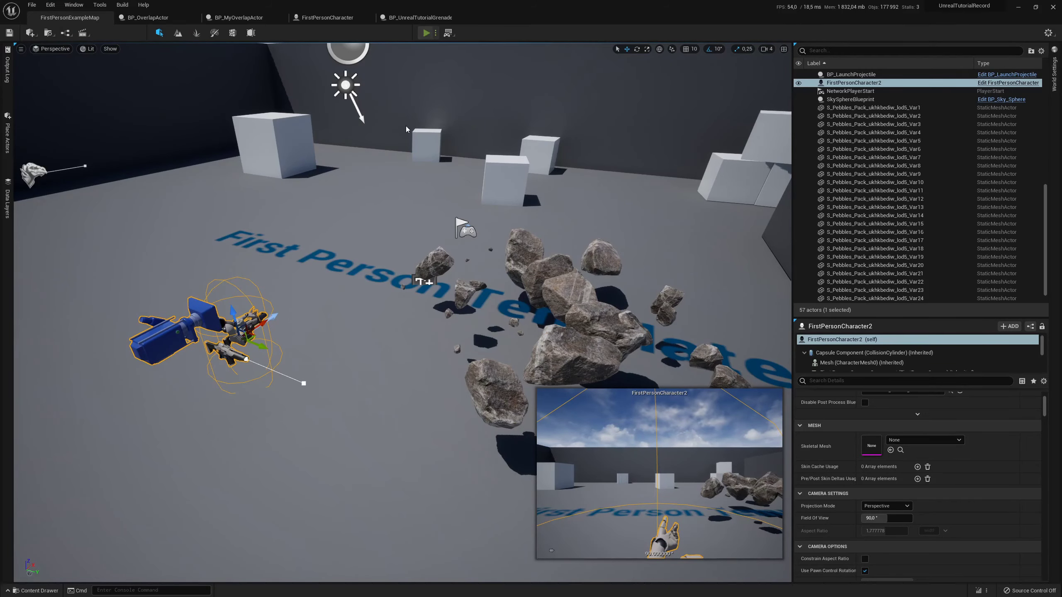
Start Play-In-Editor and throw two grenades at the rock pile, backing away between shots.
{"action": "key", "text": "alt+p"}
{"action": "key", "text": "w"}
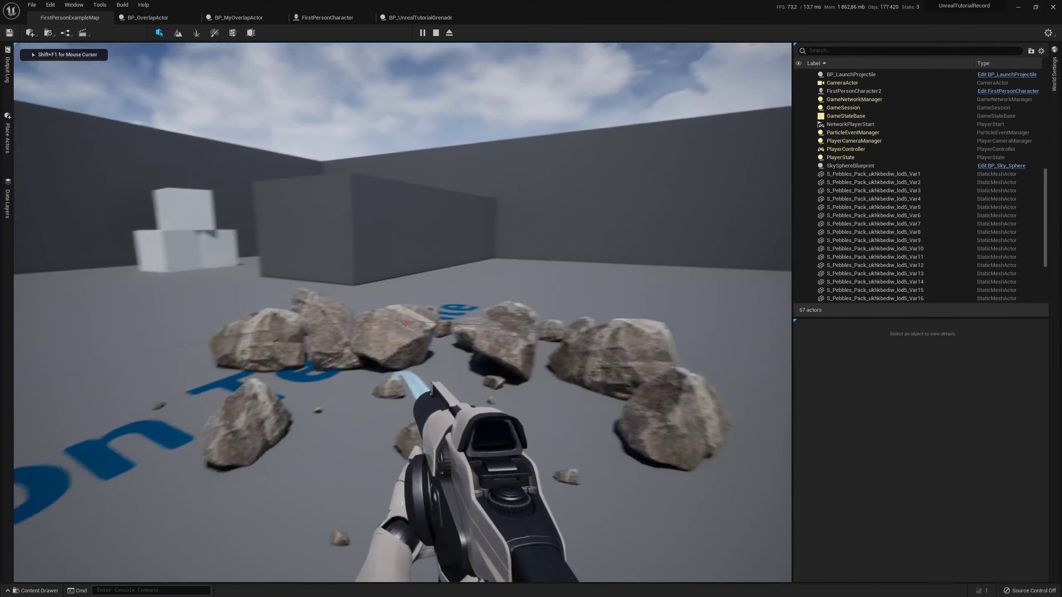
{"action": "key", "text": "g"}
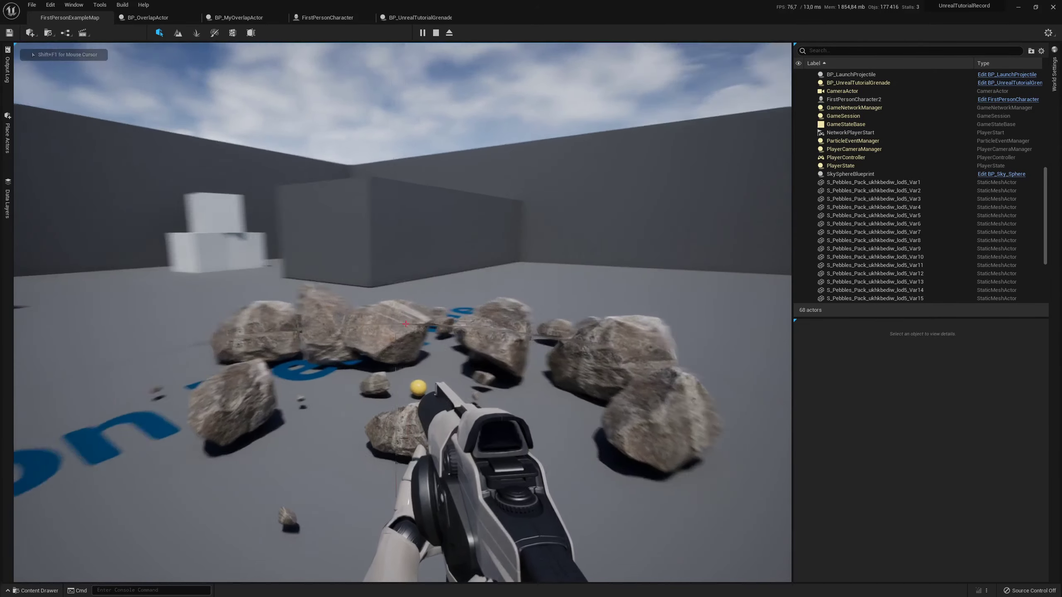
{"action": "key", "text": "s"}
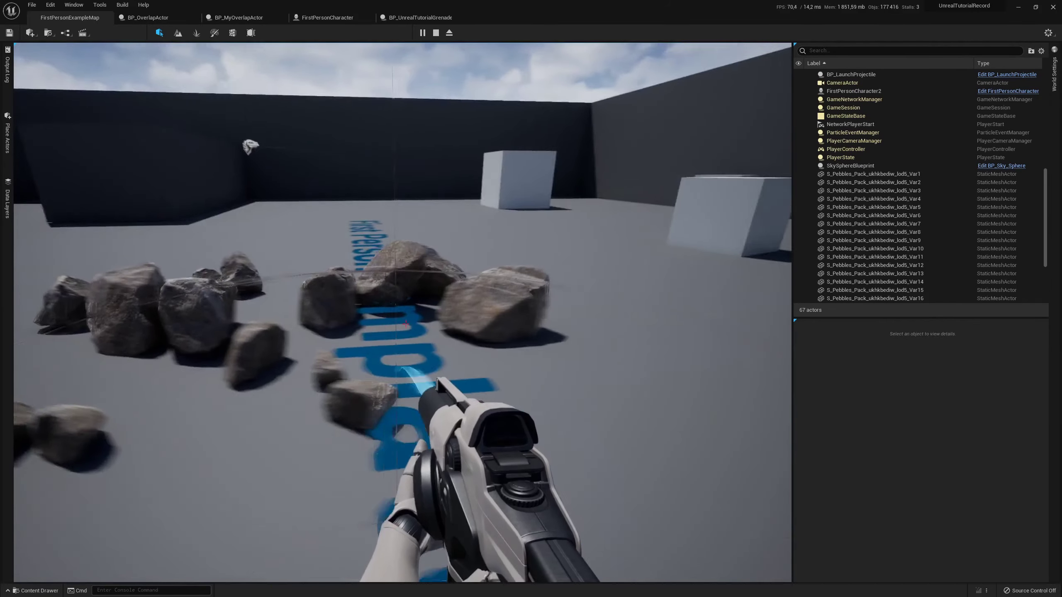
{"action": "left_click", "coordinate": [405, 324]}
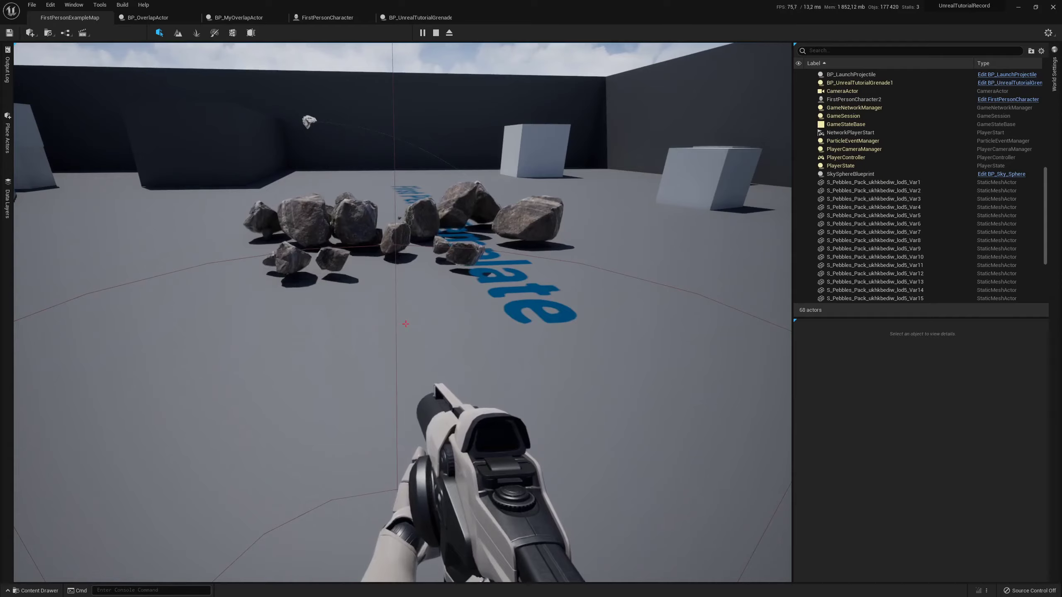
Walk past the rocks to the white blocks, throw a grenade onto the floor, then end the session.
{"action": "key", "text": "w"}
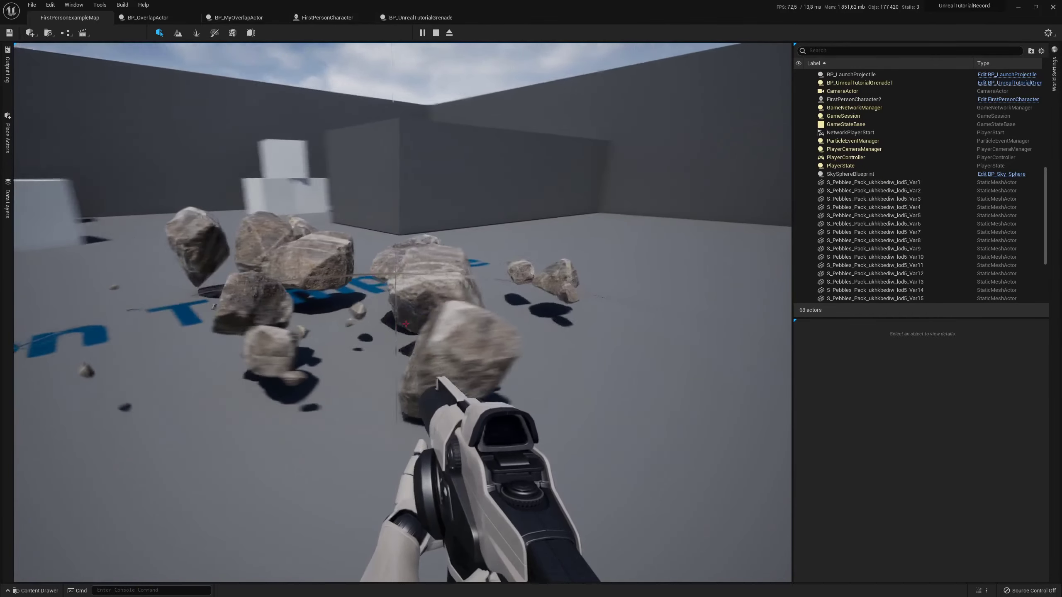
{"action": "key", "text": "s"}
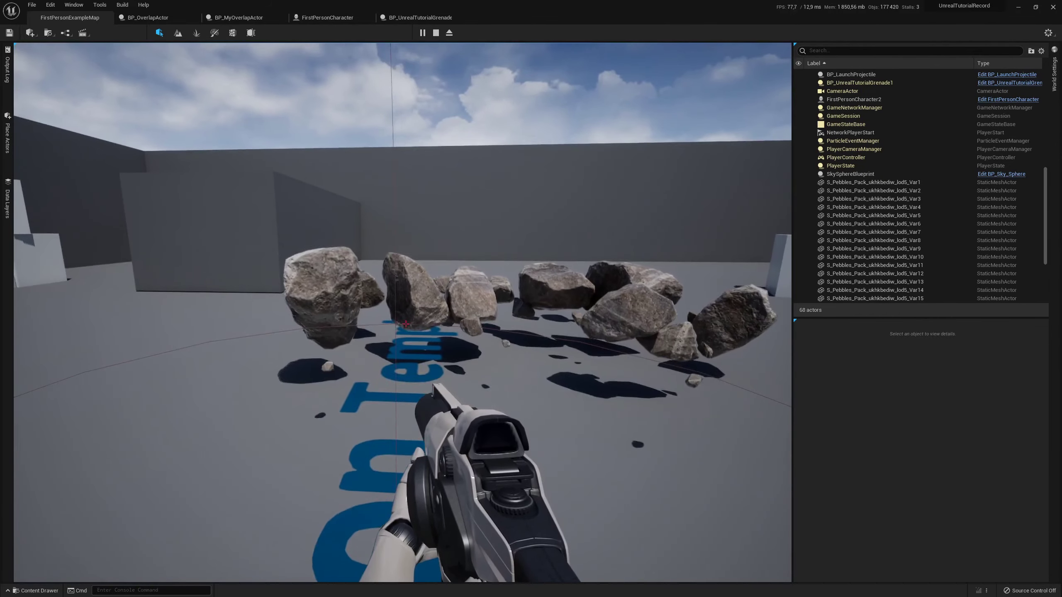
{"action": "key", "text": "s"}
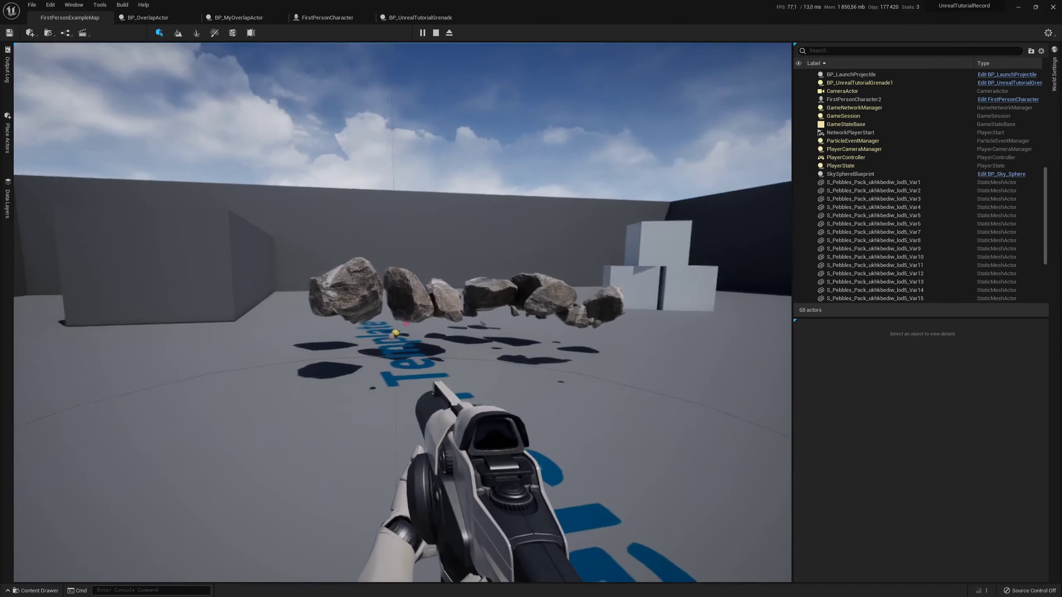
{"action": "key", "text": "w"}
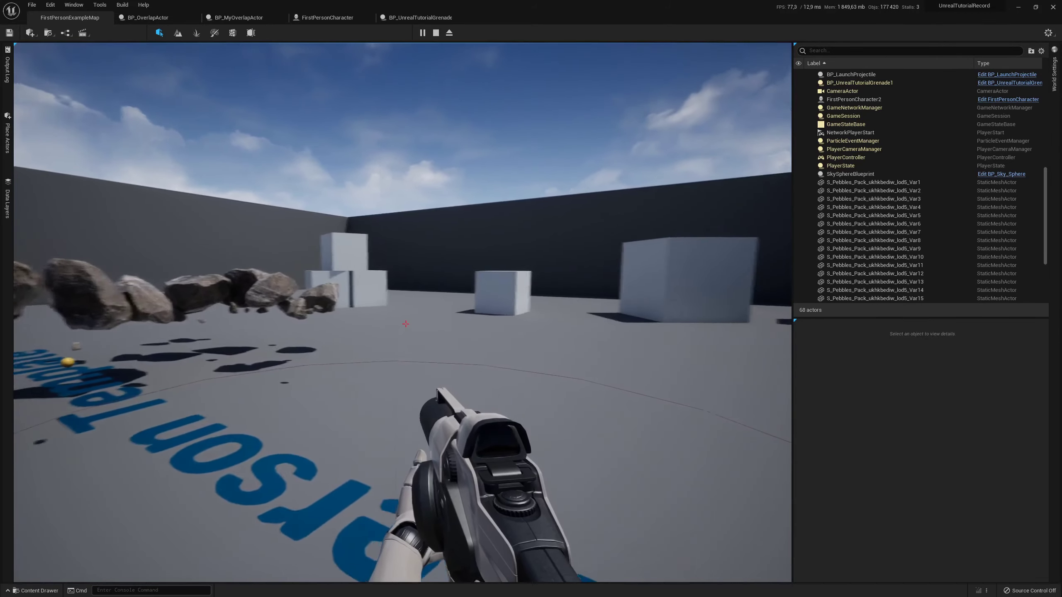
{"action": "key", "text": "w"}
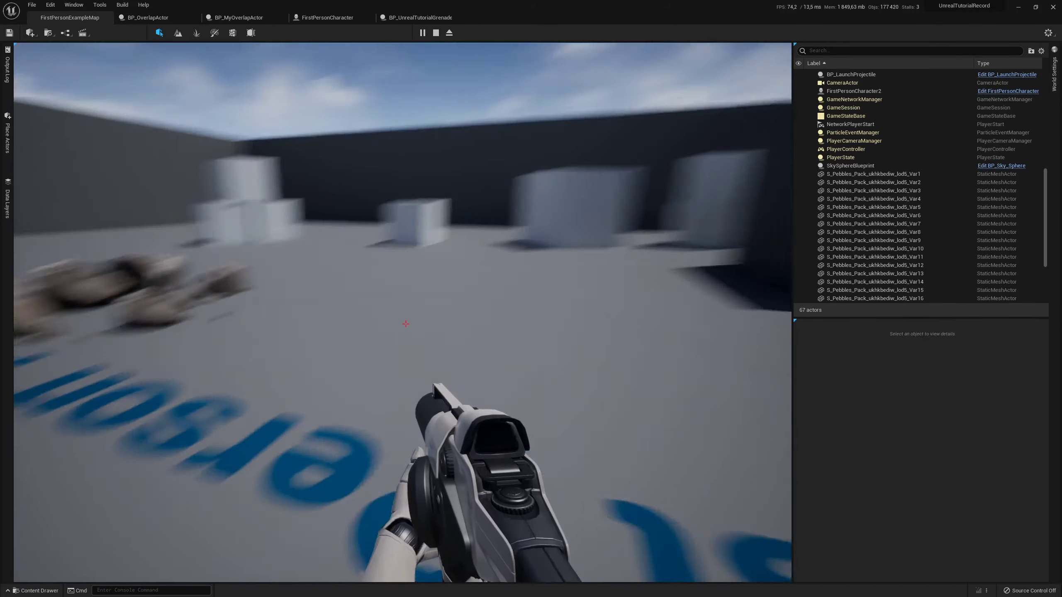
{"action": "key", "text": "s"}
{"action": "left_click", "coordinate": [406, 324]}
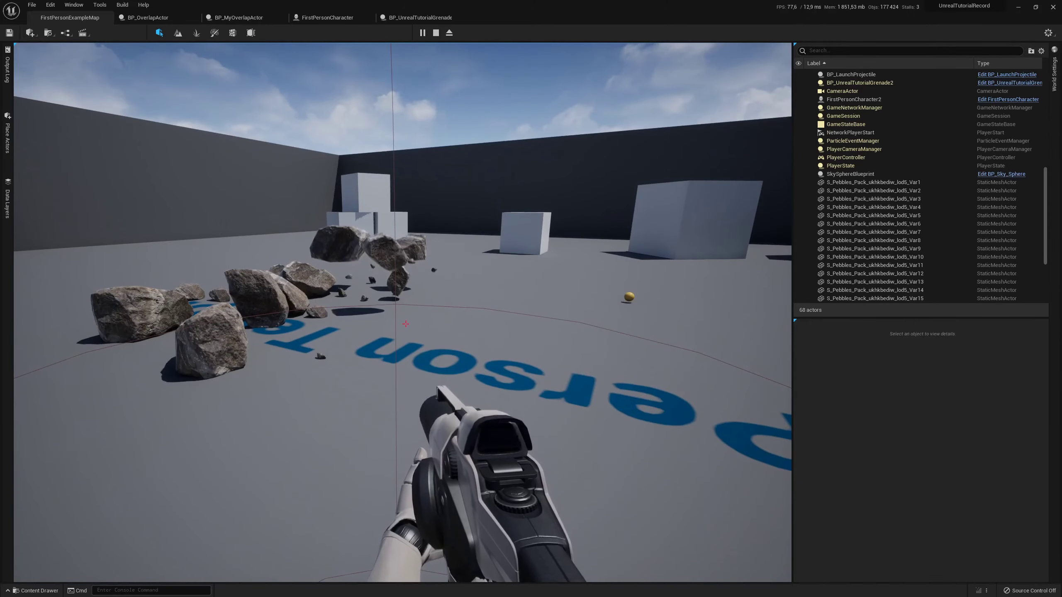
{"action": "key", "text": "w"}
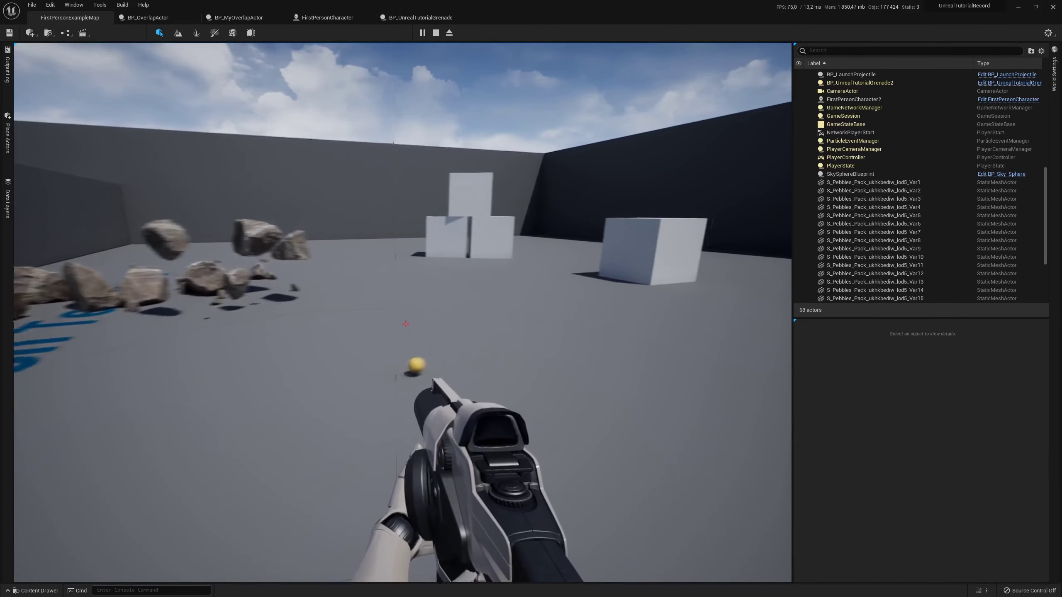
{"action": "key", "text": "Escape"}
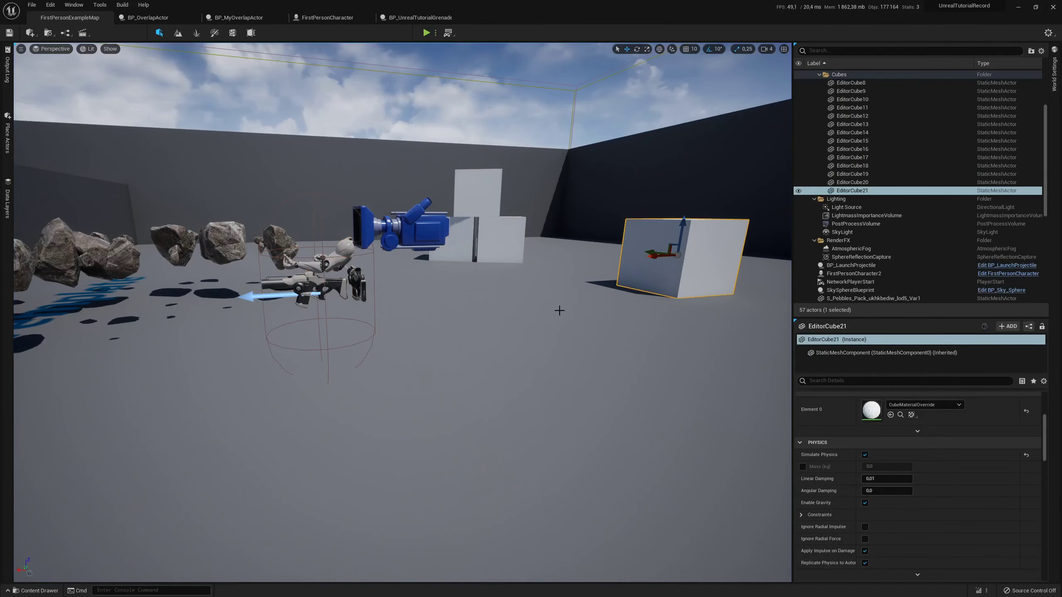
Check Simulate Physics on EditorCube8, 11, 10 and 9, then start playing the level.
{"action": "mouse_move", "coordinate": [560, 310]}
{"action": "right_mouse_down"}
{"action": "mouse_move", "coordinate": [559, 343]}
{"action": "mouse_move", "coordinate": [603, 367]}
{"action": "right_mouse_up"}
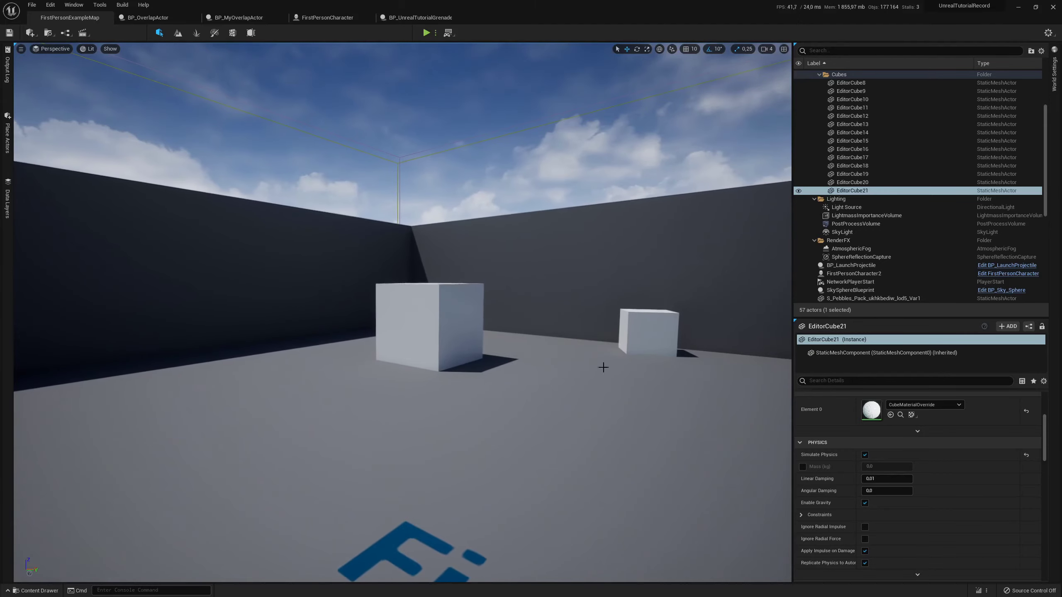
{"action": "left_click", "coordinate": [431, 326]}
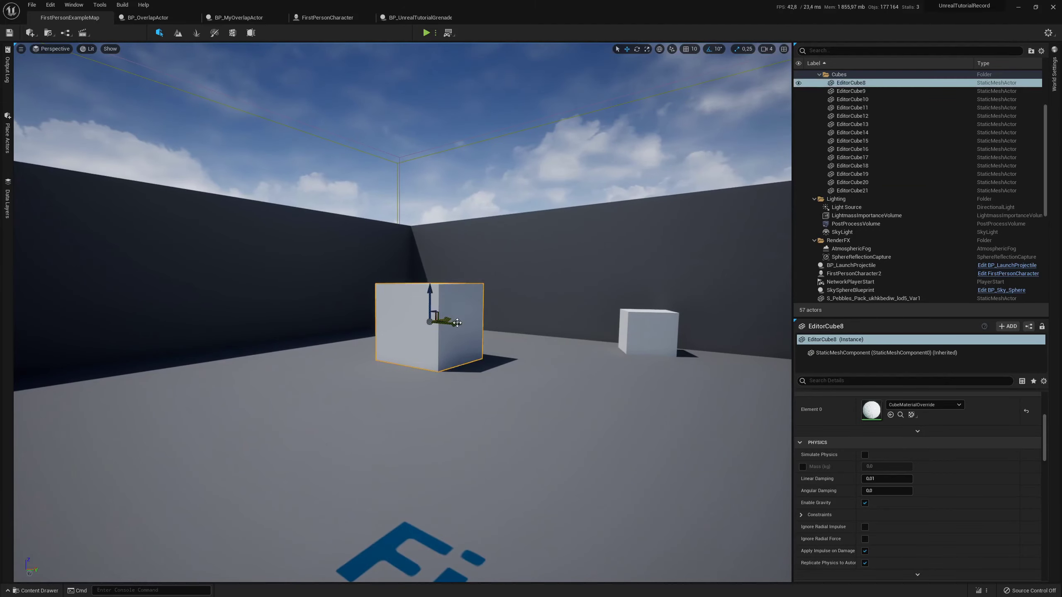
{"action": "right_click_drag", "start_coordinate": [563, 287], "coordinate": [563, 287]}
{"action": "left_click", "coordinate": [563, 286]}
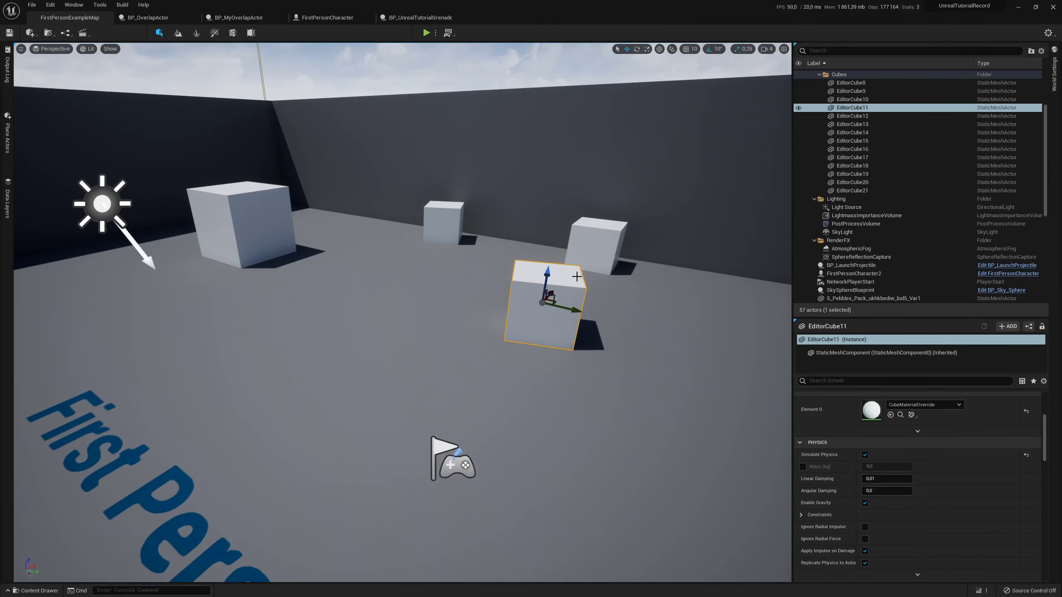
{"action": "left_click", "coordinate": [581, 256]}
{"action": "key", "text": "Up"}
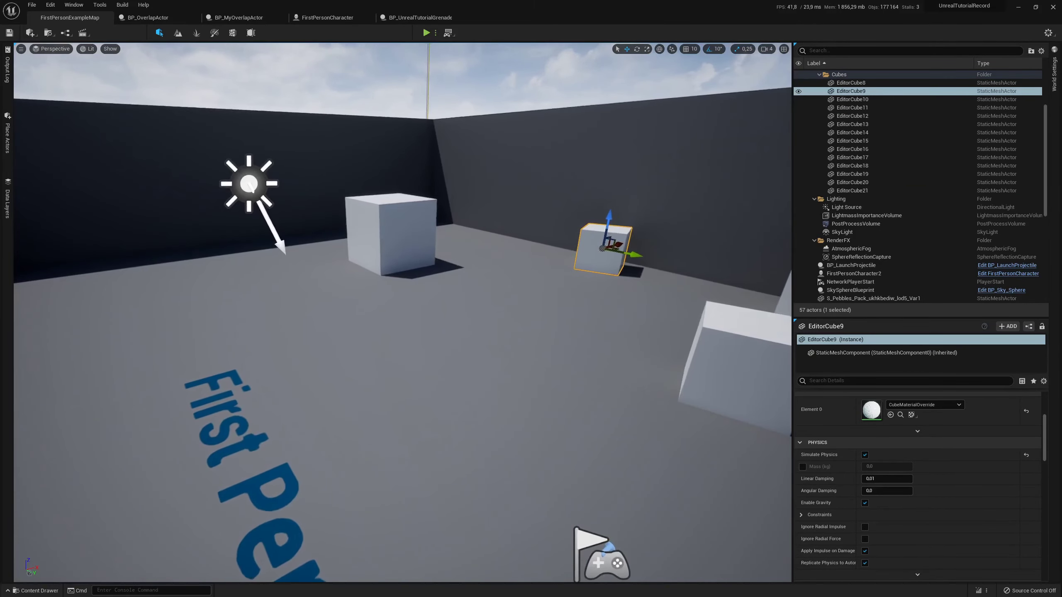
{"action": "key", "text": "Up"}
{"action": "left_click", "coordinate": [426, 32]}
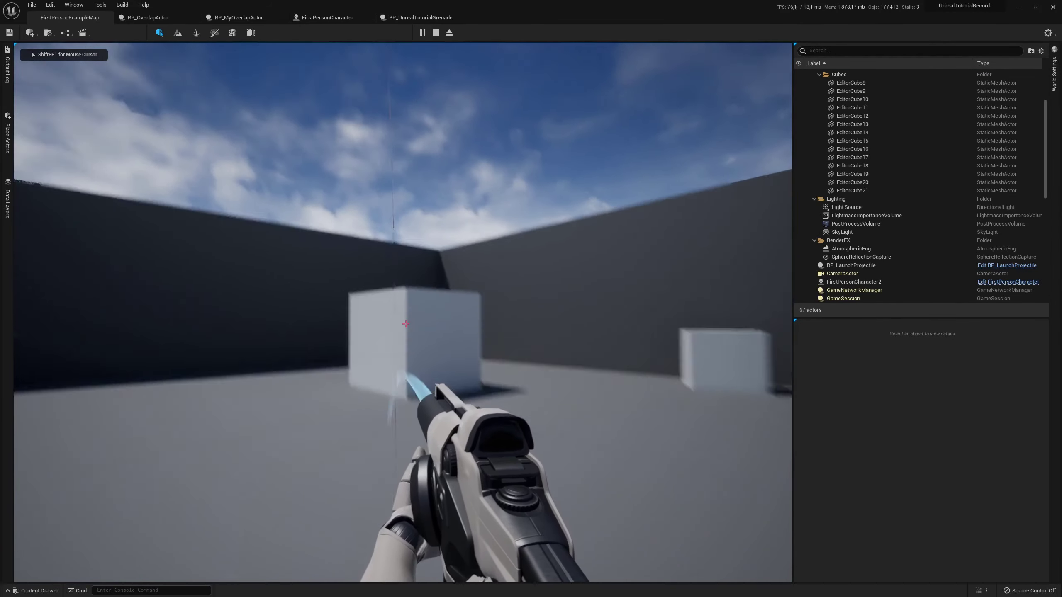
Throw grenades at the cube and the wall, back toward the rock pile, then press Esc to stop.
{"action": "key", "text": "g"}
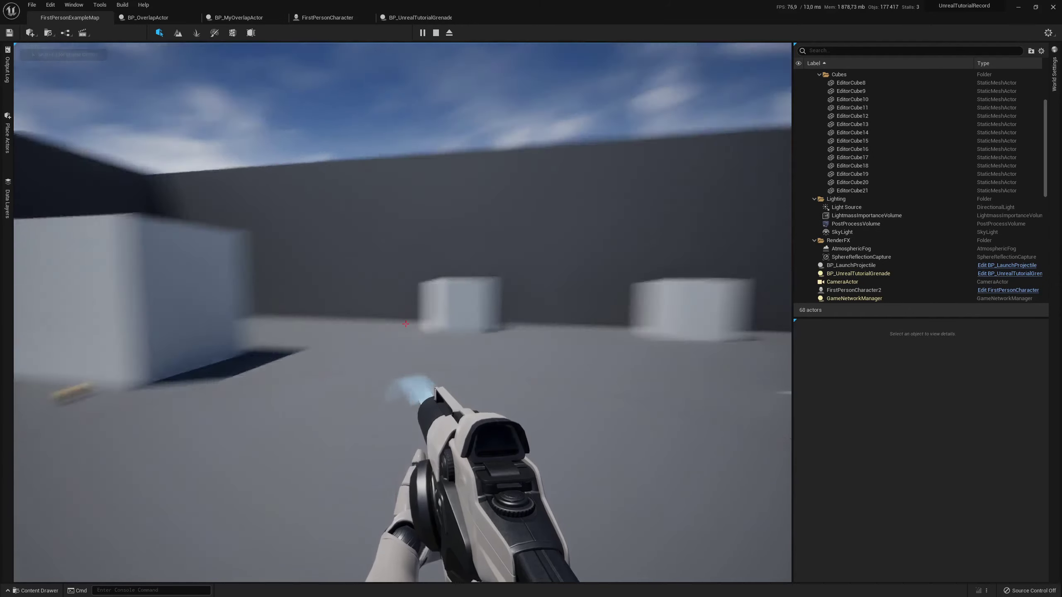
{"action": "key", "text": "g"}
{"action": "key", "text": "s"}
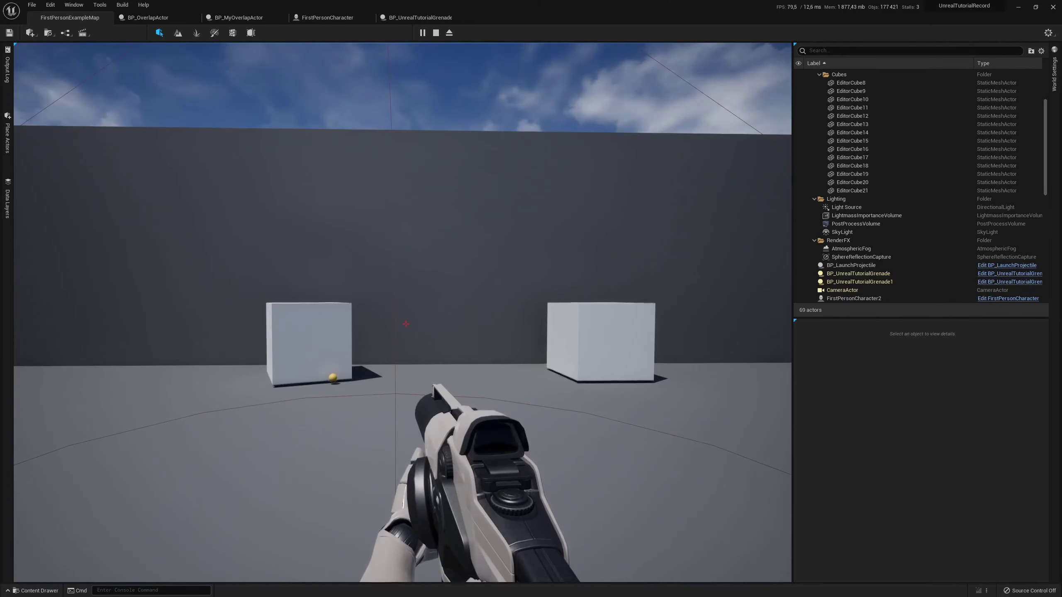
{"action": "key", "text": "s"}
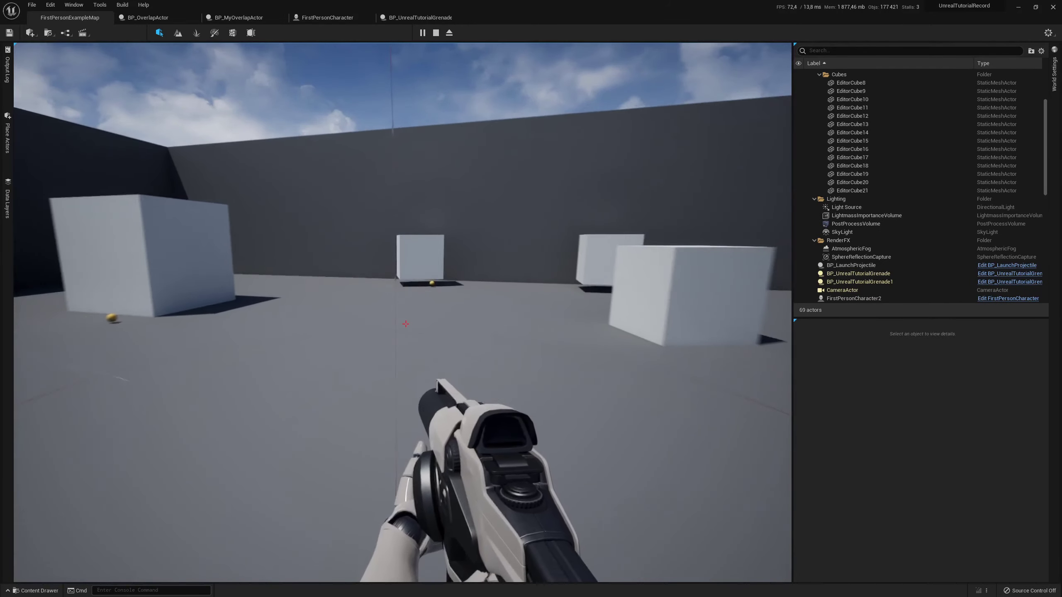
{"action": "key", "text": "s"}
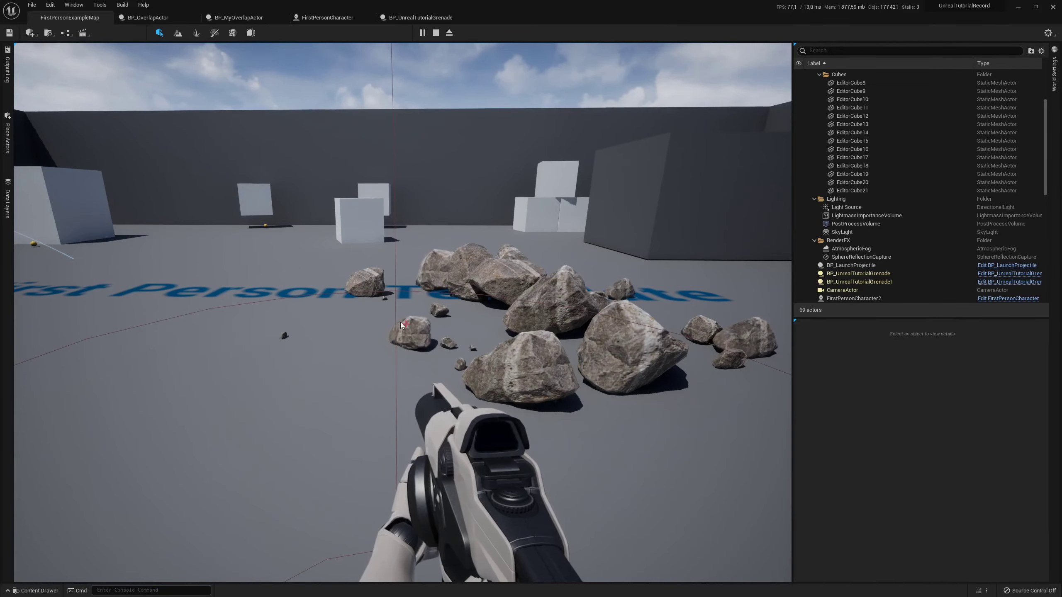
{"action": "key", "text": "Escape"}
{"action": "scroll", "coordinate": [383, 321], "scroll_direction": "down", "scroll_amount": 3}
Zoom the viewport out and save the FirstPersonExampleMap level with Ctrl+S.
{"action": "scroll", "coordinate": [383, 321], "scroll_direction": "down", "scroll_amount": 3}
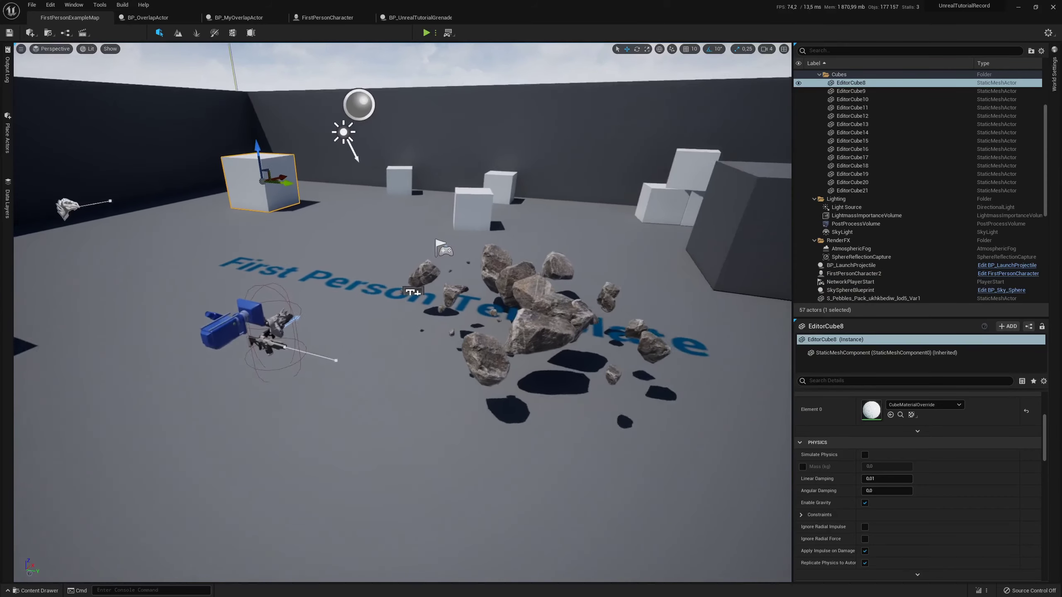
{"action": "scroll", "coordinate": [383, 320], "scroll_direction": "down", "scroll_amount": 2}
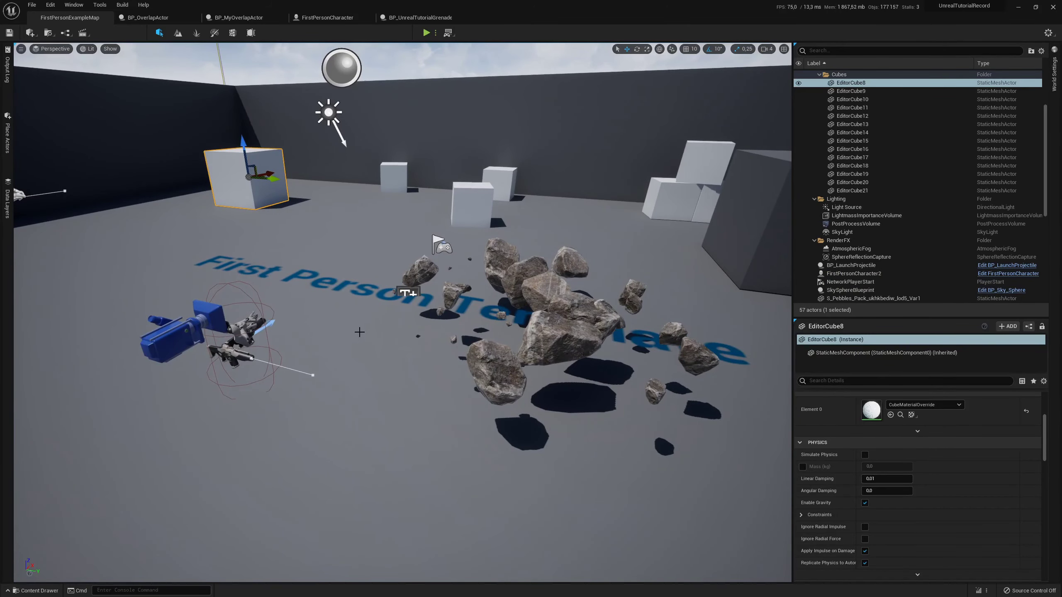
{"action": "scroll", "coordinate": [359, 332], "scroll_direction": "down", "scroll_amount": 2}
{"action": "scroll", "coordinate": [360, 332], "scroll_direction": "down", "scroll_amount": 2}
{"action": "key", "text": "ctrl+s"}
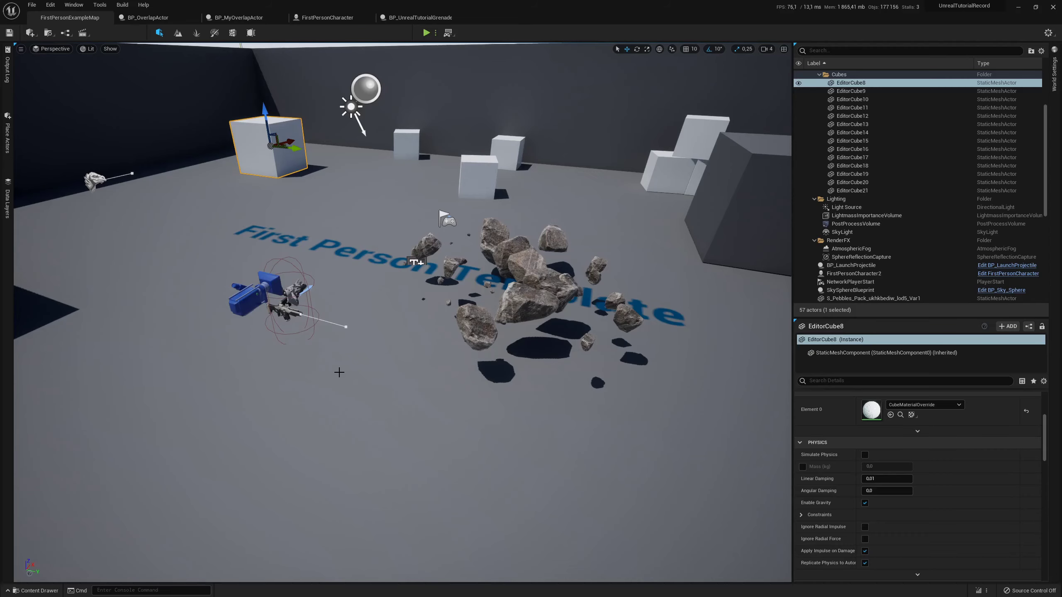
Orbit around the scattered rocks near the floor text to inspect the blast results.
{"action": "middle_click_drag", "start_coordinate": [337, 349], "coordinate": [310, 312]}
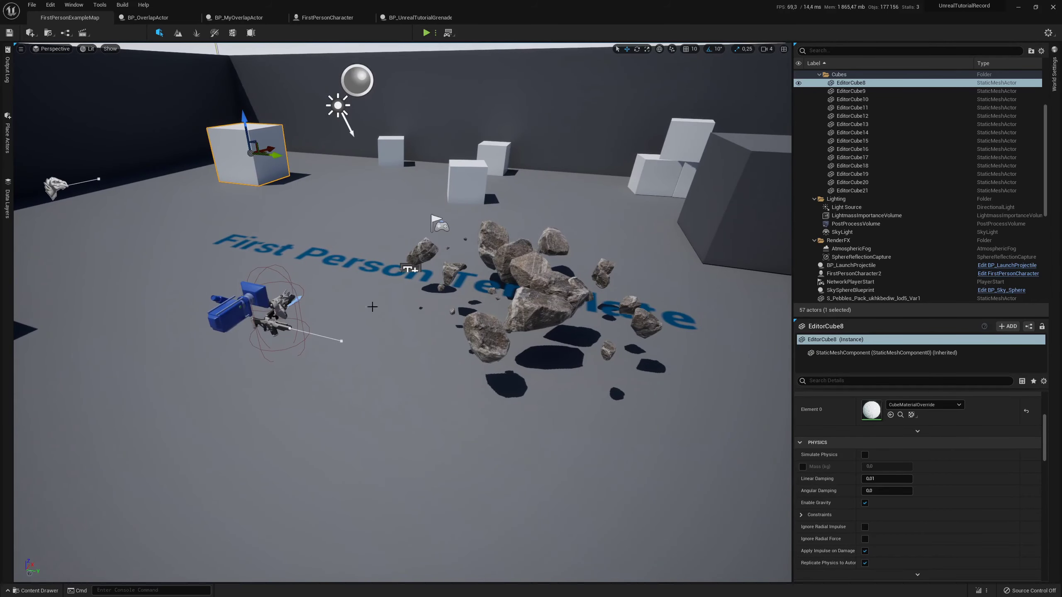
{"action": "left_click_drag", "start_coordinate": [382, 319], "coordinate": [382, 293]}
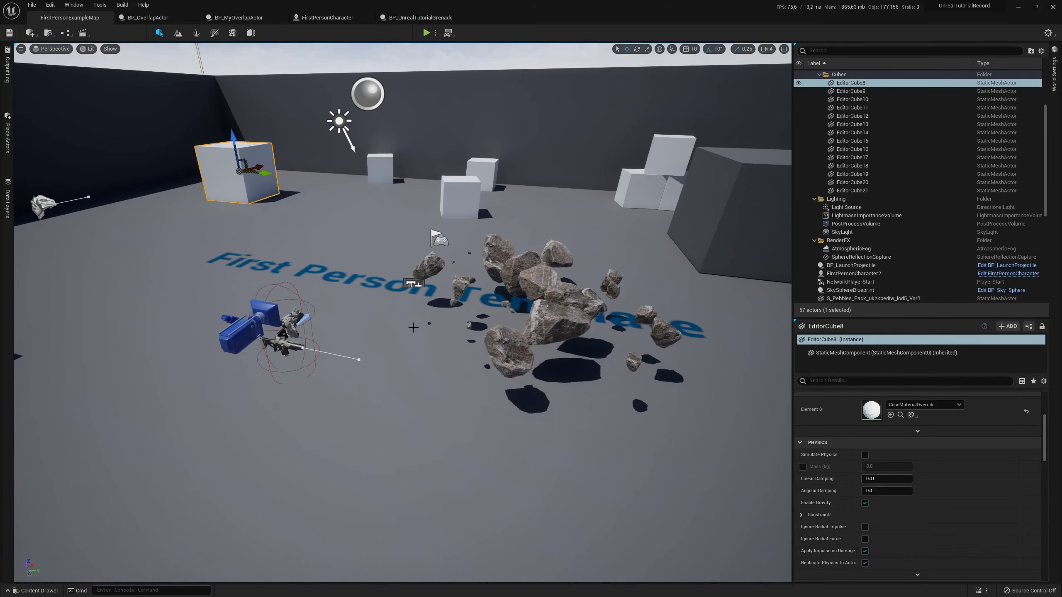
{"action": "mouse_move", "coordinate": [413, 328]}
{"action": "right_mouse_down"}
{"action": "mouse_move", "coordinate": [372, 322]}
{"action": "mouse_move", "coordinate": [462, 302]}
{"action": "mouse_move", "coordinate": [416, 333]}
{"action": "right_mouse_up"}
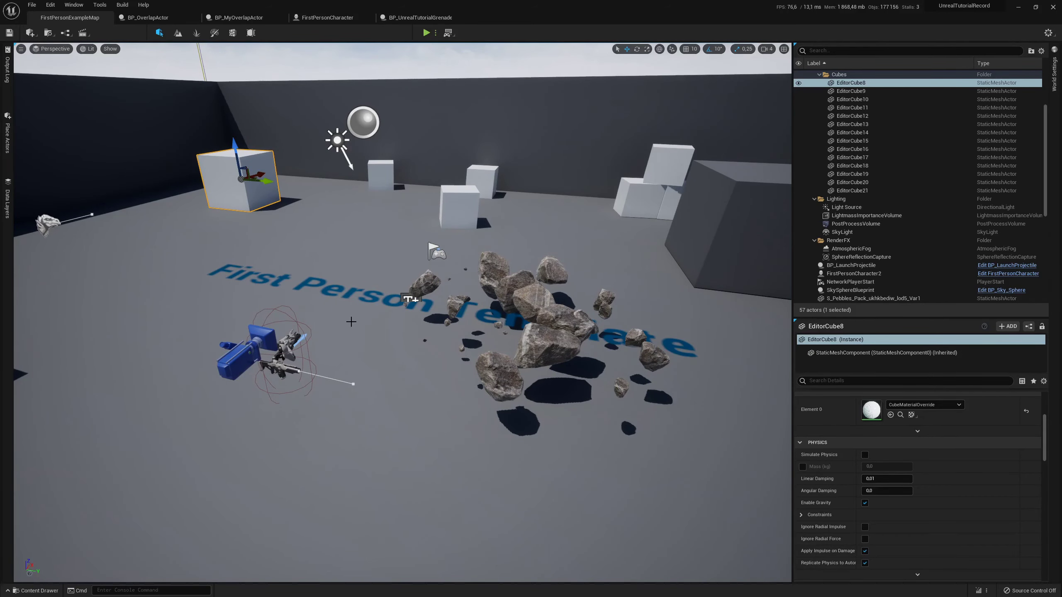
{"action": "right_click_drag", "start_coordinate": [352, 321], "coordinate": [351, 322]}
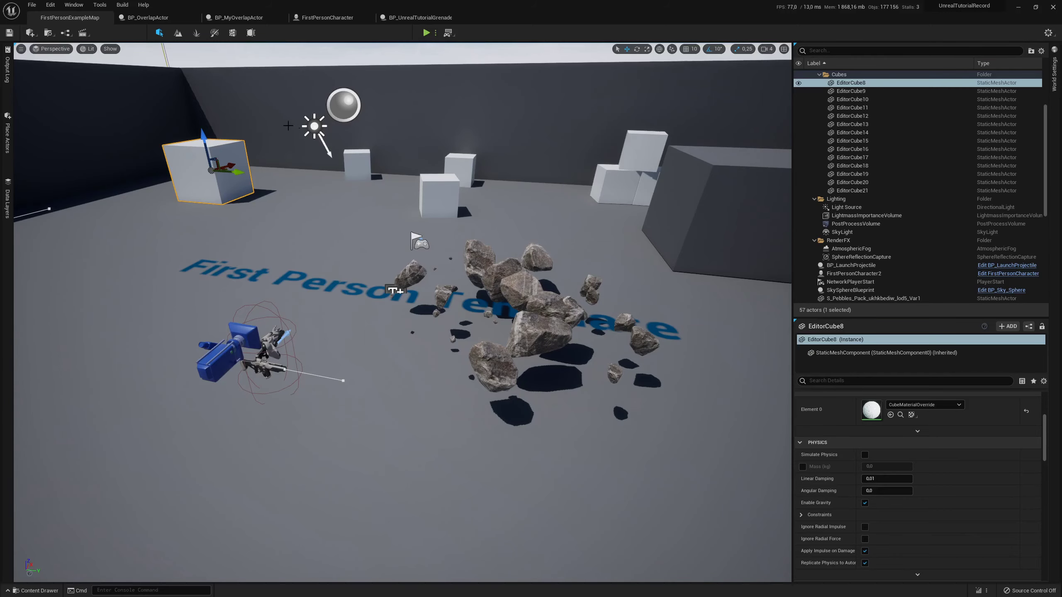
{"action": "right_click_drag", "start_coordinate": [359, 319], "coordinate": [339, 321]}
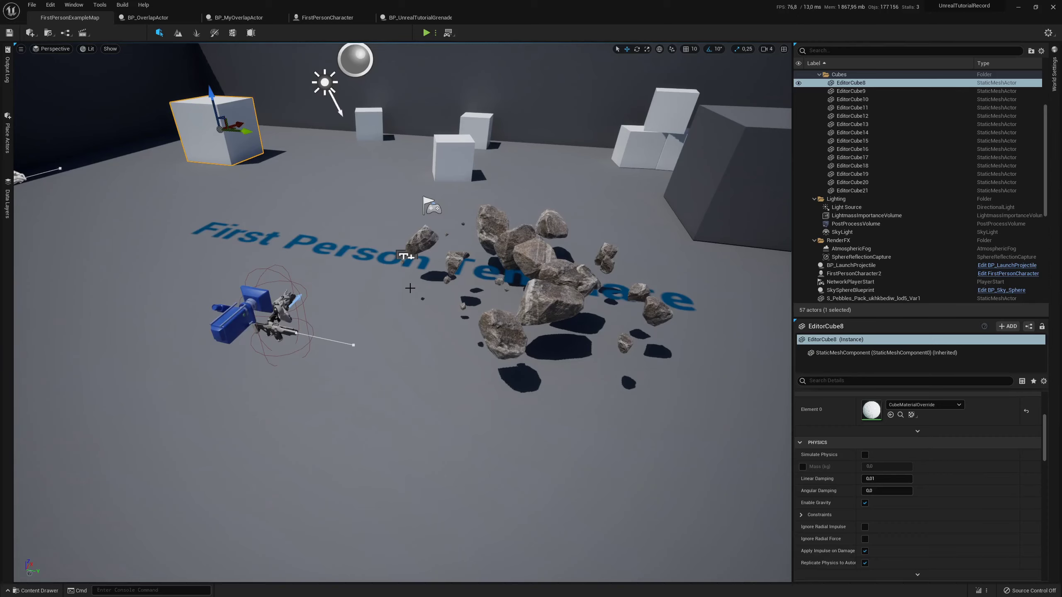
{"action": "right_click_drag", "start_coordinate": [339, 301], "coordinate": [349, 311]}
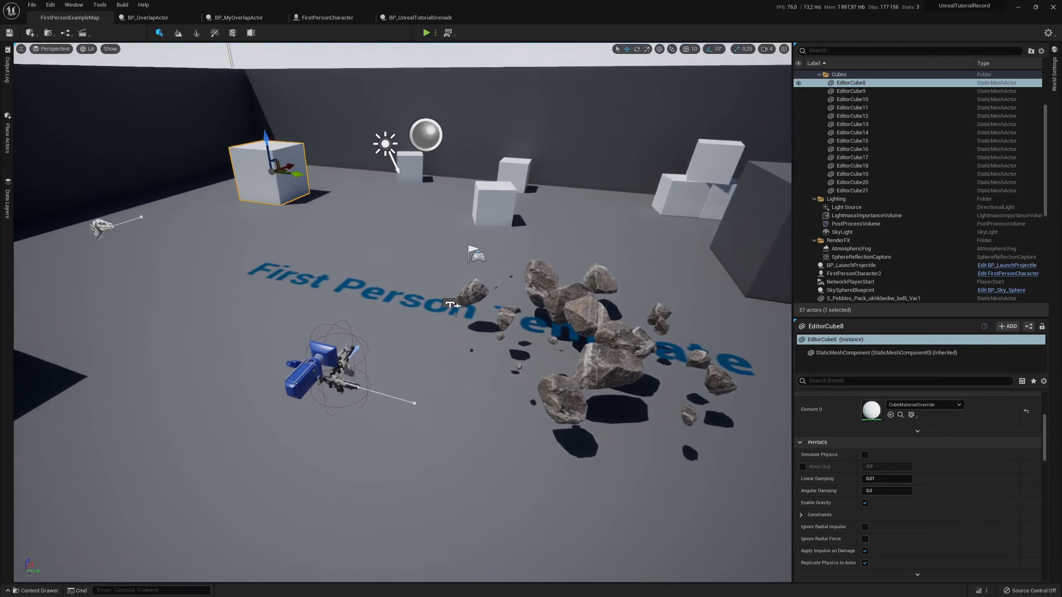